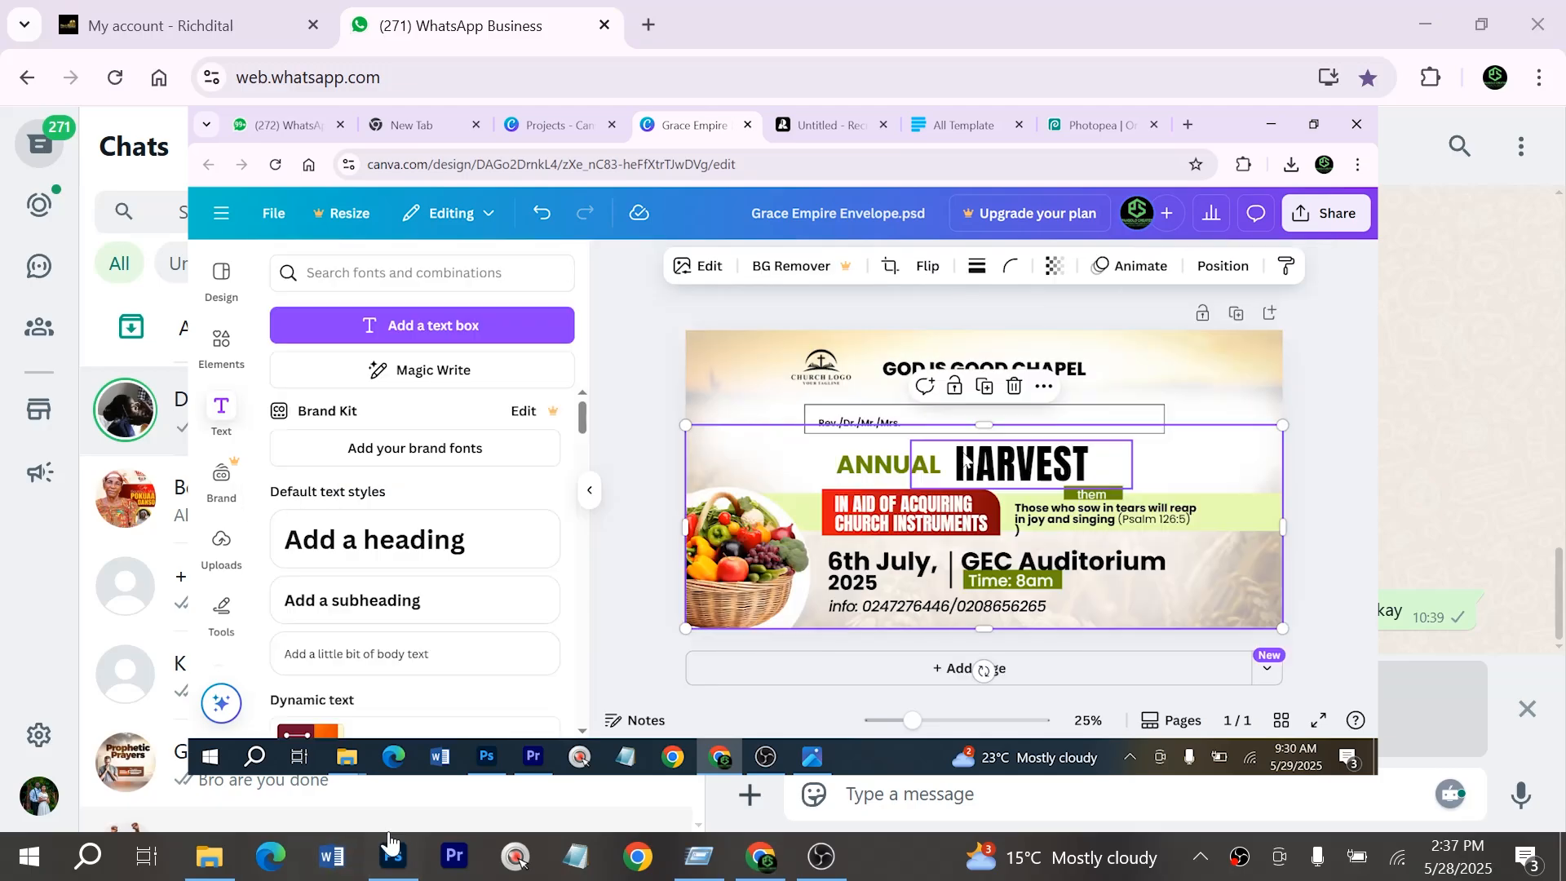
Copy the chat message's event details from "MID YEAR HARVEST" through "Time: 8am" into the Word document beneath "Grace Empire Chapel"
{"action": "left_click", "coordinate": [342, 864]}
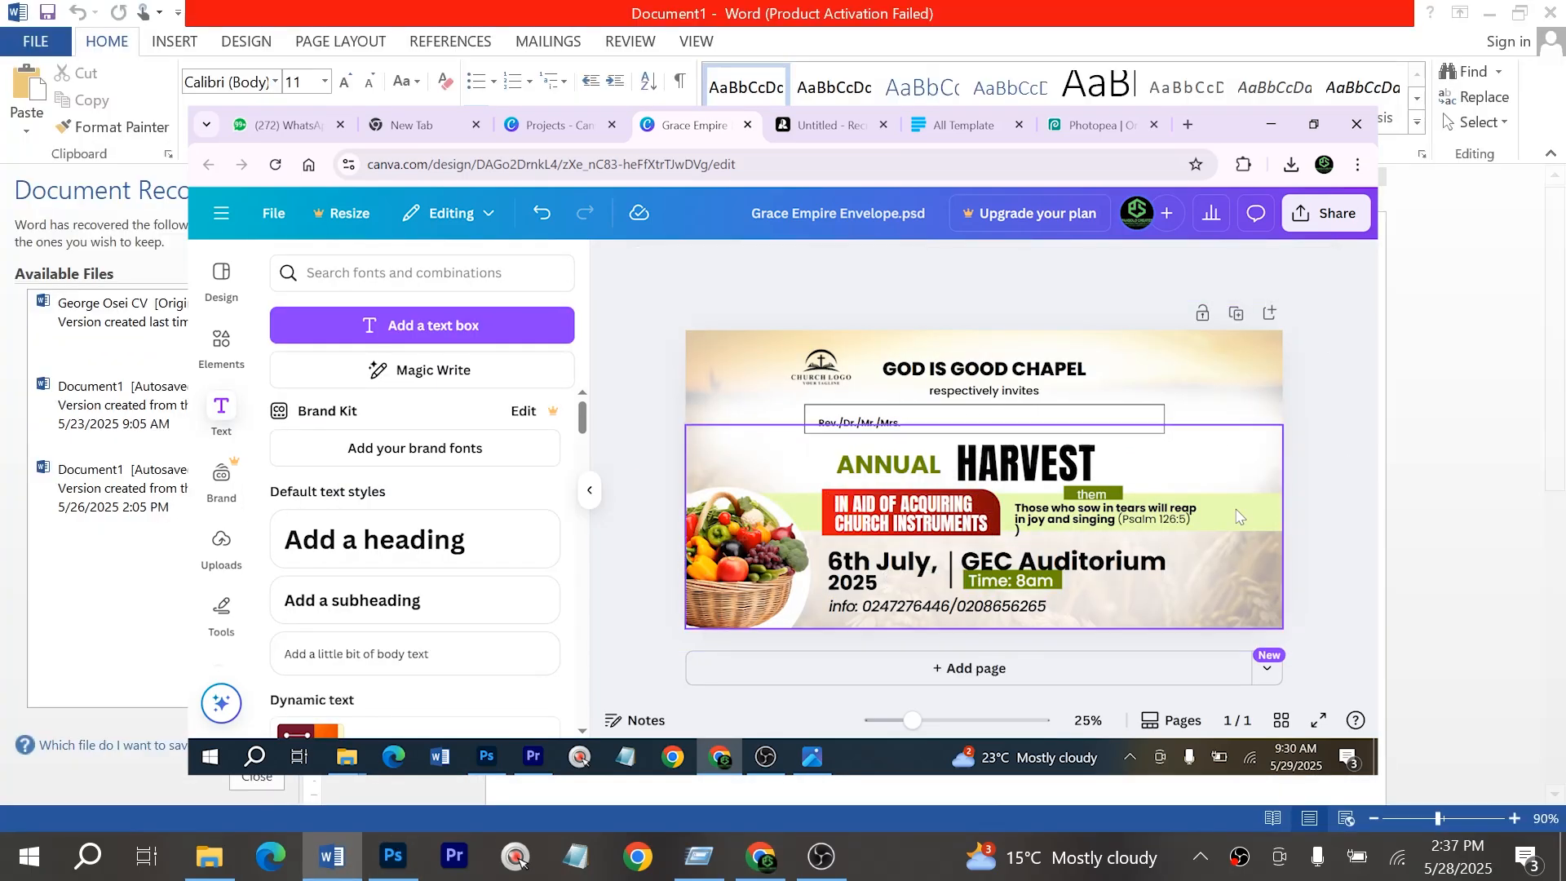
{"action": "left_click", "coordinate": [1014, 661]}
{"action": "key", "text": "alt+Tab"}
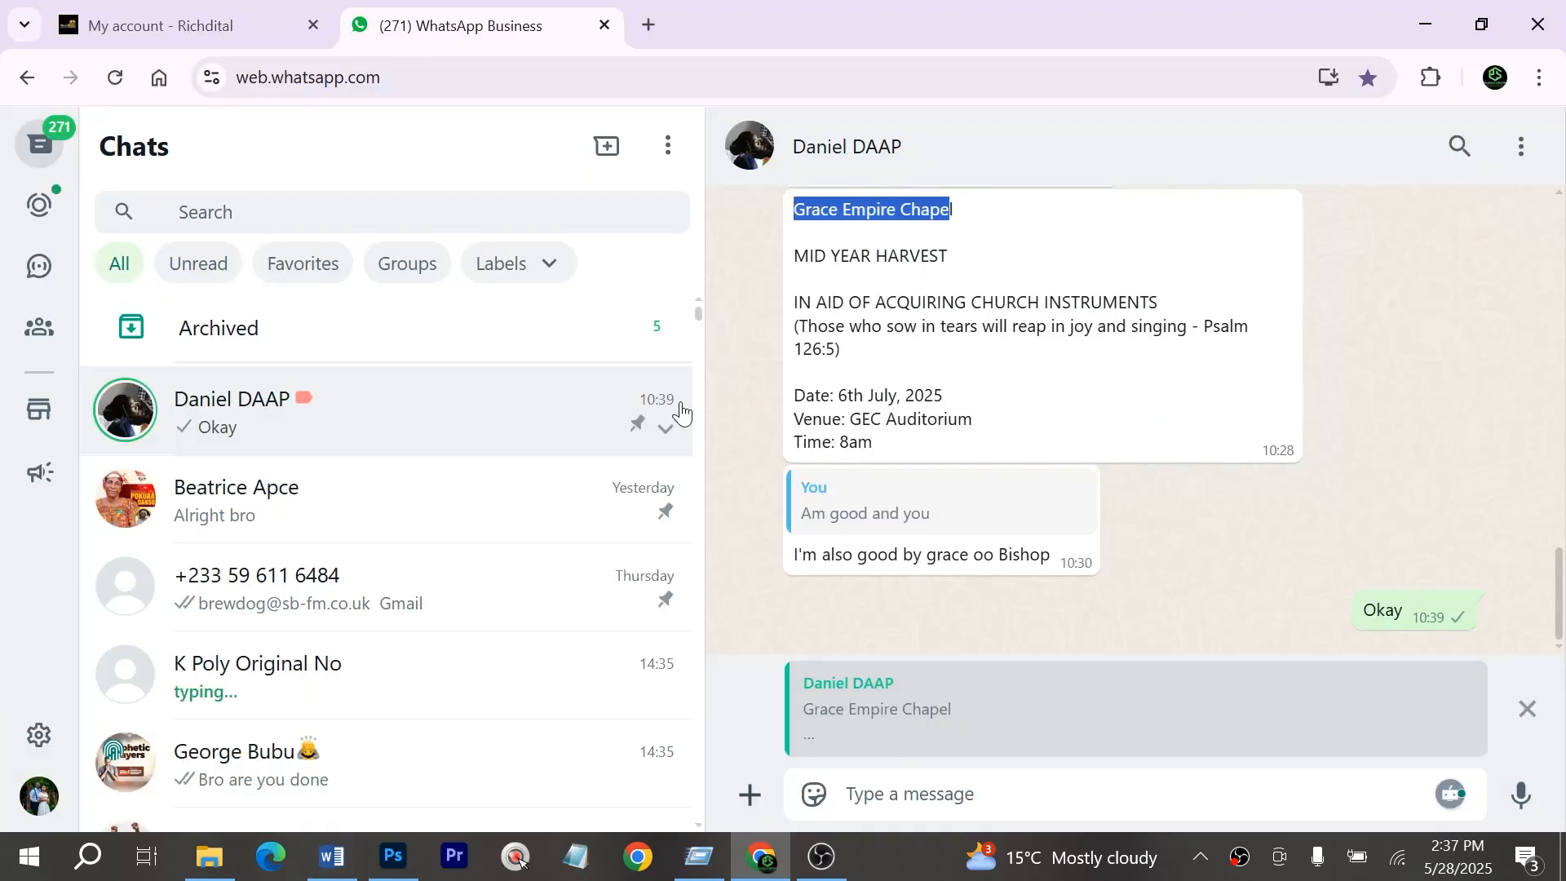
{"action": "left_click_drag", "start_coordinate": [793, 248], "coordinate": [908, 451]}
{"action": "key", "text": "ctrl+c"}
{"action": "key", "text": "alt+Tab"}
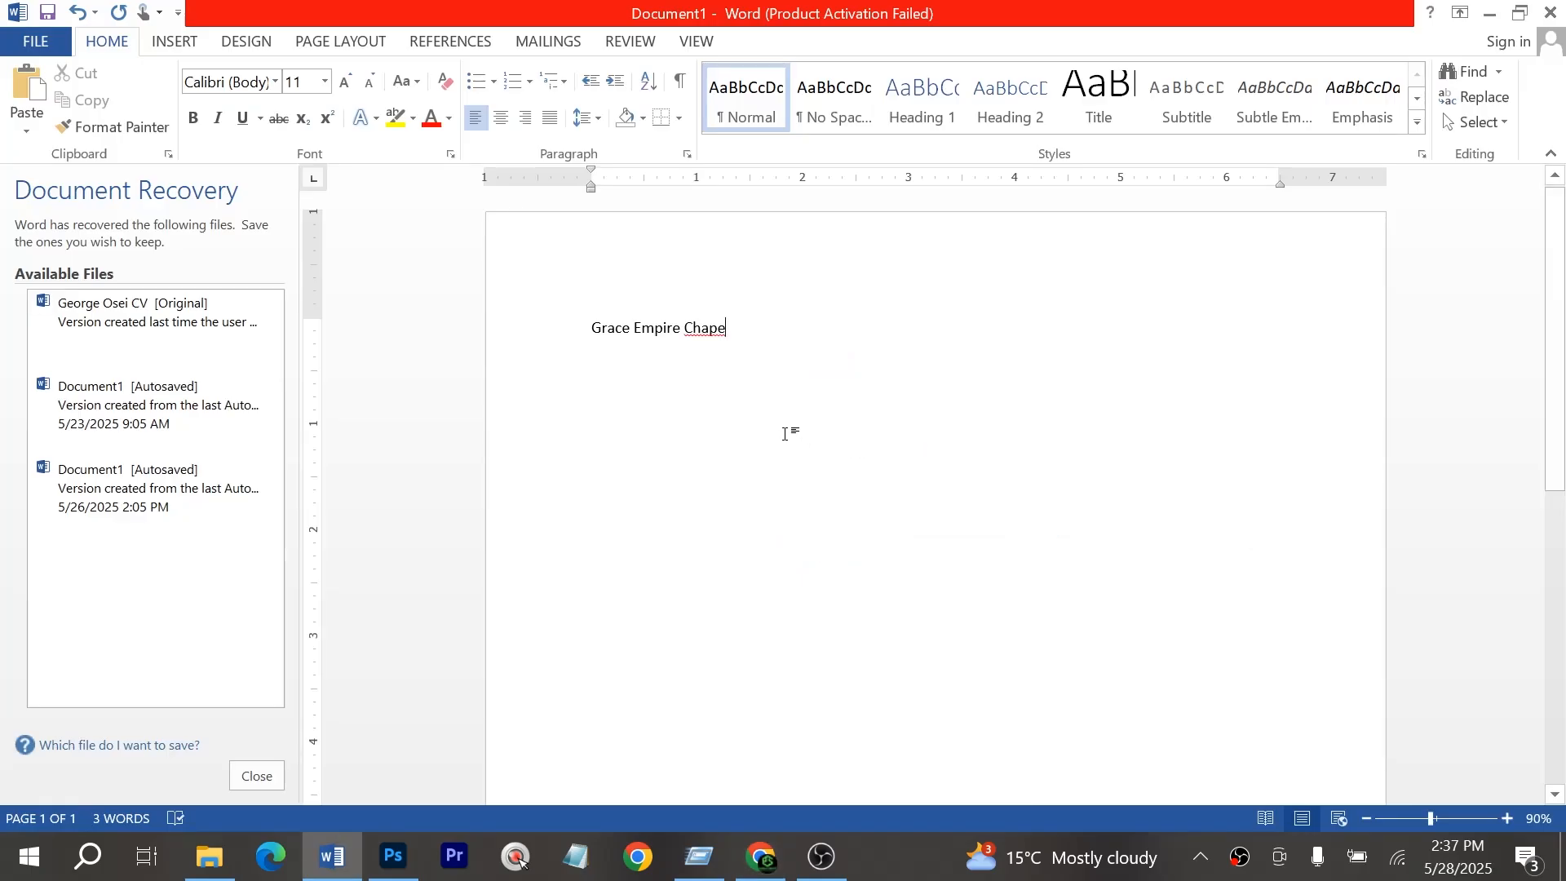
{"action": "key", "text": "ctrl+v"}
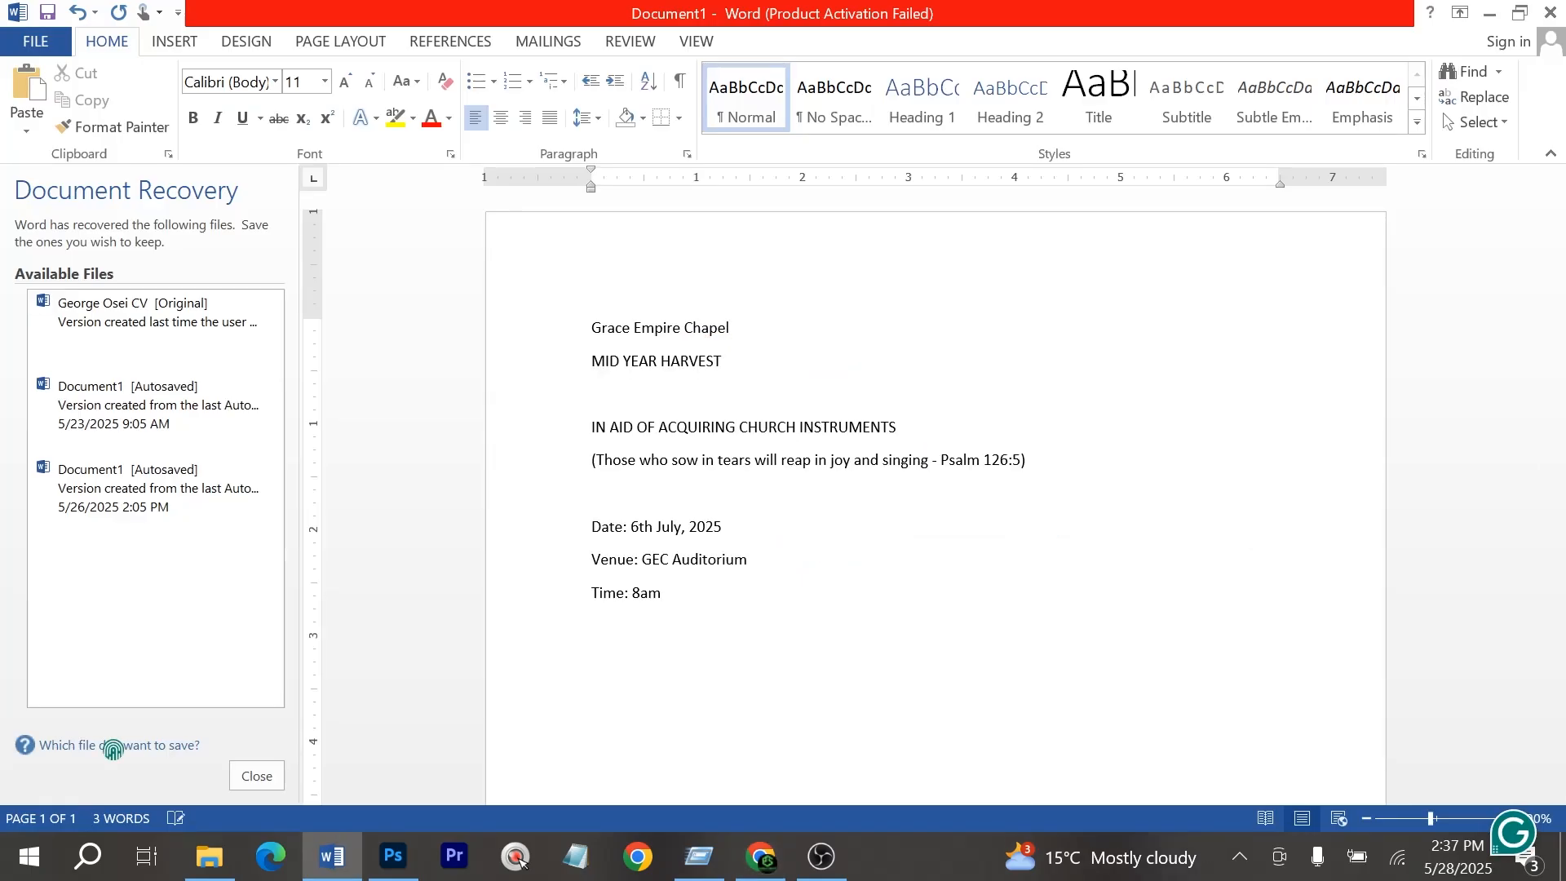
Convert all the text in the document to uppercase
{"action": "key", "text": "ctrl+a"}
{"action": "left_click", "coordinate": [416, 92]}
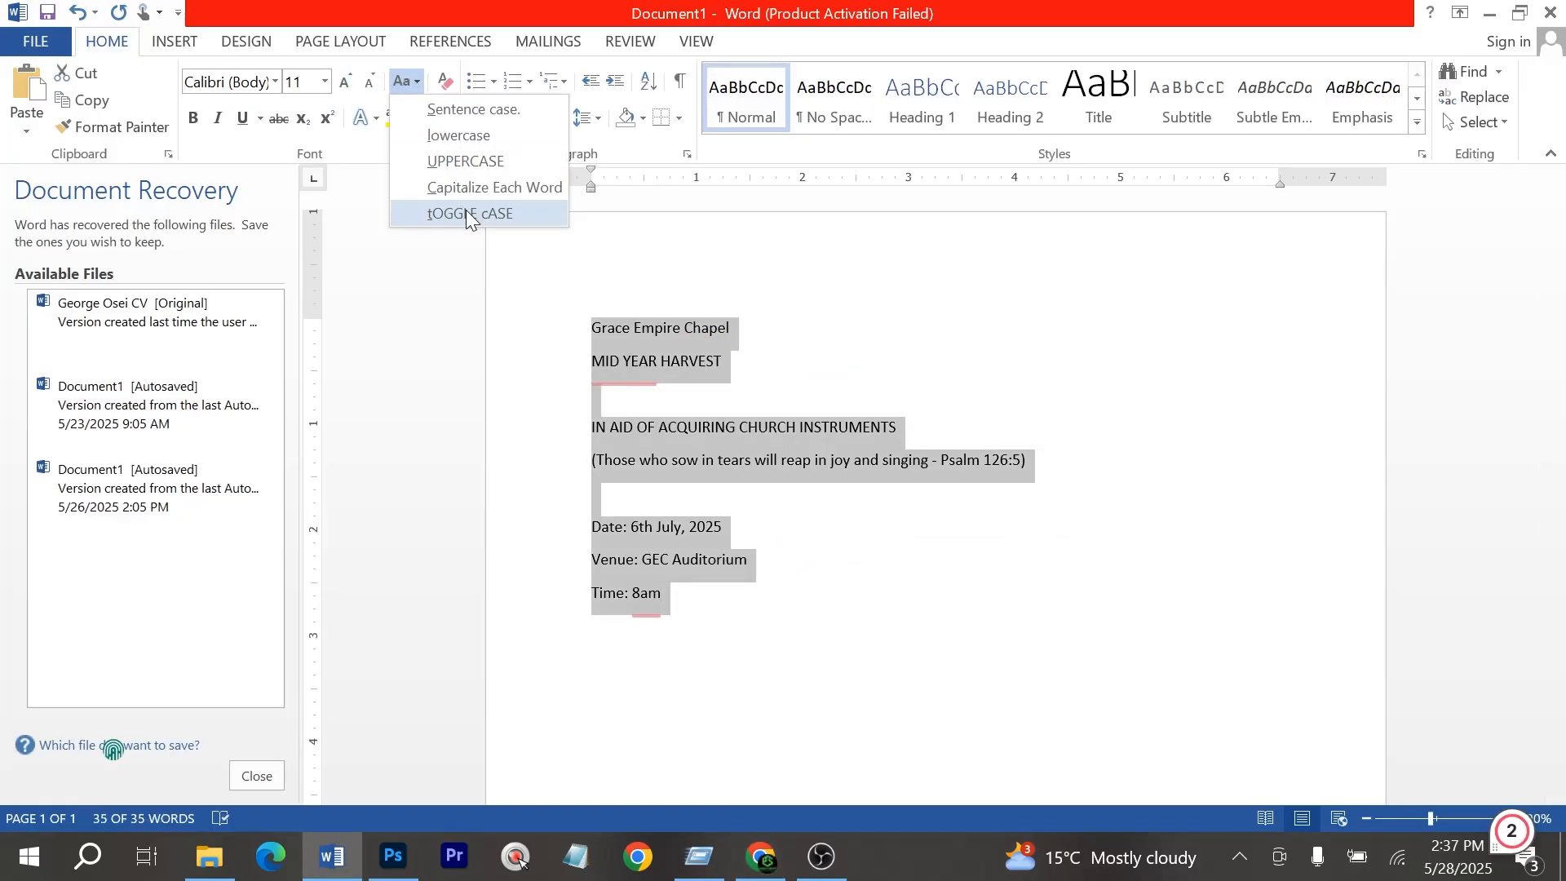
{"action": "left_click", "coordinate": [457, 164]}
Copy the church name from Word and place it in Photoshop as the black text "GRACE EMPIRE CHAPEL" on the blank canvas
{"action": "left_click", "coordinate": [545, 333]}
{"action": "key", "text": "alt+Tab"}
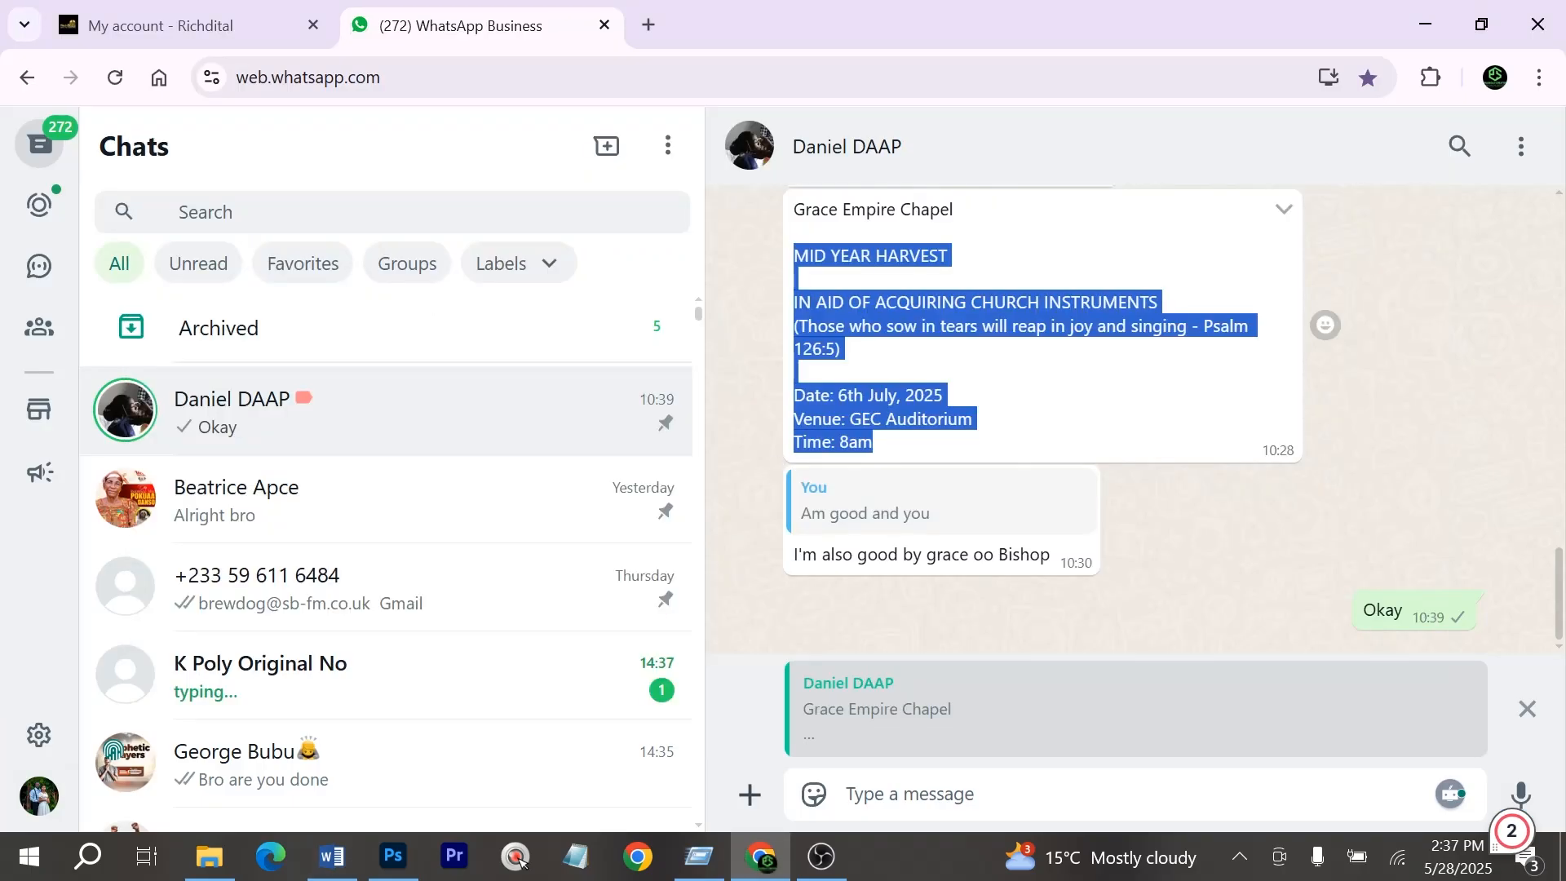
{"action": "key", "text": "alt+Tab"}
{"action": "key", "text": "alt+Tab"}
{"action": "left_click", "coordinate": [984, 54]}
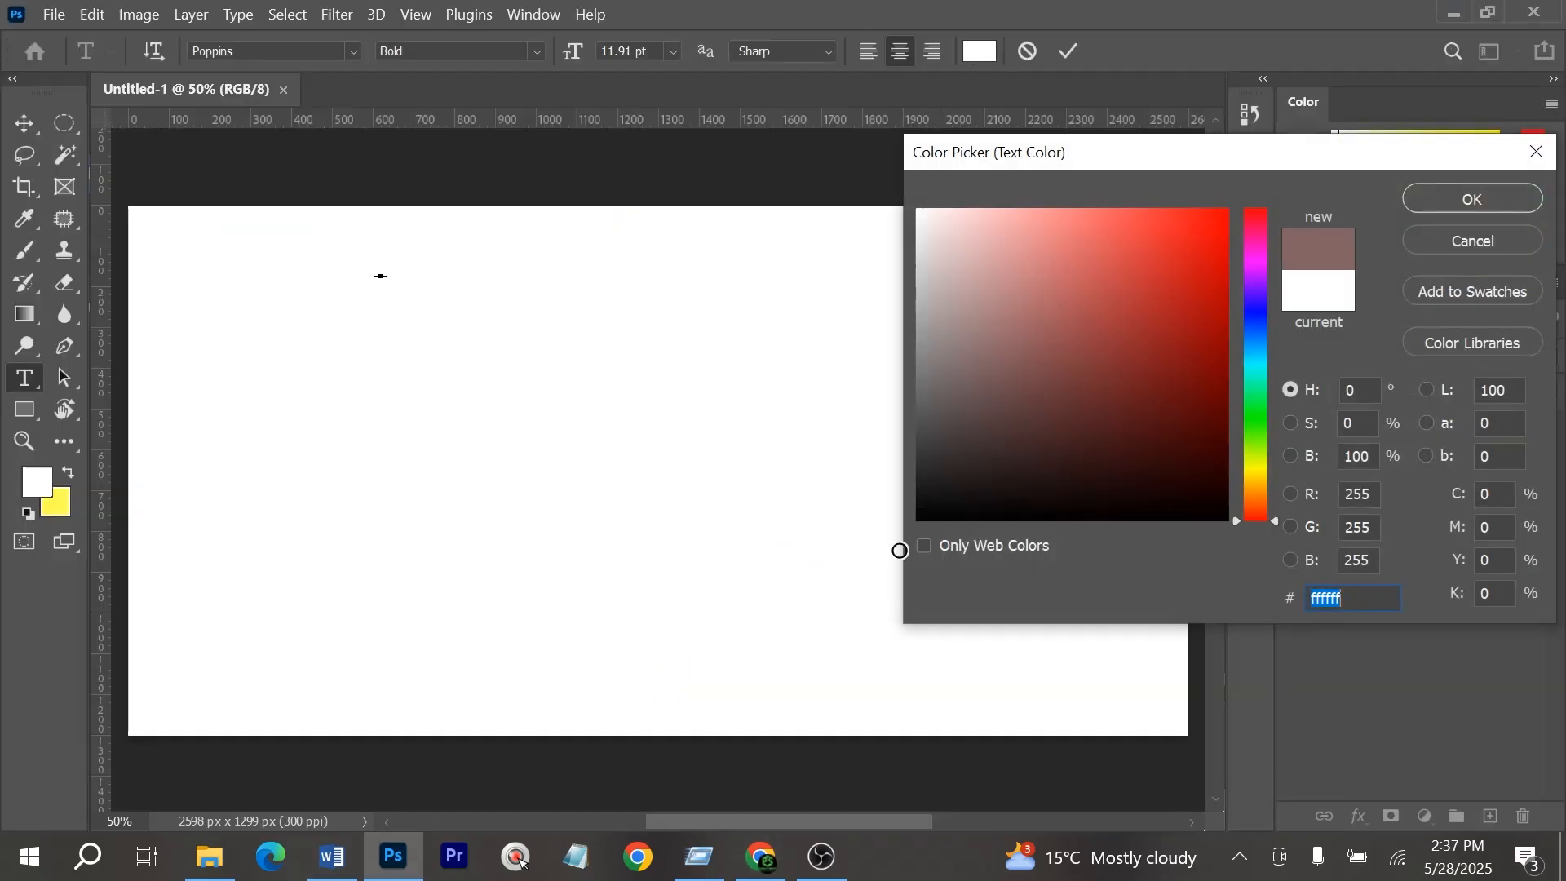
{"action": "left_click", "coordinate": [918, 526]}
{"action": "left_click", "coordinate": [1467, 199]}
{"action": "left_click", "coordinate": [25, 123]}
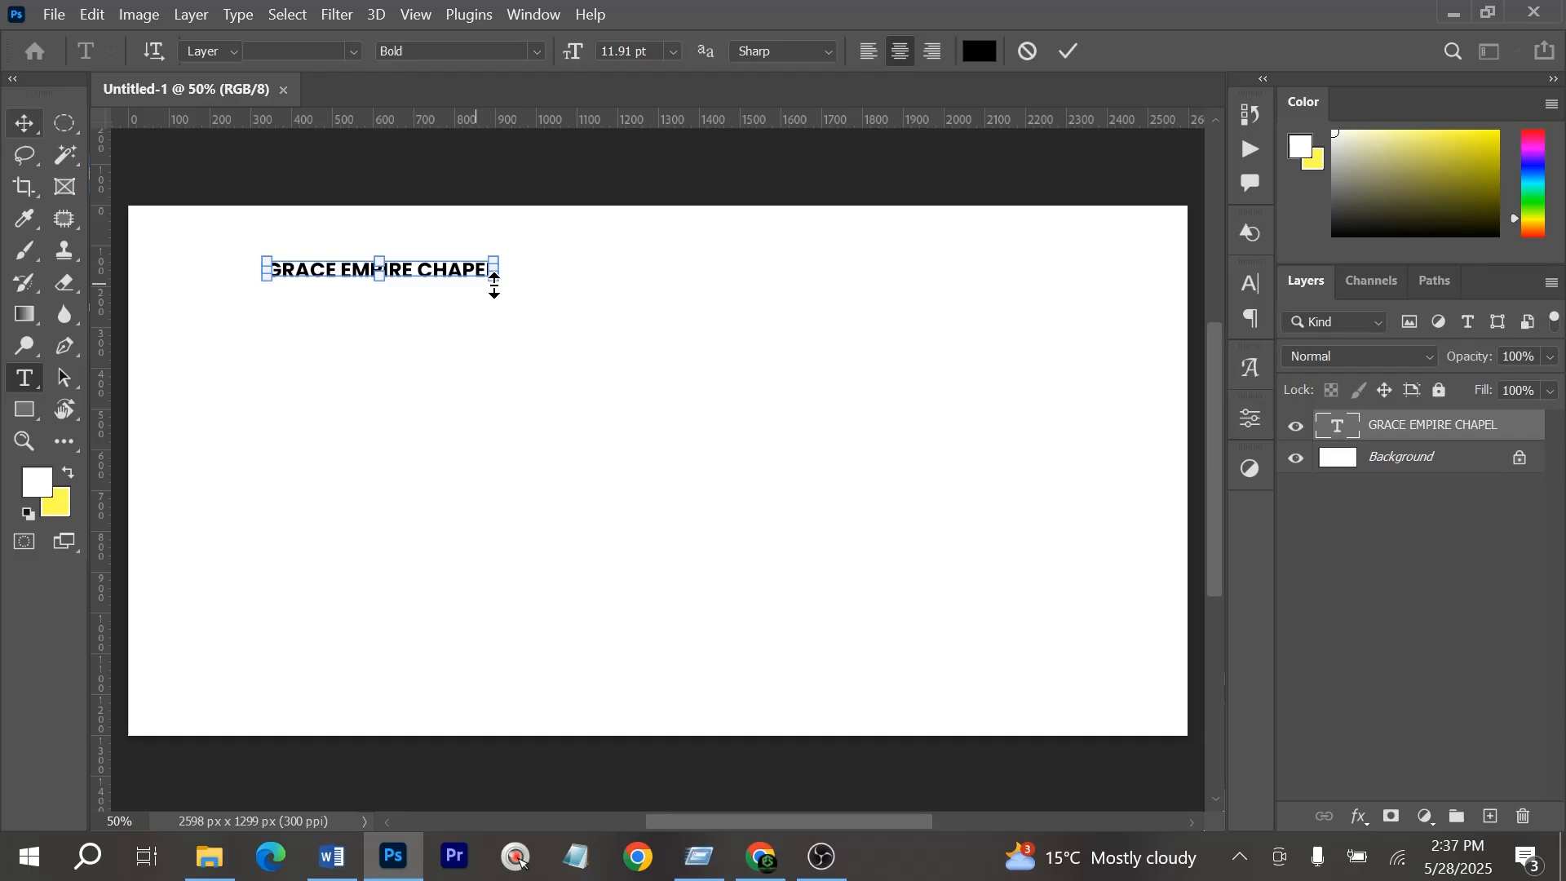
Set the "GRACE EMPIRE CHAPEL" text to the Poppins ExtraBold style
{"action": "left_click", "coordinate": [1249, 284]}
{"action": "left_click", "coordinate": [1174, 319]}
{"action": "left_click", "coordinate": [1182, 615]}
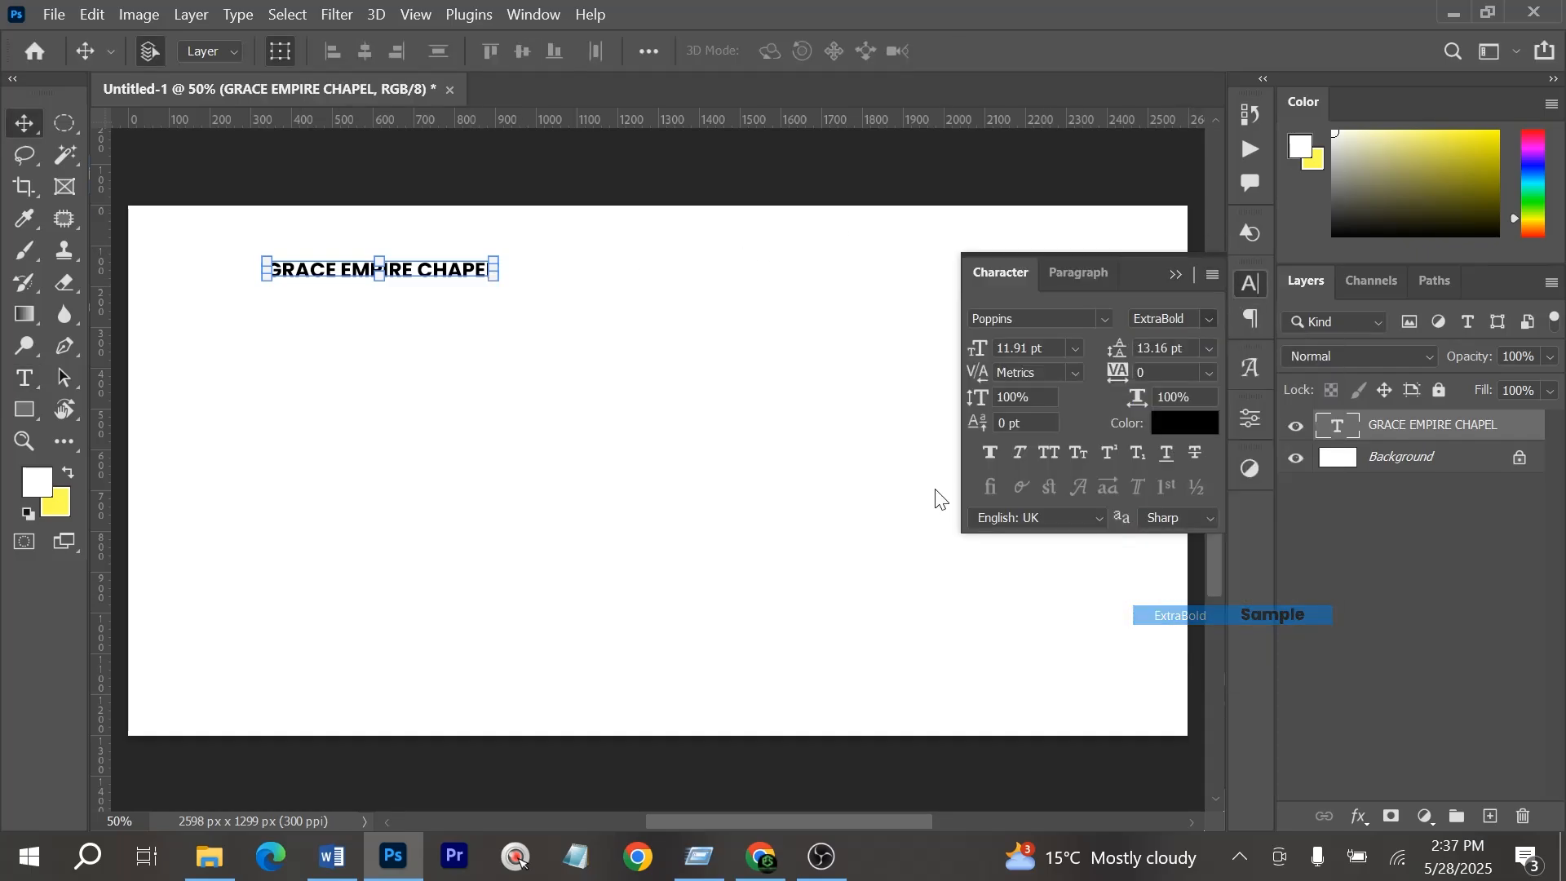
Enlarge "GRACE EMPIRE CHAPEL" to about 20 pt and move it to the horizontal centre near the canvas's upper edge
{"action": "left_click_drag", "start_coordinate": [495, 282], "coordinate": [658, 308]}
{"action": "key", "text": "Return"}
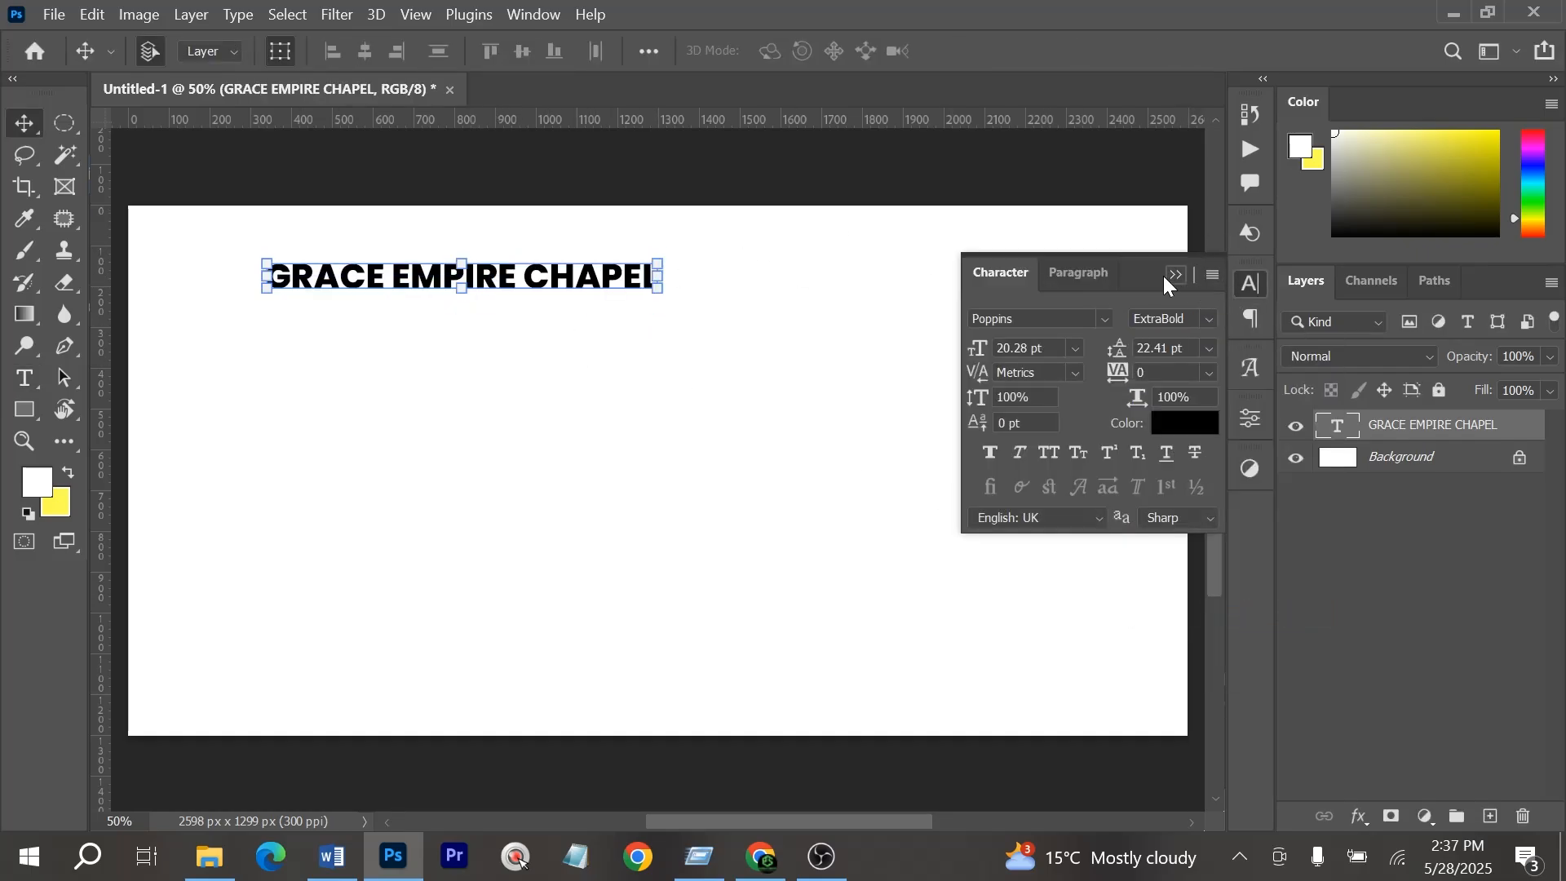
{"action": "left_click", "coordinate": [1172, 275]}
{"action": "left_click_drag", "start_coordinate": [530, 277], "coordinate": [725, 281]}
Open the Eater Gathering.psd flyer from the Church Flyer folder inside Designs 2025
{"action": "left_click", "coordinate": [210, 856]}
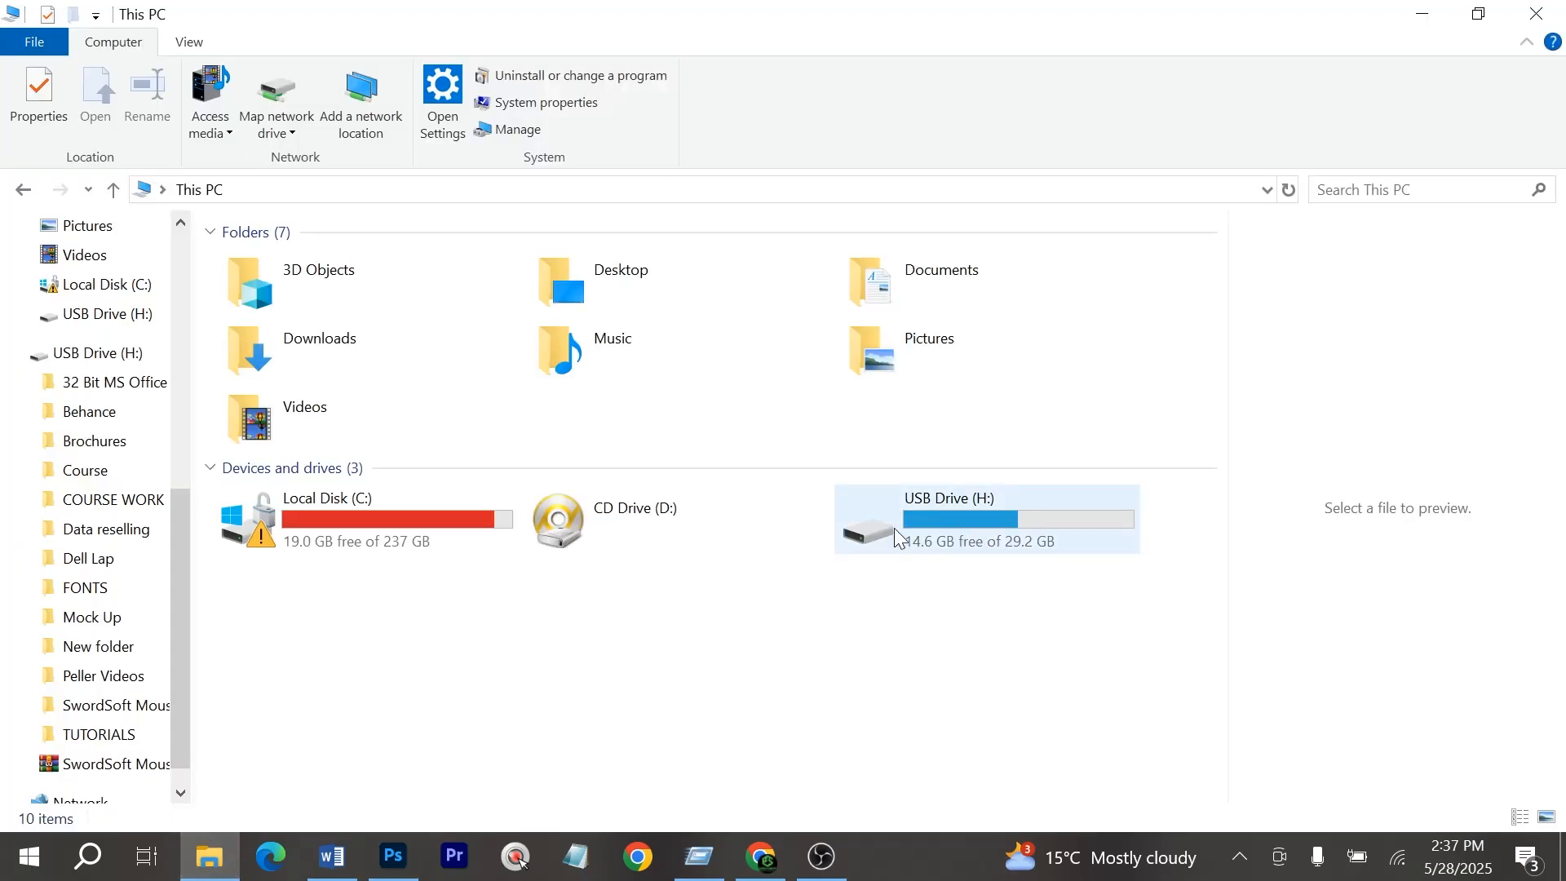
{"action": "scroll", "coordinate": [127, 390], "scroll_direction": "up", "scroll_amount": 5}
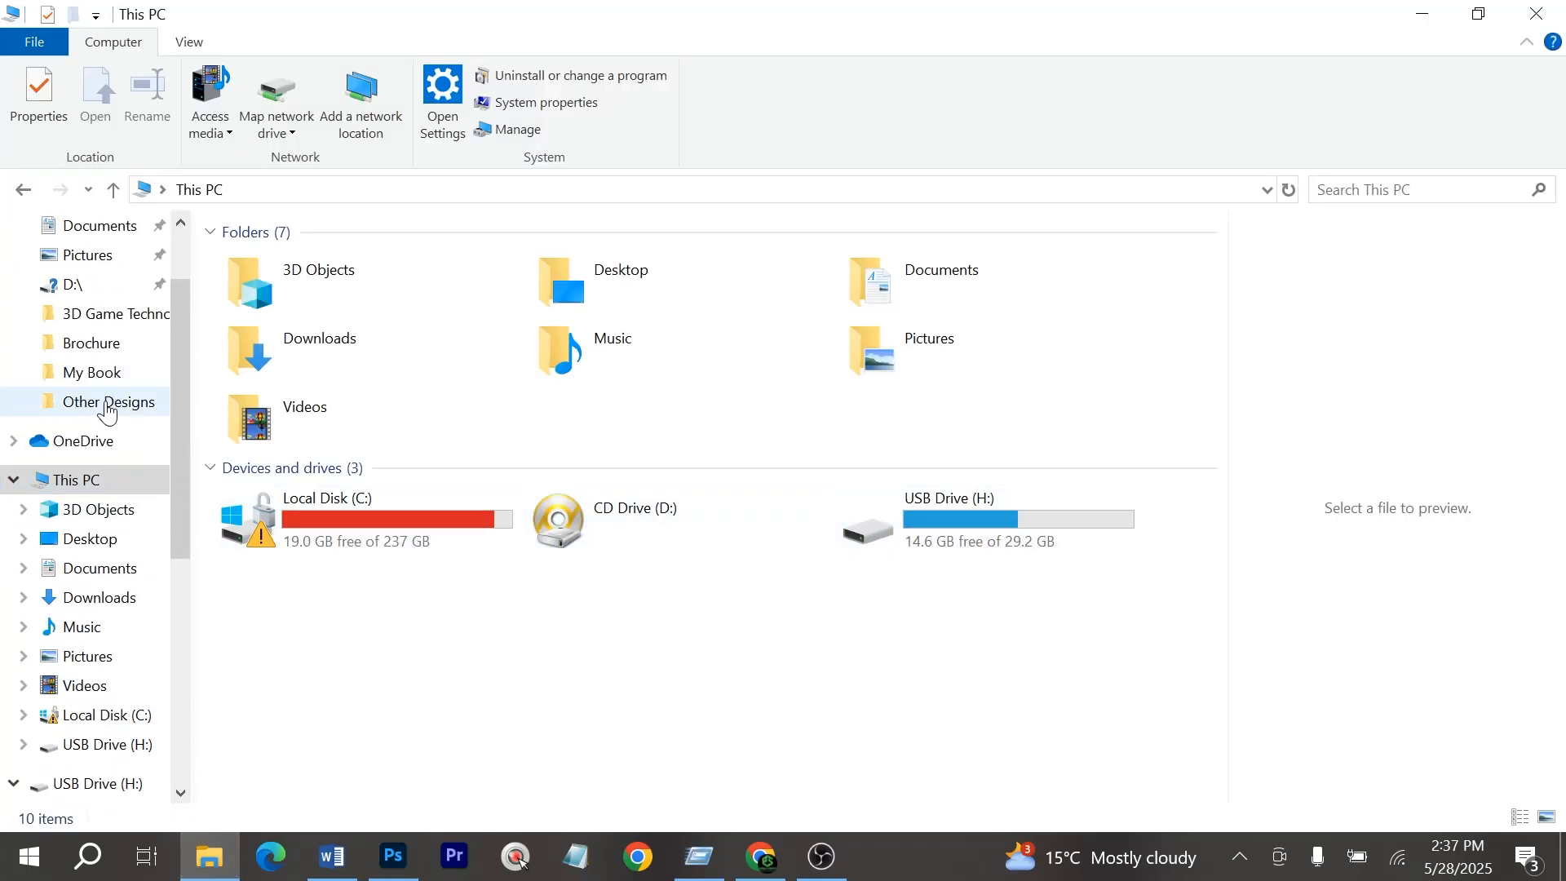
{"action": "left_click", "coordinate": [110, 402]}
{"action": "left_click", "coordinate": [377, 190]}
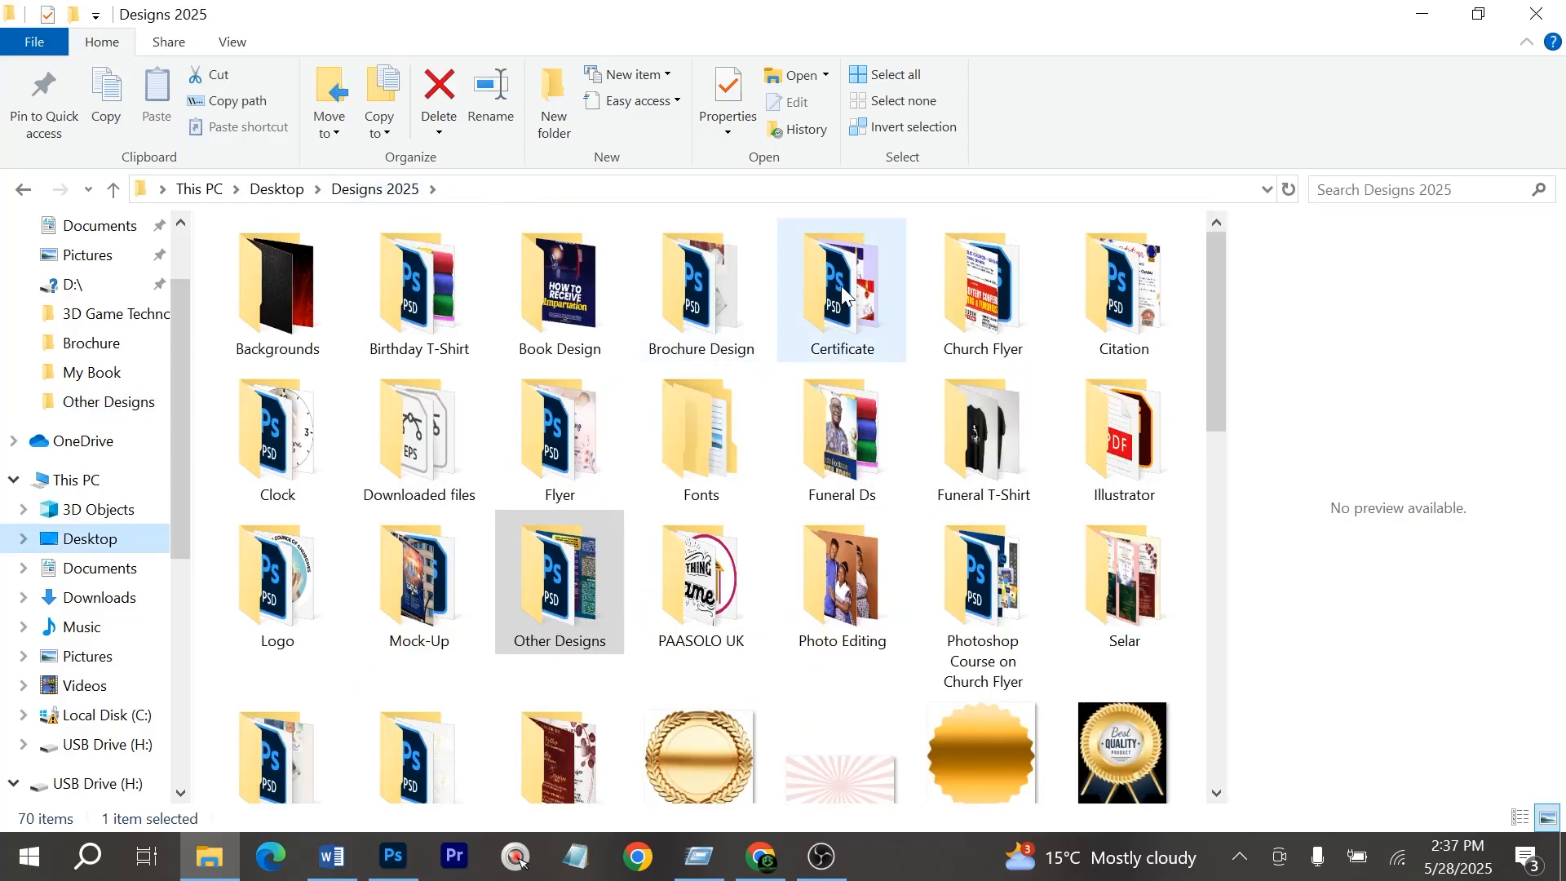
{"action": "double_click", "coordinate": [982, 281]}
{"action": "left_click_drag", "start_coordinate": [1217, 380], "coordinate": [1225, 519]}
{"action": "double_click", "coordinate": [1123, 521]}
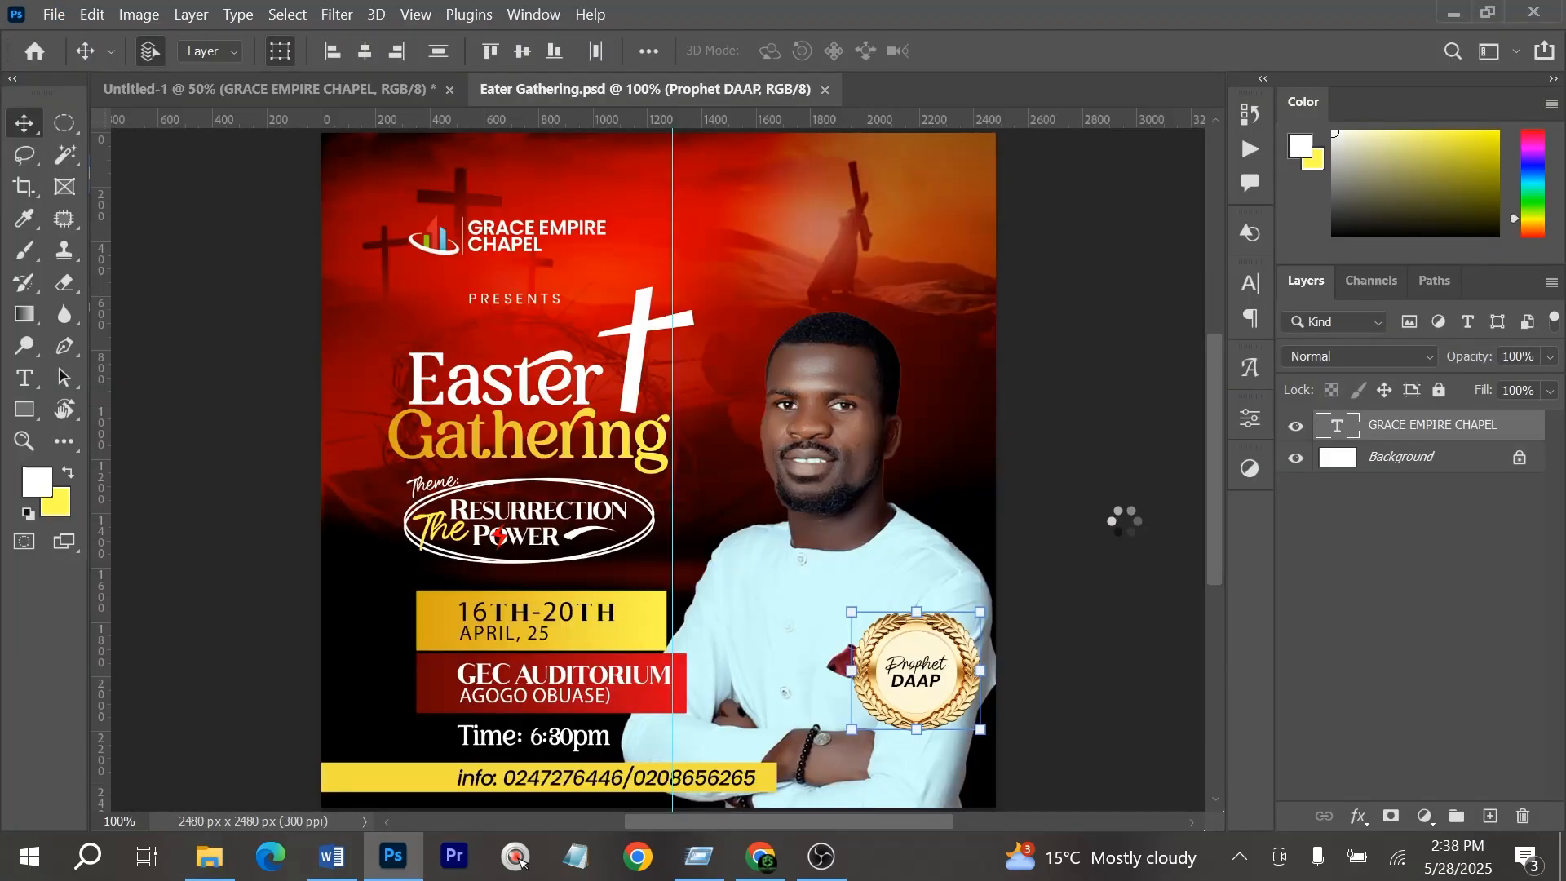
Copy the church logo from the Easter flyer into the Untitled-1 design and fit it beside the start of the church name
{"action": "left_click_drag", "start_coordinate": [449, 243], "coordinate": [463, 183]}
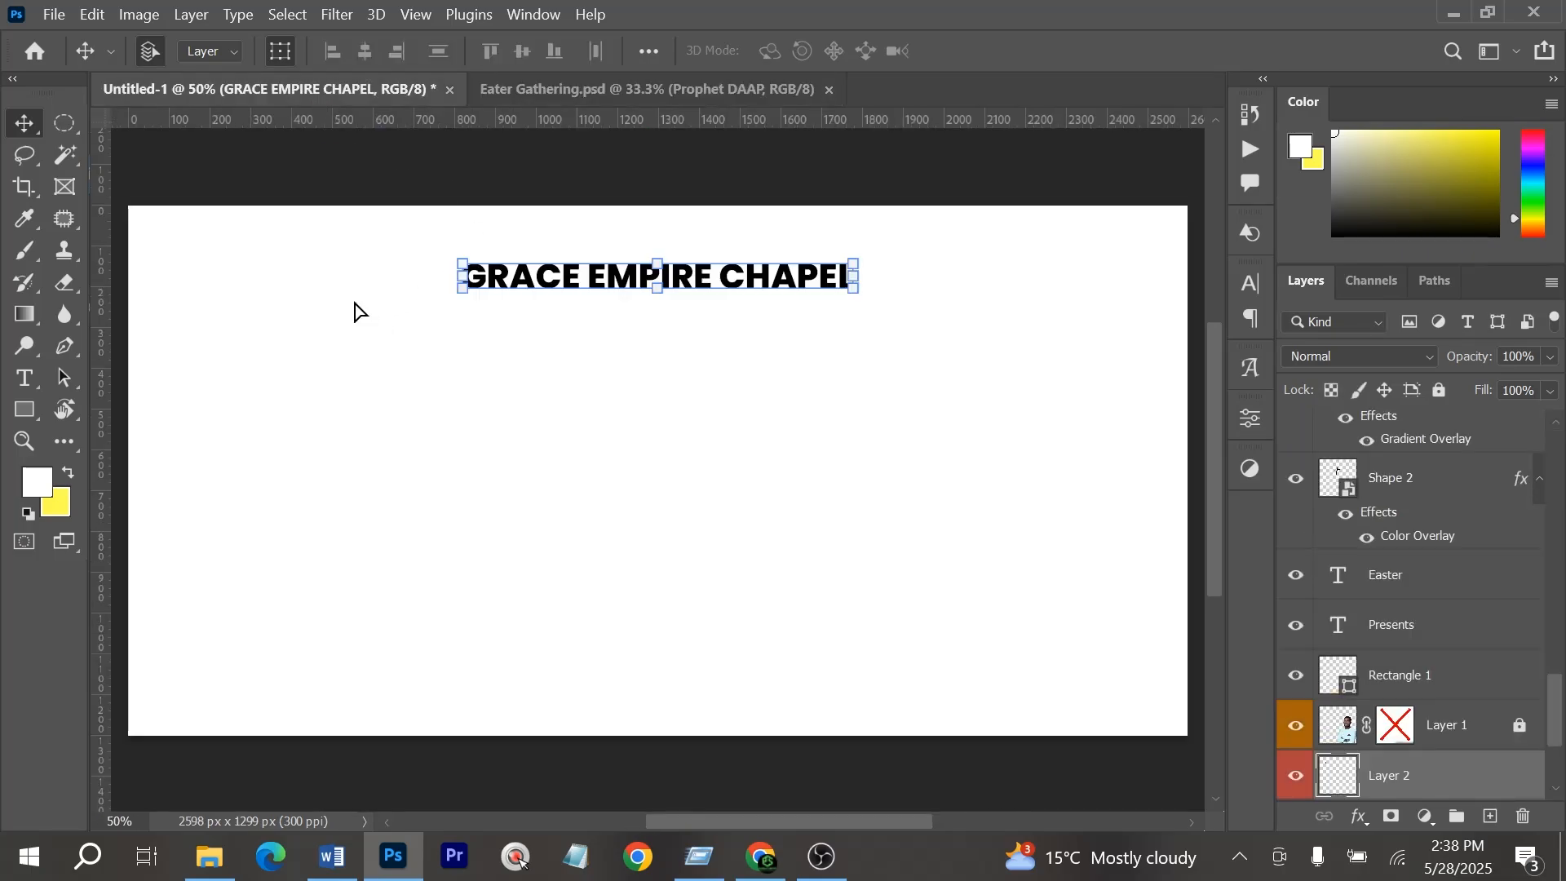
{"action": "left_click_drag", "start_coordinate": [354, 310], "coordinate": [392, 278]}
{"action": "key", "text": "ctrl+t"}
{"action": "key", "text": "Return"}
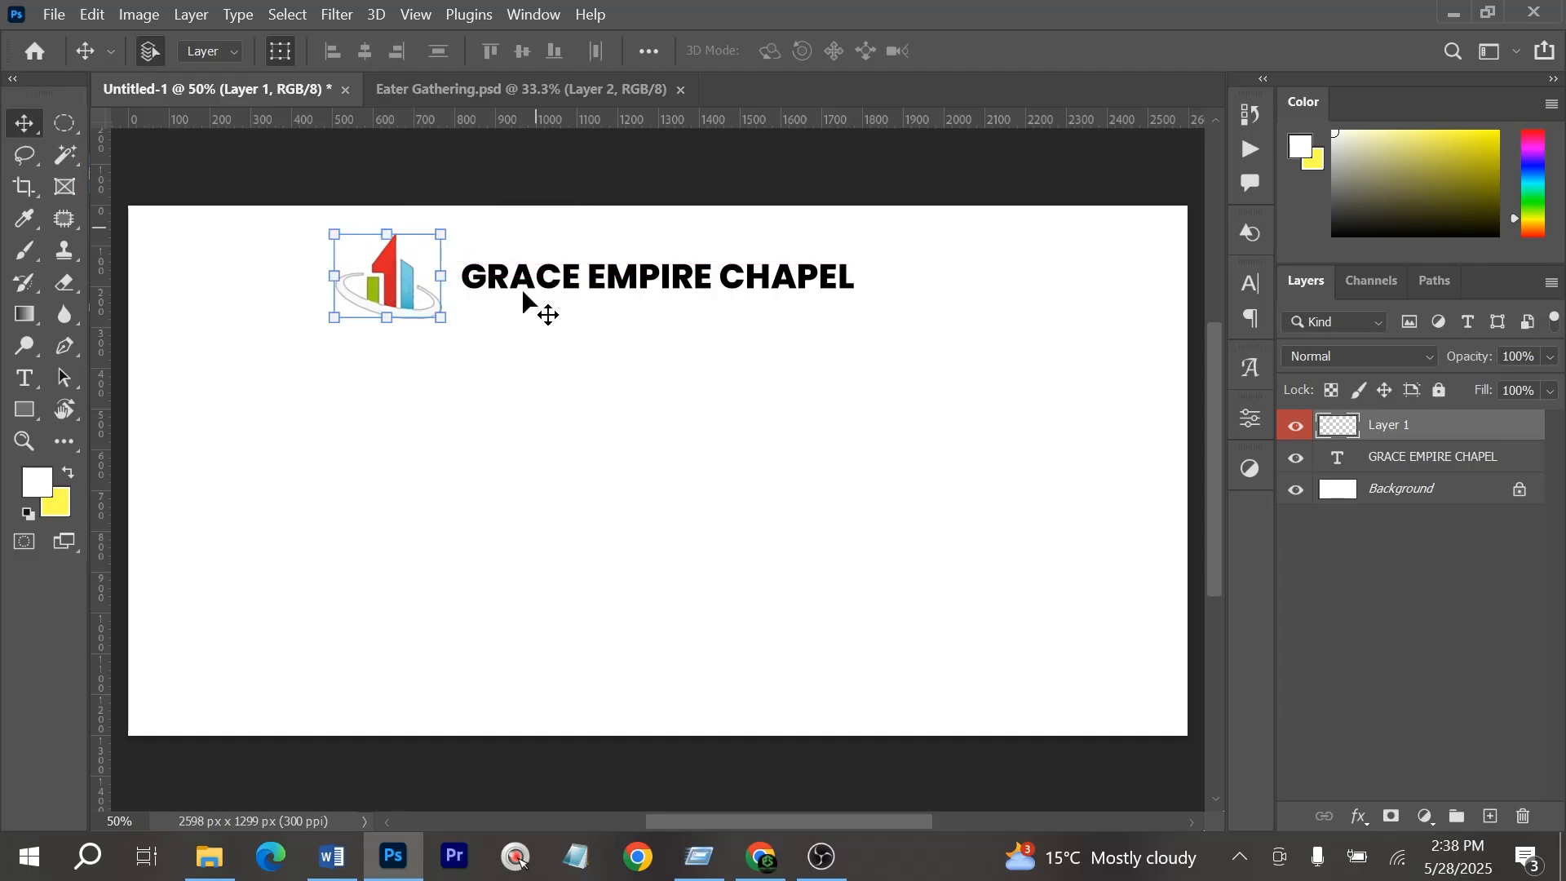
{"action": "left_click", "coordinate": [522, 298]}
{"action": "left_click", "coordinate": [454, 92]}
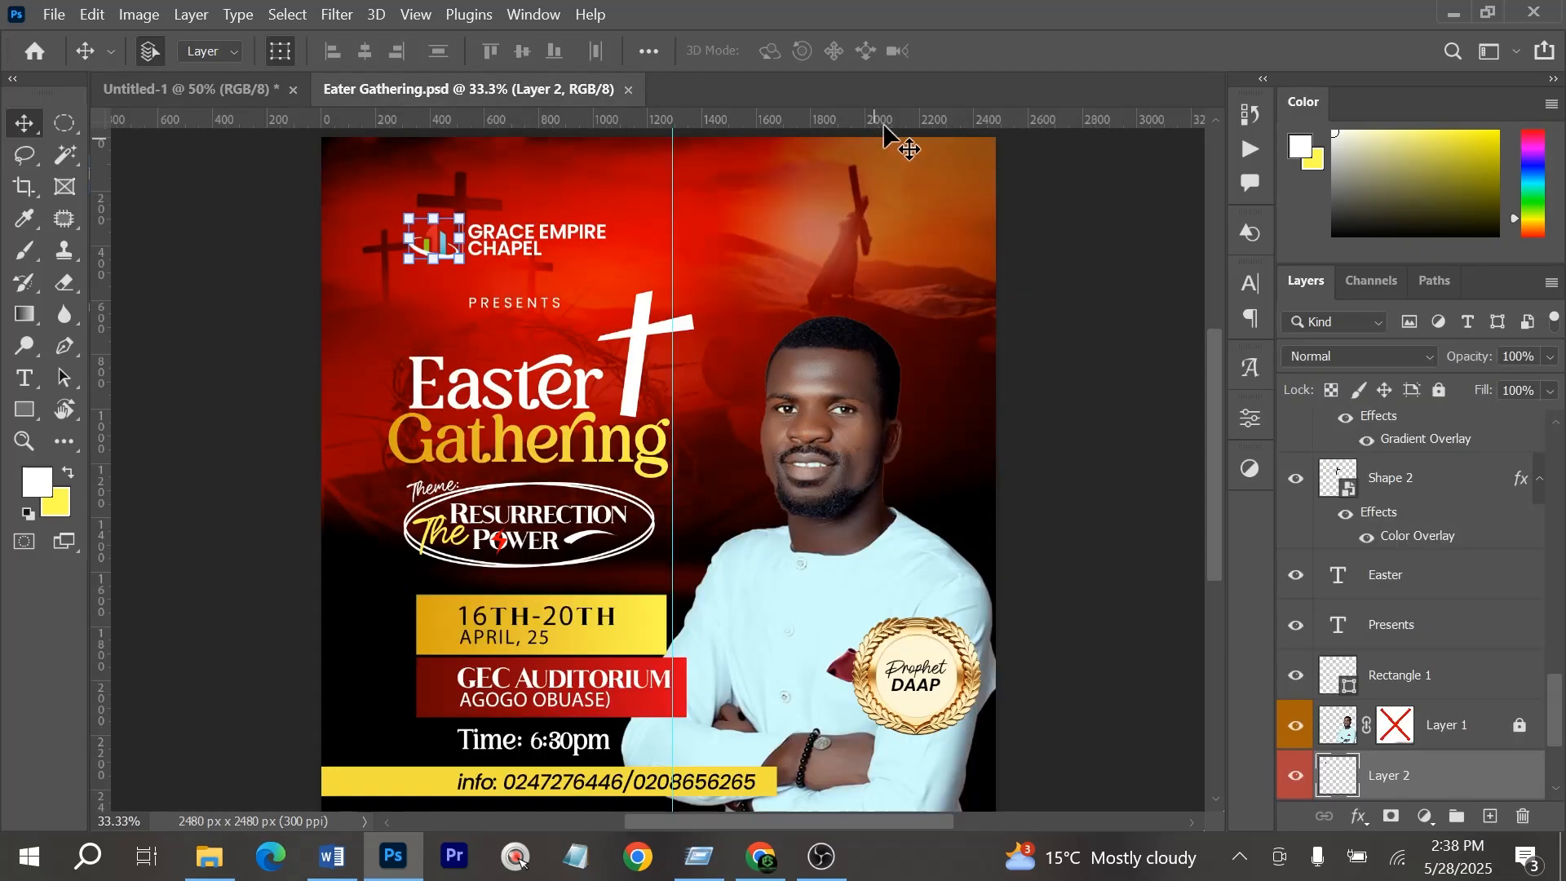
{"action": "left_click", "coordinate": [167, 89]}
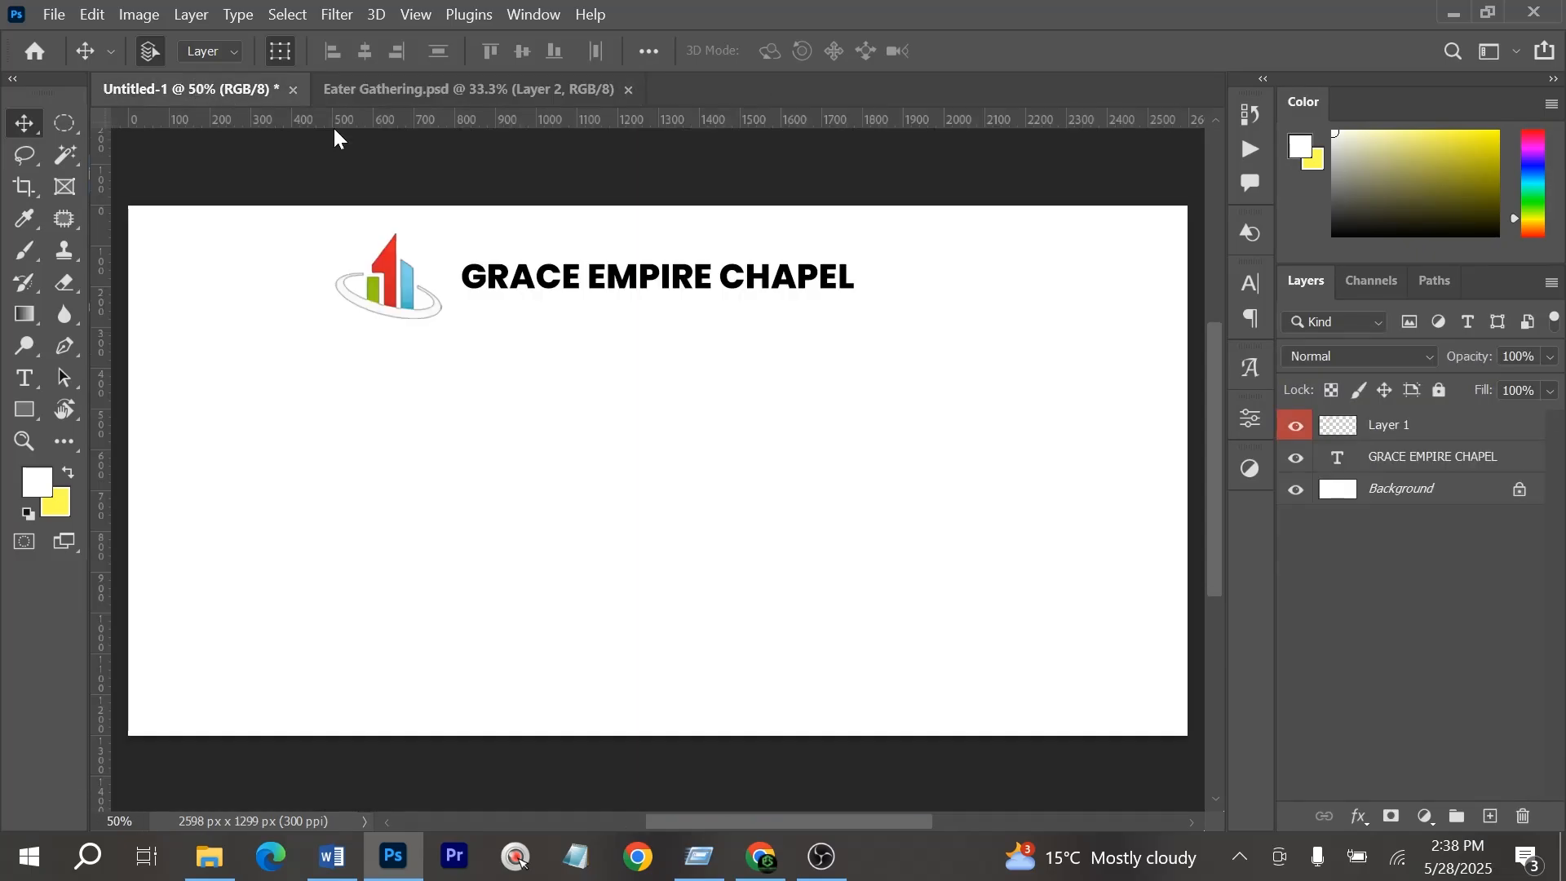
{"action": "left_click", "coordinate": [461, 94]}
{"action": "key", "text": "ctrl+Tab"}
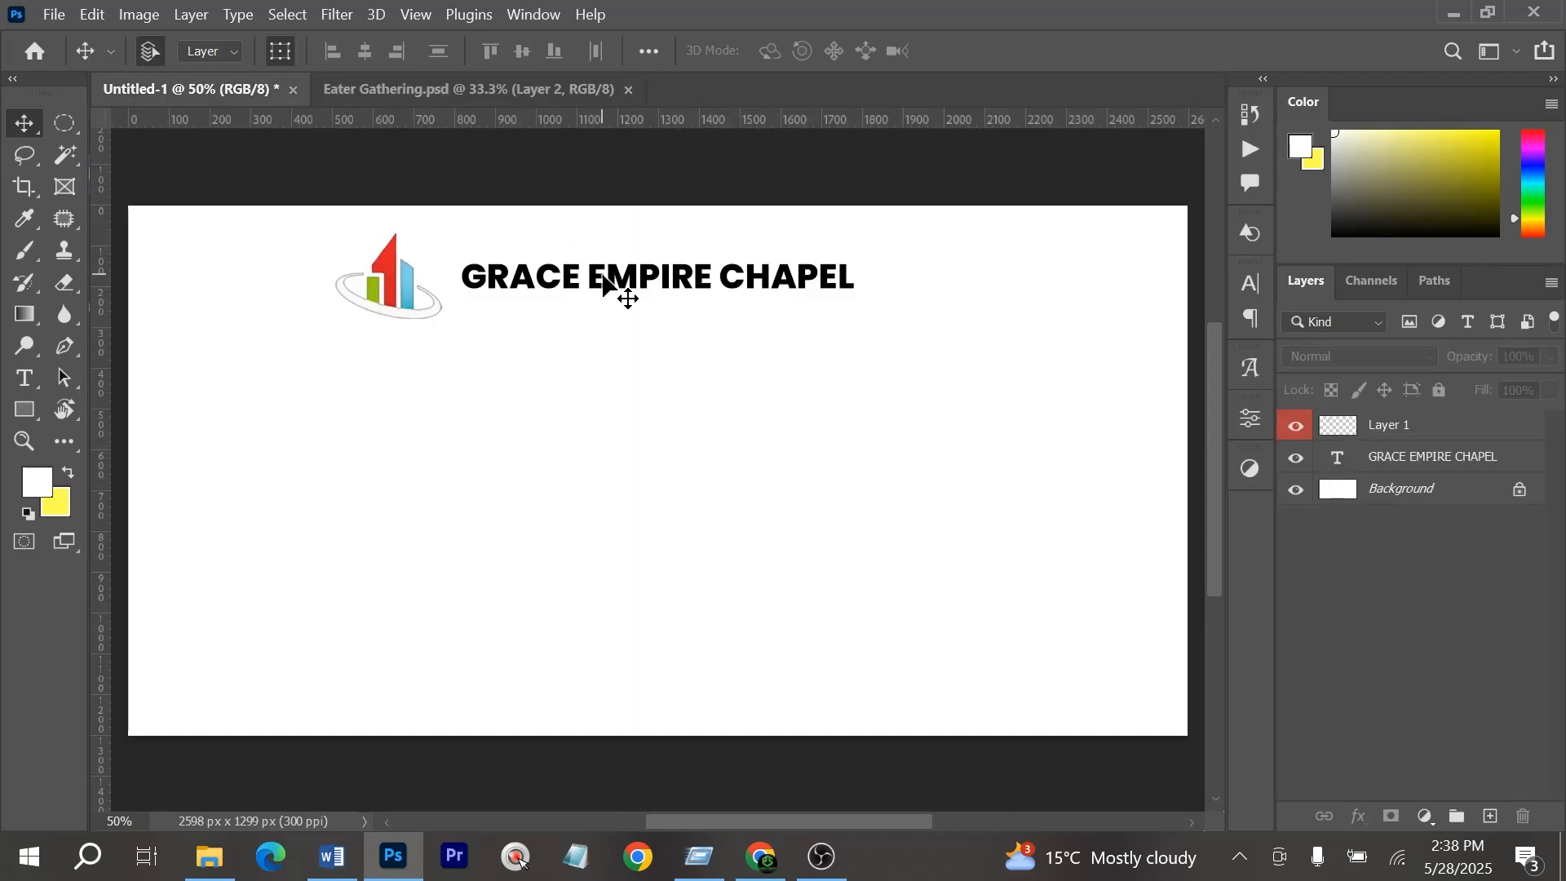
Open YOUNG PEOPLE'S GUILD invite.psd and copy its "respectively invites" text, "Rev./Dr./Mr./Mrs." text and rectangle into Untitled-1 below the church name
{"action": "left_click", "coordinate": [35, 52]}
{"action": "left_click", "coordinate": [762, 432]}
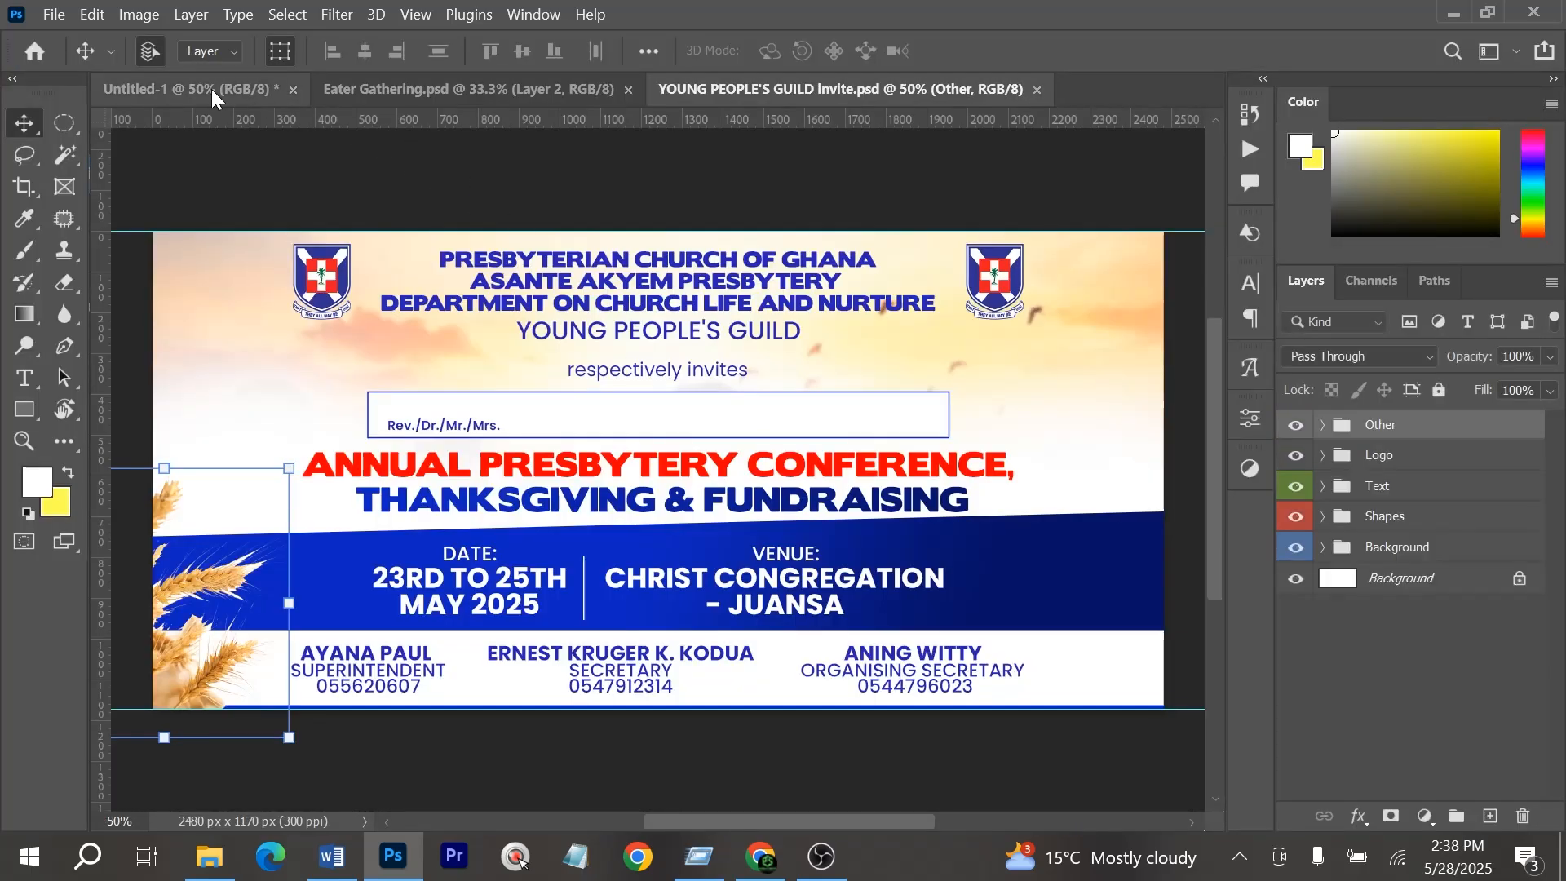
{"action": "left_click", "coordinate": [617, 377]}
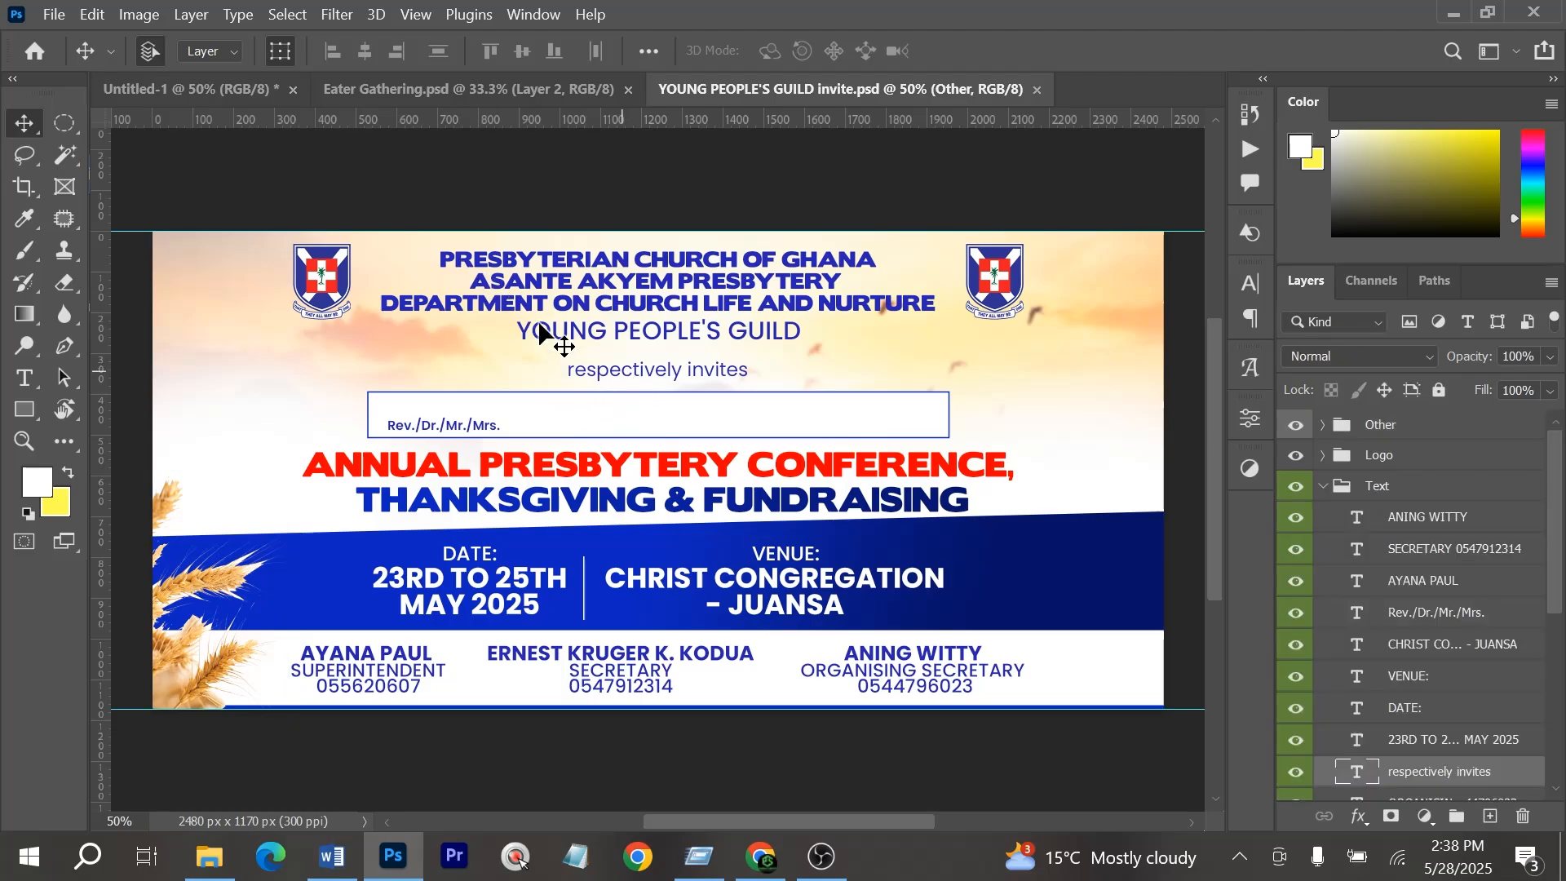
{"action": "scroll", "coordinate": [538, 408], "scroll_direction": "up", "scroll_amount": 1}
{"action": "left_click_drag", "start_coordinate": [458, 425], "coordinate": [543, 318]}
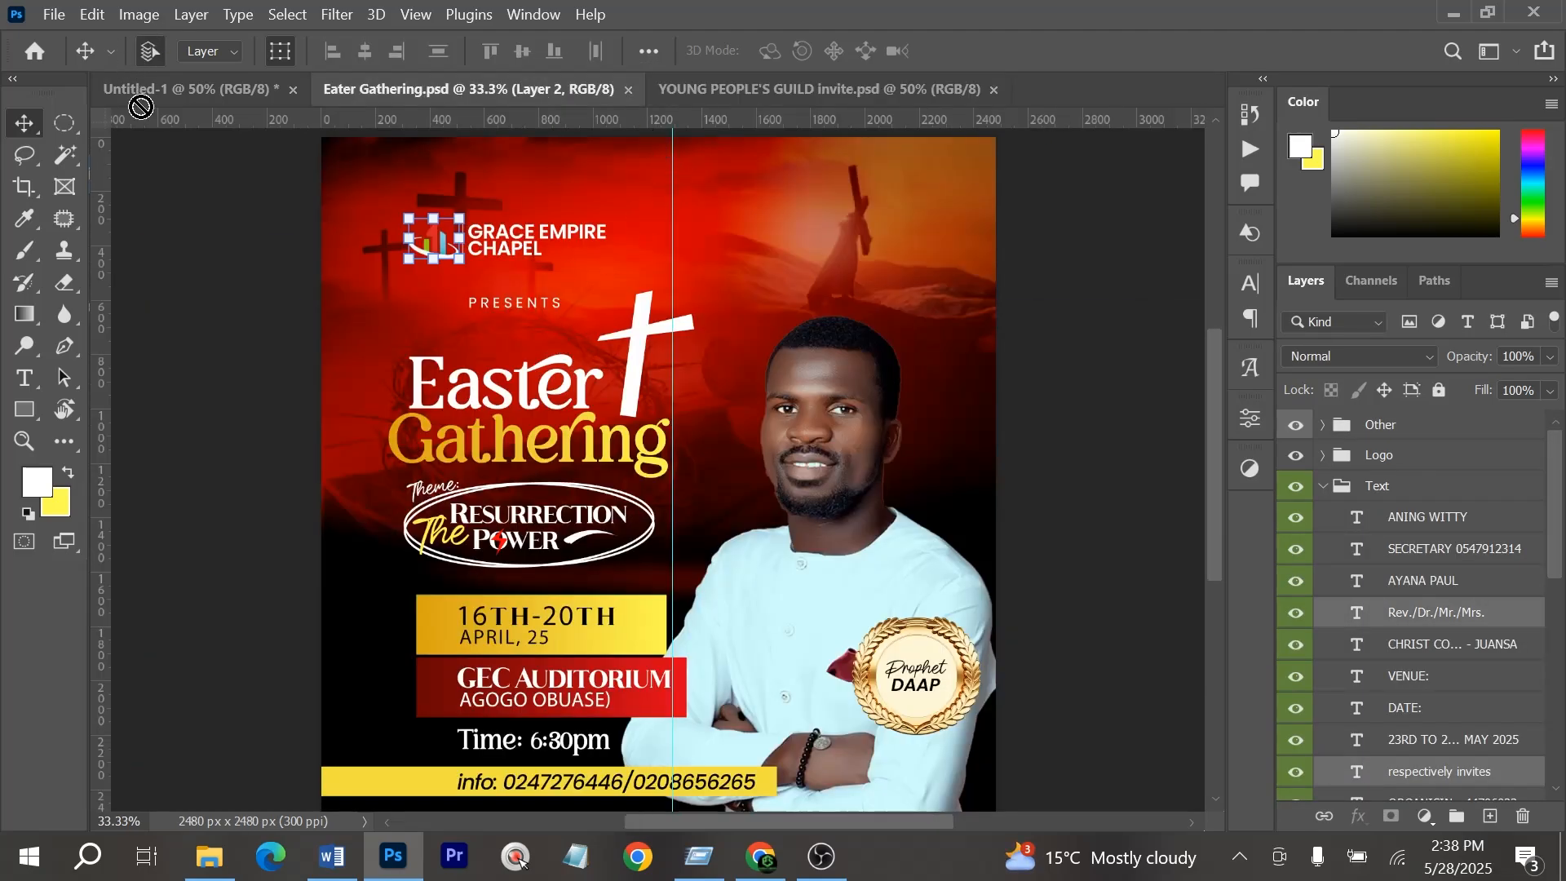
{"action": "left_click_drag", "start_coordinate": [233, 94], "coordinate": [695, 375]}
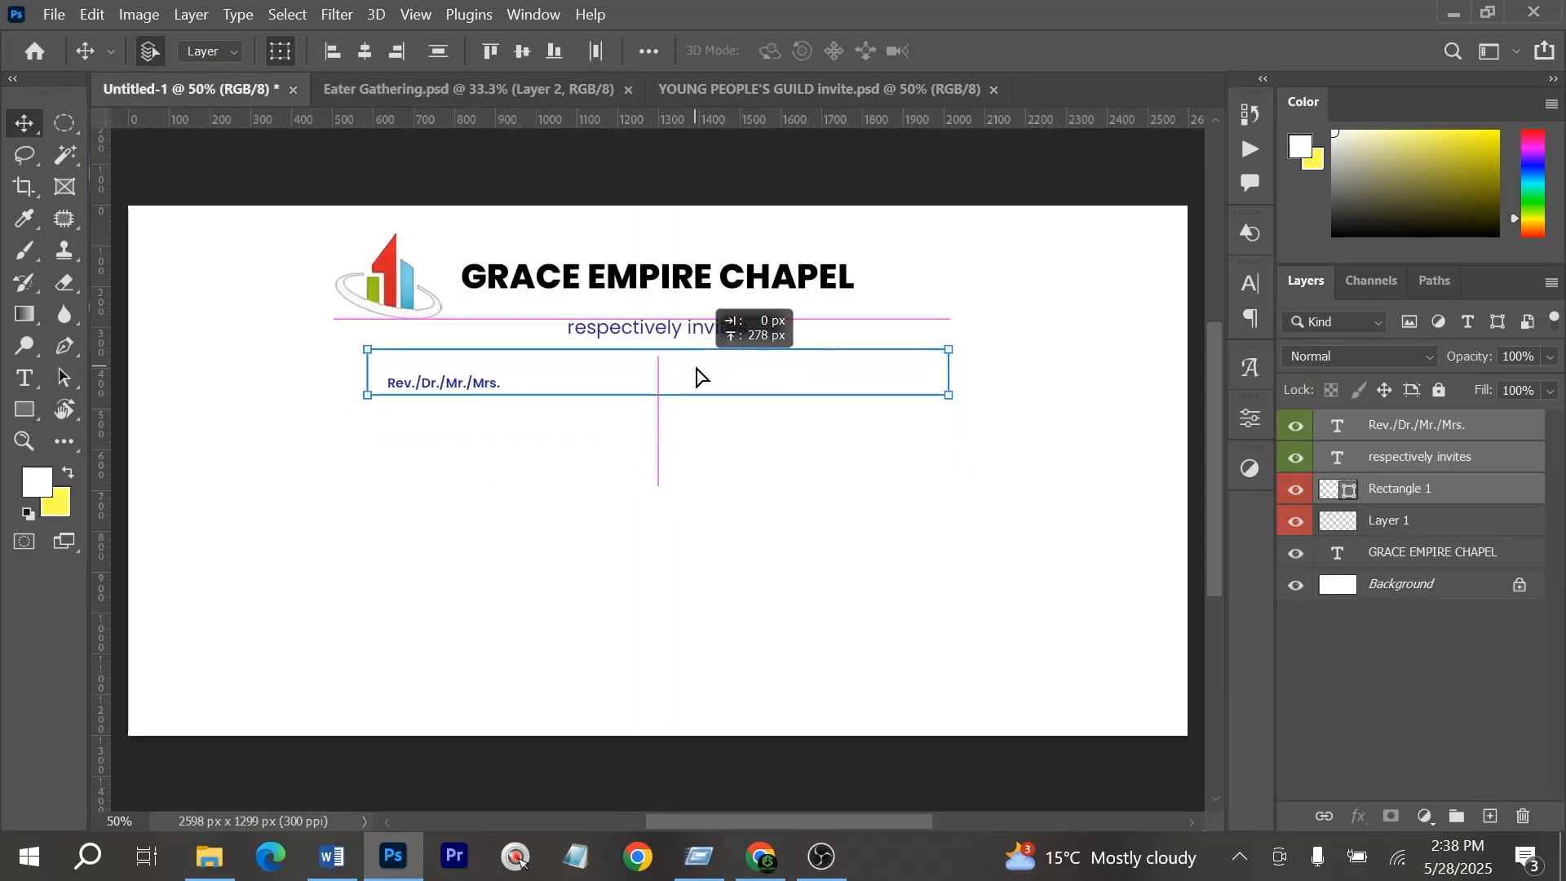
Set the colour of the copied "respectively invites" and "Rev./Dr./Mr./Mrs." texts to 000000
{"action": "left_click", "coordinate": [1248, 285]}
{"action": "left_click", "coordinate": [1182, 424]}
{"action": "type", "text": "000000"}
{"action": "key", "text": "Return"}
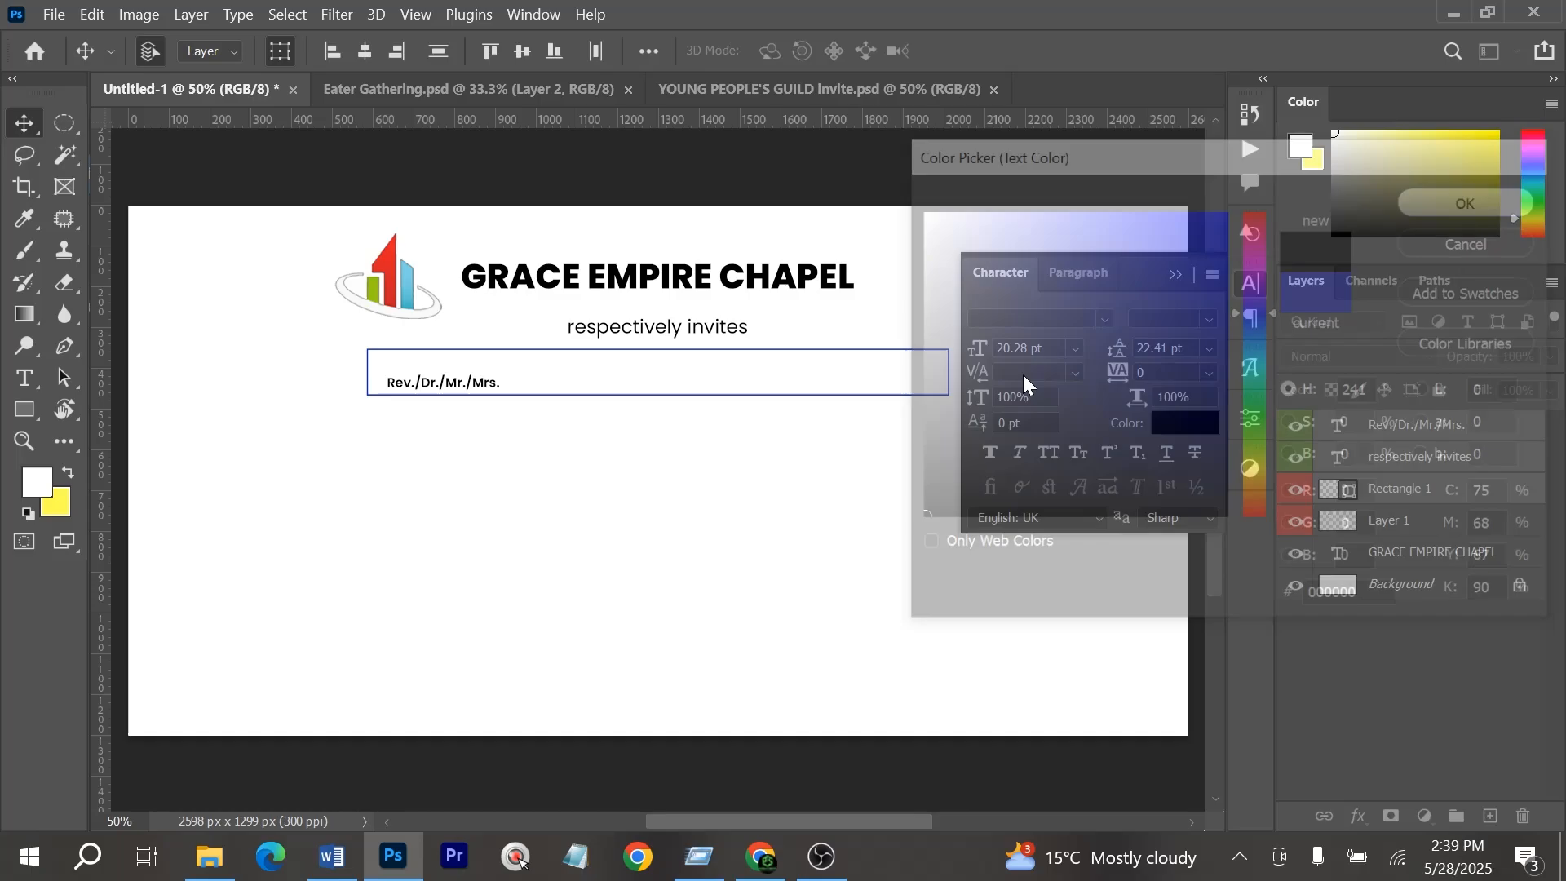
{"action": "left_click", "coordinate": [1250, 283]}
Change the stroke of the rectangle around "Rev./Dr./Mr./Mrs." to black
{"action": "left_click", "coordinate": [830, 374]}
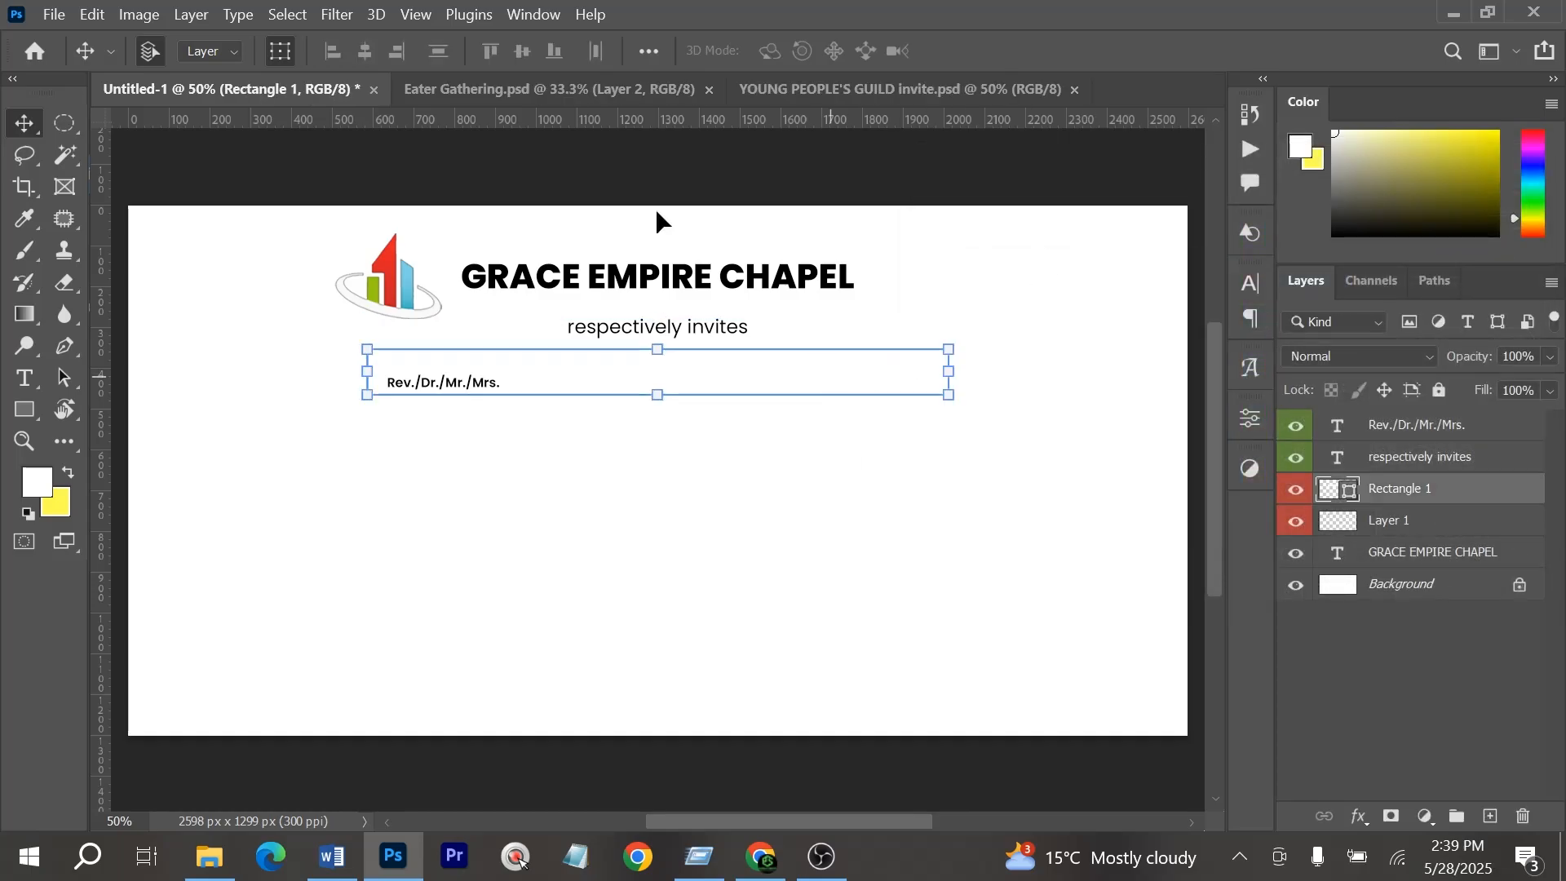
{"action": "key", "text": "u"}
{"action": "left_click", "coordinate": [275, 50]}
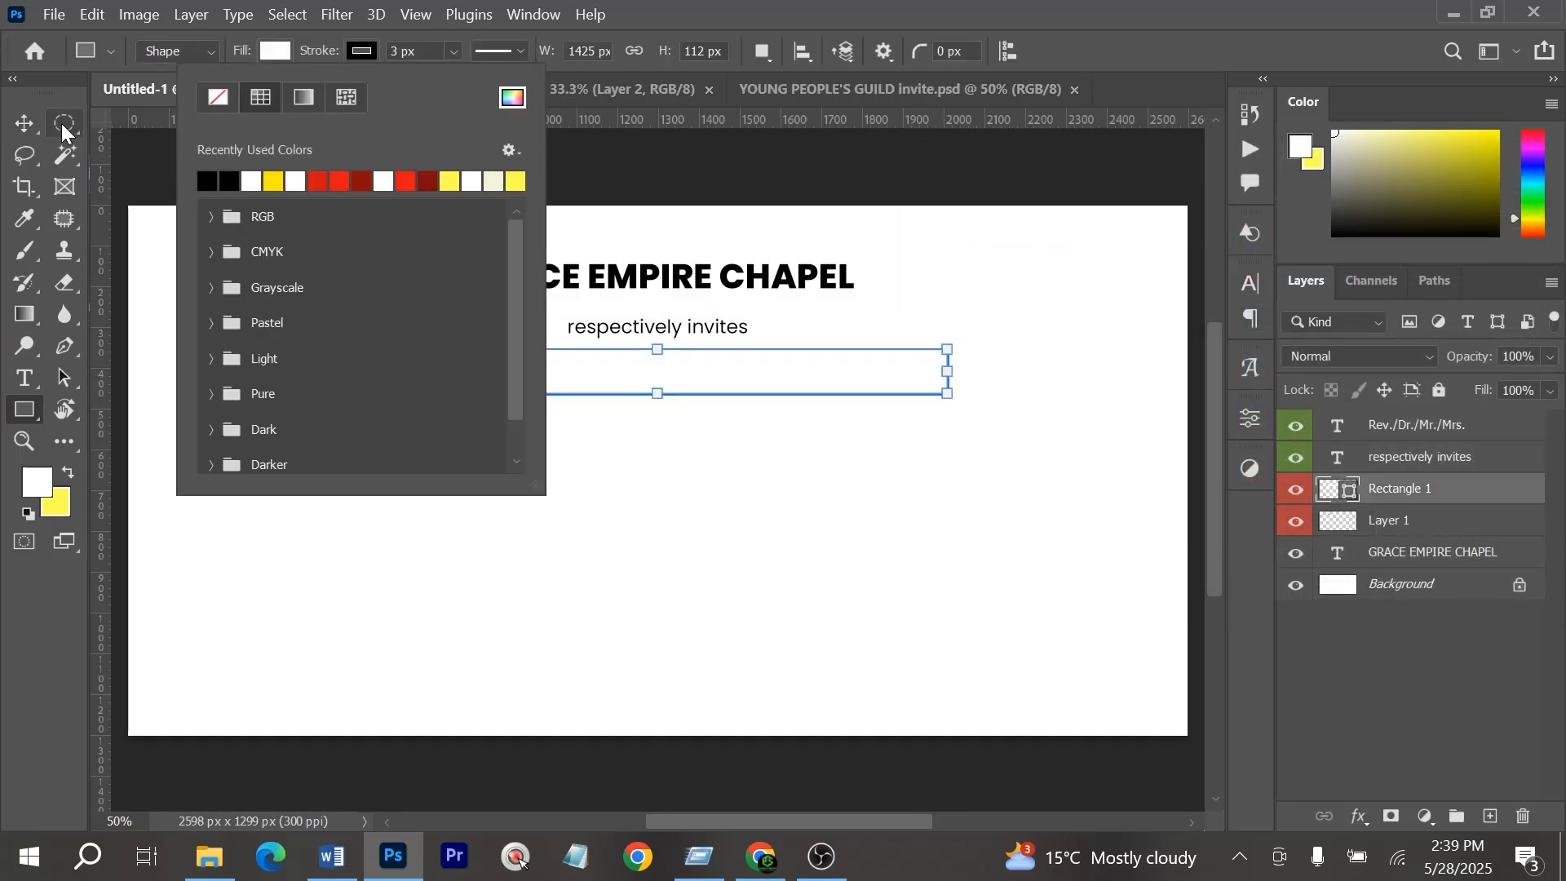
{"action": "key", "text": "Escape"}
{"action": "key", "text": "v"}
Give the "respectively invites" text a slightly heavier font style
{"action": "left_click", "coordinate": [661, 326]}
{"action": "left_click", "coordinate": [1250, 283]}
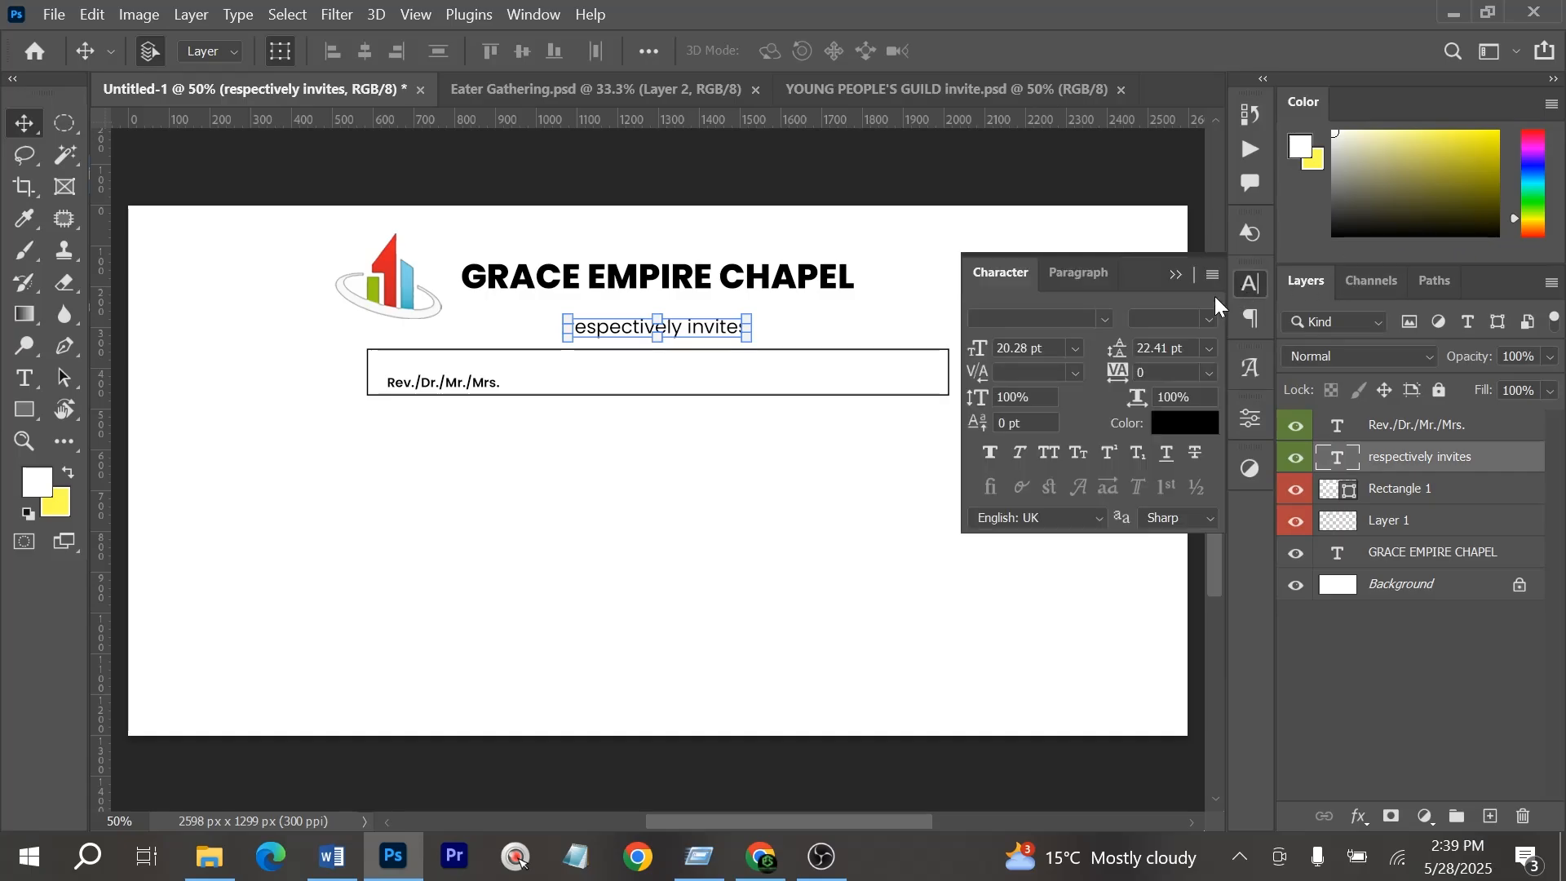
{"action": "left_click", "coordinate": [1209, 319]}
{"action": "left_click", "coordinate": [1176, 497]}
{"action": "left_click", "coordinate": [895, 314]}
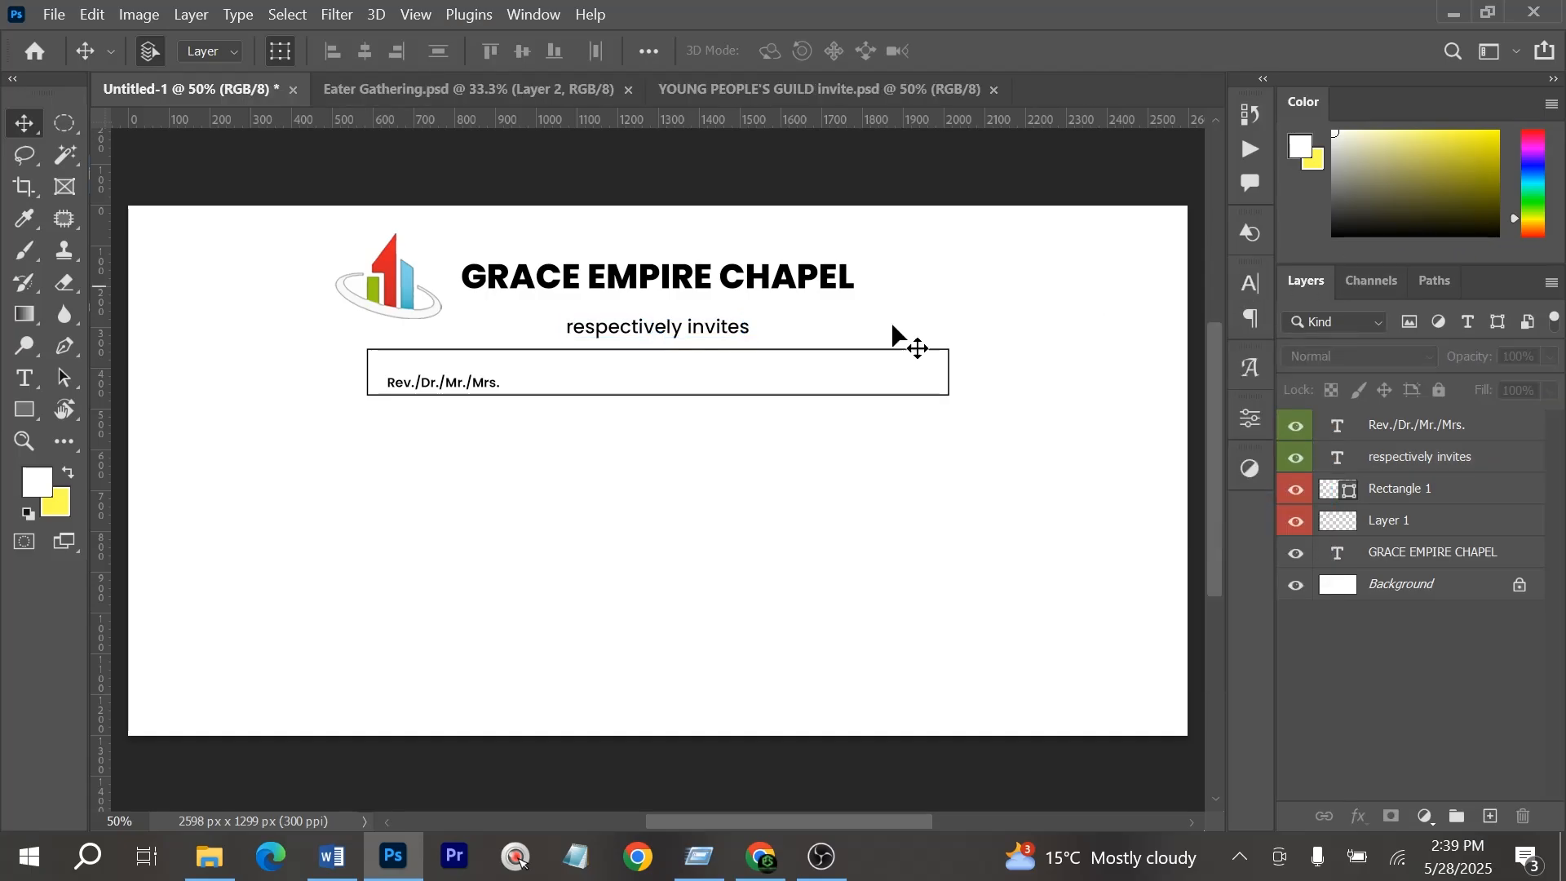
Centre the church name, "respectively invites" and the rectangle horizontally on the canvas
{"action": "left_click_drag", "start_coordinate": [601, 473], "coordinate": [629, 243]}
{"action": "key", "text": "ctrl+a"}
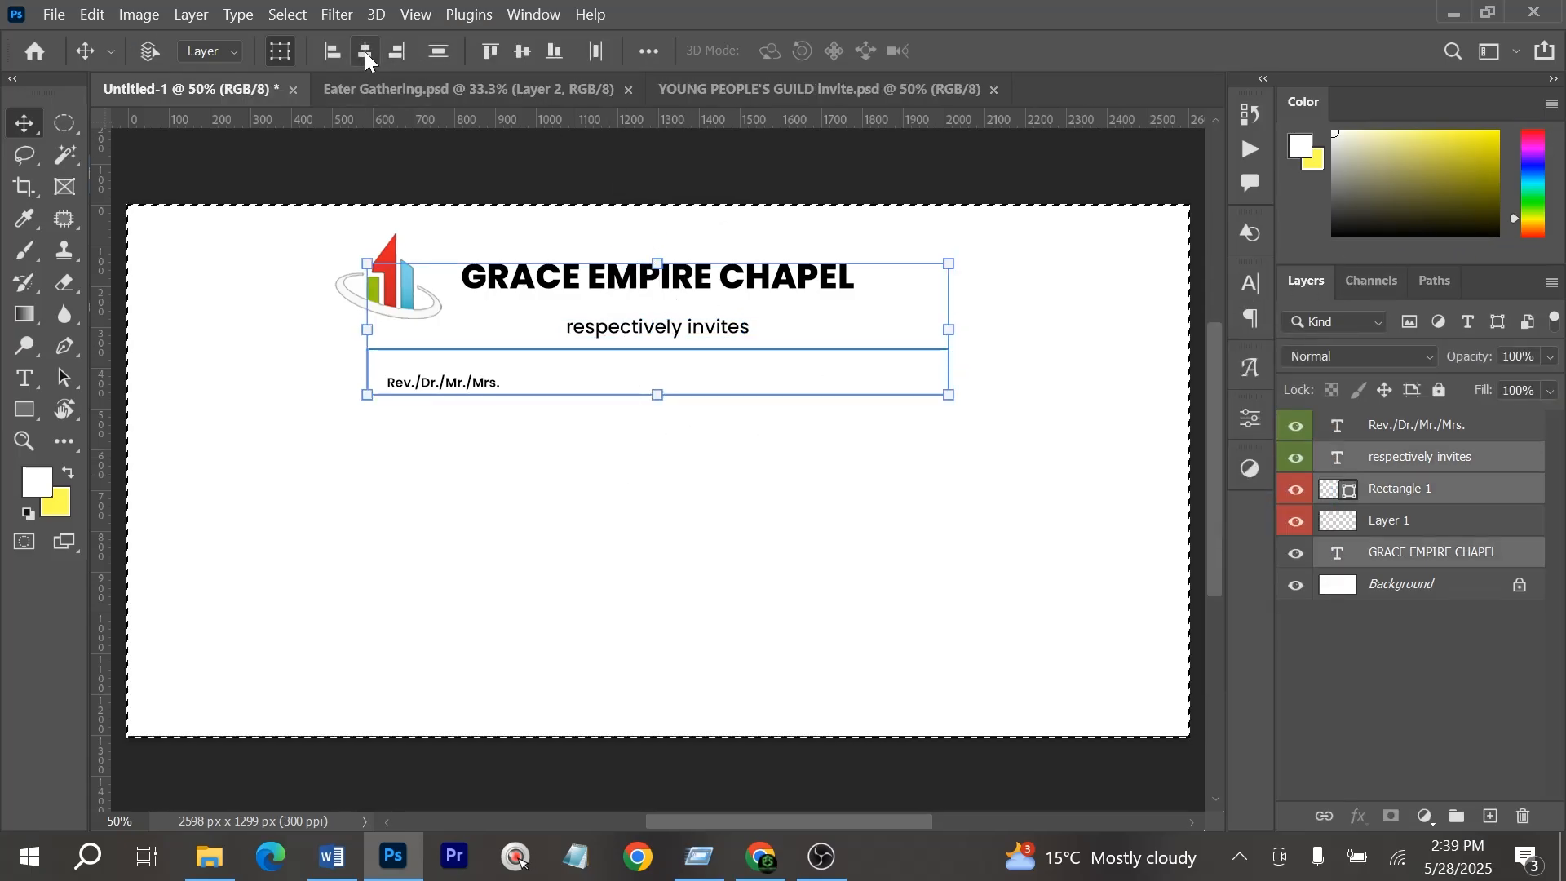
{"action": "key", "text": "ctrl+d"}
{"action": "left_click", "coordinate": [510, 514]}
{"action": "left_click_drag", "start_coordinate": [716, 487], "coordinate": [475, 326]}
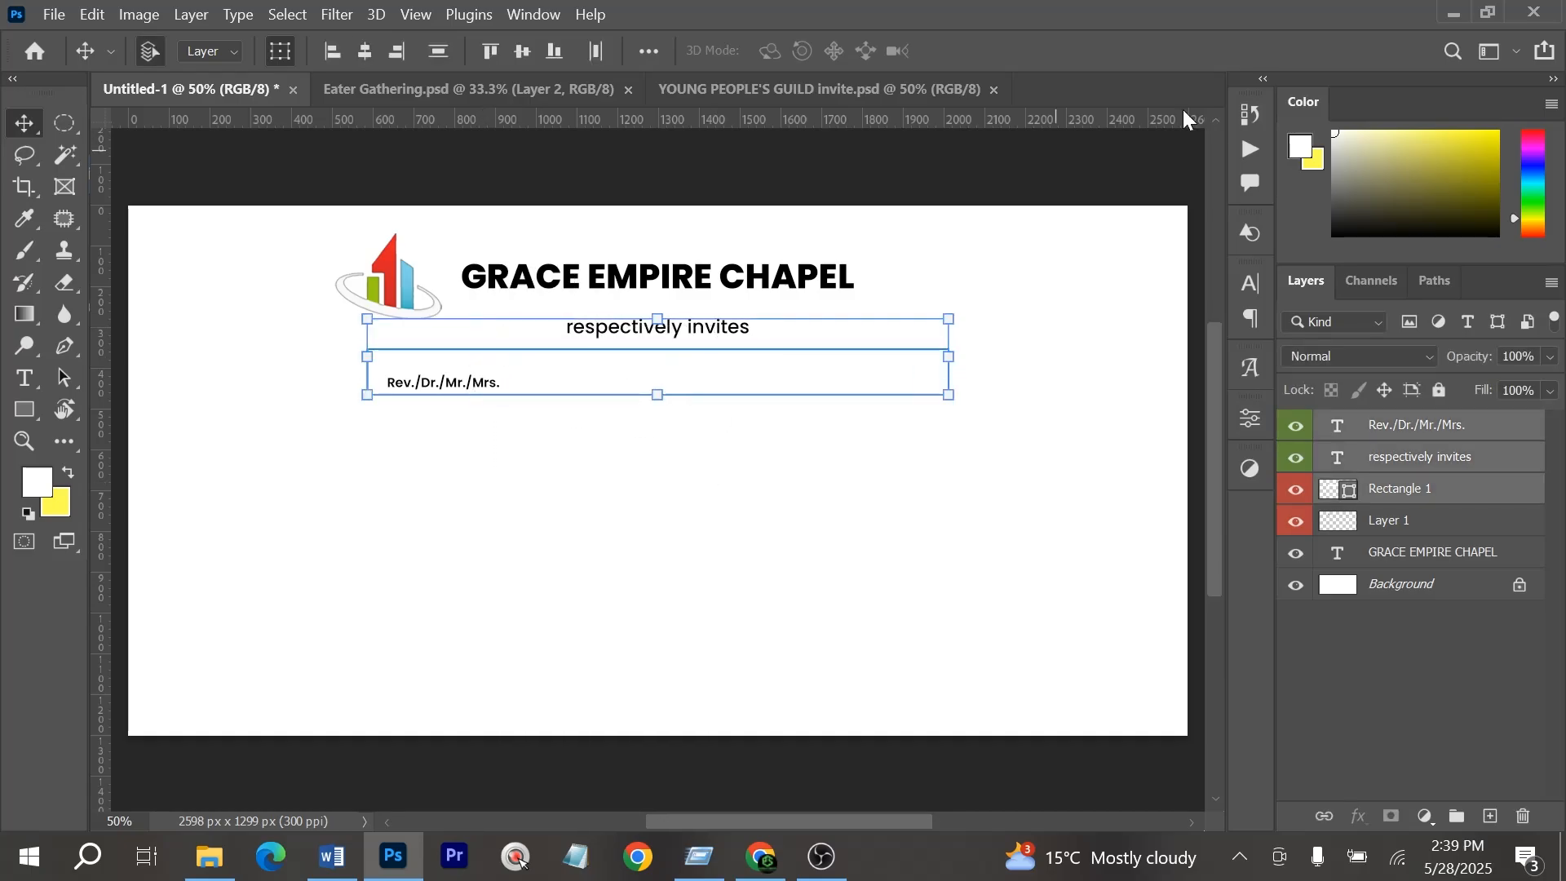
{"action": "left_click", "coordinate": [656, 495]}
Nudge the "Rev./Dr./Mr./Mrs." text slightly closer to the rectangle's left edge
{"action": "left_click", "coordinate": [451, 383]}
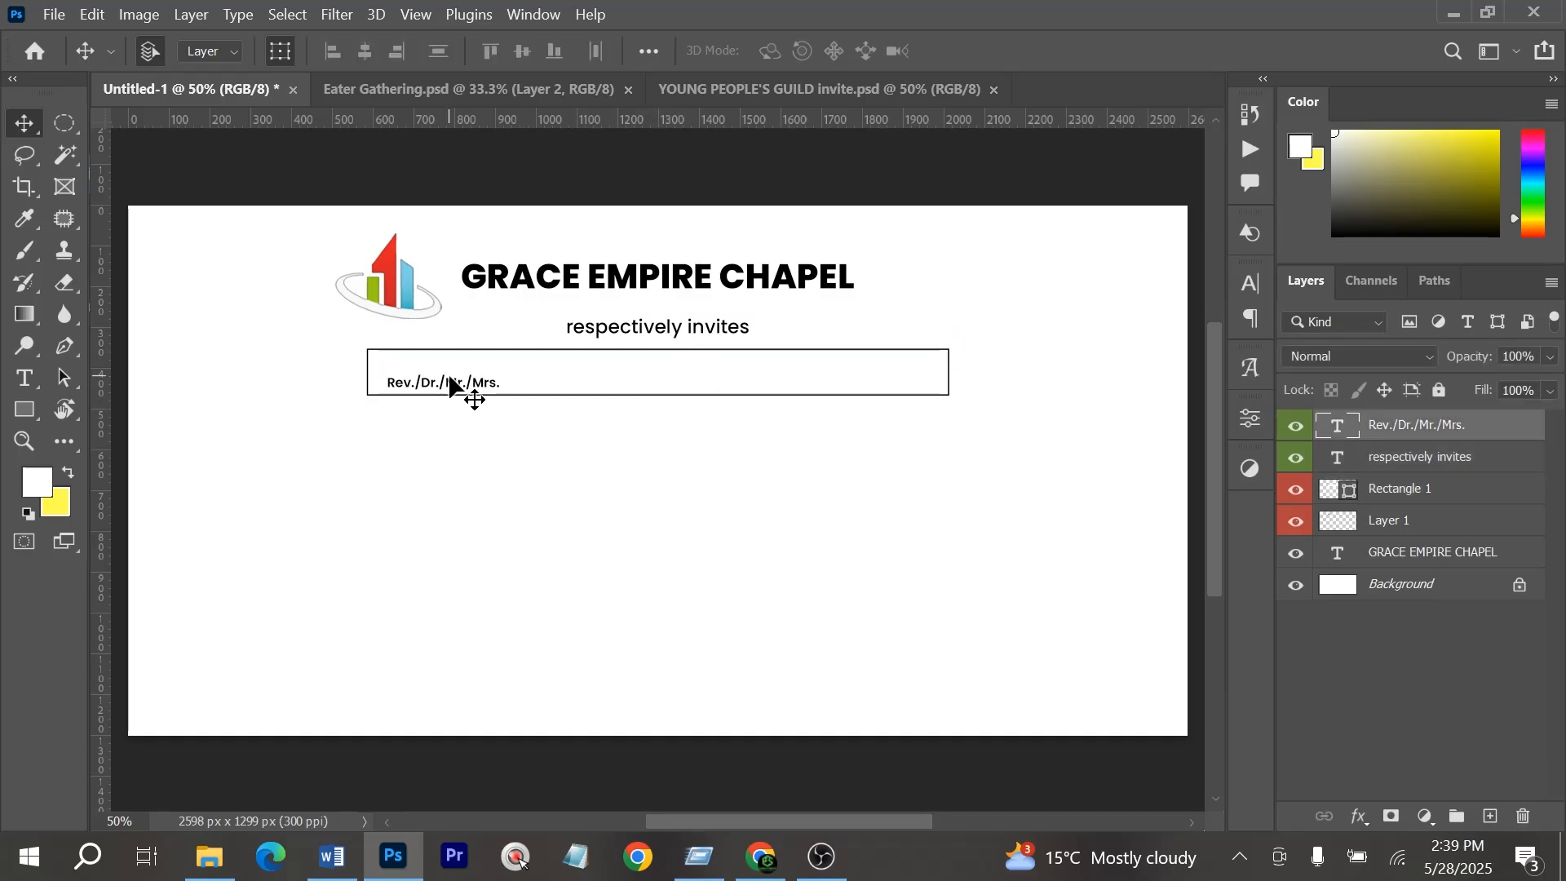
{"action": "key", "text": "Left"}
{"action": "key", "text": "Left"}
{"action": "key", "text": "Left"}
{"action": "key", "text": "Left"}
{"action": "key", "text": "Left"}
{"action": "key", "text": "Left"}
{"action": "key", "text": "Left"}
{"action": "key", "text": "Left"}
{"action": "key", "text": "Left"}
{"action": "key", "text": "Left"}
{"action": "key", "text": "Left"}
{"action": "key", "text": "Left"}
{"action": "left_click", "coordinate": [589, 496]}
Move the church logo about 80 px left, away from the church name
{"action": "left_click", "coordinate": [385, 285]}
{"action": "left_click_drag", "start_coordinate": [378, 294], "coordinate": [344, 293]}
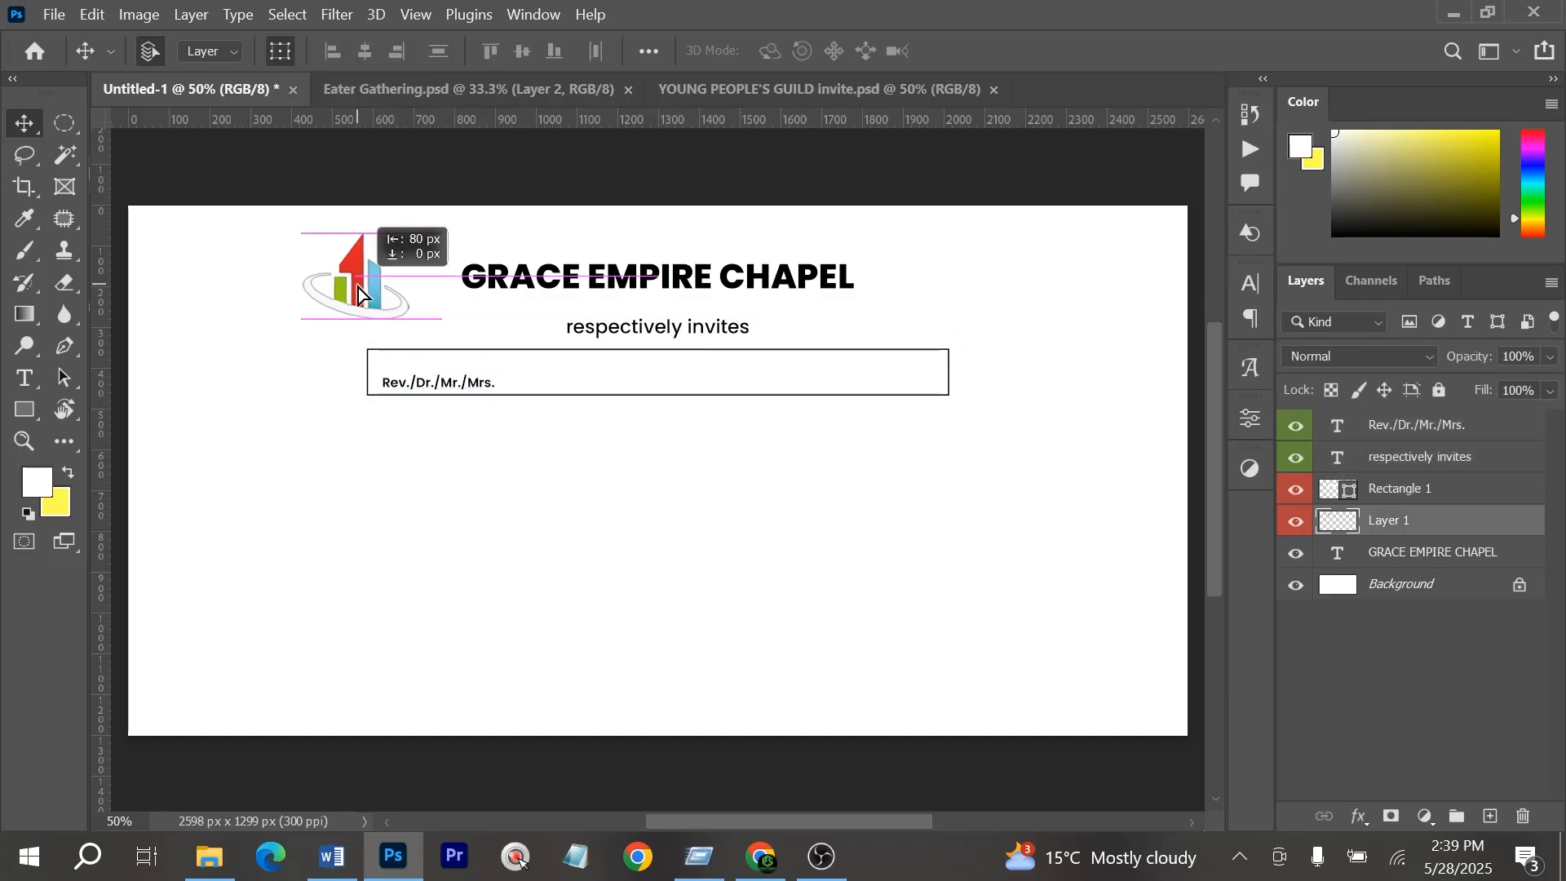
{"action": "left_click", "coordinate": [607, 464]}
Make the rectangle around "Rev./Dr./Mr./Mrs." slightly taller
{"action": "left_click", "coordinate": [790, 374]}
{"action": "scroll", "coordinate": [663, 320], "scroll_direction": "up", "scroll_amount": 5}
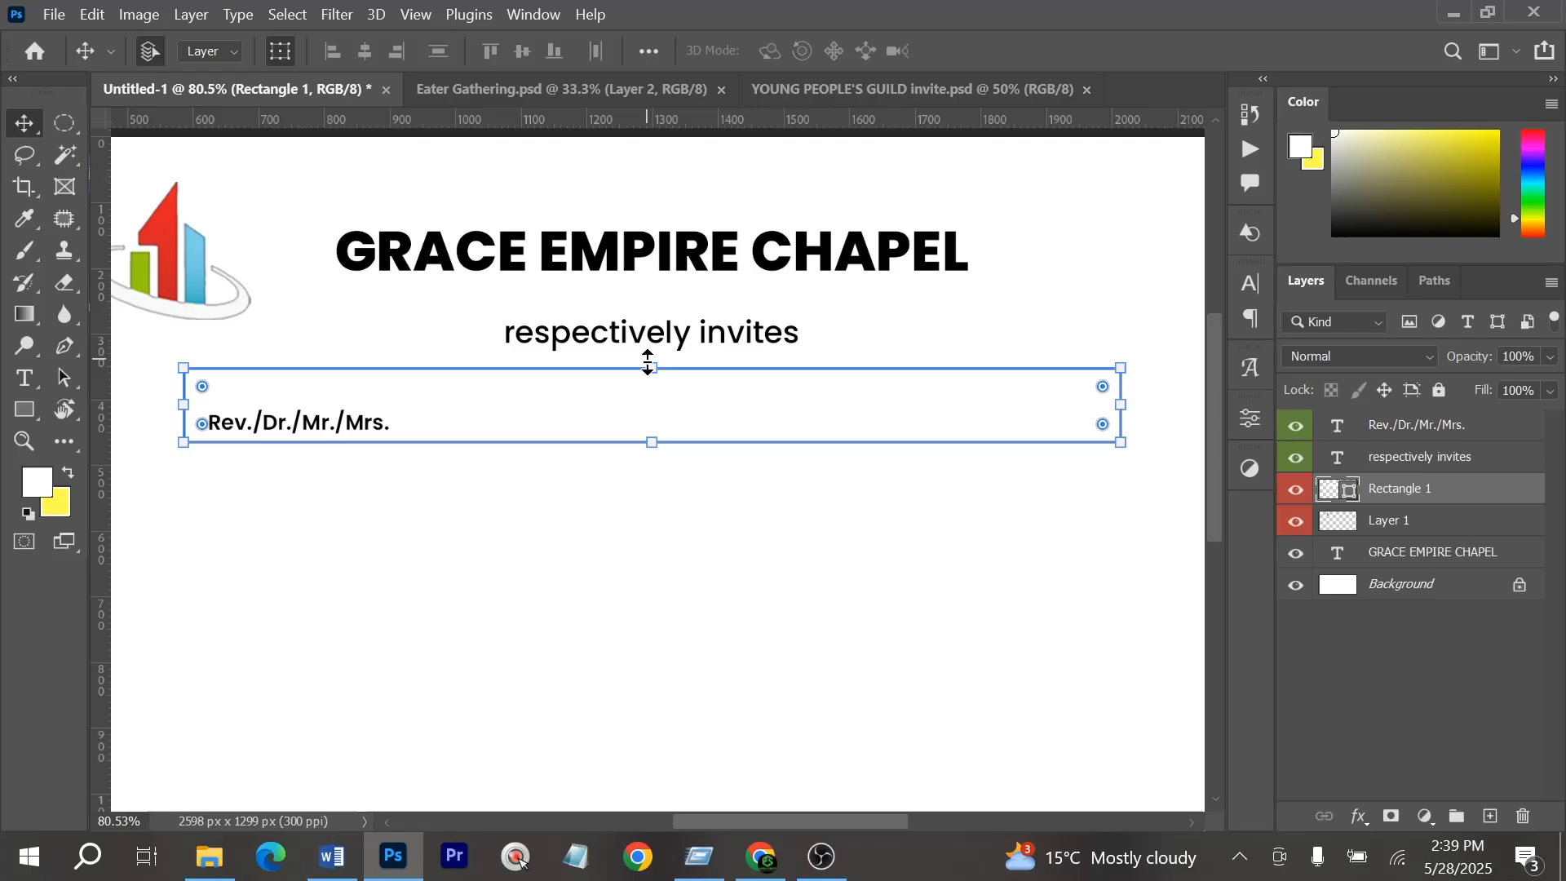
{"action": "left_click_drag", "start_coordinate": [652, 366], "coordinate": [682, 325]}
{"action": "key", "text": "Return"}
{"action": "left_click", "coordinate": [514, 514]}
Move "respectively invites" up closer to the church name and enlarge it slightly
{"action": "left_click", "coordinate": [645, 330]}
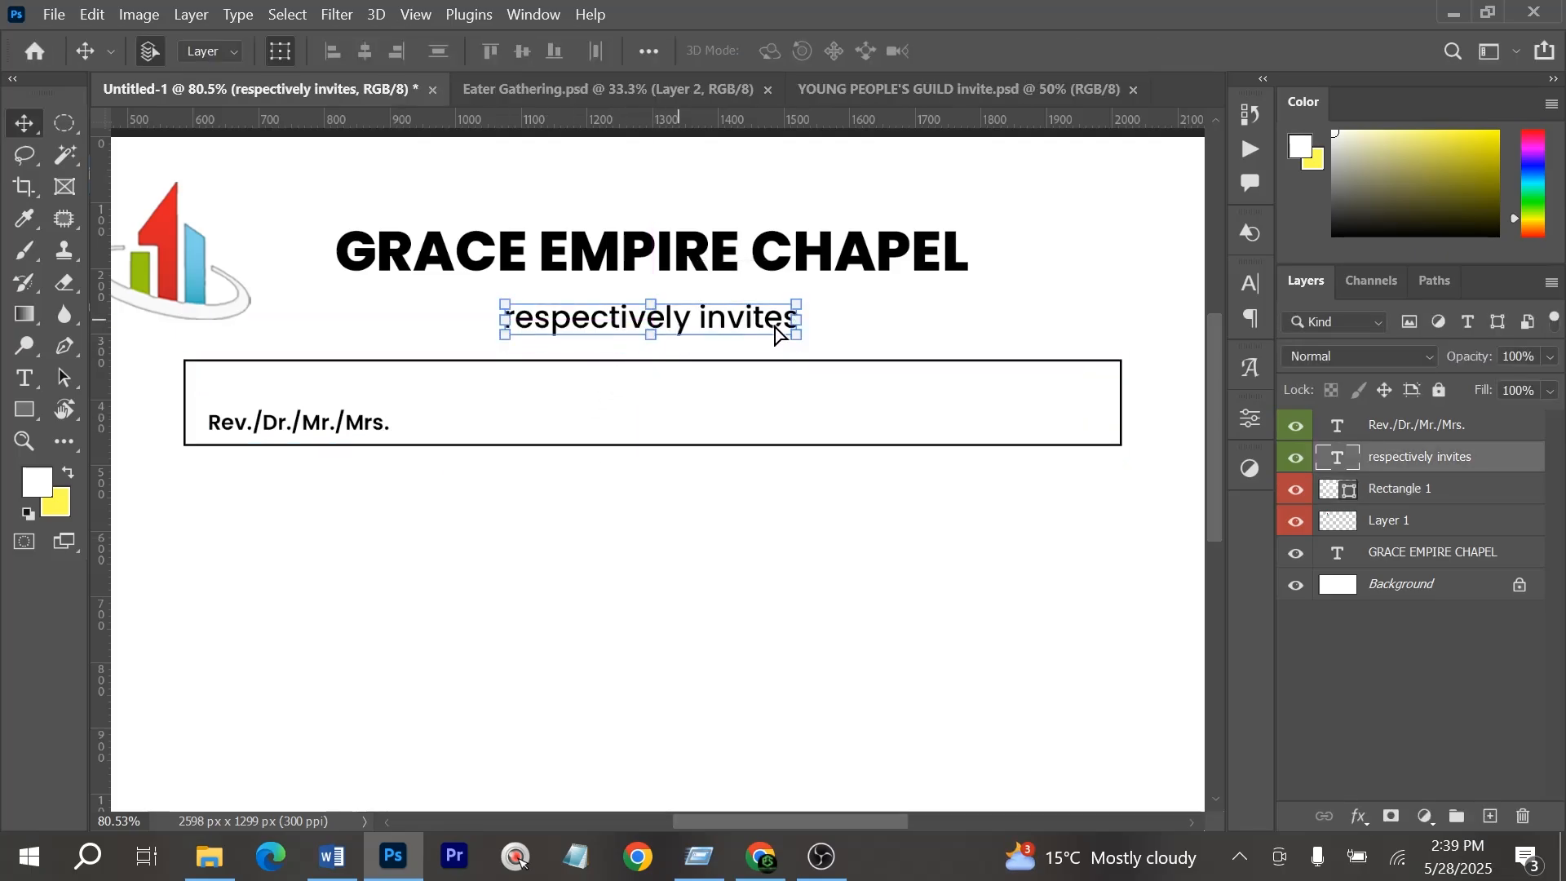
{"action": "left_click_drag", "start_coordinate": [797, 319], "coordinate": [813, 321]}
{"action": "key", "text": "Return"}
{"action": "left_click", "coordinate": [761, 517]}
{"action": "scroll", "coordinate": [803, 358], "scroll_direction": "down", "scroll_amount": 4}
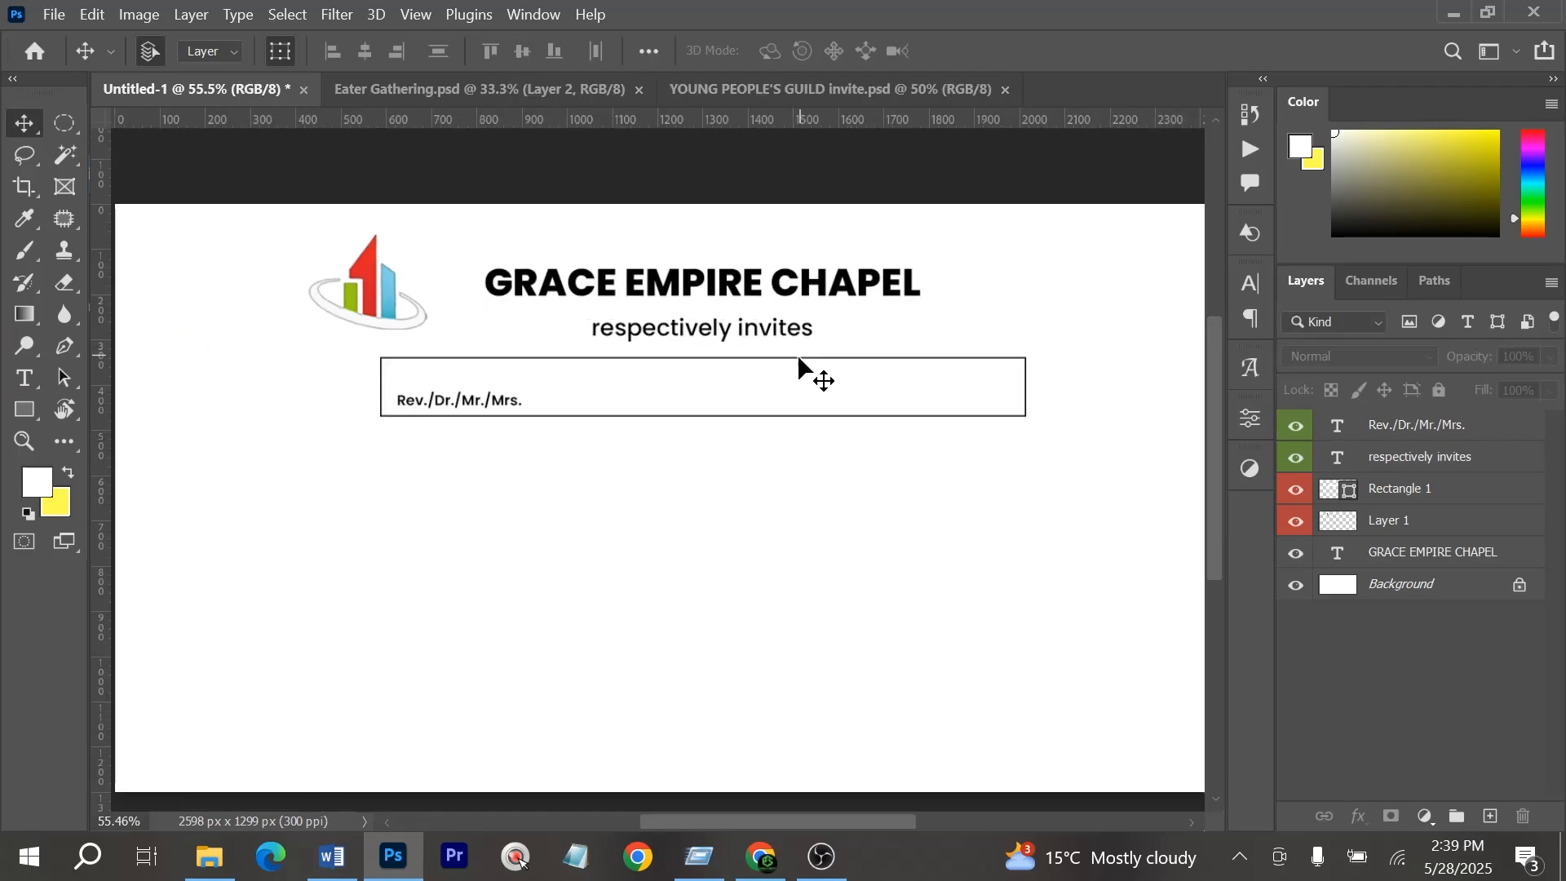
Copy "MID YEAR" from the client's message into a new text line below the rectangle and enlarge it to over twice its size
{"action": "scroll", "coordinate": [800, 364], "scroll_direction": "down", "scroll_amount": 1}
{"action": "scroll", "coordinate": [522, 444], "scroll_direction": "up", "scroll_amount": 1}
{"action": "key", "text": "alt+Tab"}
{"action": "key", "text": "alt+Tab"}
{"action": "key", "text": "Tab"}
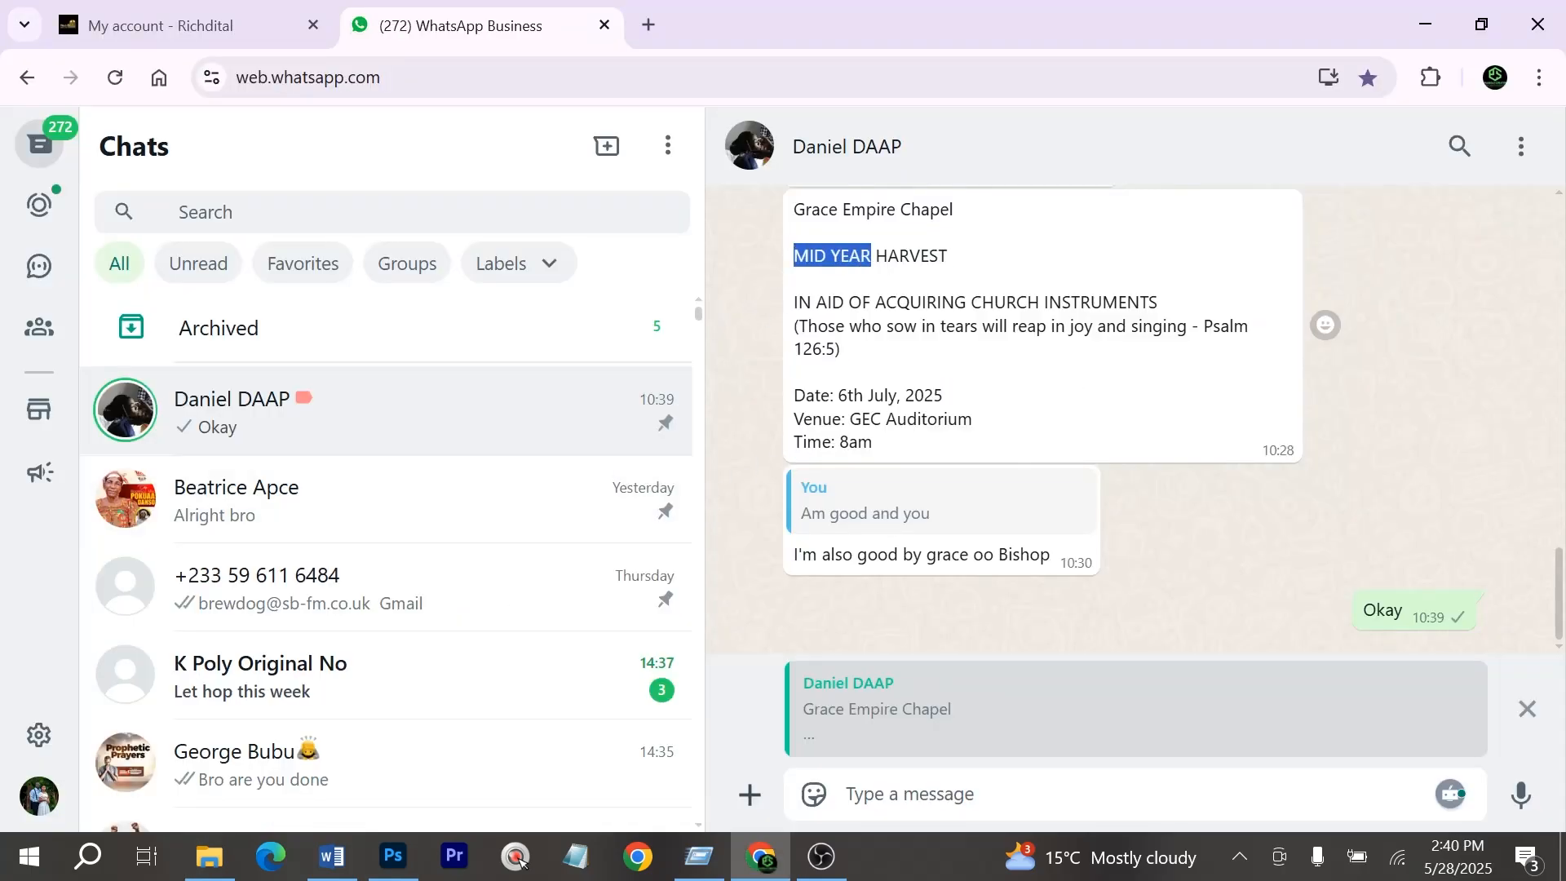
{"action": "key", "text": "alt+Tab"}
{"action": "key", "text": "alt+Tab"}
{"action": "key", "text": "Tab"}
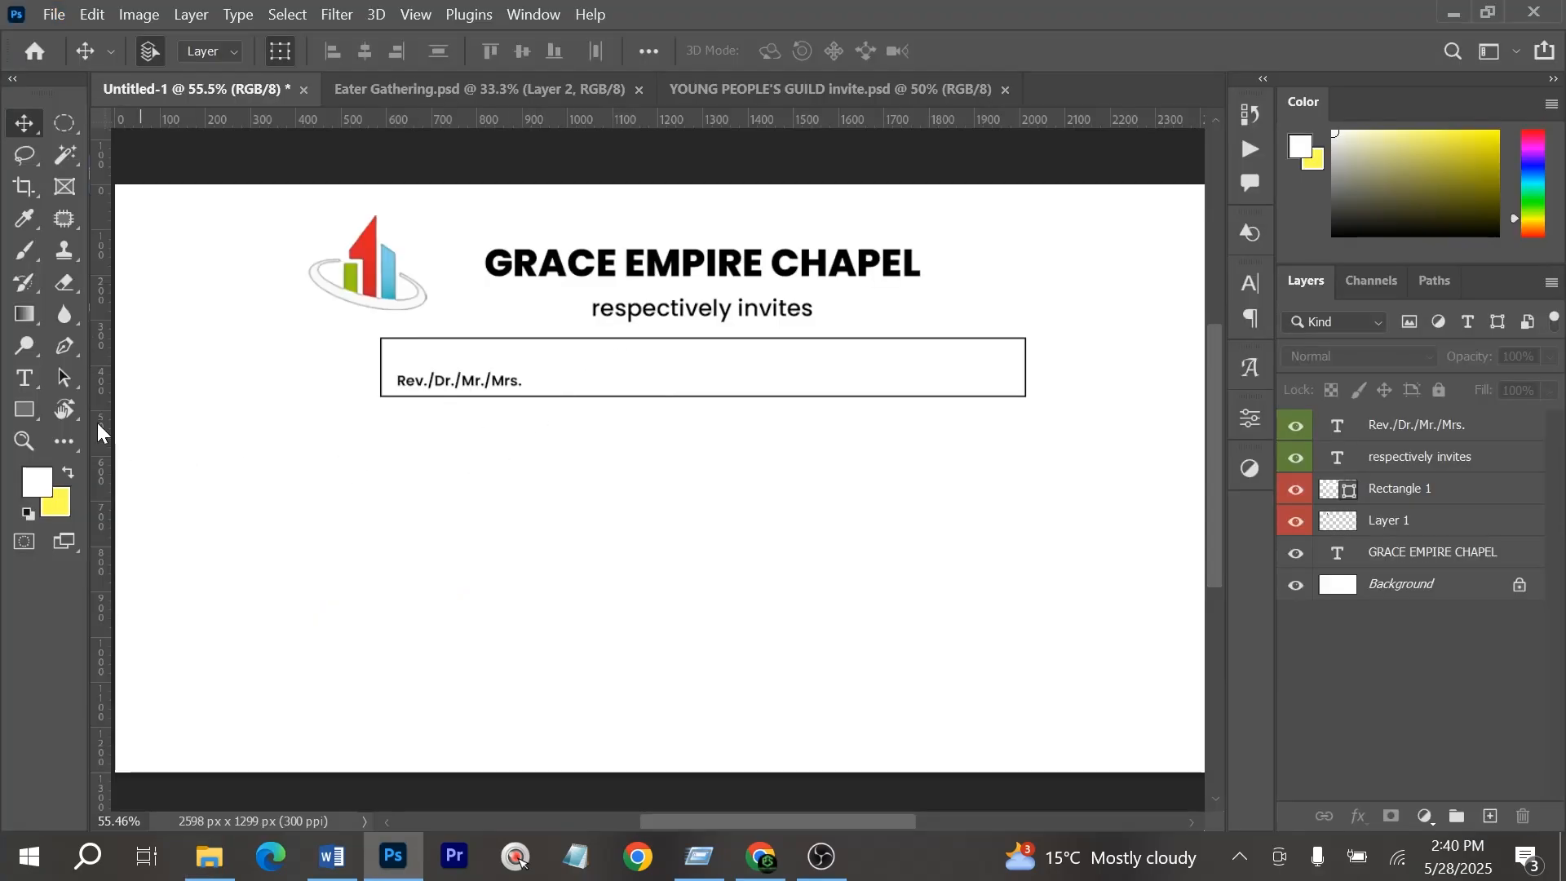
{"action": "left_click", "coordinate": [448, 465]}
{"action": "left_click", "coordinate": [25, 123]}
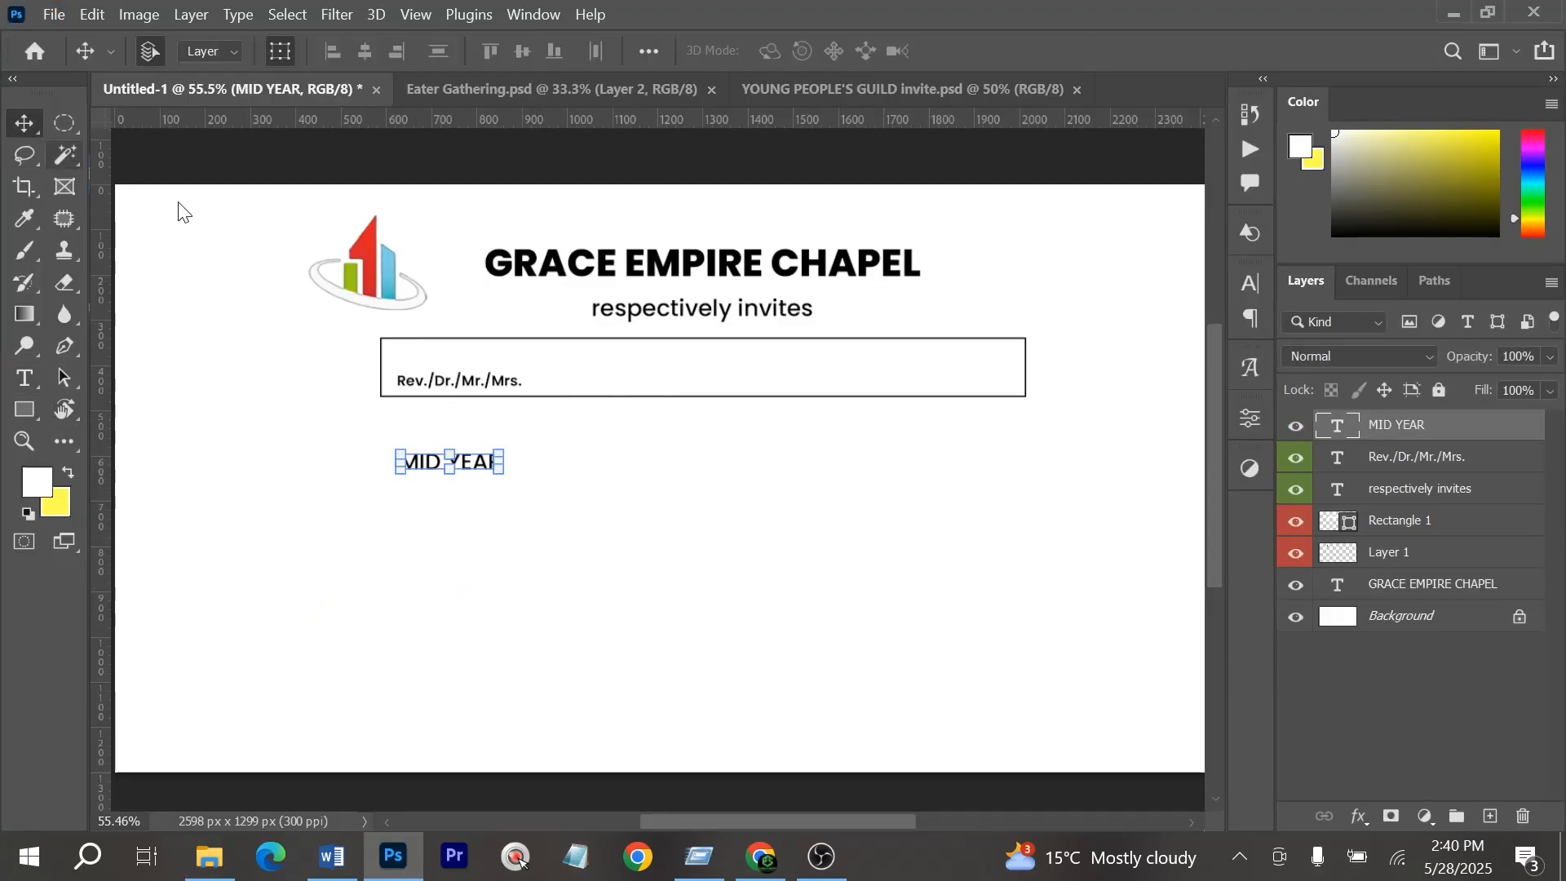
{"action": "left_click_drag", "start_coordinate": [497, 463], "coordinate": [798, 457]}
{"action": "key", "text": "Return"}
Place a copy of the "MID YEAR" text beside the original and change its wording to "HARVEST"
{"action": "key", "text": "alt+Tab"}
{"action": "key", "text": "alt+Tab"}
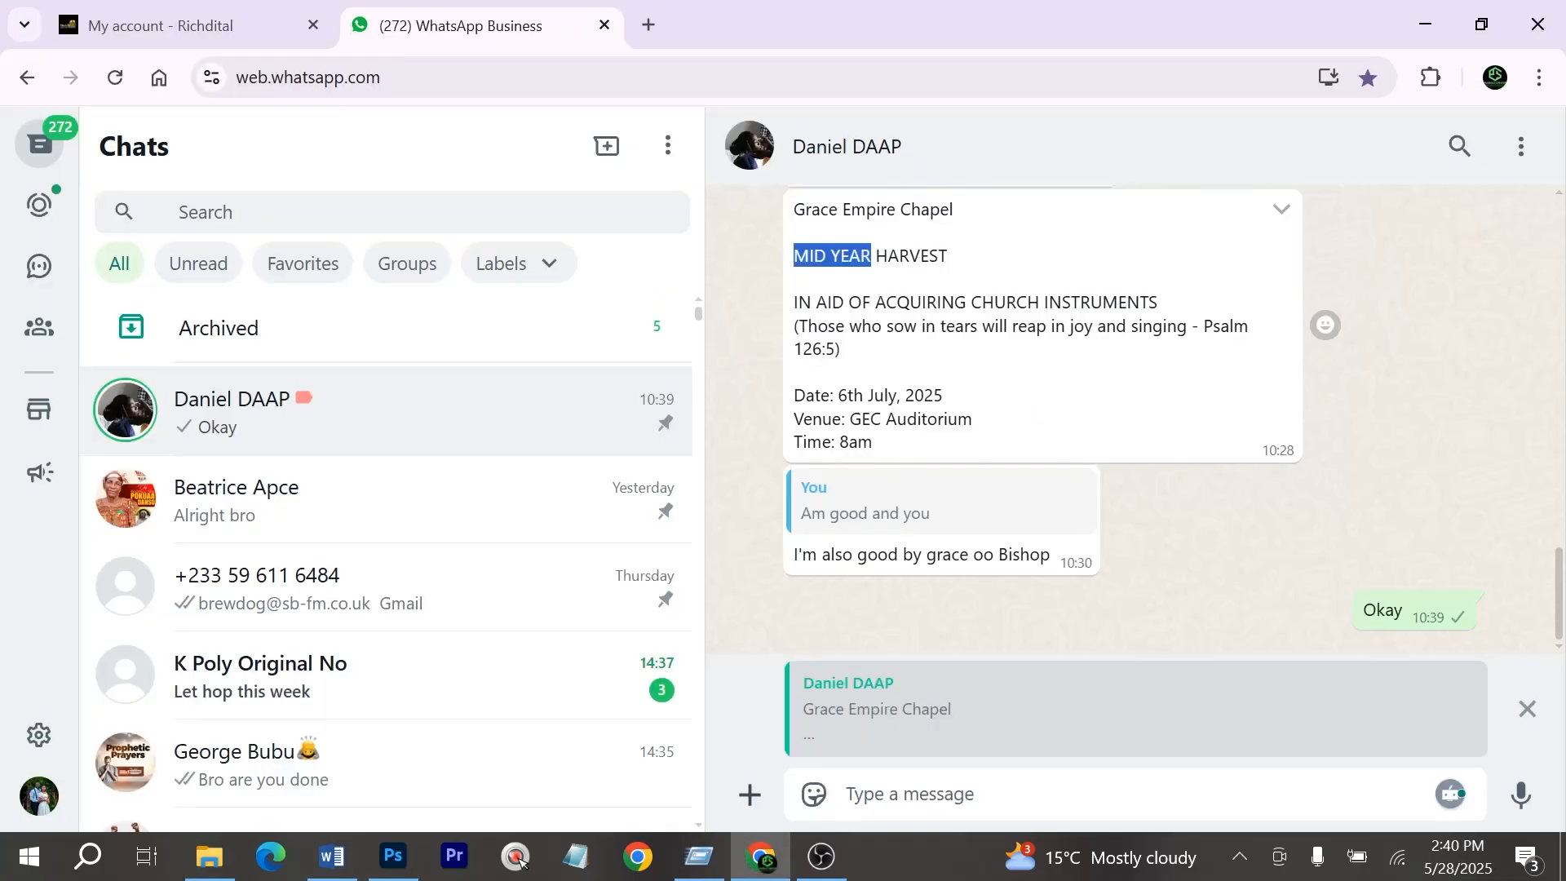
{"action": "key", "text": "alt+Tab"}
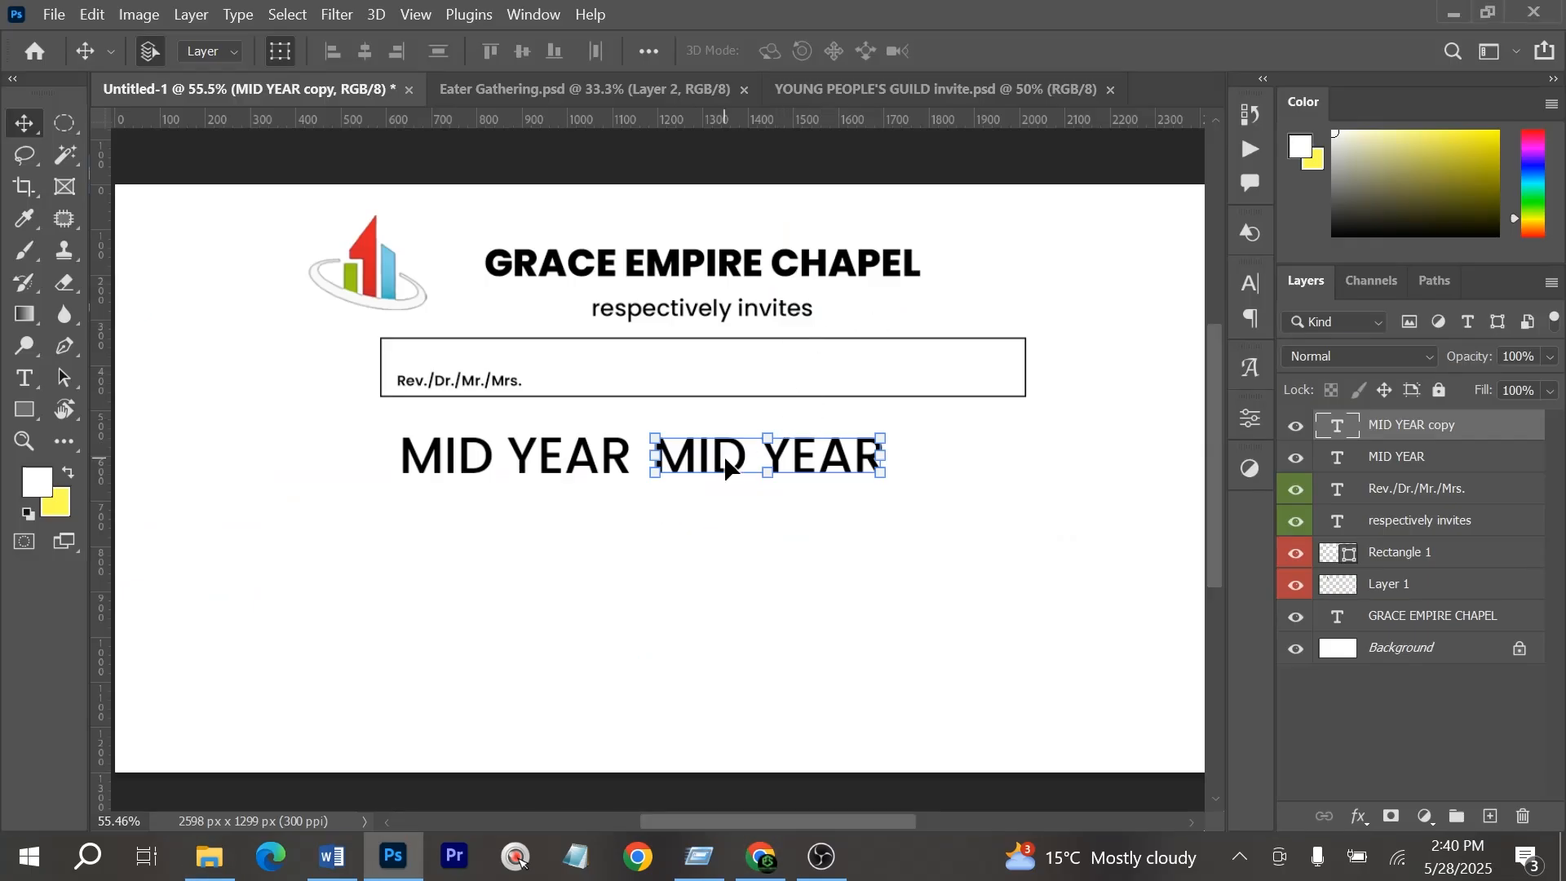
{"action": "double_click", "coordinate": [726, 465]}
{"action": "type", "text": "HARVEST"}
{"action": "left_click", "coordinate": [1069, 53]}
Set the "HARVEST" text in the Bond Time font with a tracking of 20
{"action": "left_click", "coordinate": [1237, 286]}
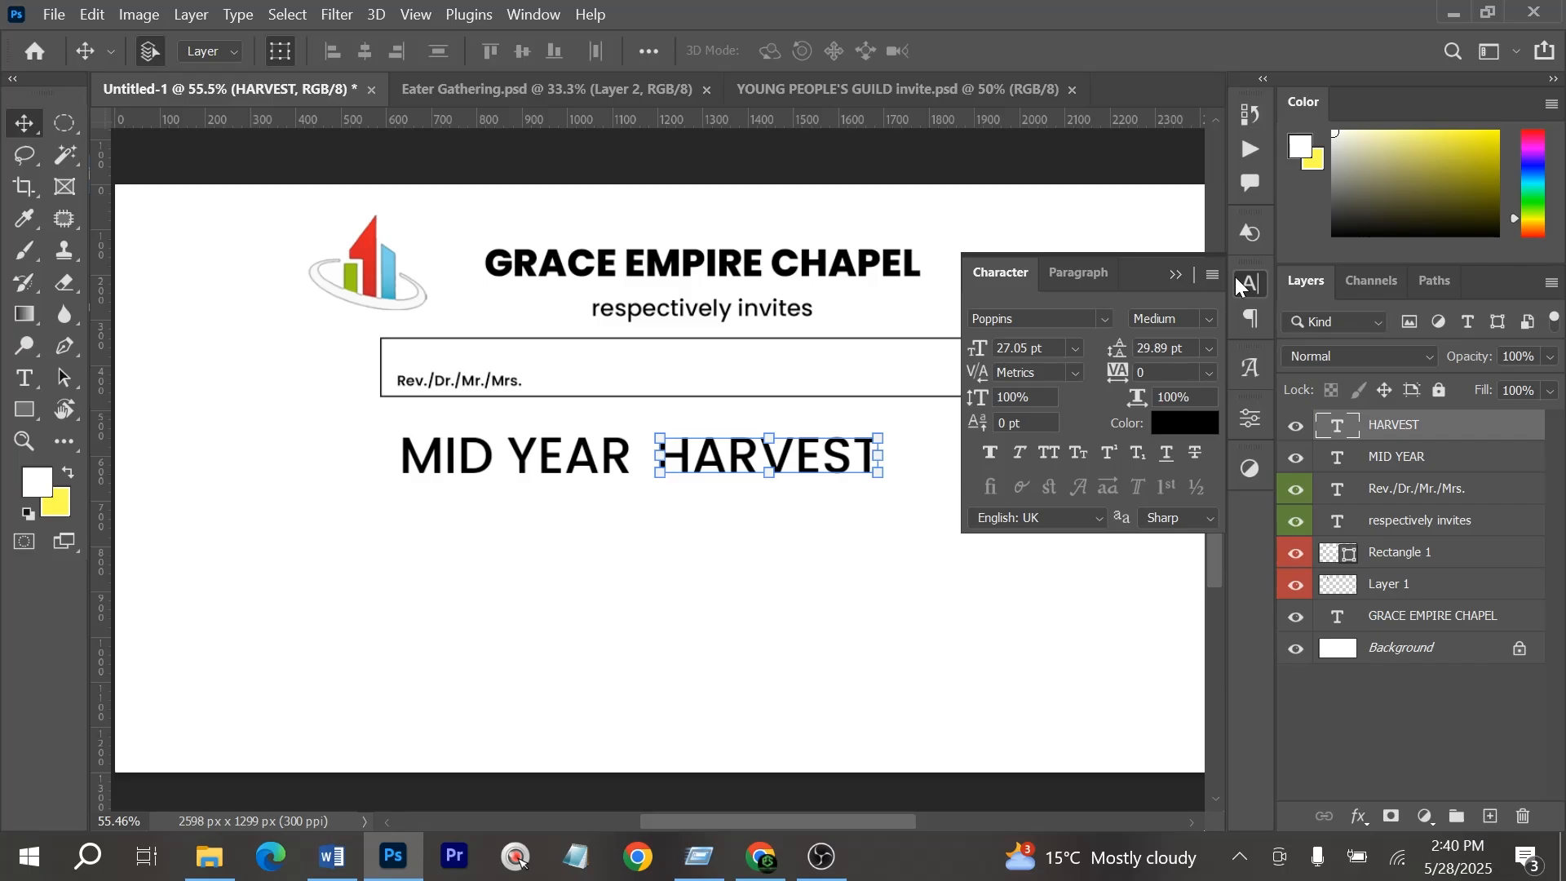
{"action": "left_click", "coordinate": [1104, 319]}
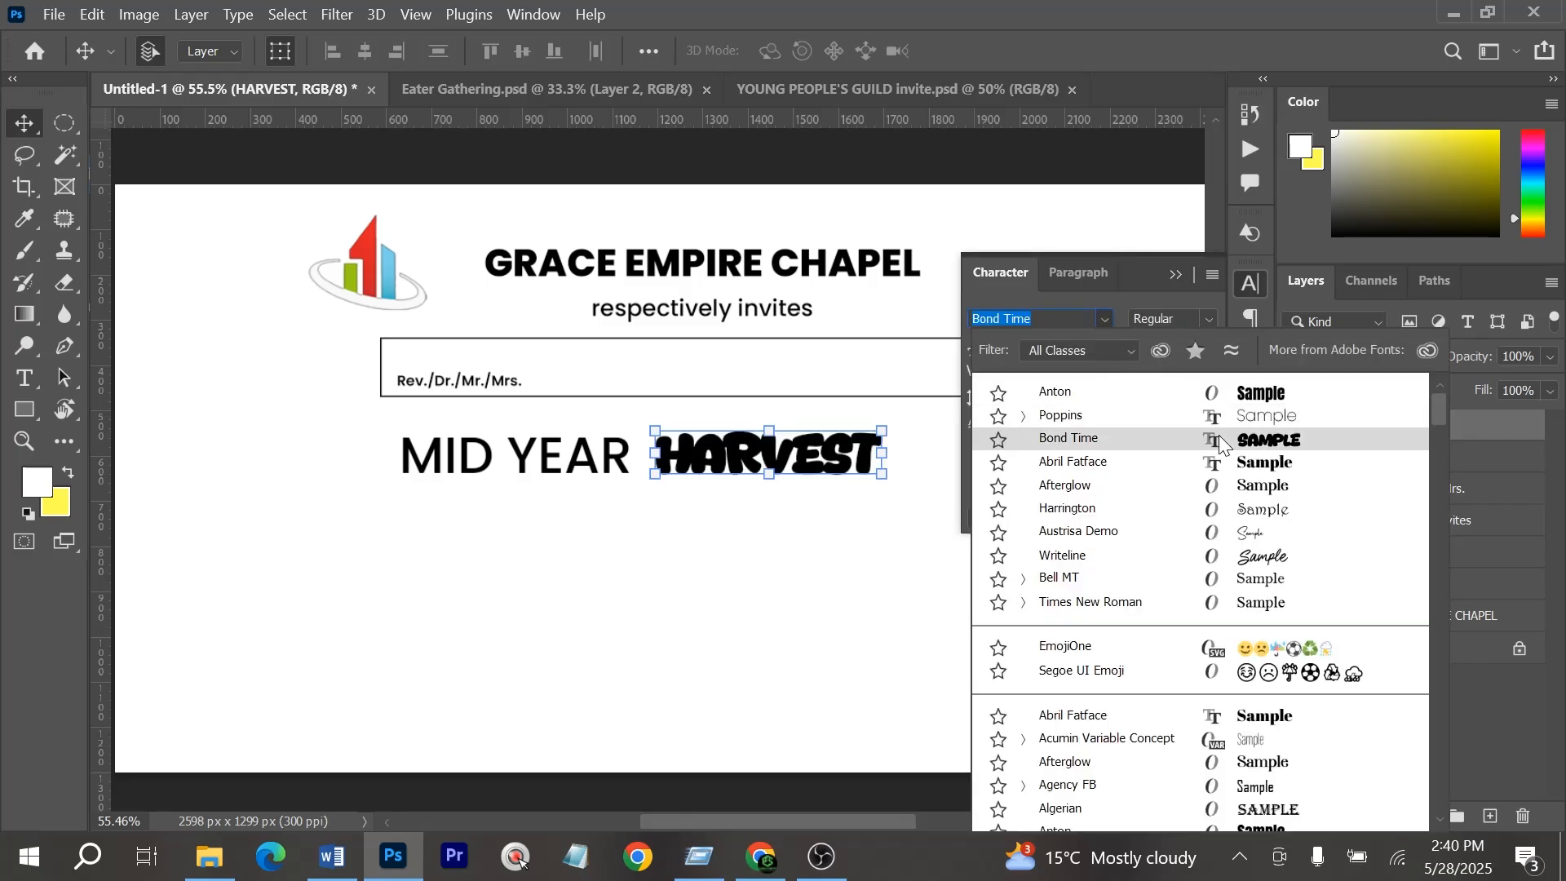
{"action": "left_click", "coordinate": [1219, 438]}
{"action": "left_click", "coordinate": [1168, 373]}
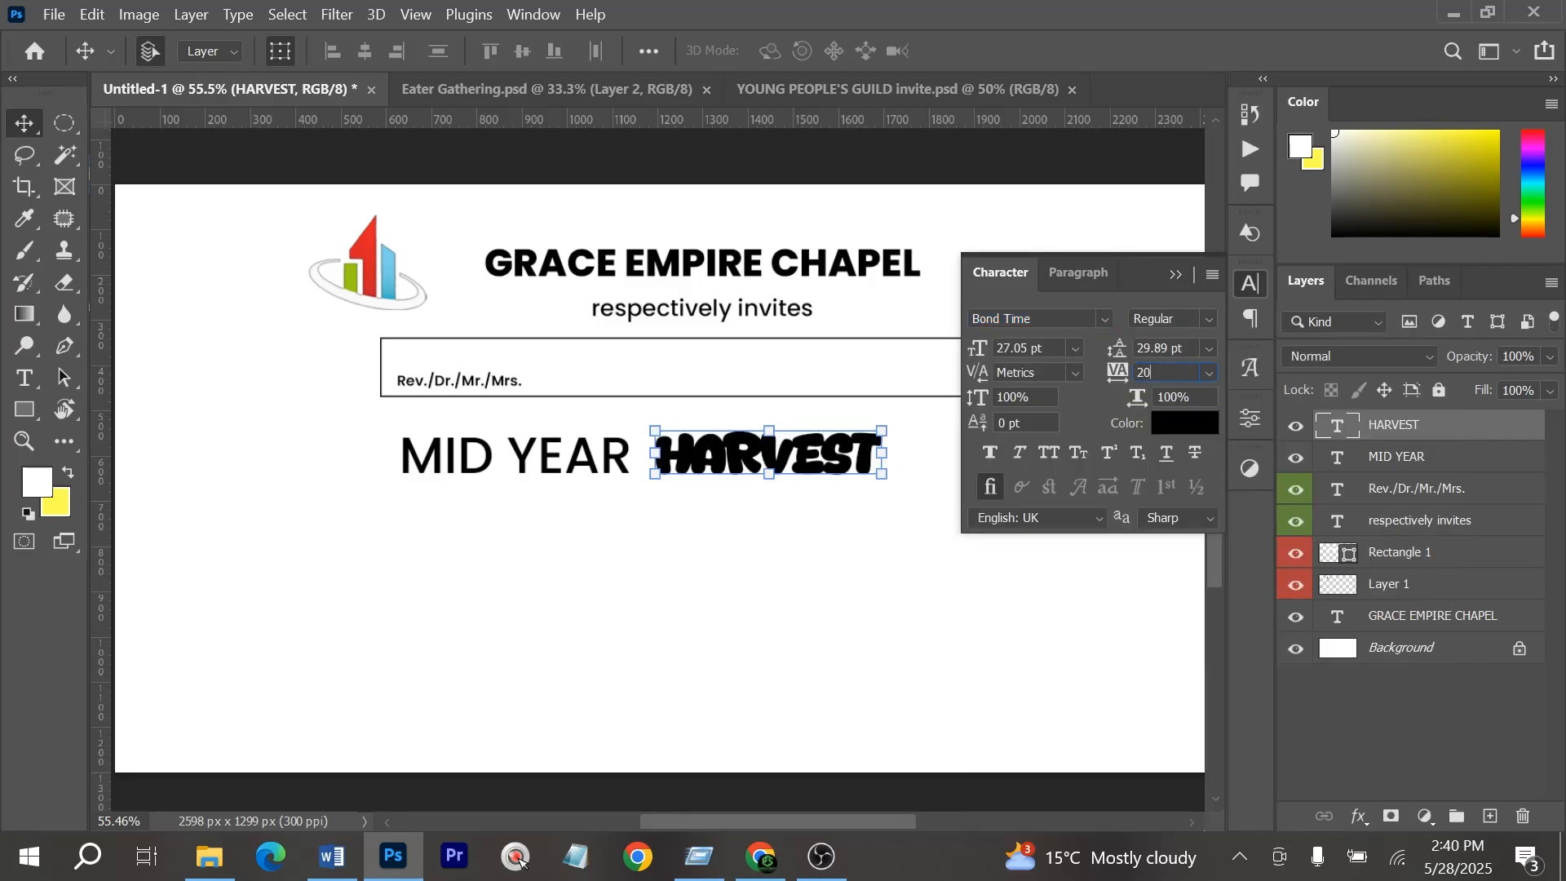
{"action": "left_click", "coordinate": [1173, 276]}
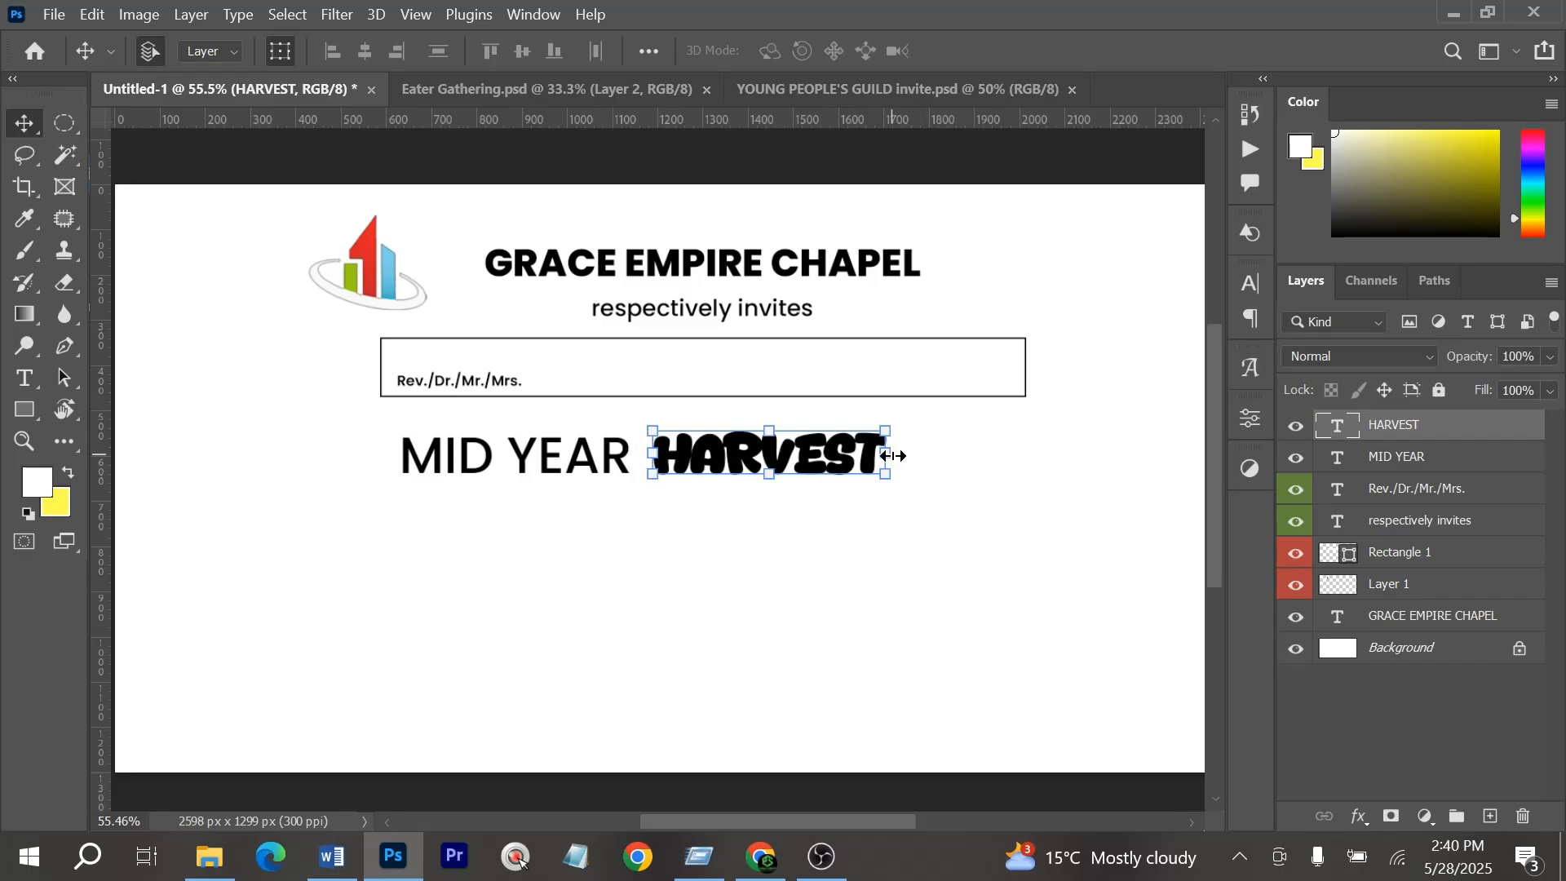
Scale "HARVEST" proportionally to about 160% so it reaches the rectangle's right edge
{"action": "left_click_drag", "start_coordinate": [895, 456], "coordinate": [1025, 449]}
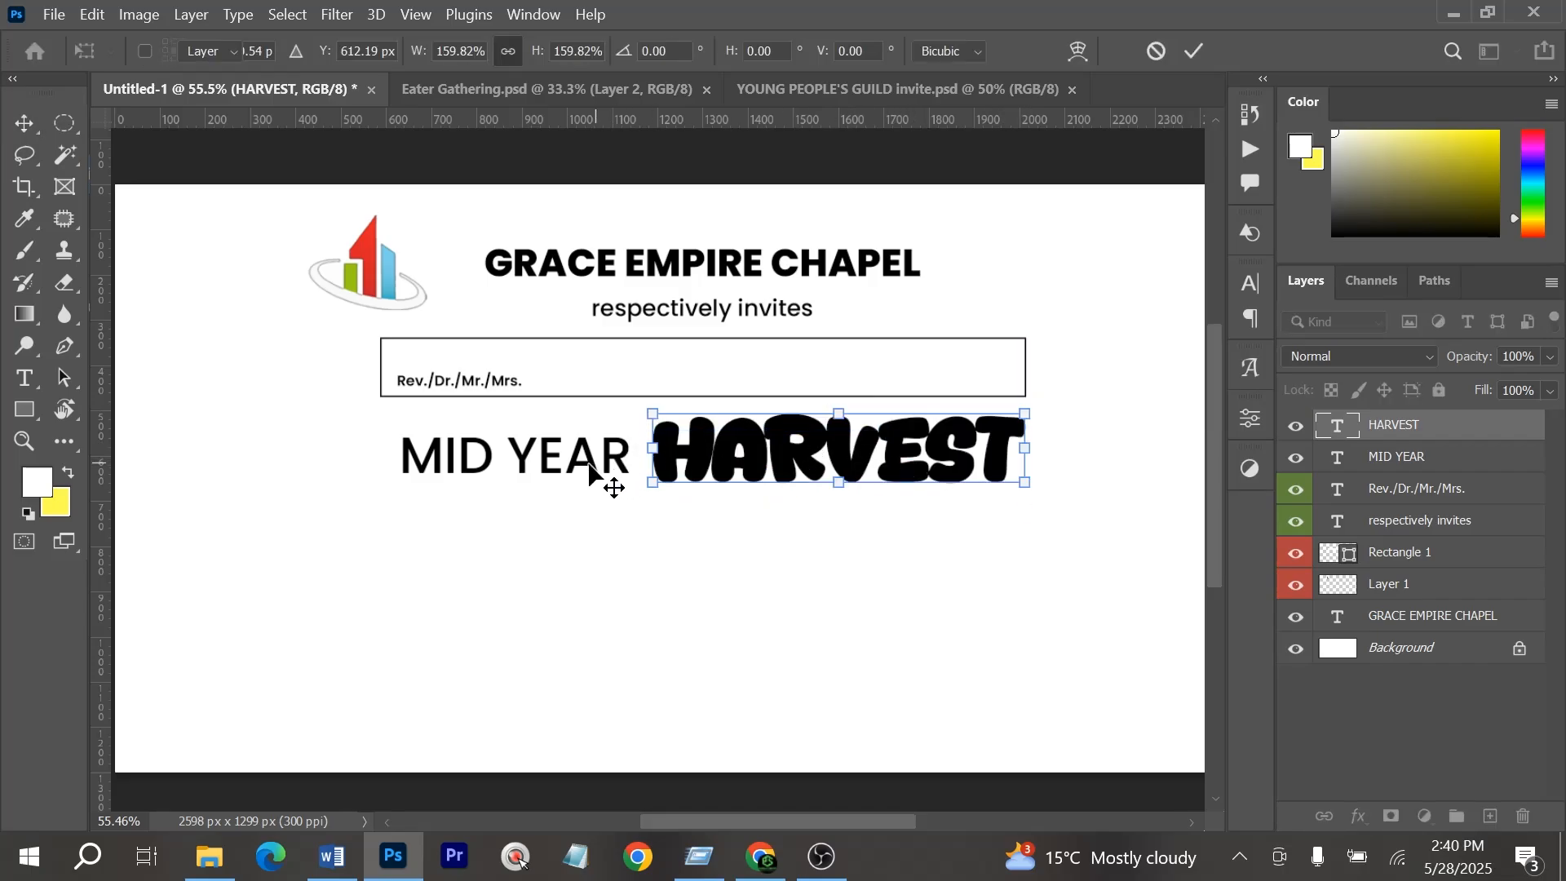
{"action": "scroll", "coordinate": [589, 463], "scroll_direction": "up", "scroll_amount": 2}
{"action": "key", "text": "Return"}
Change the "MID YEAR" text to Poppins Bold, trying ExtraBold first
{"action": "left_click_drag", "start_coordinate": [573, 465], "coordinate": [585, 454]}
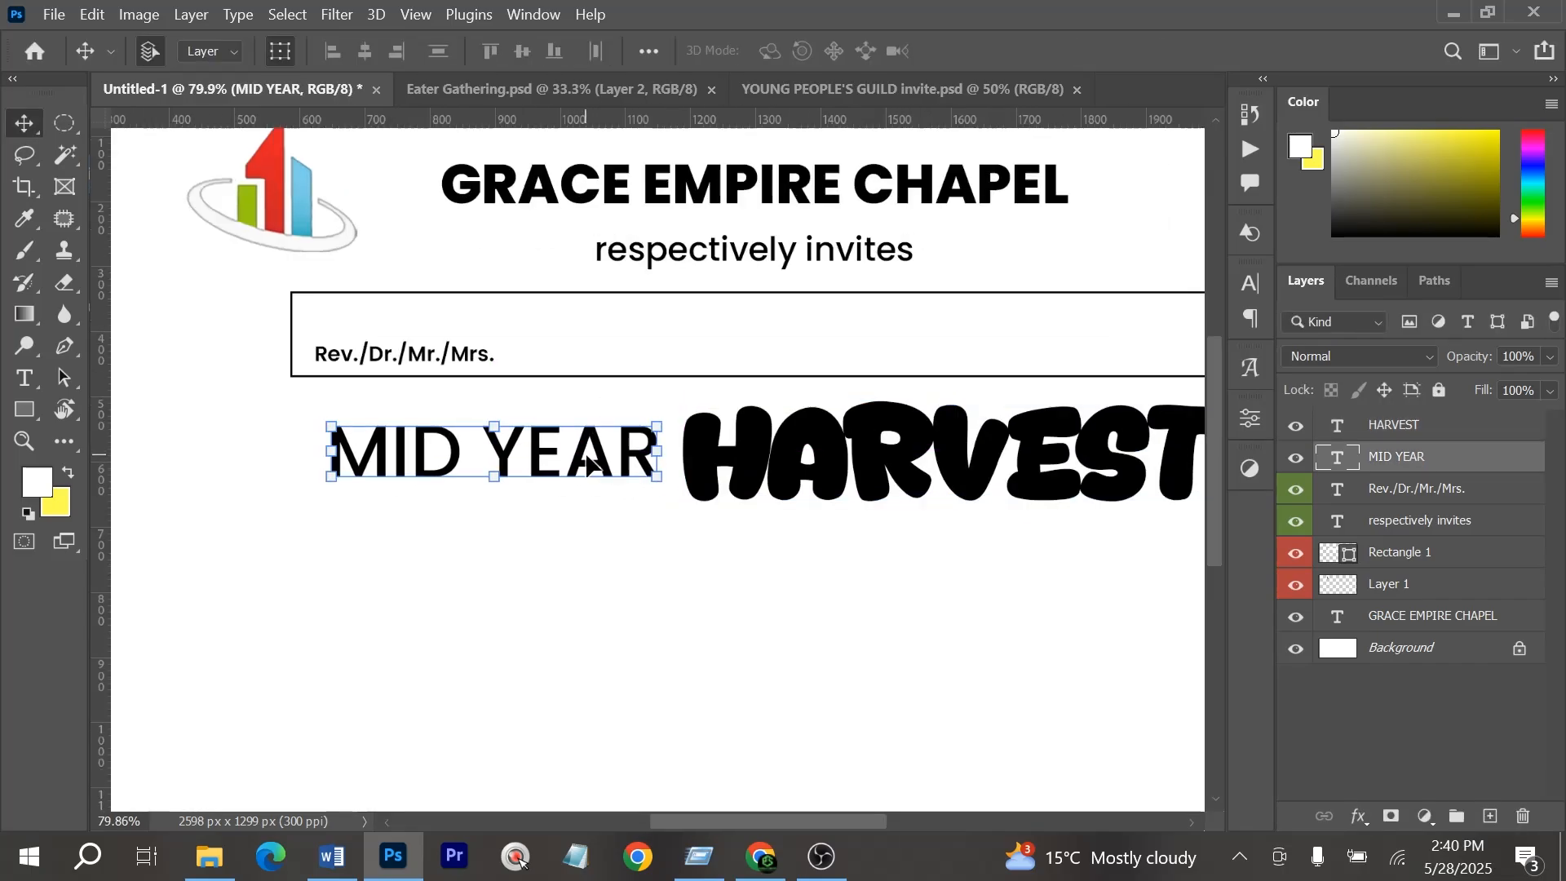
{"action": "left_click", "coordinate": [1250, 283]}
{"action": "left_click", "coordinate": [1174, 318]}
{"action": "left_click", "coordinate": [1199, 610]}
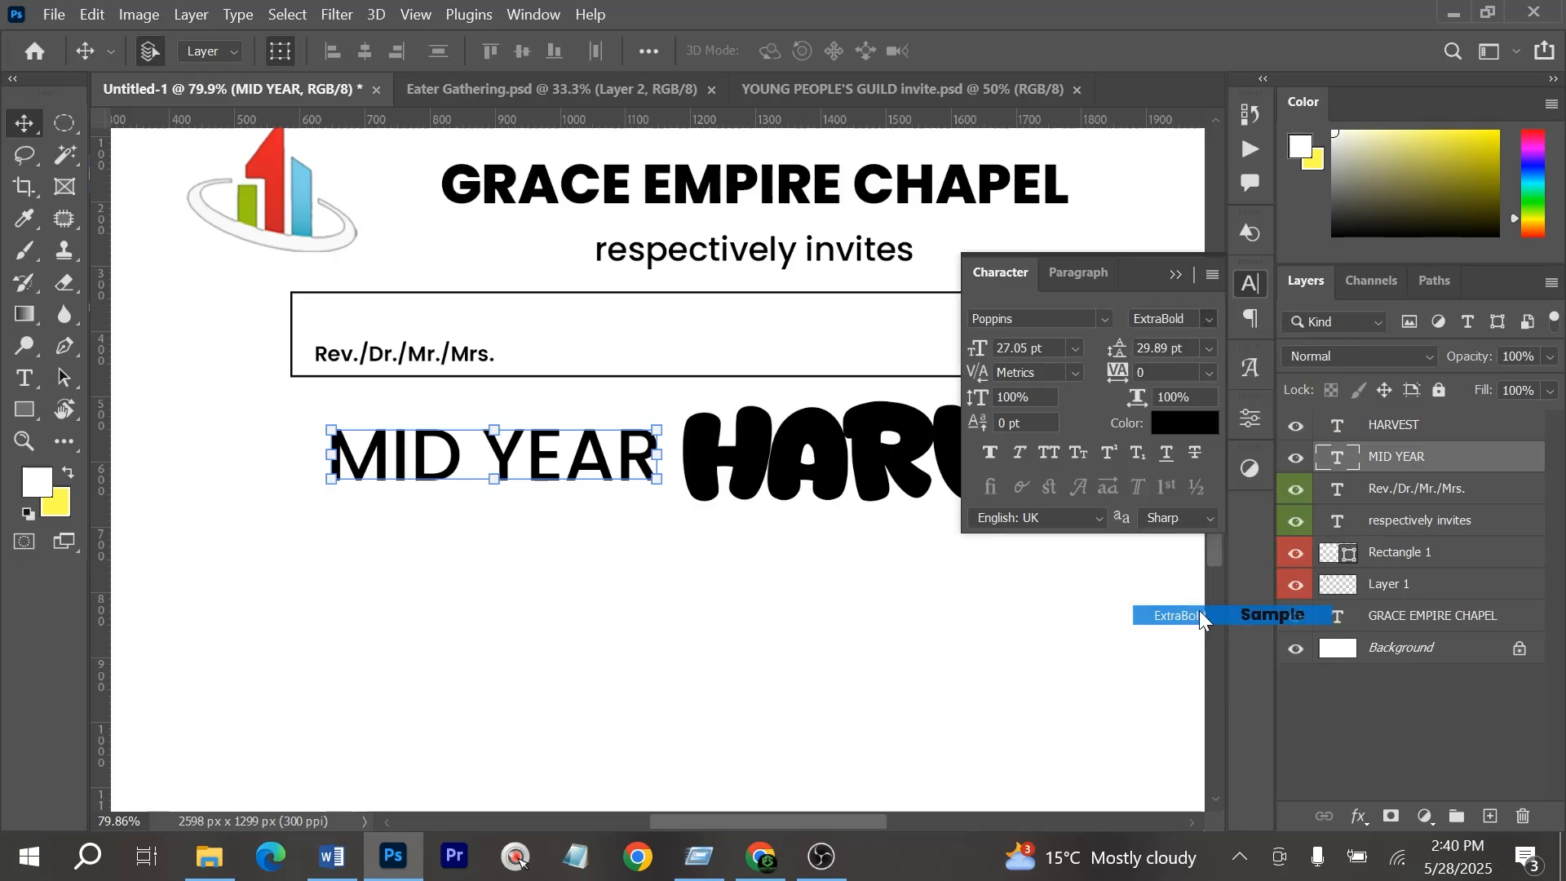
{"action": "left_click", "coordinate": [1174, 319]}
{"action": "left_click", "coordinate": [1200, 576]}
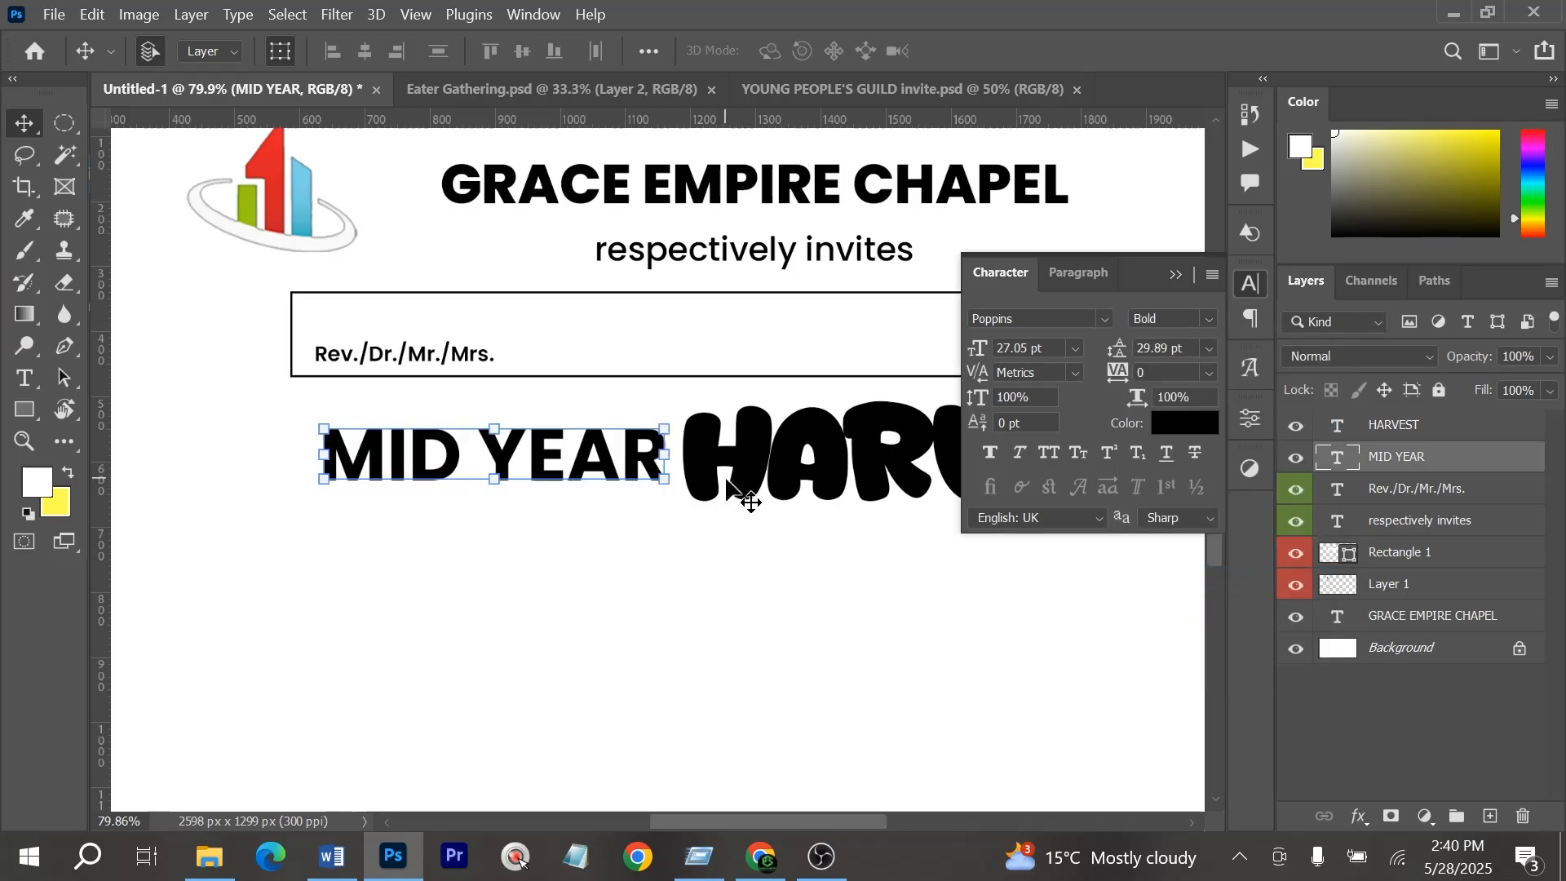
Align the vertical centres of "MID YEAR" and "HARVEST", and nudge "MID YEAR" down slightly
{"action": "left_click", "coordinate": [742, 454], "text": "shift"}
{"action": "left_click", "coordinate": [522, 51]}
{"action": "left_click", "coordinate": [641, 461]}
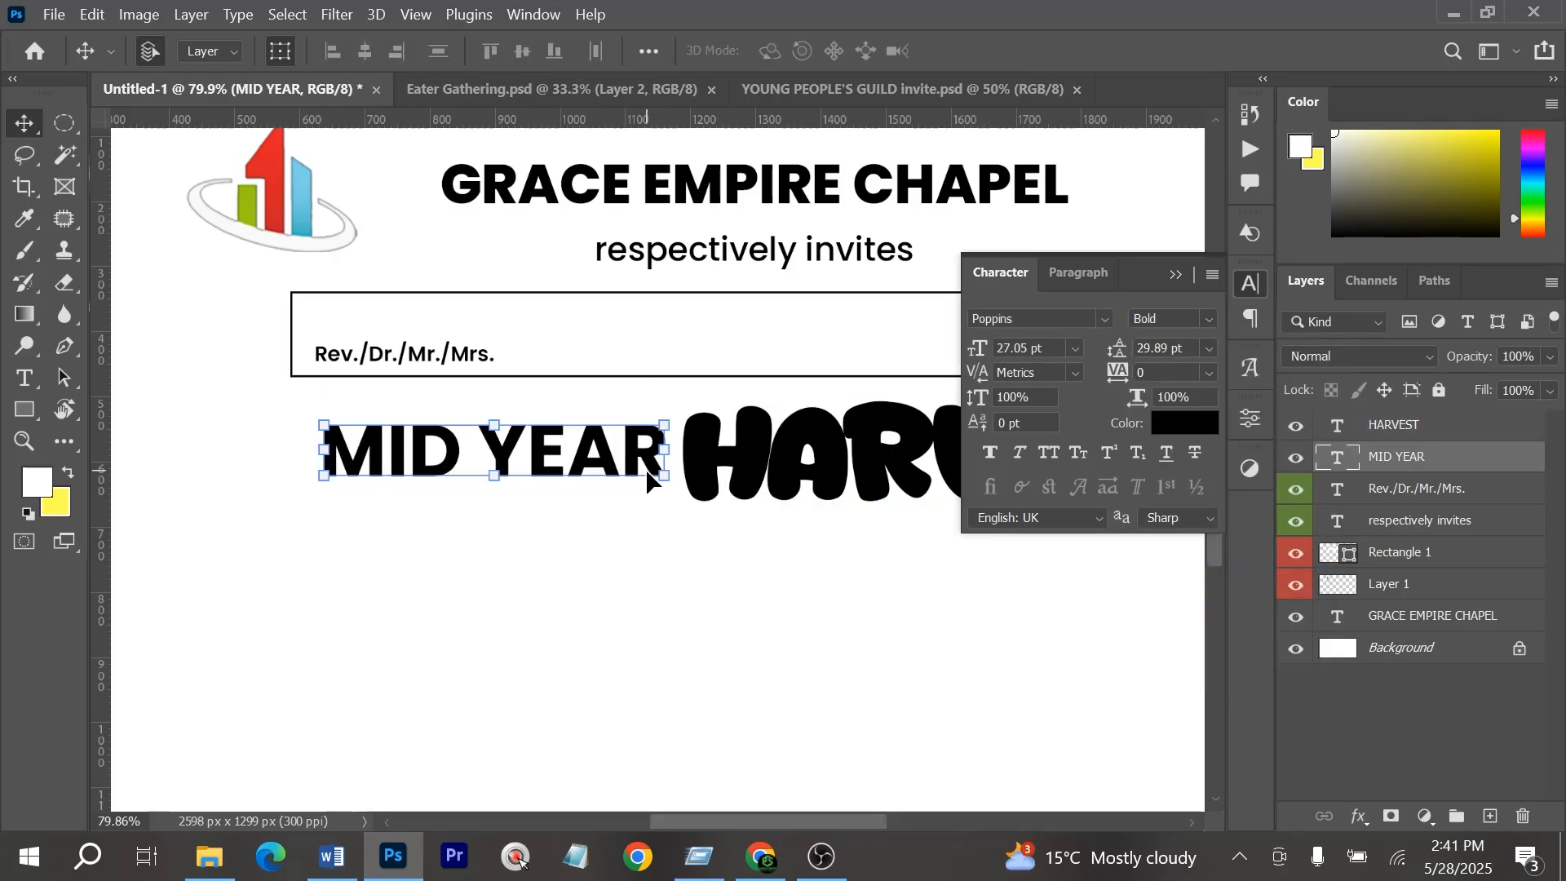
{"action": "key", "text": "Down"}
{"action": "key", "text": "Down"}
{"action": "key", "text": "Down"}
{"action": "key", "text": "Down"}
{"action": "key", "text": "Down"}
{"action": "key", "text": "Down"}
{"action": "key", "text": "Down"}
Select "MID YEAR" and "HARVEST" together and shift them slightly left to centre them under the rectangle
{"action": "left_click", "coordinate": [1174, 275]}
{"action": "scroll", "coordinate": [658, 504], "scroll_direction": "down", "scroll_amount": 2}
{"action": "left_click_drag", "start_coordinate": [807, 587], "coordinate": [495, 453]}
{"action": "left_click_drag", "start_coordinate": [740, 471], "coordinate": [731, 471]}
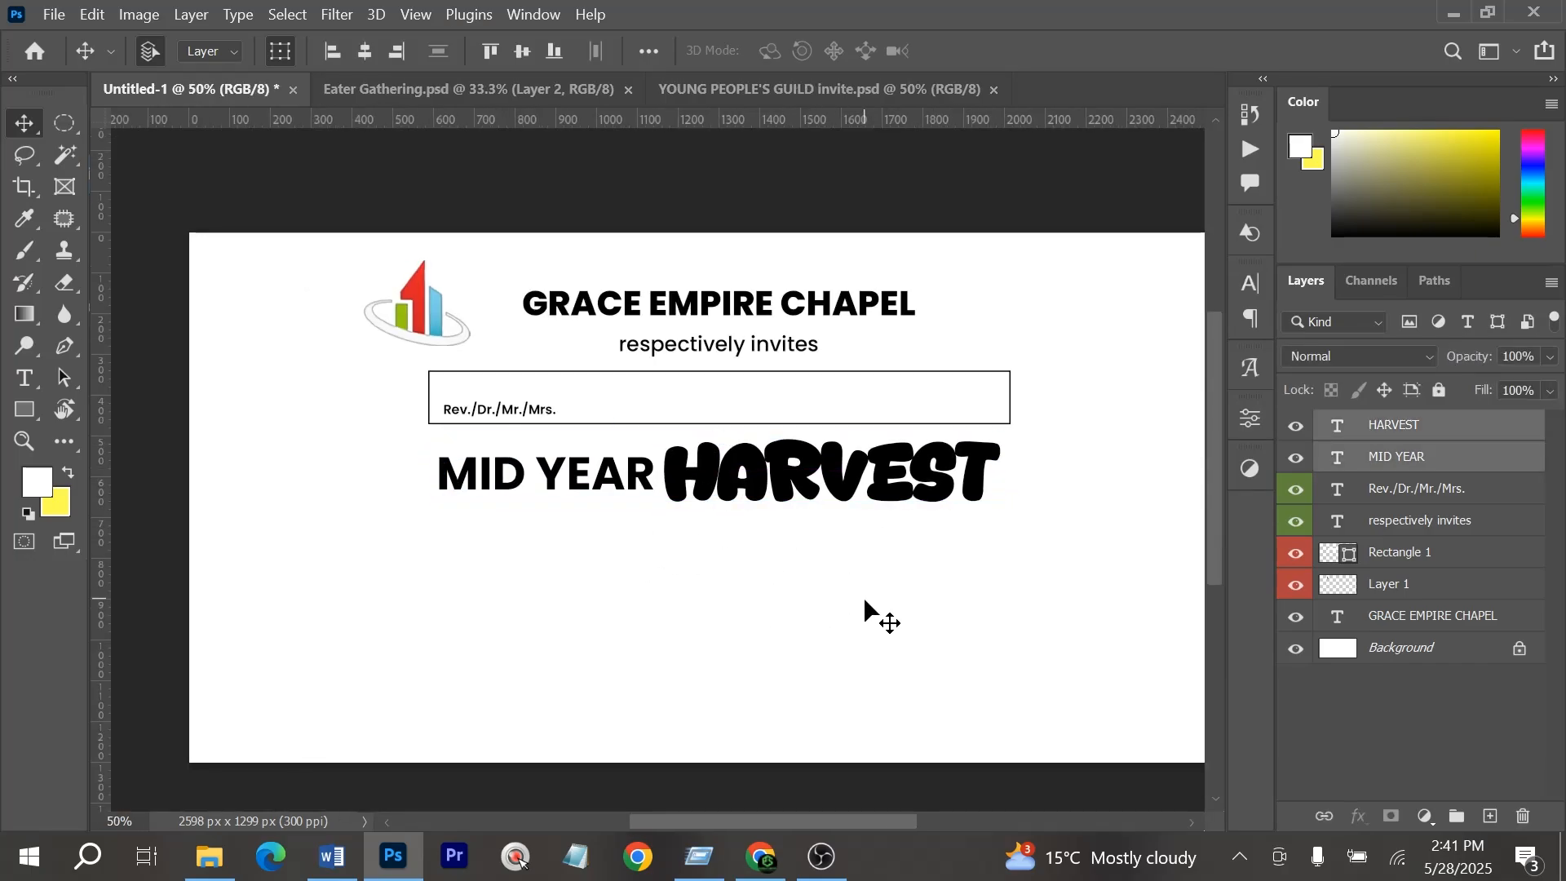
{"action": "mouse_move", "coordinate": [901, 589]}
{"action": "left_mouse_down"}
{"action": "mouse_move", "coordinate": [511, 461]}
{"action": "mouse_move", "coordinate": [697, 582]}
{"action": "left_mouse_up"}
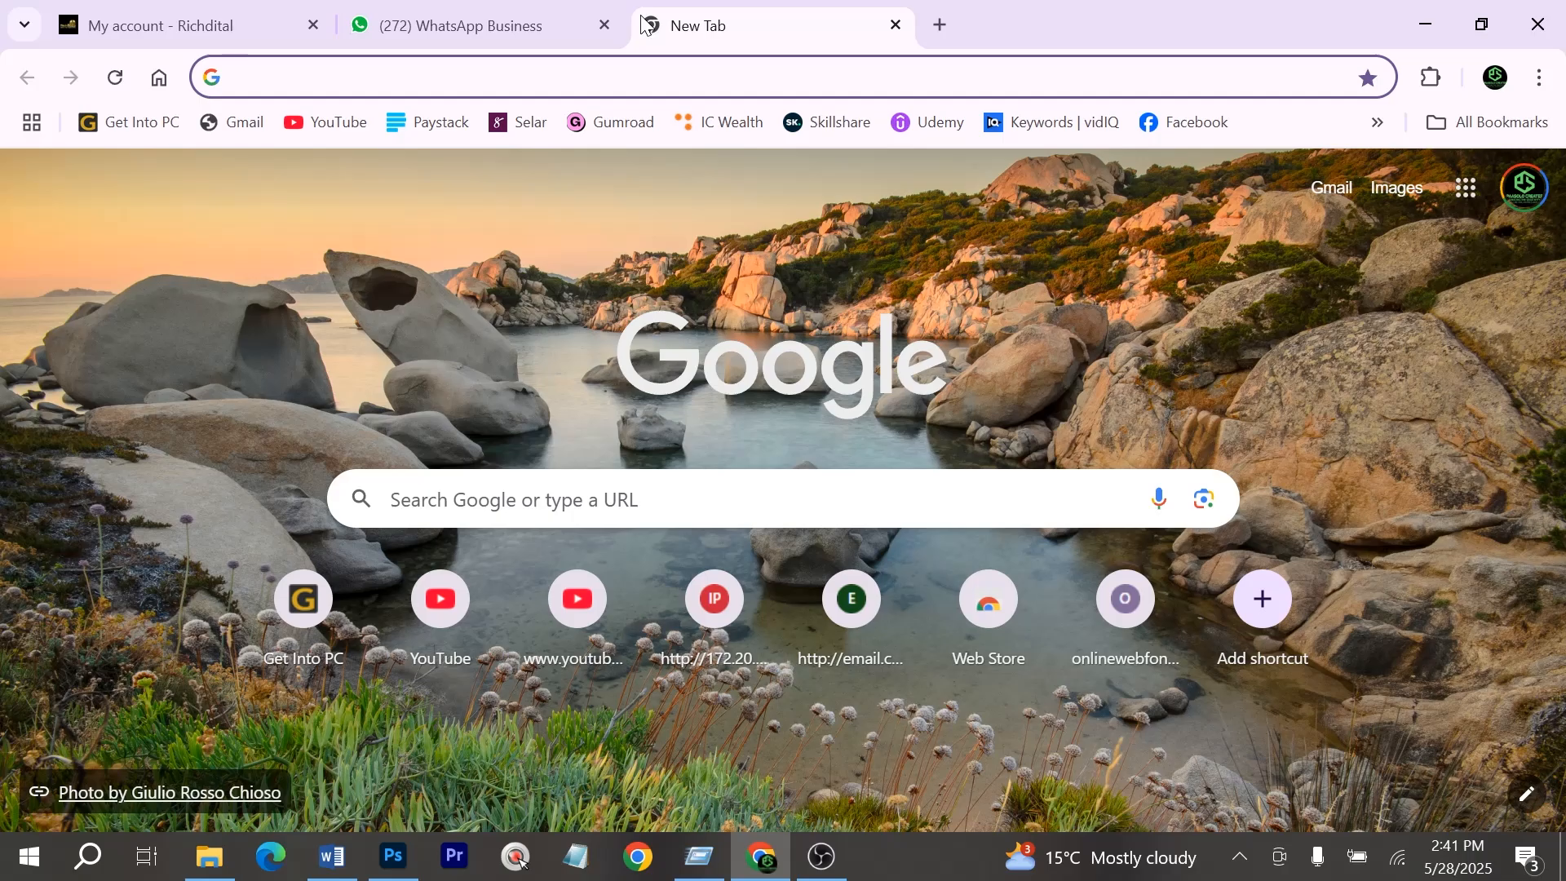
Switch to Chrome, open the PNGEgg website and search it for "harvest"
{"action": "type", "text": "png"}
{"action": "key", "text": "Return"}
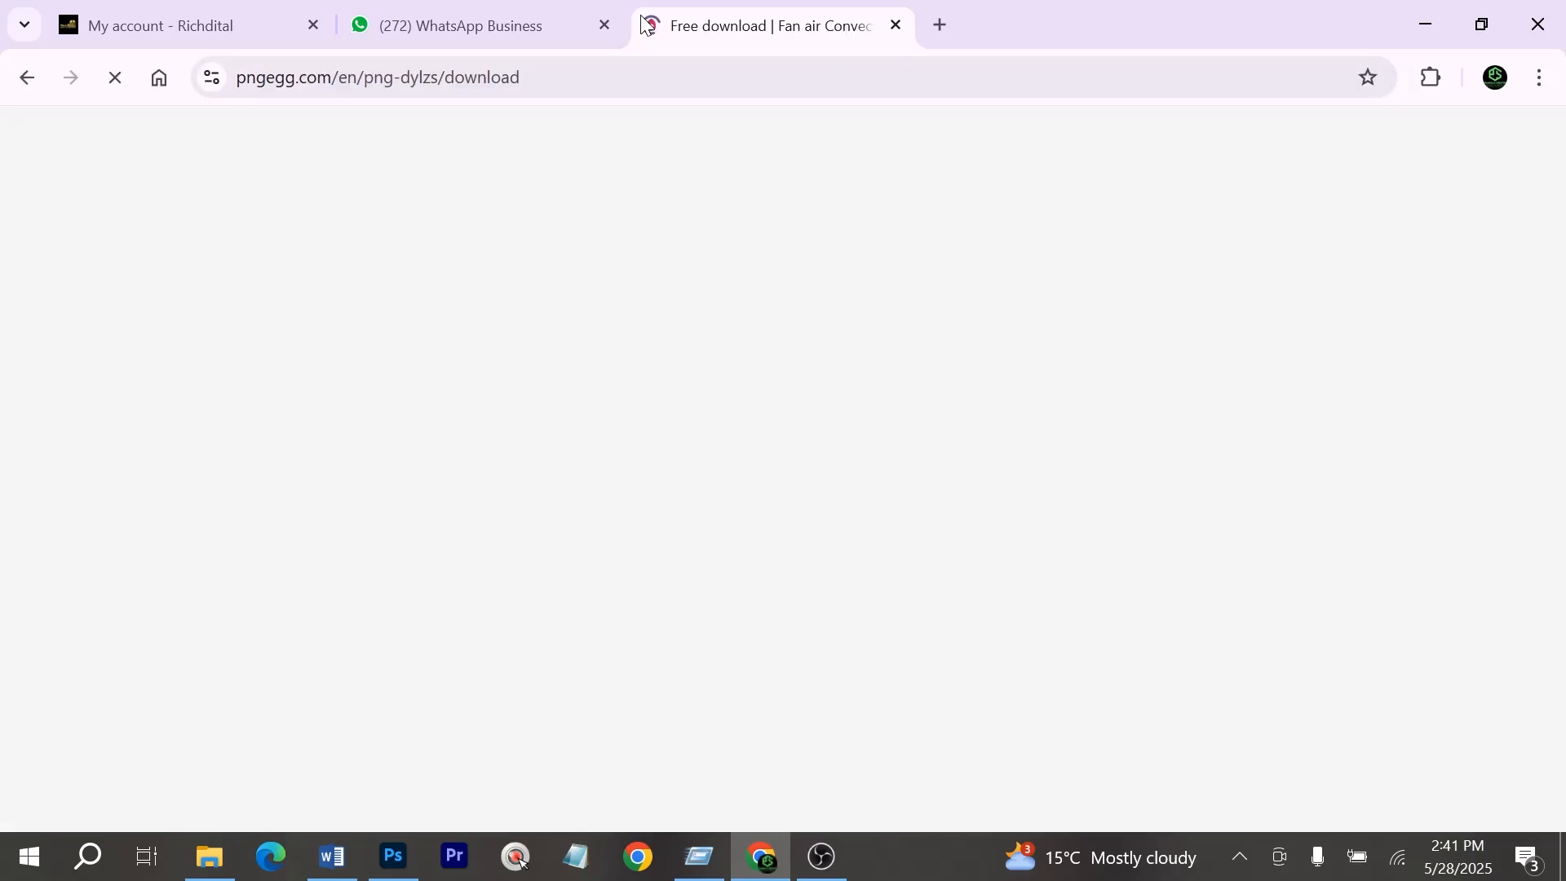
{"action": "left_click", "coordinate": [395, 144]}
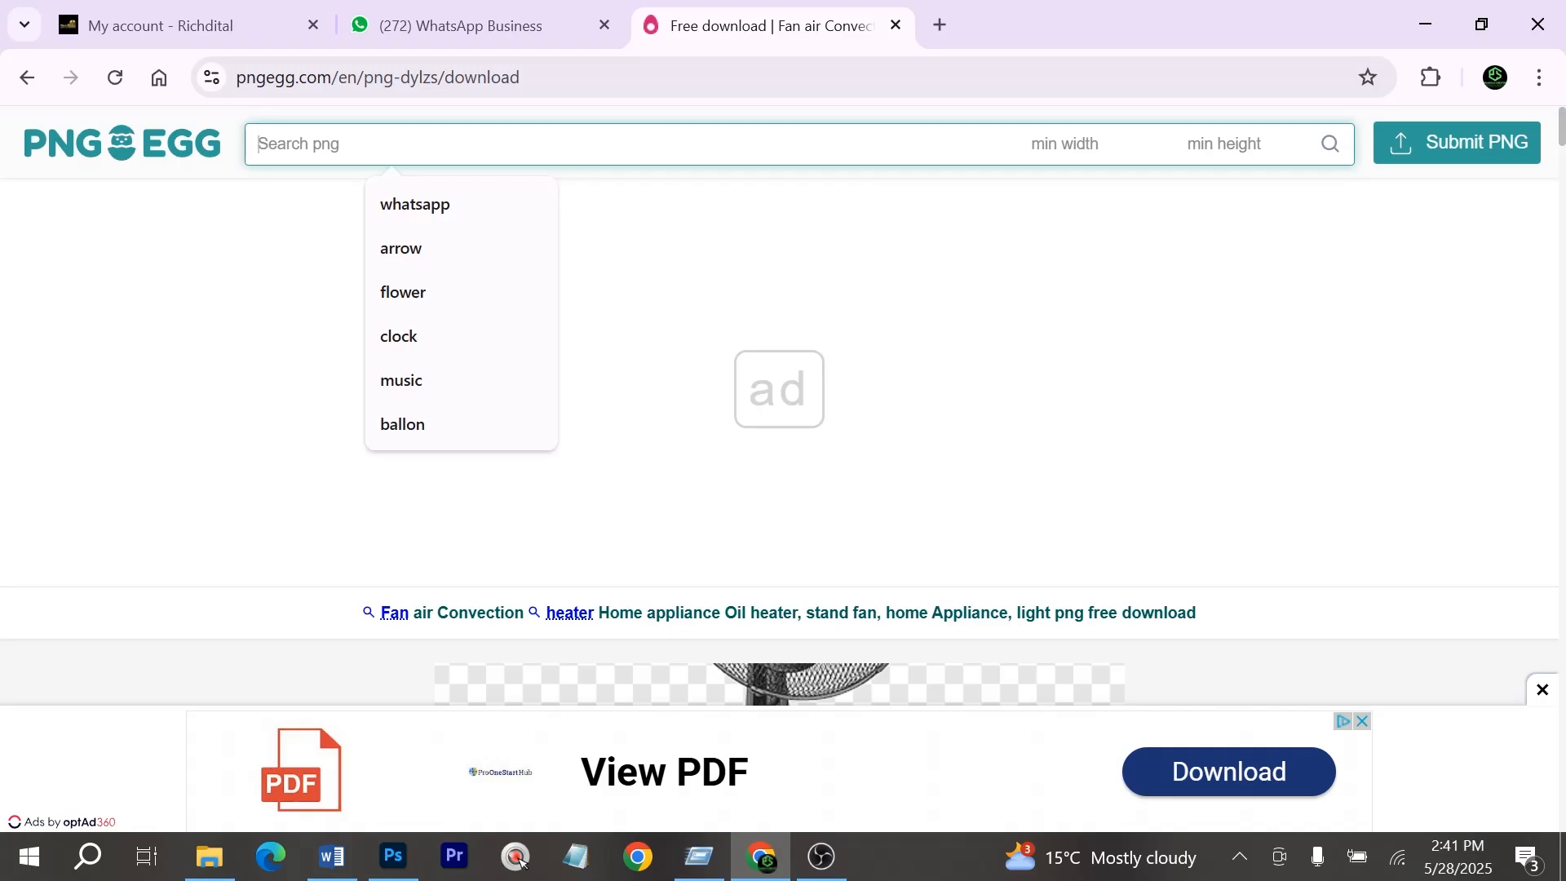
{"action": "type", "text": "harvest"}
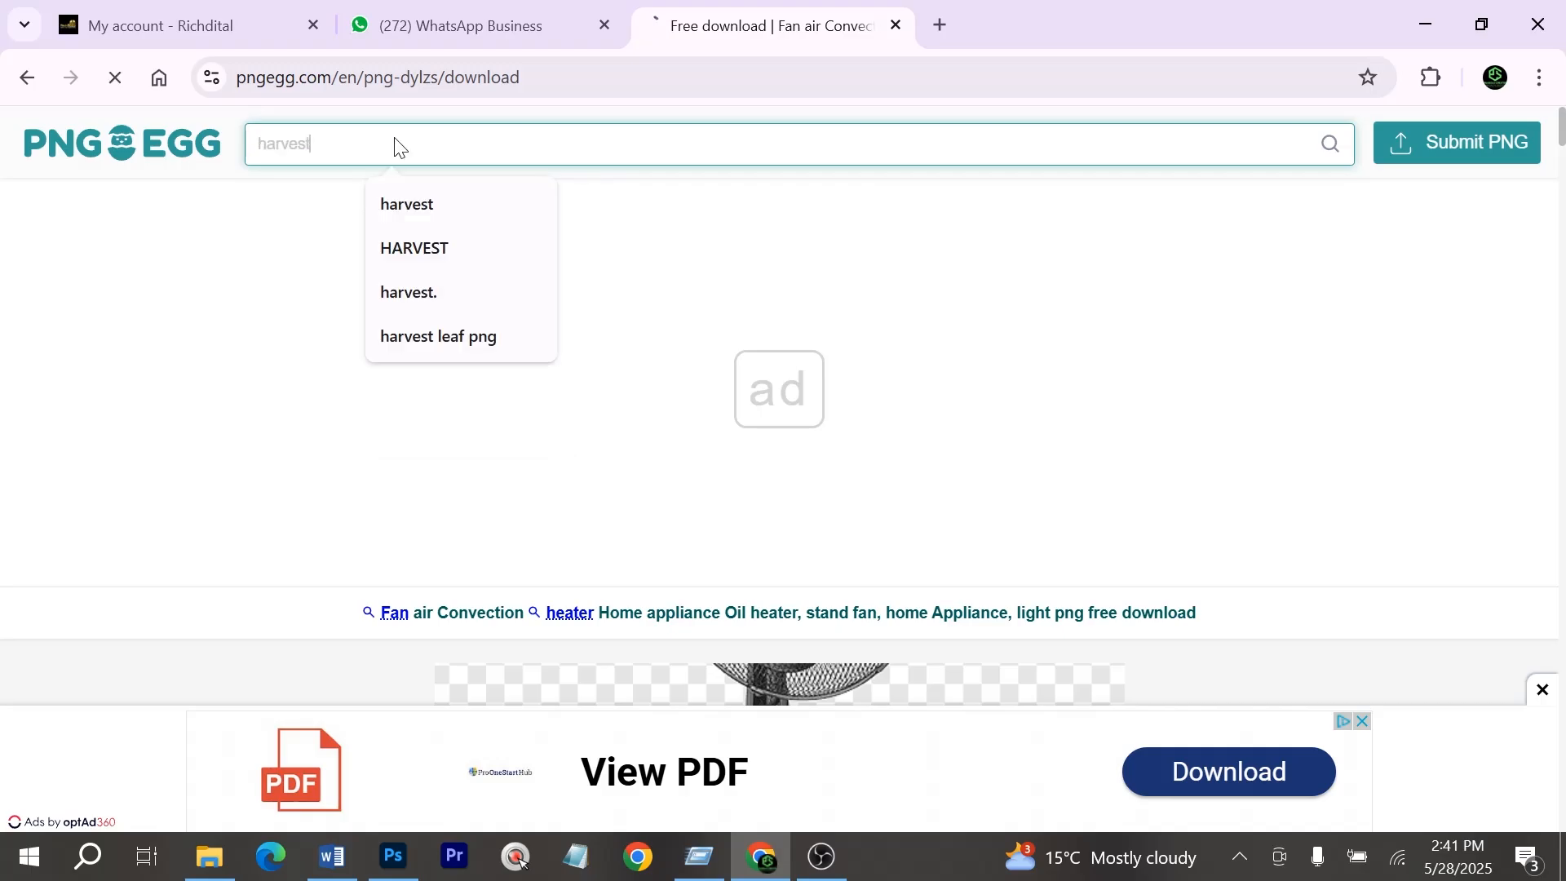
{"action": "key", "text": "Return"}
Get past the advert and look through the harvest PNG results for a suitable image, checking the second page and returning to the first
{"action": "scroll", "coordinate": [395, 145], "scroll_direction": "down", "scroll_amount": 10}
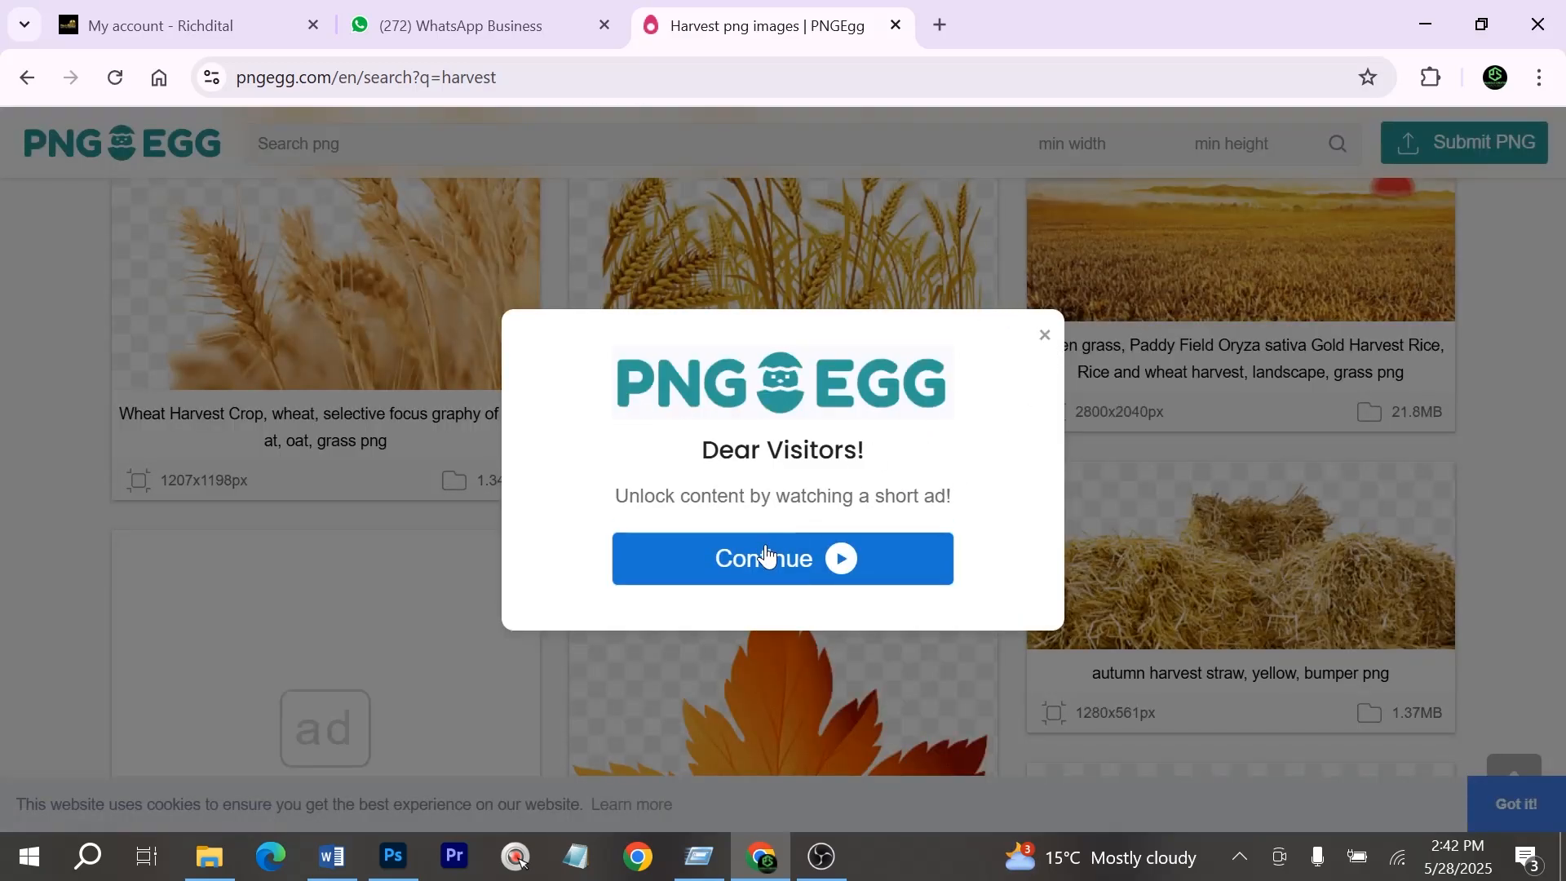
{"action": "left_click", "coordinate": [764, 557]}
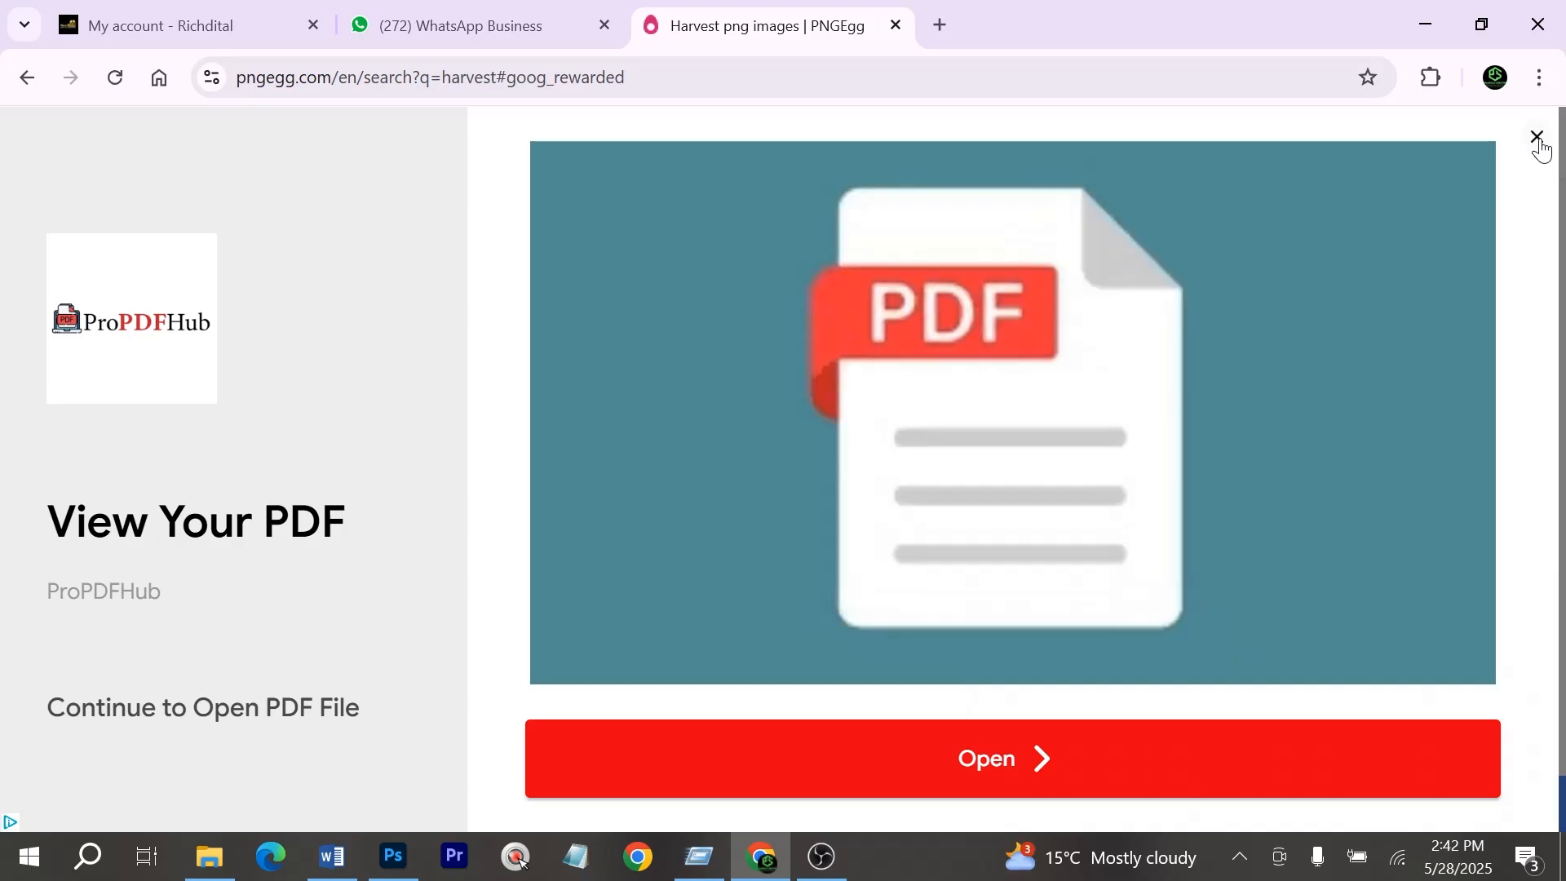
{"action": "left_click", "coordinate": [1538, 139]}
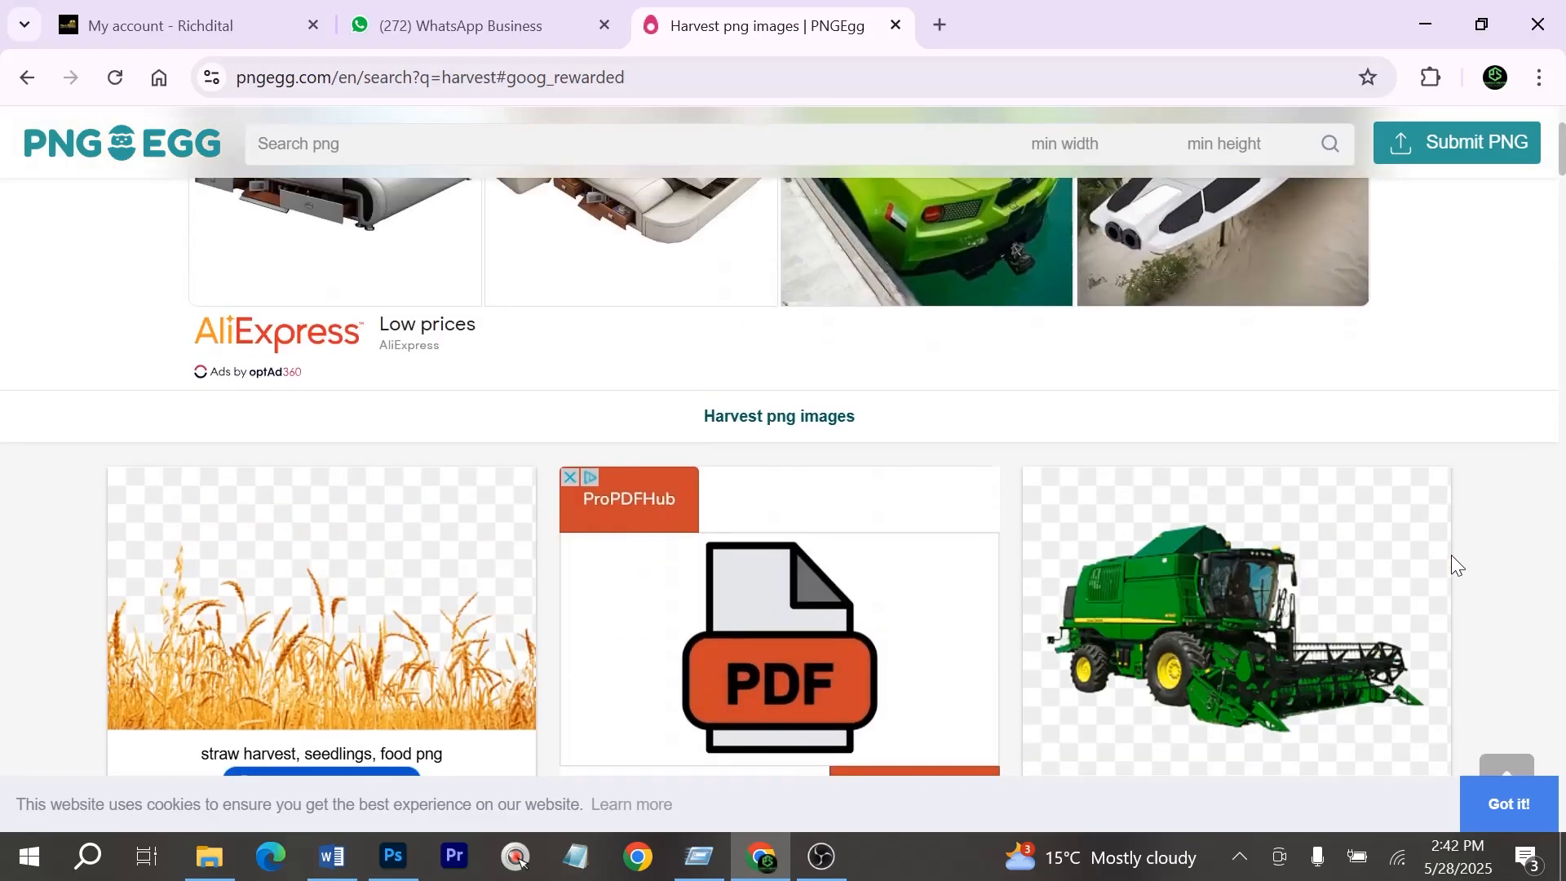
{"action": "scroll", "coordinate": [1451, 555], "scroll_direction": "down", "scroll_amount": 10}
{"action": "scroll", "coordinate": [1451, 563], "scroll_direction": "down", "scroll_amount": 20}
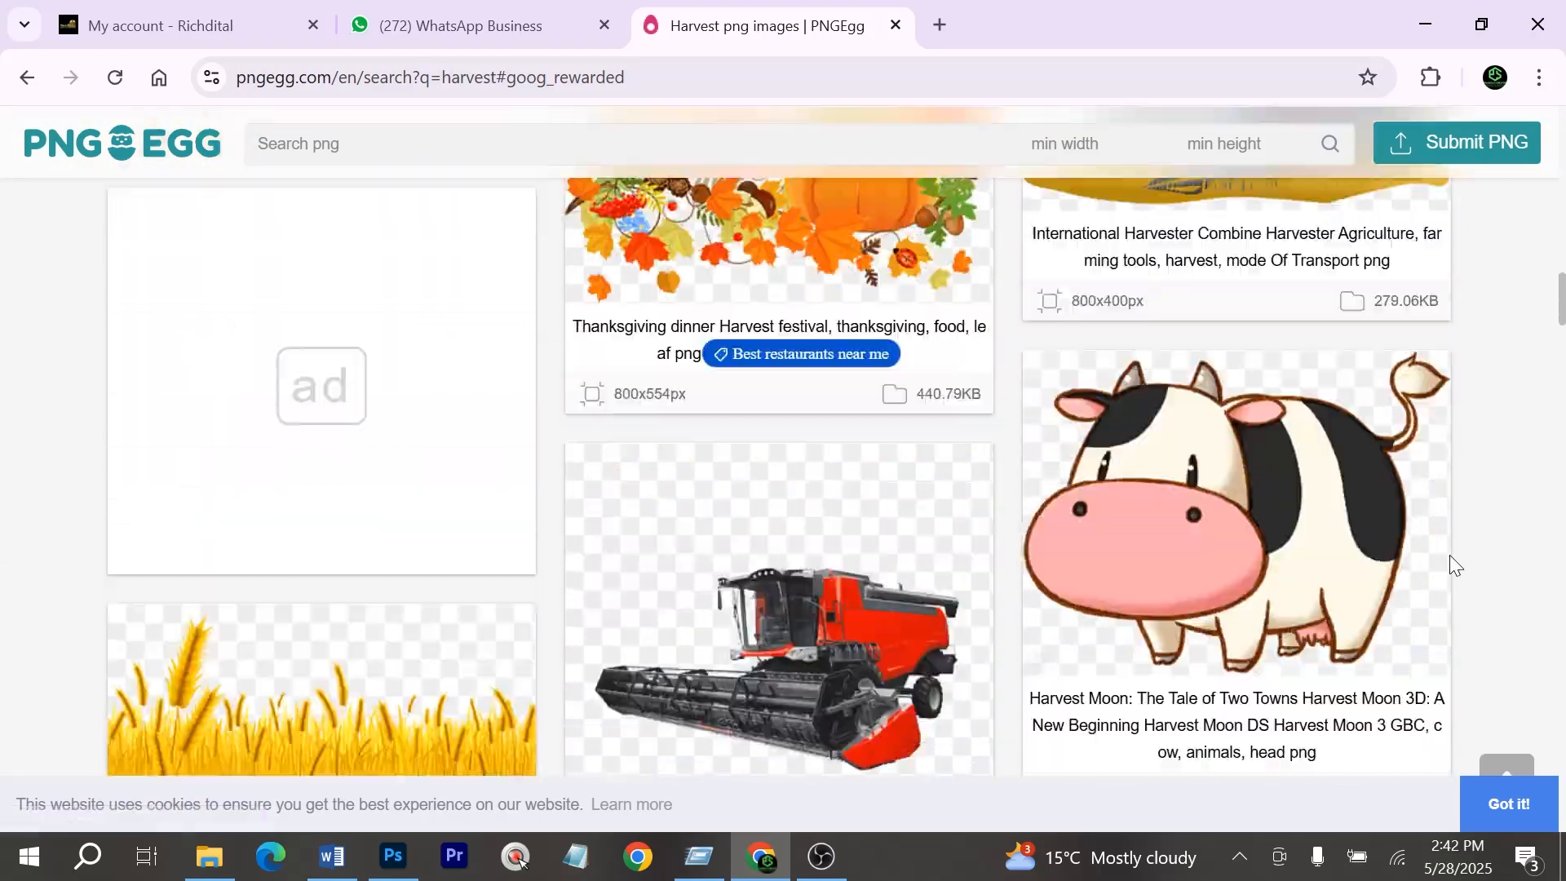
{"action": "scroll", "coordinate": [1447, 576], "scroll_direction": "down", "scroll_amount": 10}
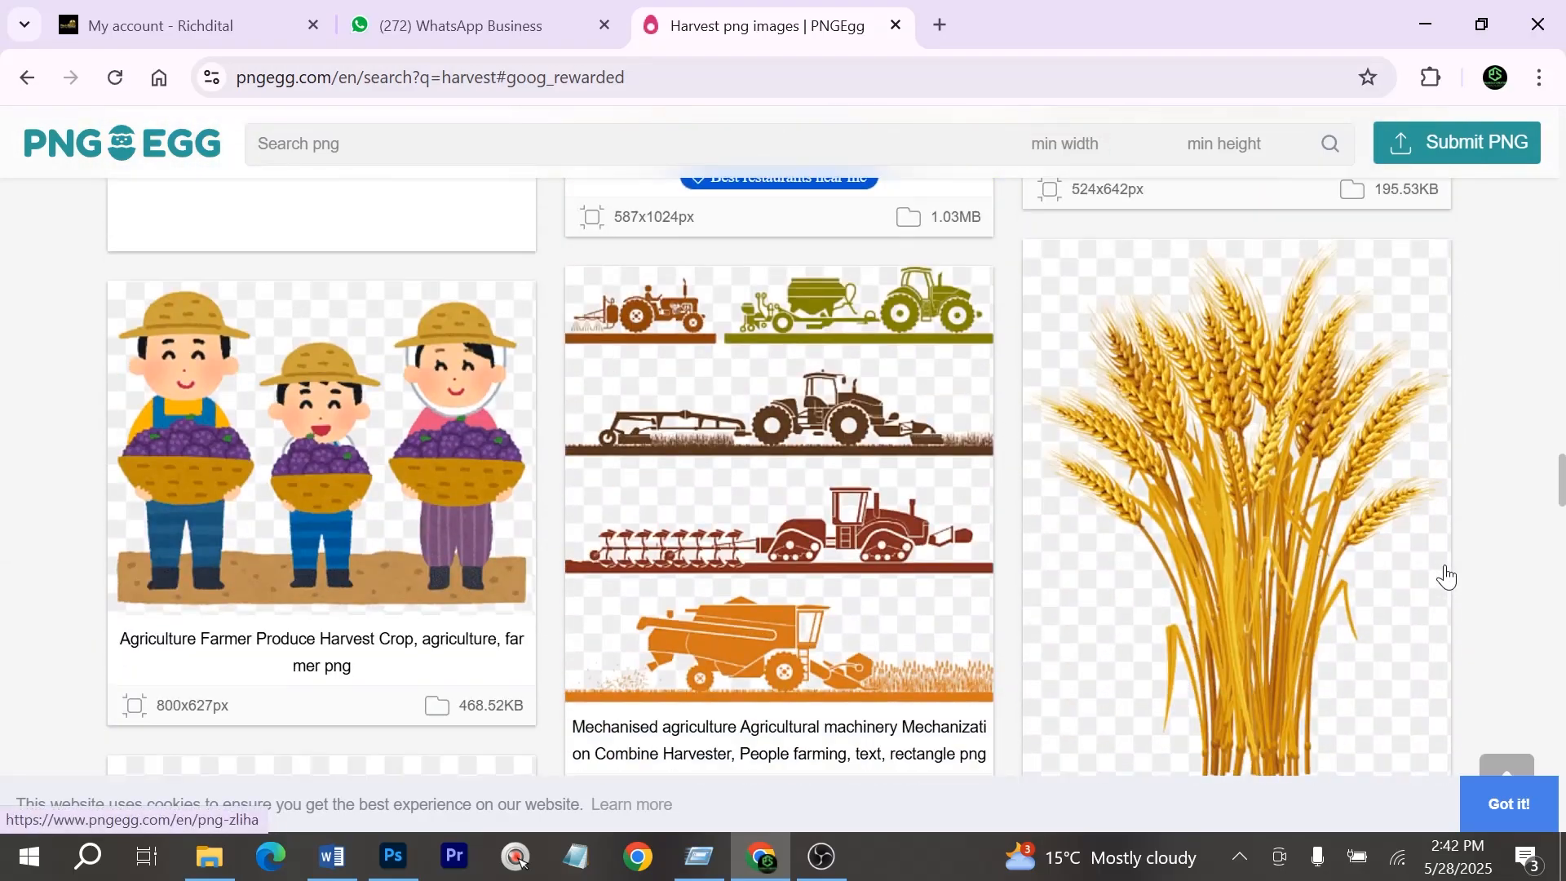
{"action": "scroll", "coordinate": [1448, 576], "scroll_direction": "up", "scroll_amount": 2}
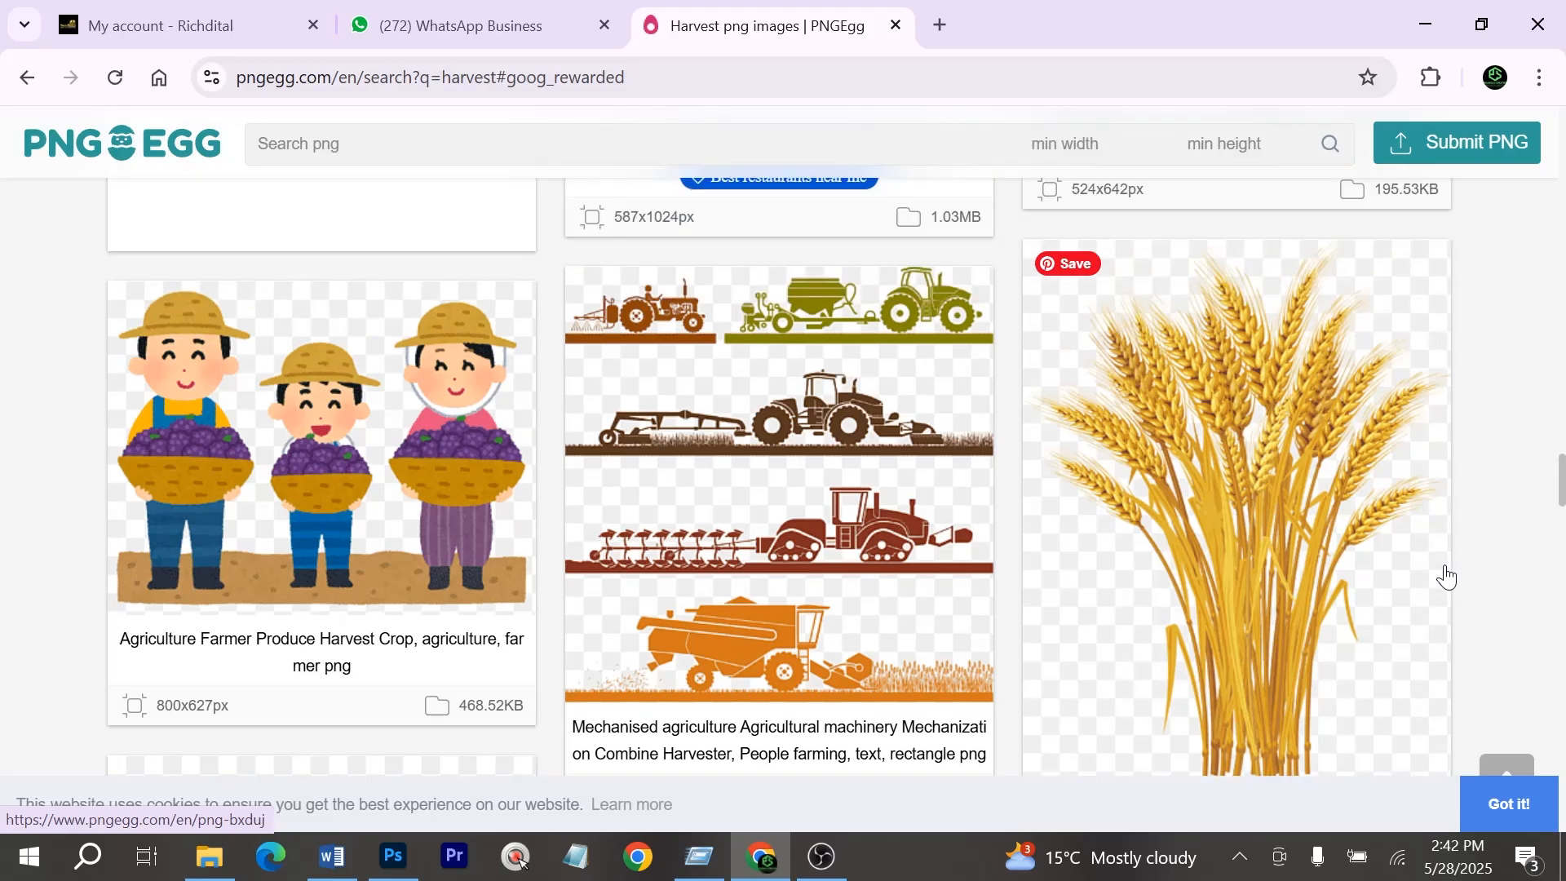
{"action": "scroll", "coordinate": [1442, 578], "scroll_direction": "down", "scroll_amount": 15}
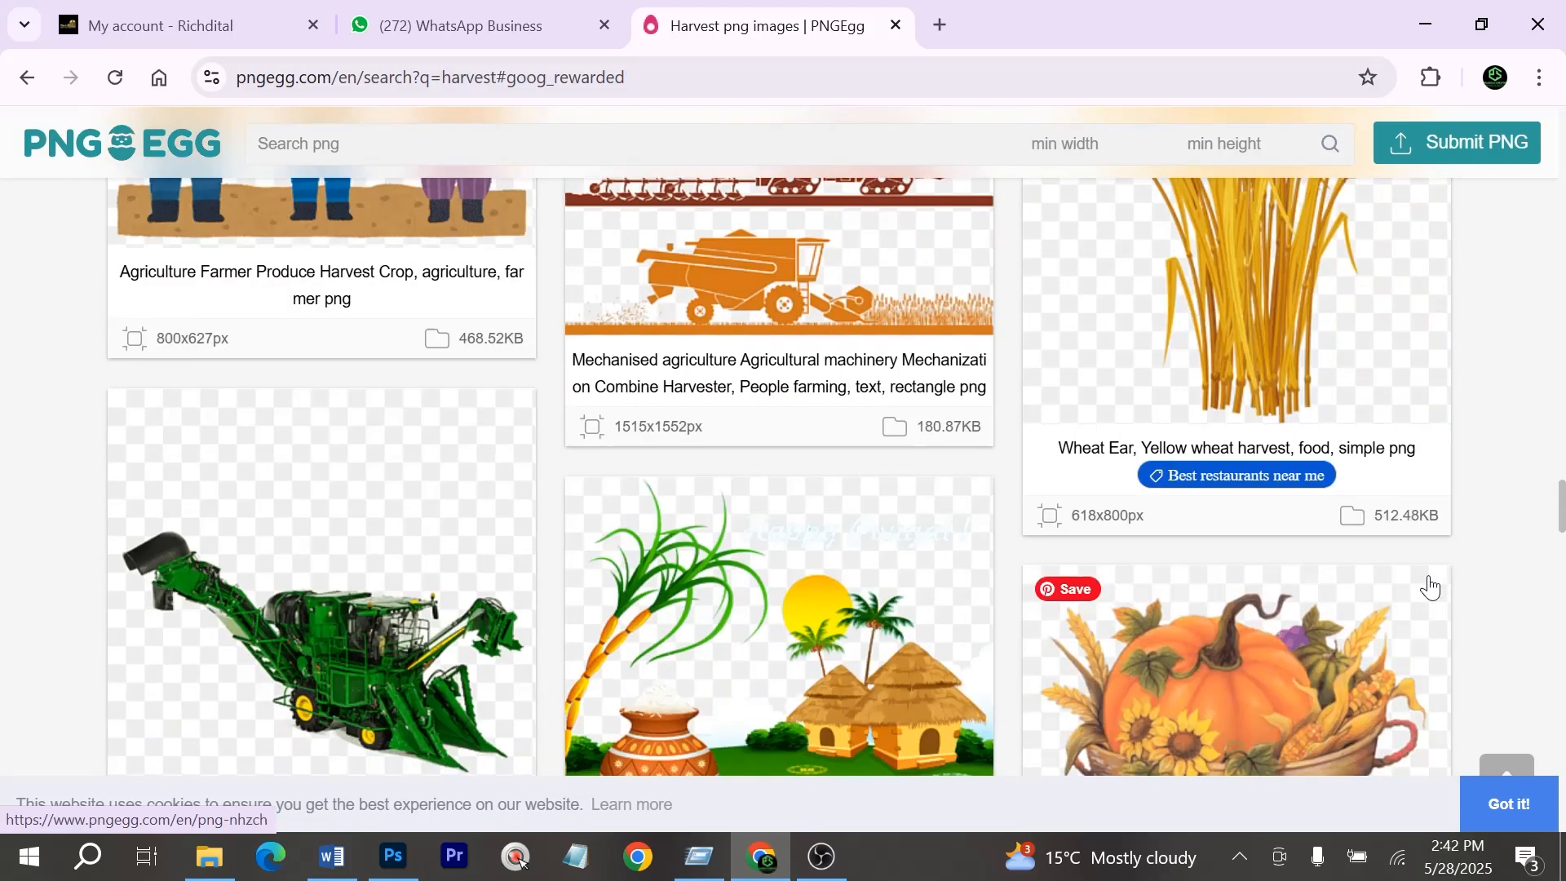
{"action": "scroll", "coordinate": [1427, 586], "scroll_direction": "down", "scroll_amount": 12}
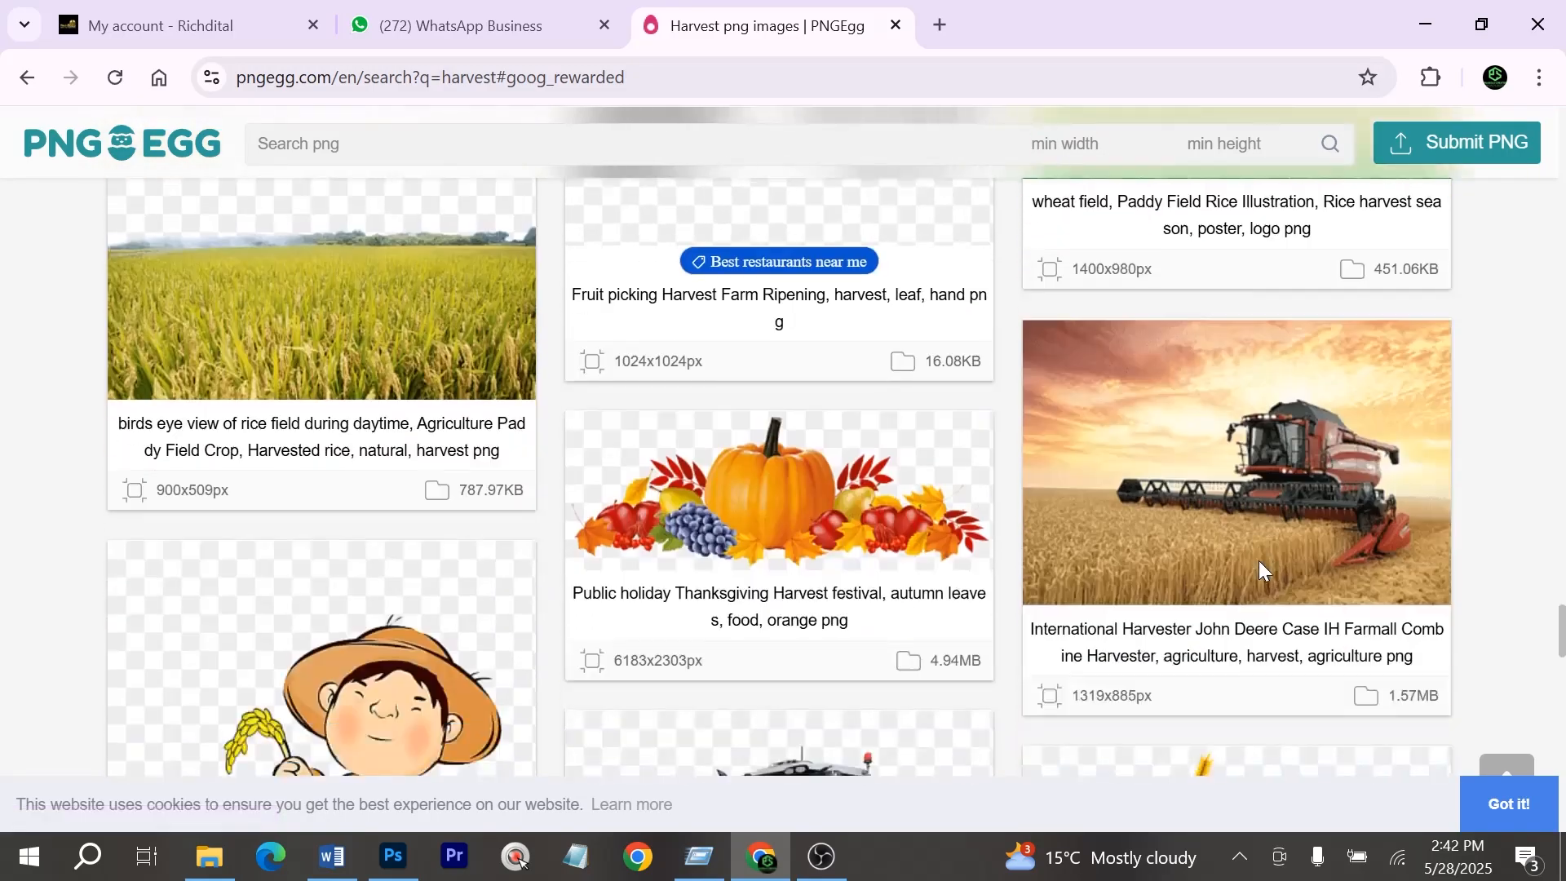
{"action": "scroll", "coordinate": [1260, 574], "scroll_direction": "down", "scroll_amount": 11}
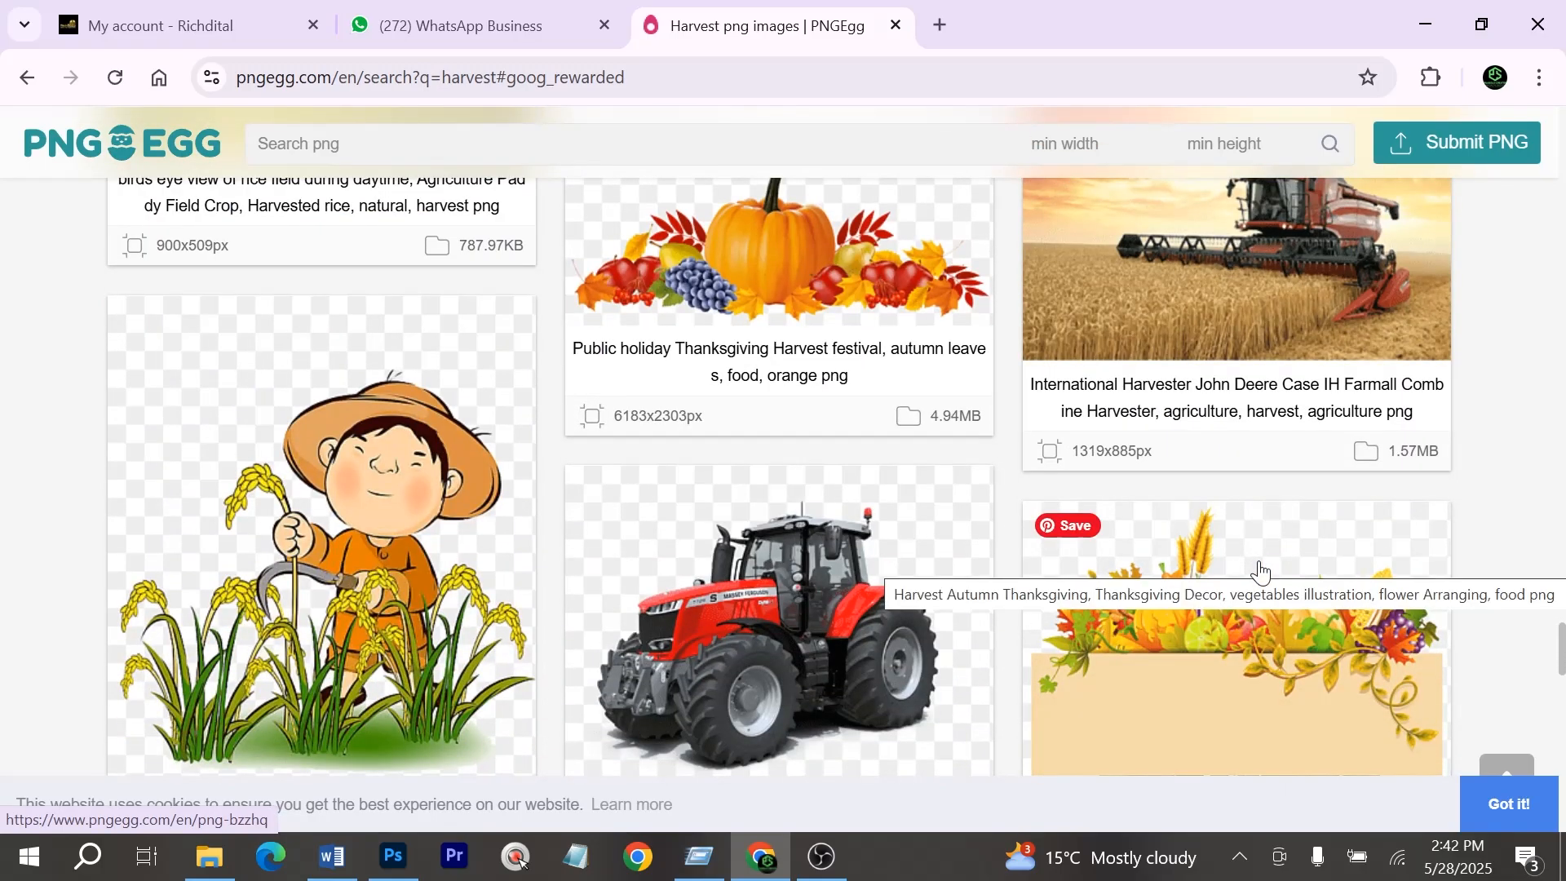
{"action": "scroll", "coordinate": [1260, 570], "scroll_direction": "down", "scroll_amount": 12}
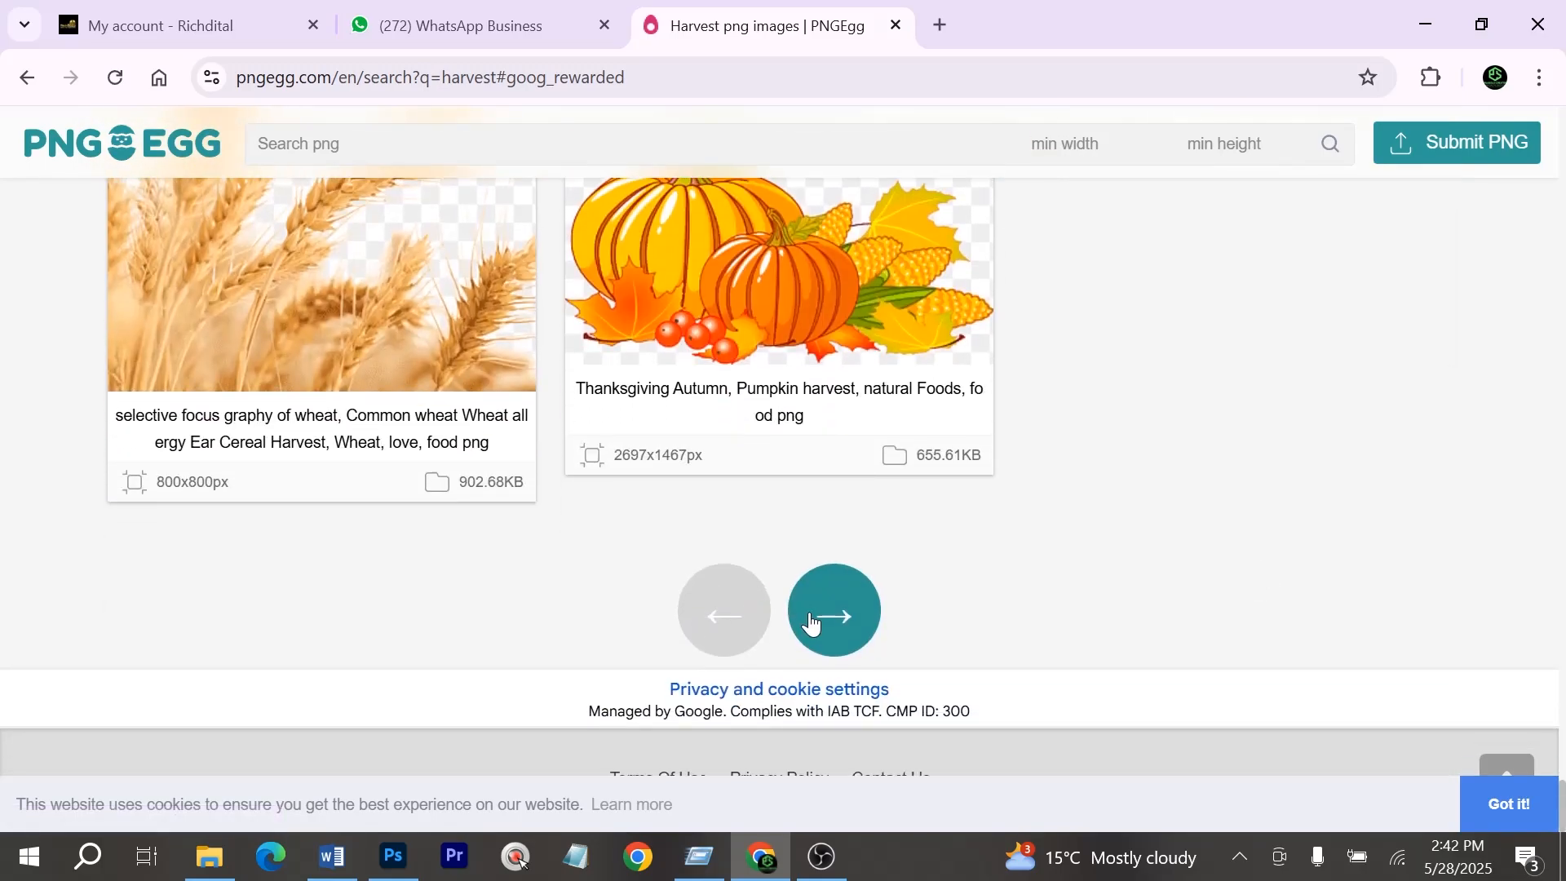
{"action": "left_click", "coordinate": [809, 623]}
{"action": "scroll", "coordinate": [816, 619], "scroll_direction": "down", "scroll_amount": 5}
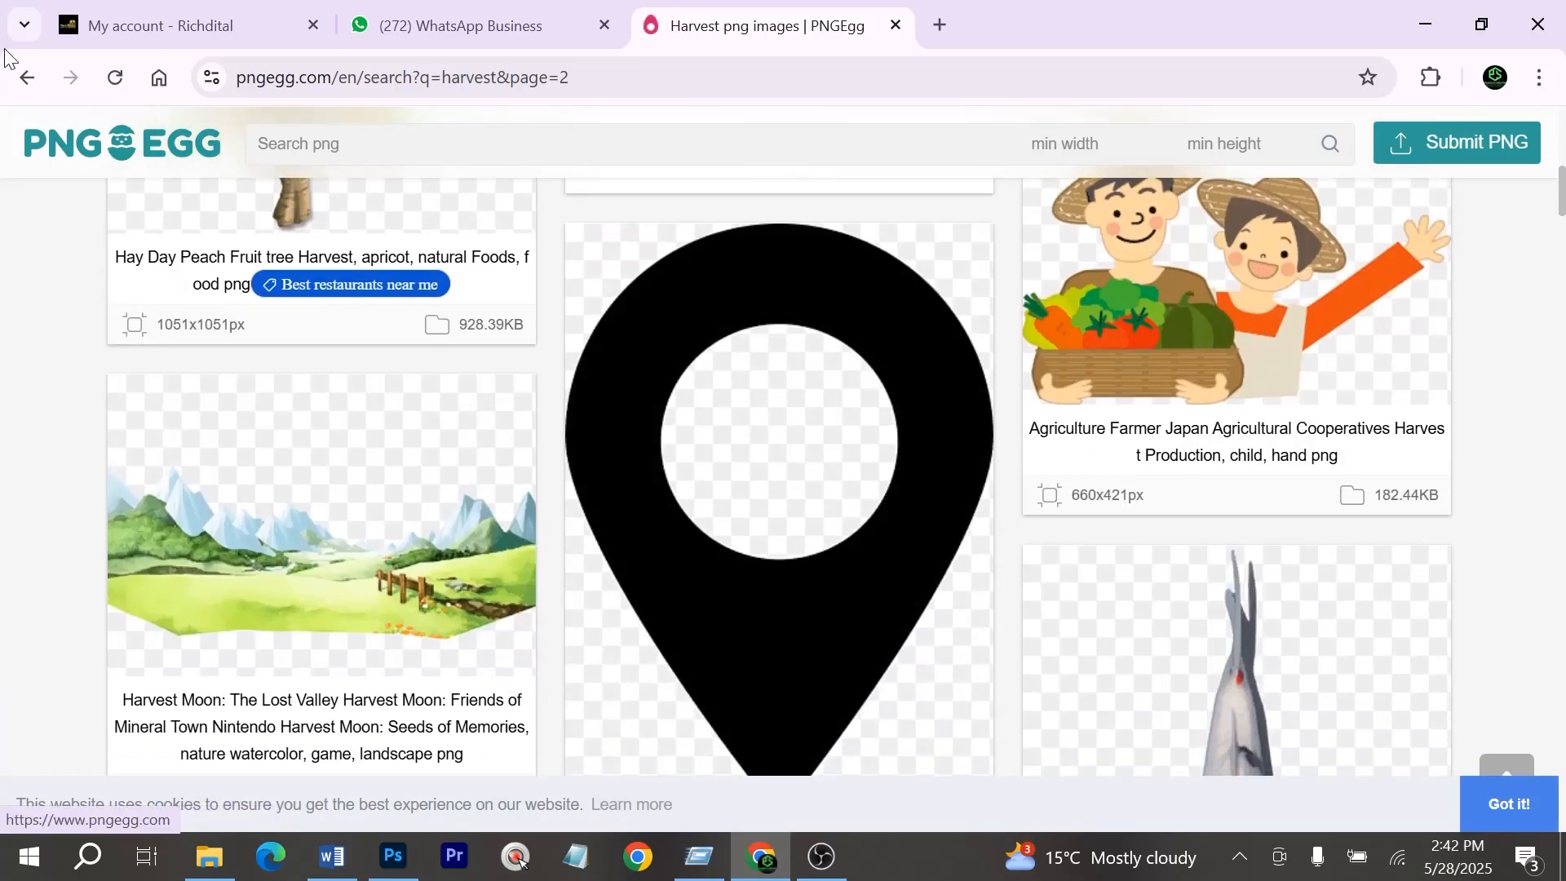
{"action": "left_click", "coordinate": [27, 77]}
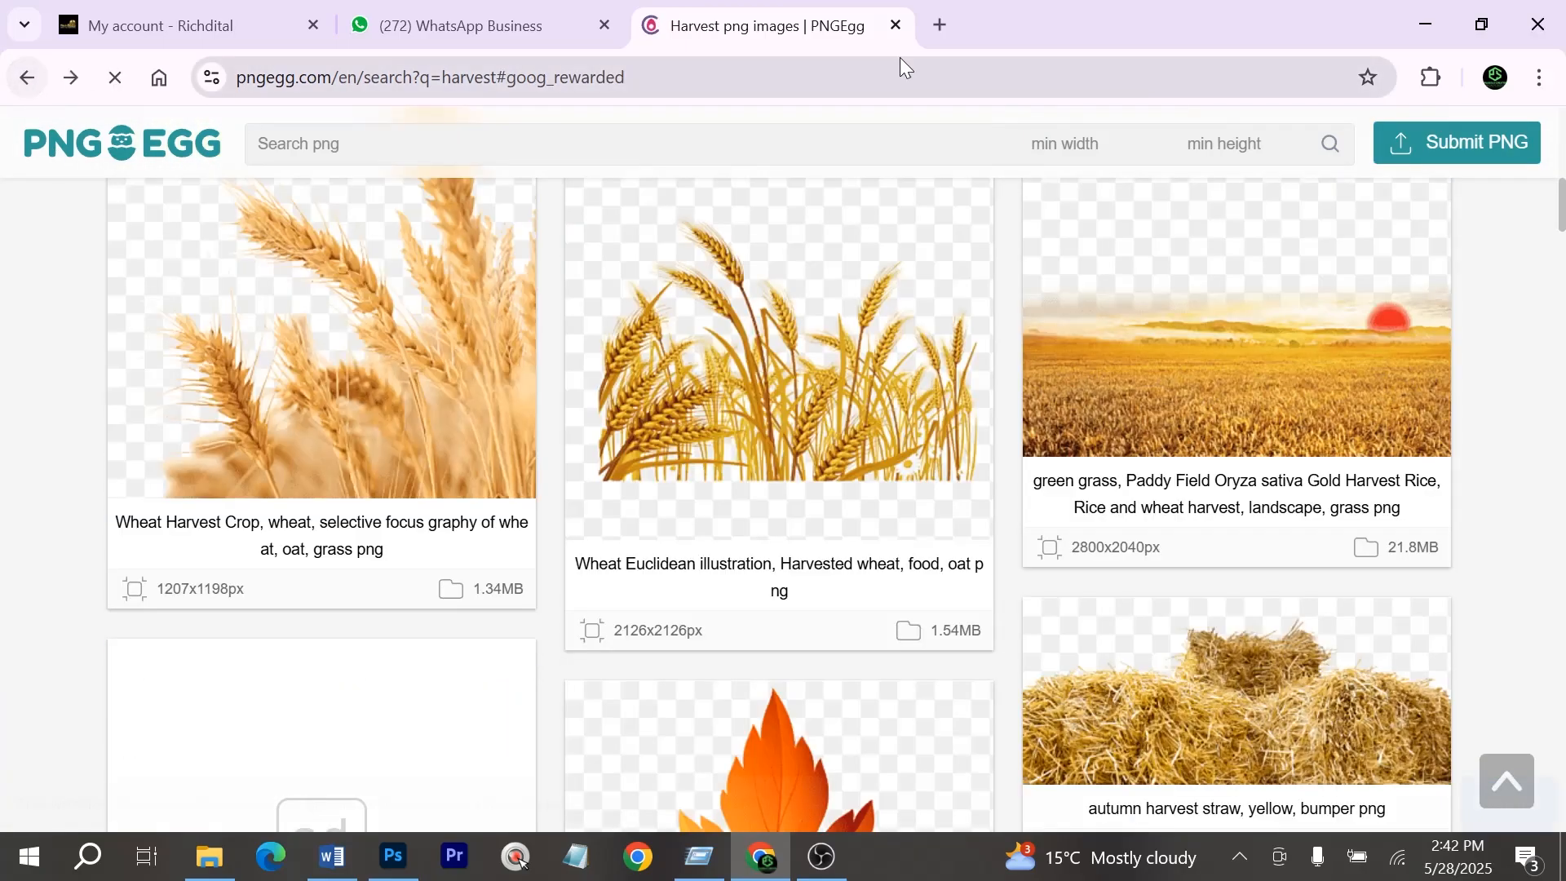
Search Google Images for "harvest" in a new browser tab and look through the photos
{"action": "left_click", "coordinate": [939, 25]}
{"action": "type", "text": "harv"}
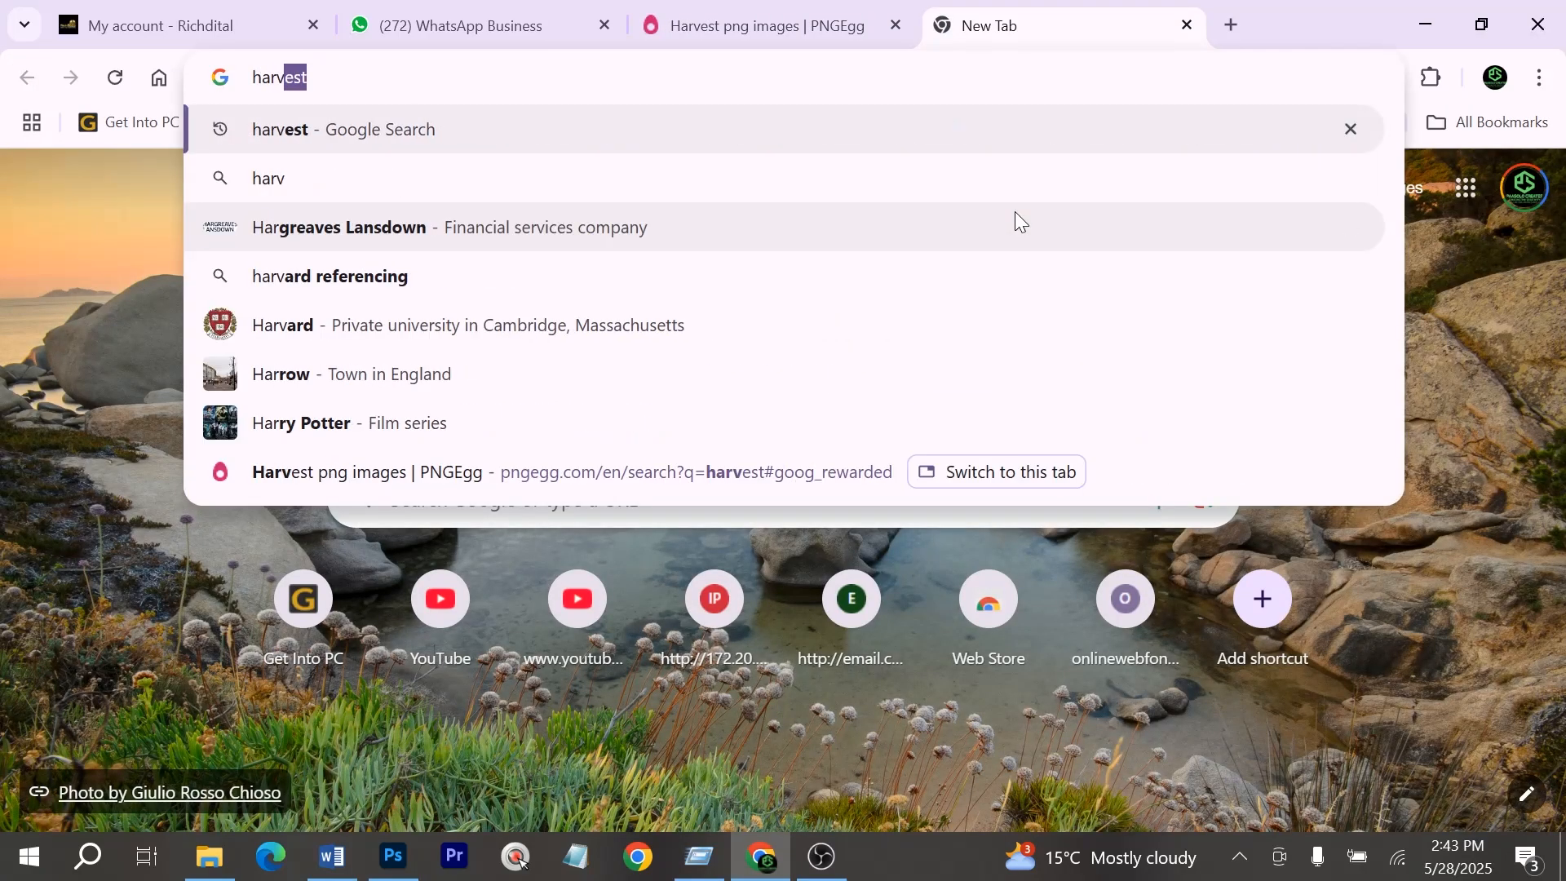
{"action": "key", "text": "Return"}
{"action": "left_click", "coordinate": [186, 243]}
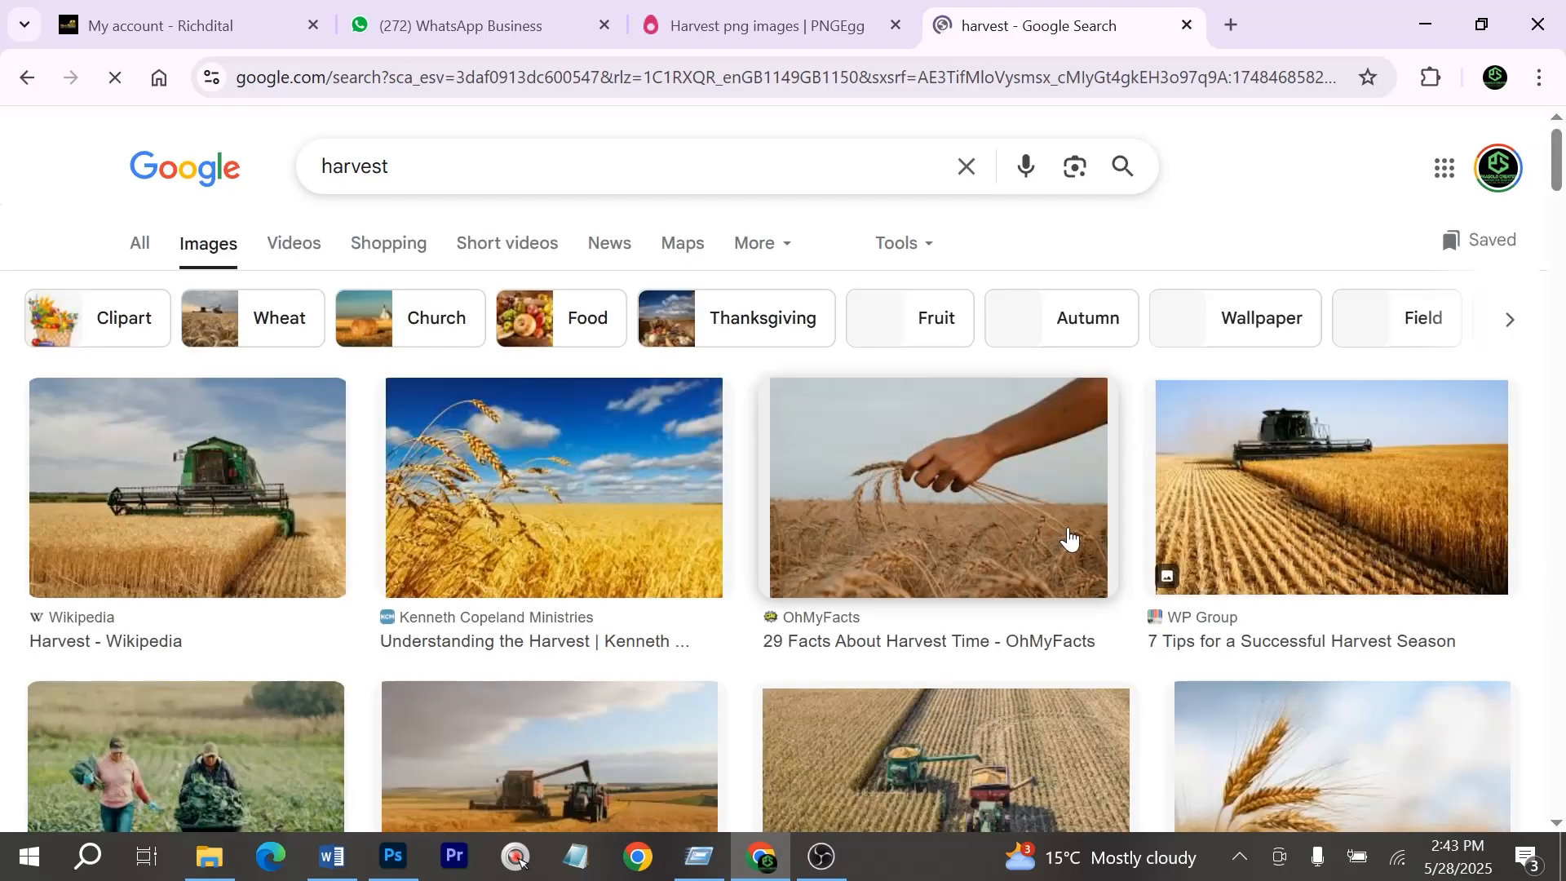
{"action": "scroll", "coordinate": [1070, 538], "scroll_direction": "down", "scroll_amount": 3}
{"action": "scroll", "coordinate": [1070, 539], "scroll_direction": "down", "scroll_amount": 5}
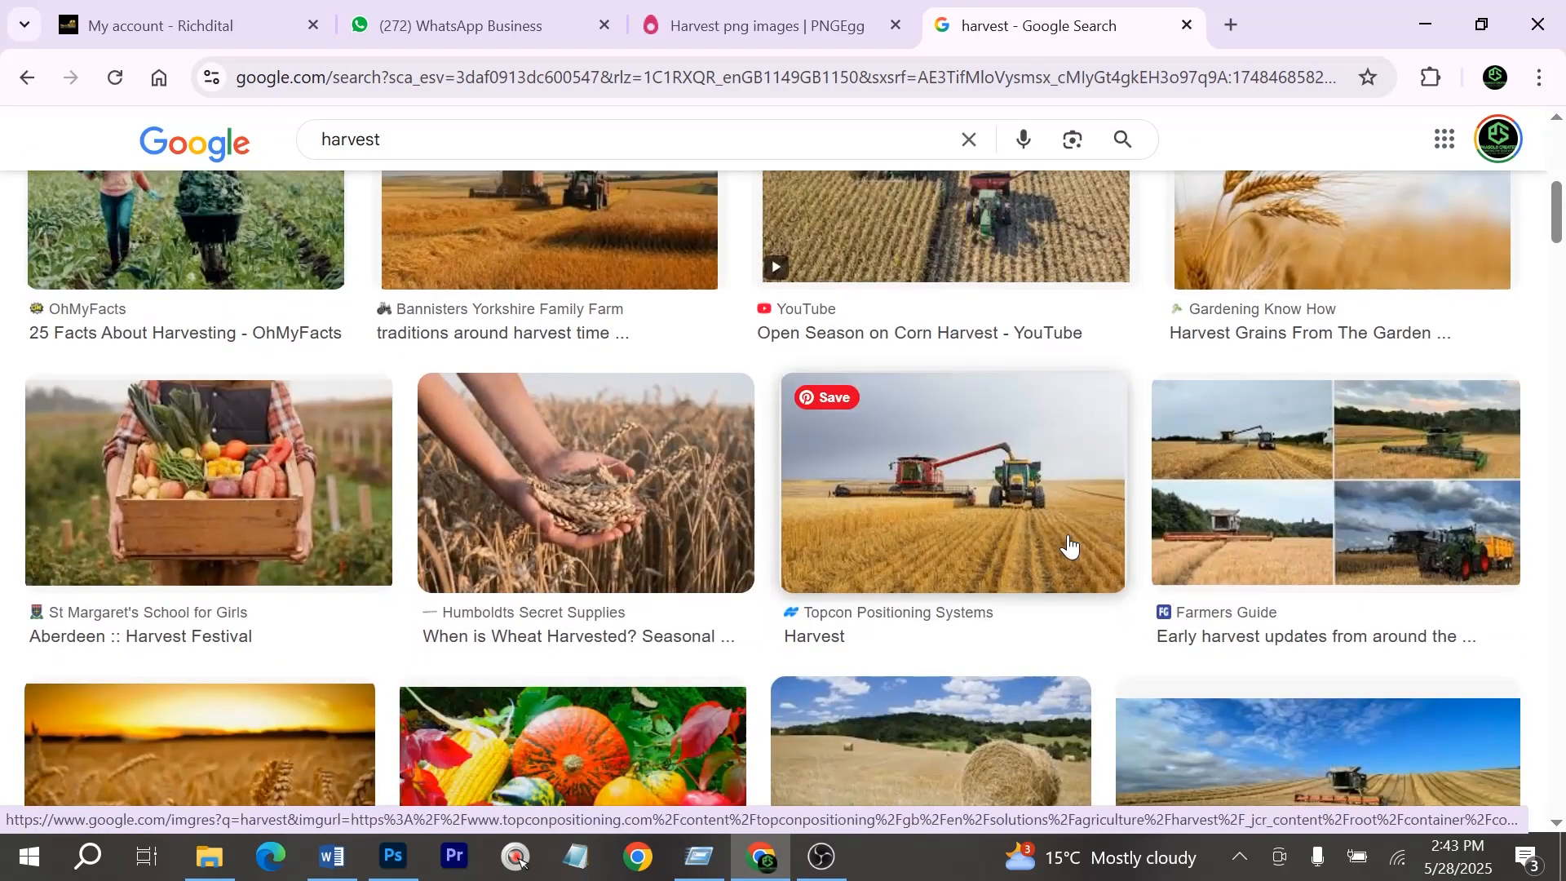
{"action": "scroll", "coordinate": [901, 581], "scroll_direction": "down", "scroll_amount": 3}
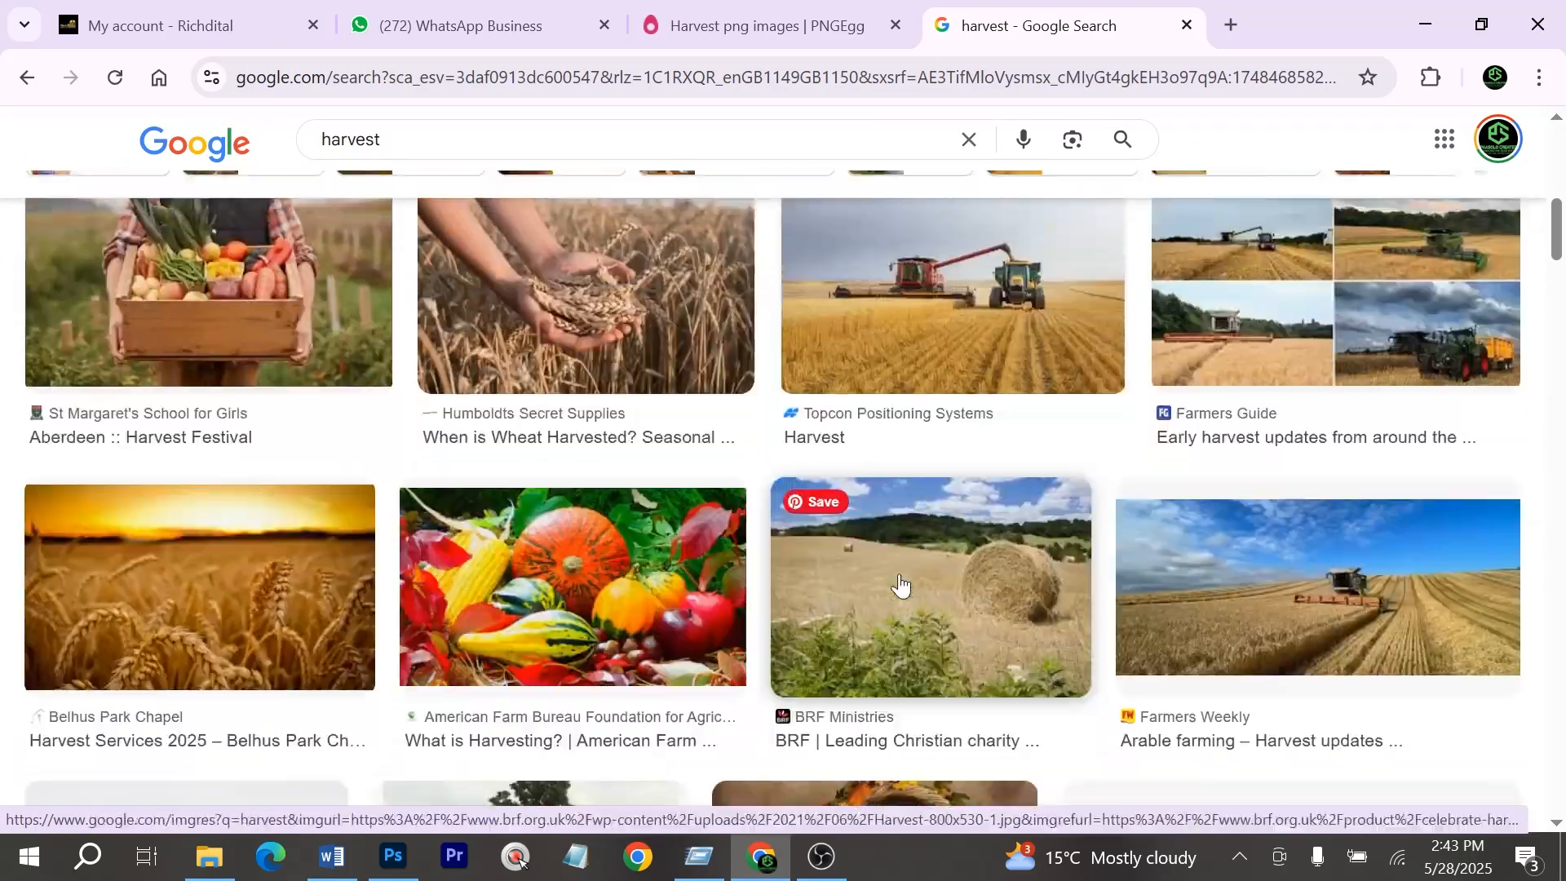
Preview the Belhus Park Chapel wheat-field photo in the Google Images results and save it to the computer
{"action": "scroll", "coordinate": [901, 581], "scroll_direction": "up", "scroll_amount": 1}
{"action": "scroll", "coordinate": [901, 581], "scroll_direction": "down", "scroll_amount": 2}
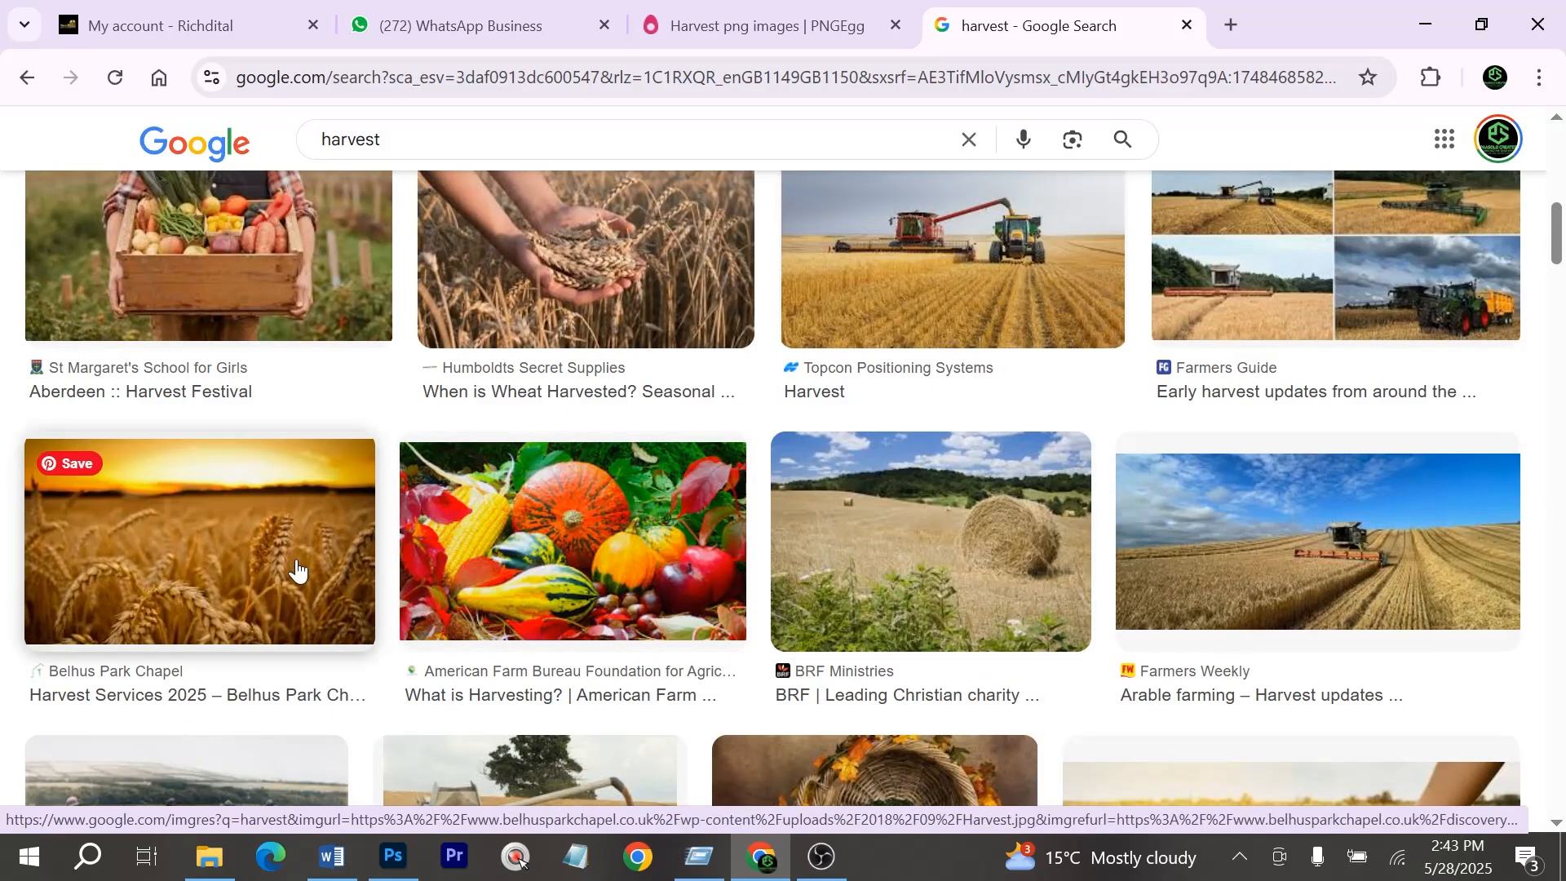
{"action": "left_click", "coordinate": [245, 548]}
{"action": "scroll", "coordinate": [1290, 405], "scroll_direction": "down", "scroll_amount": 4}
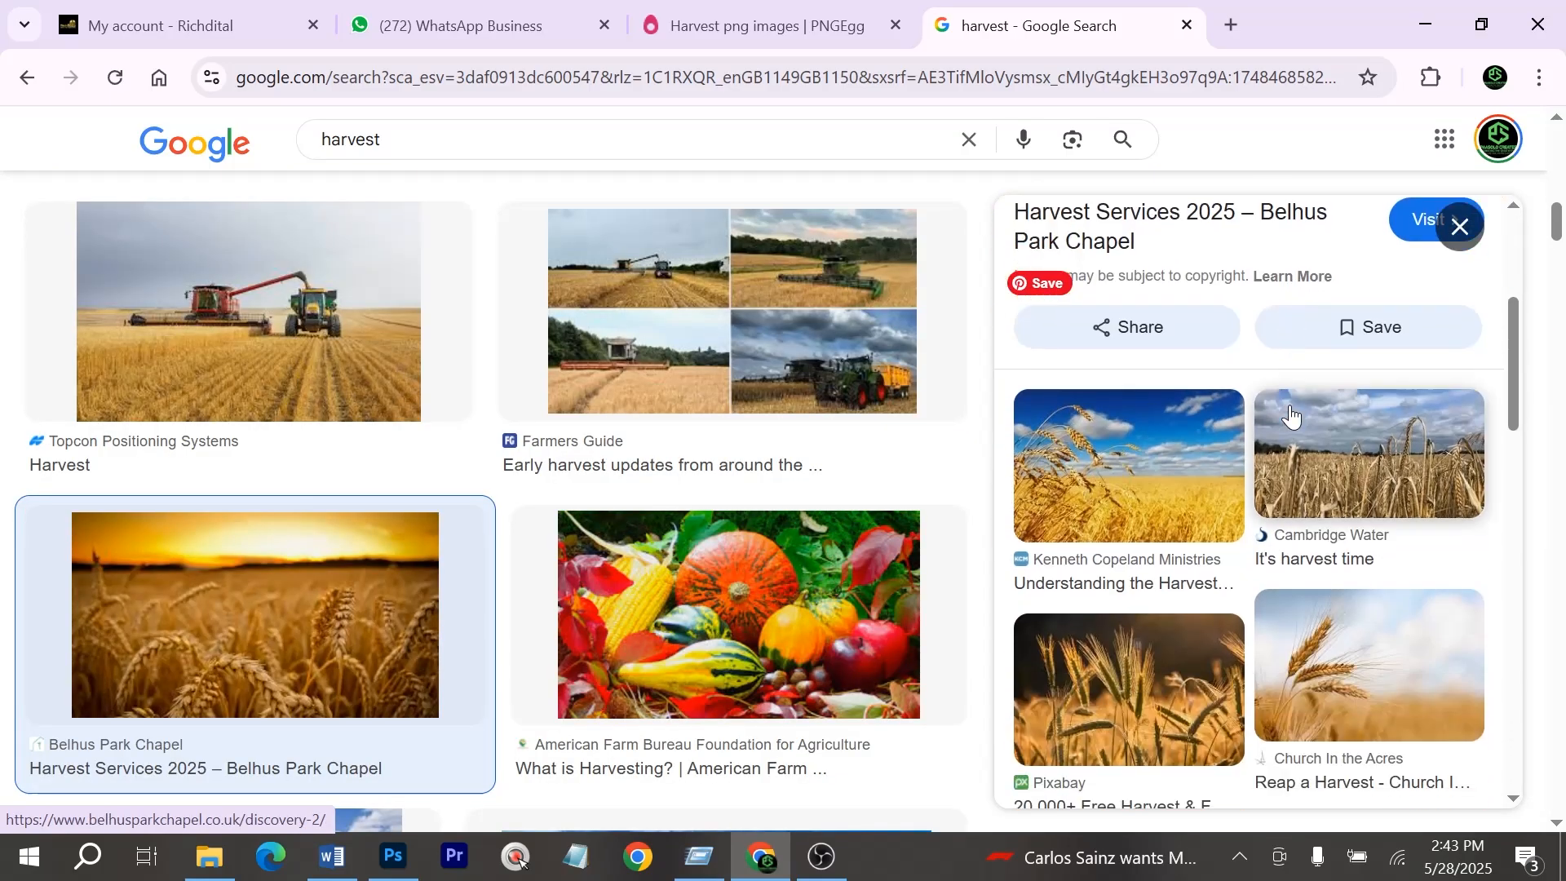
{"action": "scroll", "coordinate": [1290, 406], "scroll_direction": "up", "scroll_amount": 4}
{"action": "right_click", "coordinate": [1356, 354]}
{"action": "left_click", "coordinate": [1125, 583]}
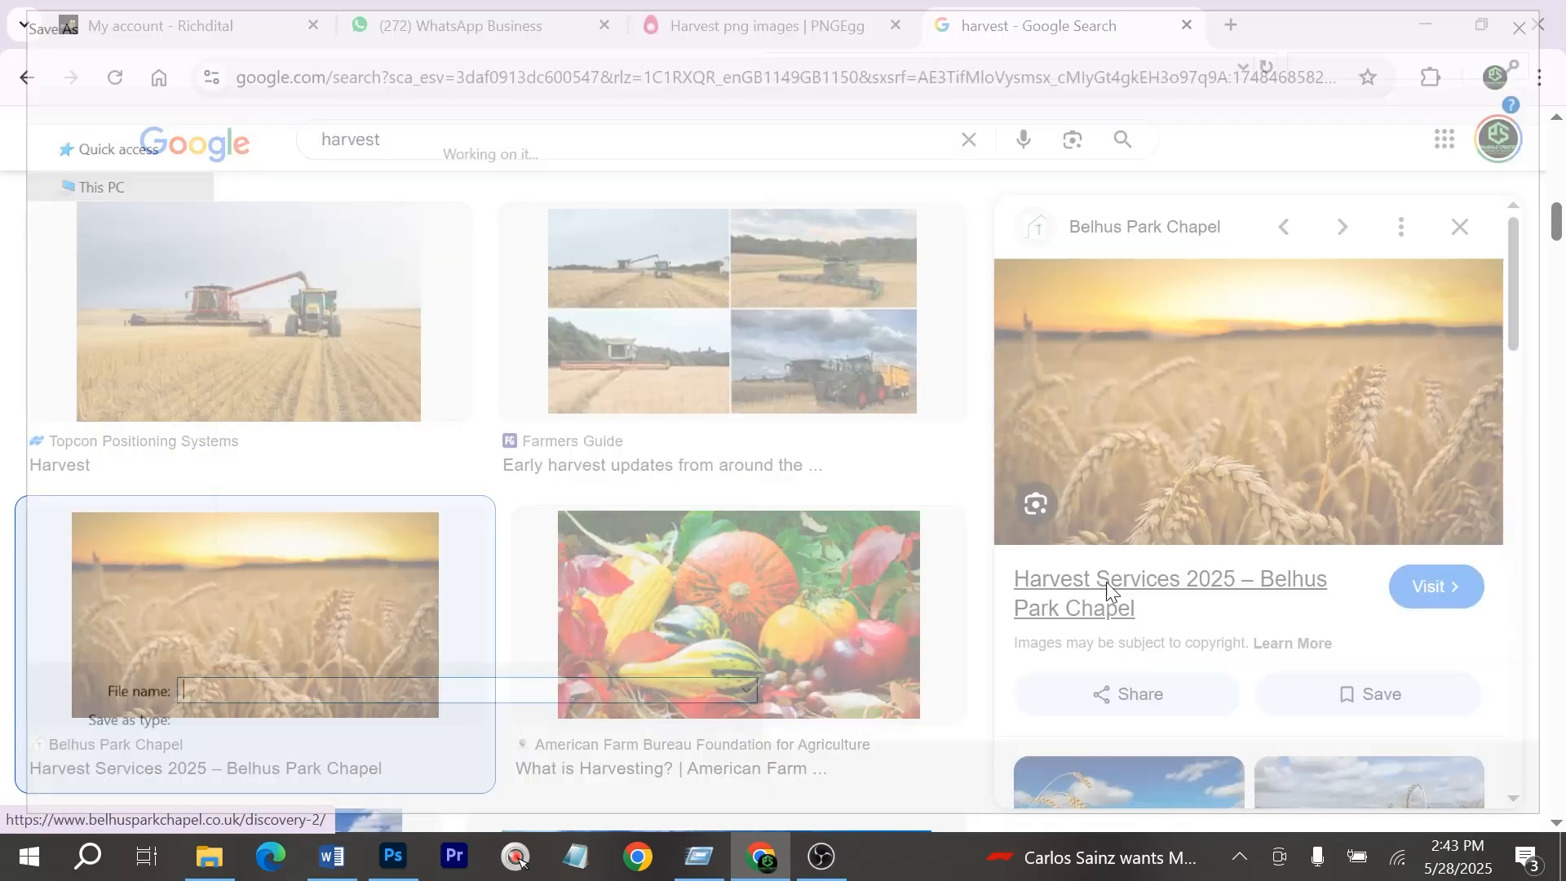
{"action": "key", "text": "Return"}
Place the downloaded Harvest.jpg into the Untitled-1 document in Photoshop, enlarge it to cover the canvas and send it behind the other layers
{"action": "left_click", "coordinate": [1451, 81]}
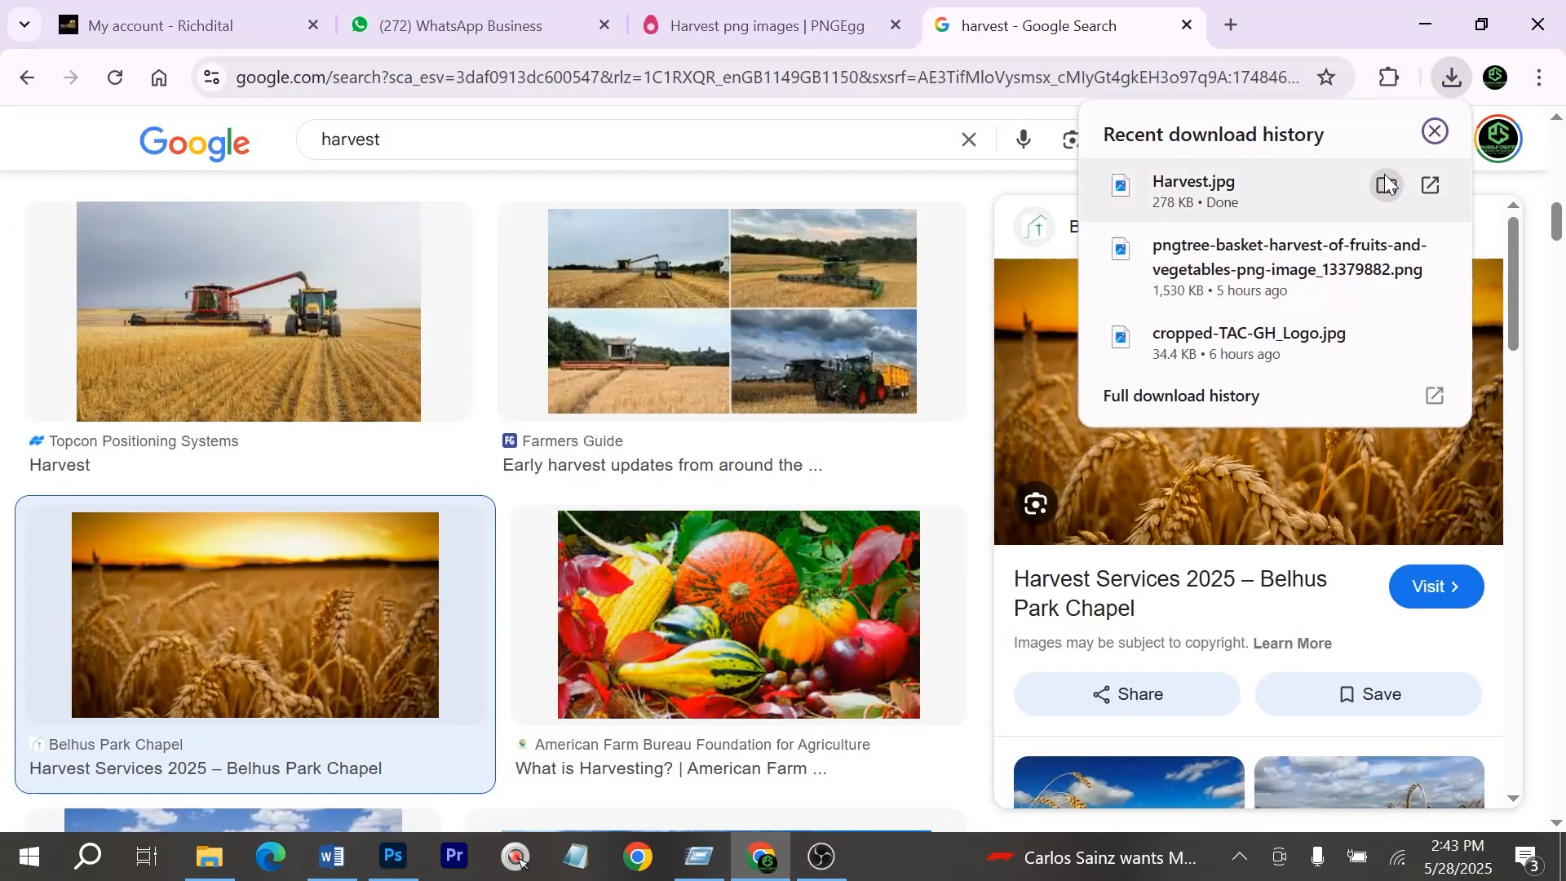
{"action": "left_click", "coordinate": [1383, 181]}
{"action": "left_click_drag", "start_coordinate": [434, 840], "coordinate": [839, 594]}
{"action": "left_click_drag", "start_coordinate": [1099, 506], "coordinate": [1164, 507]}
{"action": "key", "text": "Return"}
{"action": "key", "text": "ctrl+shift+bracketleft"}
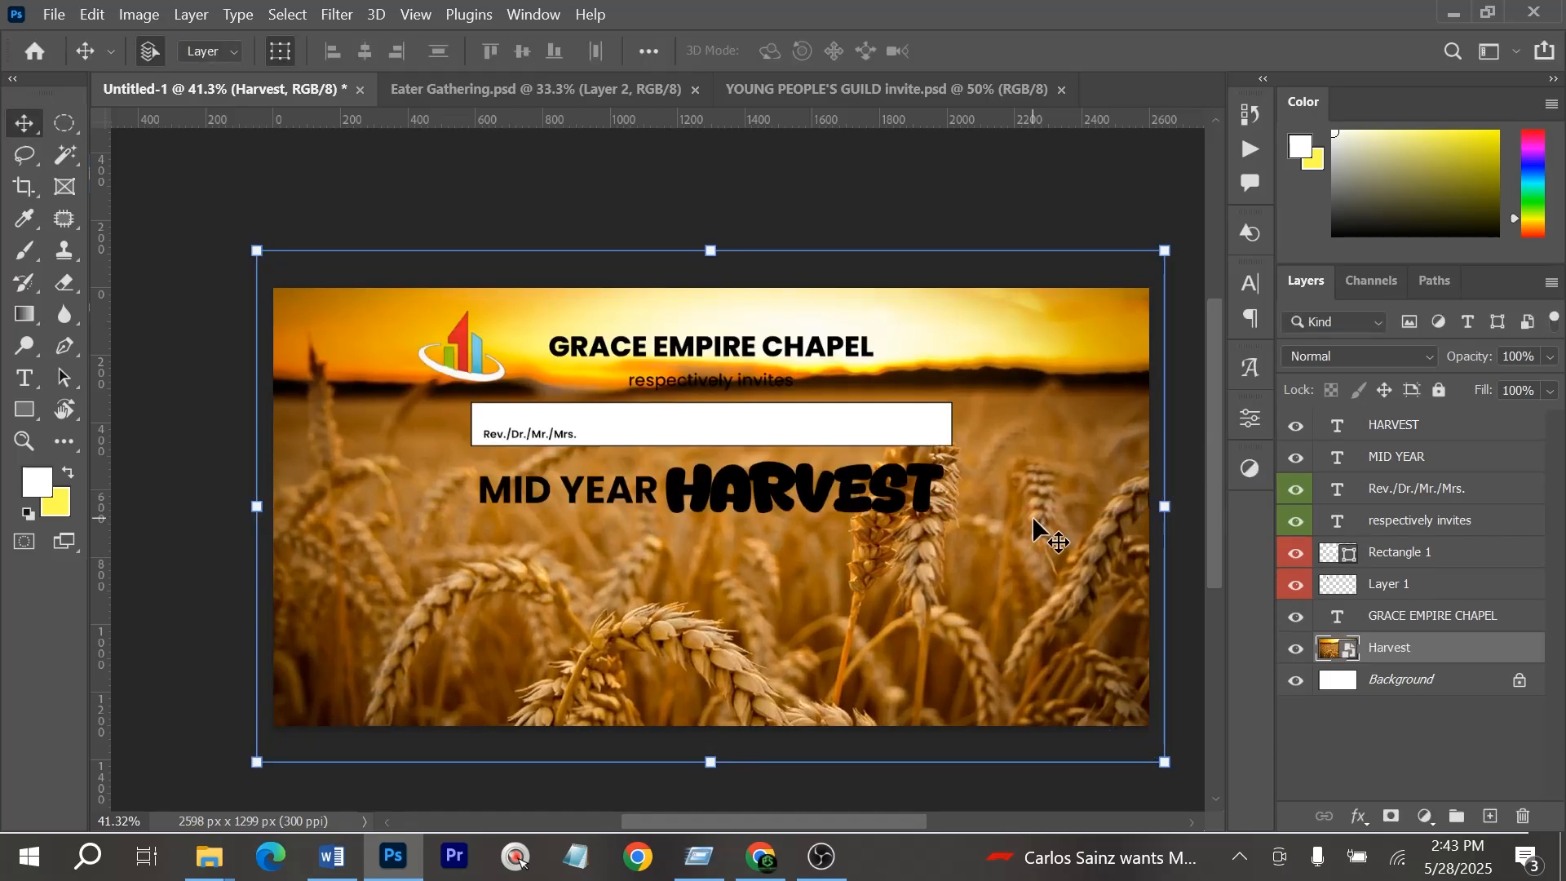
Set the Harvest photo's opacity to 60% and fade its middle behind the text with a black 700 px soft brush on a layer mask
{"action": "key", "text": "2"}
{"action": "key", "text": "6"}
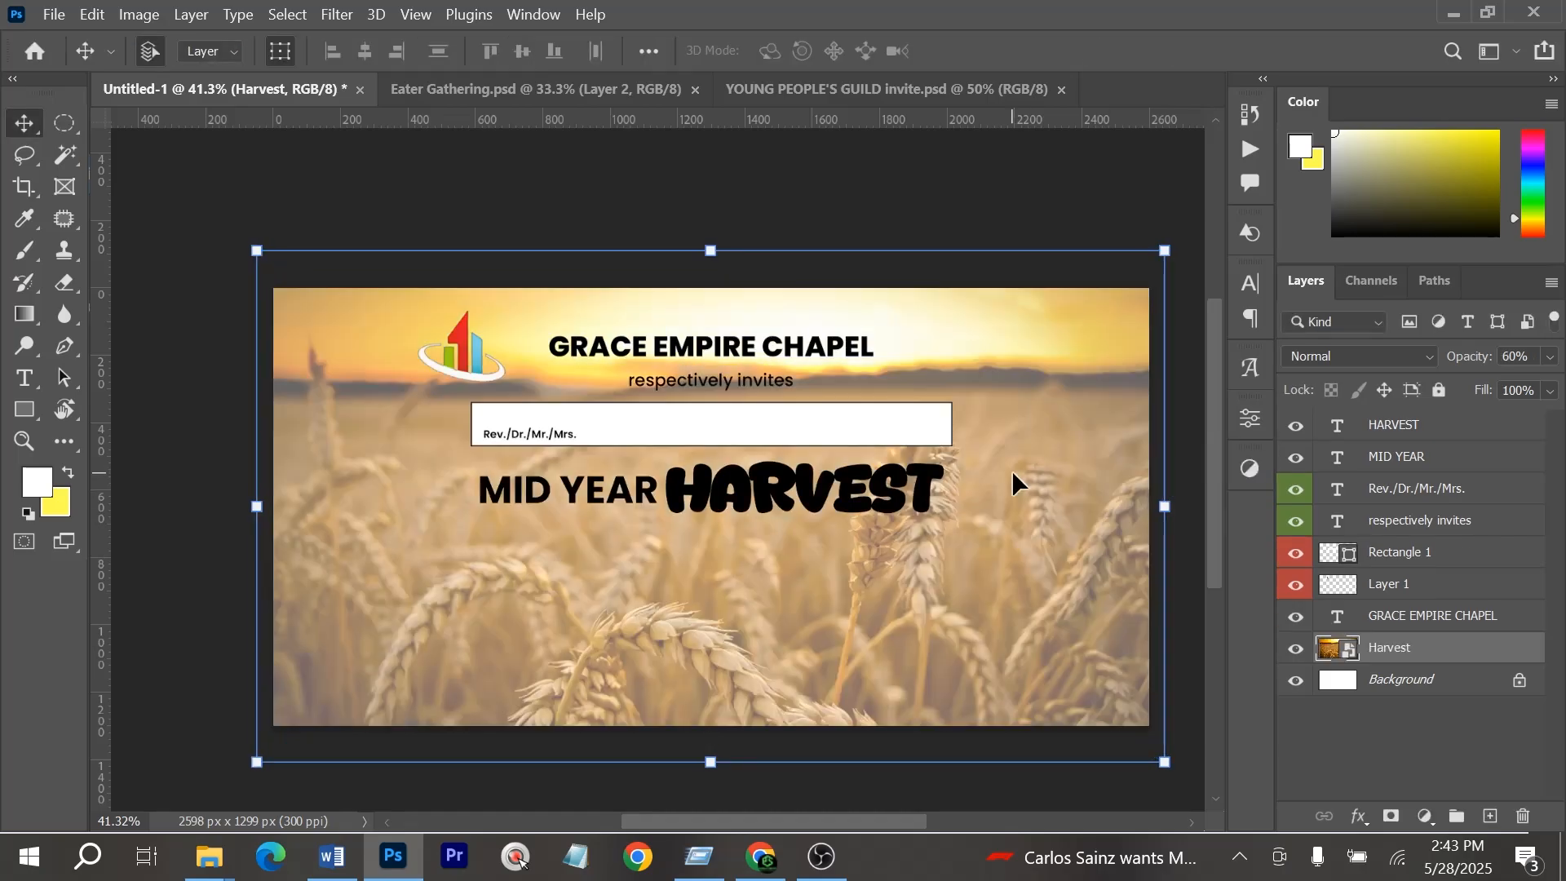
{"action": "left_click", "coordinate": [1393, 814]}
{"action": "key", "text": "b"}
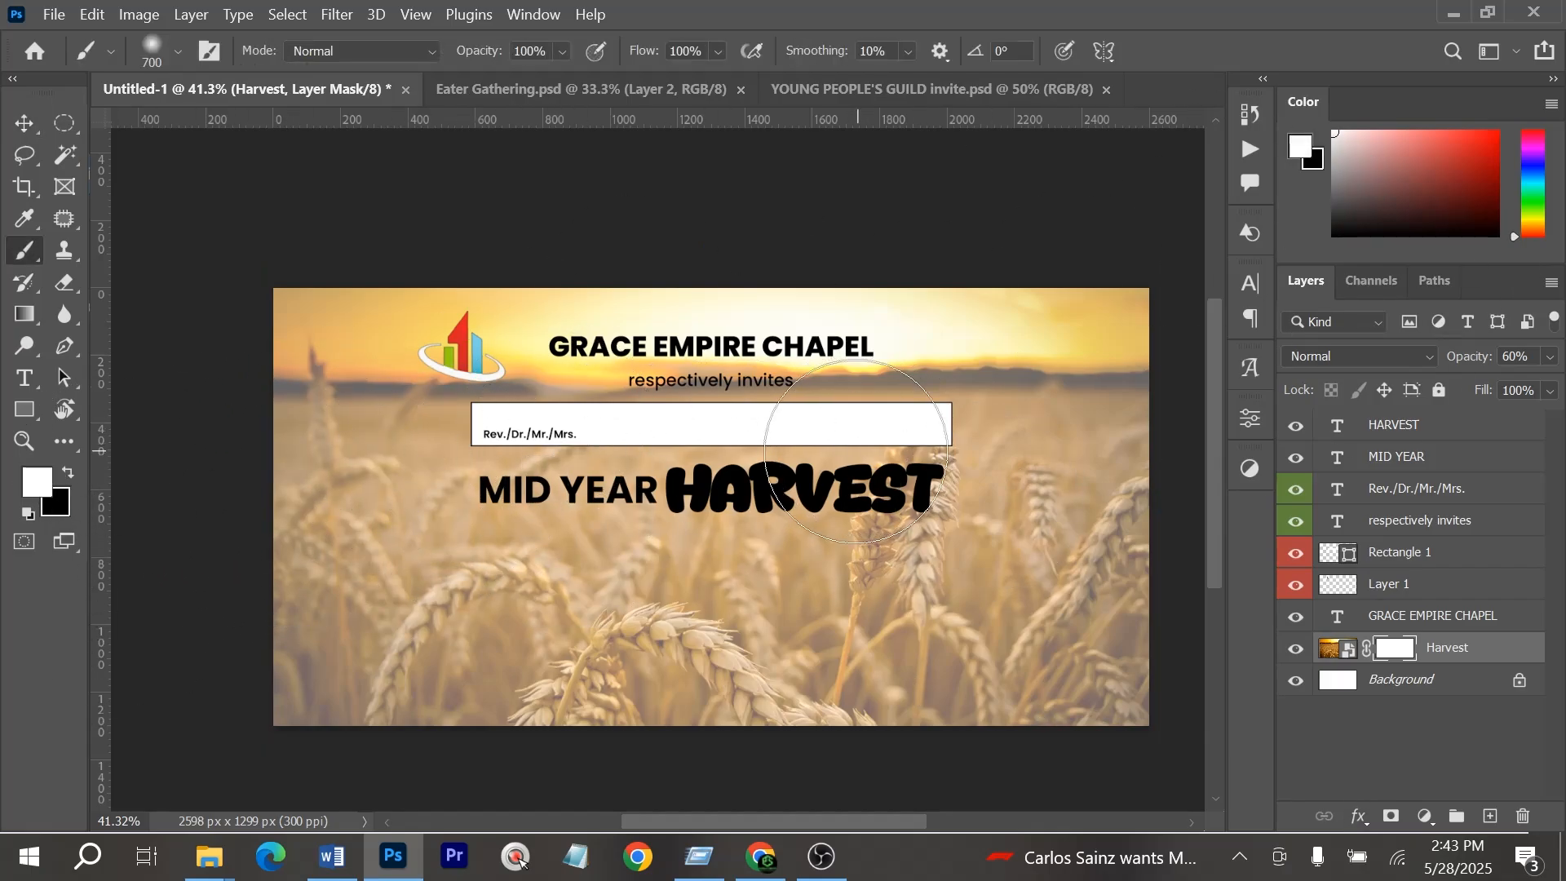
{"action": "key", "text": "x"}
{"action": "mouse_move", "coordinate": [424, 473]}
{"action": "left_mouse_down"}
{"action": "mouse_move", "coordinate": [1048, 473]}
{"action": "mouse_move", "coordinate": [310, 442]}
{"action": "mouse_move", "coordinate": [1016, 470]}
{"action": "mouse_move", "coordinate": [1015, 489]}
{"action": "left_mouse_up"}
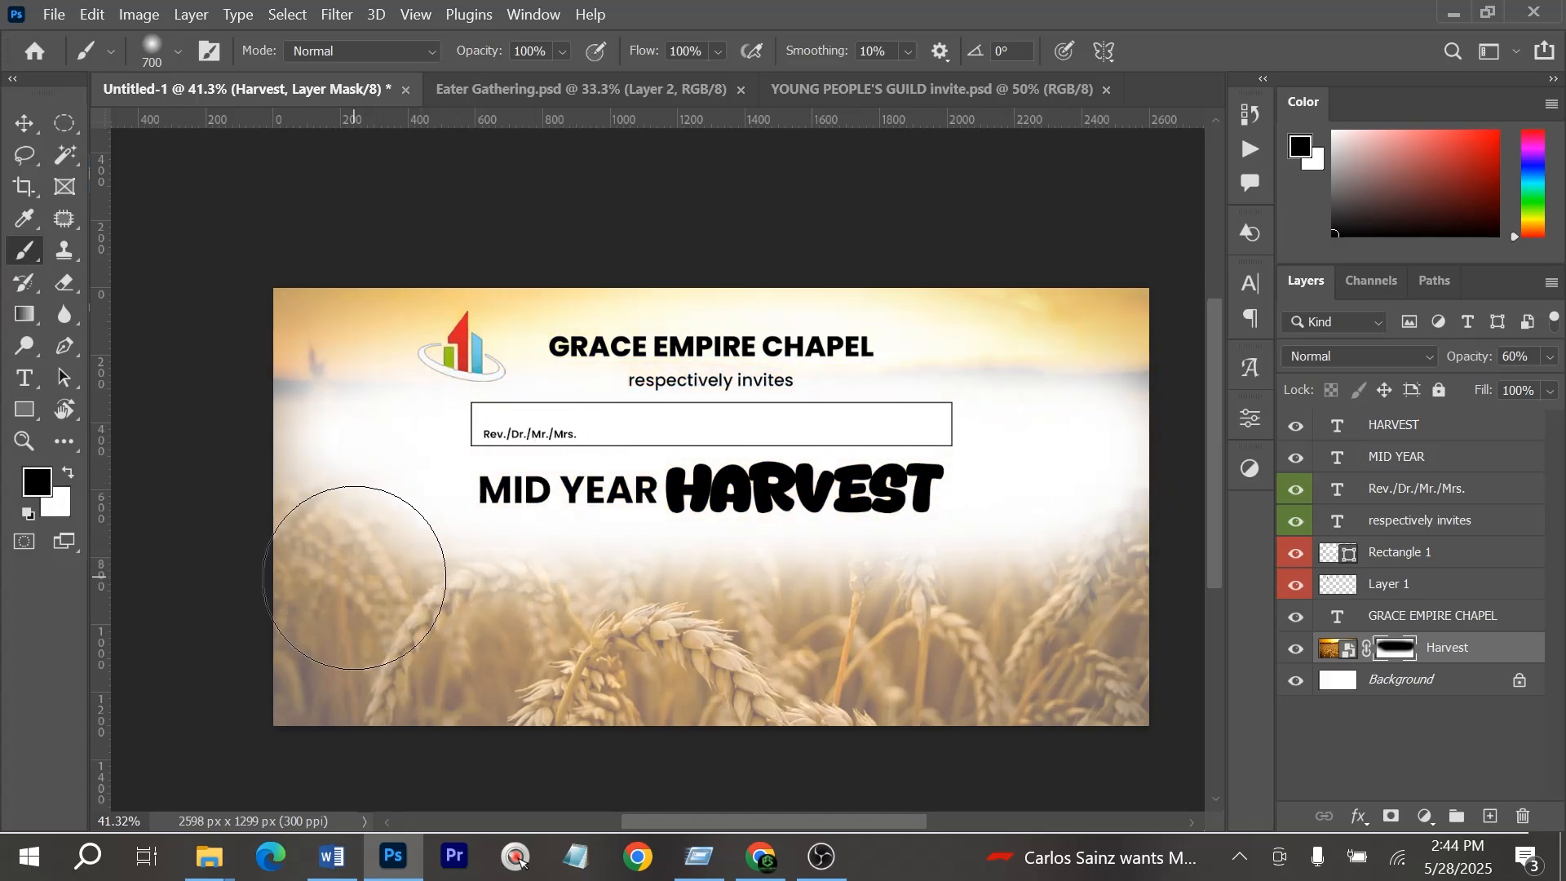
{"action": "left_click", "coordinate": [19, 131]}
{"action": "left_click", "coordinate": [697, 182]}
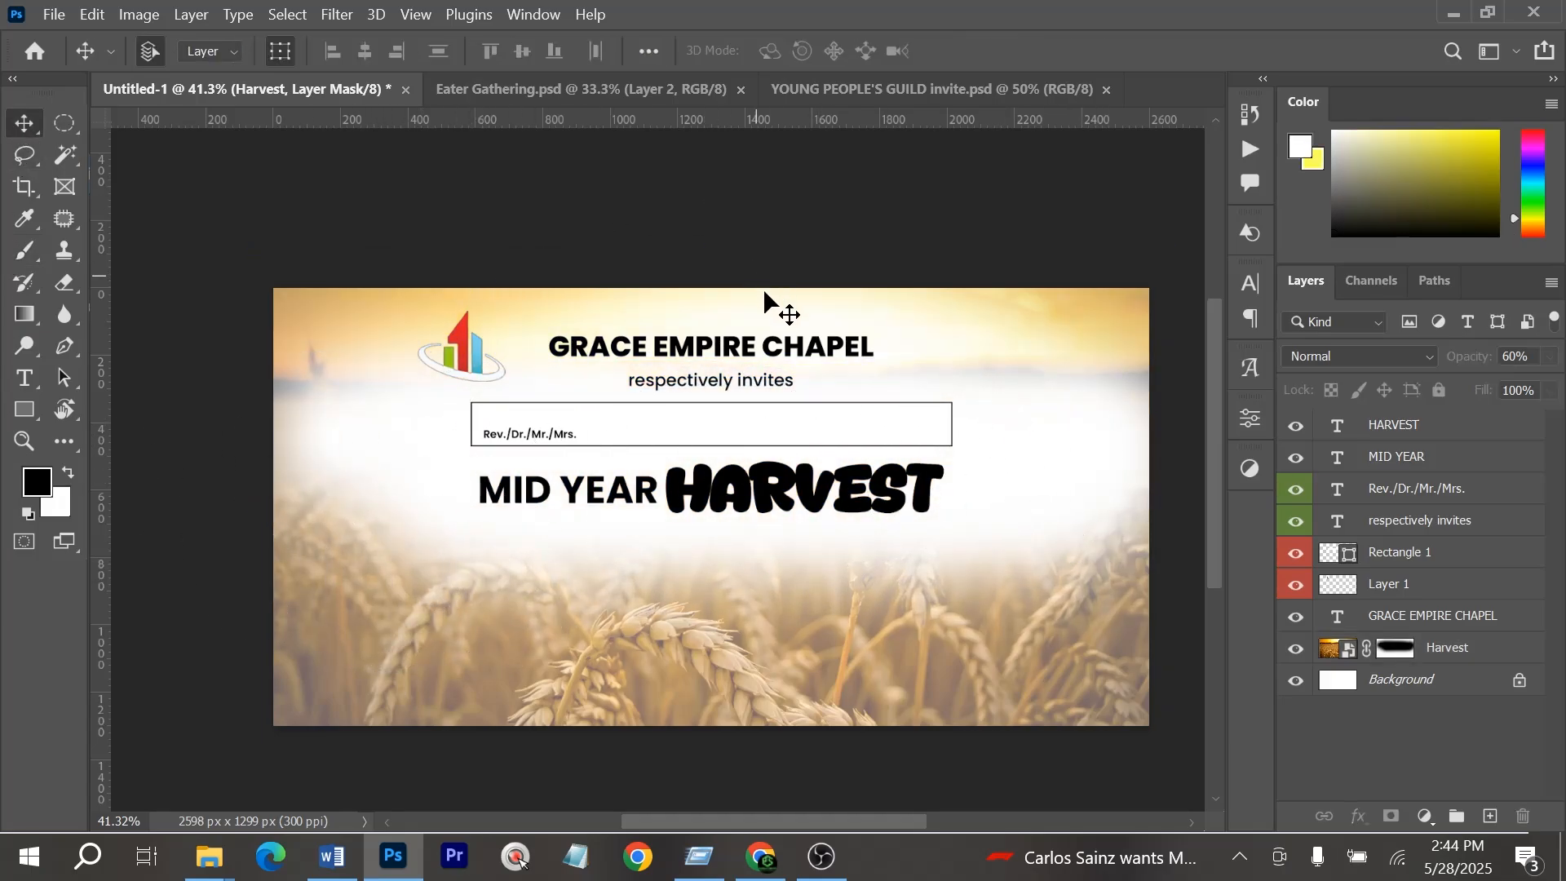
Add a bright-to-dark red Gradient Overlay to the "HARVEST" text
{"action": "left_click", "coordinate": [826, 485]}
{"action": "left_click", "coordinate": [1358, 816]}
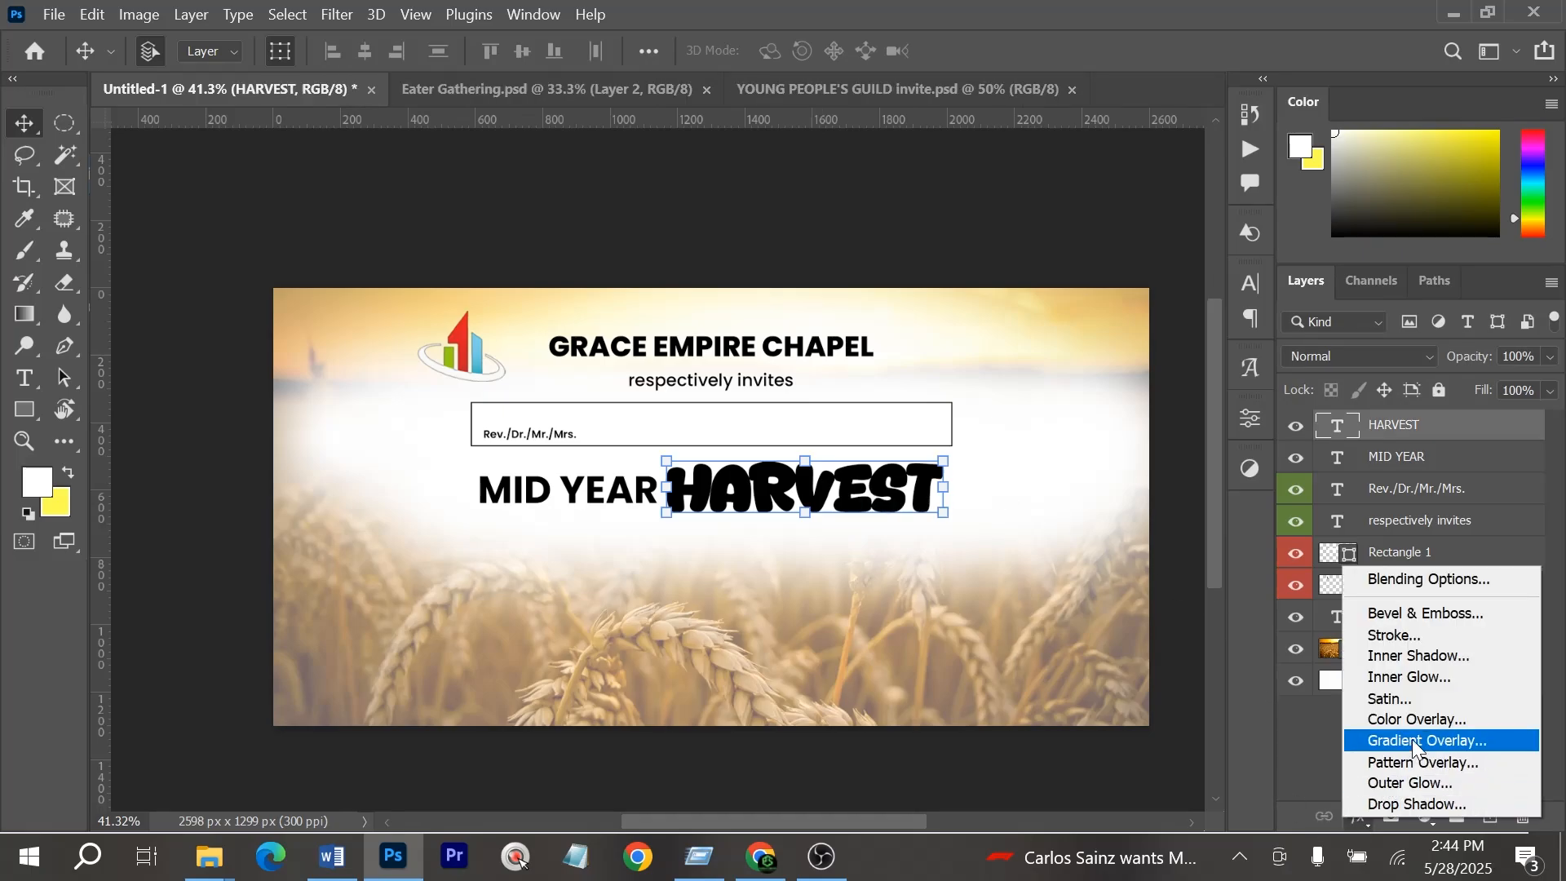
{"action": "left_click", "coordinate": [613, 518]}
{"action": "left_click", "coordinate": [1358, 816]}
{"action": "left_click", "coordinate": [1393, 736]}
Give "HARVEST" a 16 px outside stroke in pale yellow #fff36d and apply the layer style
{"action": "left_click", "coordinate": [1315, 412]}
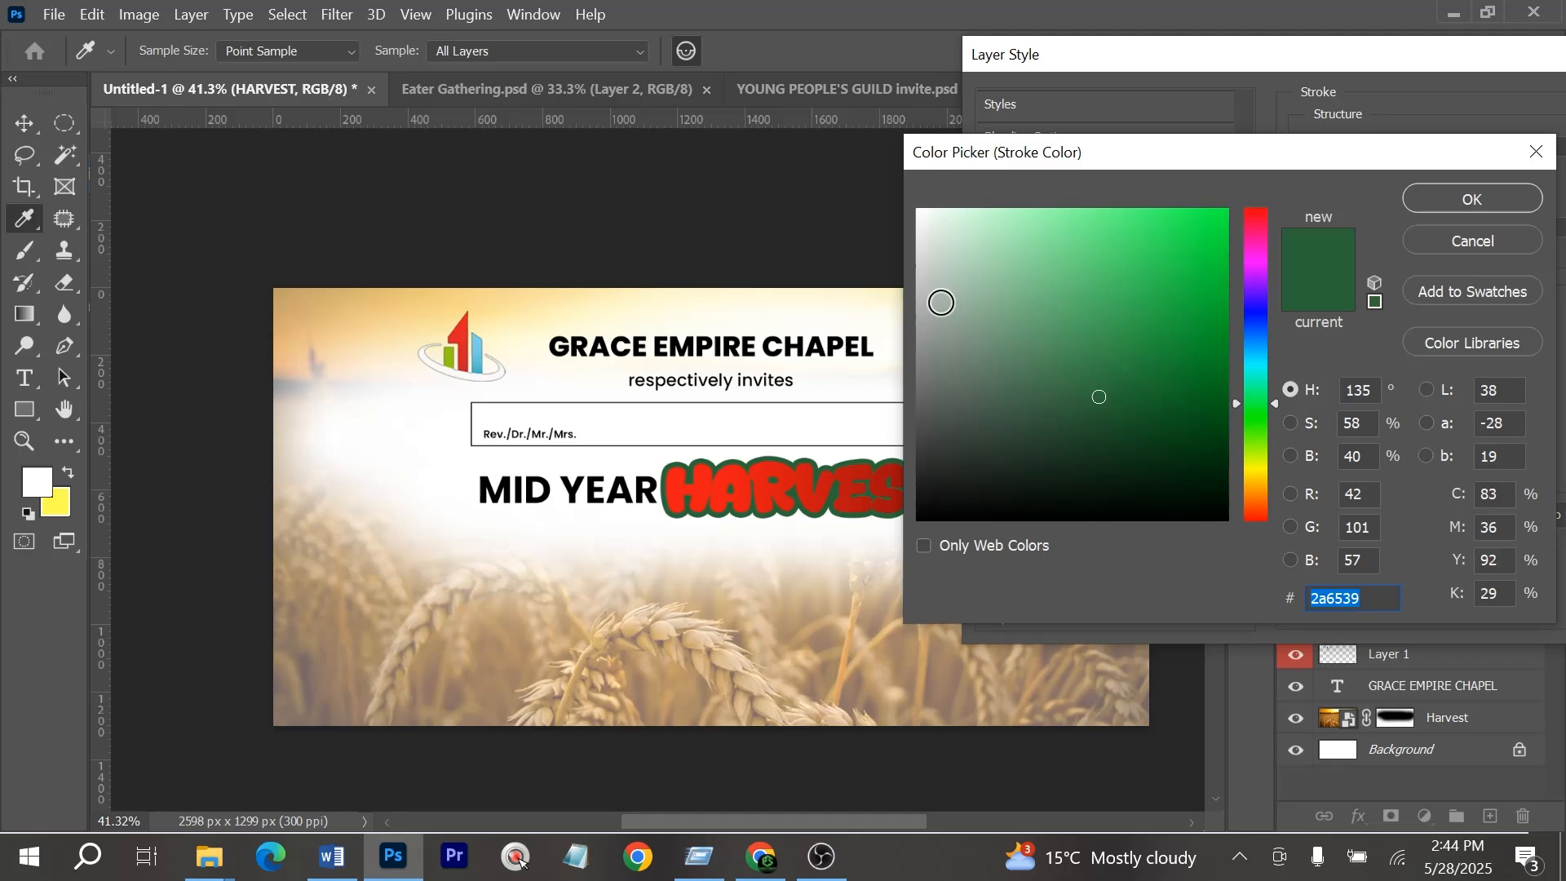
{"action": "left_click", "coordinate": [1257, 471]}
{"action": "left_click_drag", "start_coordinate": [1215, 221], "coordinate": [1274, 195]}
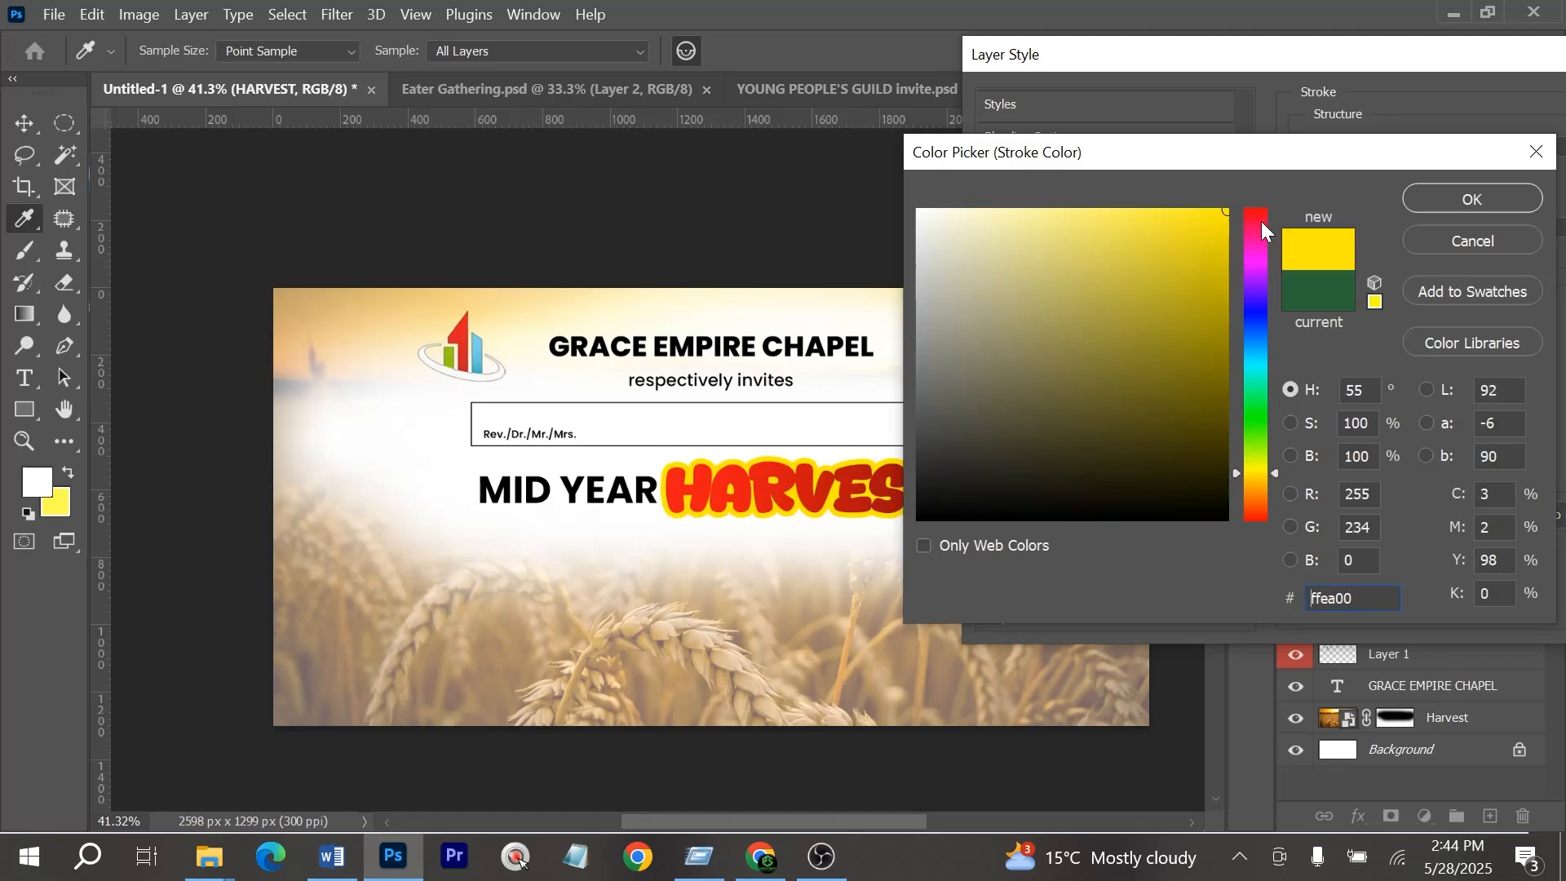
{"action": "left_click", "coordinate": [1458, 194]}
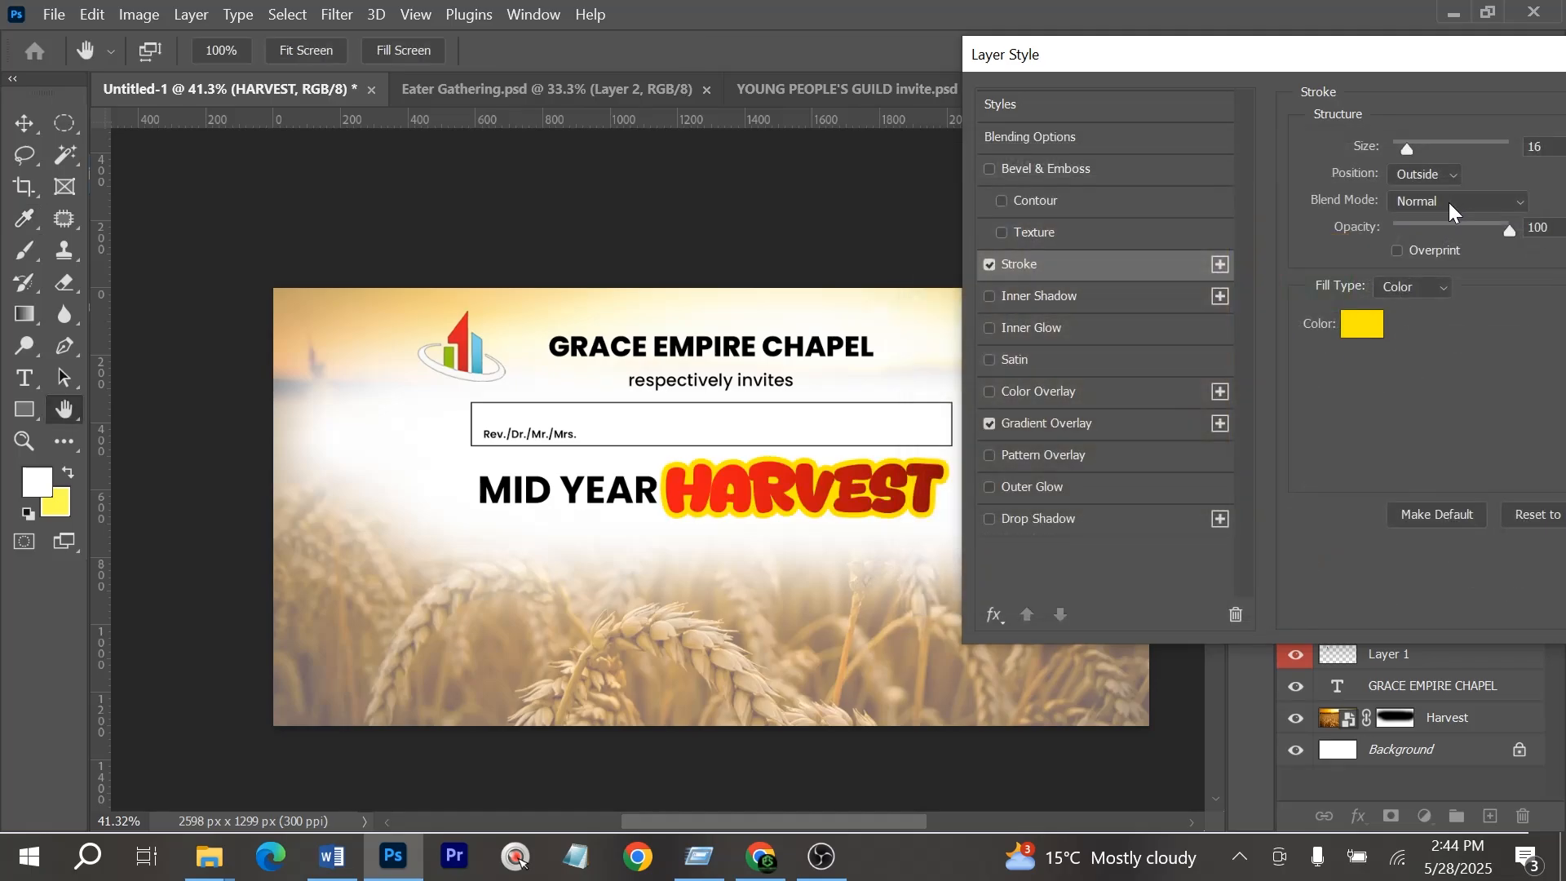
{"action": "left_click", "coordinate": [1363, 326]}
{"action": "left_click_drag", "start_coordinate": [1097, 220], "coordinate": [1097, 152]}
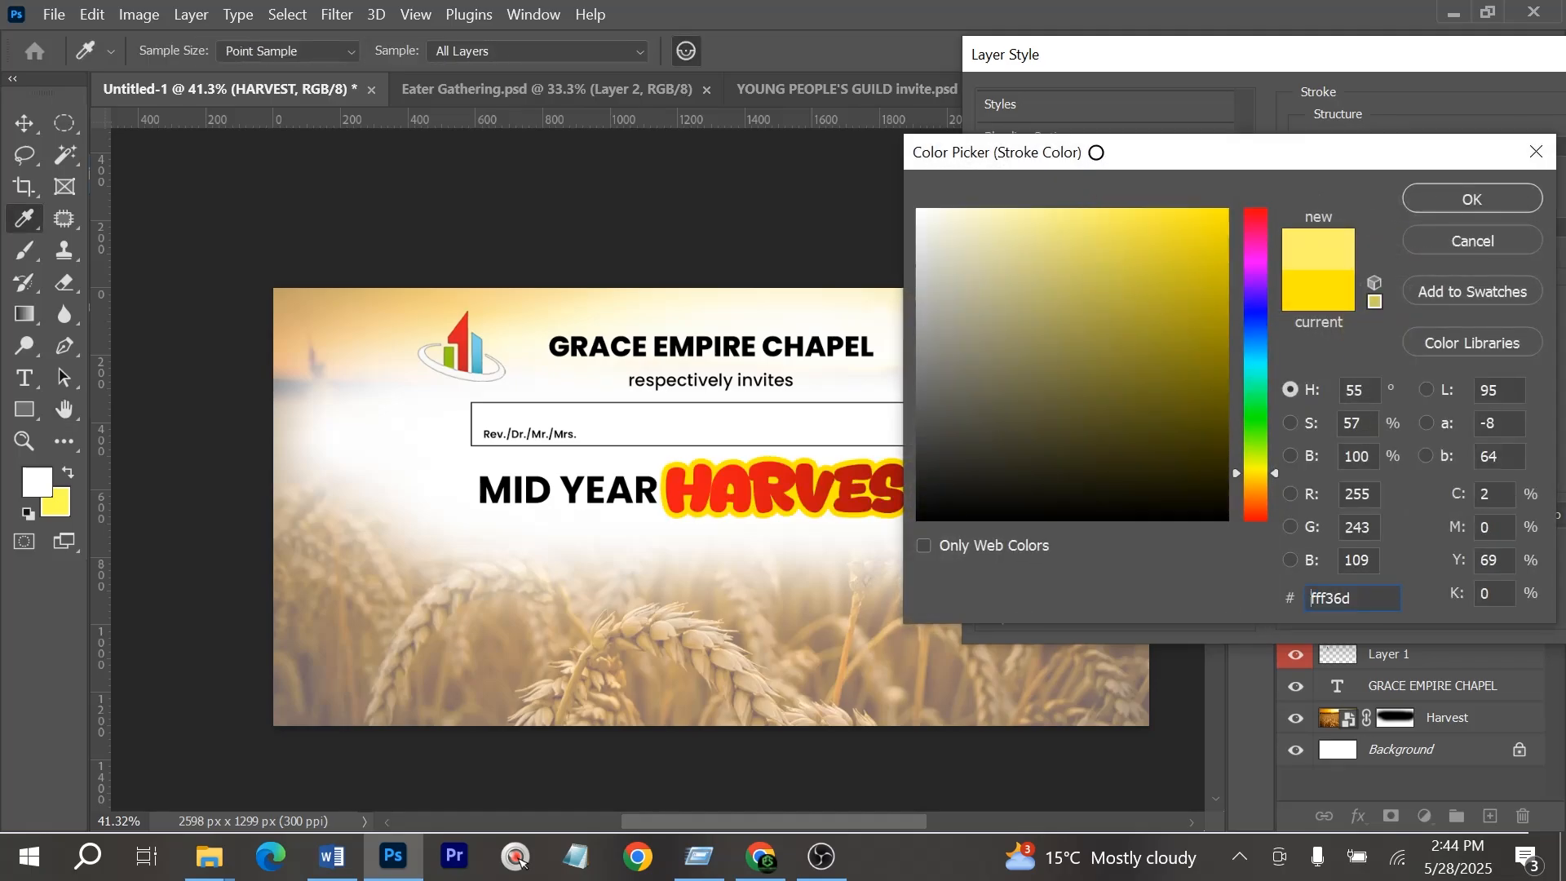
{"action": "left_click", "coordinate": [1468, 199]}
{"action": "key", "text": "Return"}
Recolour the "MID YEAR" text to a dark olive green based on the green bar of the logo
{"action": "left_click", "coordinate": [602, 499]}
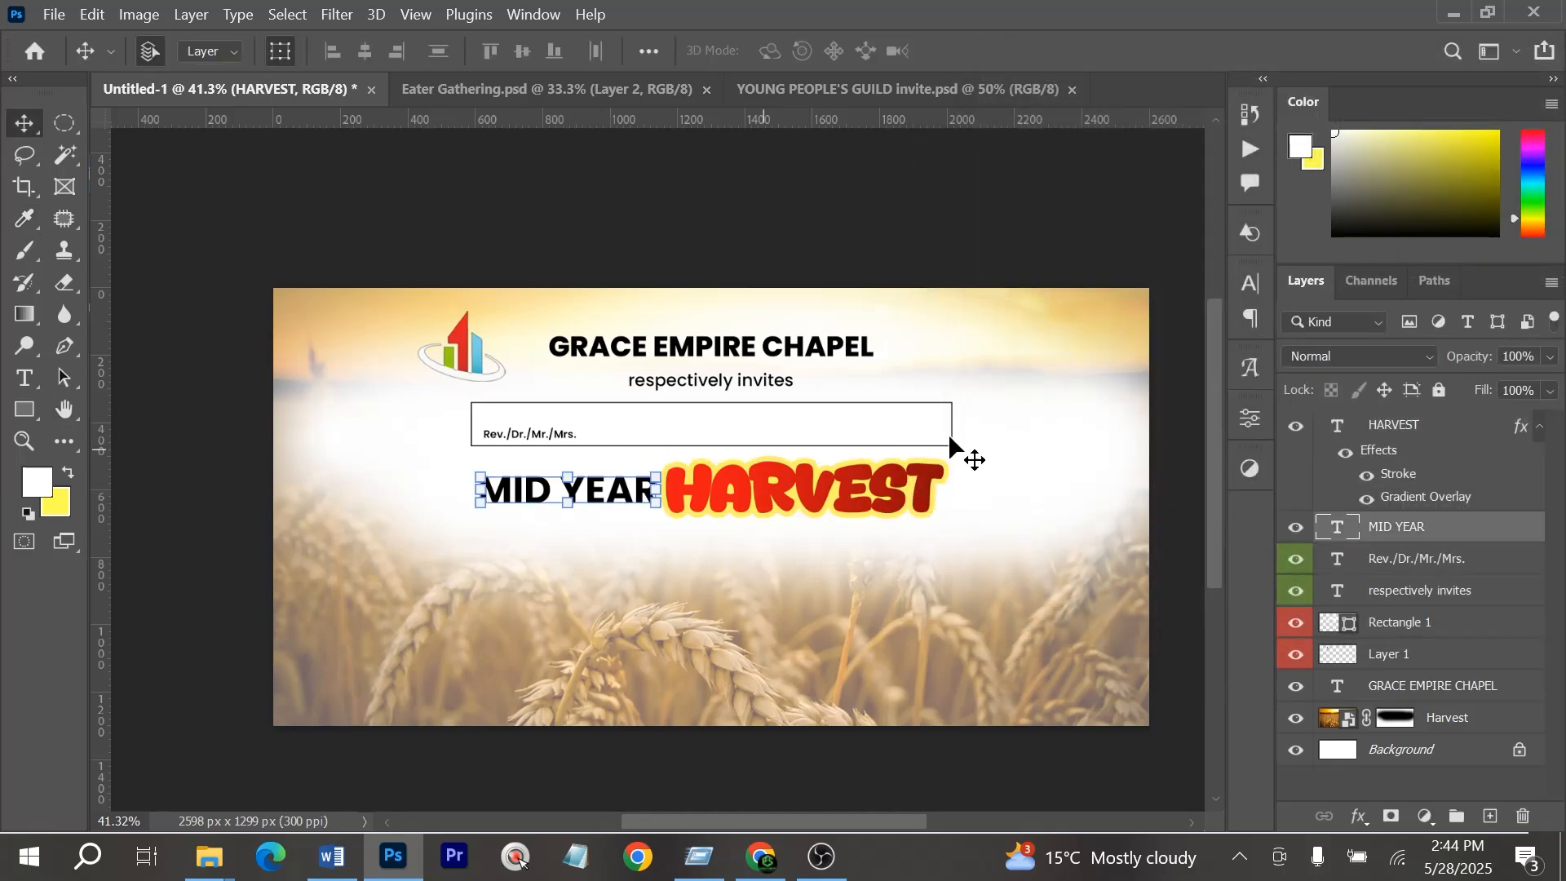
{"action": "left_click", "coordinate": [1250, 284]}
{"action": "left_click", "coordinate": [1183, 427]}
{"action": "left_click", "coordinate": [1256, 313]}
{"action": "left_click", "coordinate": [1209, 334]}
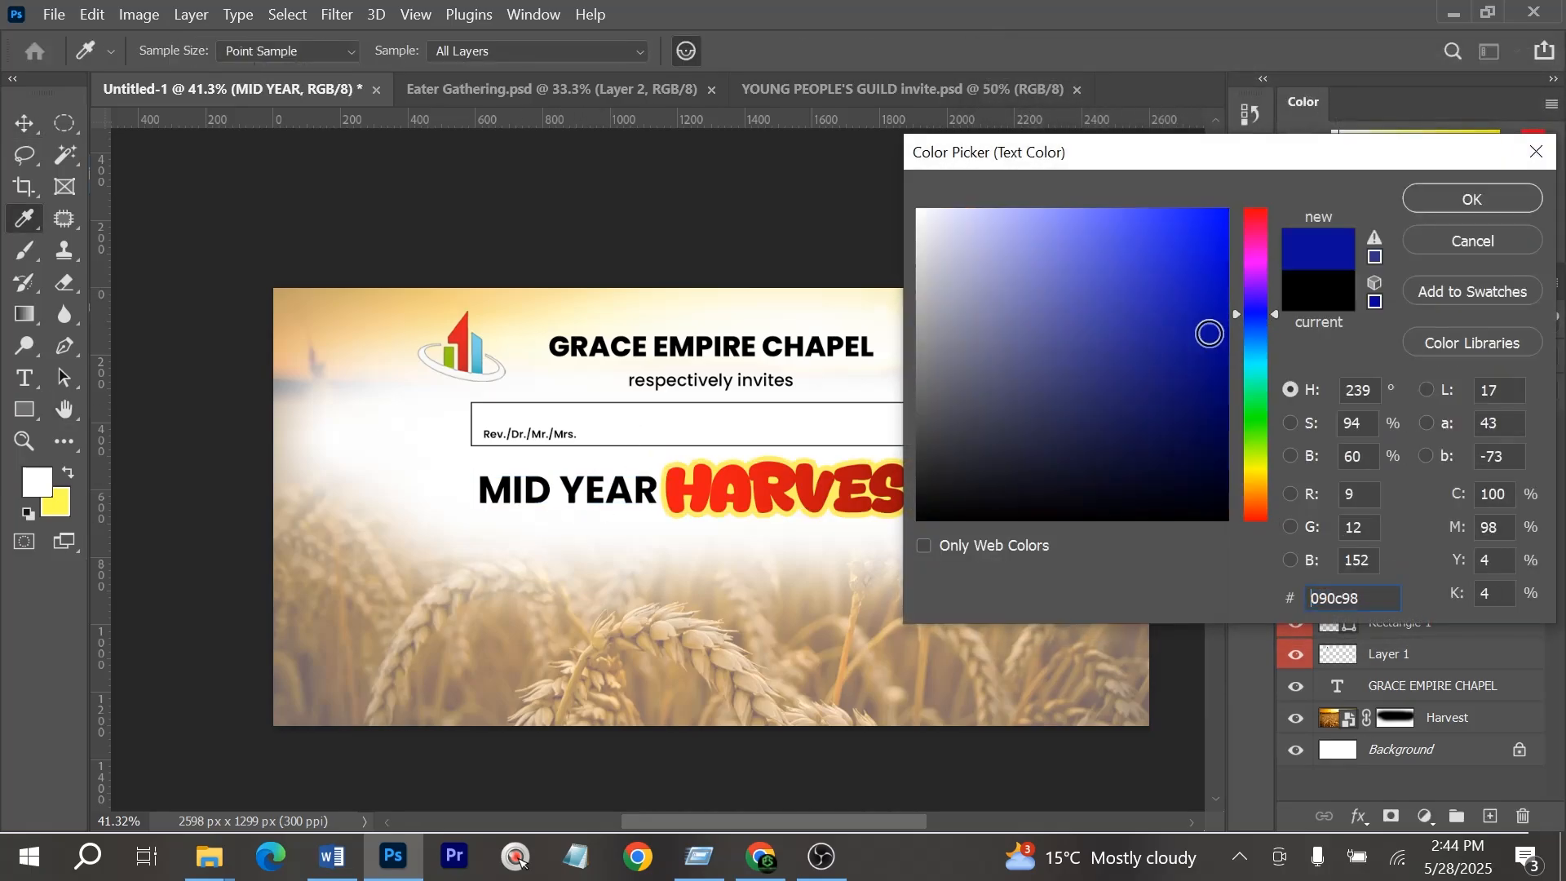
{"action": "left_click_drag", "start_coordinate": [1203, 422], "coordinate": [1213, 461]}
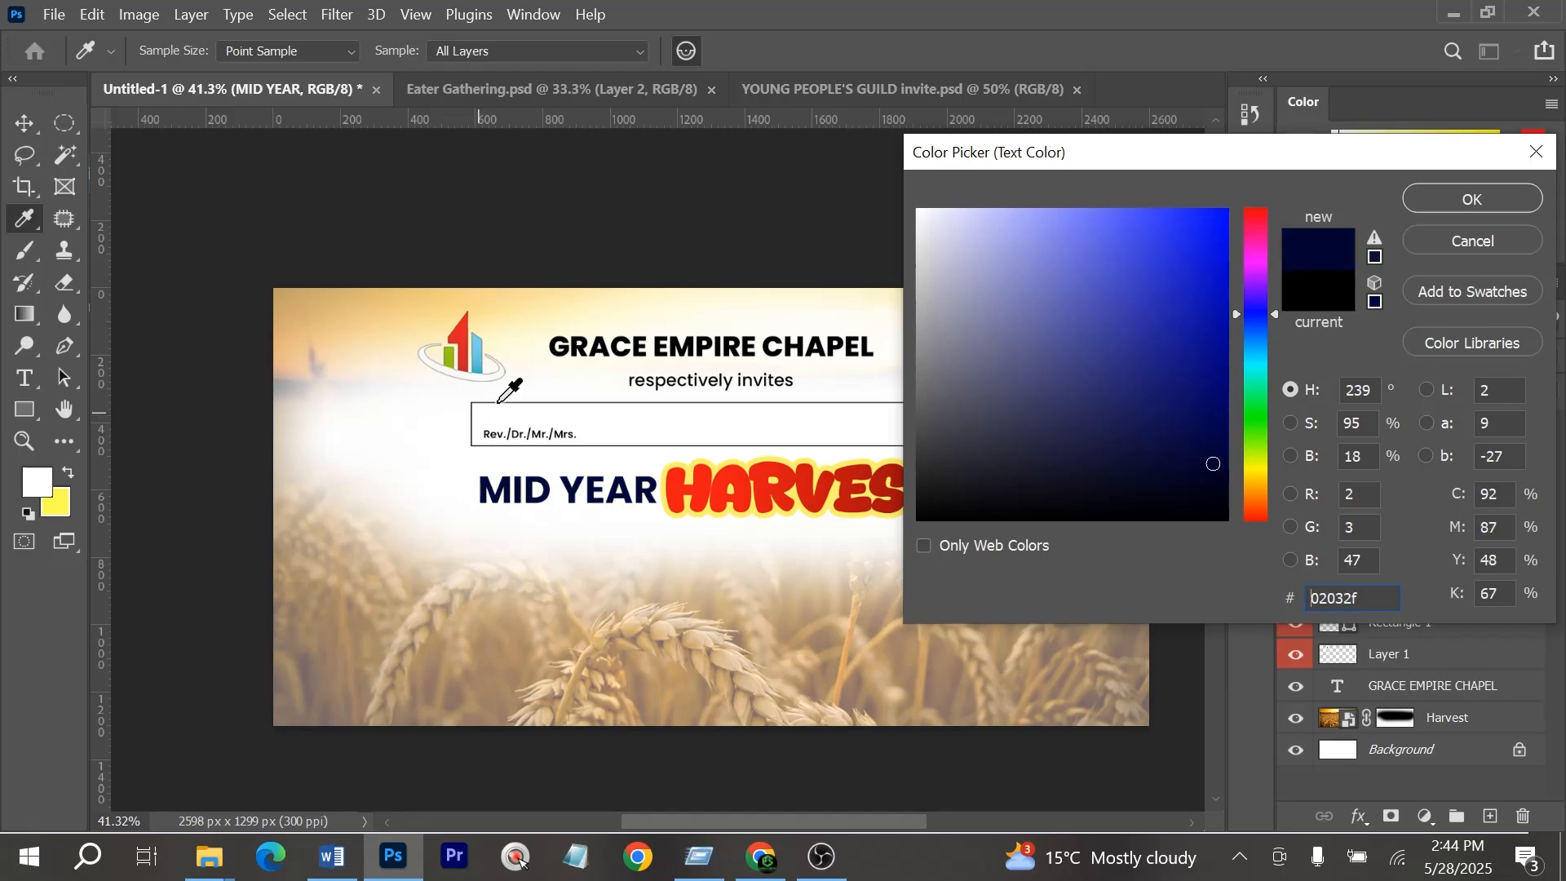
{"action": "left_click", "coordinate": [454, 362]}
{"action": "left_click_drag", "start_coordinate": [1193, 316], "coordinate": [1201, 354]}
{"action": "left_click", "coordinate": [1459, 202]}
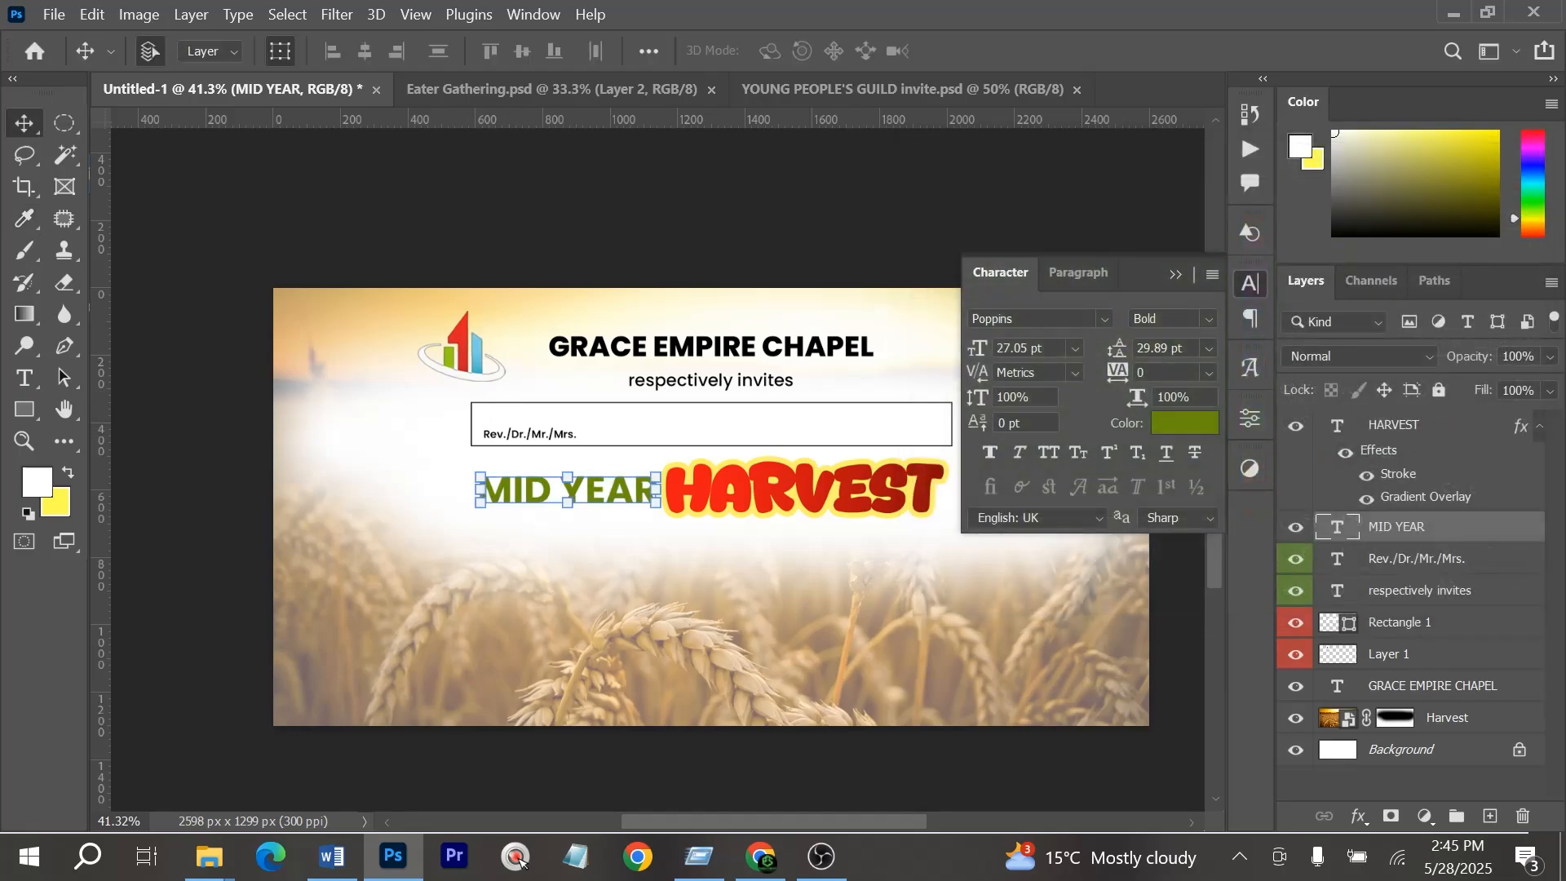
{"action": "left_click", "coordinate": [1202, 288]}
{"action": "left_click", "coordinate": [707, 263]}
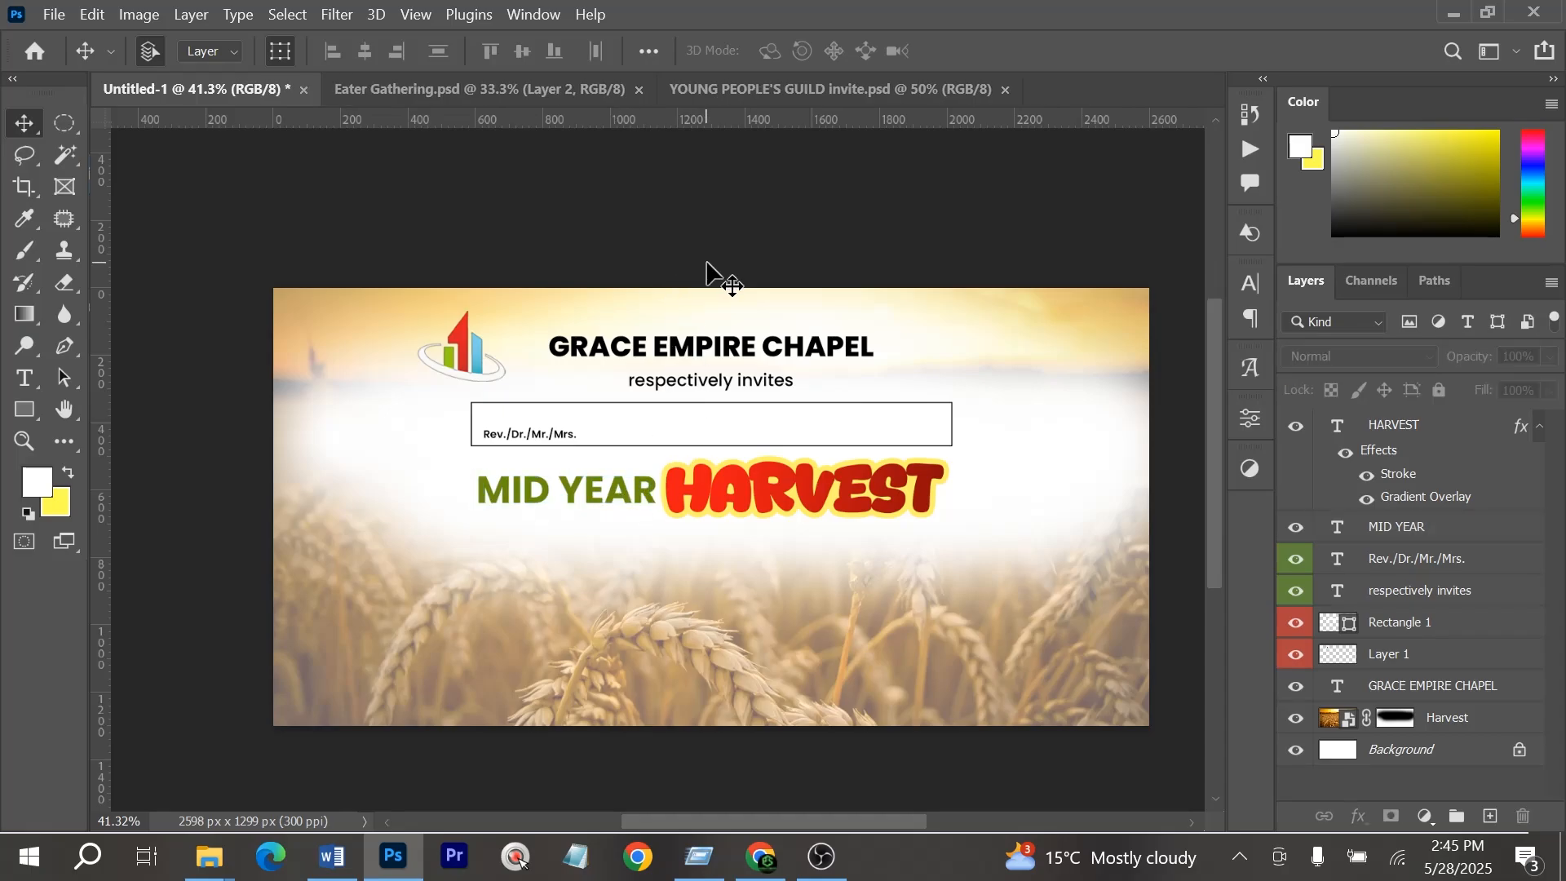
Switch to the client's WhatsApp chat in Chrome, copy "IN AID OF ACQUIRING CHURCH INSTRUMENTS" and return to Photoshop
{"action": "scroll", "coordinate": [815, 384], "scroll_direction": "down", "scroll_amount": 2}
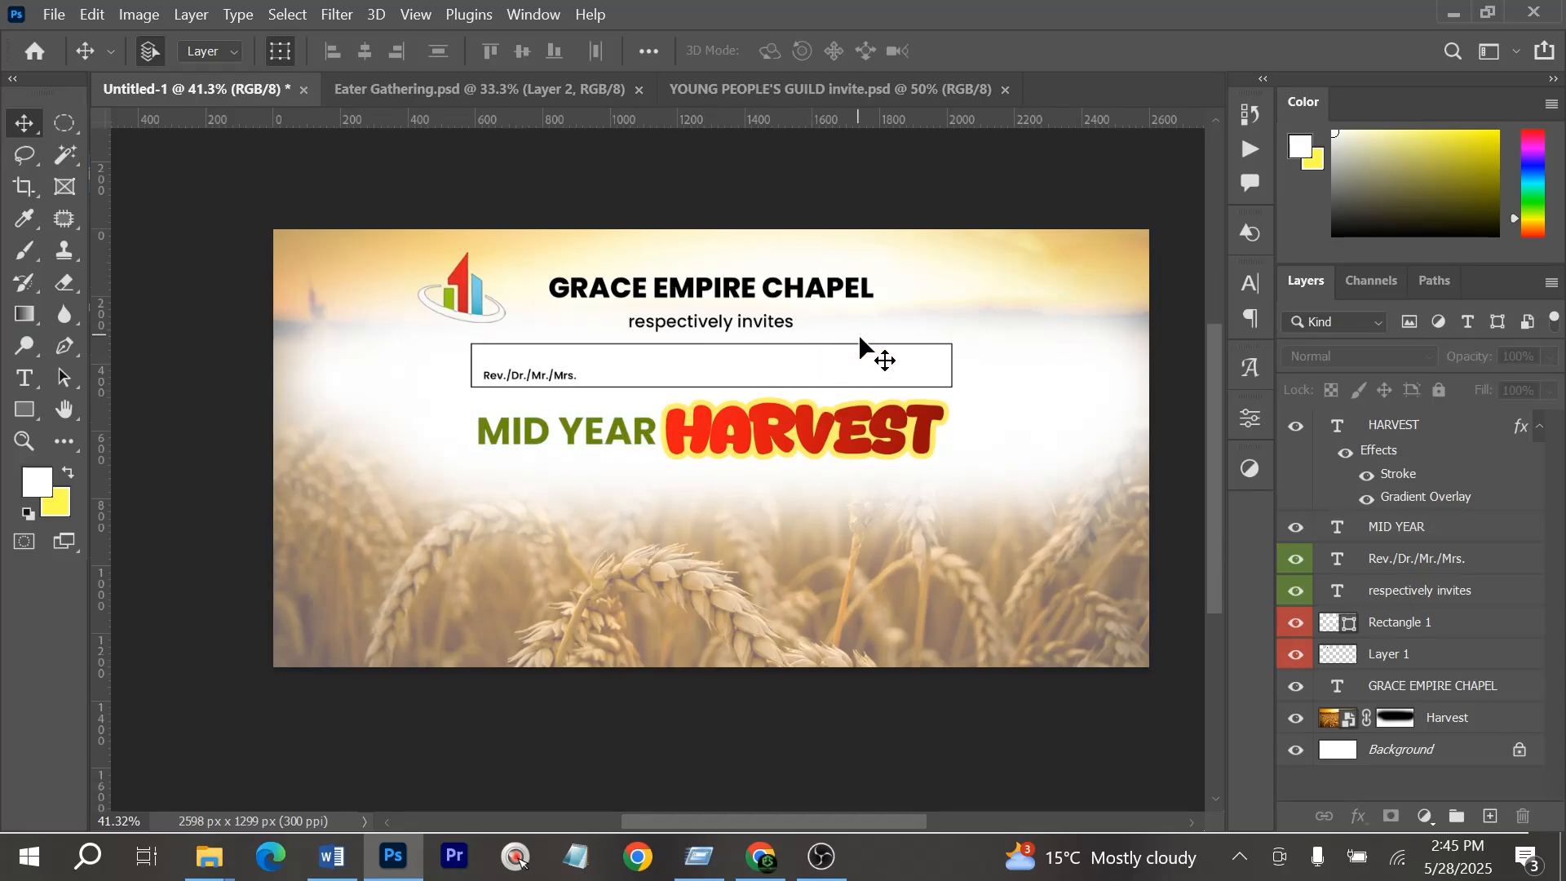
{"action": "scroll", "coordinate": [878, 344], "scroll_direction": "up", "scroll_amount": 1}
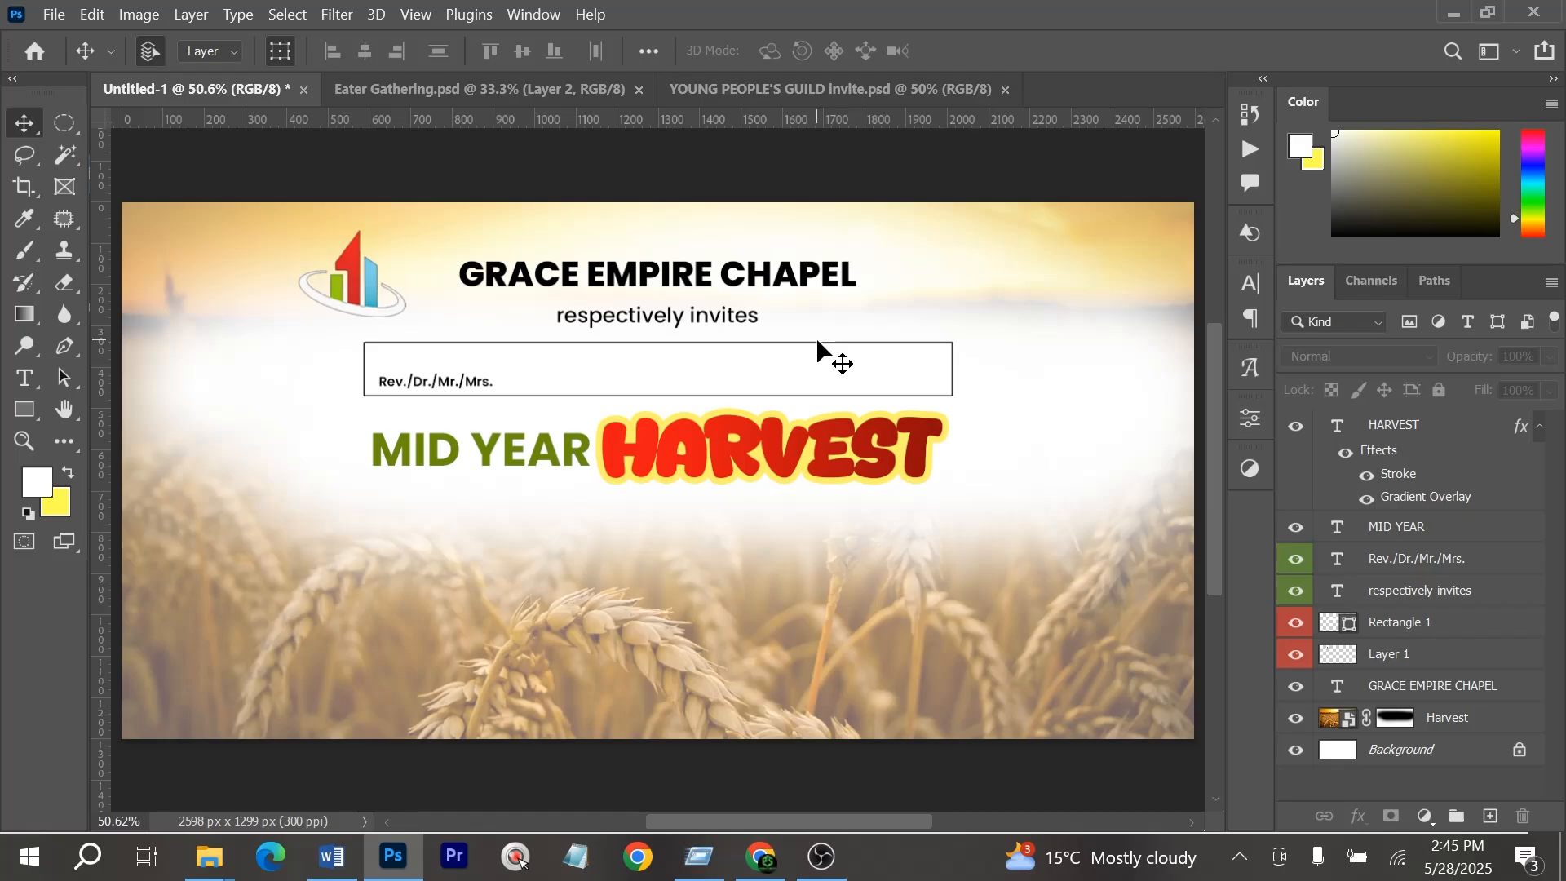
{"action": "scroll", "coordinate": [691, 428], "scroll_direction": "down", "scroll_amount": 2}
{"action": "key", "text": "alt+Tab"}
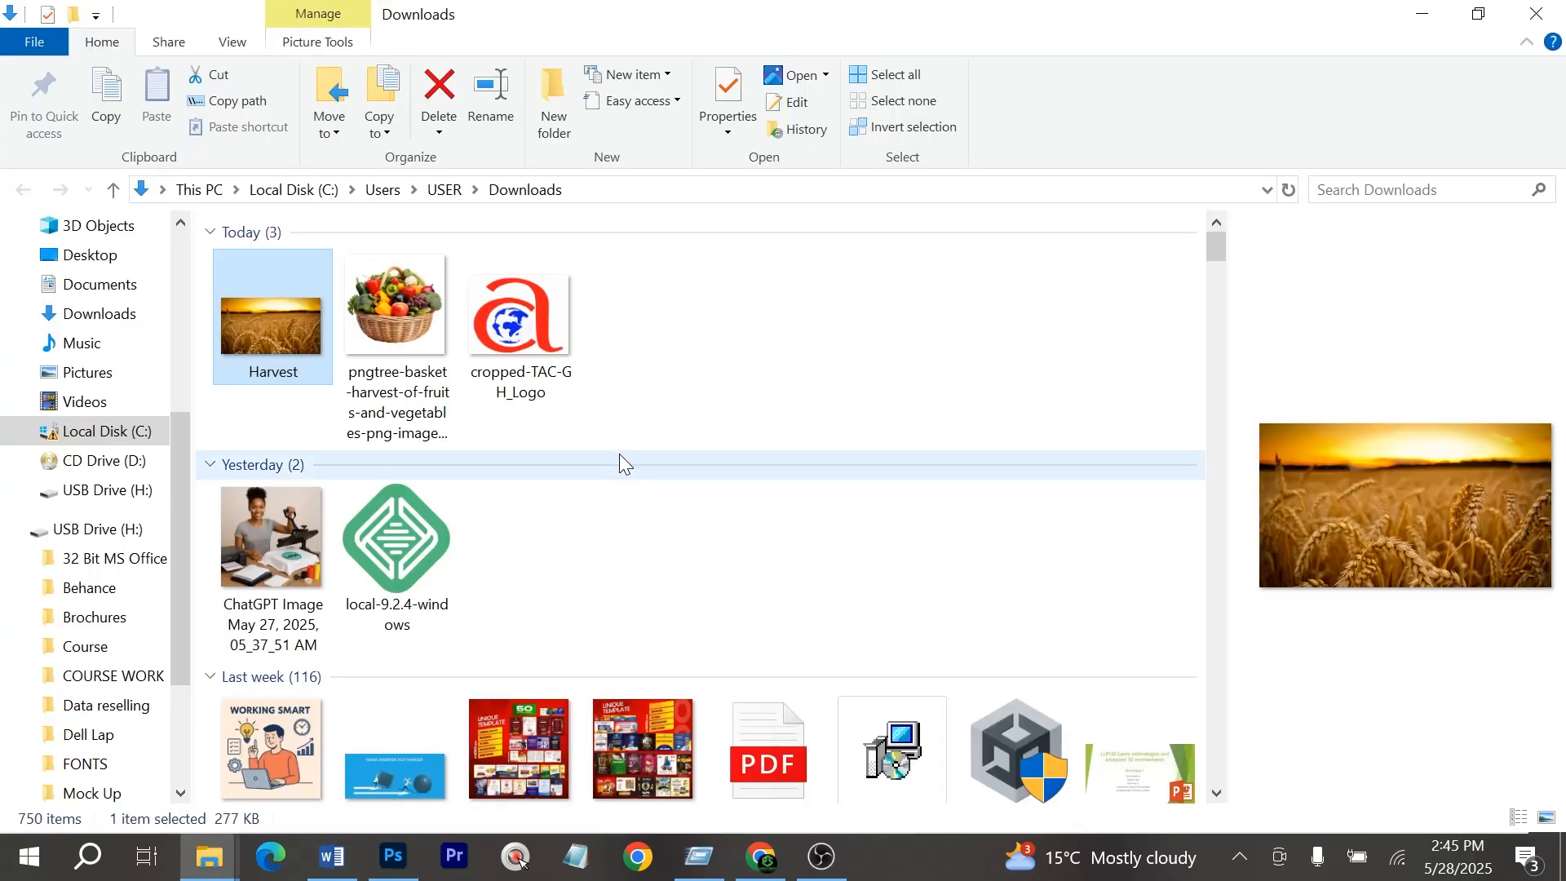
{"action": "key", "text": "alt+Tab"}
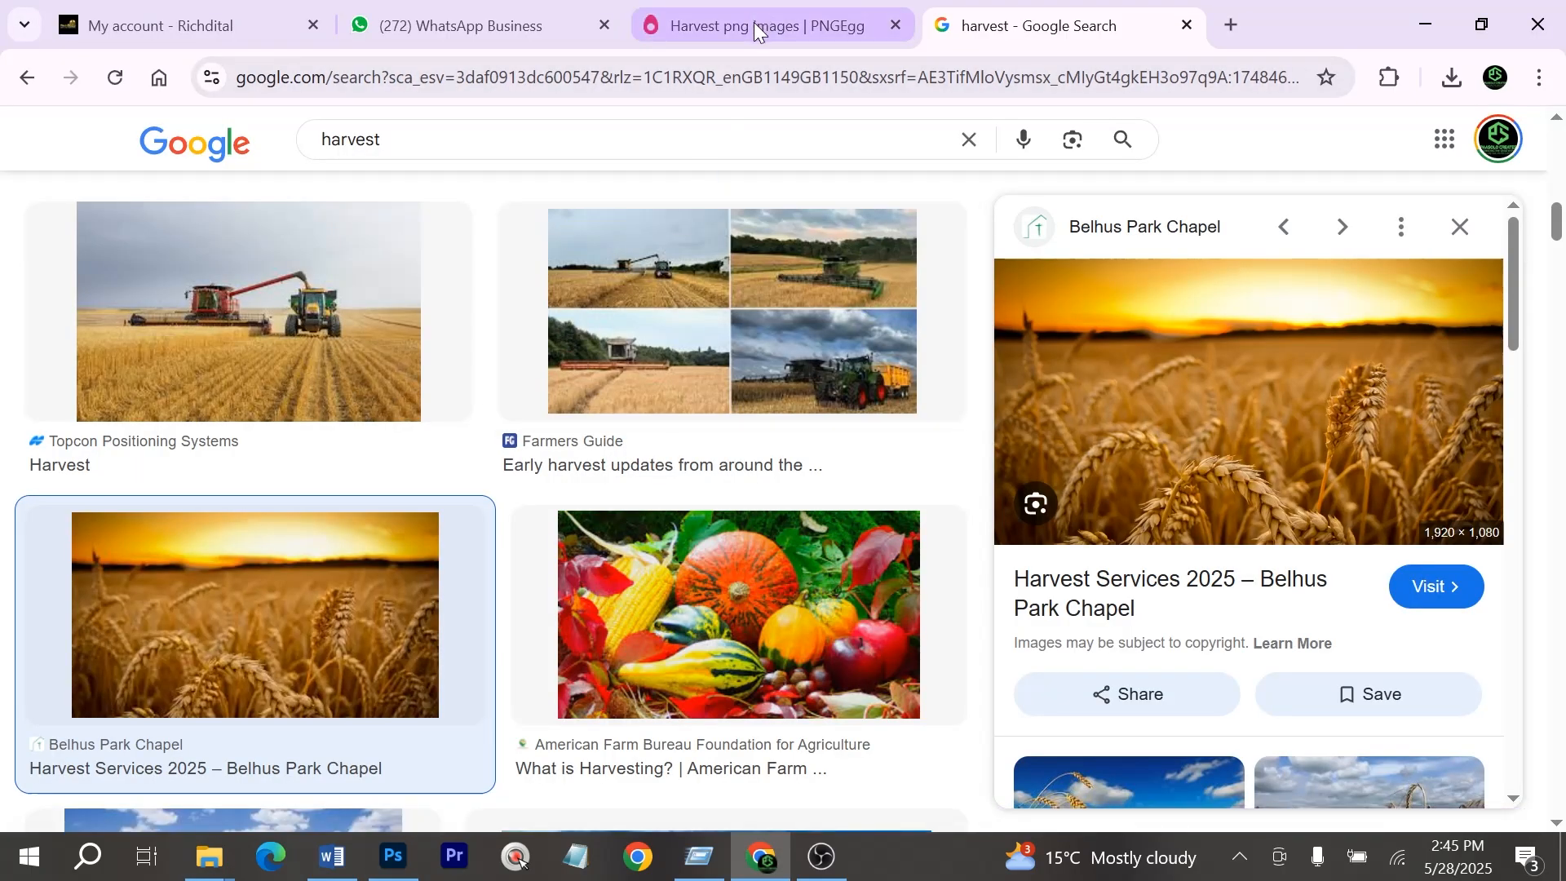
{"action": "left_click", "coordinate": [492, 34]}
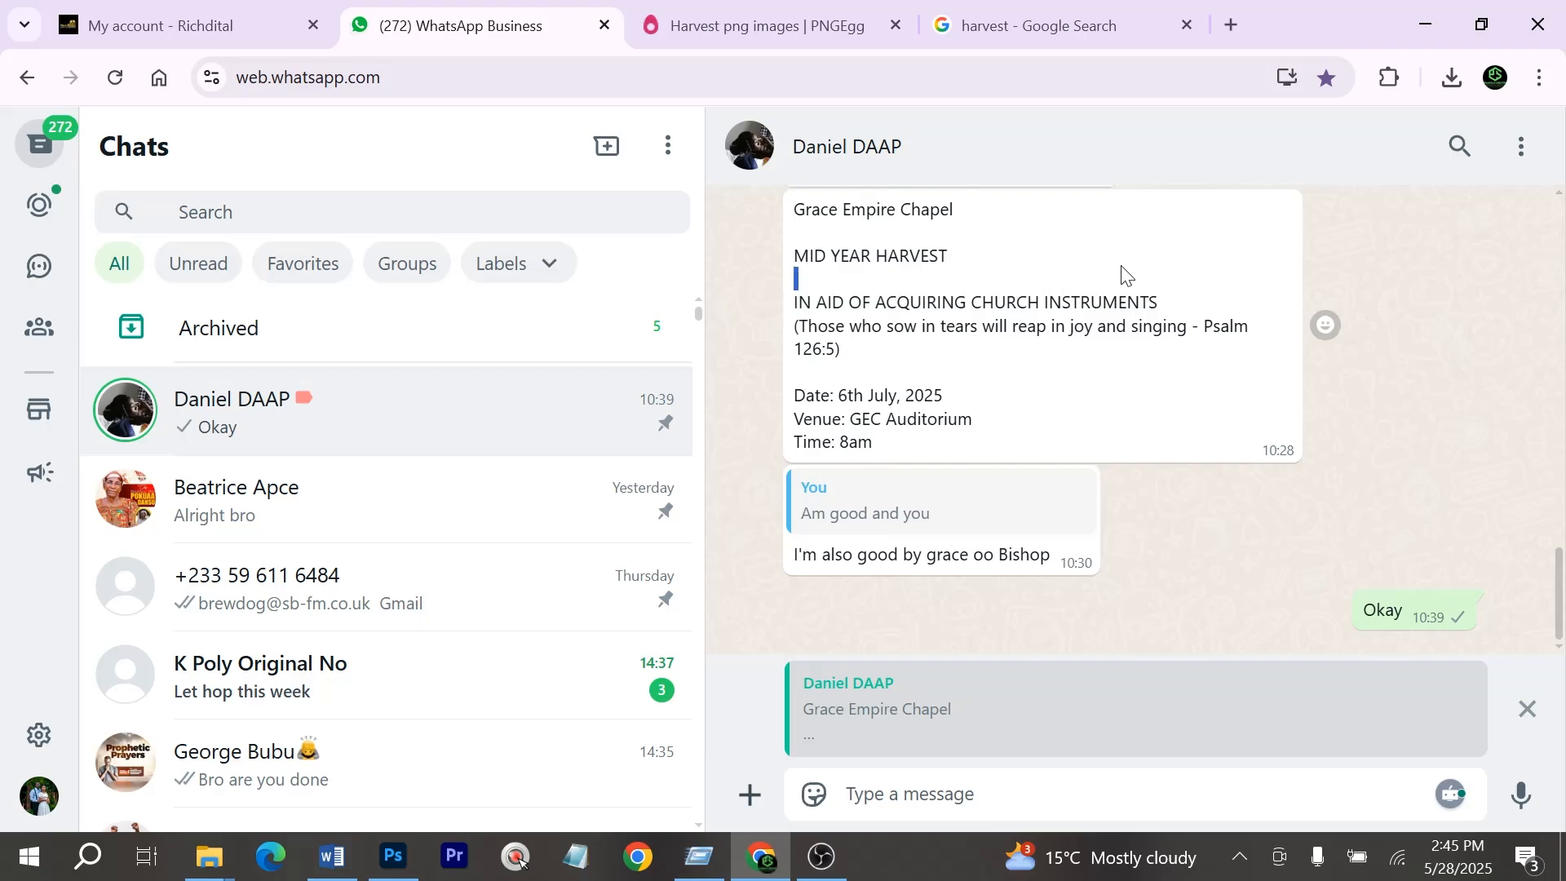
{"action": "left_click_drag", "start_coordinate": [1123, 276], "coordinate": [1162, 306]}
{"action": "key", "text": "ctrl+c"}
{"action": "key", "text": "alt+Tab"}
{"action": "key", "text": "alt+Tab"}
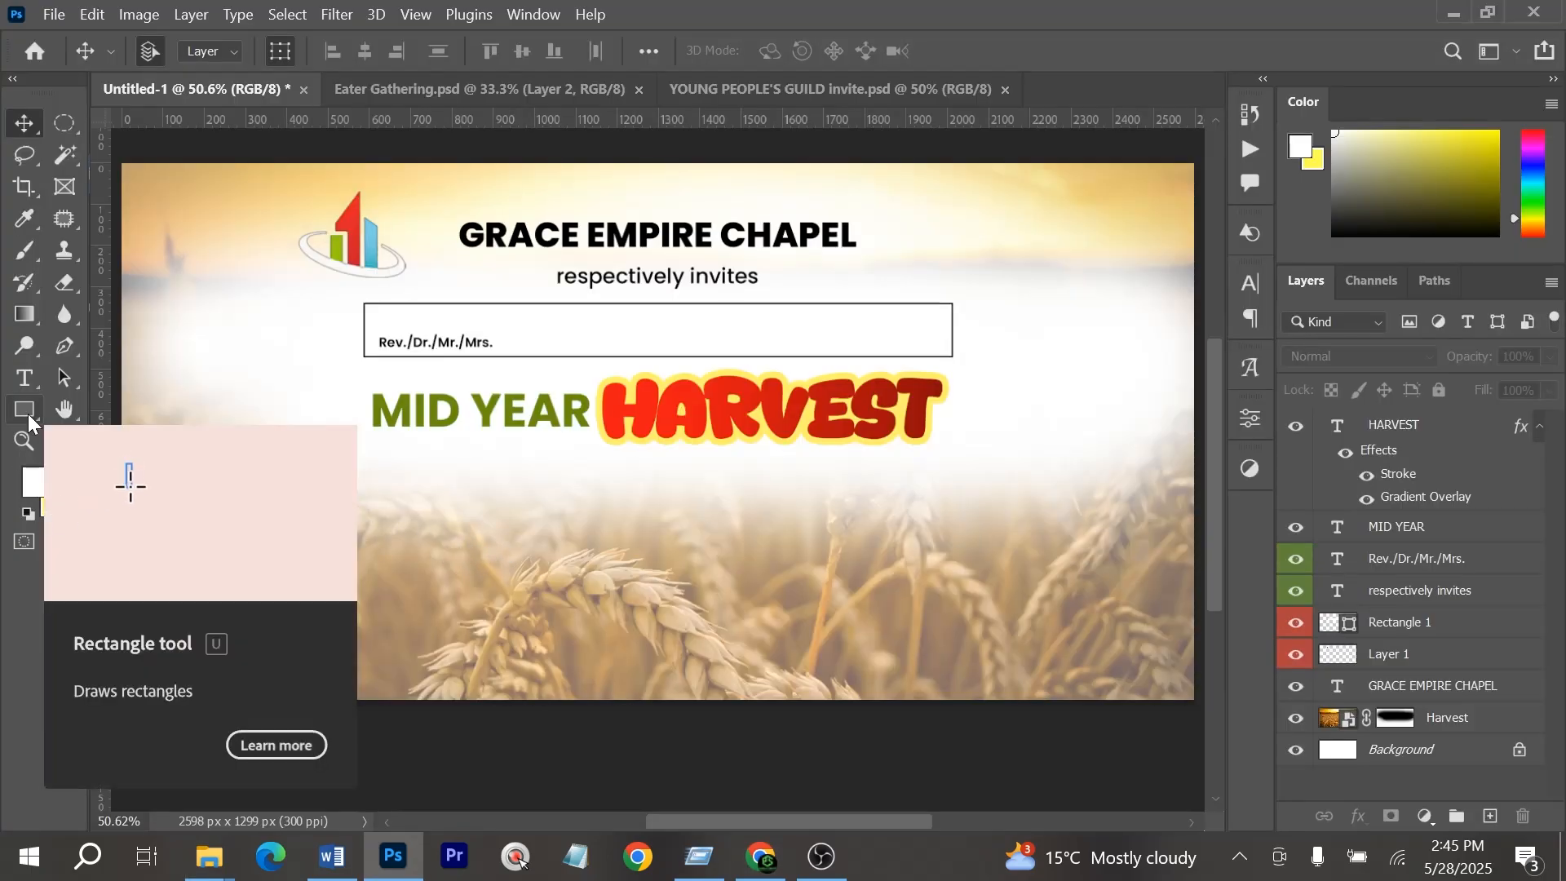
Paste "IN AID OF ACQUIRING CHURCH INSTRUMENTS" as a text line beneath "MID YEAR", colour it black #000000 and centre it horizontally on the canvas
{"action": "left_click", "coordinate": [413, 472]}
{"action": "key", "text": "ctrl+v"}
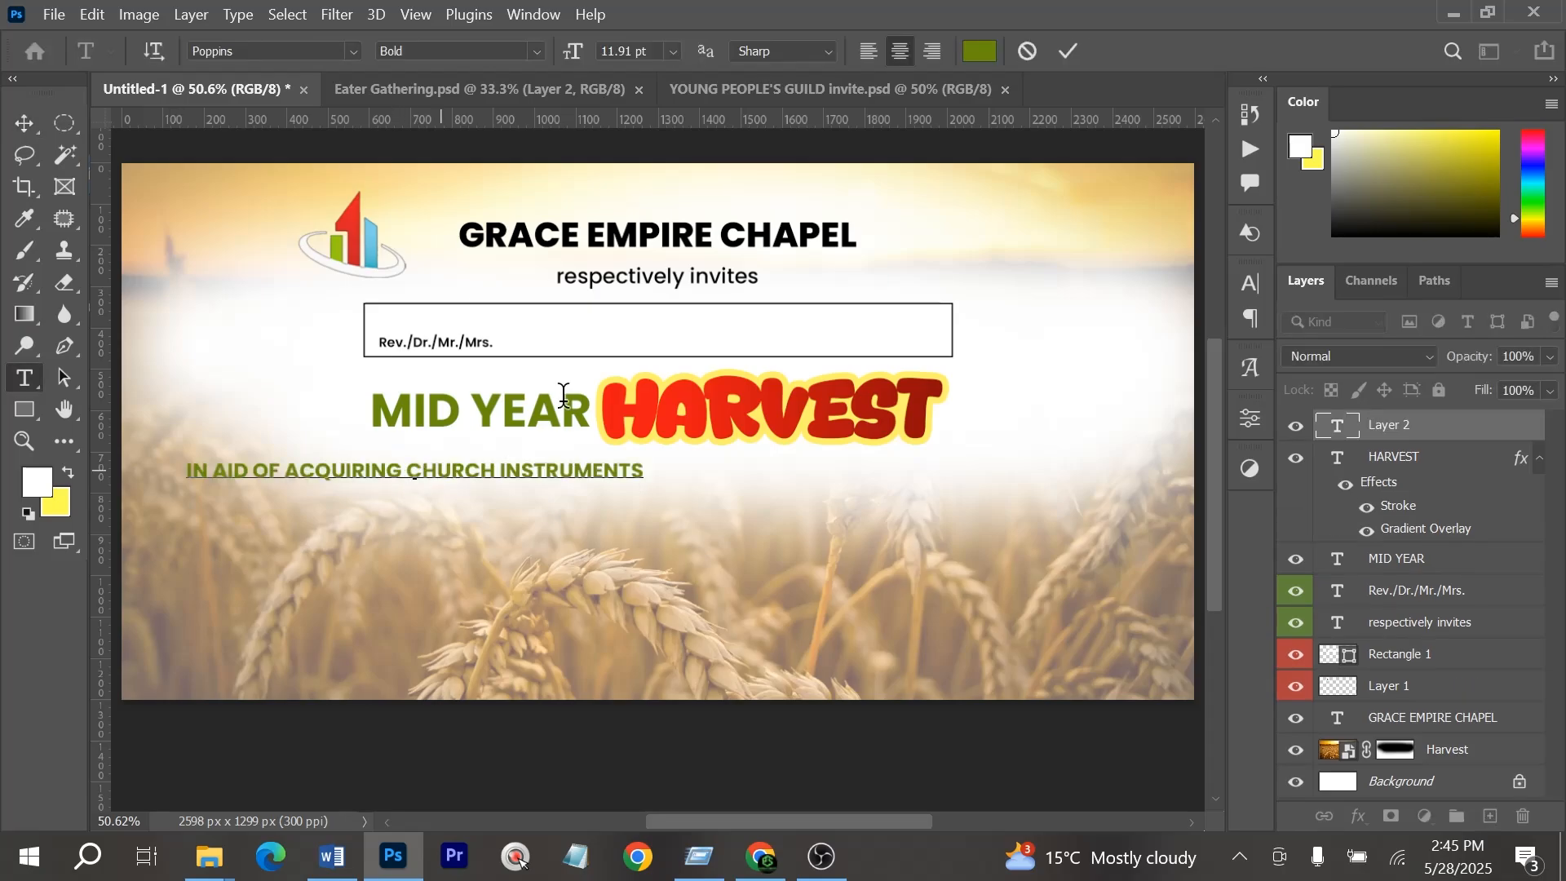
{"action": "key", "text": "ctrl+a"}
{"action": "left_click", "coordinate": [979, 52]}
{"action": "left_click_drag", "start_coordinate": [1012, 374], "coordinate": [846, 643]}
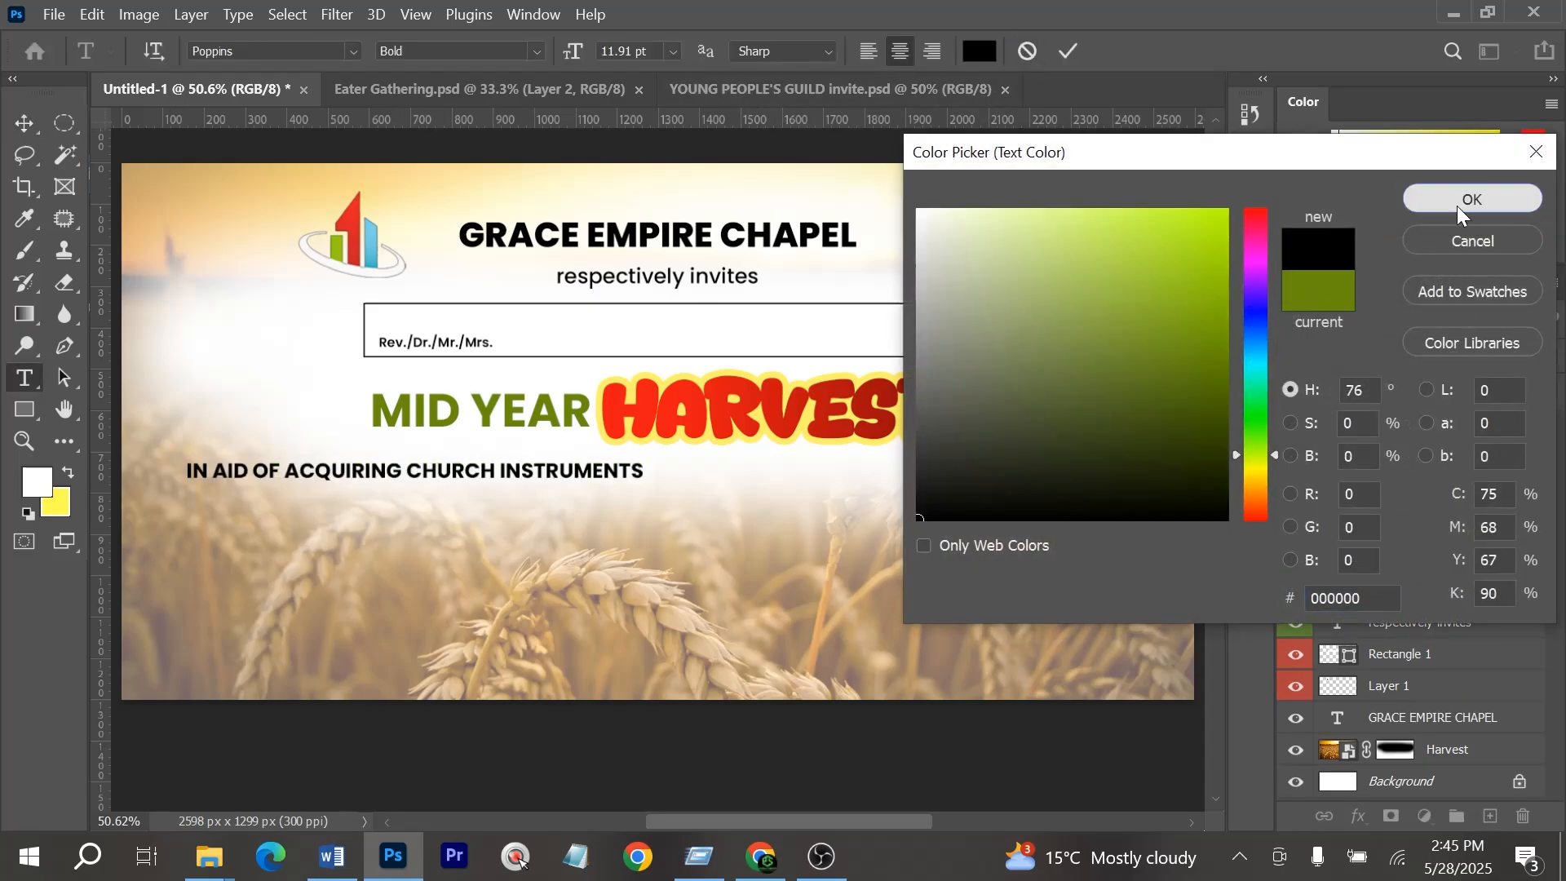
{"action": "left_click", "coordinate": [1462, 207]}
{"action": "left_click", "coordinate": [23, 124]}
{"action": "left_click", "coordinate": [366, 53]}
{"action": "key", "text": "ctrl+d"}
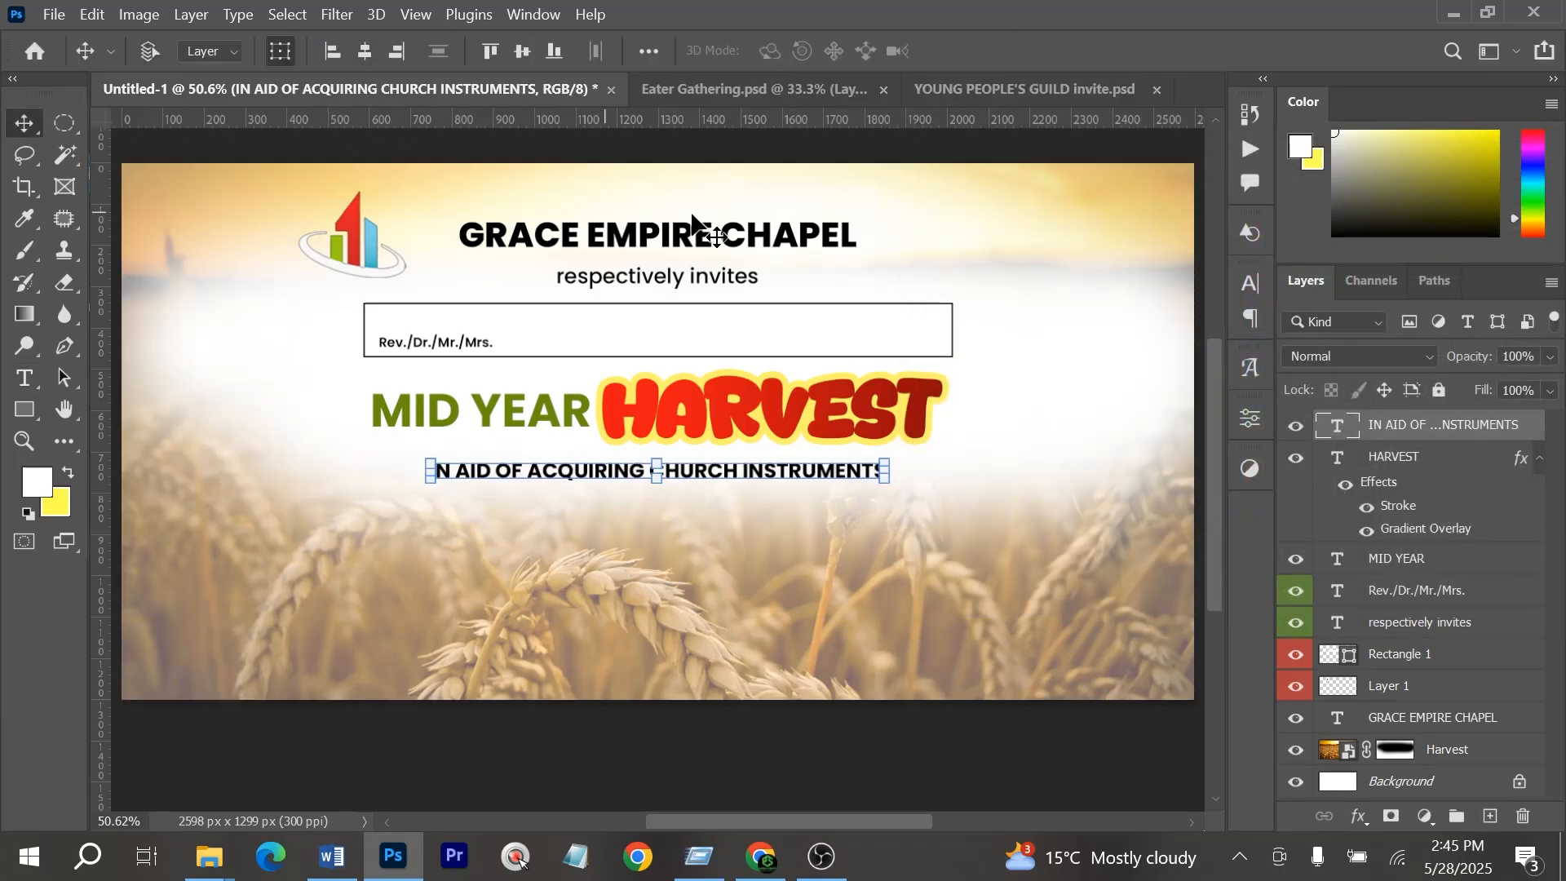
Change the "IN AID OF ACQUIRING CHURCH INSTRUMENTS" line to the Anton font, enlarge it to about 23 pt and move it slightly down
{"action": "left_click", "coordinate": [1250, 286]}
{"action": "left_click", "coordinate": [1105, 318]}
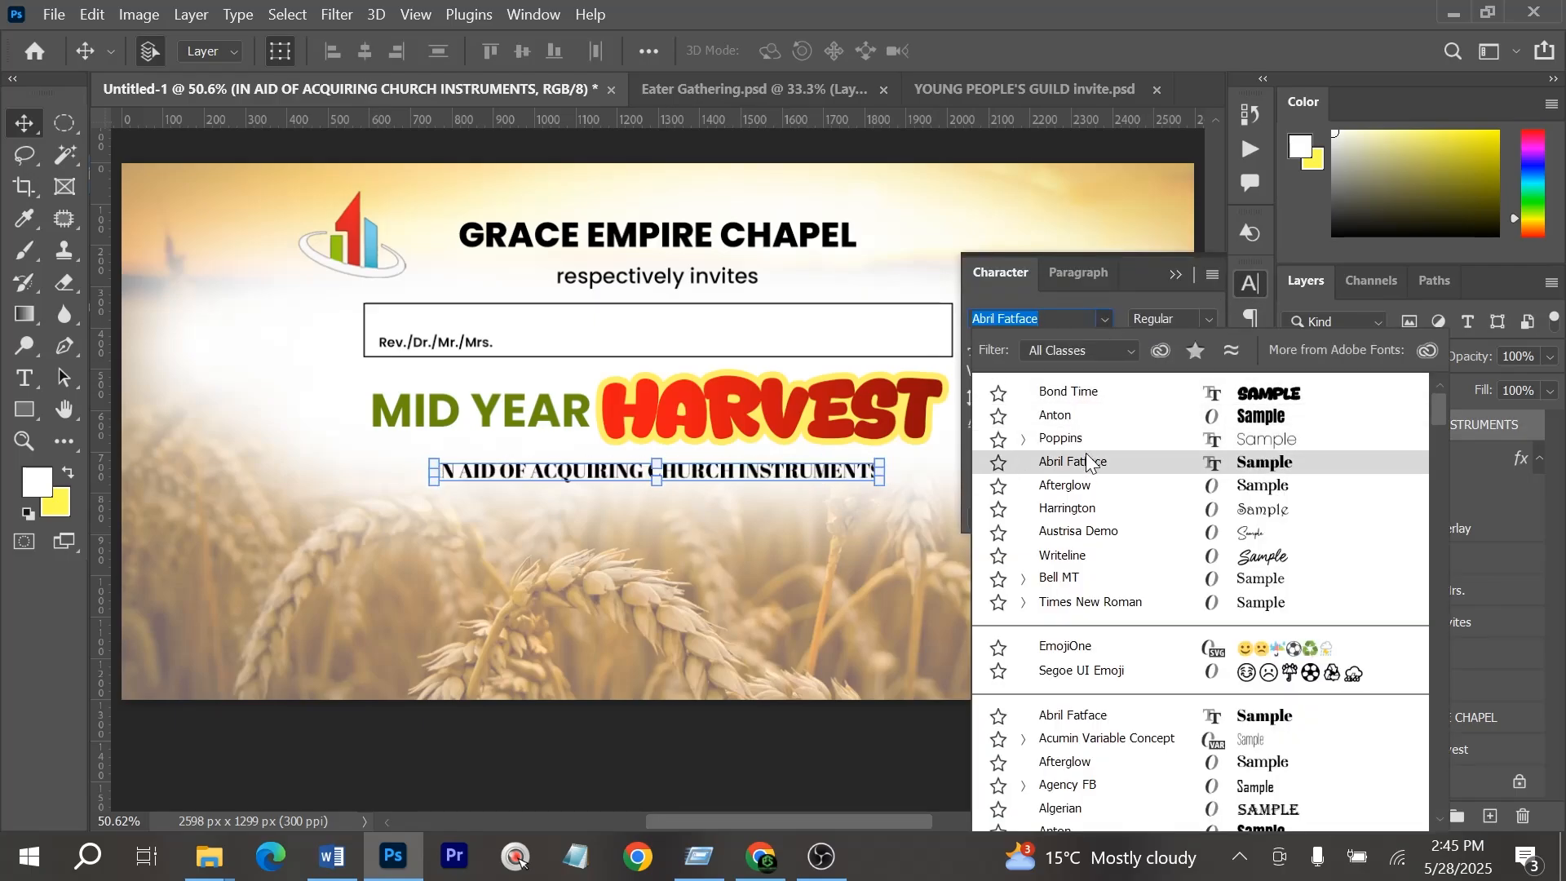
{"action": "left_click", "coordinate": [1087, 416]}
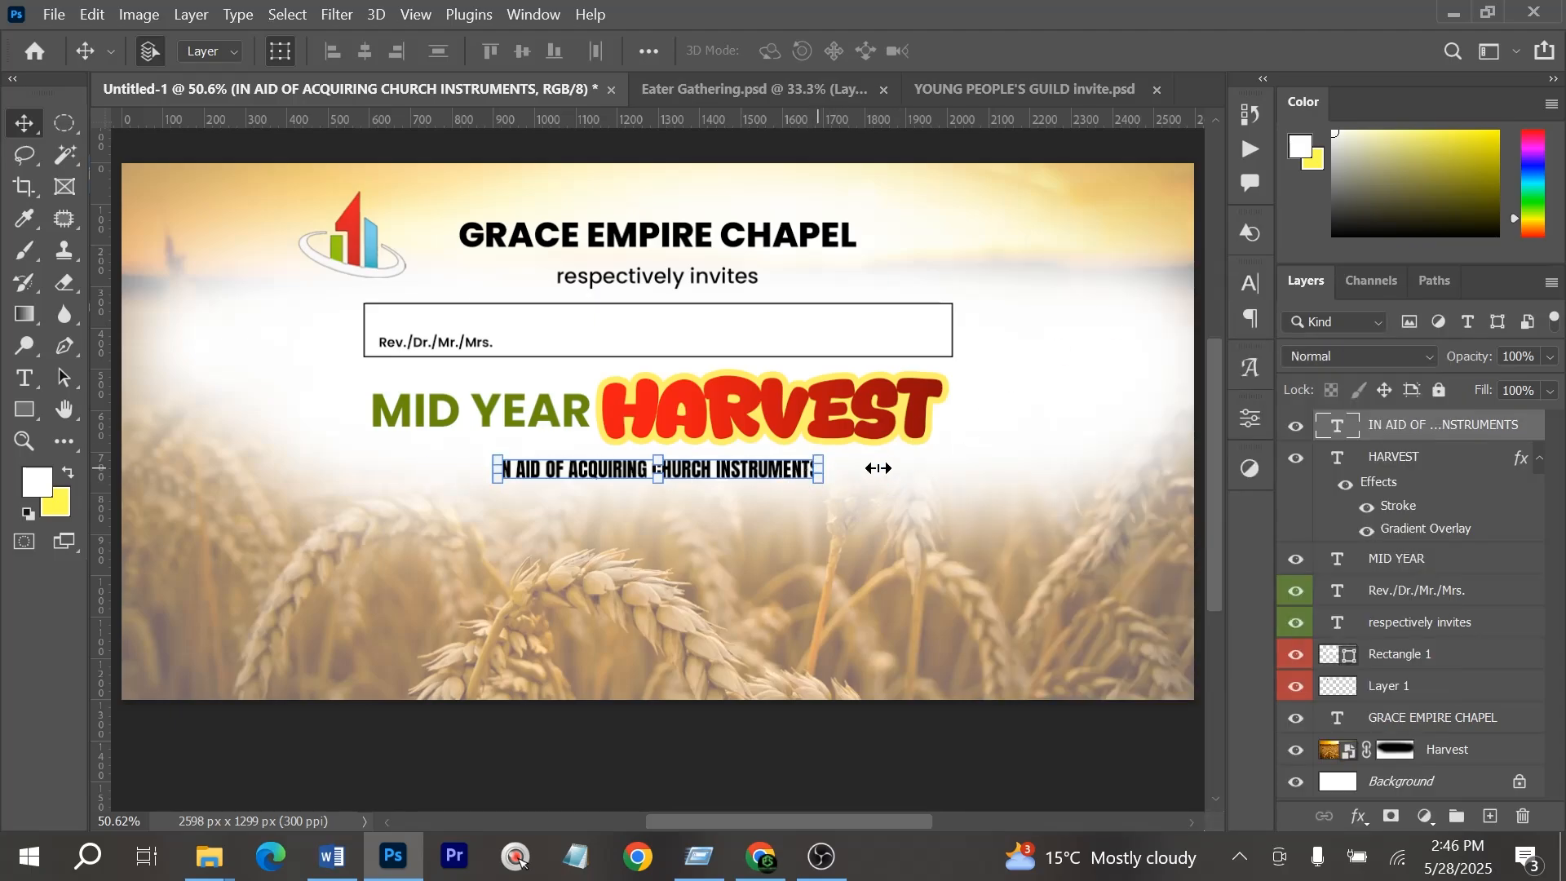
{"action": "left_click_drag", "start_coordinate": [818, 468], "coordinate": [979, 461]}
{"action": "key", "text": "Return"}
{"action": "left_click_drag", "start_coordinate": [701, 472], "coordinate": [699, 497]}
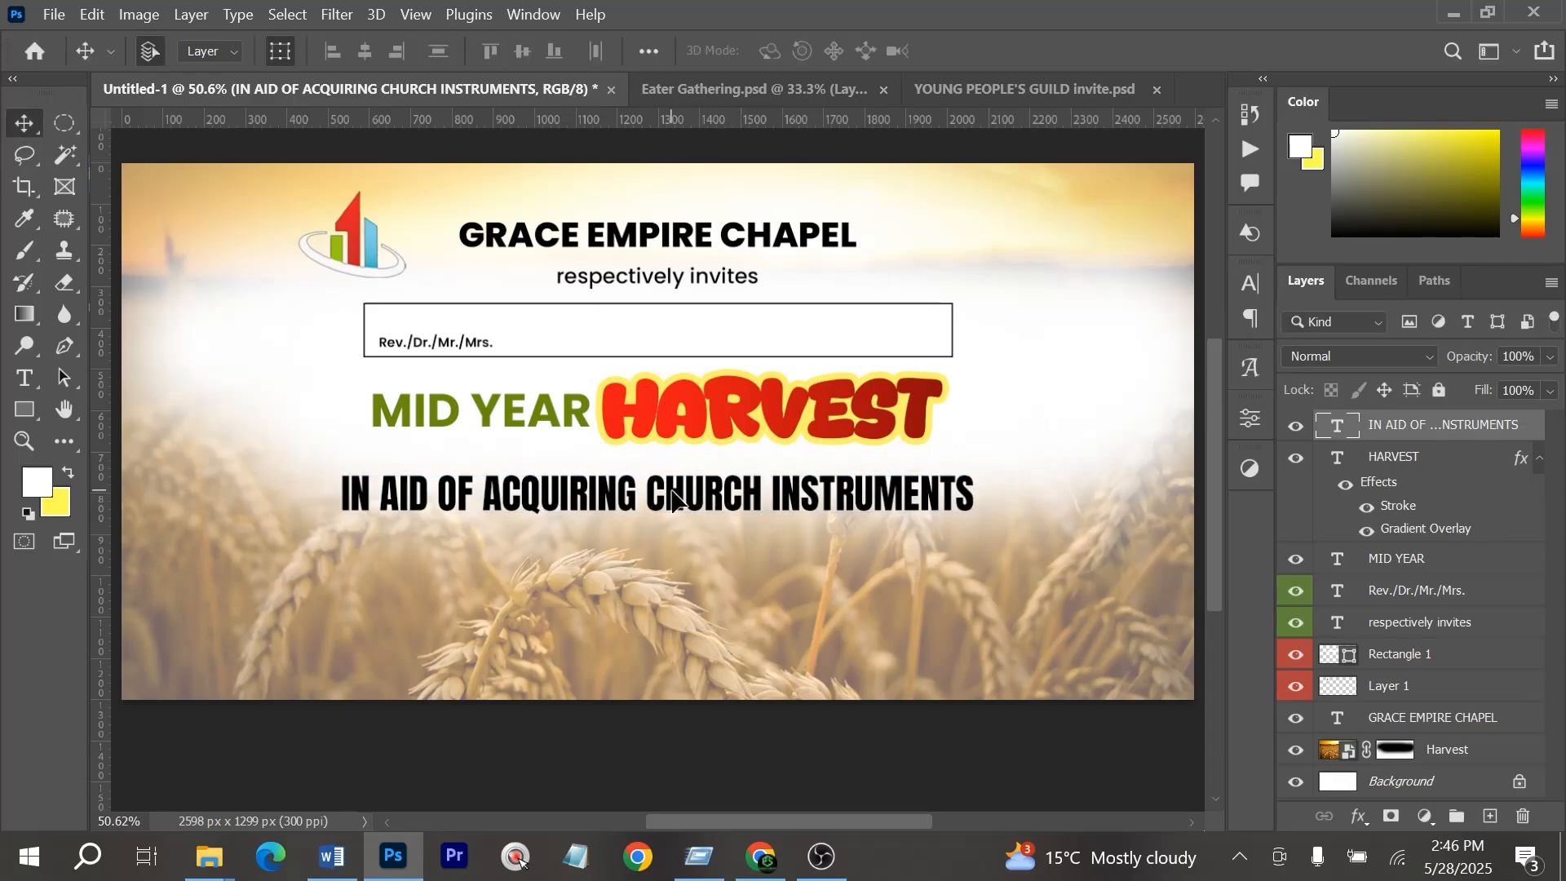
Break the Anton text line after "ACQUIRING" so that "CHURCH INSTRUMENTS" sits on a second line
{"action": "double_click", "coordinate": [673, 497]}
{"action": "key", "text": "Return"}
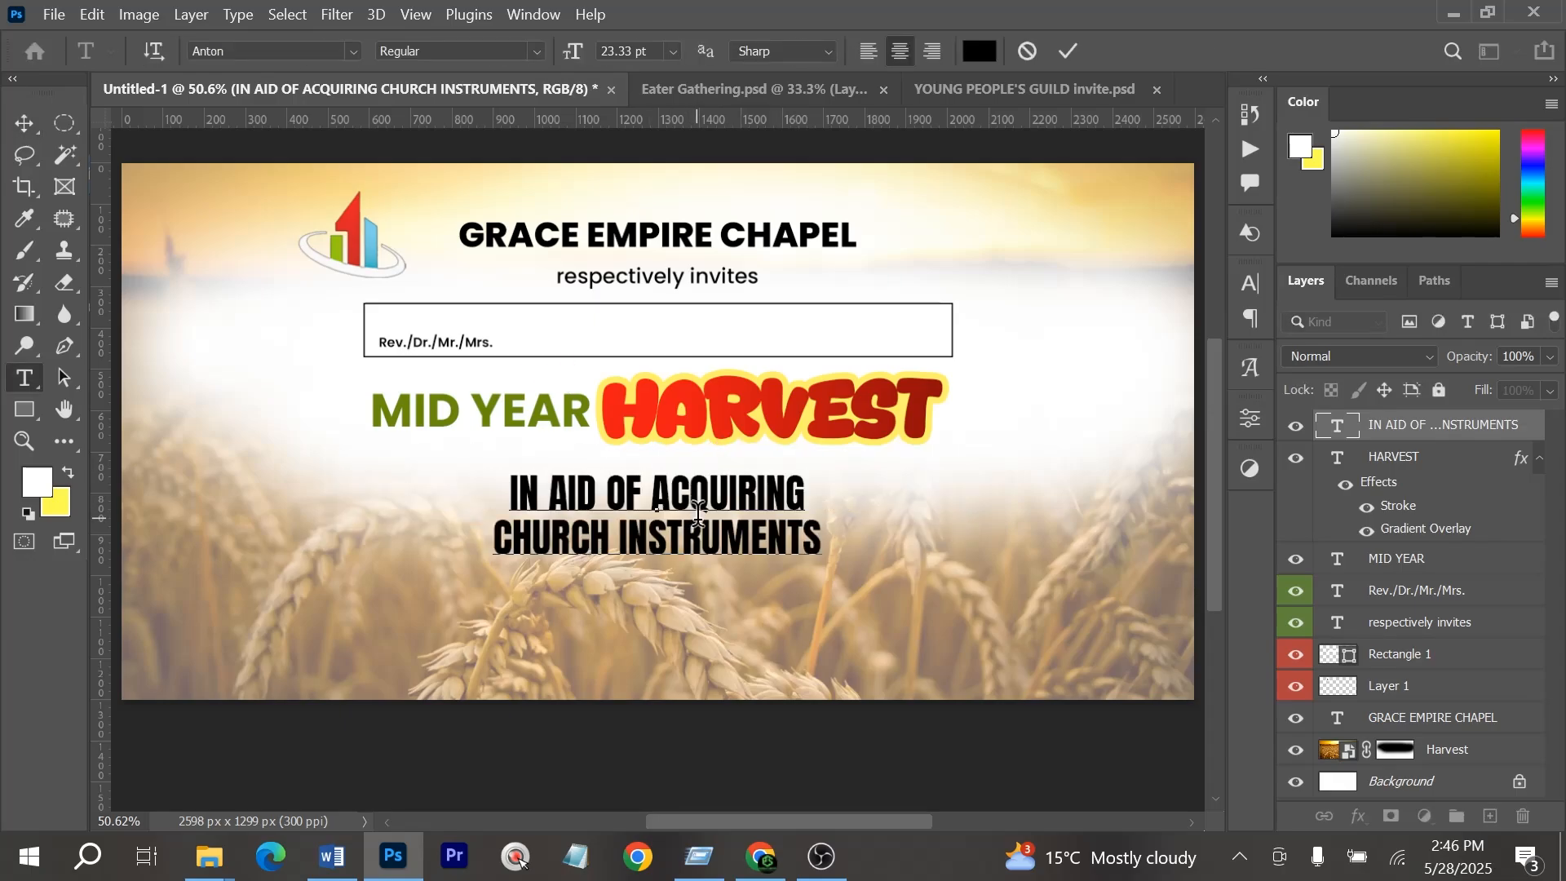
{"action": "left_click", "coordinate": [1068, 57]}
{"action": "key", "text": "v"}
Left-align the two-line "IN AID OF ACQUIRING CHURCH INSTRUMENTS" text, position it under "MID YEAR" and scale it down slightly
{"action": "left_click_drag", "start_coordinate": [715, 509], "coordinate": [549, 509]}
{"action": "left_click", "coordinate": [1250, 318]}
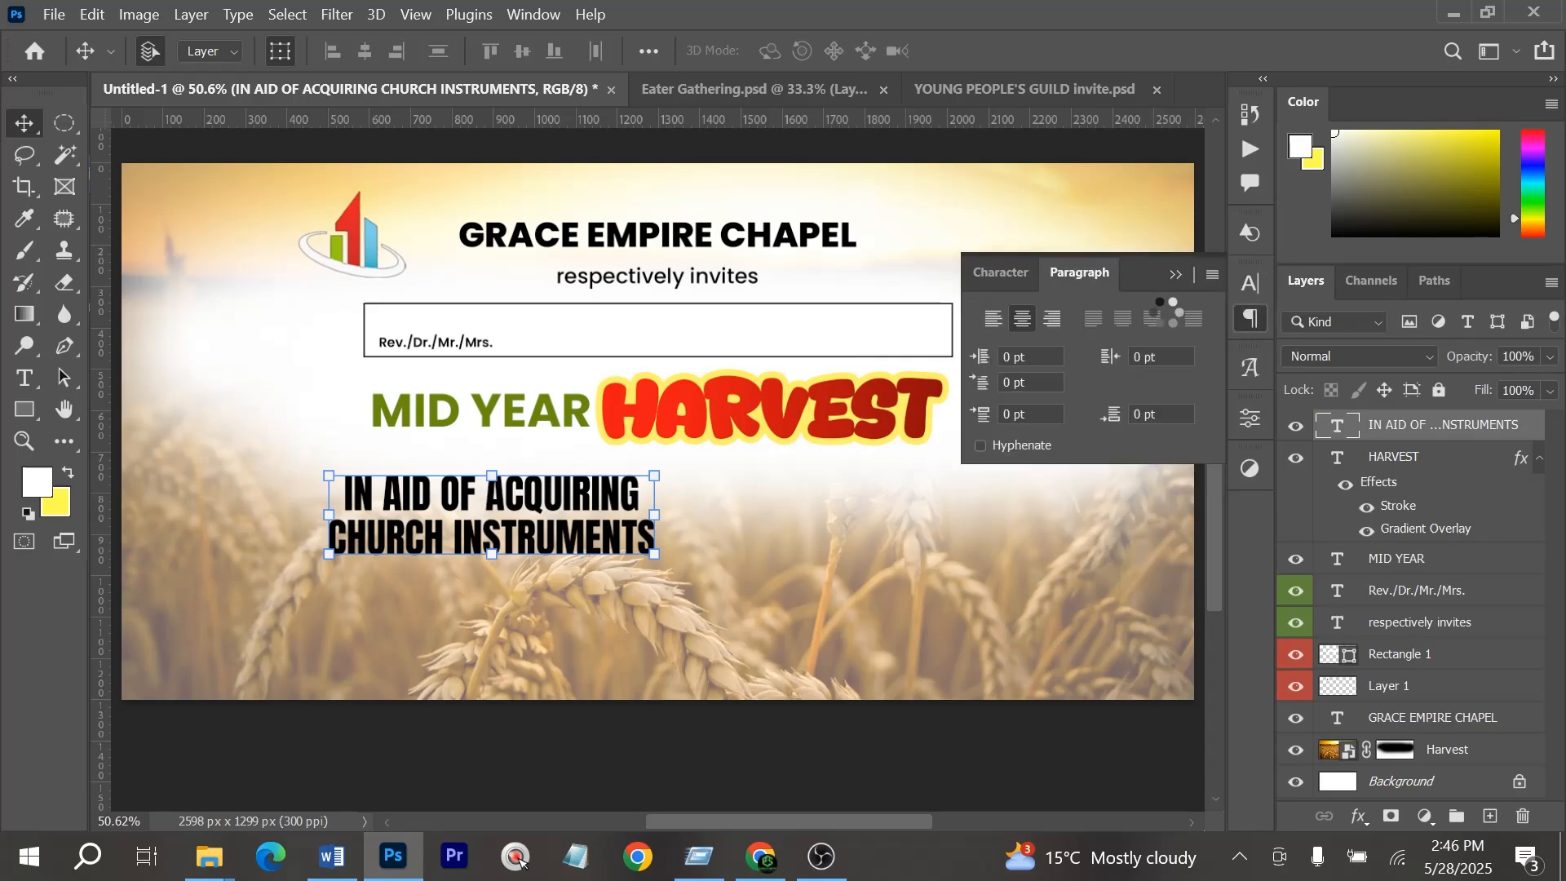
{"action": "left_click_drag", "start_coordinate": [437, 510], "coordinate": [500, 509]}
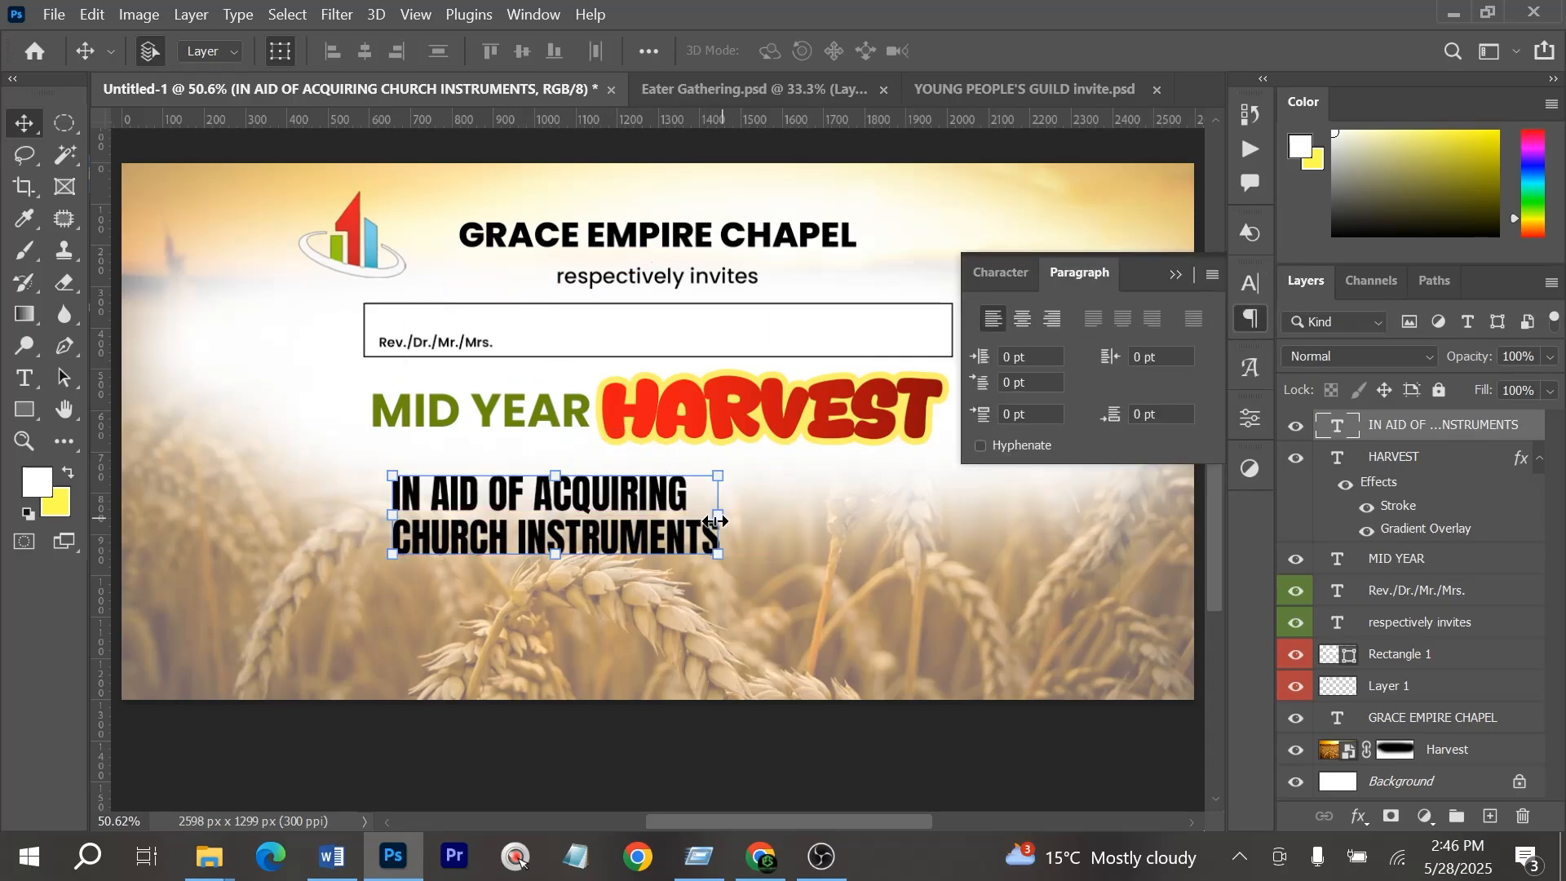
{"action": "left_click_drag", "start_coordinate": [720, 514], "coordinate": [682, 514]}
{"action": "key", "text": "Return"}
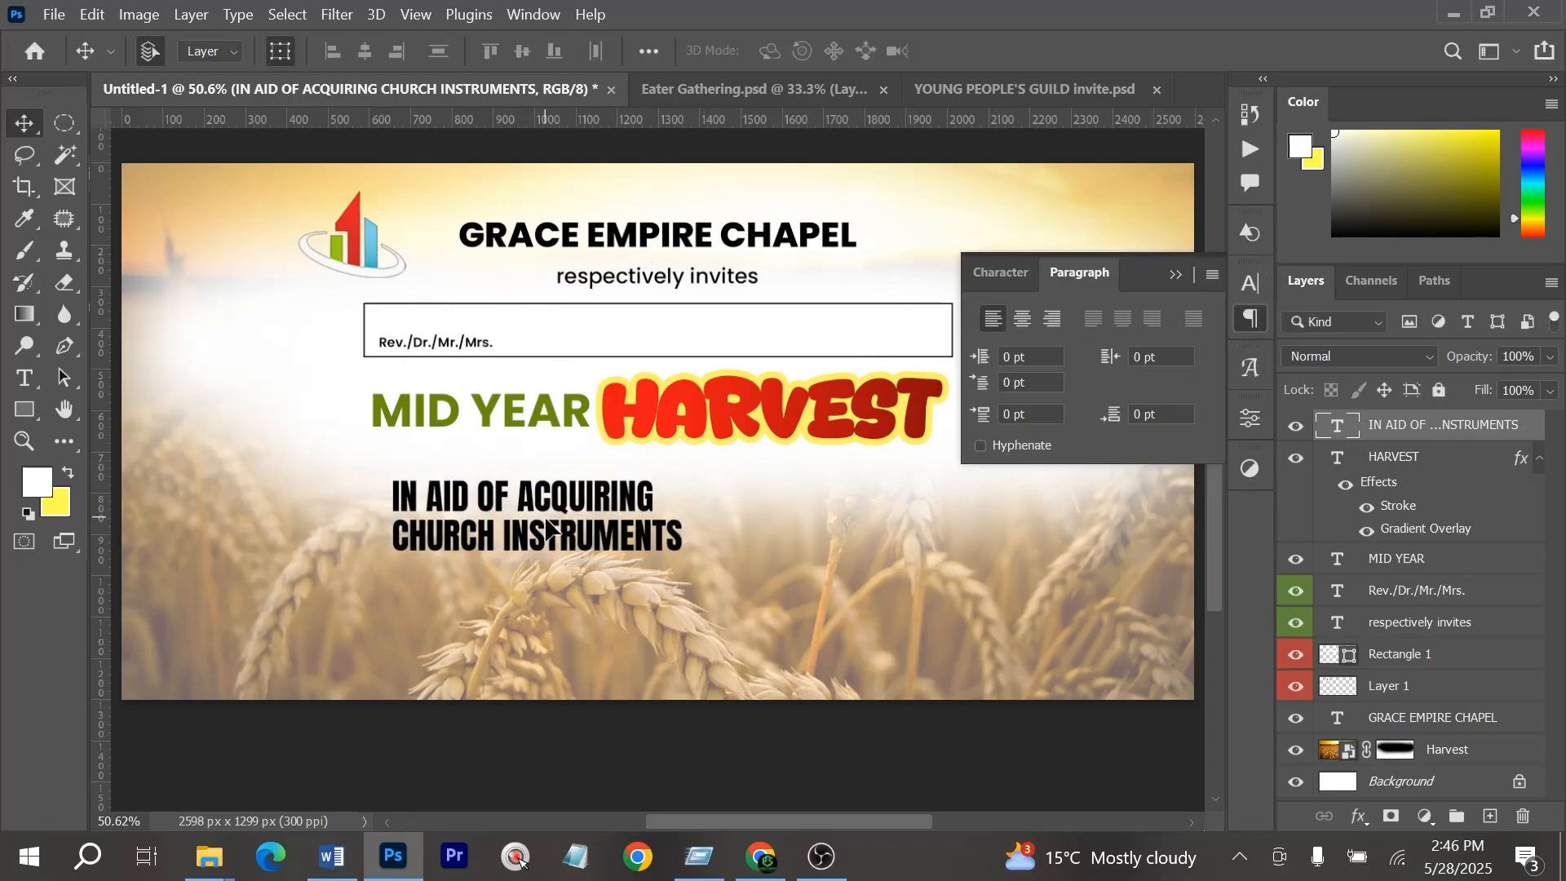
Line up the two-line "IN AID OF ACQUIRING CHURCH INSTRUMENTS" text with the start of "MID YEAR" and tighten its line spacing to 21.1 pt
{"action": "left_click_drag", "start_coordinate": [546, 519], "coordinate": [526, 515]}
{"action": "double_click", "coordinate": [526, 514]}
{"action": "key", "text": "alt+Up"}
{"action": "left_click", "coordinate": [27, 124]}
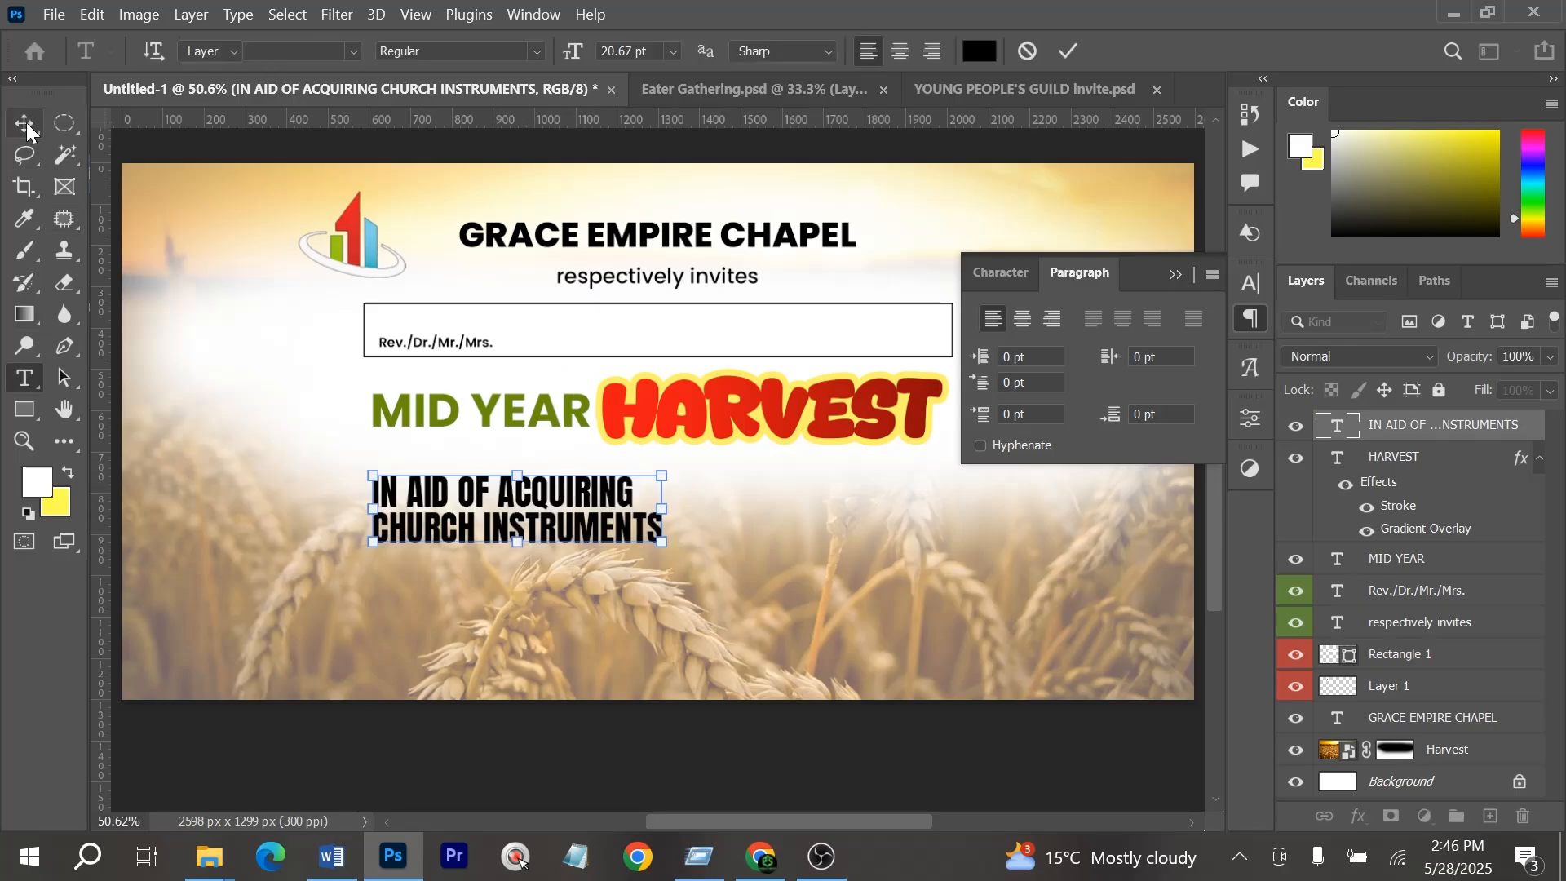
Place an 822 × 213 px rectangle behind the "IN AID OF" text and give it the red gradient overlay from "HARVEST"
{"action": "right_click", "coordinate": [25, 409]}
{"action": "left_click", "coordinate": [114, 406]}
{"action": "left_click_drag", "start_coordinate": [351, 468], "coordinate": [695, 560]}
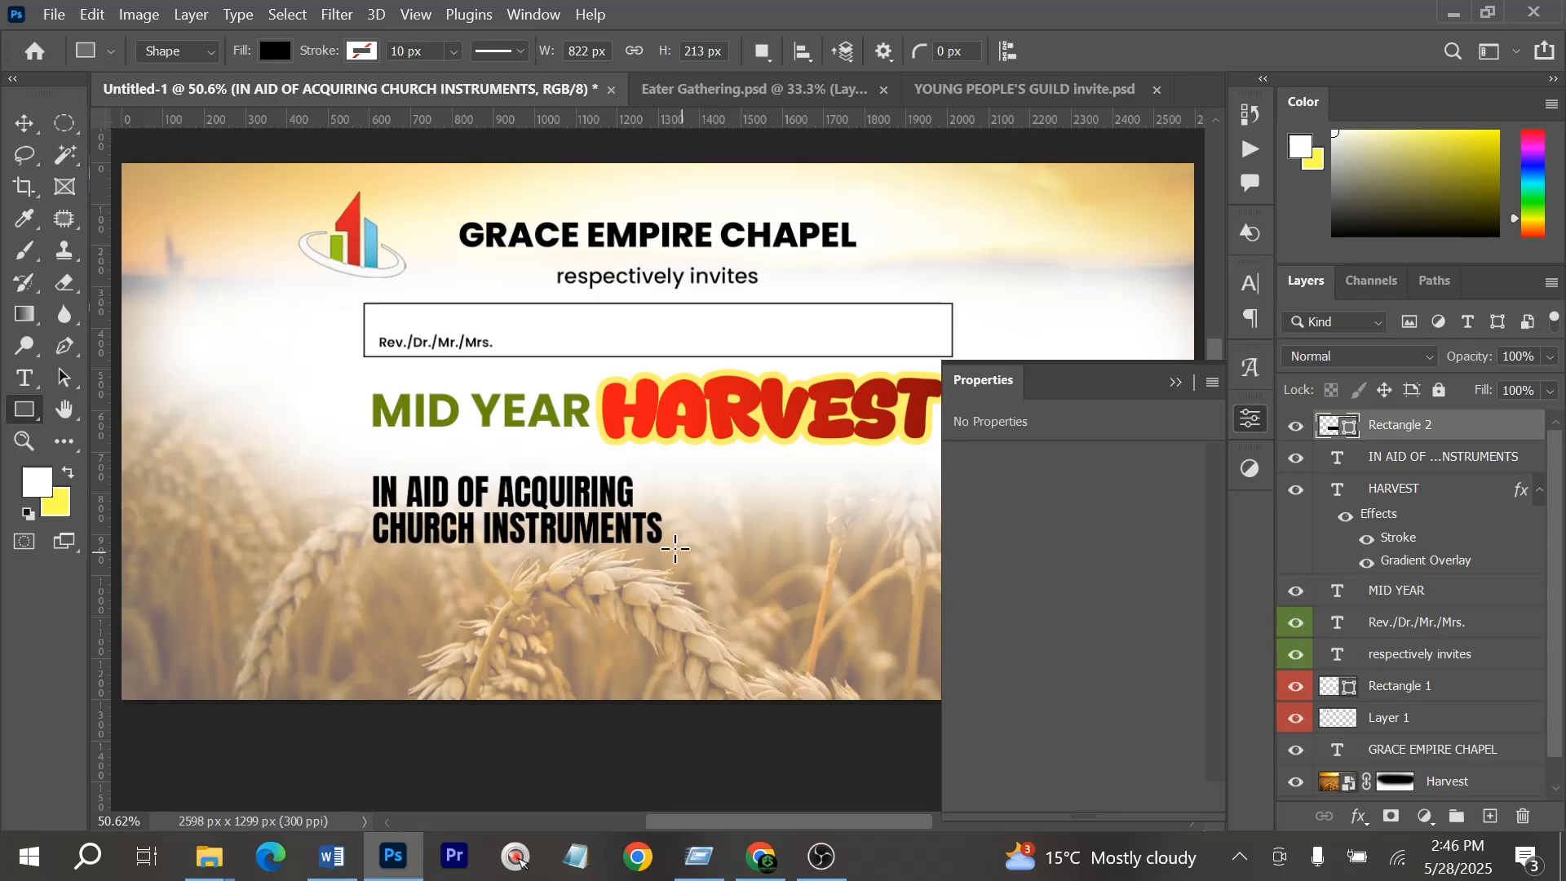
{"action": "key", "text": "v"}
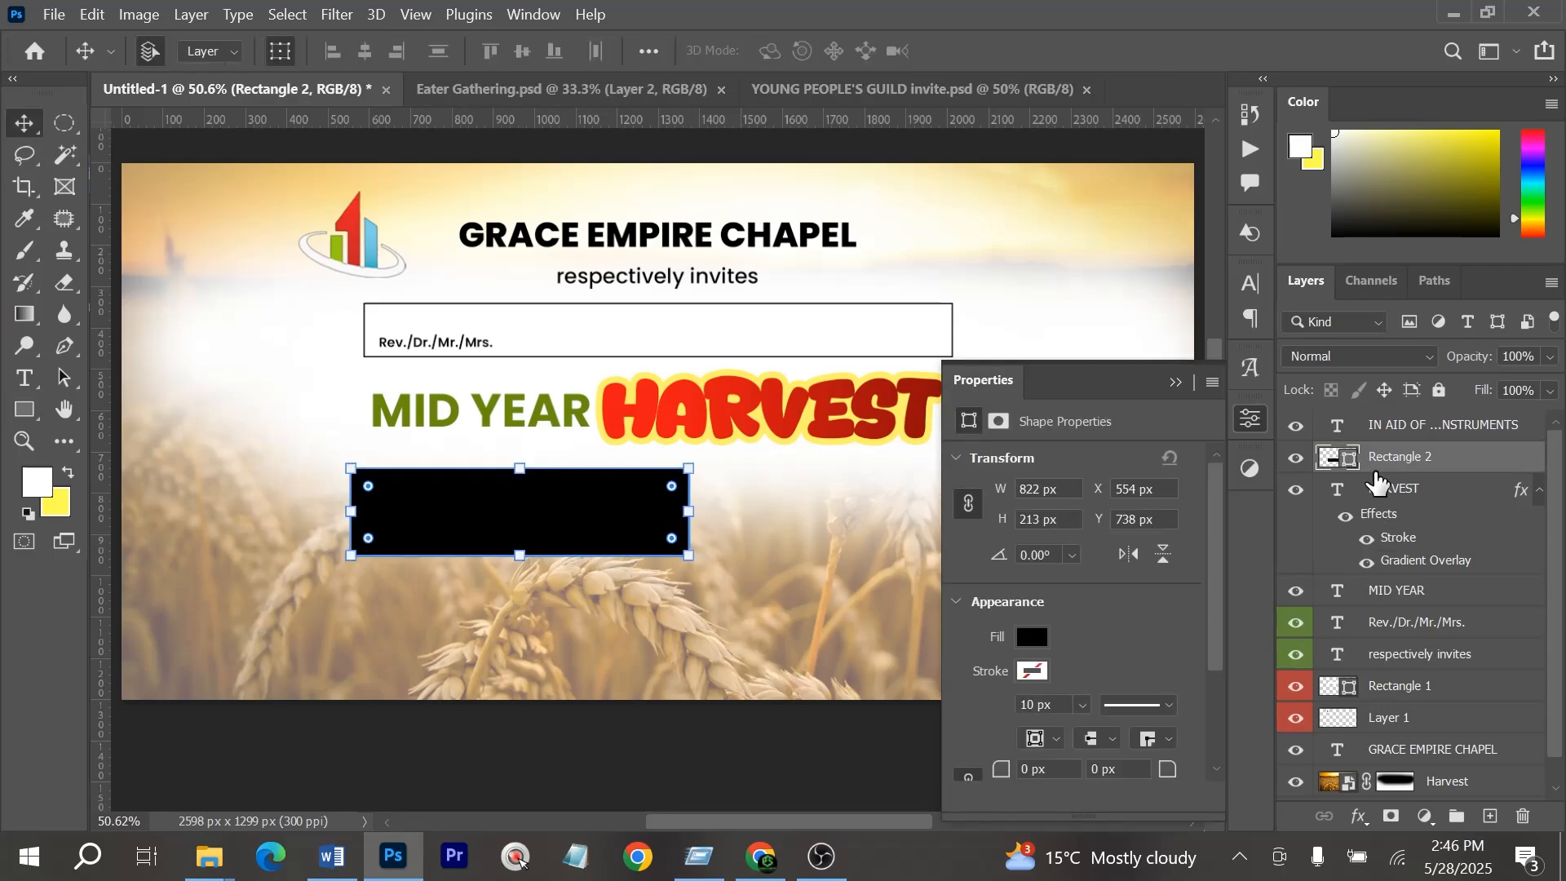
{"action": "left_click_drag", "start_coordinate": [1417, 553], "coordinate": [1405, 477]}
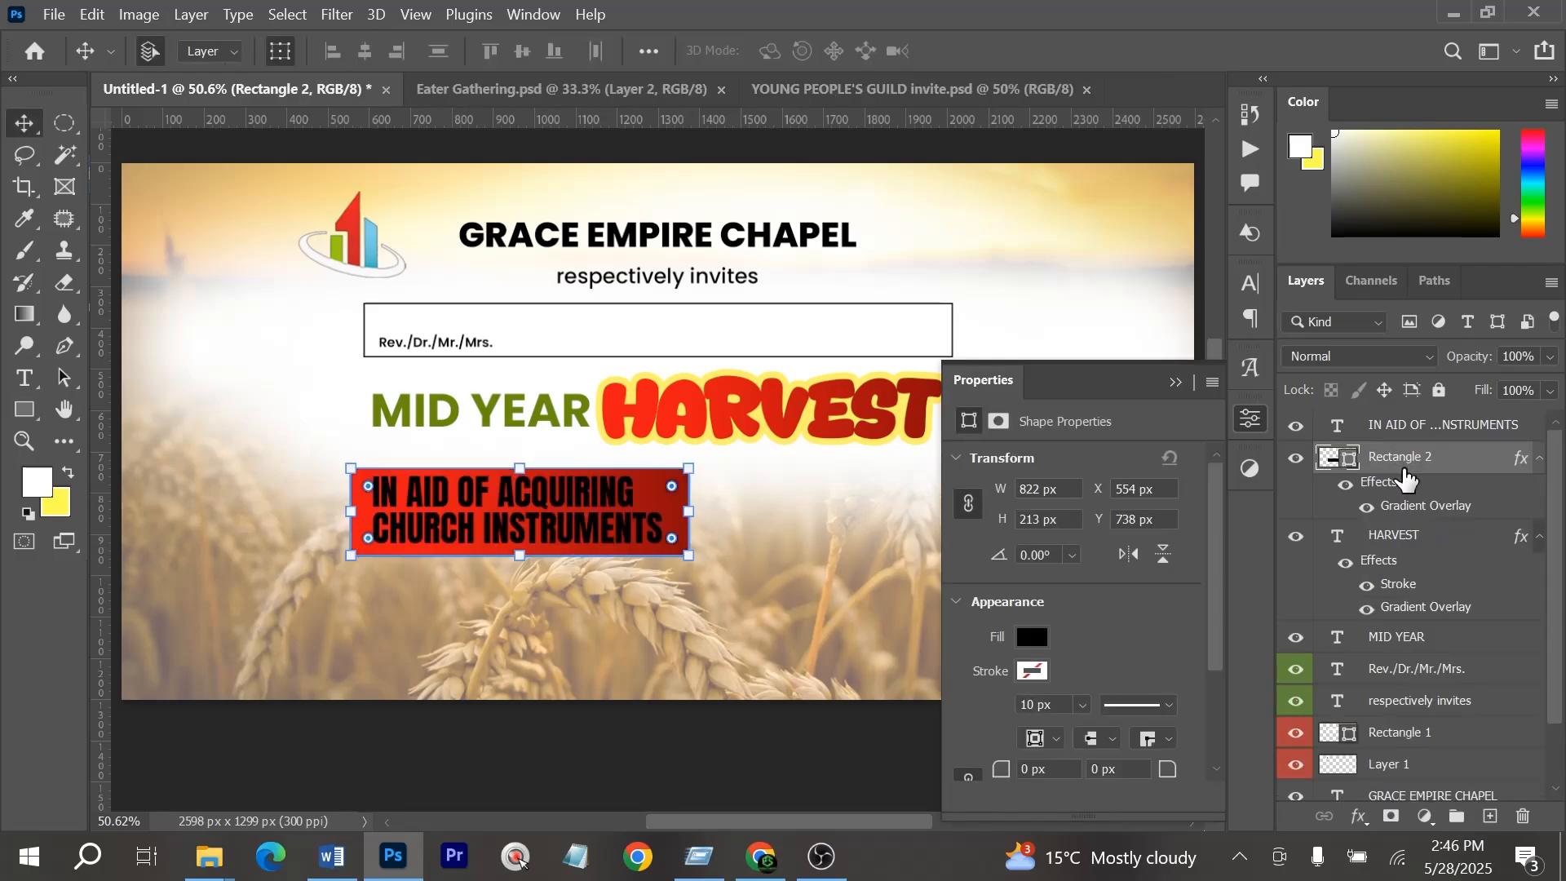
Colour the "IN AID OF ACQUIRING CHURCH INSTRUMENTS" text white #ffffff
{"action": "left_click", "coordinate": [667, 535]}
{"action": "left_click", "coordinate": [1147, 659]}
{"action": "left_click_drag", "start_coordinate": [1010, 343], "coordinate": [910, 202]}
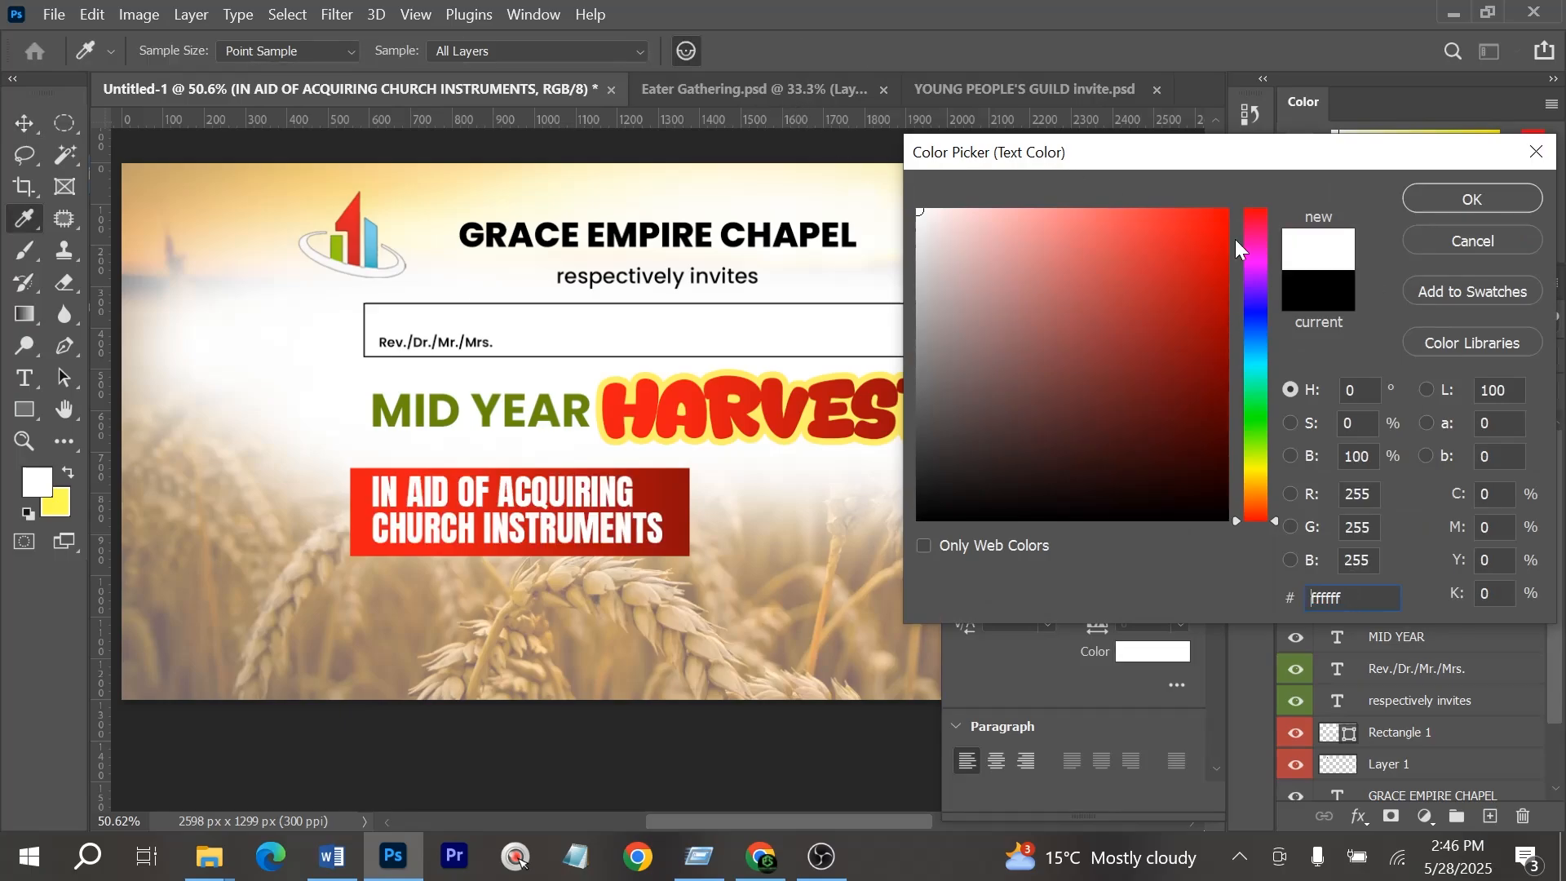
{"action": "key", "text": "Return"}
Centre the "IN AID OF" text and the red rectangle vertically on each other
{"action": "scroll", "coordinate": [664, 531], "scroll_direction": "up", "scroll_amount": 3}
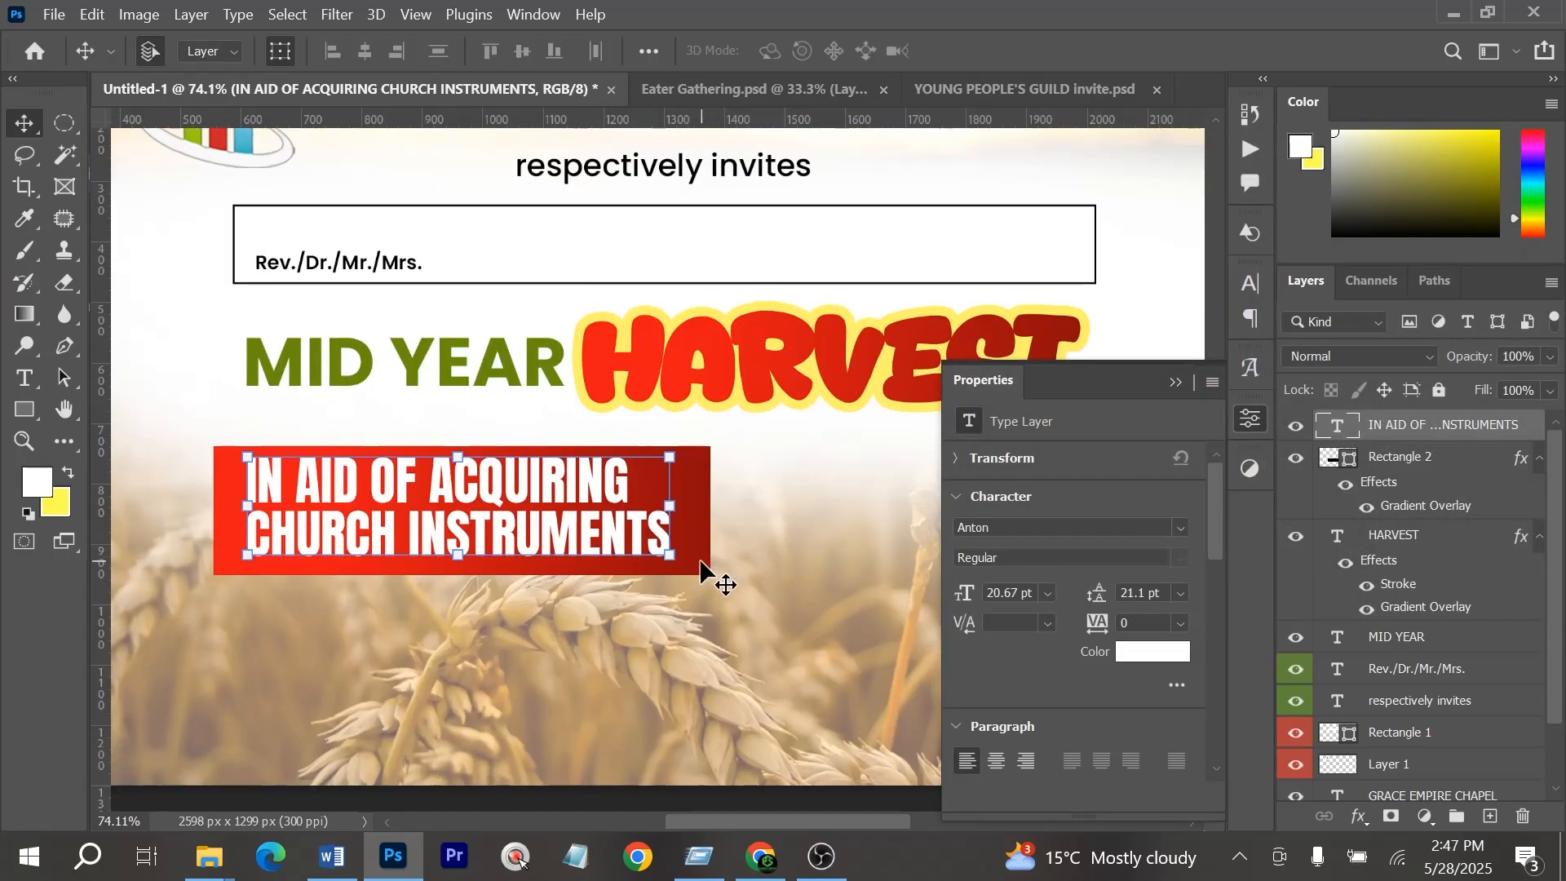
{"action": "left_click", "coordinate": [701, 562], "text": "shift"}
{"action": "left_click", "coordinate": [522, 51]}
{"action": "scroll", "coordinate": [563, 367], "scroll_direction": "down", "scroll_amount": 2}
{"action": "left_click", "coordinate": [605, 791]}
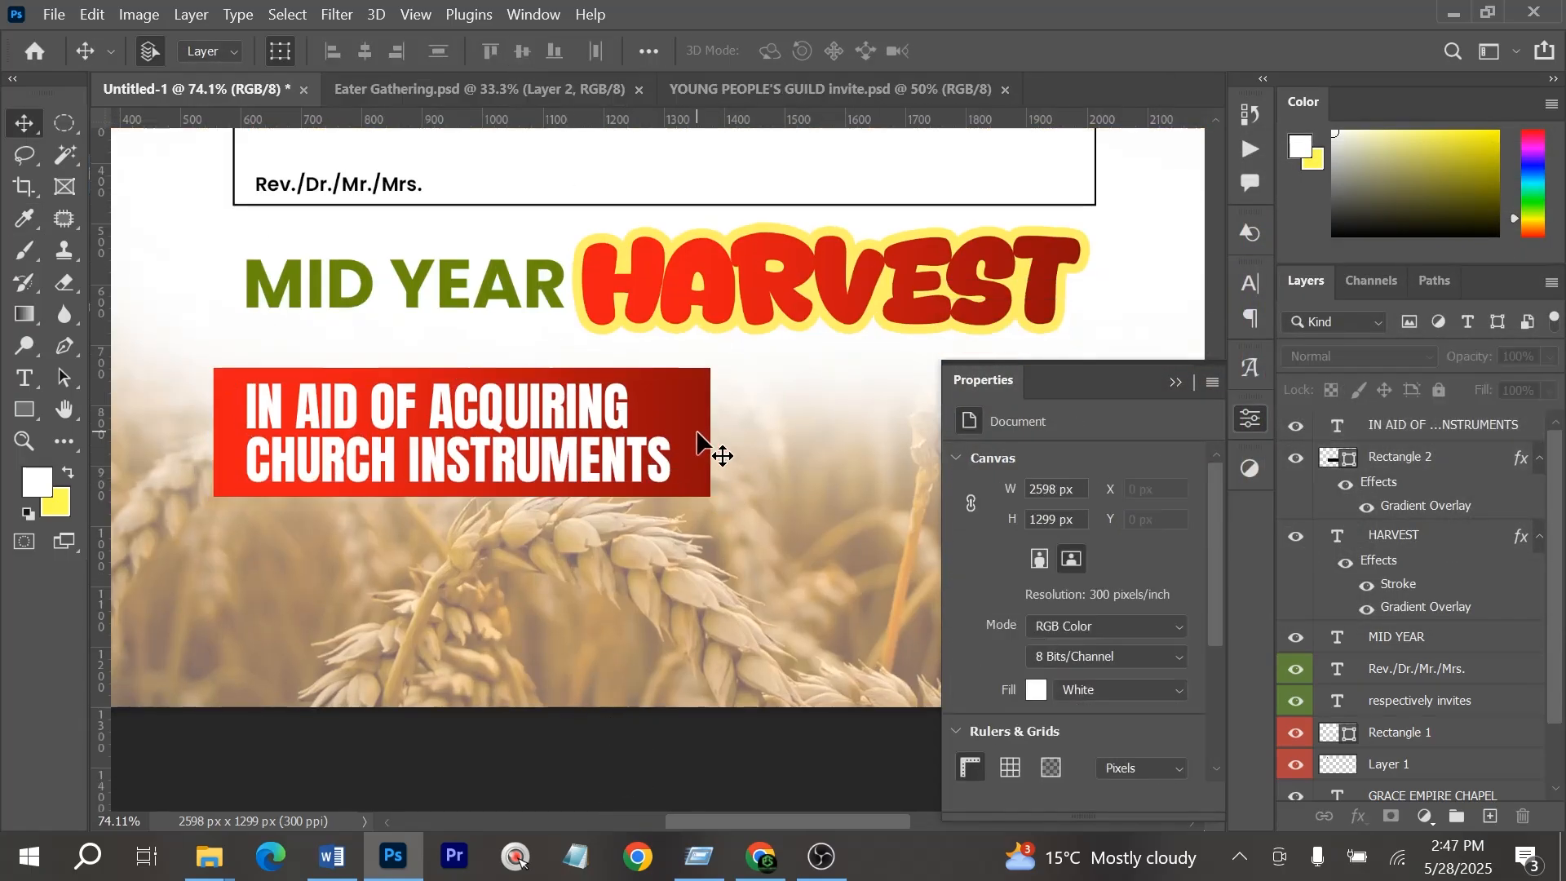
Round the red box's upper-right corner and scale the box with its text down slightly
{"action": "left_click_drag", "start_coordinate": [702, 445], "coordinate": [1039, 449]}
{"action": "left_click", "coordinate": [664, 809]}
{"action": "left_click", "coordinate": [1175, 382]}
{"action": "left_click", "coordinate": [683, 385]}
{"action": "left_click", "coordinate": [621, 419]}
{"action": "left_click", "coordinate": [682, 745]}
Duplicate the red box towards the right, reduce the copy to about half its height and place it behind the original
{"action": "left_click", "coordinate": [685, 424]}
{"action": "key", "text": "ctrl+t"}
{"action": "left_click_drag", "start_coordinate": [831, 359], "coordinate": [840, 393]}
{"action": "key", "text": "Return"}
{"action": "left_click_drag", "start_coordinate": [1042, 422], "coordinate": [1047, 528]}
{"action": "left_click", "coordinate": [1129, 462]}
{"action": "left_click_drag", "start_coordinate": [910, 427], "coordinate": [954, 430]}
{"action": "key", "text": "ctrl+["}
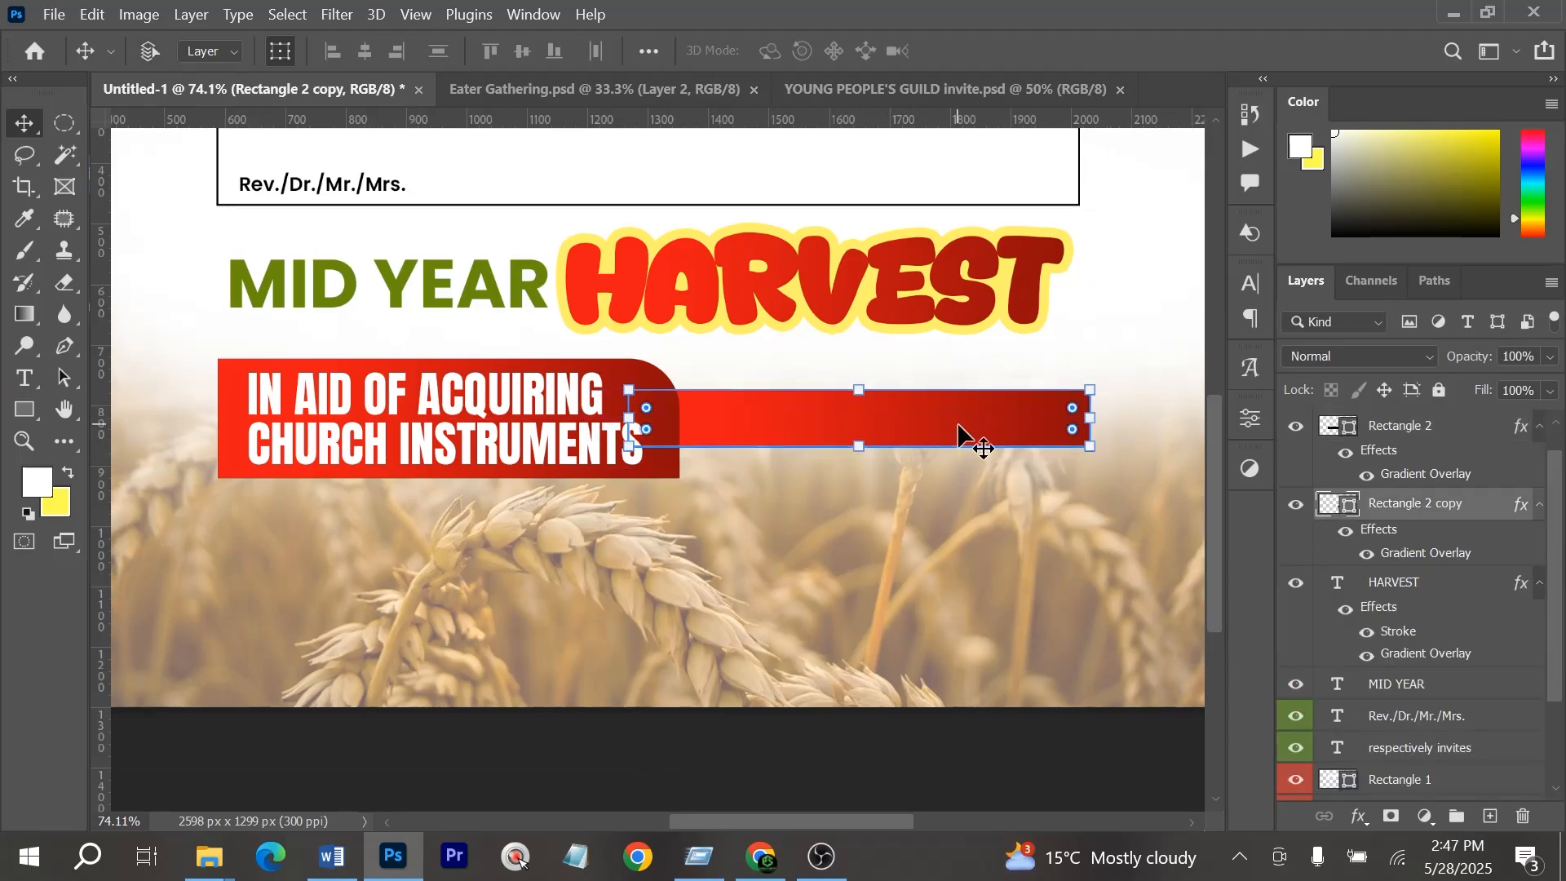
Hide the gradient overlay on the copied bar and slide the bar further behind the red box
{"action": "left_click", "coordinate": [1367, 554]}
{"action": "left_click", "coordinate": [1540, 504]}
{"action": "left_click_drag", "start_coordinate": [962, 440], "coordinate": [814, 454]}
{"action": "left_click", "coordinate": [738, 761]}
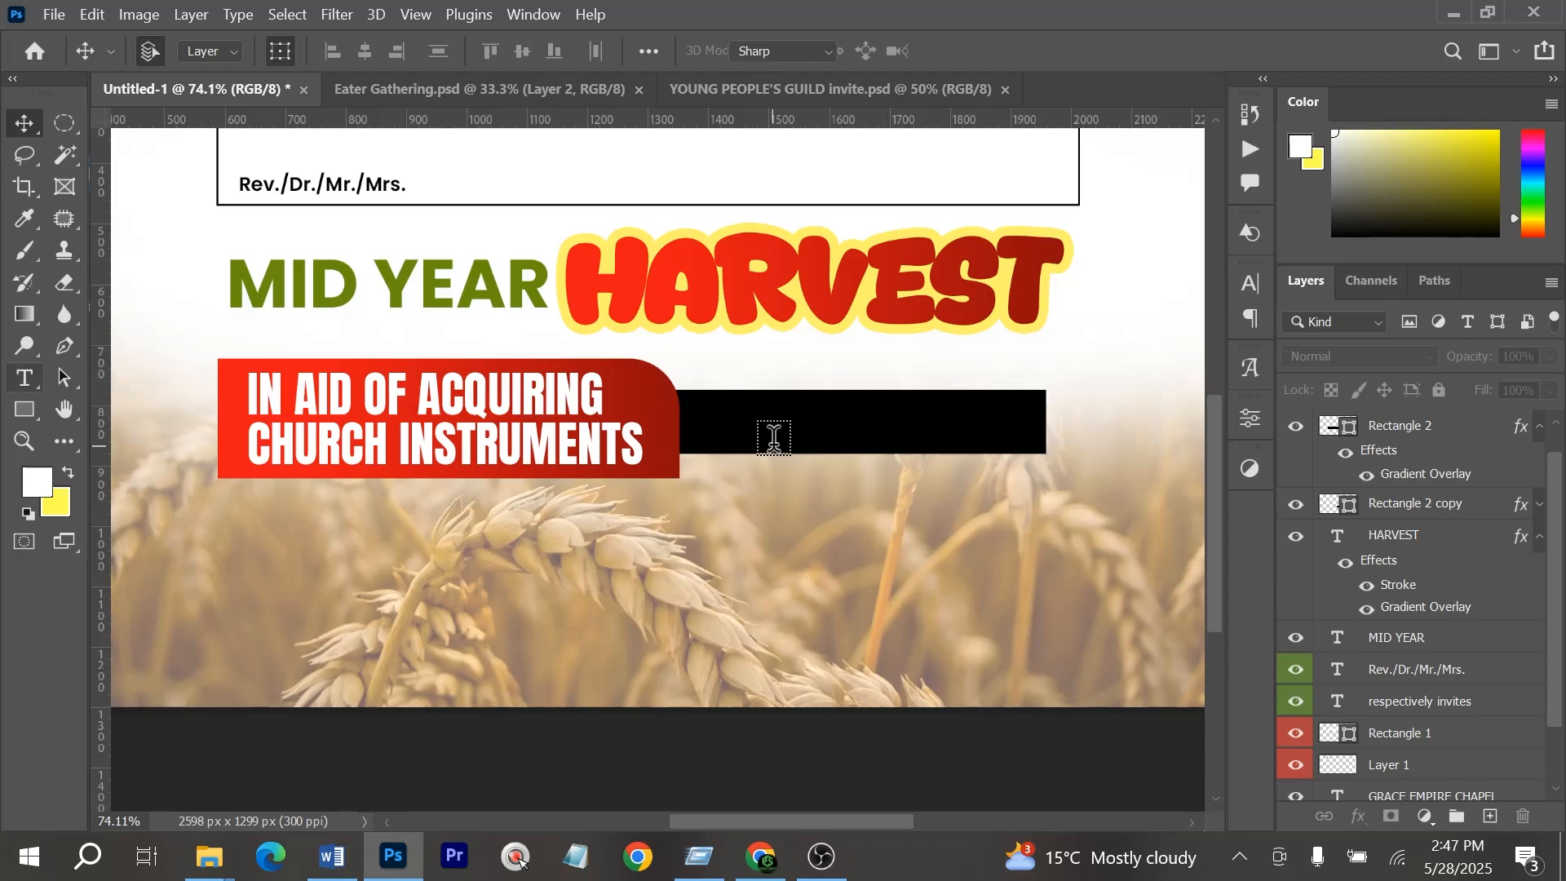
Add the text "theme" on the black bar and set it in the Bond Time font
{"action": "left_click", "coordinate": [774, 436]}
{"action": "type", "text": "theme"}
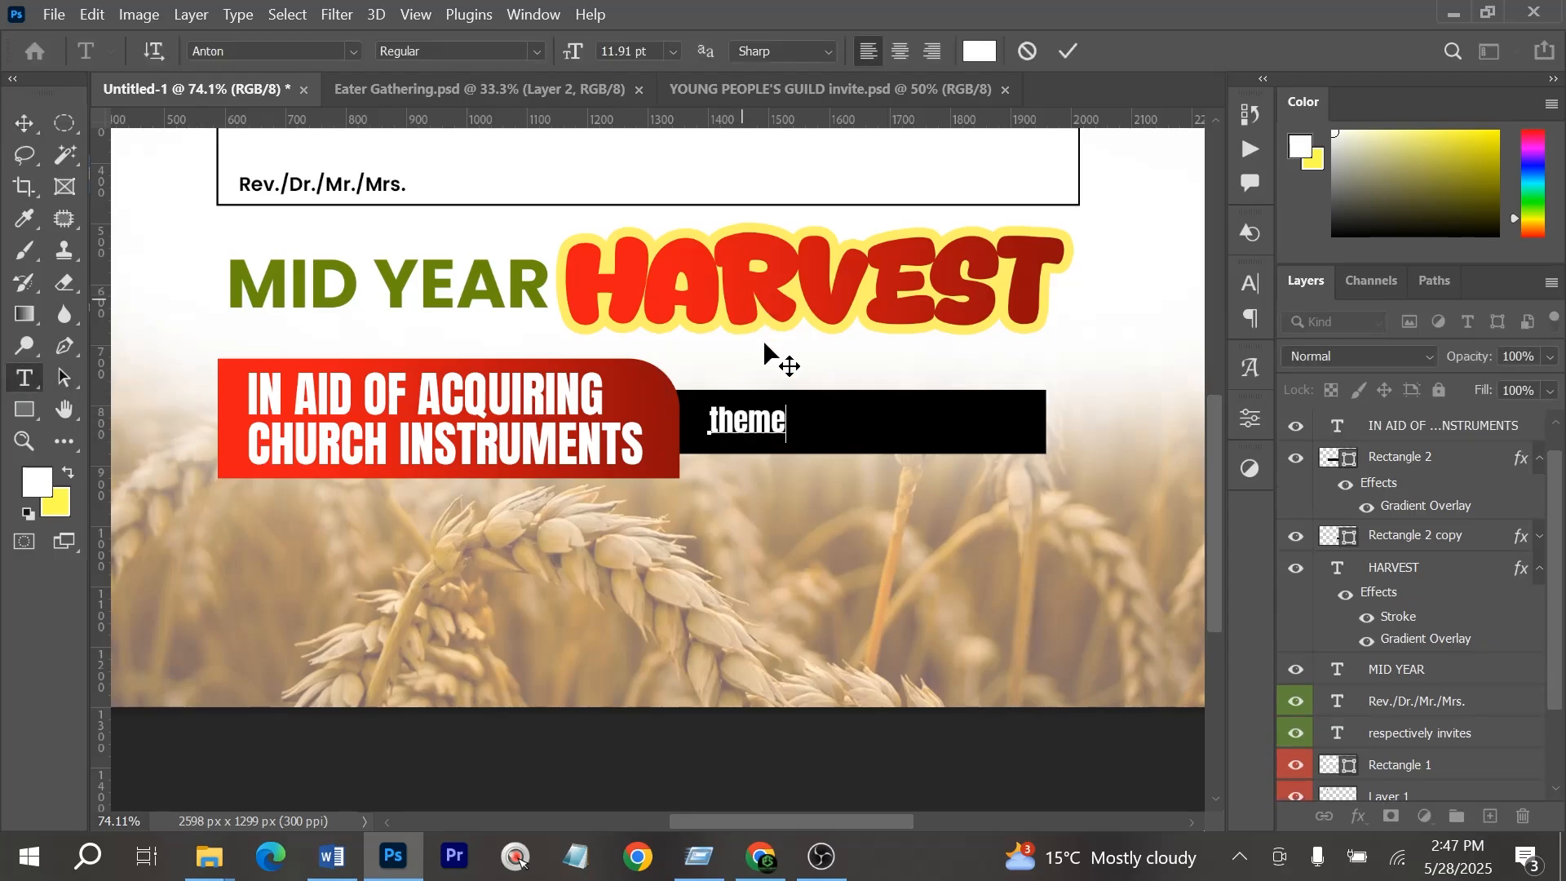
{"action": "key", "text": "ctrl+a"}
{"action": "left_click", "coordinate": [353, 50]}
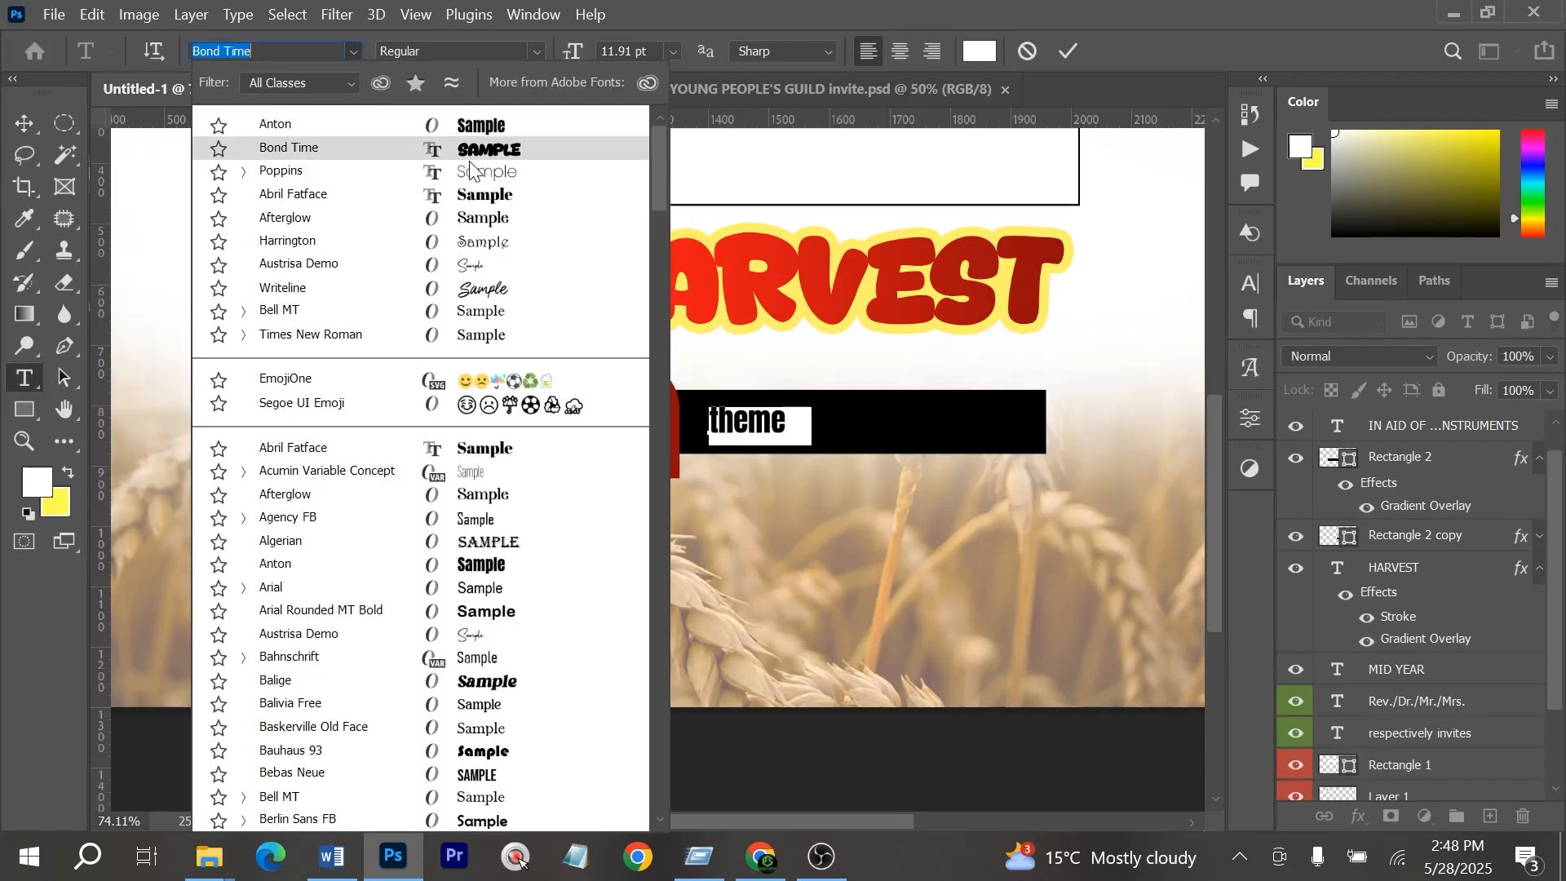
{"action": "left_click", "coordinate": [472, 159]}
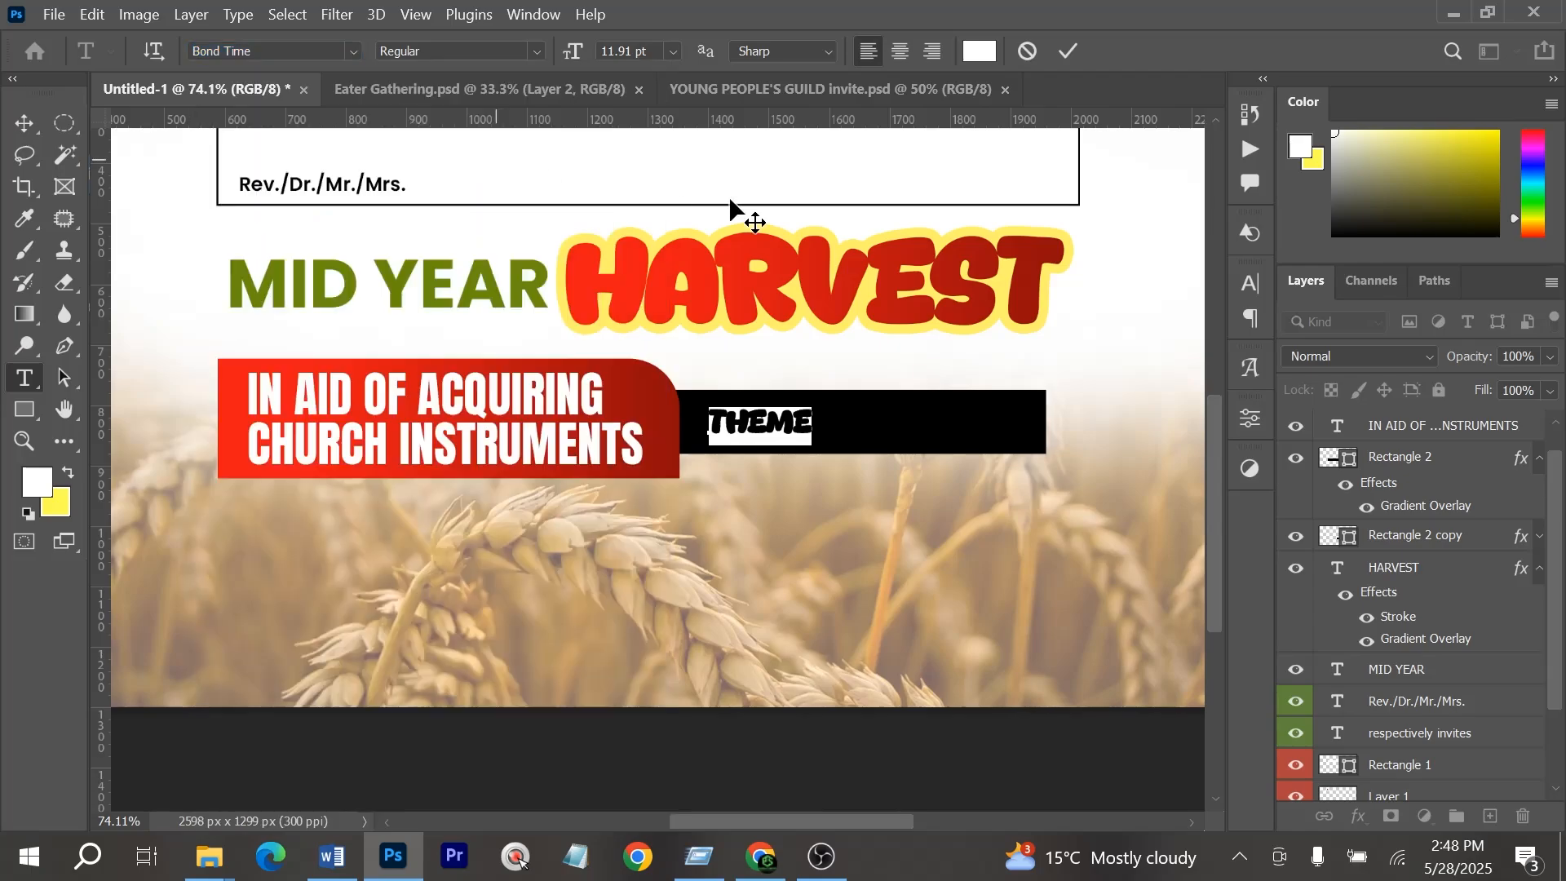
Colour the "theme" text green #688b0b, sampled from "MID YEAR"
{"action": "left_click", "coordinate": [979, 50]}
{"action": "left_click", "coordinate": [489, 267]}
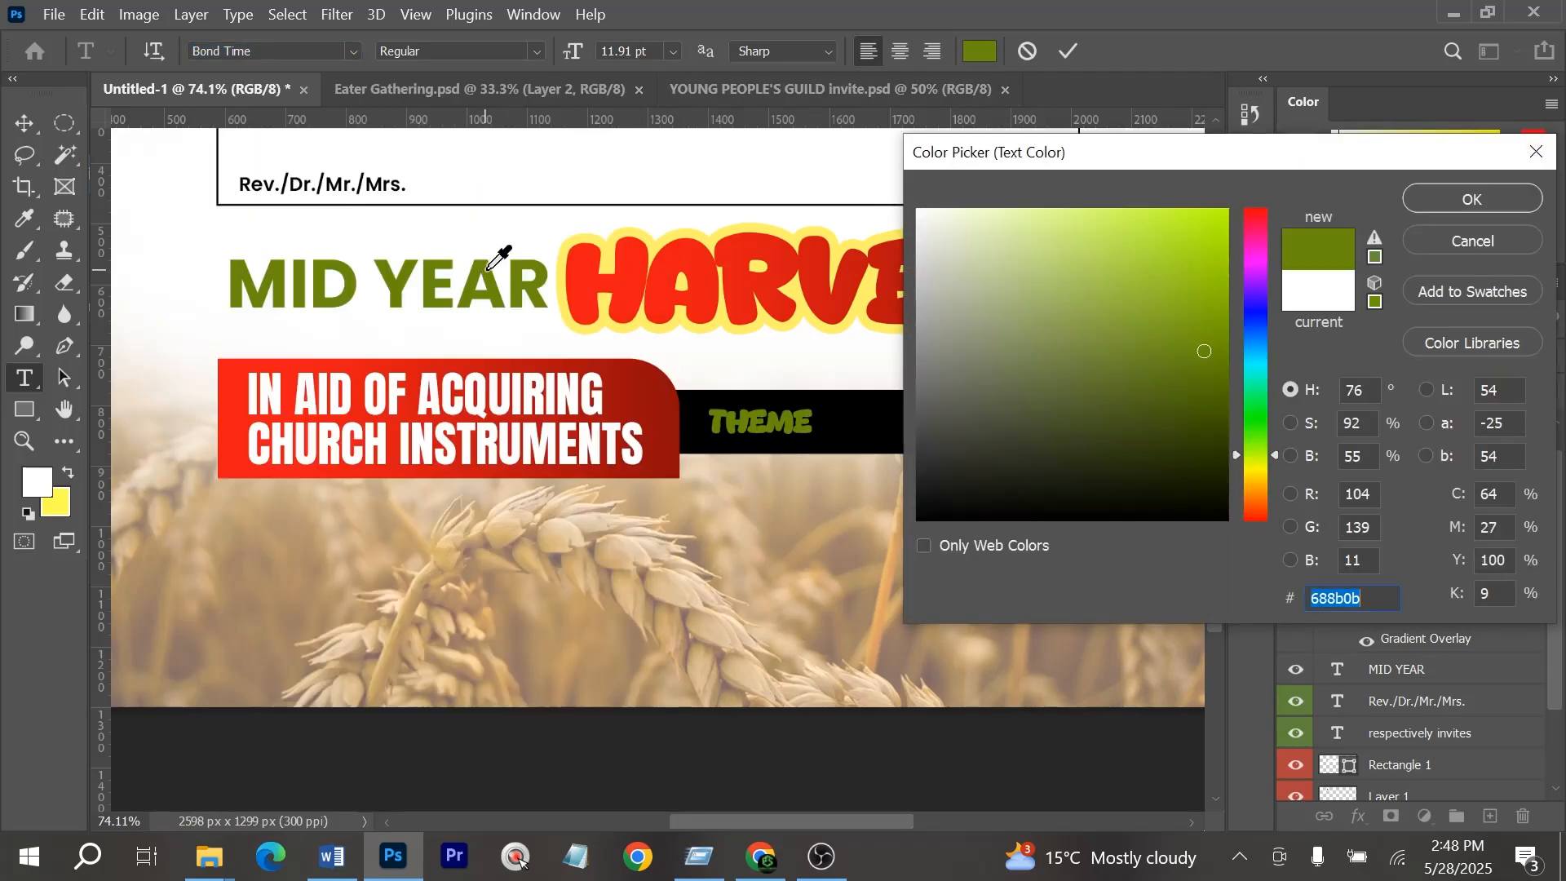
{"action": "left_click", "coordinate": [1465, 203]}
{"action": "left_click", "coordinate": [1068, 51]}
{"action": "key", "text": "v"}
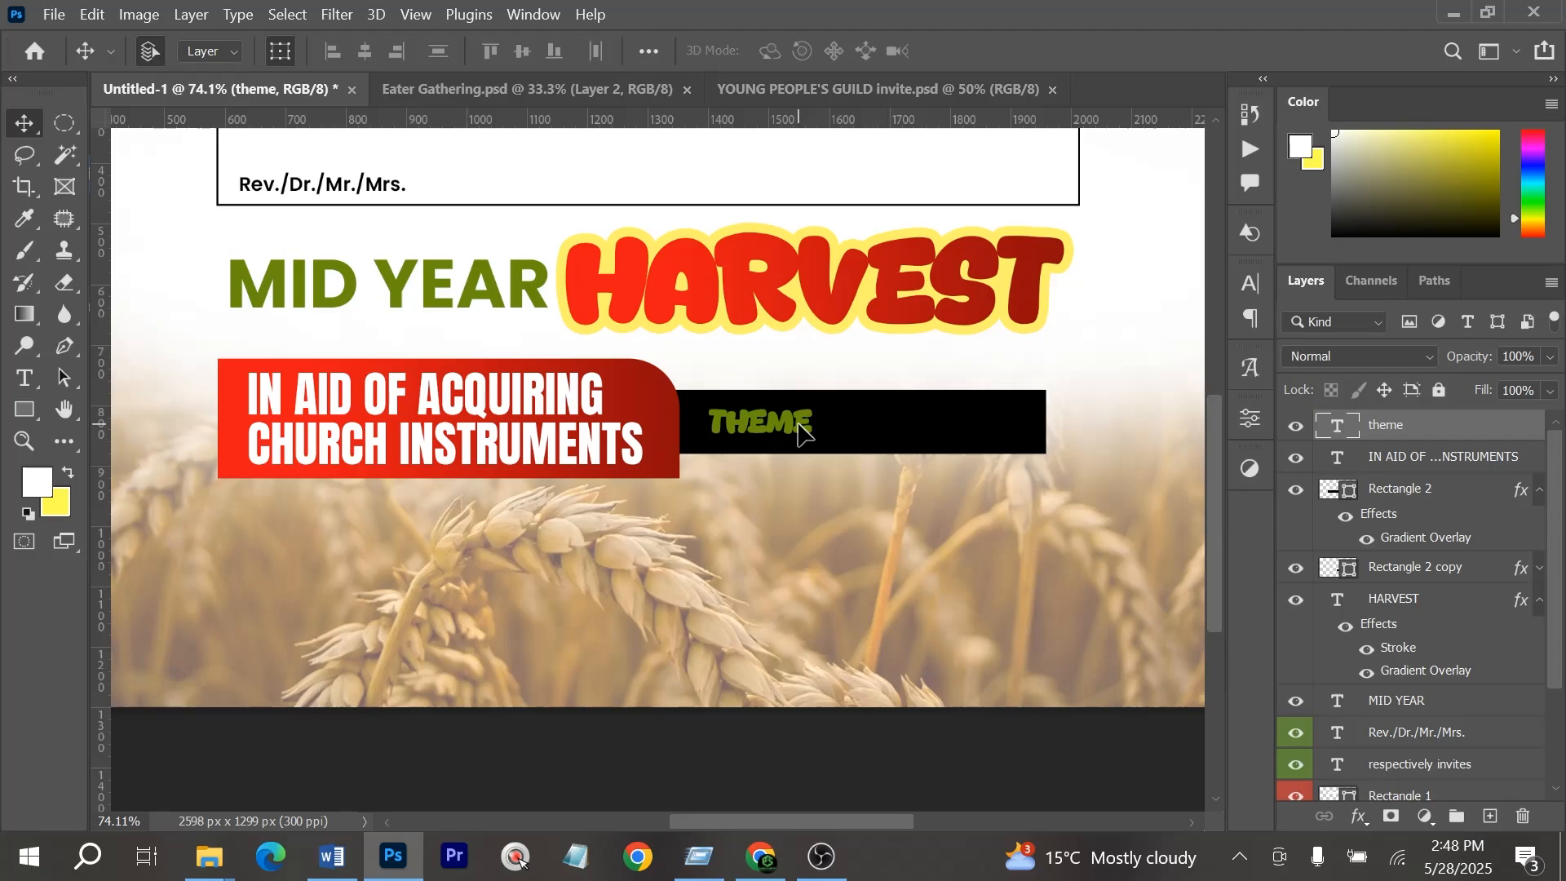
Adjust the "theme" text slightly on the black bar and shorten the bar so it ends just past the word
{"action": "left_click_drag", "start_coordinate": [798, 425], "coordinate": [802, 422]}
{"action": "left_click", "coordinate": [922, 424], "text": "shift"}
{"action": "left_click_drag", "start_coordinate": [1046, 423], "coordinate": [902, 428]}
{"action": "key", "text": "ctrl+z"}
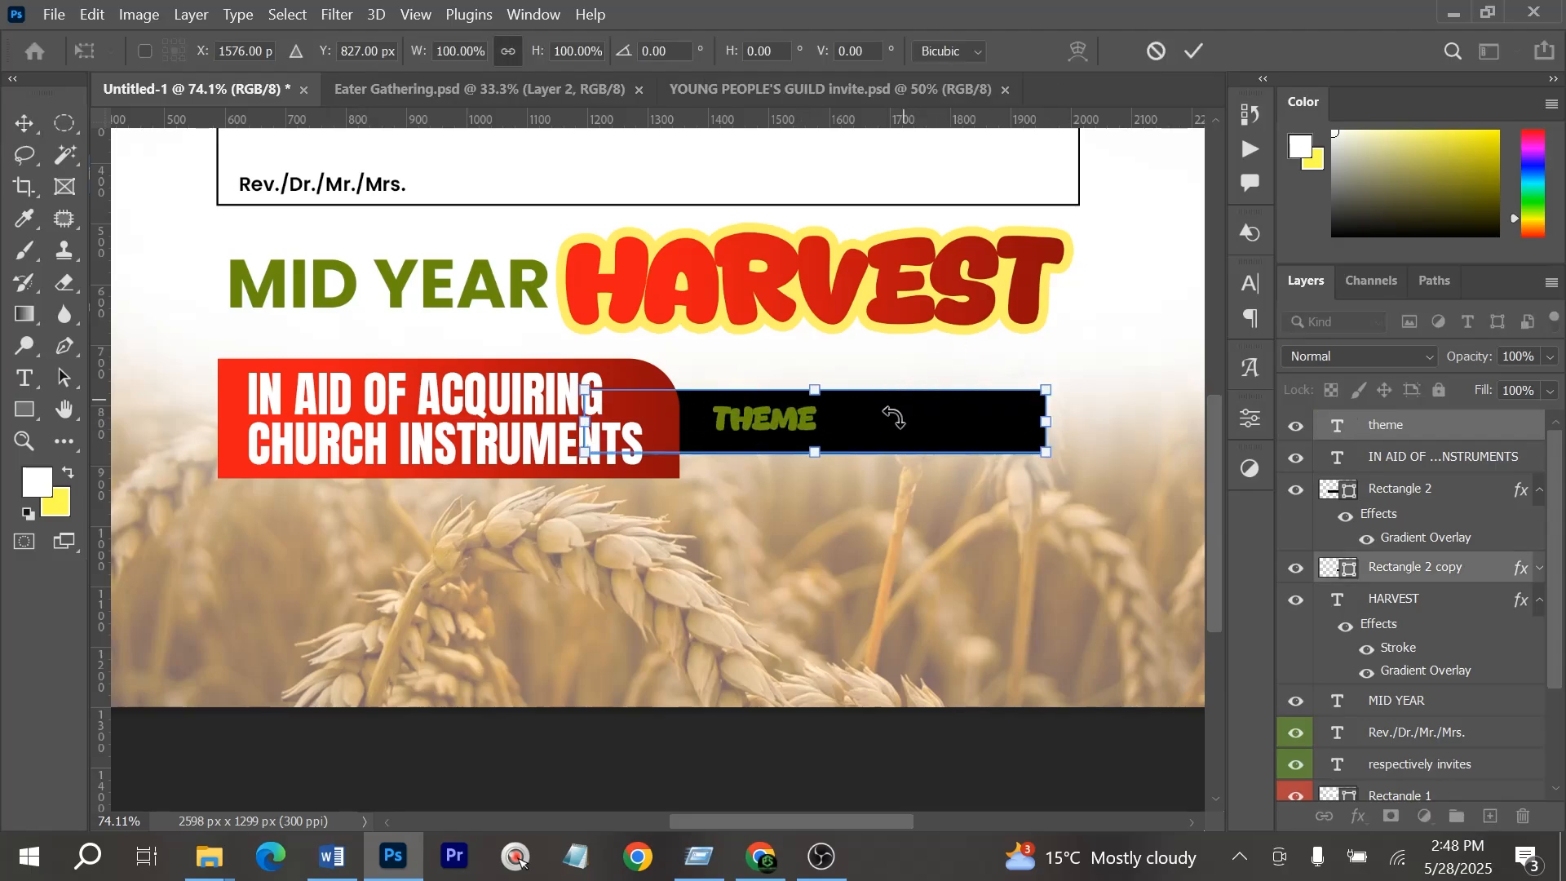
{"action": "left_click", "coordinate": [875, 408]}
{"action": "left_click_drag", "start_coordinate": [1046, 424], "coordinate": [878, 429]}
Fill the black bar with green #688b0b, sampled from "MID YEAR"
{"action": "double_click", "coordinate": [1338, 570]}
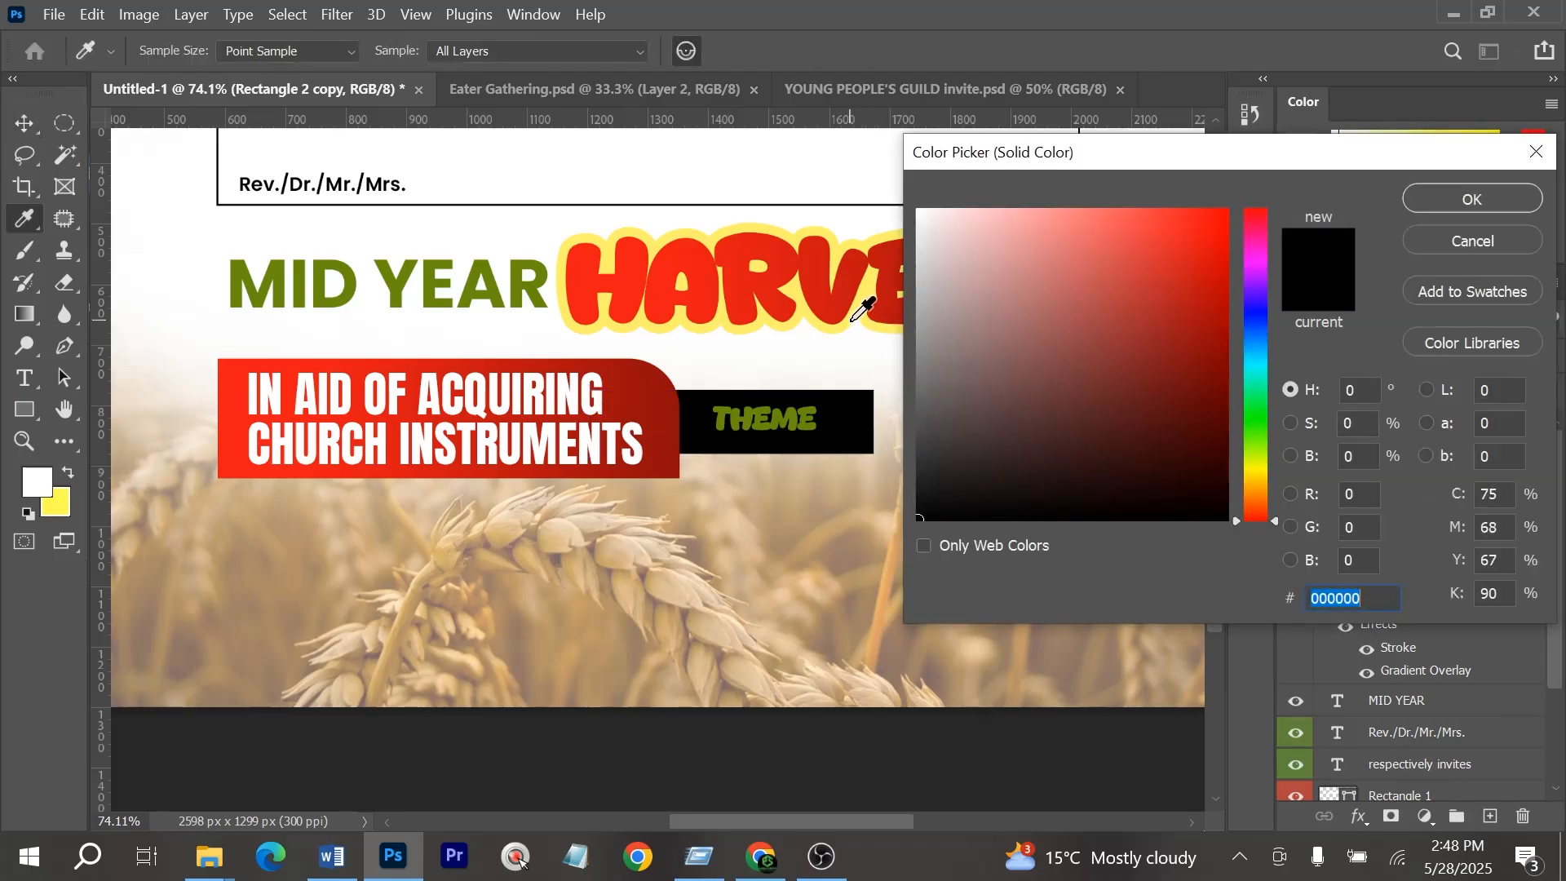
{"action": "left_click", "coordinate": [851, 321]}
{"action": "left_click_drag", "start_coordinate": [1223, 214], "coordinate": [1269, 195]}
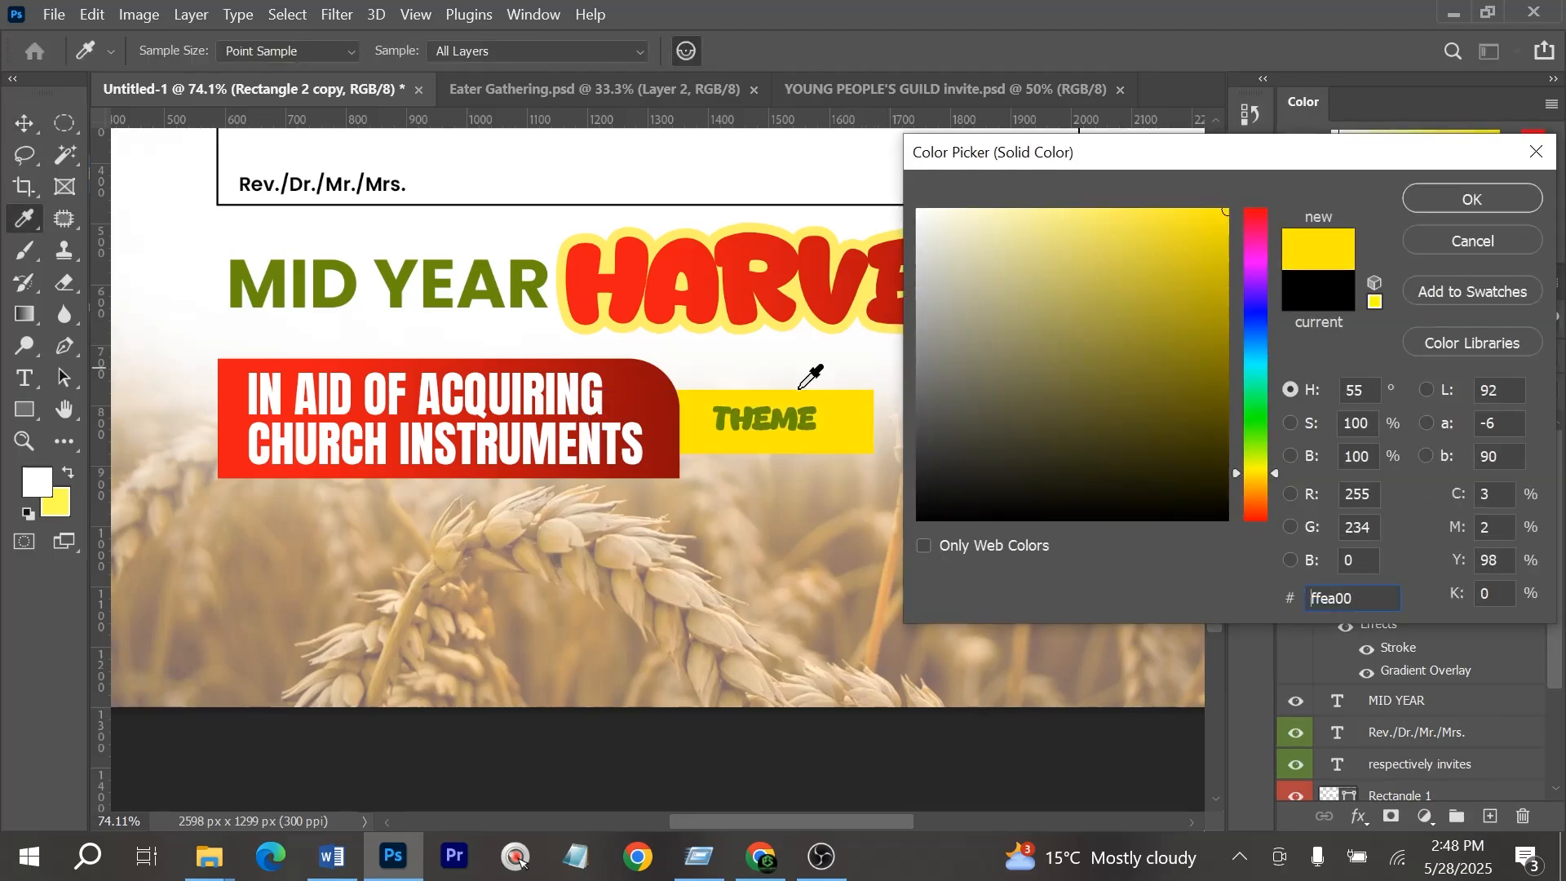
{"action": "left_click", "coordinate": [537, 285]}
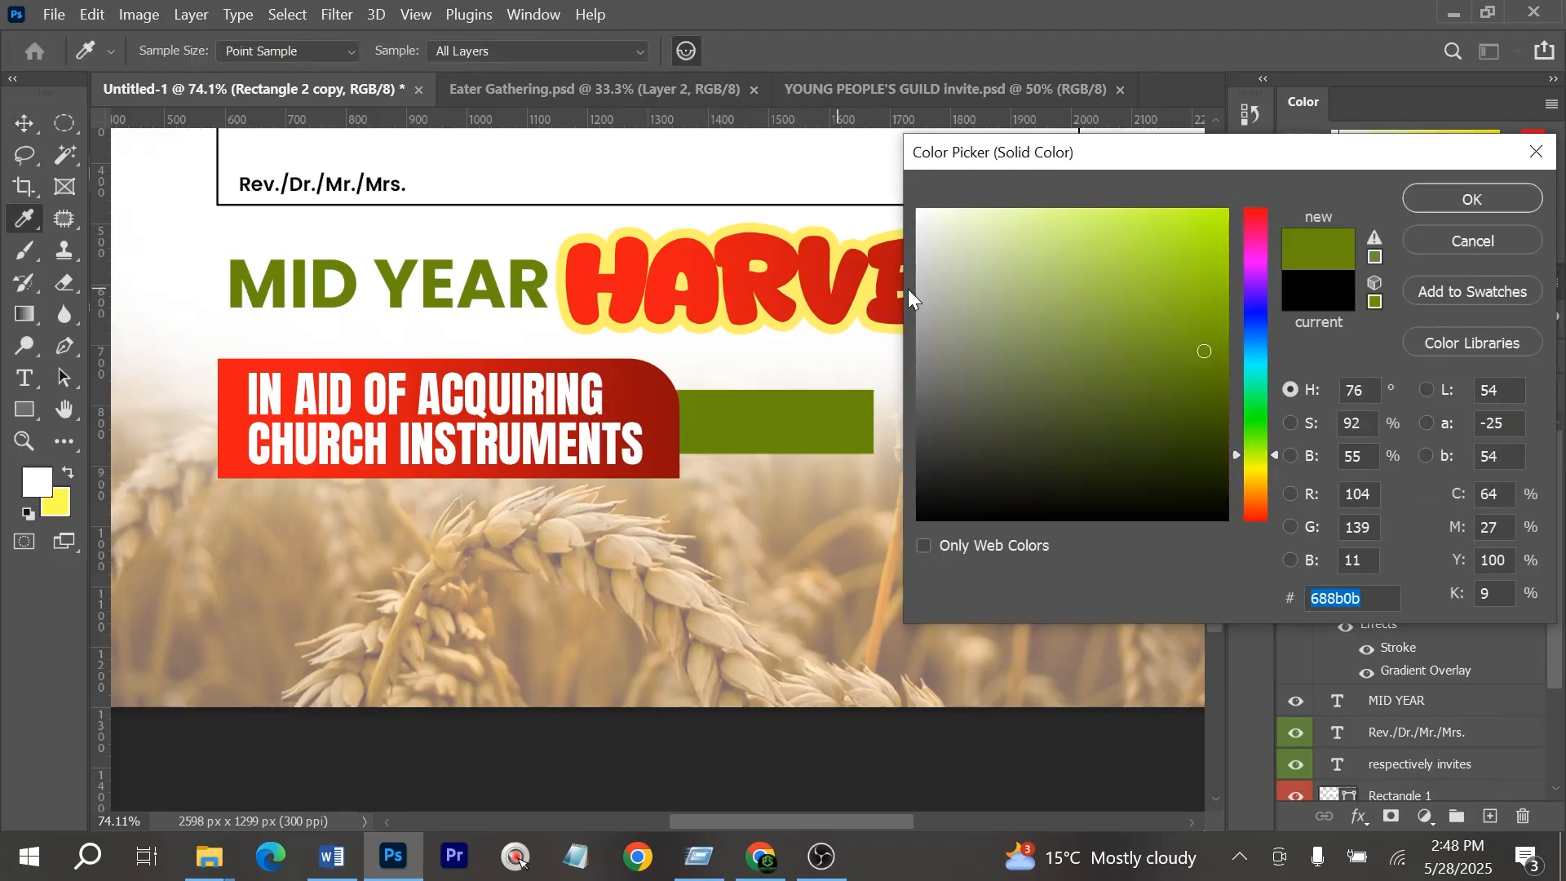
{"action": "left_click", "coordinate": [1424, 201]}
Colour the "theme" text white #ffffff
{"action": "left_click", "coordinate": [803, 412]}
{"action": "left_click", "coordinate": [1249, 284]}
{"action": "left_click", "coordinate": [1184, 422]}
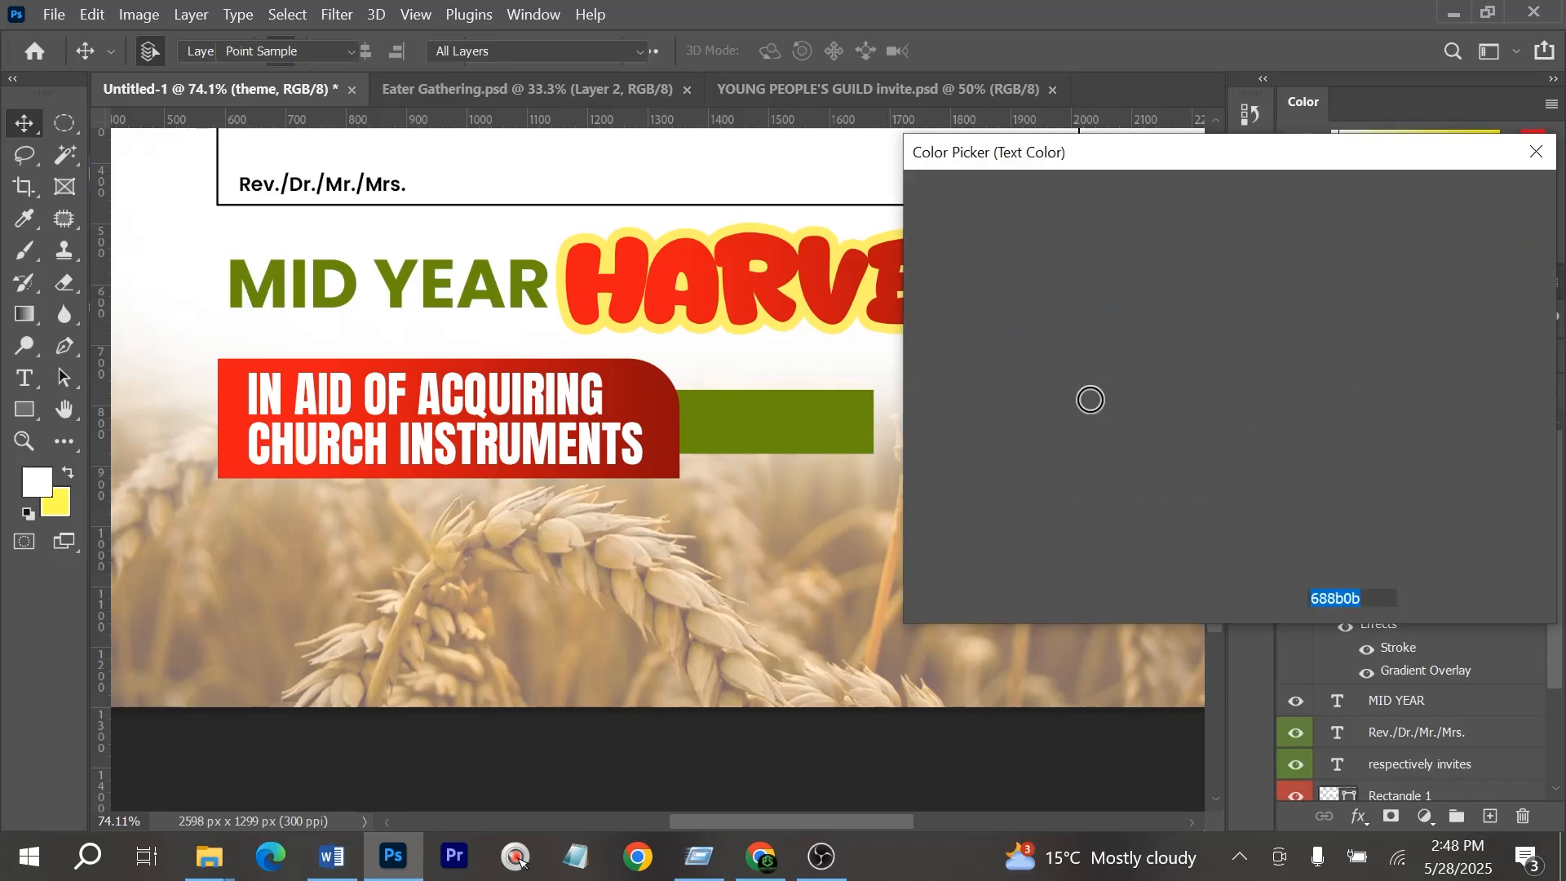
{"action": "type", "text": "ffffff"}
{"action": "key", "text": "Return"}
Scale the red box, its text, the green bar and "theme" up together to about 104% and line them up with the name box's left edge
{"action": "left_click", "coordinate": [810, 432]}
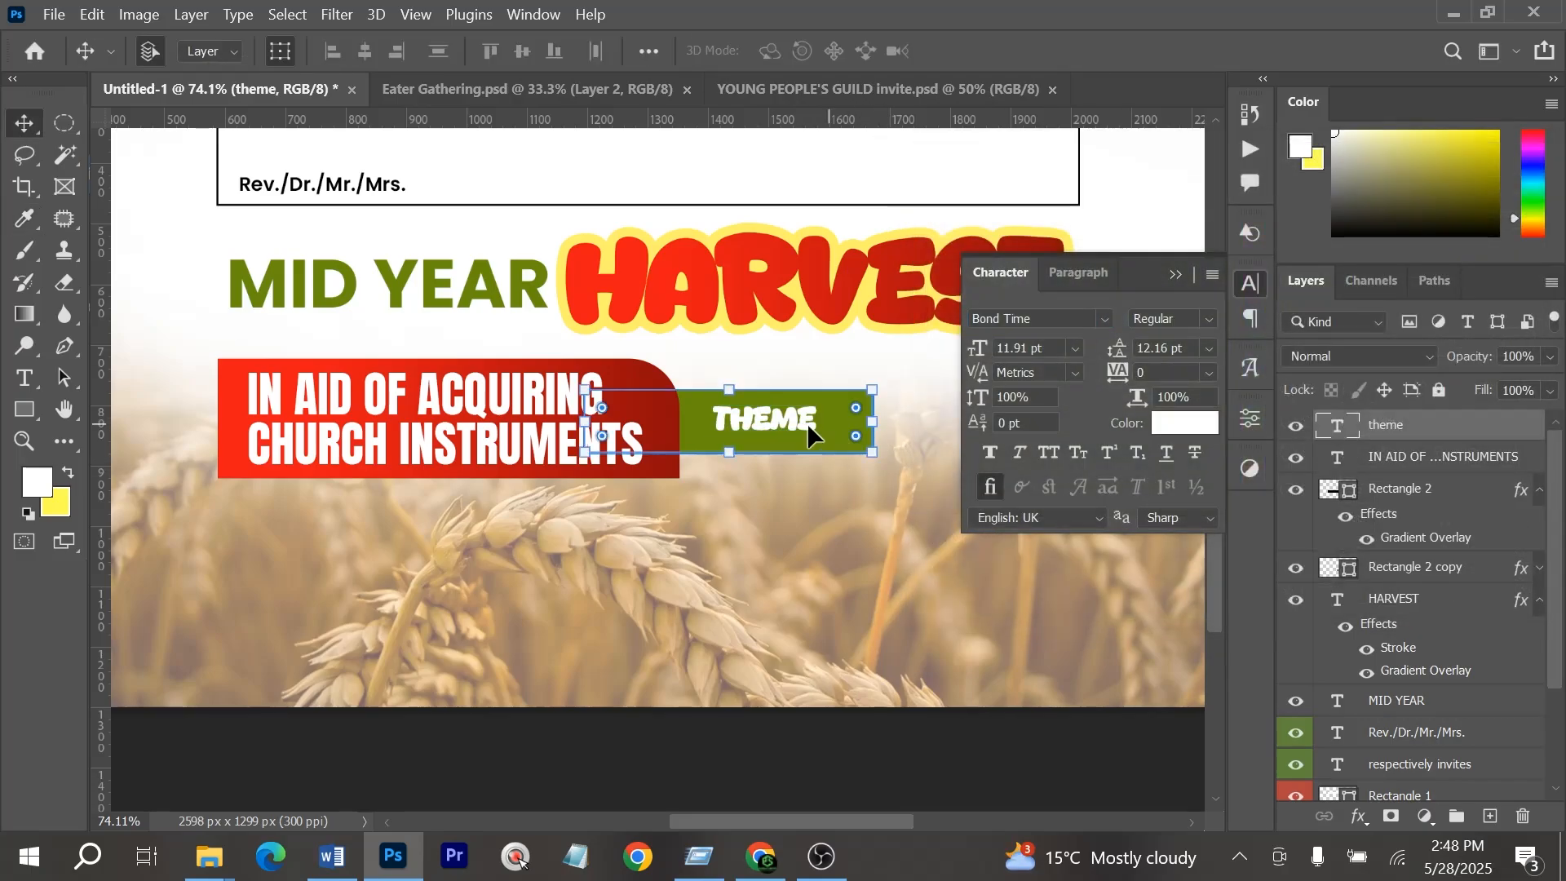
{"action": "left_click", "coordinate": [247, 387], "text": "shift"}
{"action": "left_click", "coordinate": [262, 380], "text": "shift"}
{"action": "scroll", "coordinate": [463, 414], "scroll_direction": "down", "scroll_amount": 6}
{"action": "left_click_drag", "start_coordinate": [535, 421], "coordinate": [571, 421]}
{"action": "left_click_drag", "start_coordinate": [733, 386], "coordinate": [740, 383]}
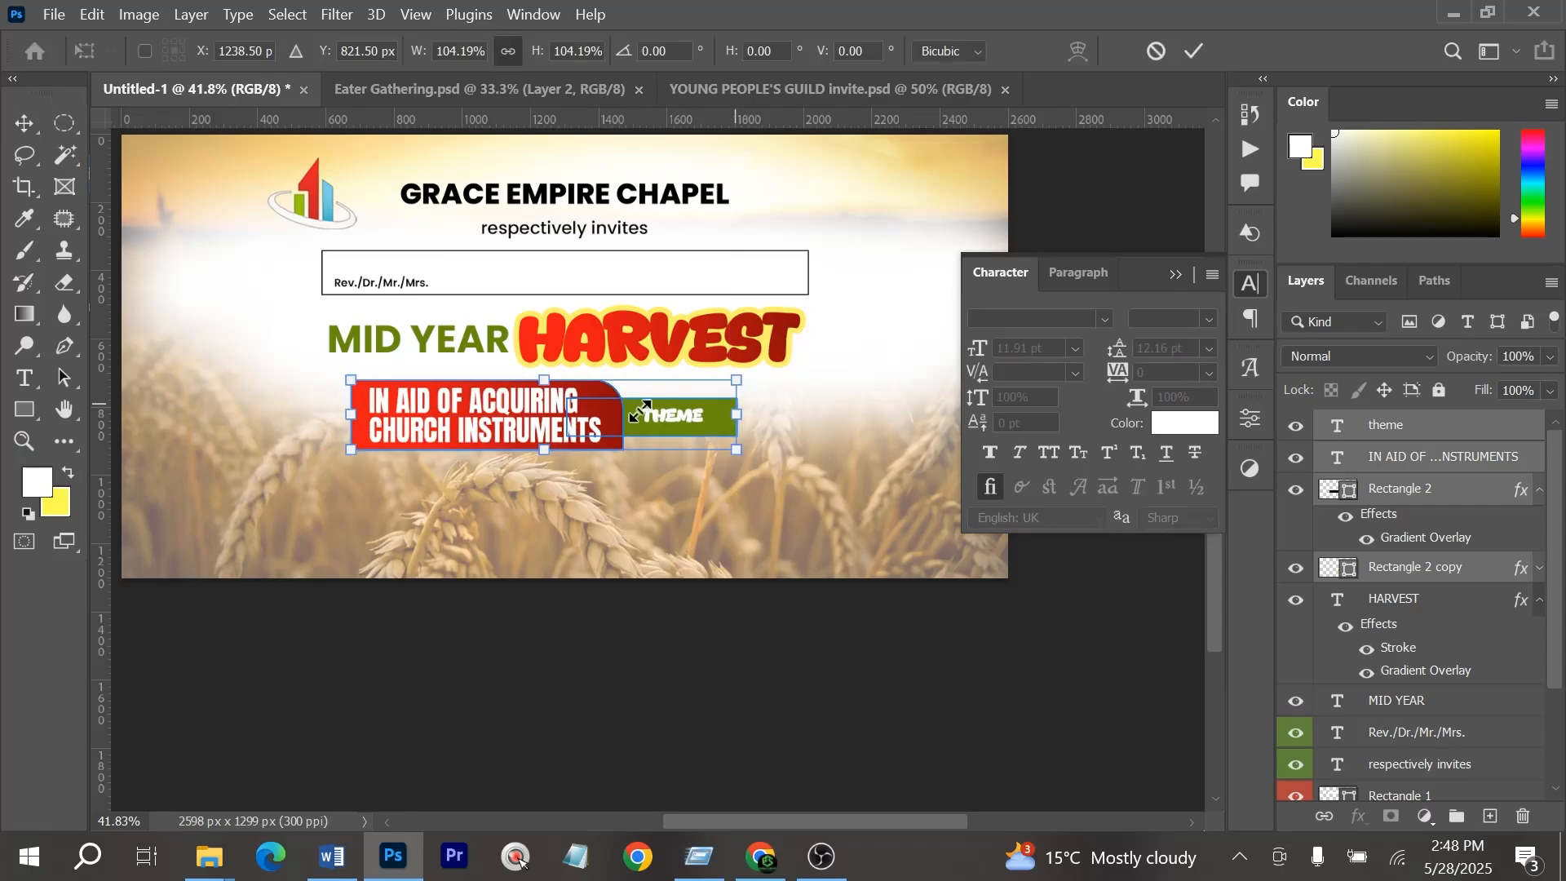
{"action": "key", "text": "Return"}
{"action": "left_click", "coordinate": [1175, 275]}
{"action": "left_click_drag", "start_coordinate": [479, 414], "coordinate": [444, 421]}
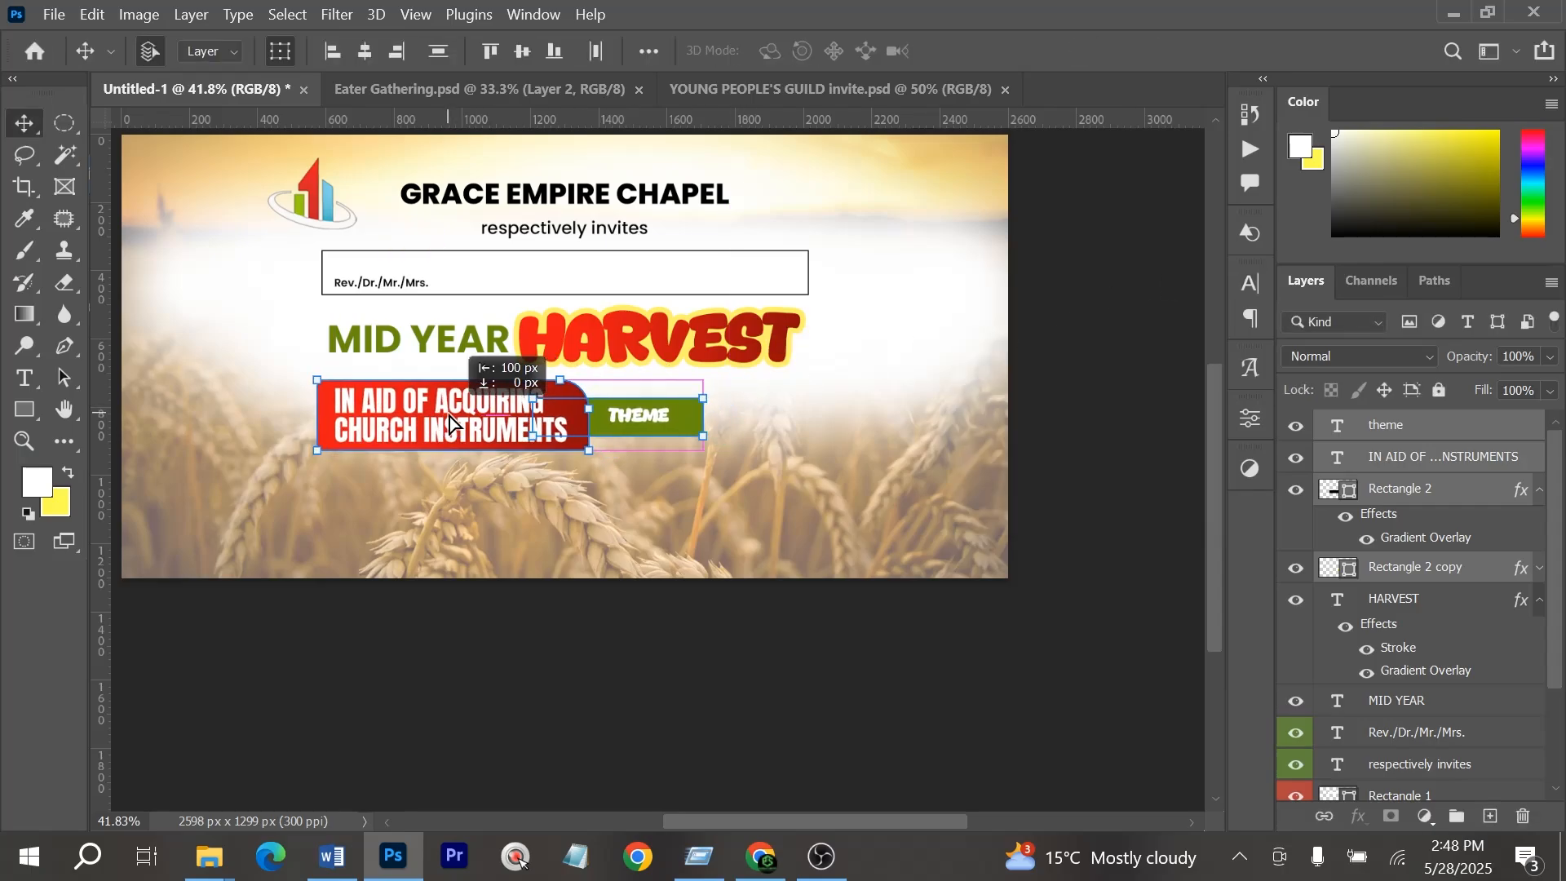
{"action": "left_click", "coordinate": [1065, 473]}
Move the "theme" text and its green bar between "MID YEAR" and the red box, and narrow the bar to about 70% width
{"action": "scroll", "coordinate": [477, 377], "scroll_direction": "up", "scroll_amount": 3}
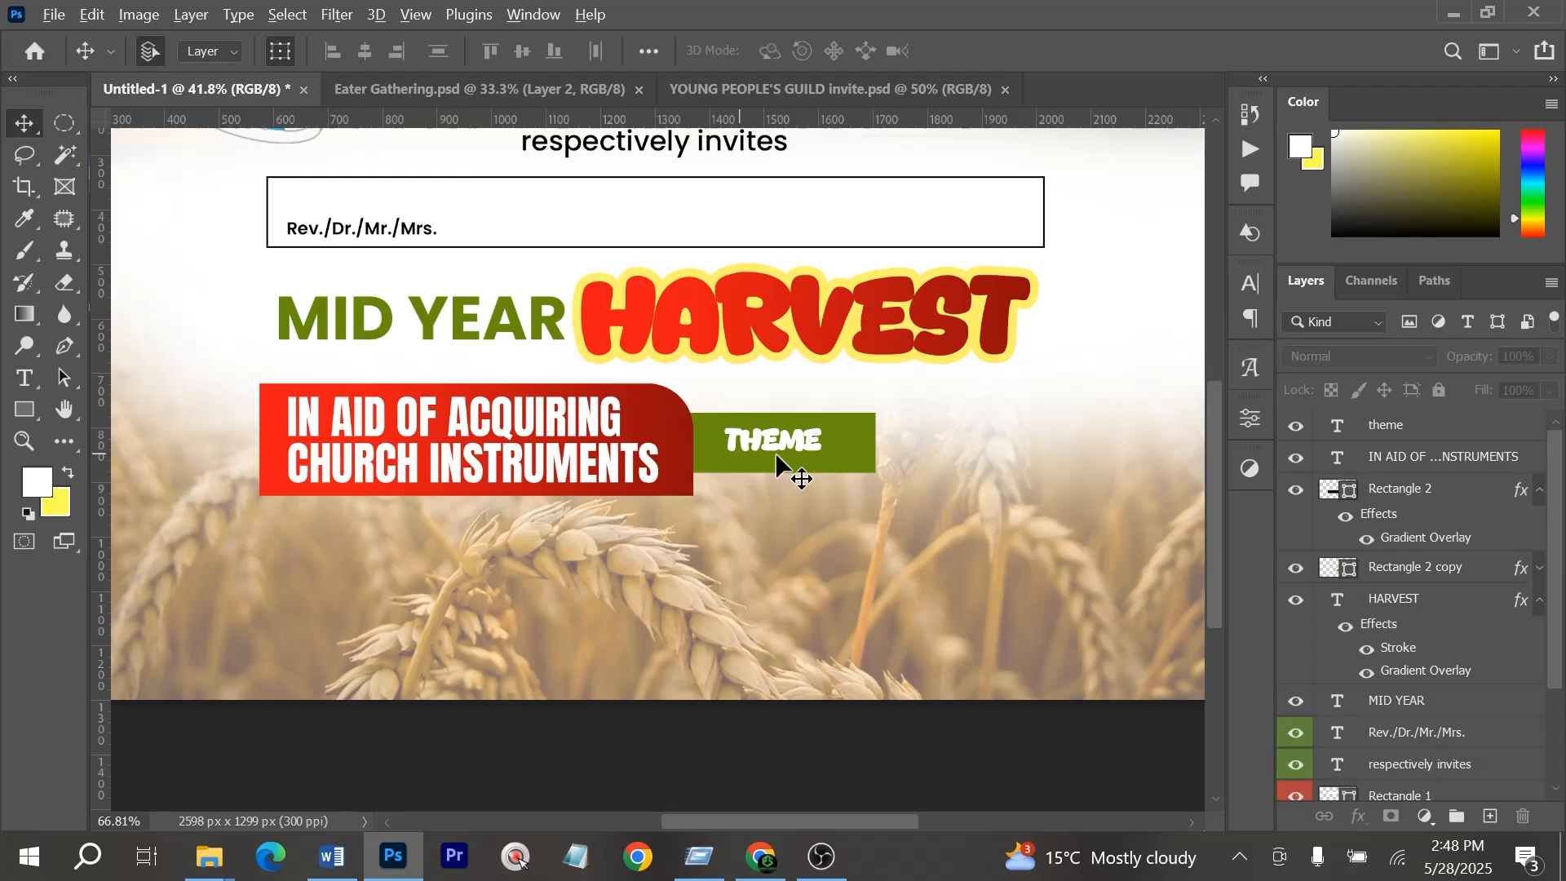
{"action": "left_click_drag", "start_coordinate": [801, 439], "coordinate": [535, 375]}
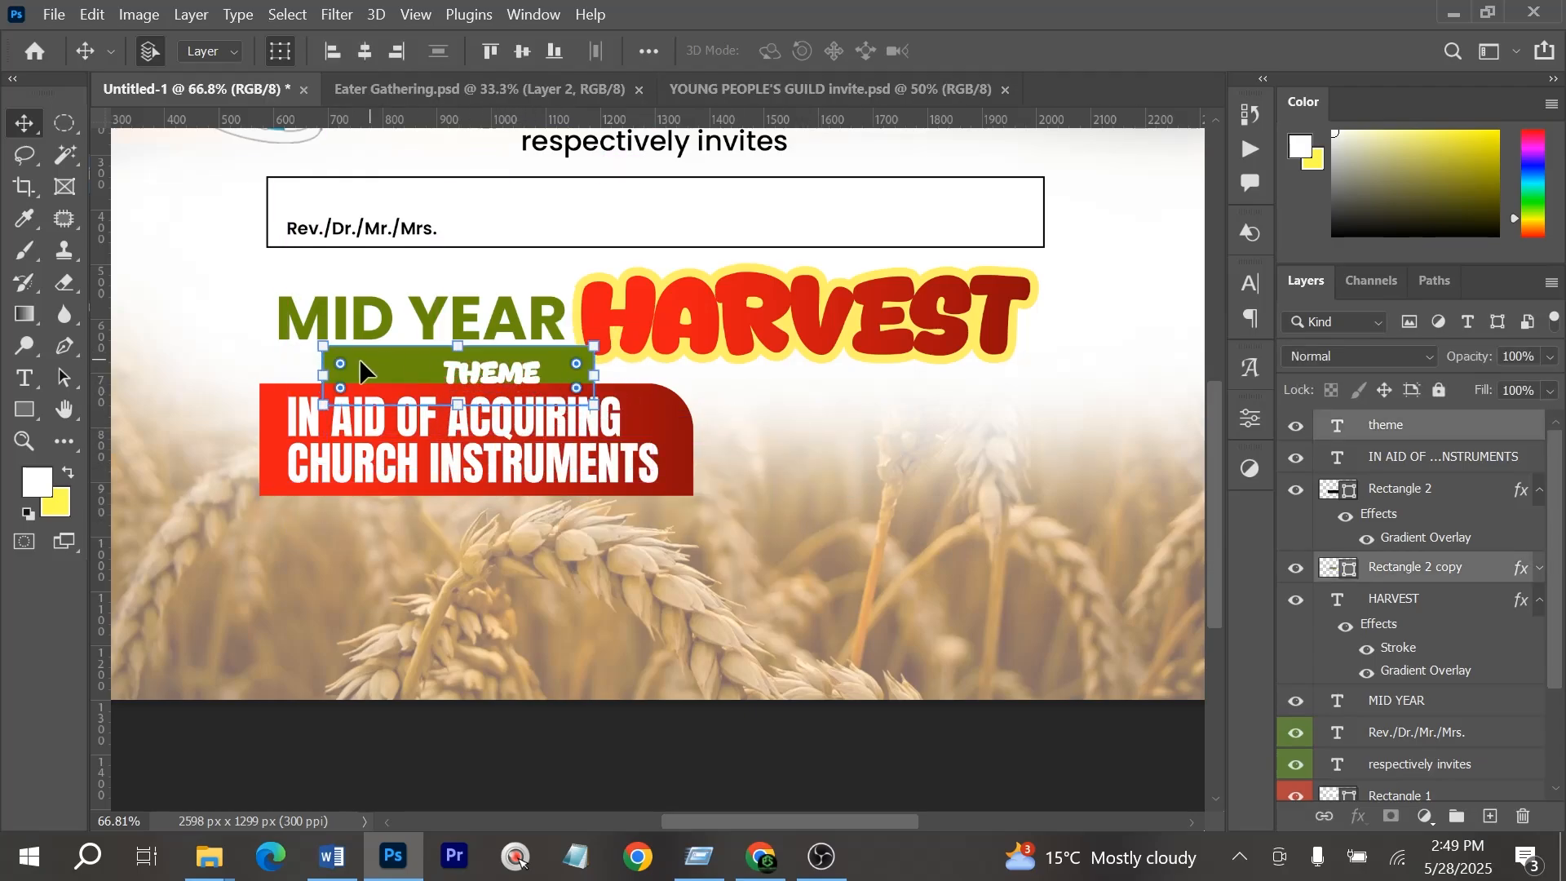
{"action": "left_click", "coordinate": [432, 248]}
{"action": "left_click", "coordinate": [374, 367]}
{"action": "left_click_drag", "start_coordinate": [322, 375], "coordinate": [404, 375]}
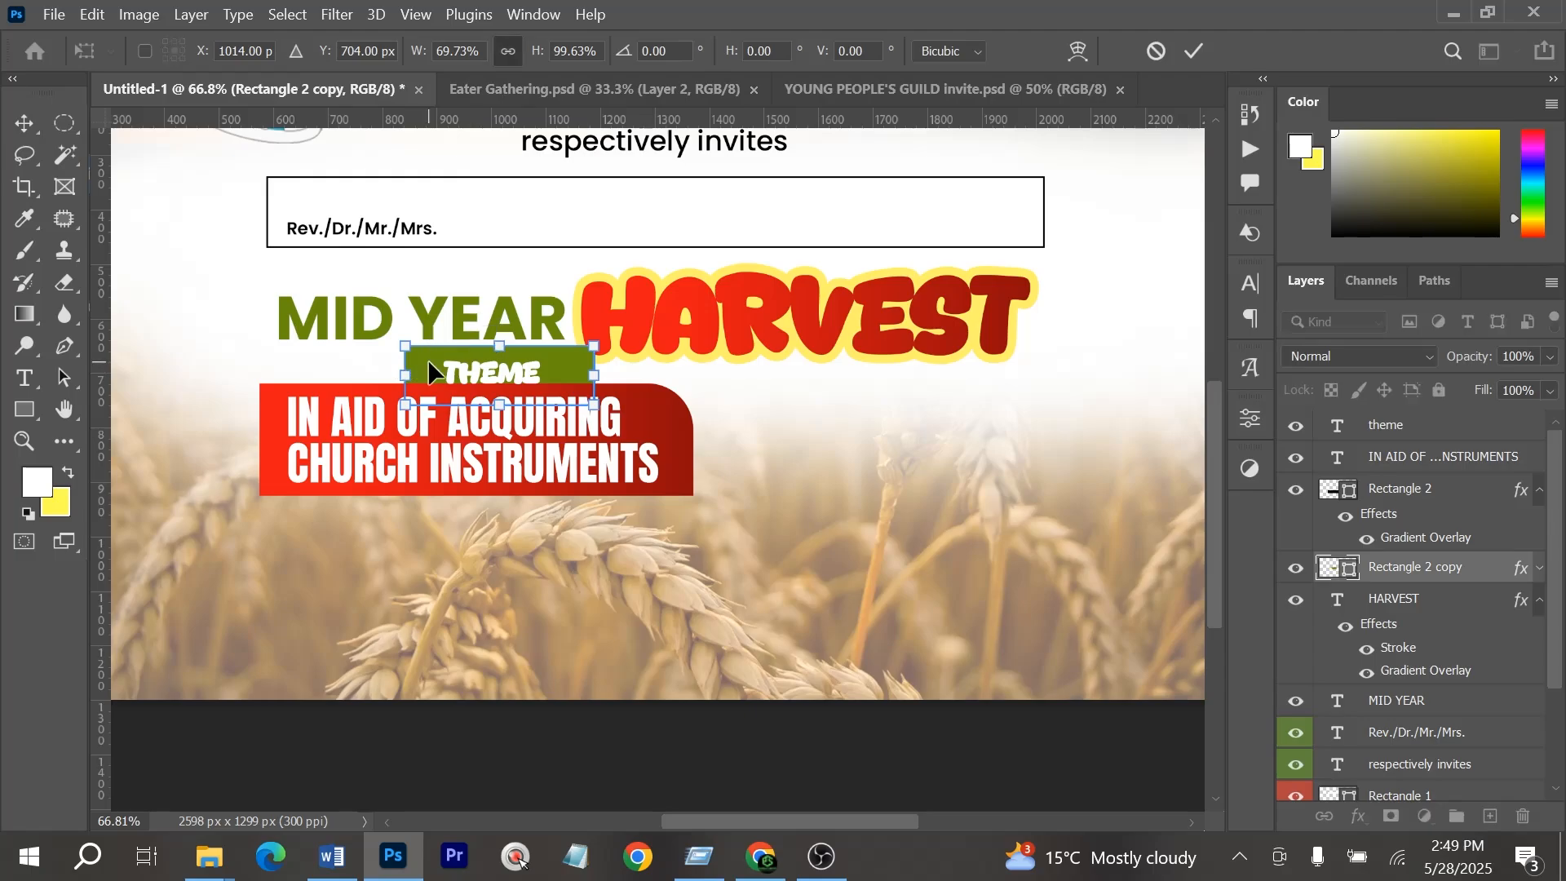
{"action": "key", "text": "Return"}
Fine-tune the position of the "theme" text and its green bar just above the red box
{"action": "scroll", "coordinate": [502, 375], "scroll_direction": "up", "scroll_amount": 5}
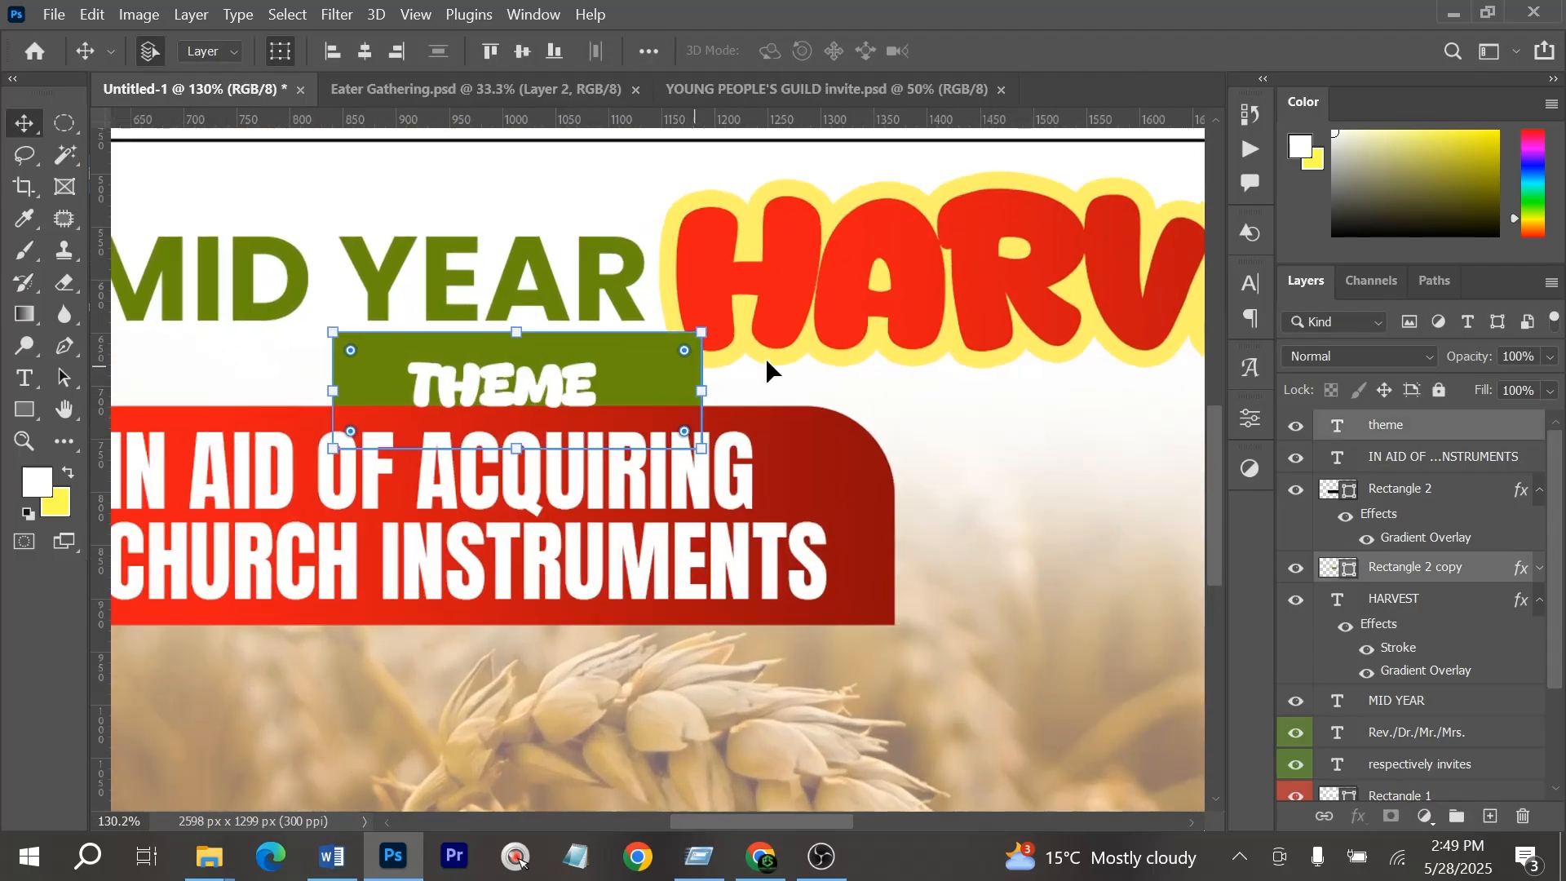
{"action": "left_click_drag", "start_coordinate": [657, 380], "coordinate": [657, 387]}
{"action": "left_click_drag", "start_coordinate": [550, 389], "coordinate": [519, 374]}
{"action": "left_click", "coordinate": [678, 369]}
{"action": "scroll", "coordinate": [806, 441], "scroll_direction": "down", "scroll_amount": 2}
{"action": "scroll", "coordinate": [805, 441], "scroll_direction": "down", "scroll_amount": 2}
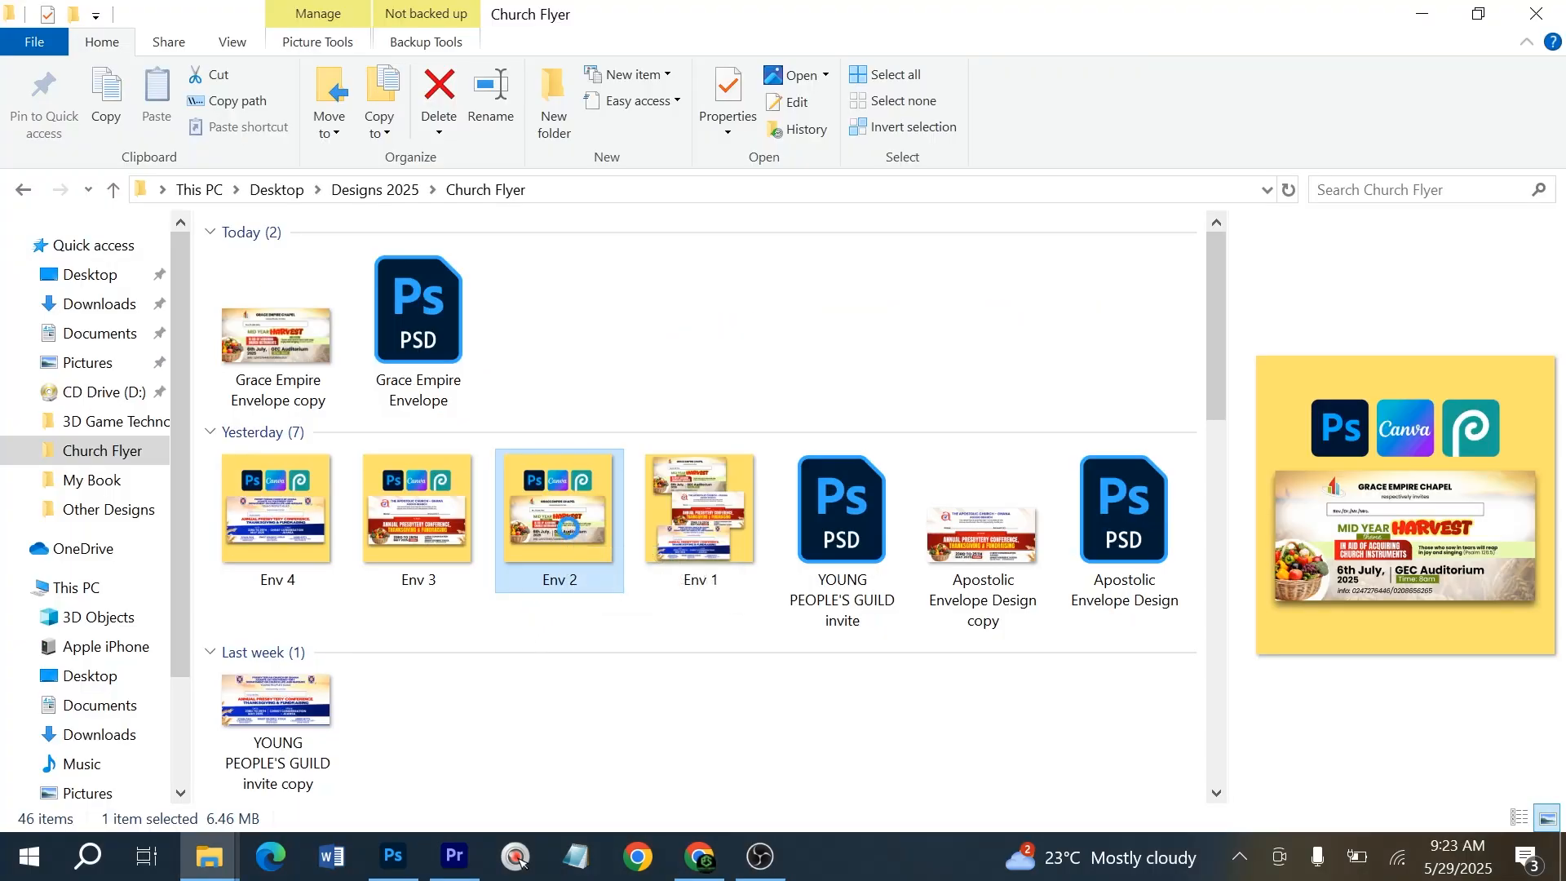
View the finished design in the Env 2 image from the Church Flyer folder, close it and select the Grace Empire Envelope PSD
{"action": "double_click", "coordinate": [569, 527]}
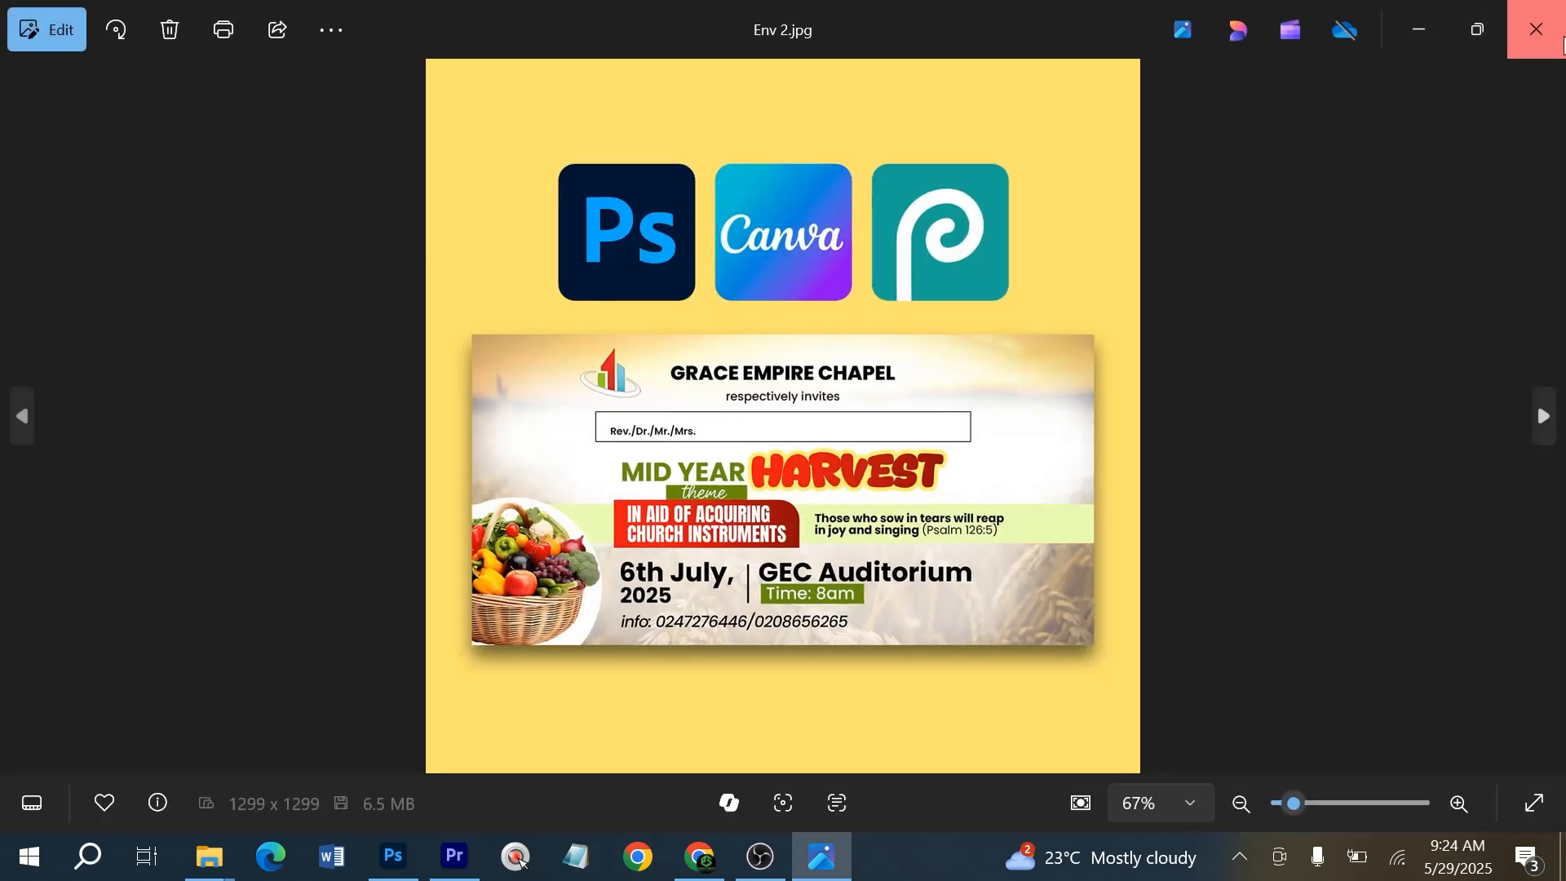
{"action": "left_click", "coordinate": [1538, 25]}
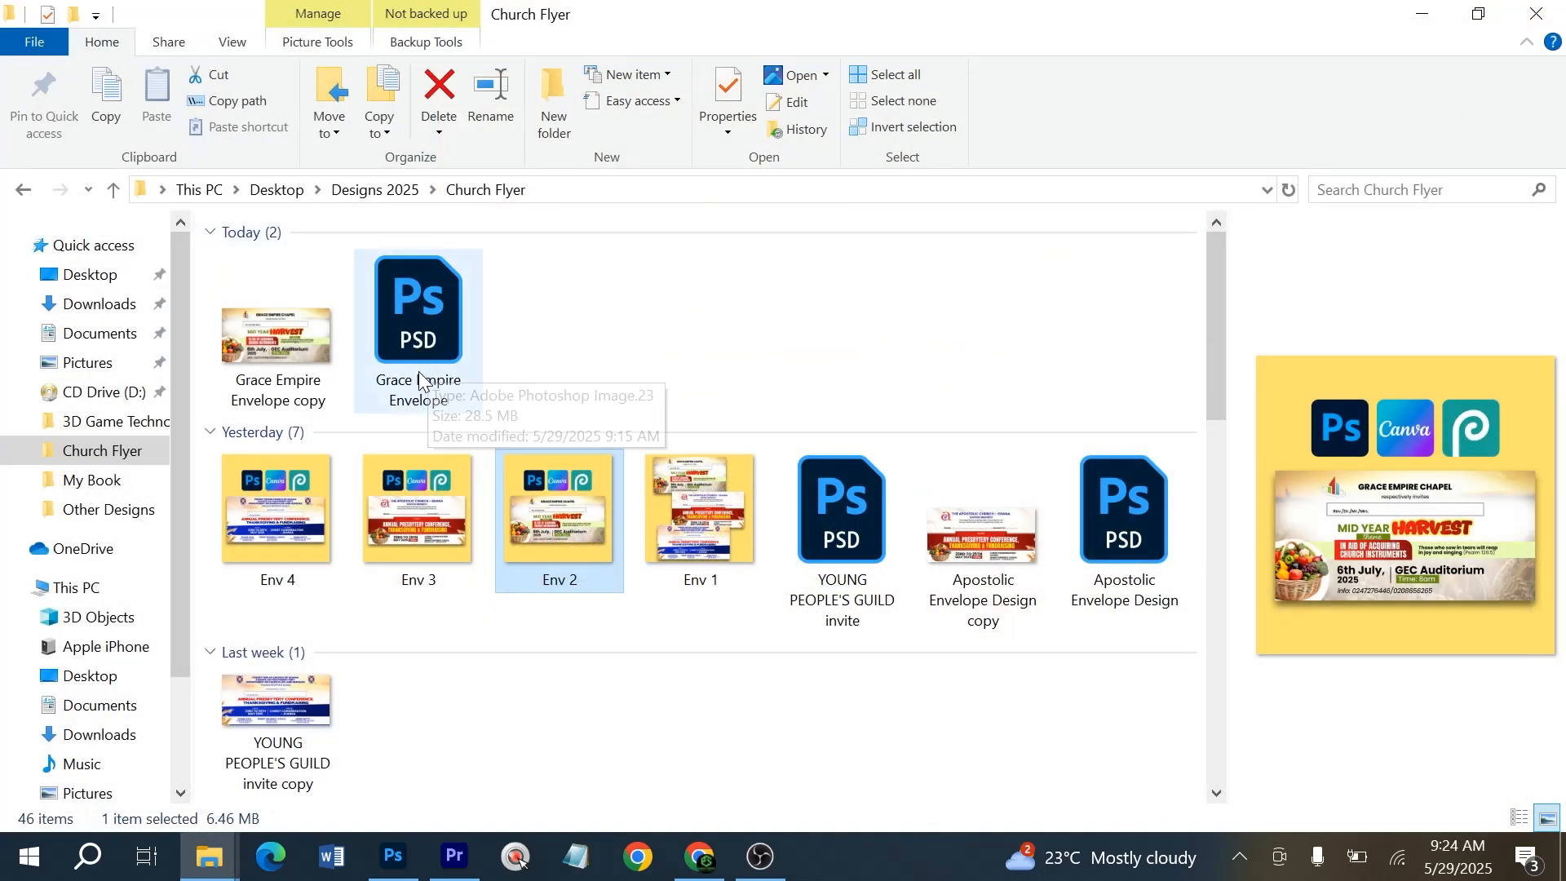
{"action": "left_click", "coordinate": [445, 336]}
Switch to Chrome and open canva.com
{"action": "left_click", "coordinate": [698, 857]}
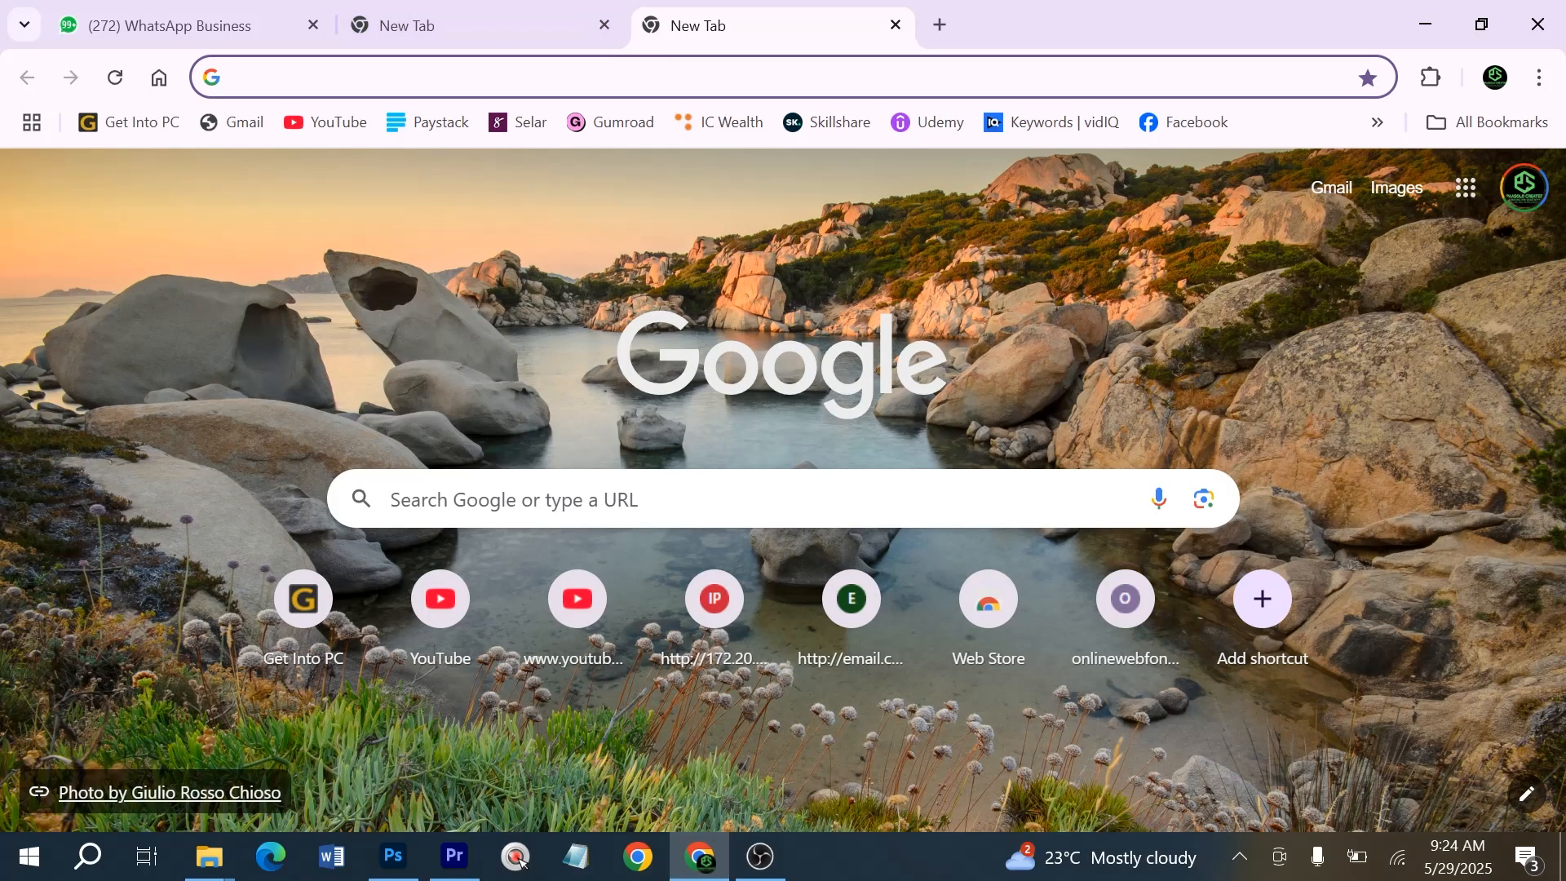
{"action": "type", "text": "can"}
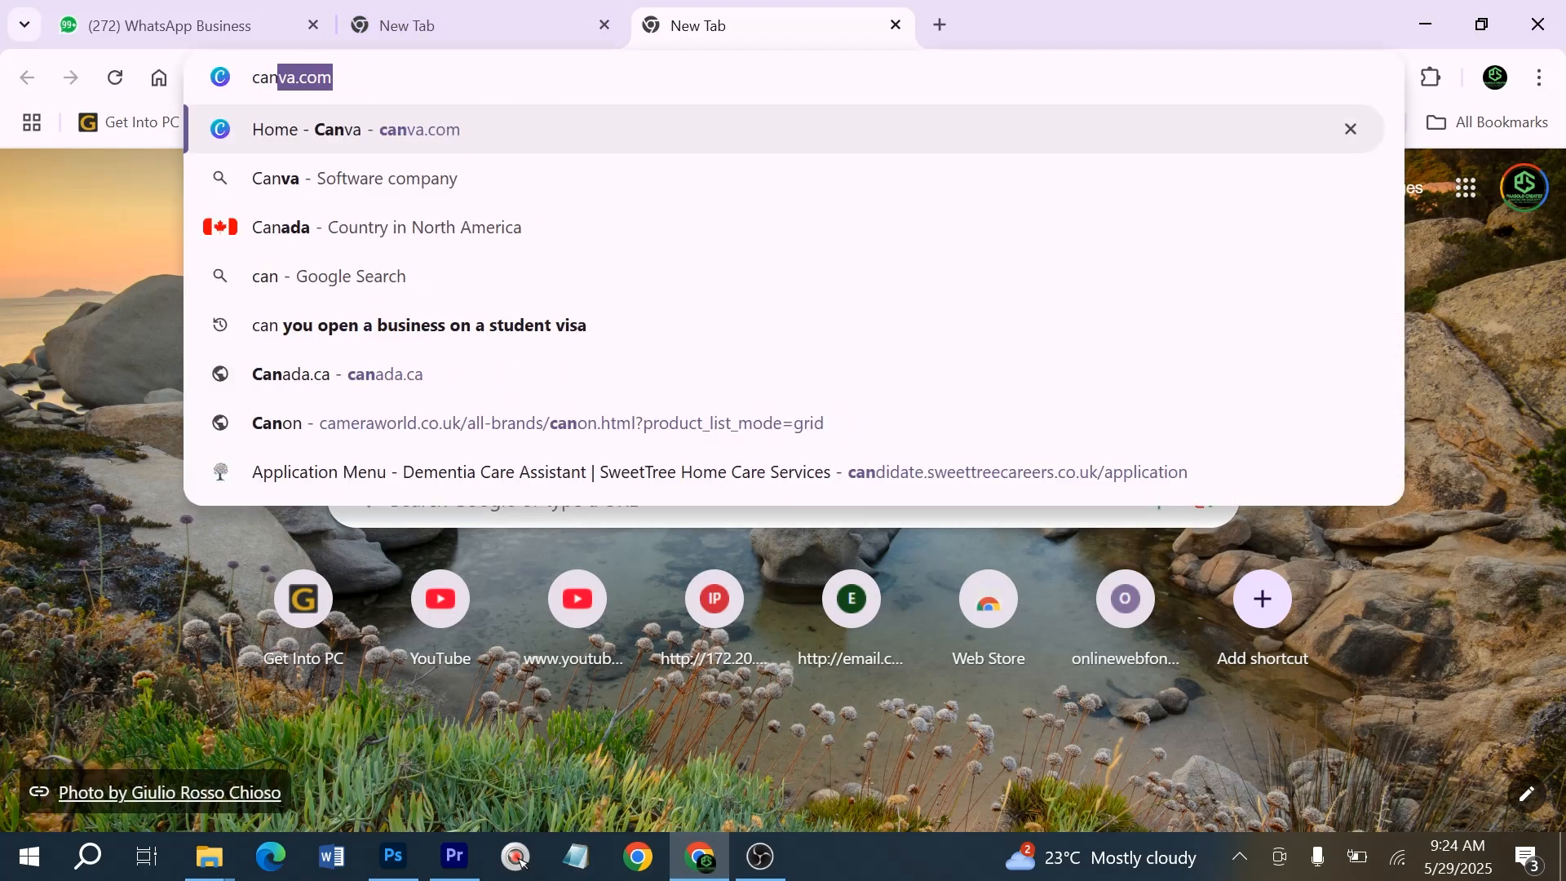
{"action": "key", "text": "Return"}
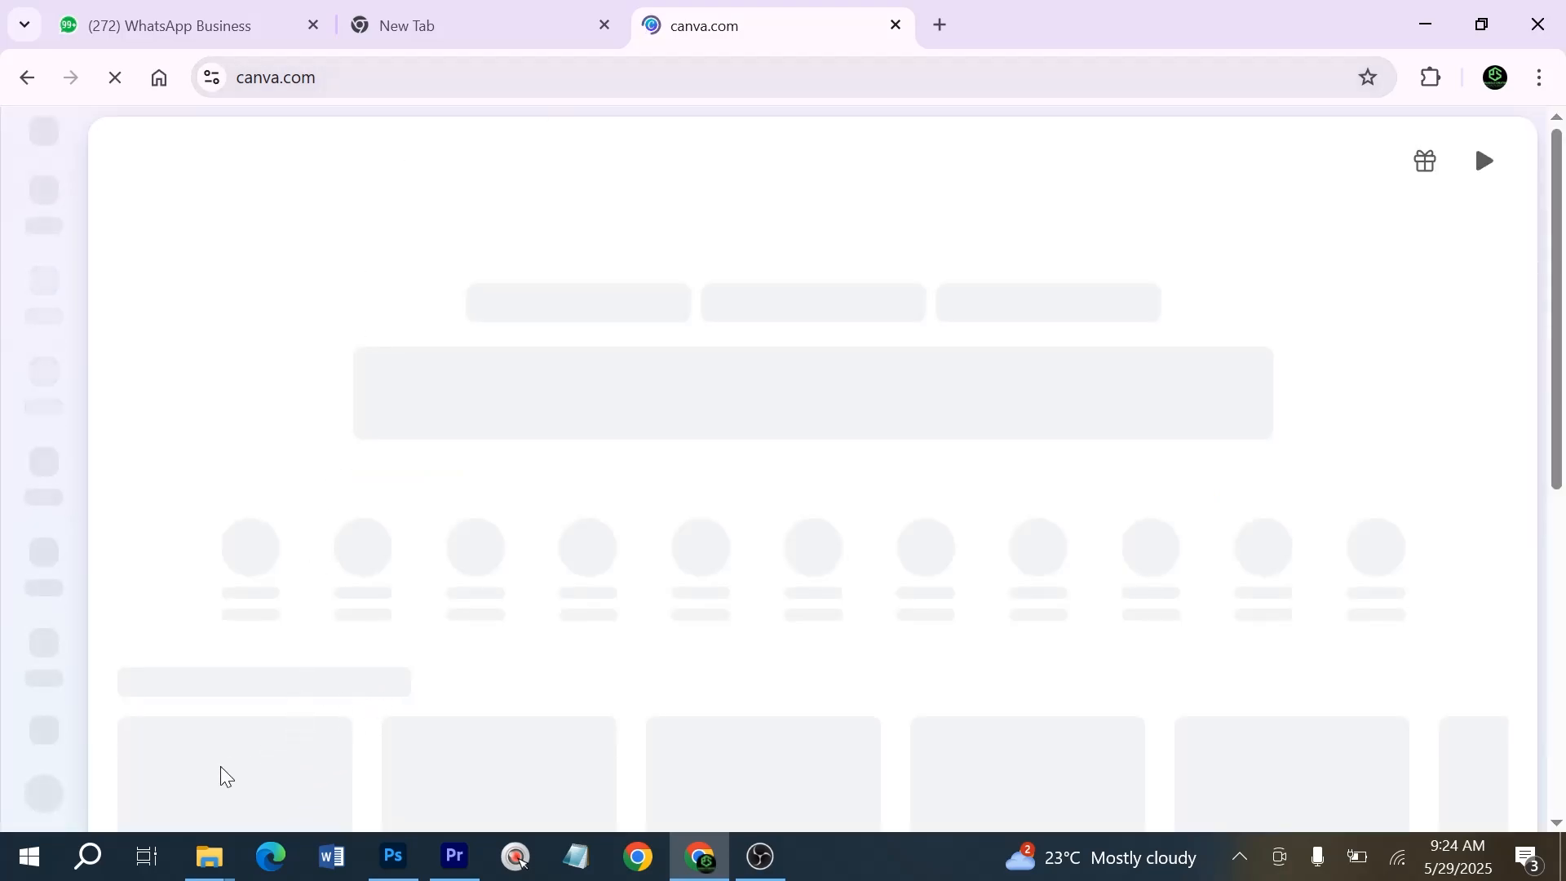
Upload the Grace Empire Envelope PSD from the Church Flyer folder to Canva by dropping it onto the home page
{"action": "mouse_move", "coordinate": [209, 857]}
{"action": "left_click", "coordinate": [344, 758]}
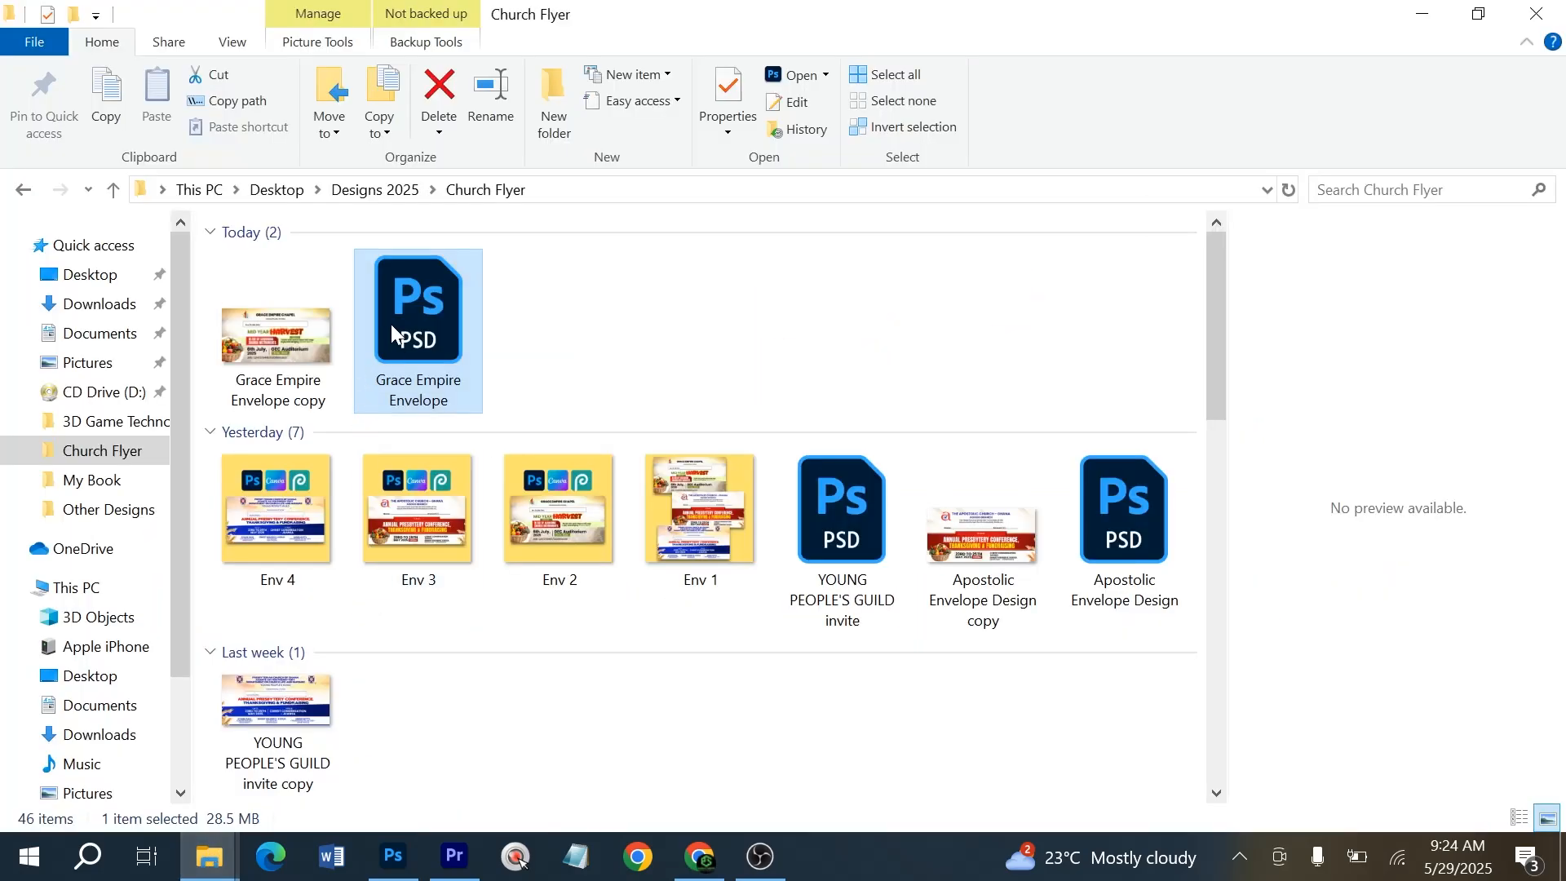
{"action": "key", "text": "alt+Tab"}
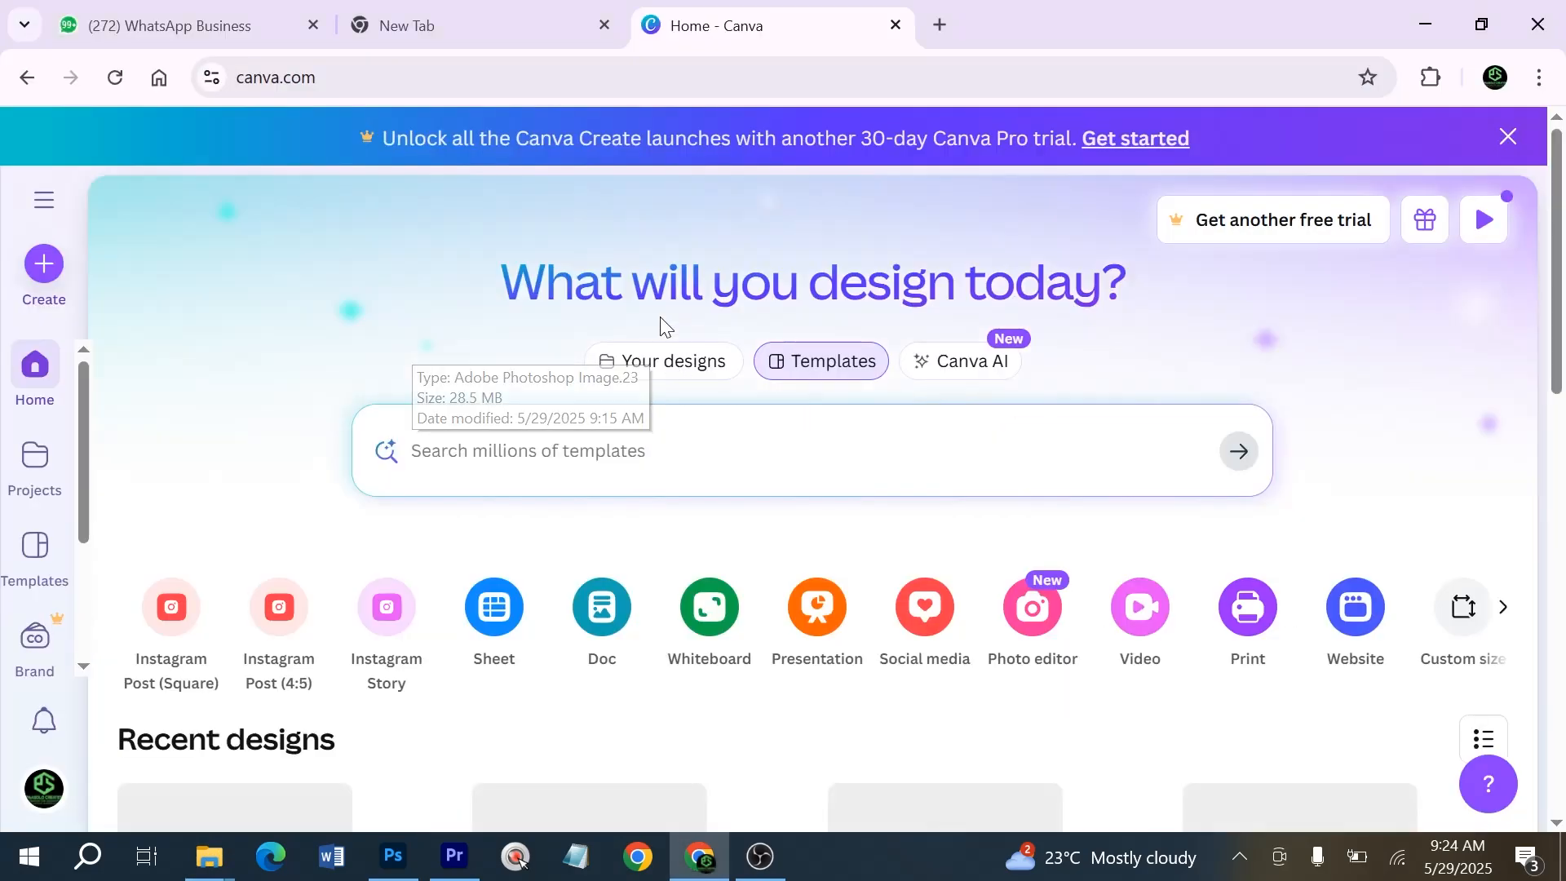
{"action": "key", "text": "alt+Tab"}
{"action": "left_click_drag", "start_coordinate": [409, 318], "coordinate": [702, 367]}
{"action": "key", "text": "alt+Tab"}
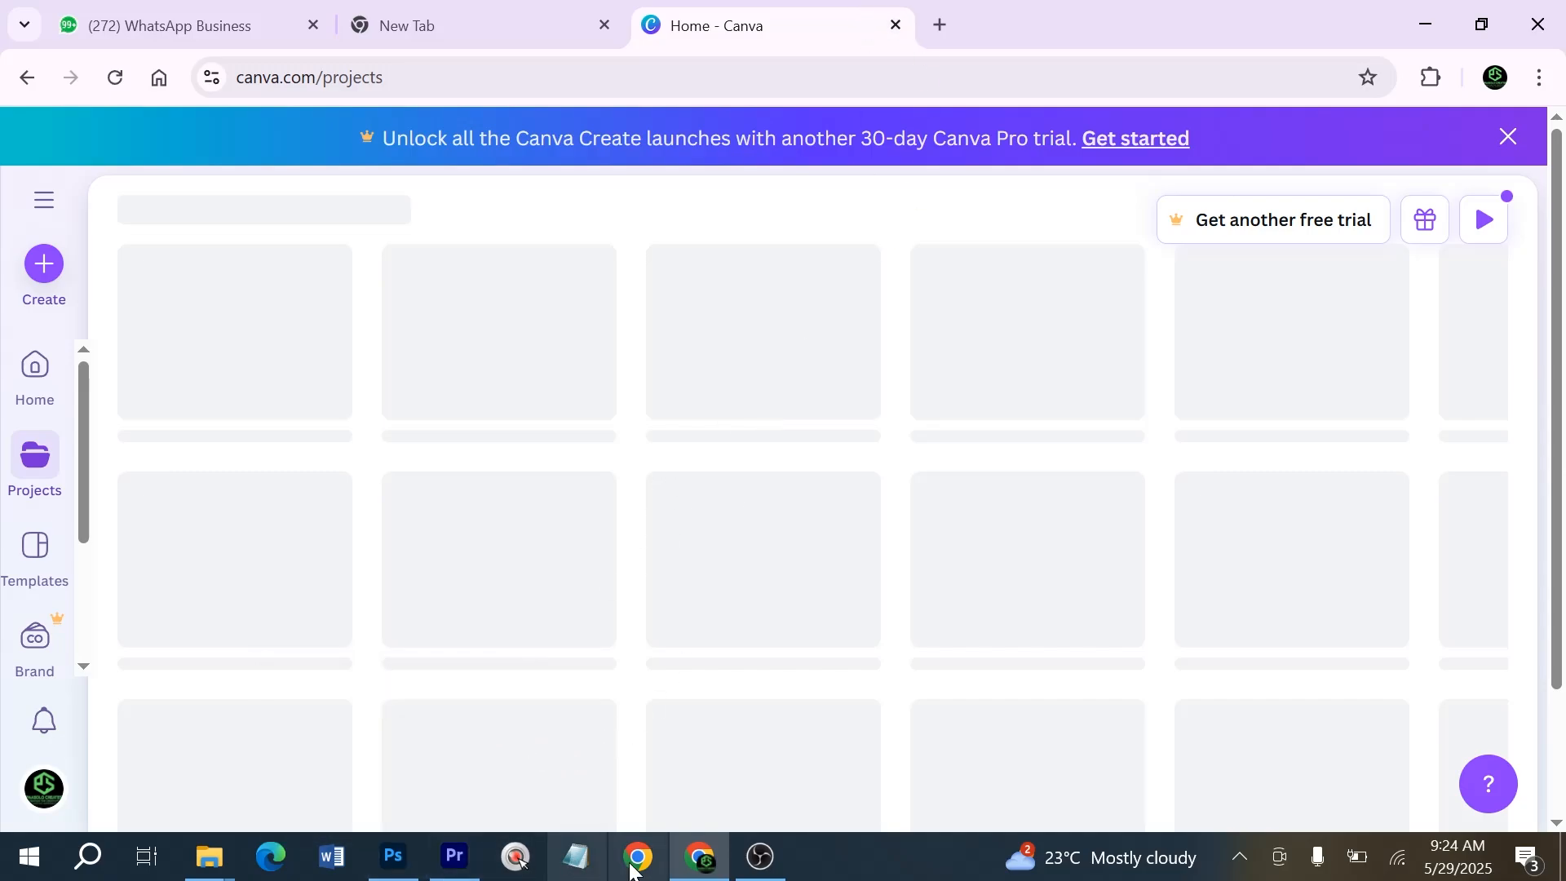
Switch to File Explorer and view the Env 2 image from the Church Flyer folder
{"action": "mouse_move", "coordinate": [208, 856]}
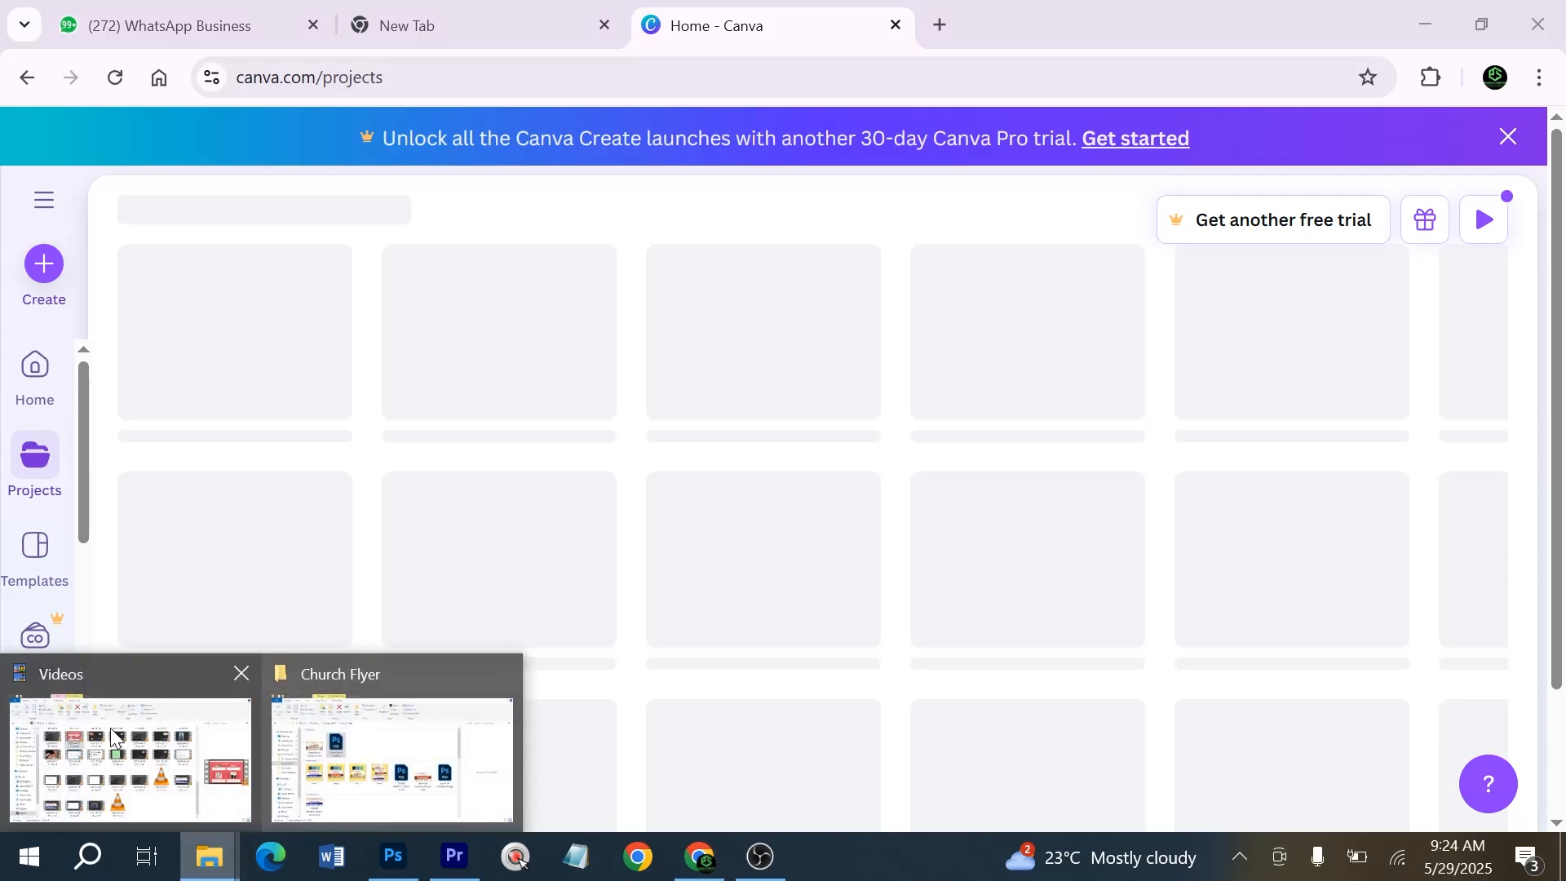
{"action": "left_click", "coordinate": [354, 765]}
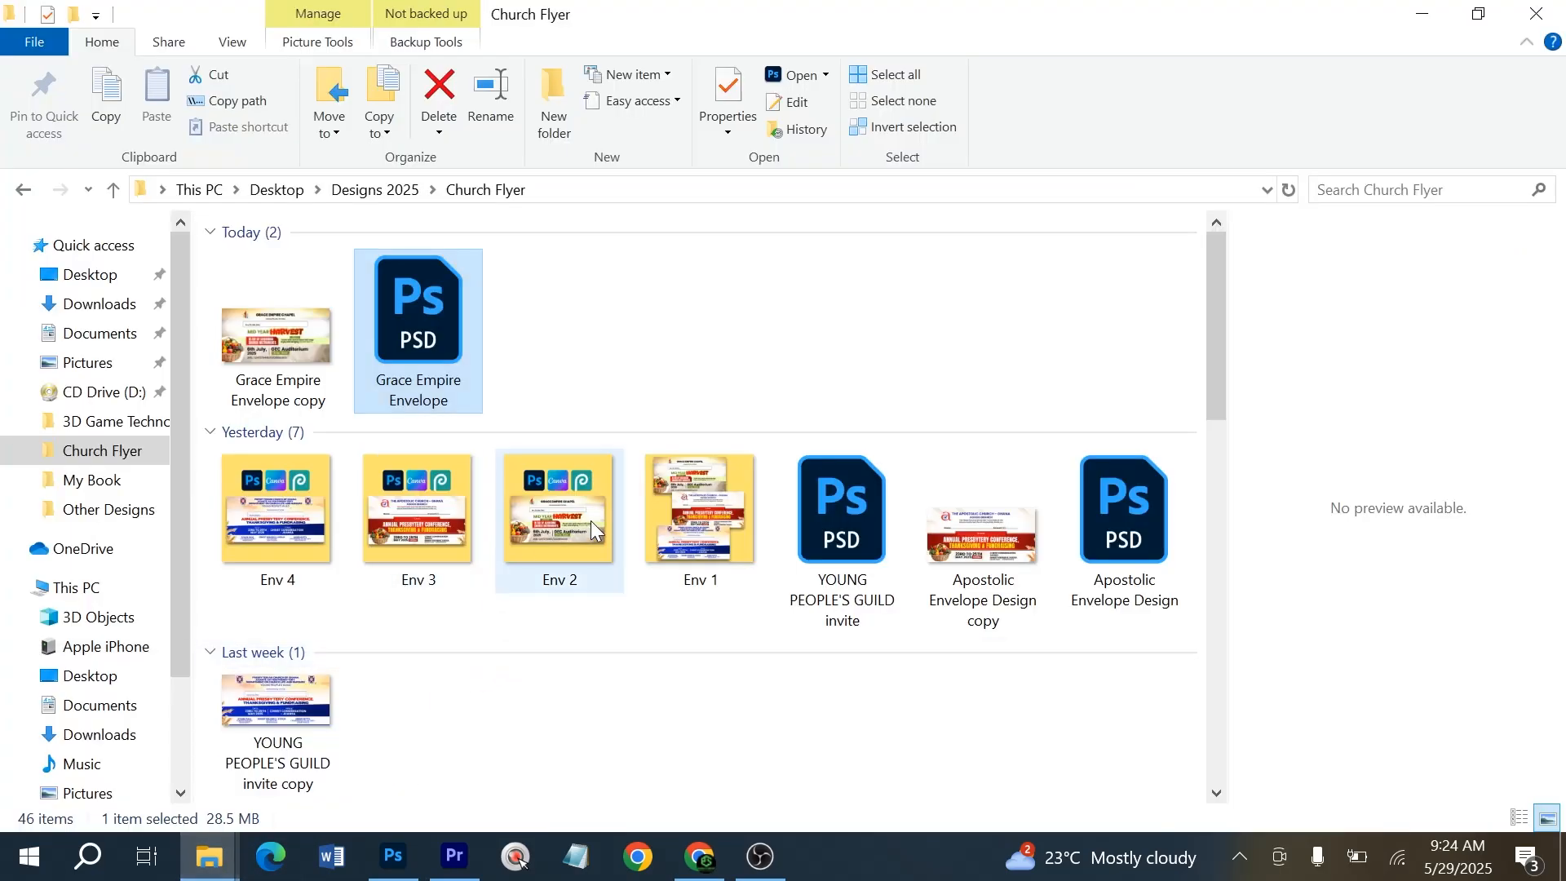
{"action": "left_click", "coordinate": [581, 520]}
{"action": "double_click", "coordinate": [594, 525]}
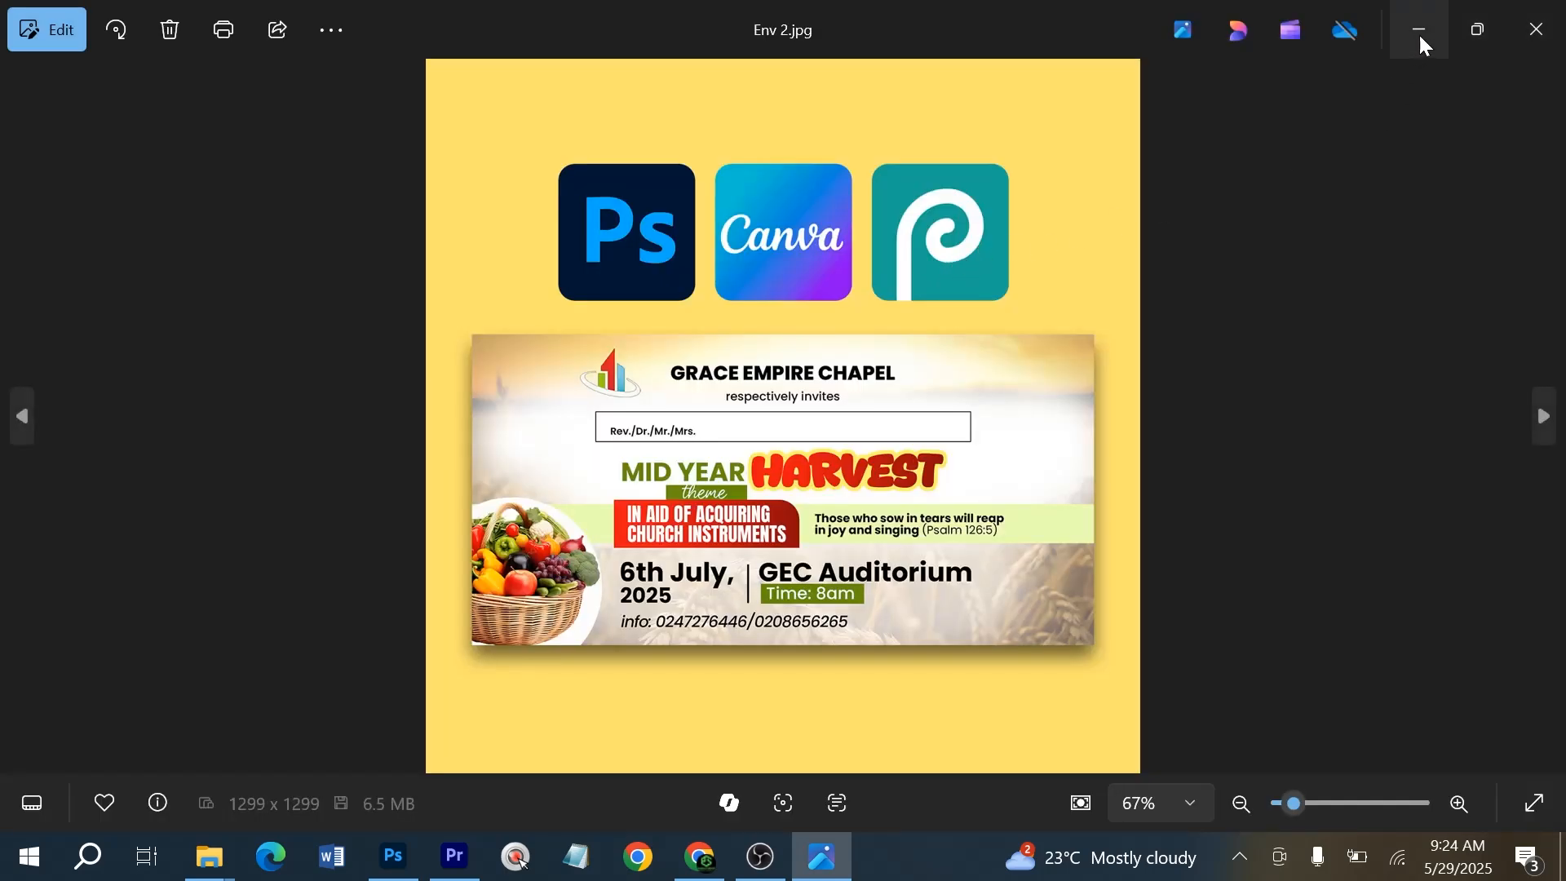
Switch to Chrome, open the Grace Empire Envelope.psd design from the recent Canva projects and select its logo
{"action": "left_click", "coordinate": [699, 856]}
{"action": "scroll", "coordinate": [697, 522], "scroll_direction": "down", "scroll_amount": 3}
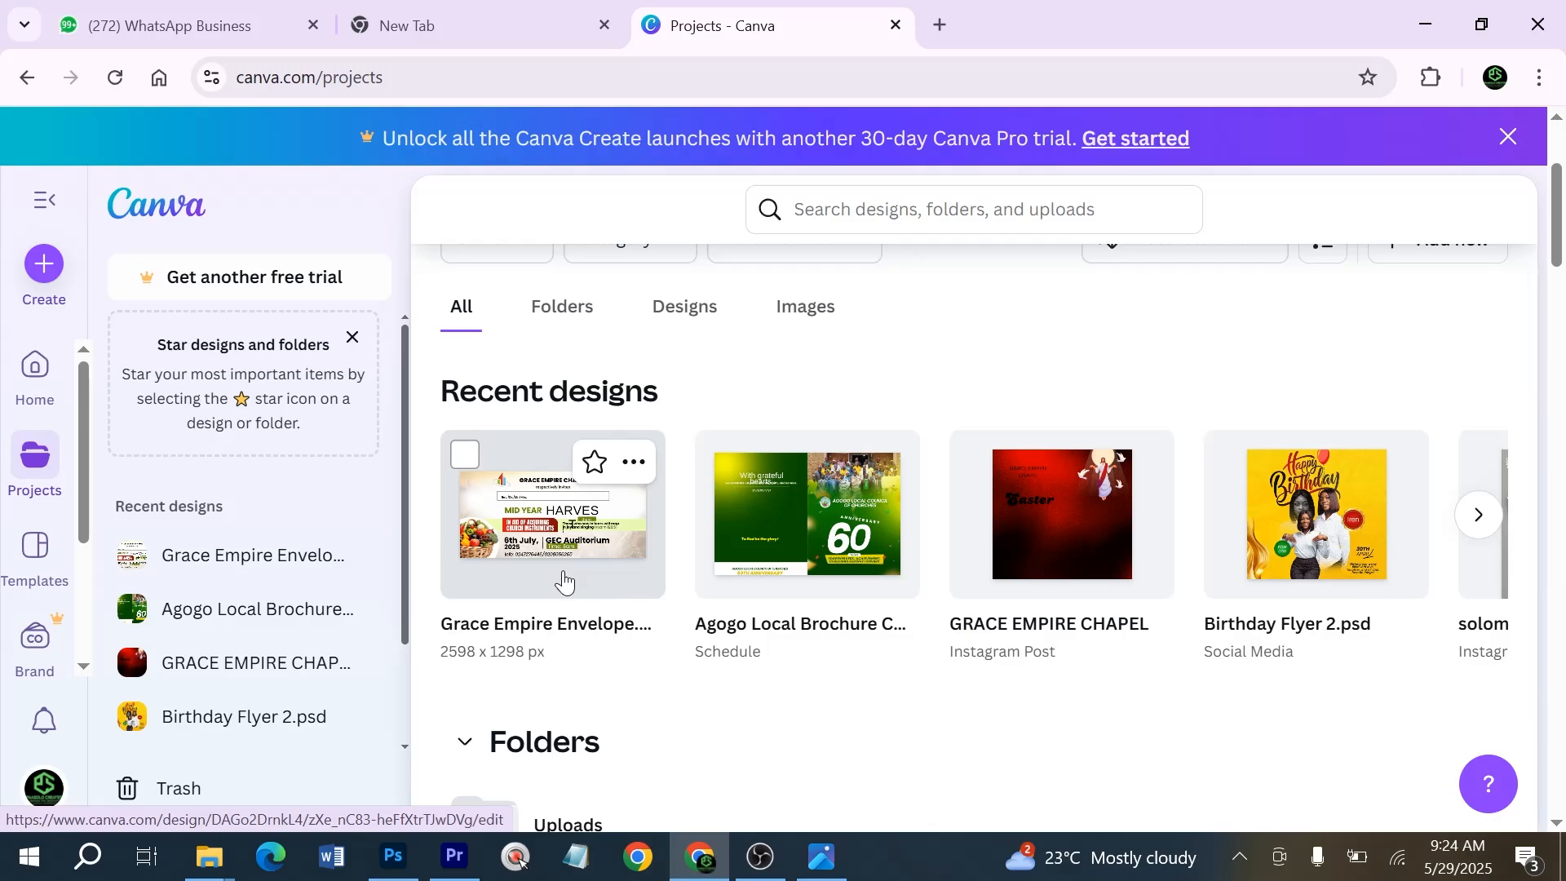
{"action": "left_click", "coordinate": [570, 552]}
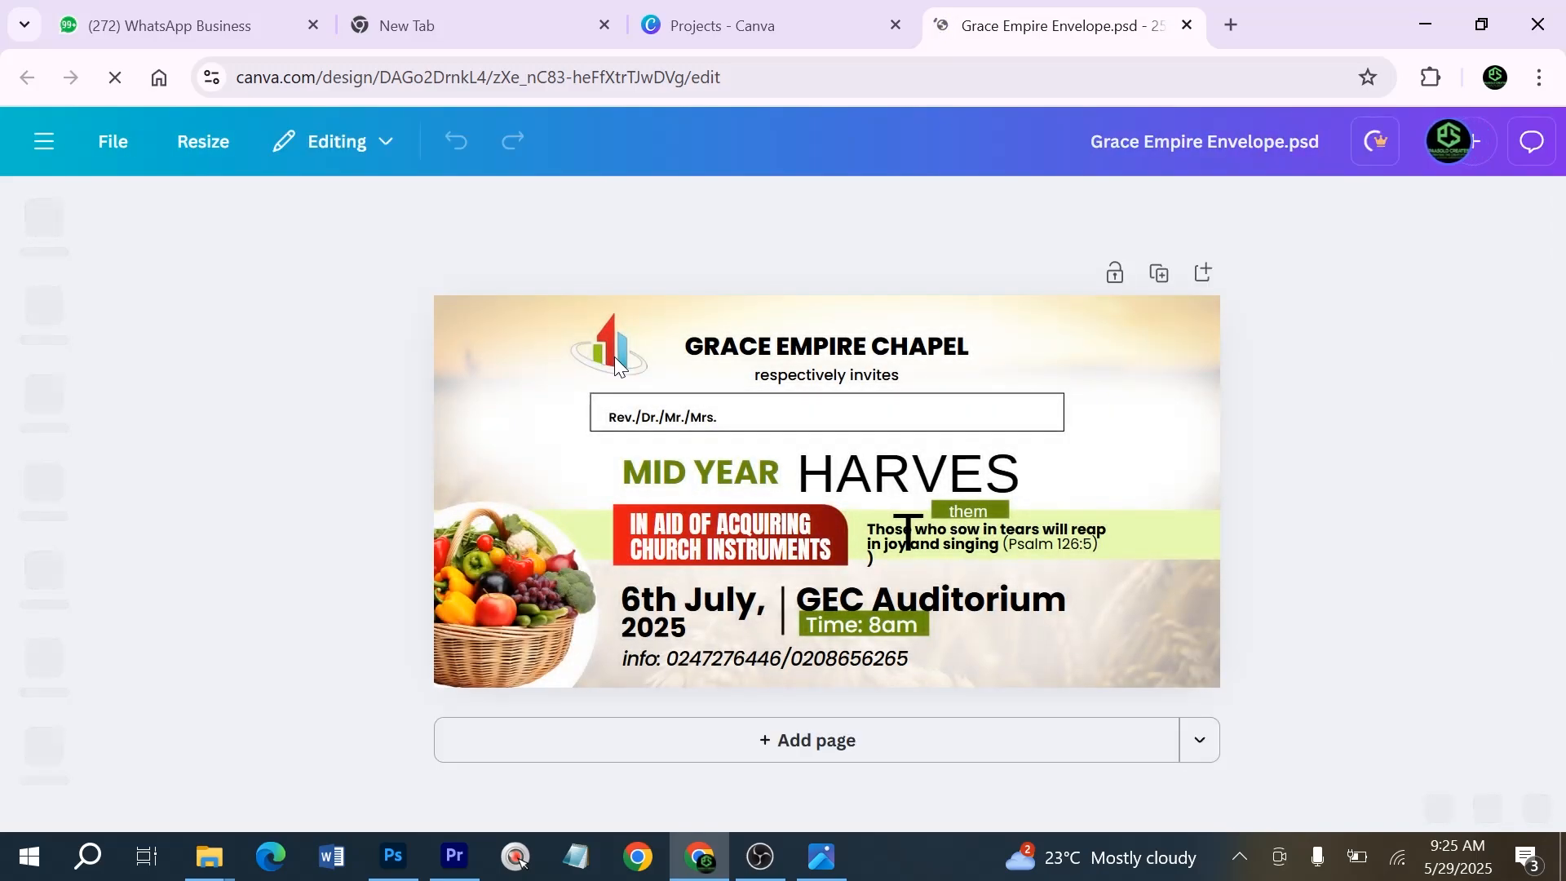
{"action": "left_click", "coordinate": [614, 357]}
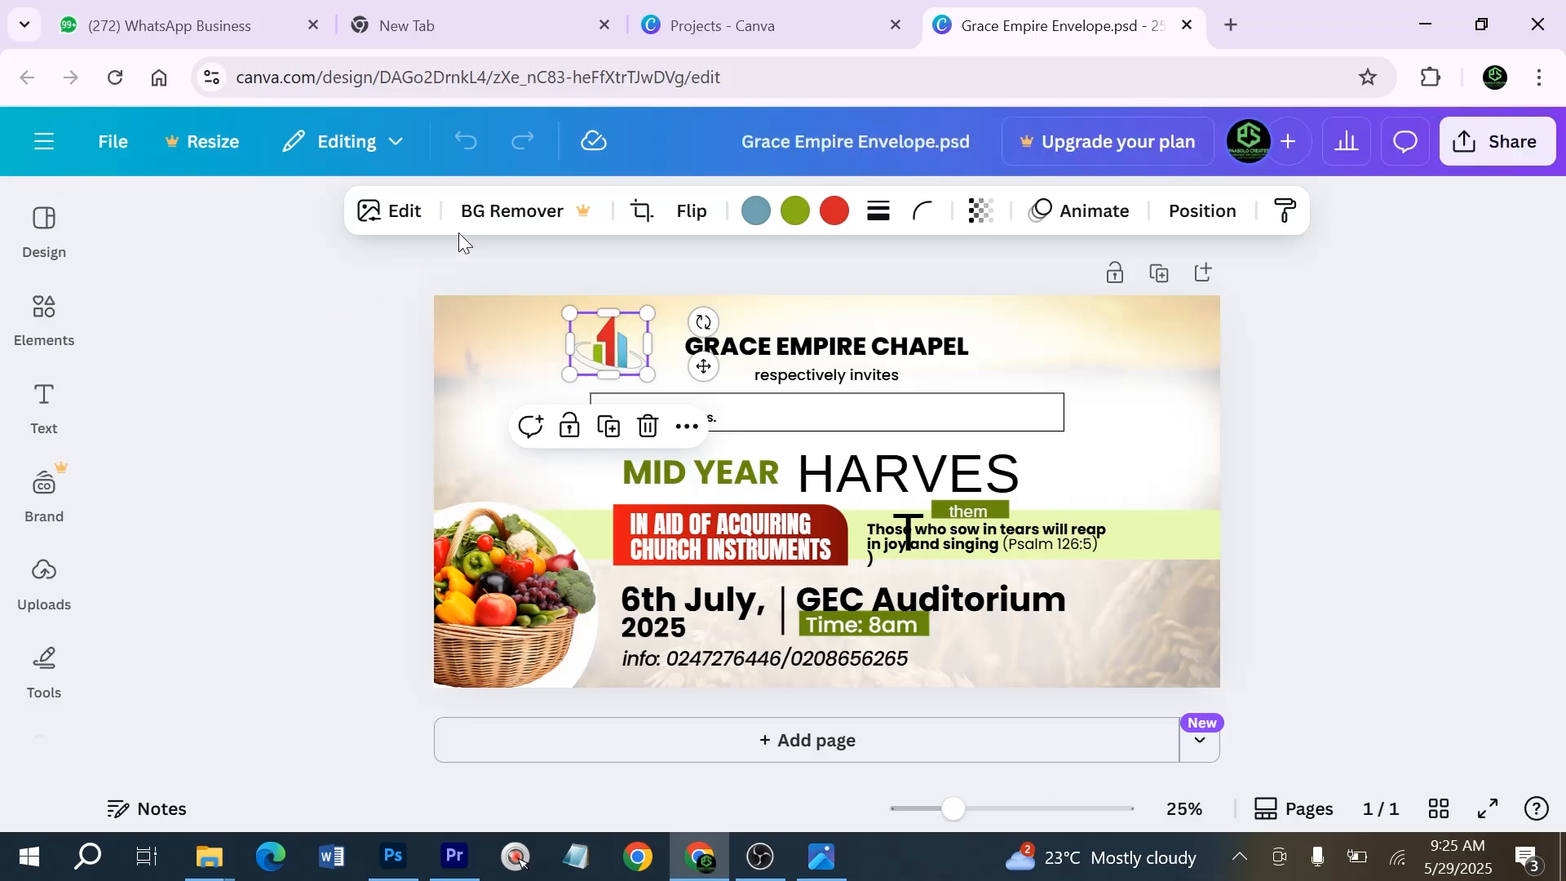
Search Google for a church logo in a new browser tab
{"action": "left_click", "coordinate": [1234, 24]}
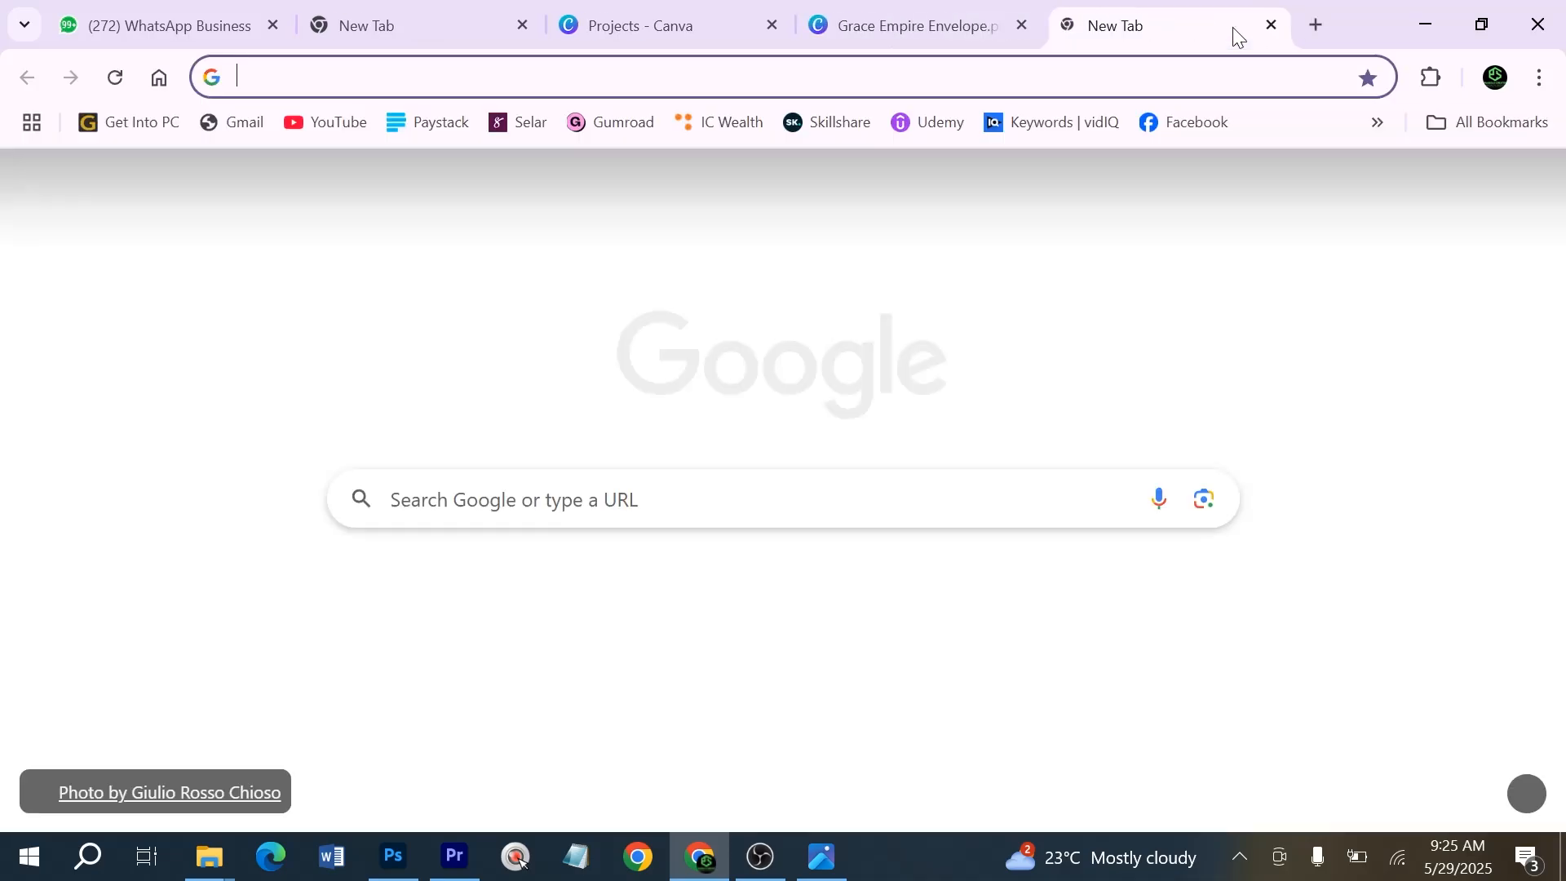
{"action": "type", "text": "ch"}
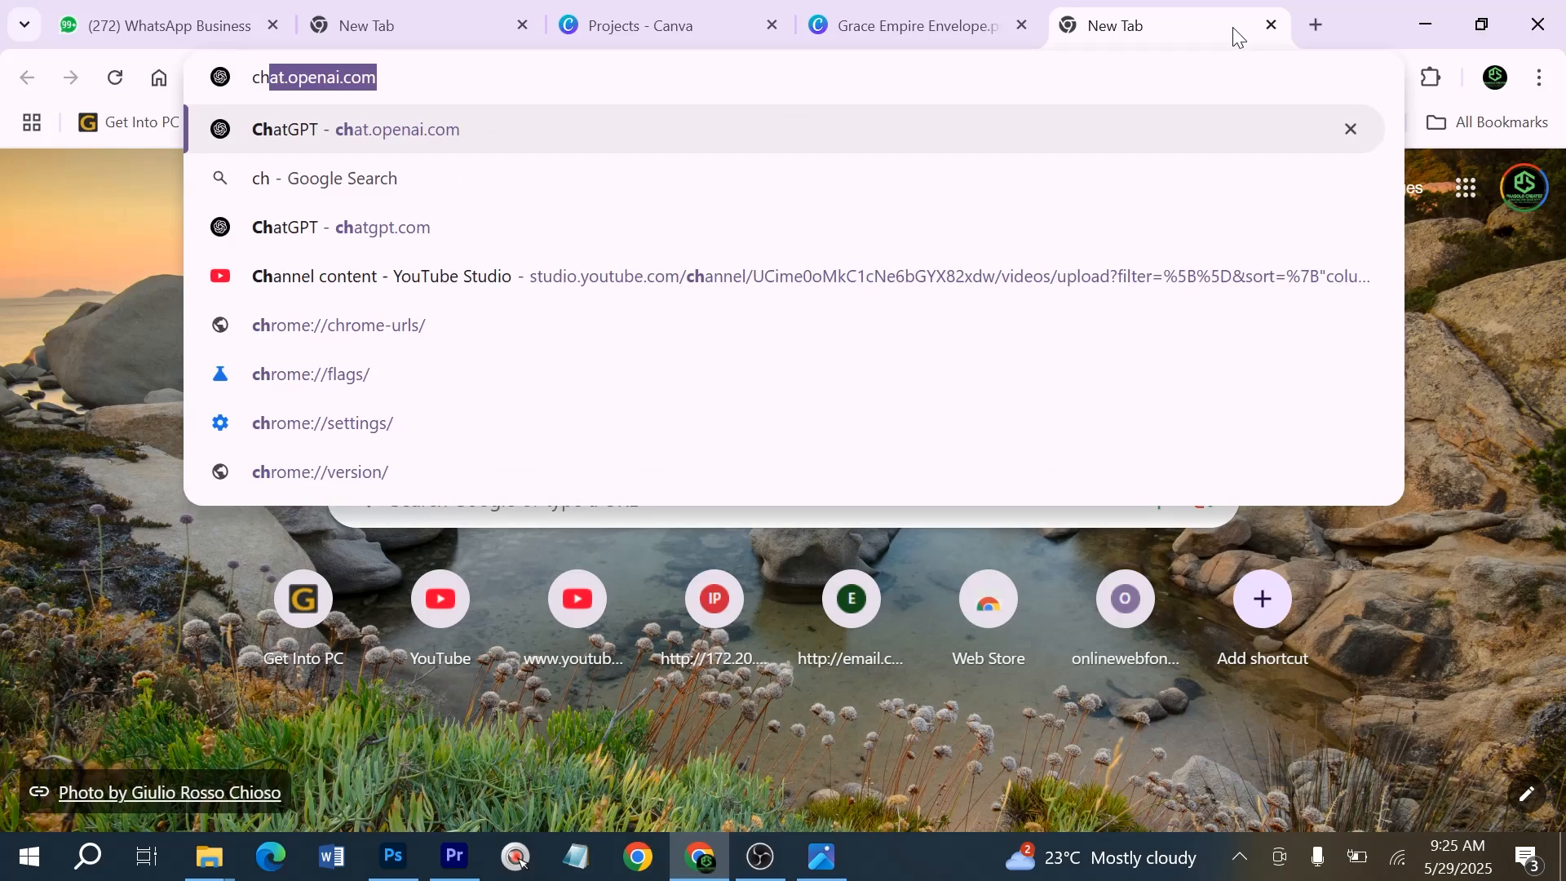
{"action": "type", "text": "urch lgo"}
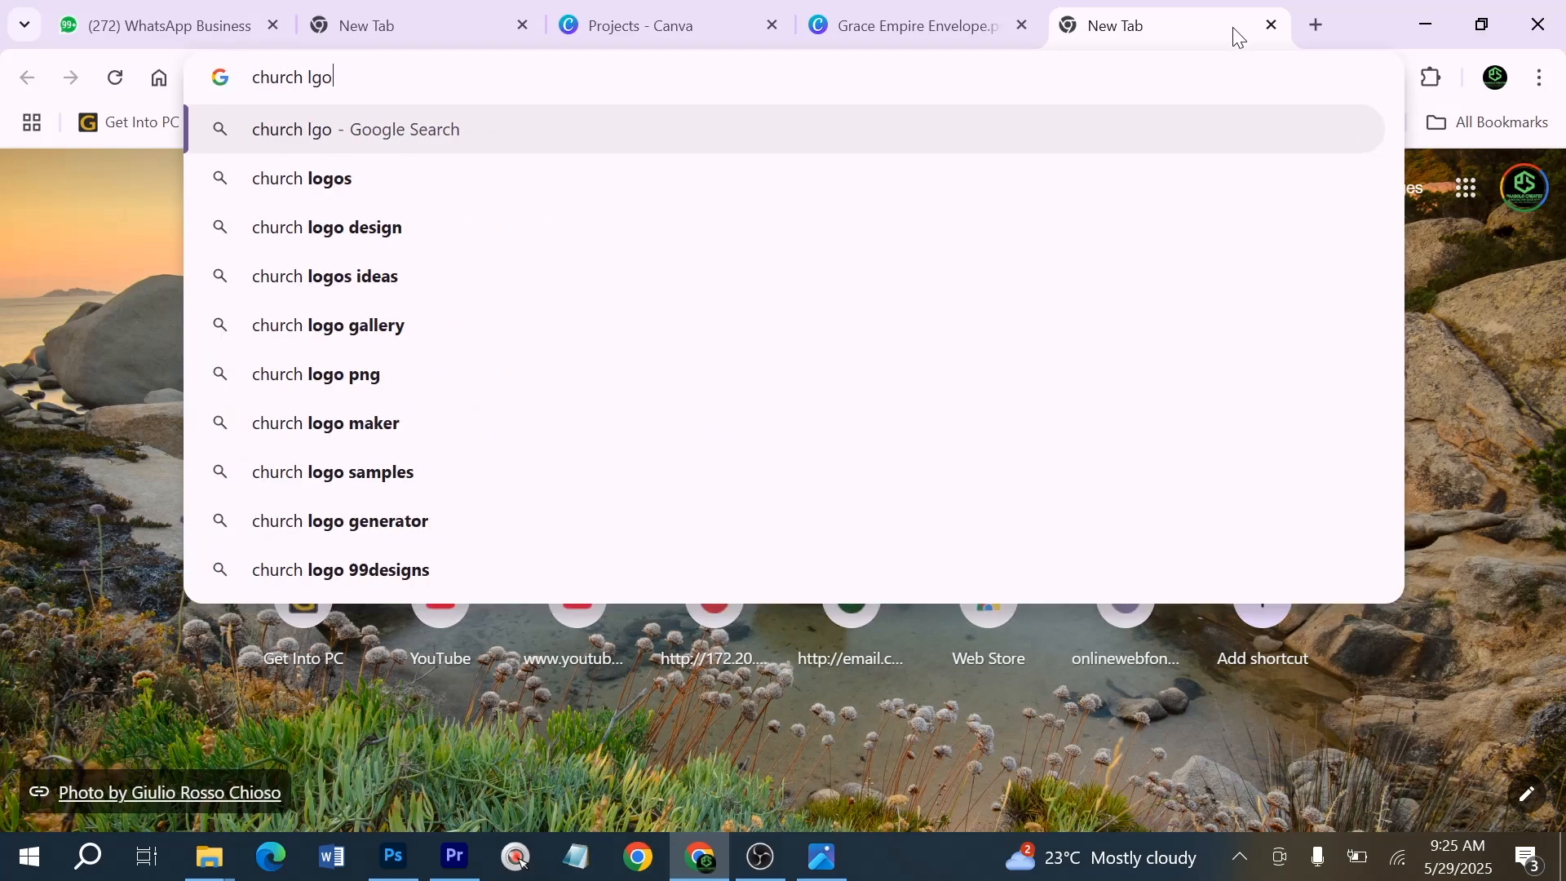
{"action": "key", "text": "Return"}
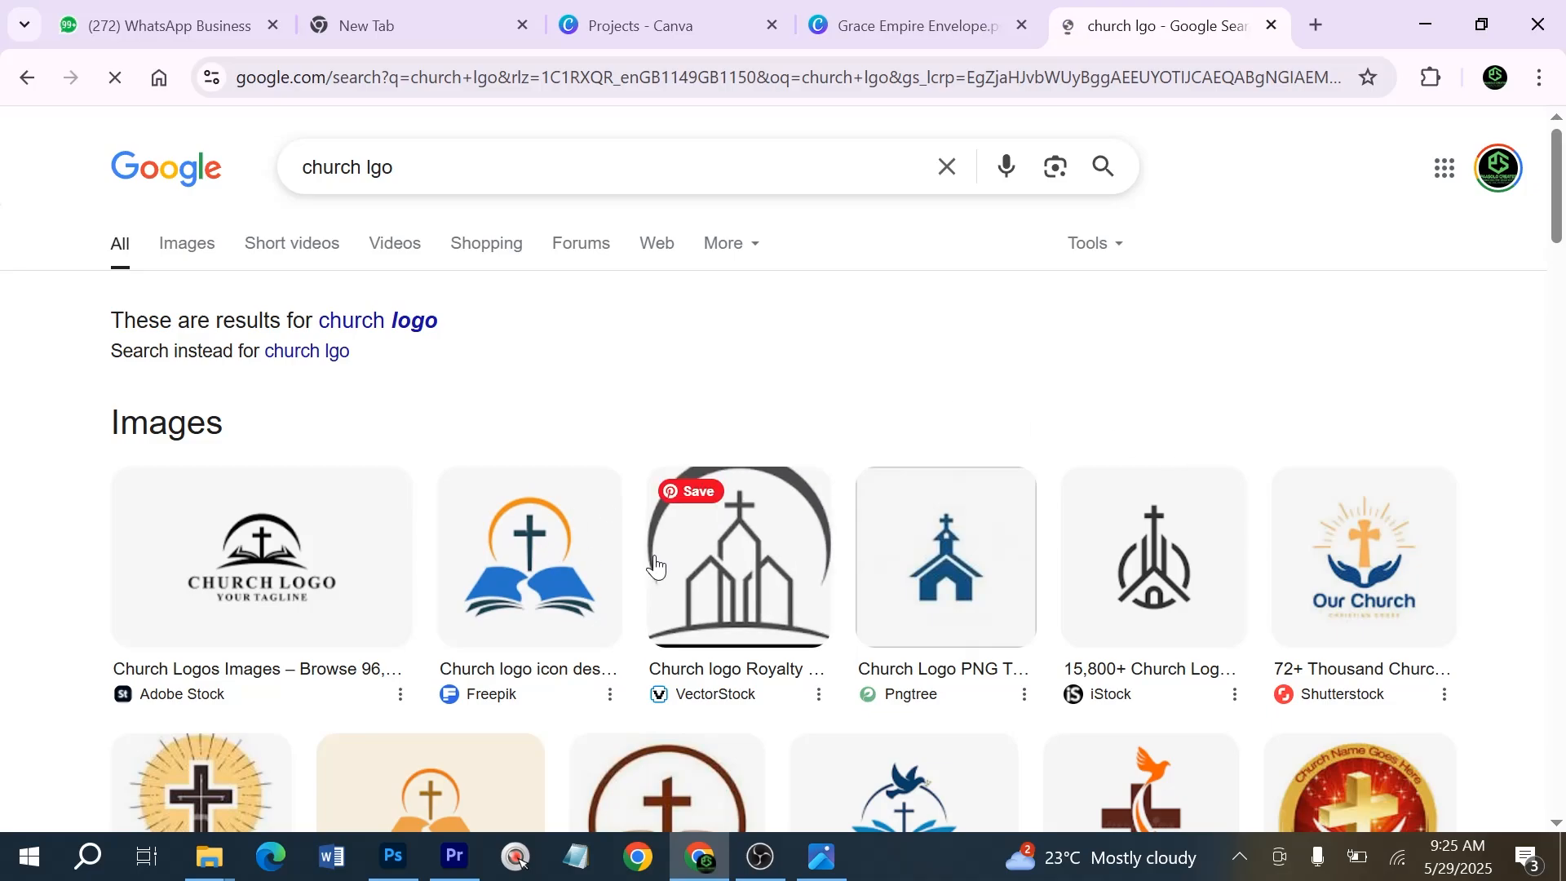
Save the Freepik church logo with the blue open book and cross as an AVIF file in Downloads
{"action": "left_click", "coordinate": [611, 563]}
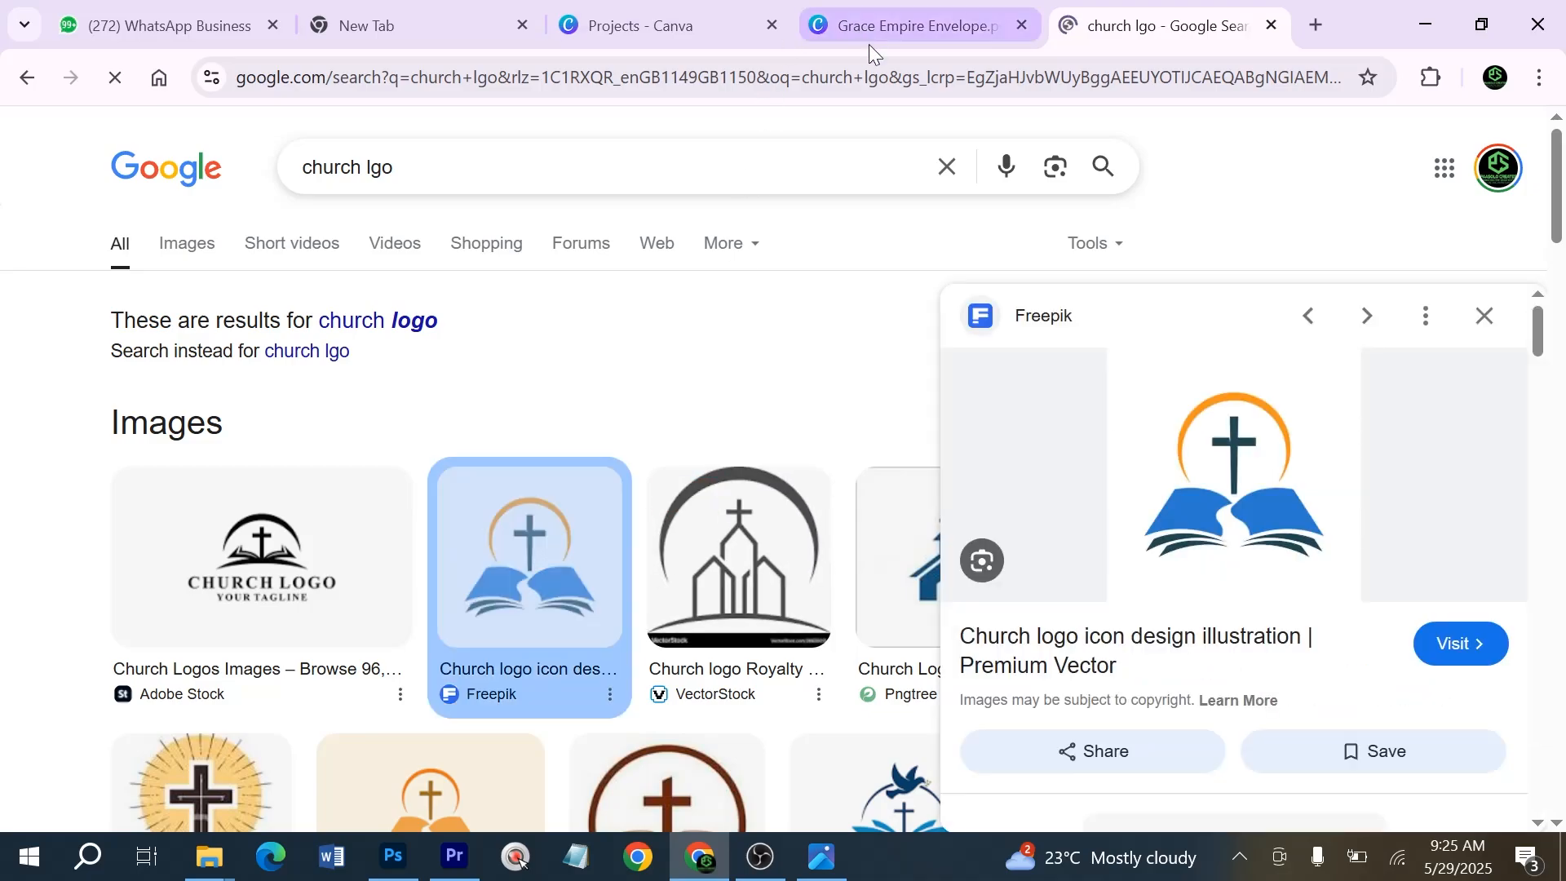
{"action": "right_click", "coordinate": [1261, 553]}
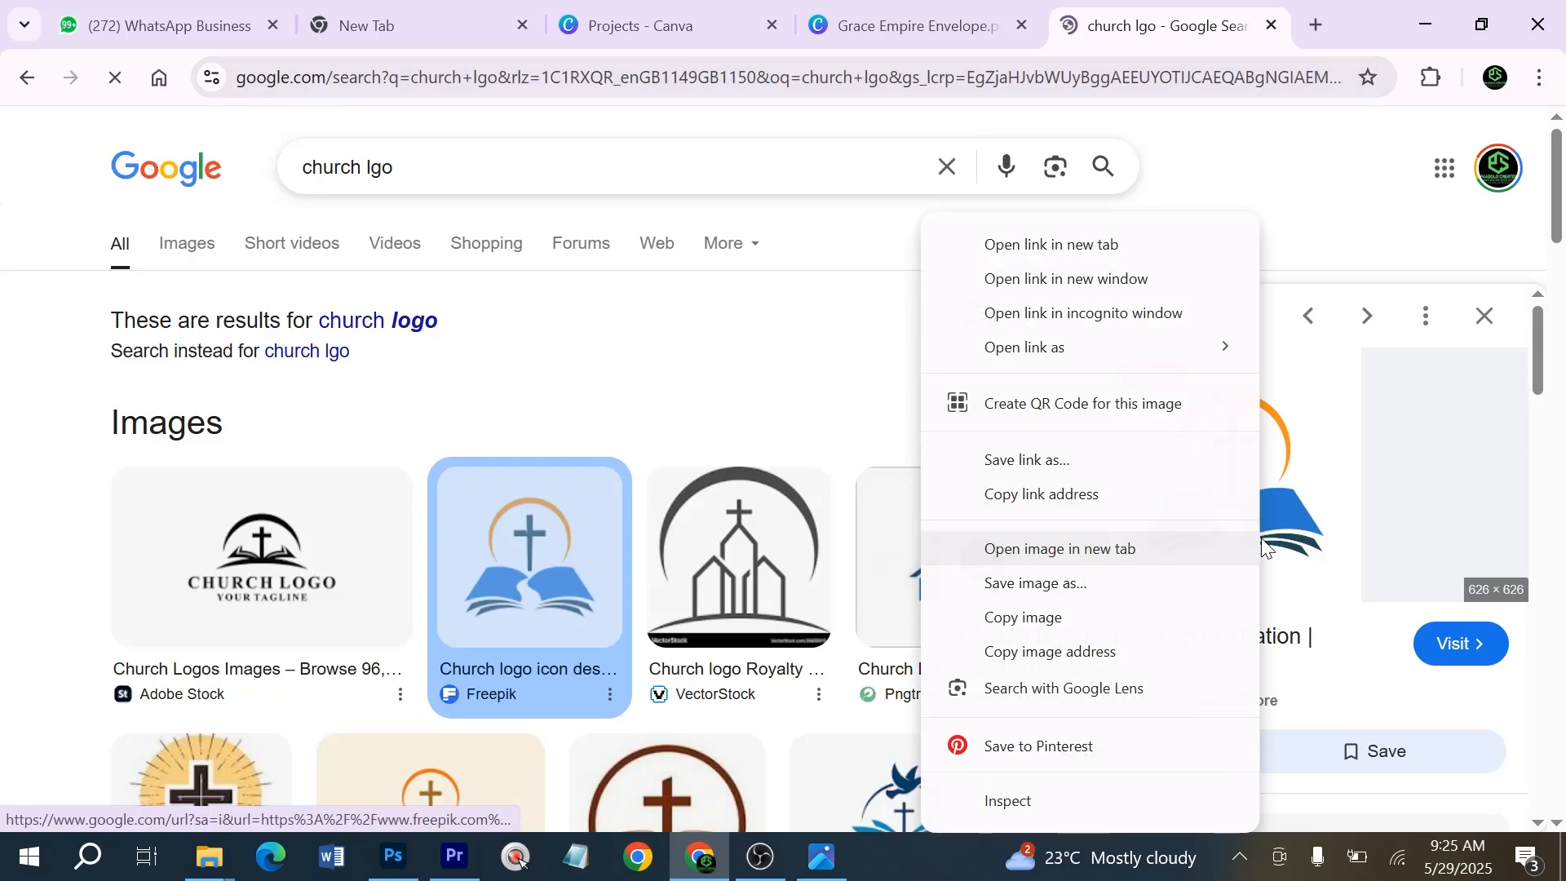
{"action": "left_click", "coordinate": [1055, 615]}
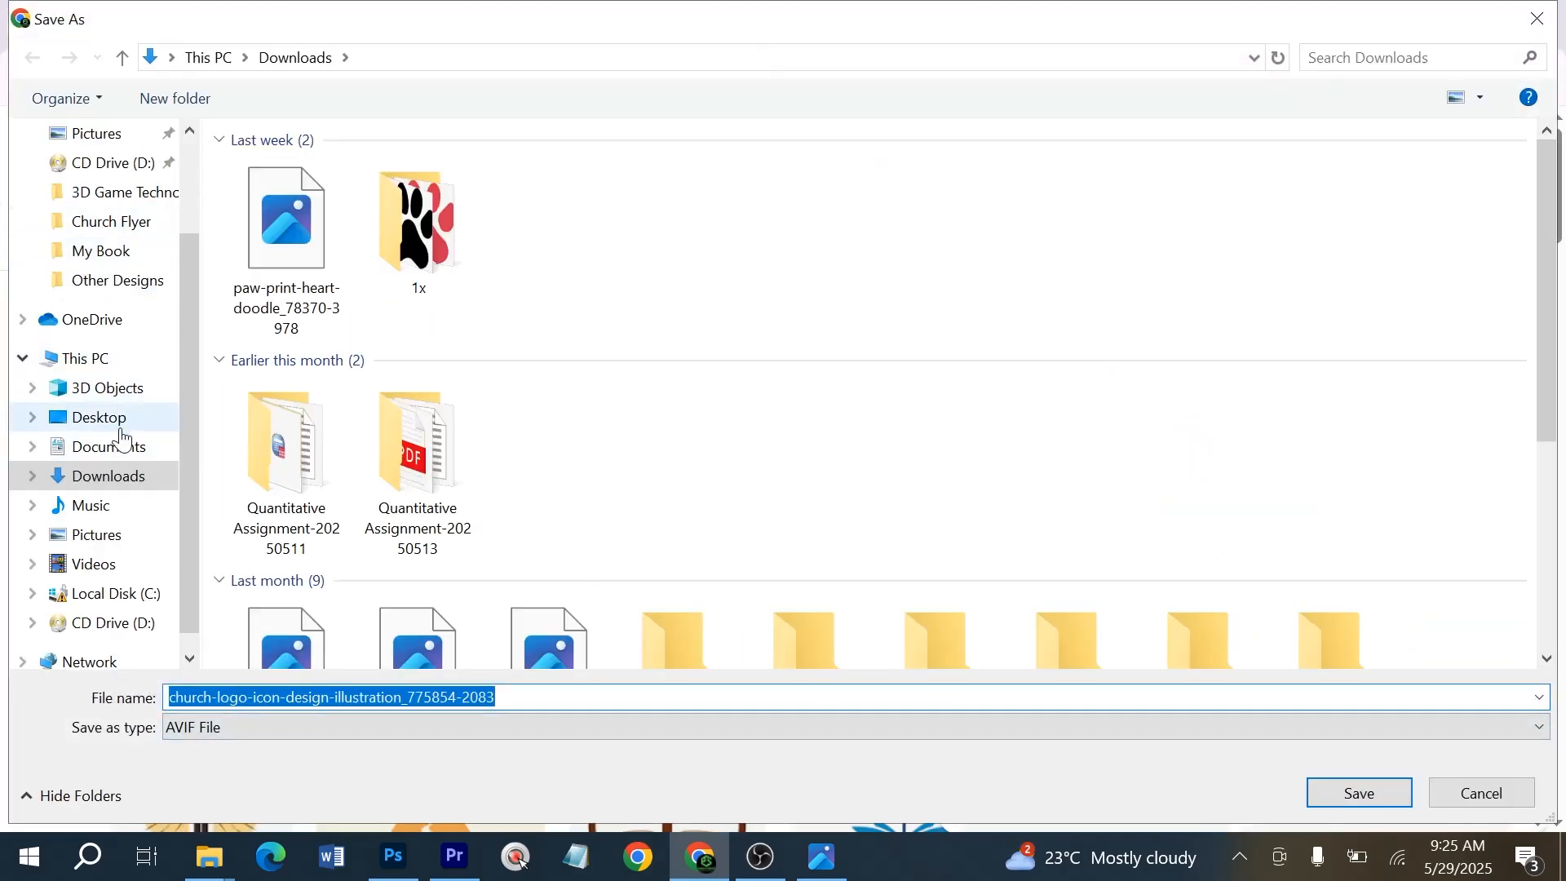
{"action": "left_click", "coordinate": [1359, 793]}
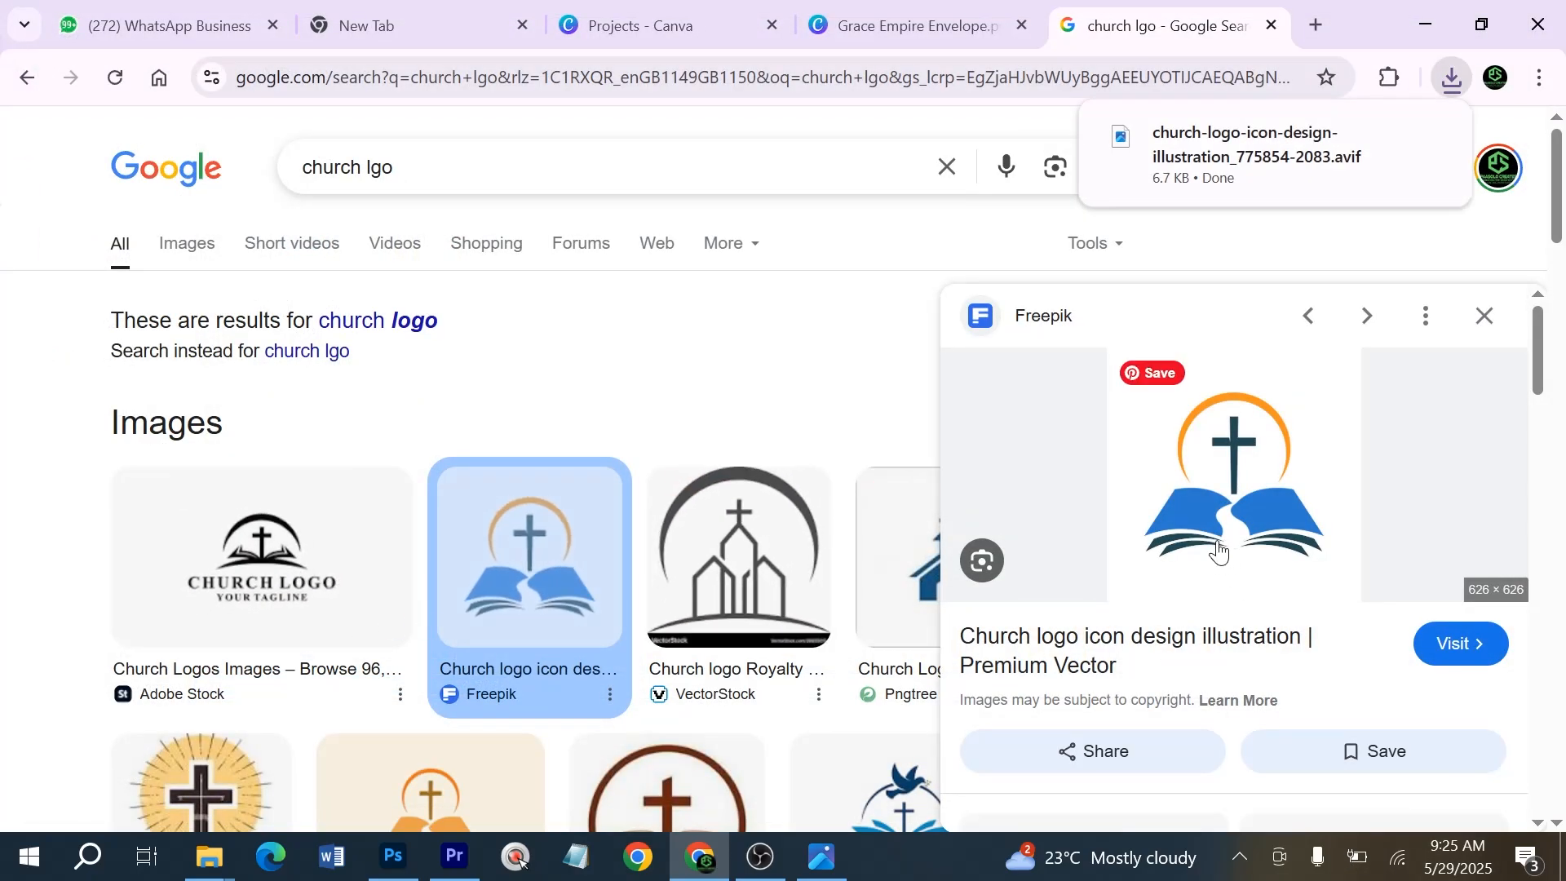
Copy the Adobe Stock "Church Logo" image and save it as a JPG file in Downloads
{"action": "left_click", "coordinate": [359, 562]}
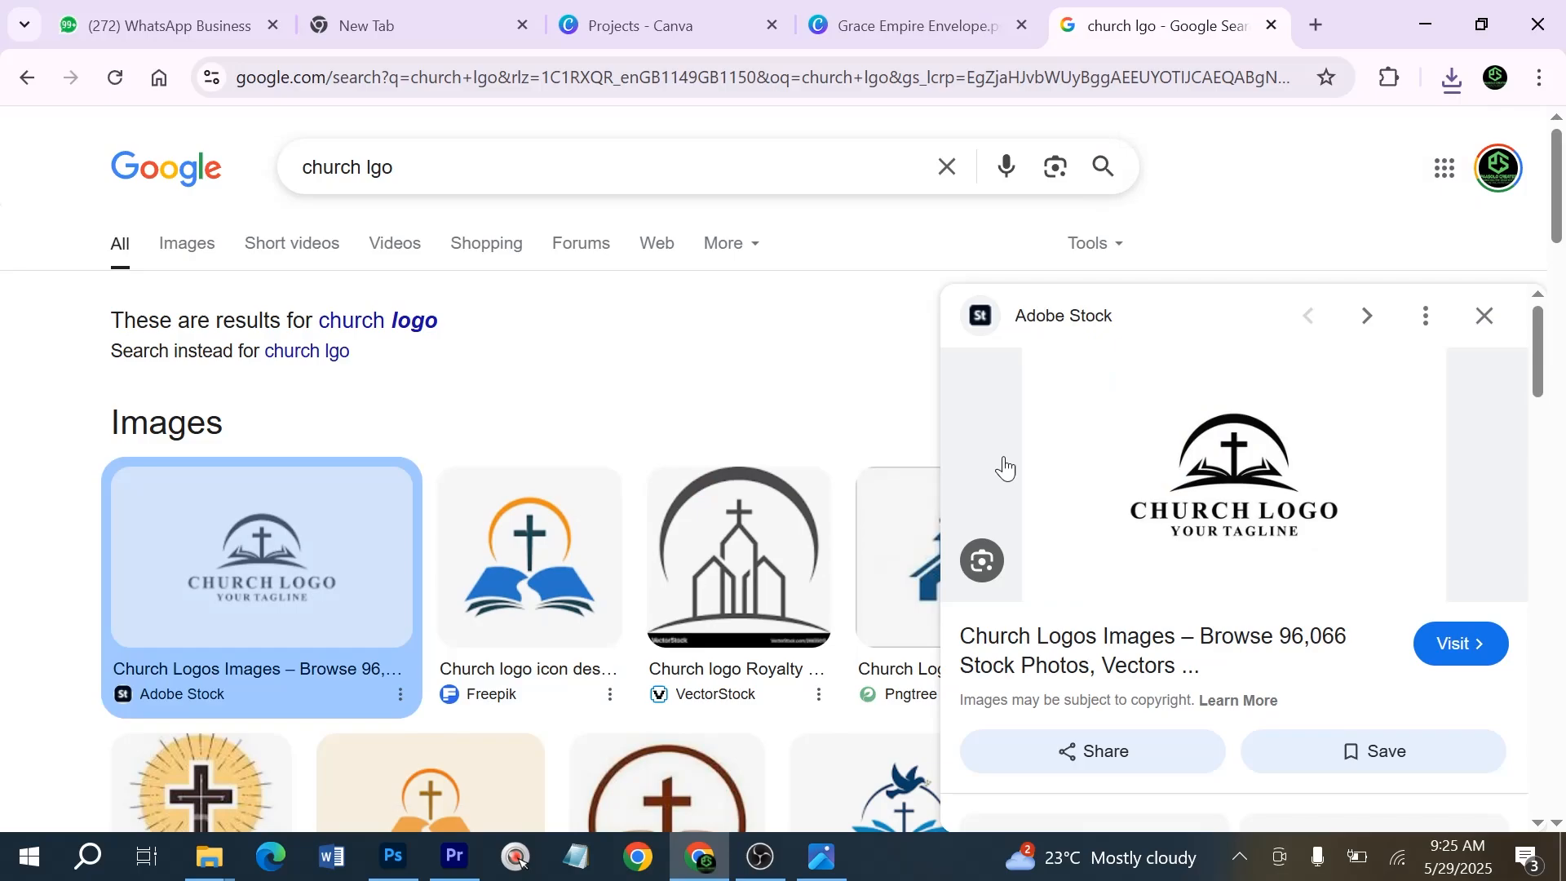
{"action": "right_click", "coordinate": [1190, 526]}
{"action": "left_click", "coordinate": [1265, 617]}
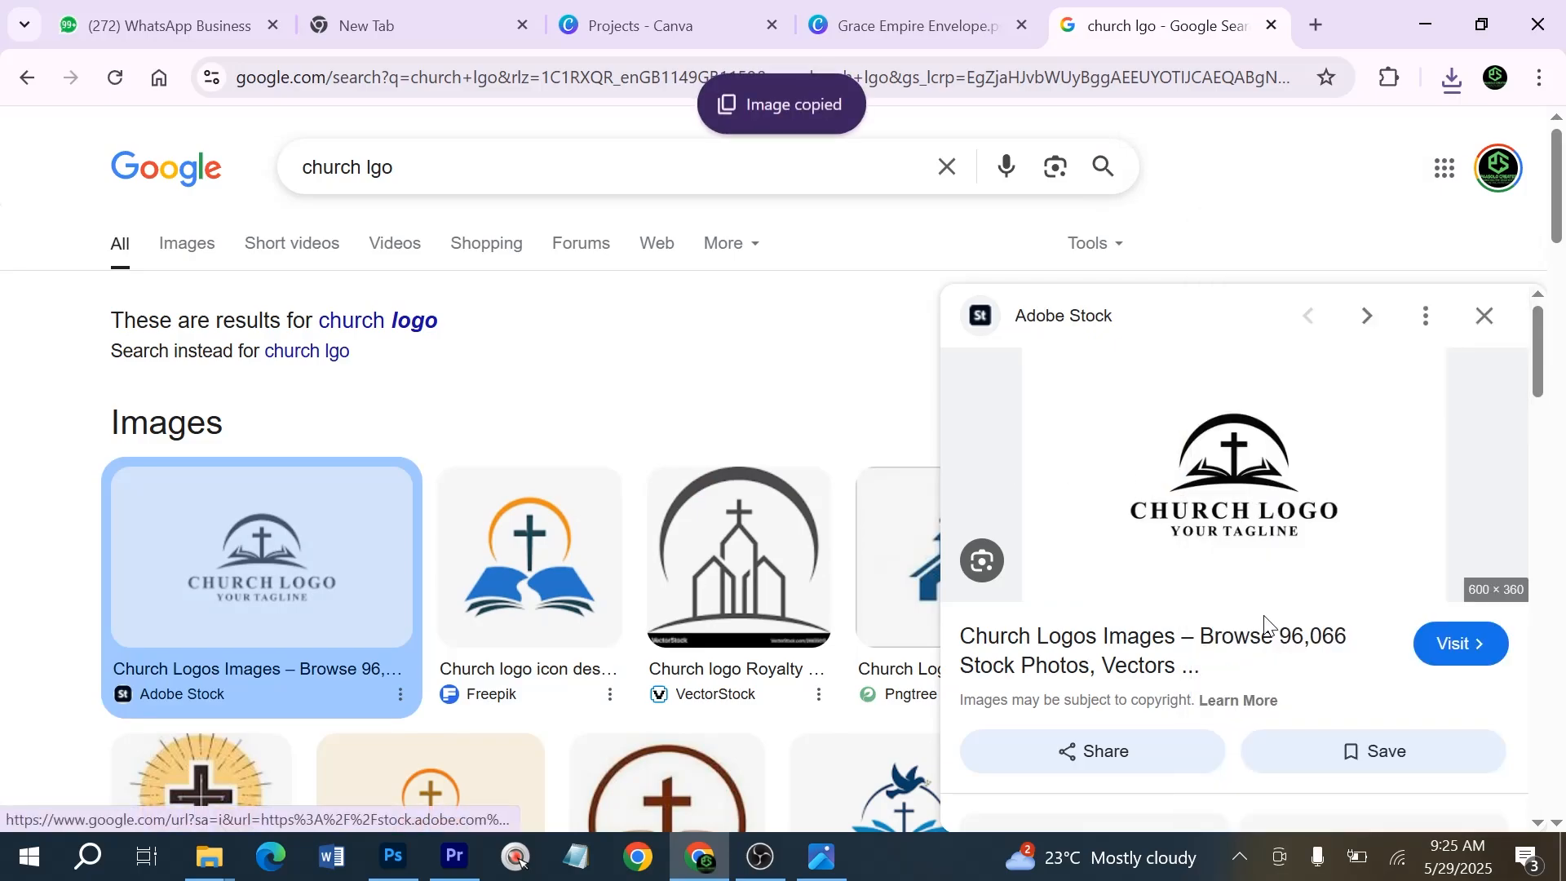
{"action": "right_click", "coordinate": [1264, 619]}
{"action": "left_click", "coordinate": [1115, 574]}
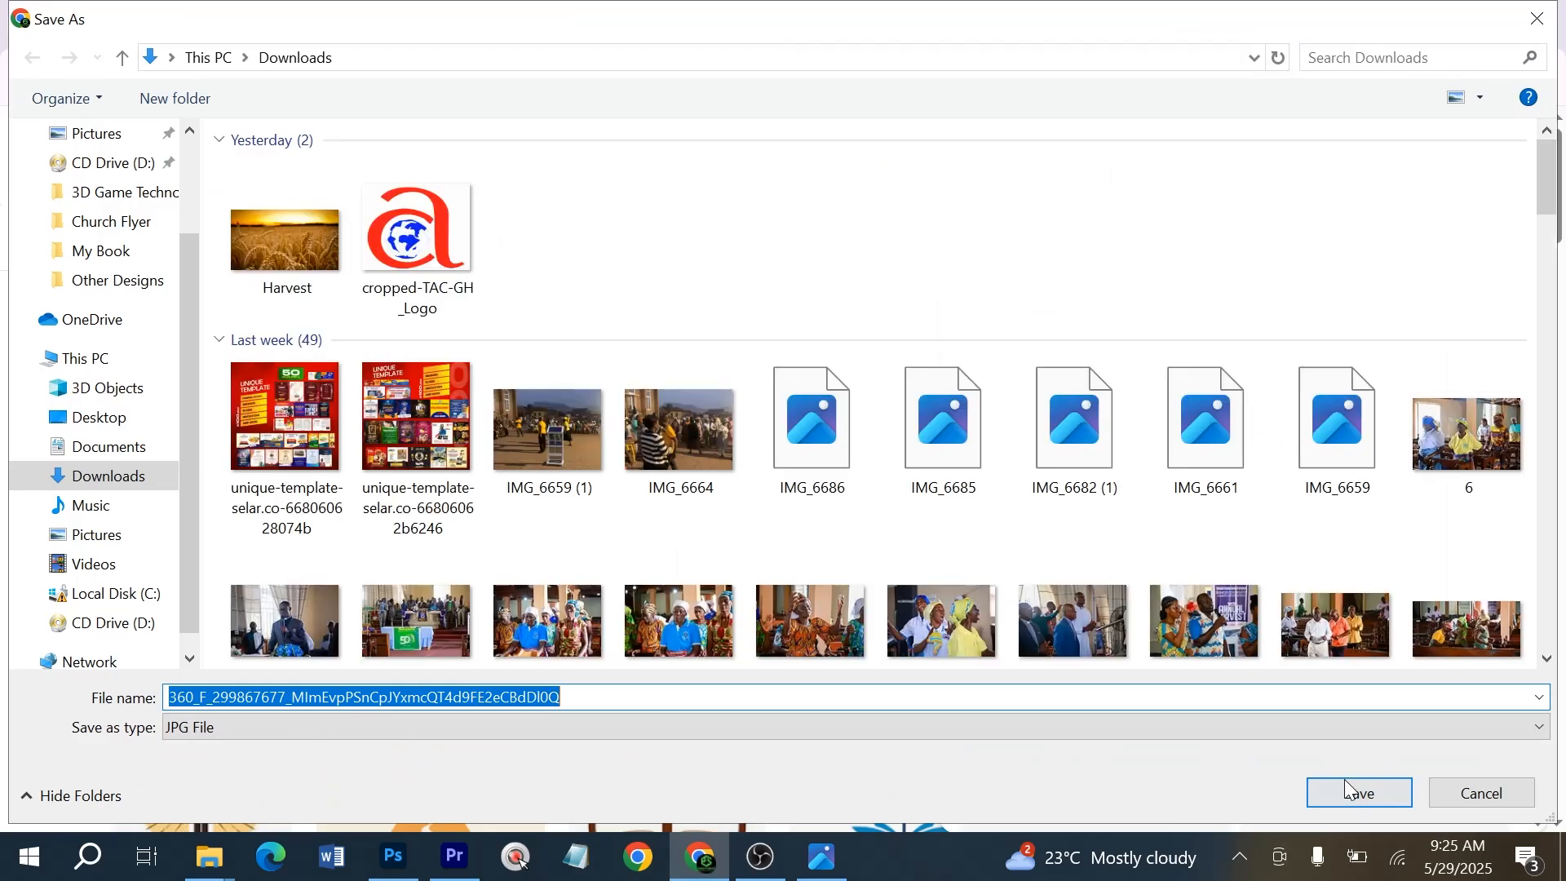
{"action": "left_click", "coordinate": [1323, 803]}
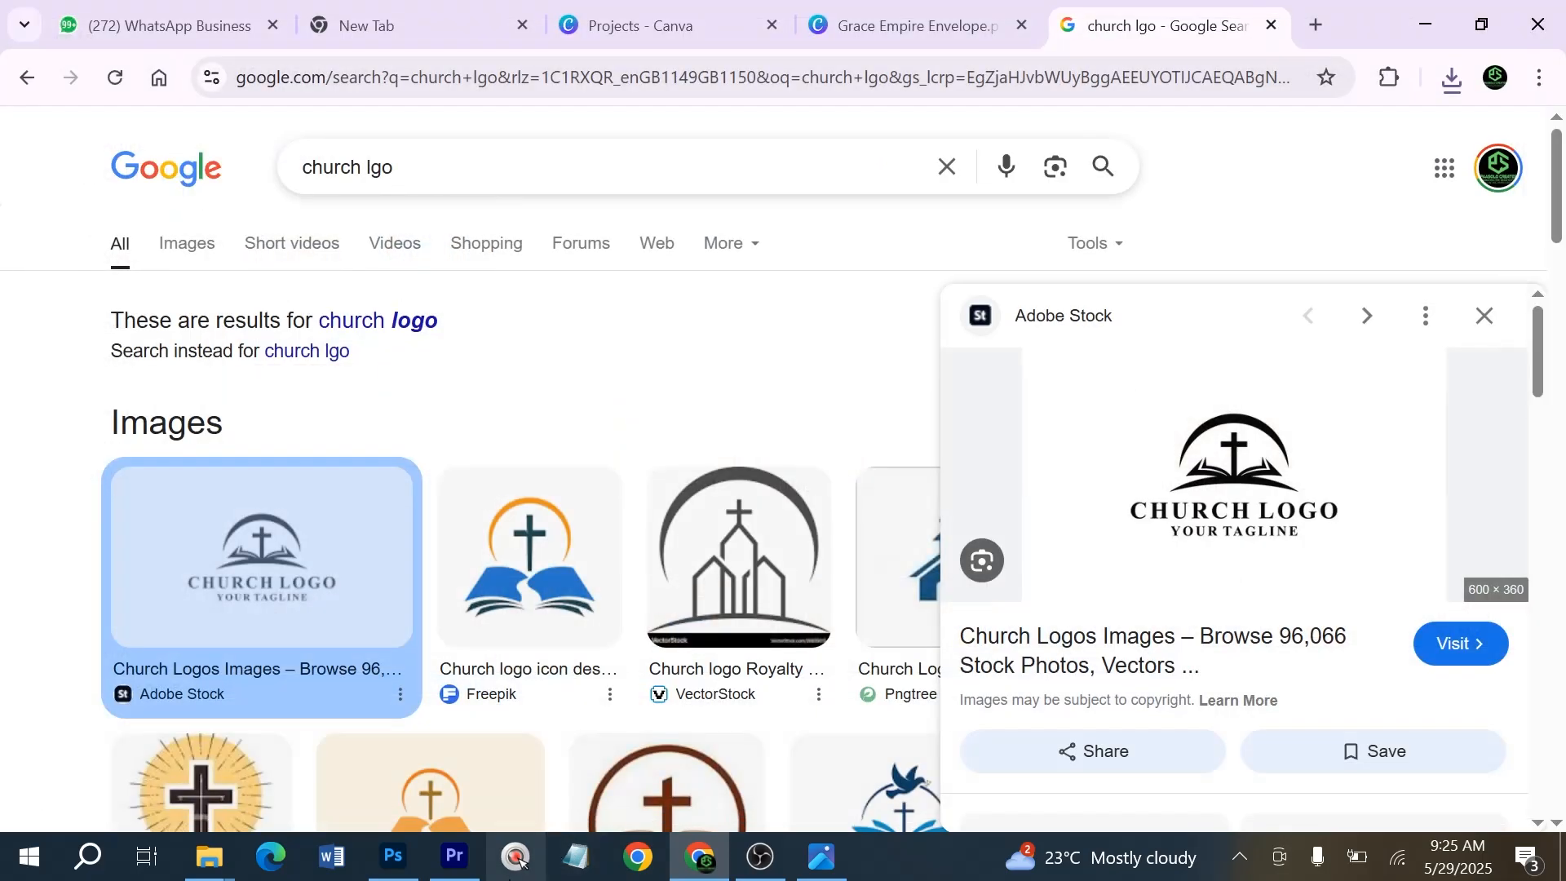
Return to the Grace Empire Envelope design in Canva, show its layers and locate the logo layer in the list
{"action": "left_click", "coordinate": [706, 873]}
{"action": "left_click", "coordinate": [706, 869]}
{"action": "left_click", "coordinate": [889, 34]}
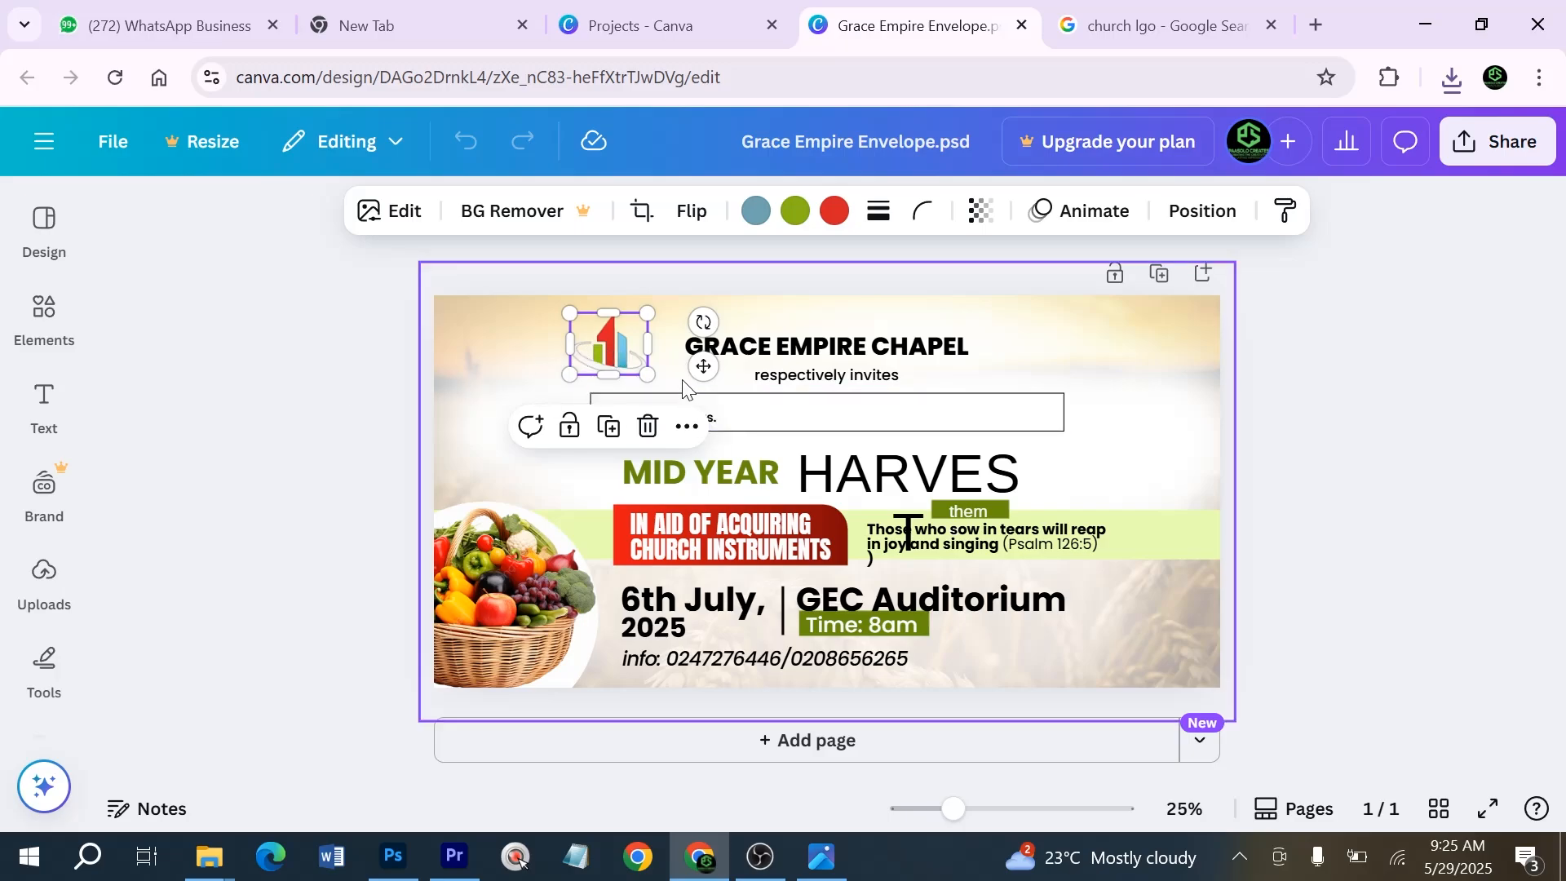
{"action": "right_click", "coordinate": [620, 357]}
{"action": "mouse_move", "coordinate": [922, 426]}
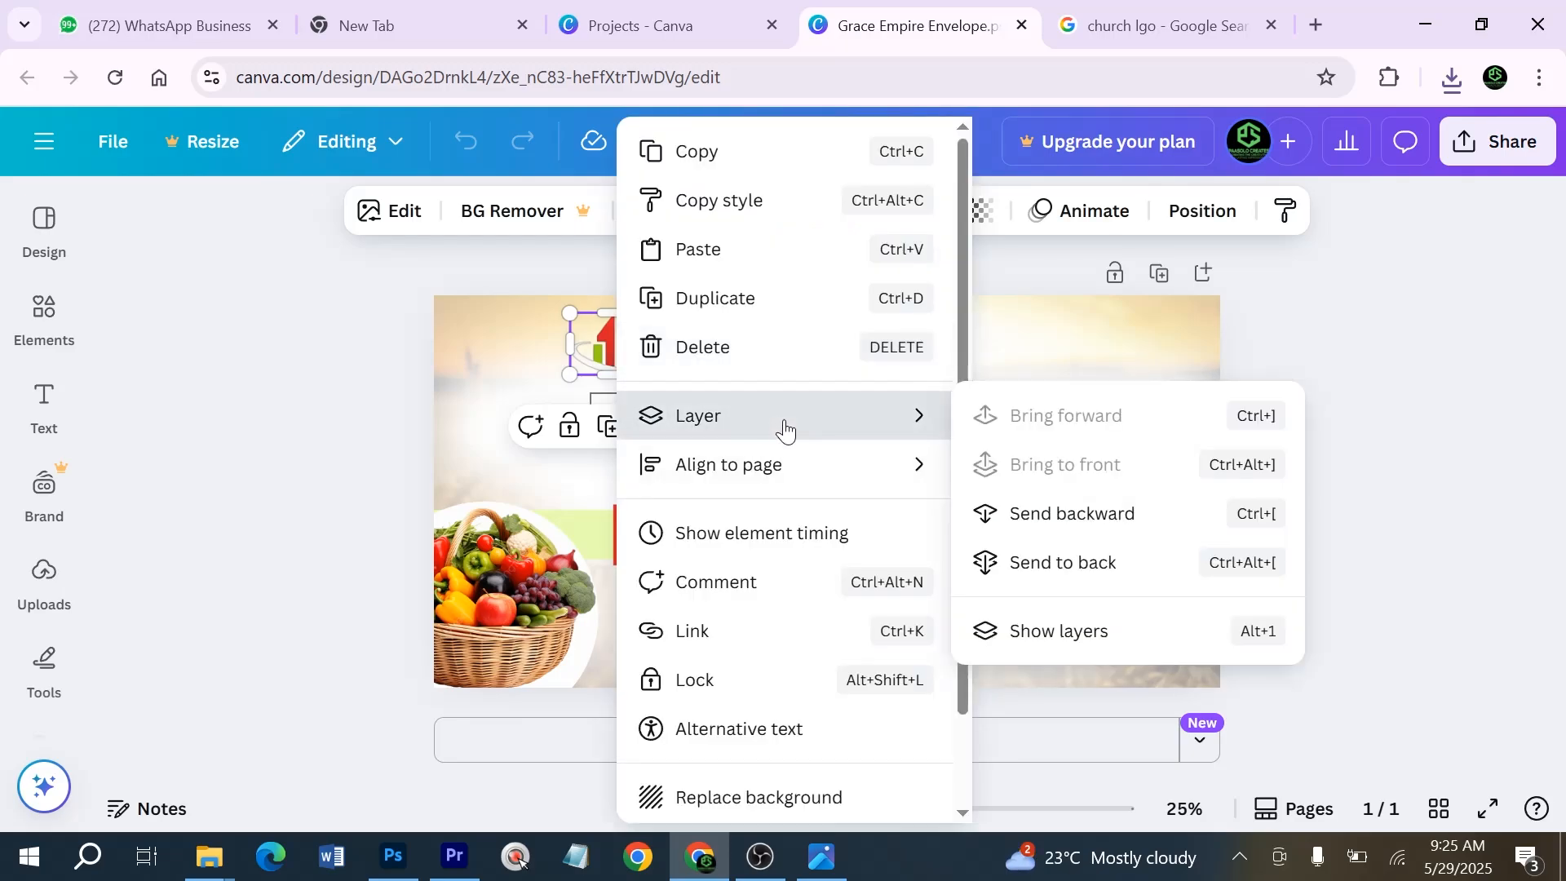
{"action": "left_click", "coordinate": [1034, 636]}
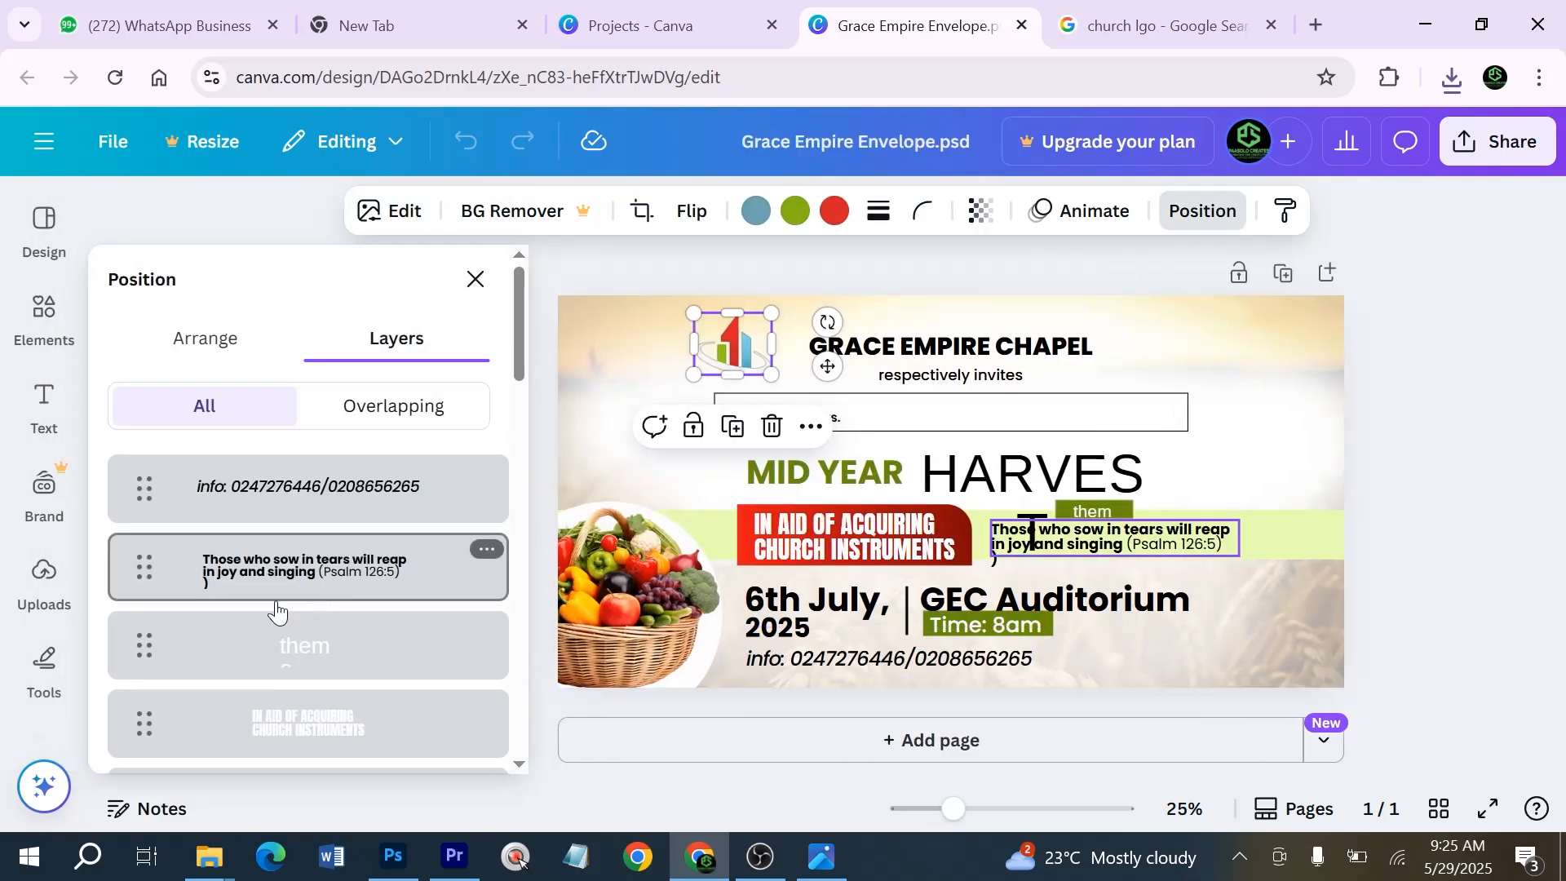
{"action": "scroll", "coordinate": [363, 594], "scroll_direction": "down", "scroll_amount": 1}
{"action": "scroll", "coordinate": [363, 593], "scroll_direction": "up", "scroll_amount": 1}
{"action": "scroll", "coordinate": [406, 551], "scroll_direction": "down", "scroll_amount": 15}
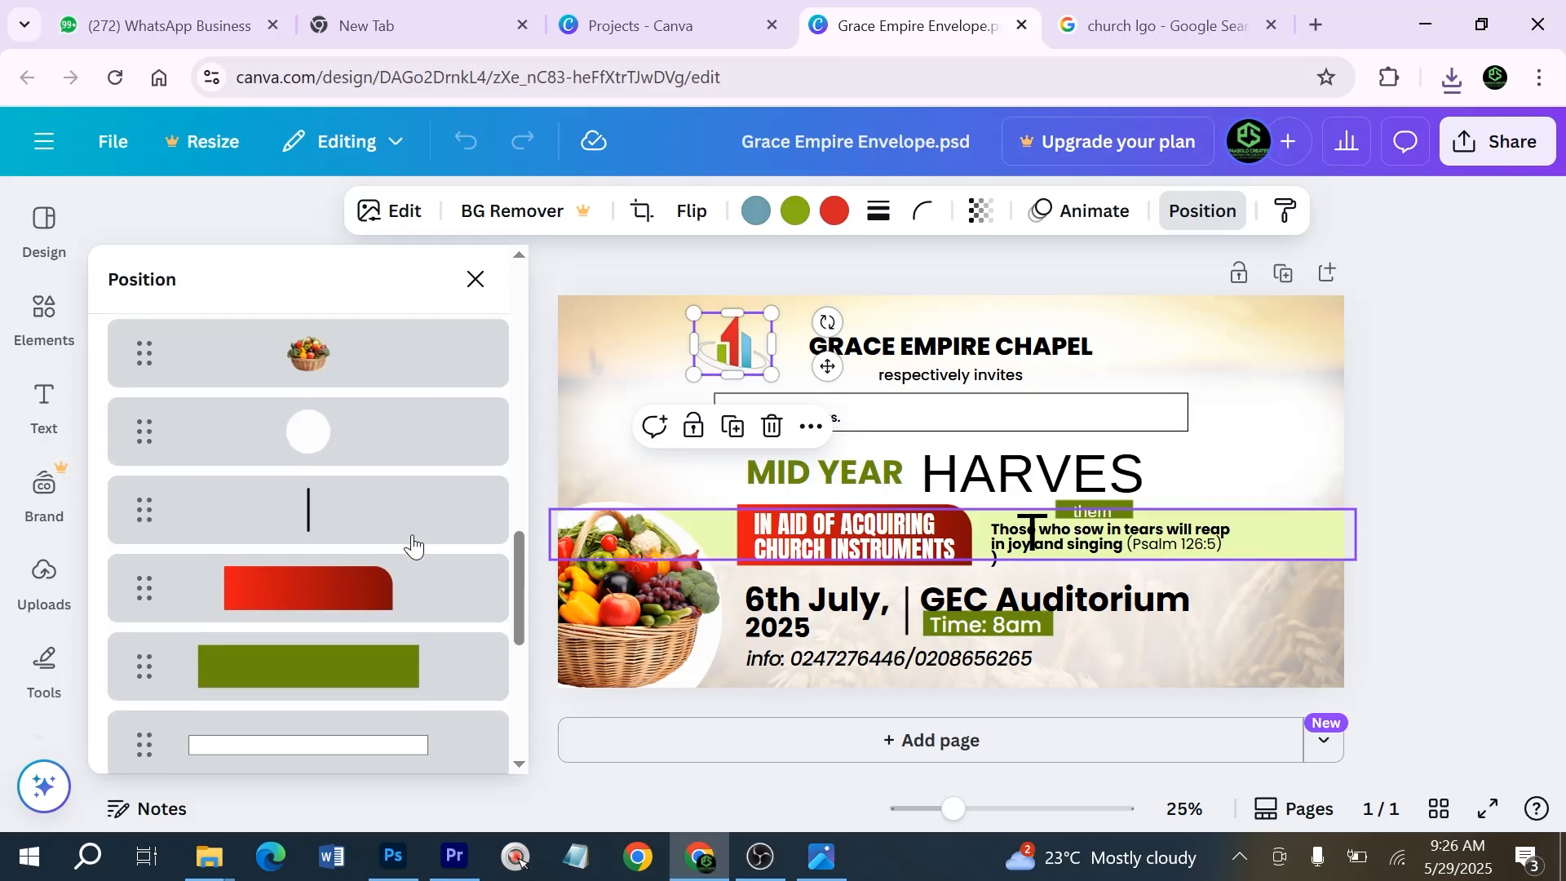
{"action": "scroll", "coordinate": [414, 545], "scroll_direction": "down", "scroll_amount": 5}
{"action": "scroll", "coordinate": [416, 535], "scroll_direction": "up", "scroll_amount": 10}
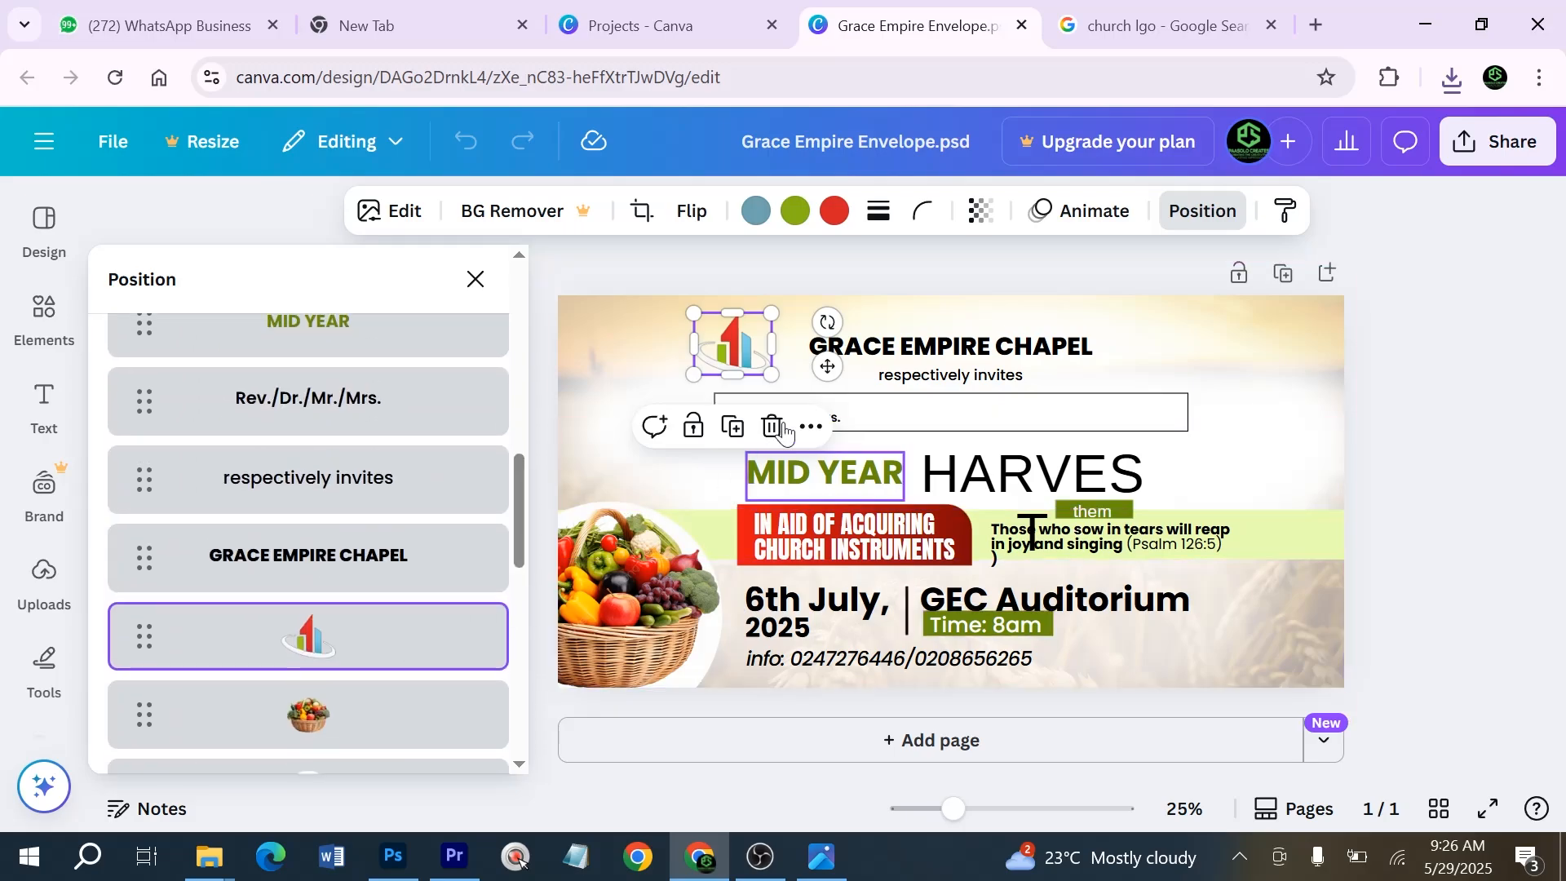
Try removing the logo from the design, and undo the removal
{"action": "left_click", "coordinate": [895, 351]}
{"action": "left_click", "coordinate": [732, 349]}
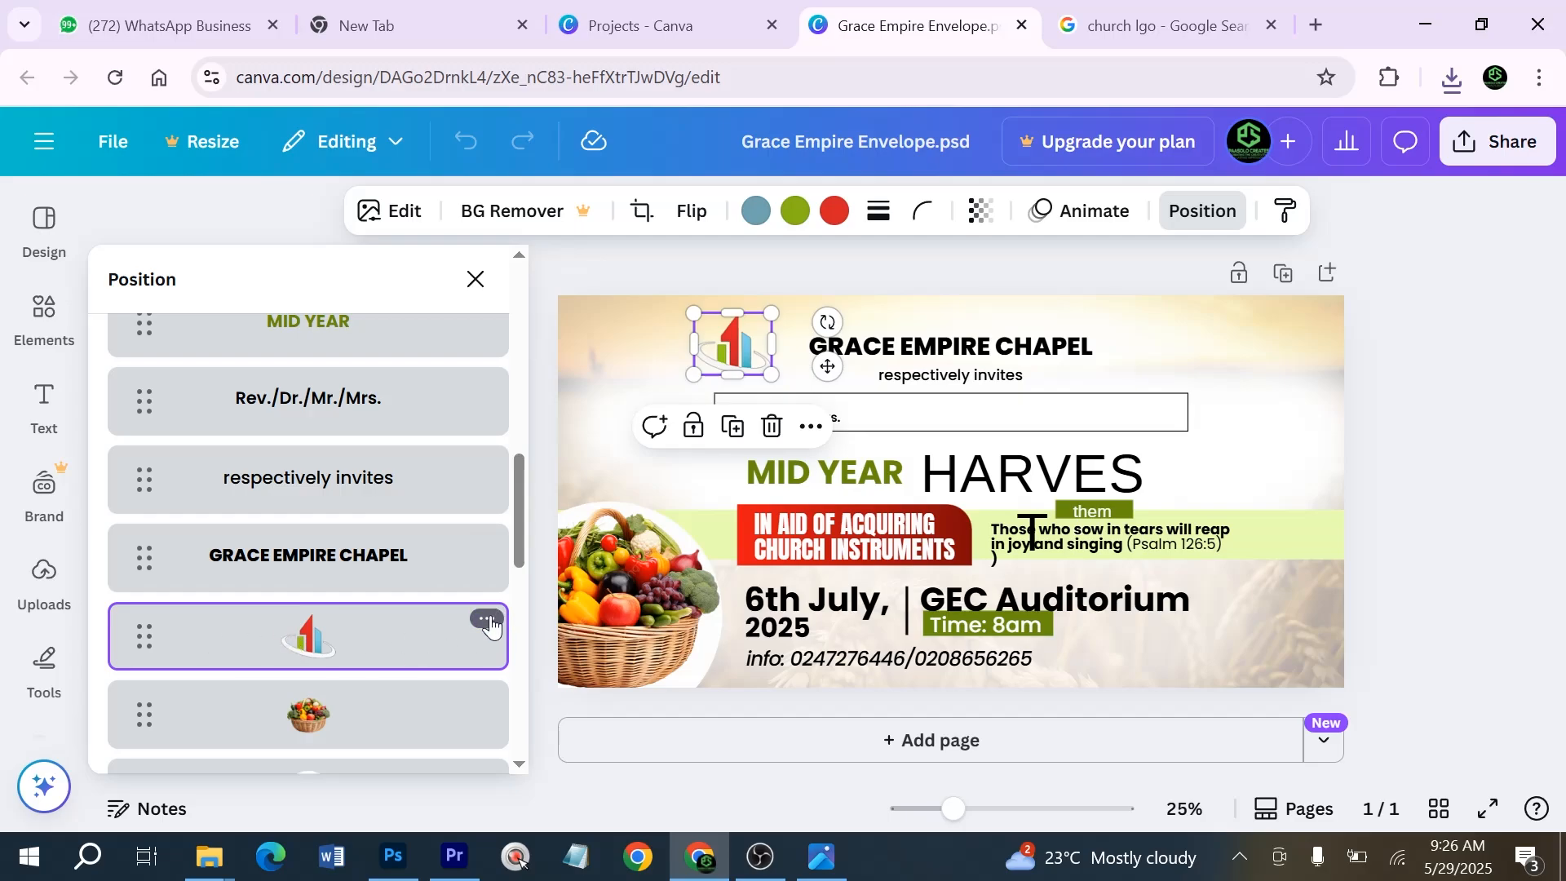
{"action": "left_click", "coordinate": [488, 622]}
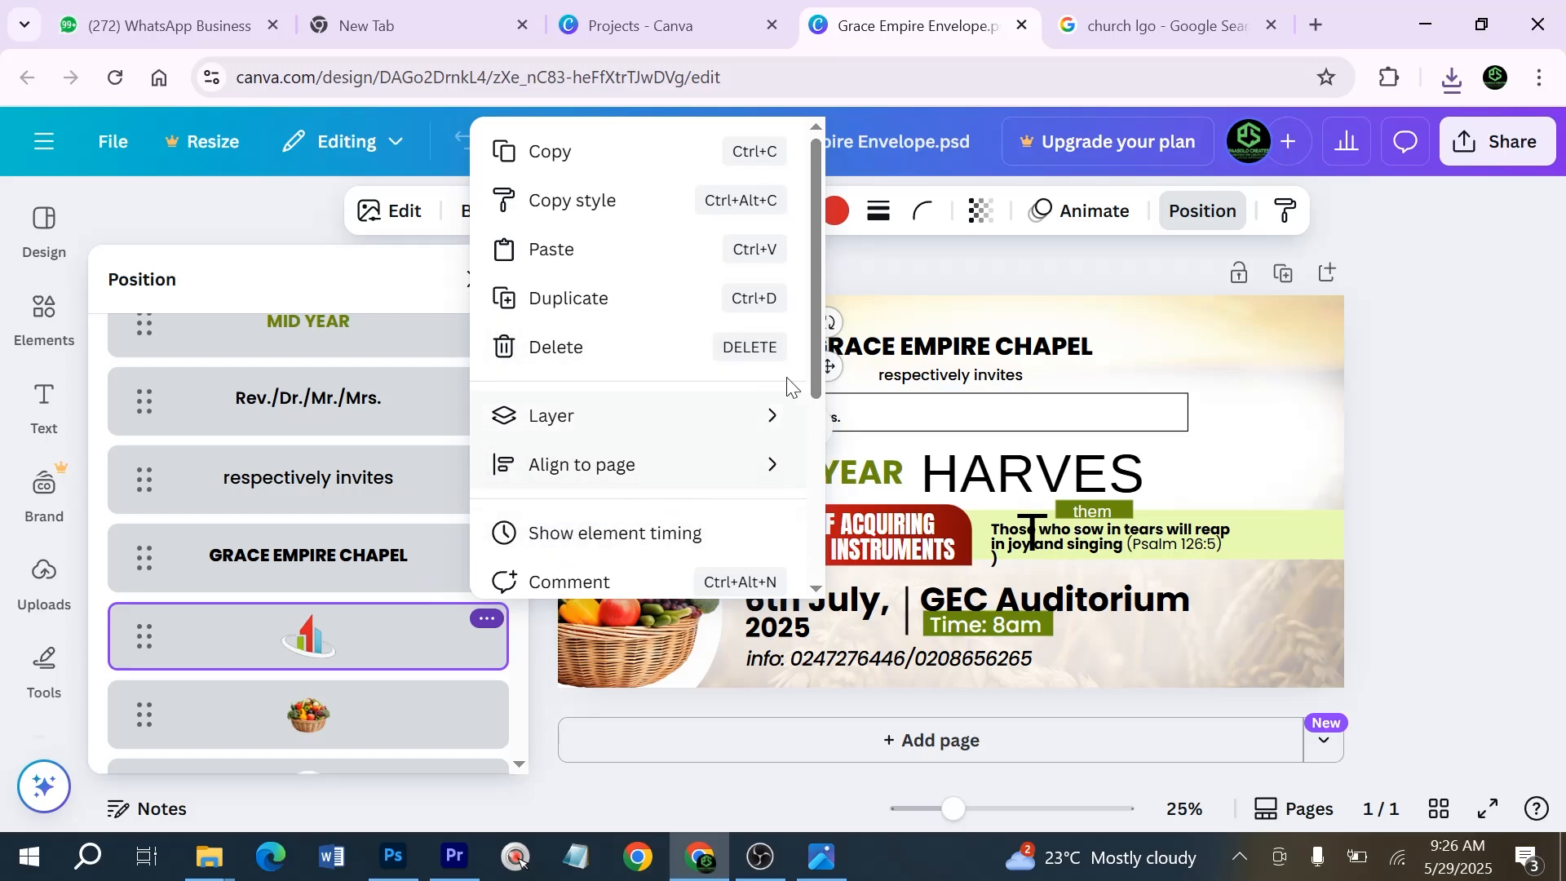
{"action": "left_click", "coordinate": [889, 282]}
{"action": "left_click_drag", "start_coordinate": [738, 340], "coordinate": [741, 255]}
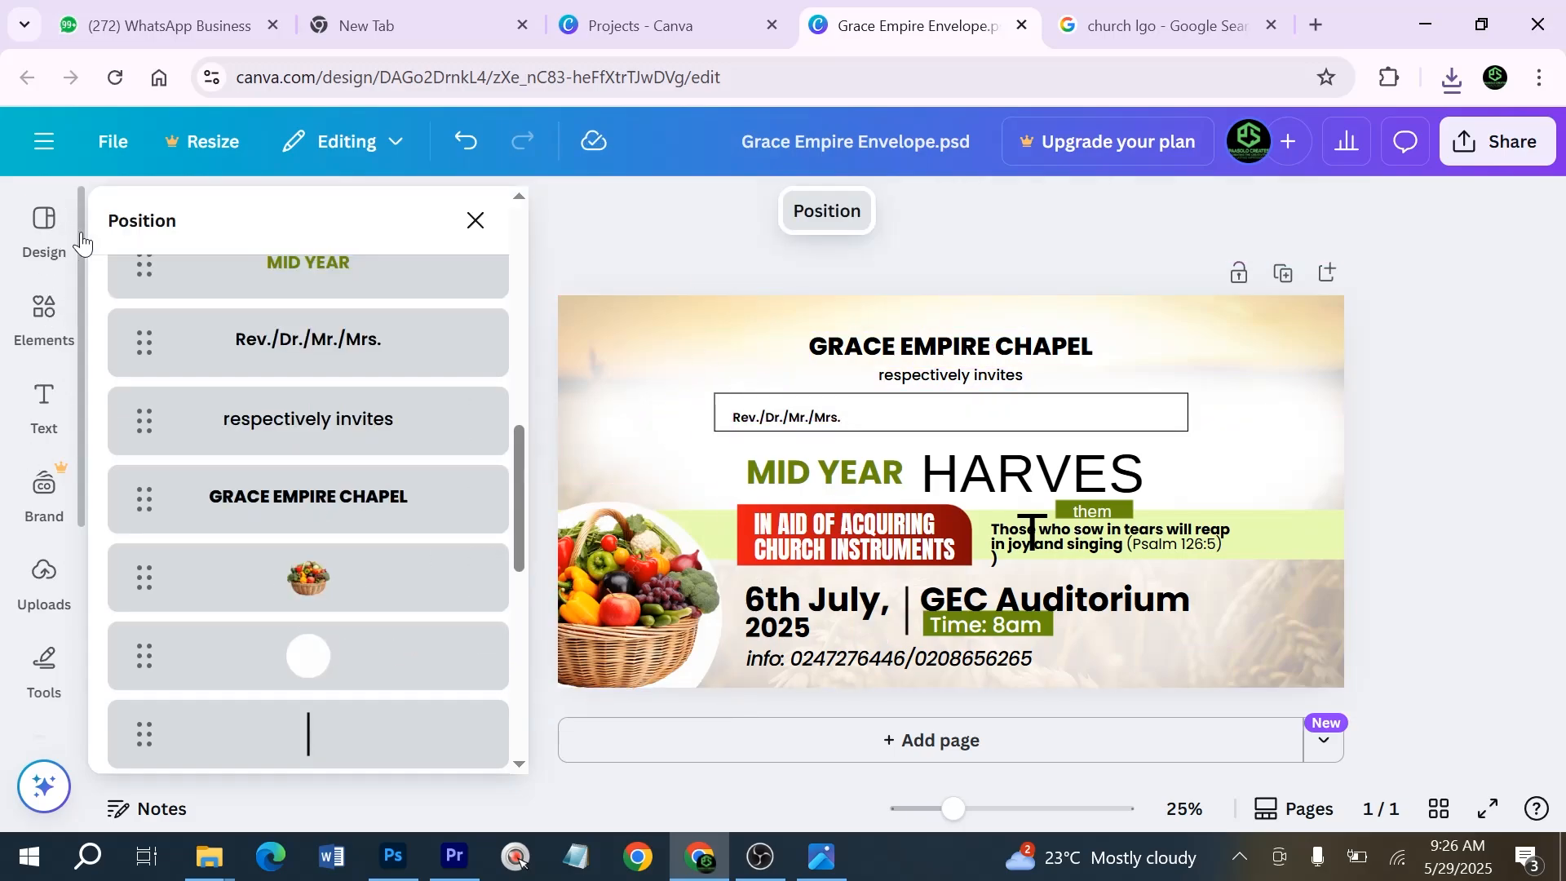
{"action": "key", "text": "ctrl+z"}
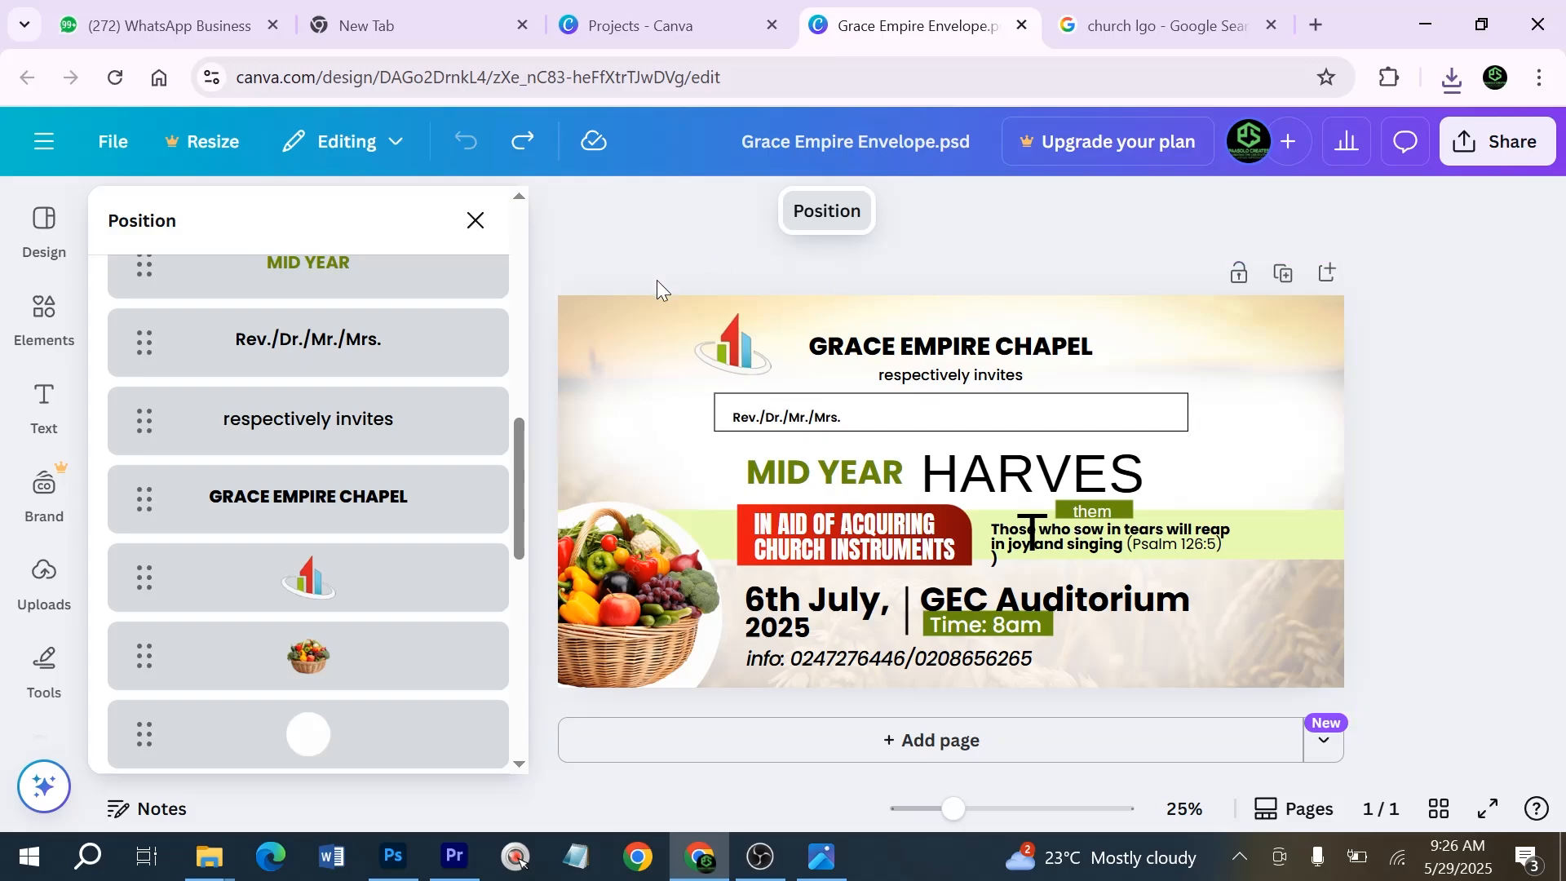
Delete the logo layer from the design using the layer list
{"action": "left_click", "coordinate": [350, 591]}
{"action": "key", "text": "Delete"}
{"action": "left_click", "coordinate": [360, 591]}
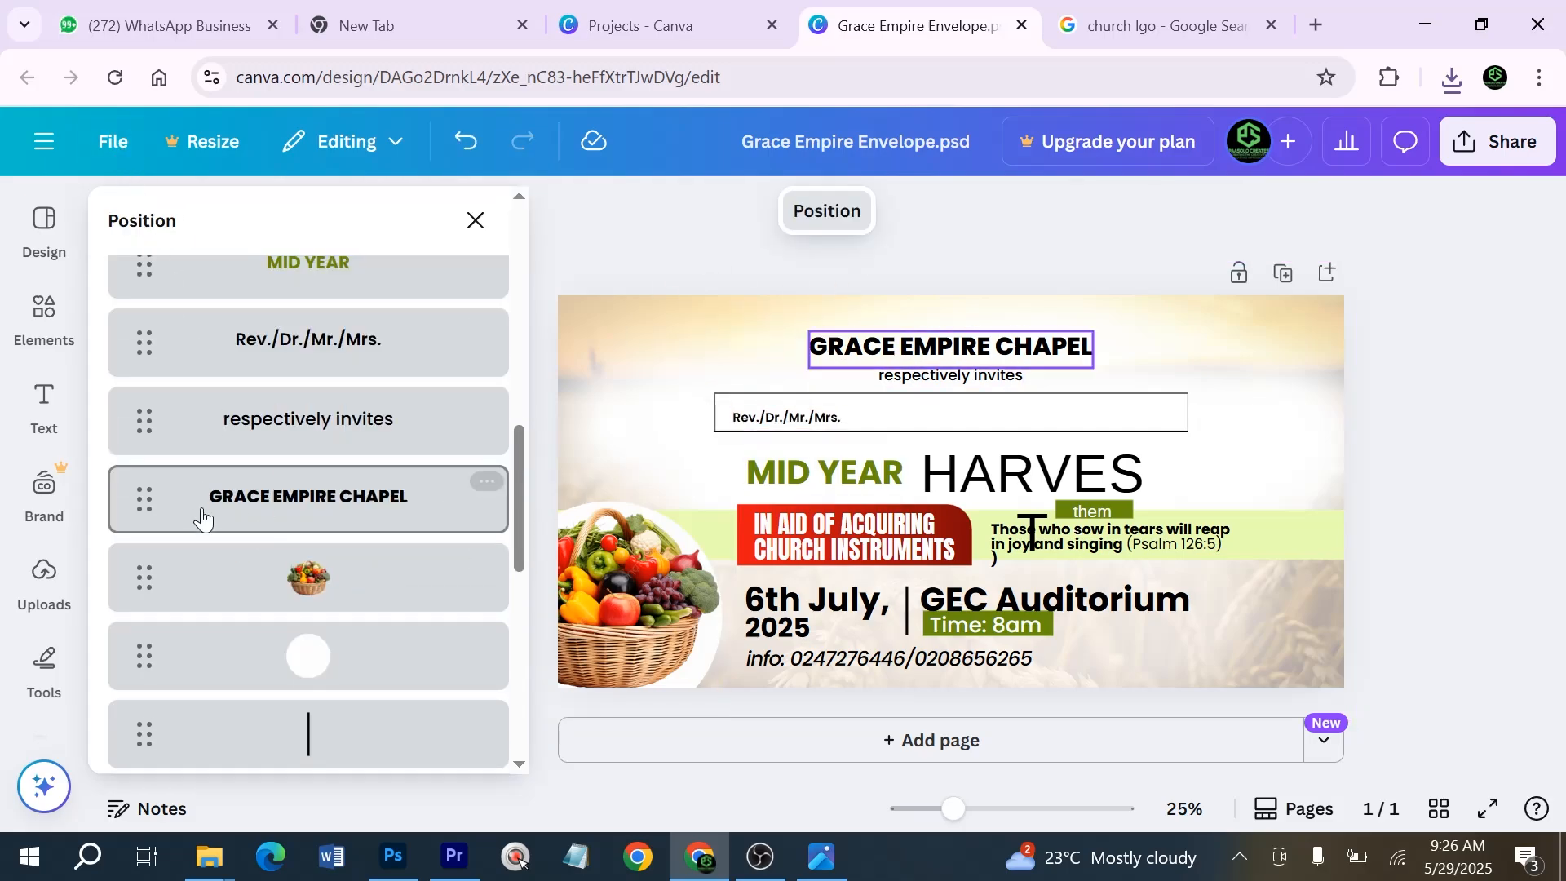
{"action": "scroll", "coordinate": [298, 293], "scroll_direction": "down", "scroll_amount": 2}
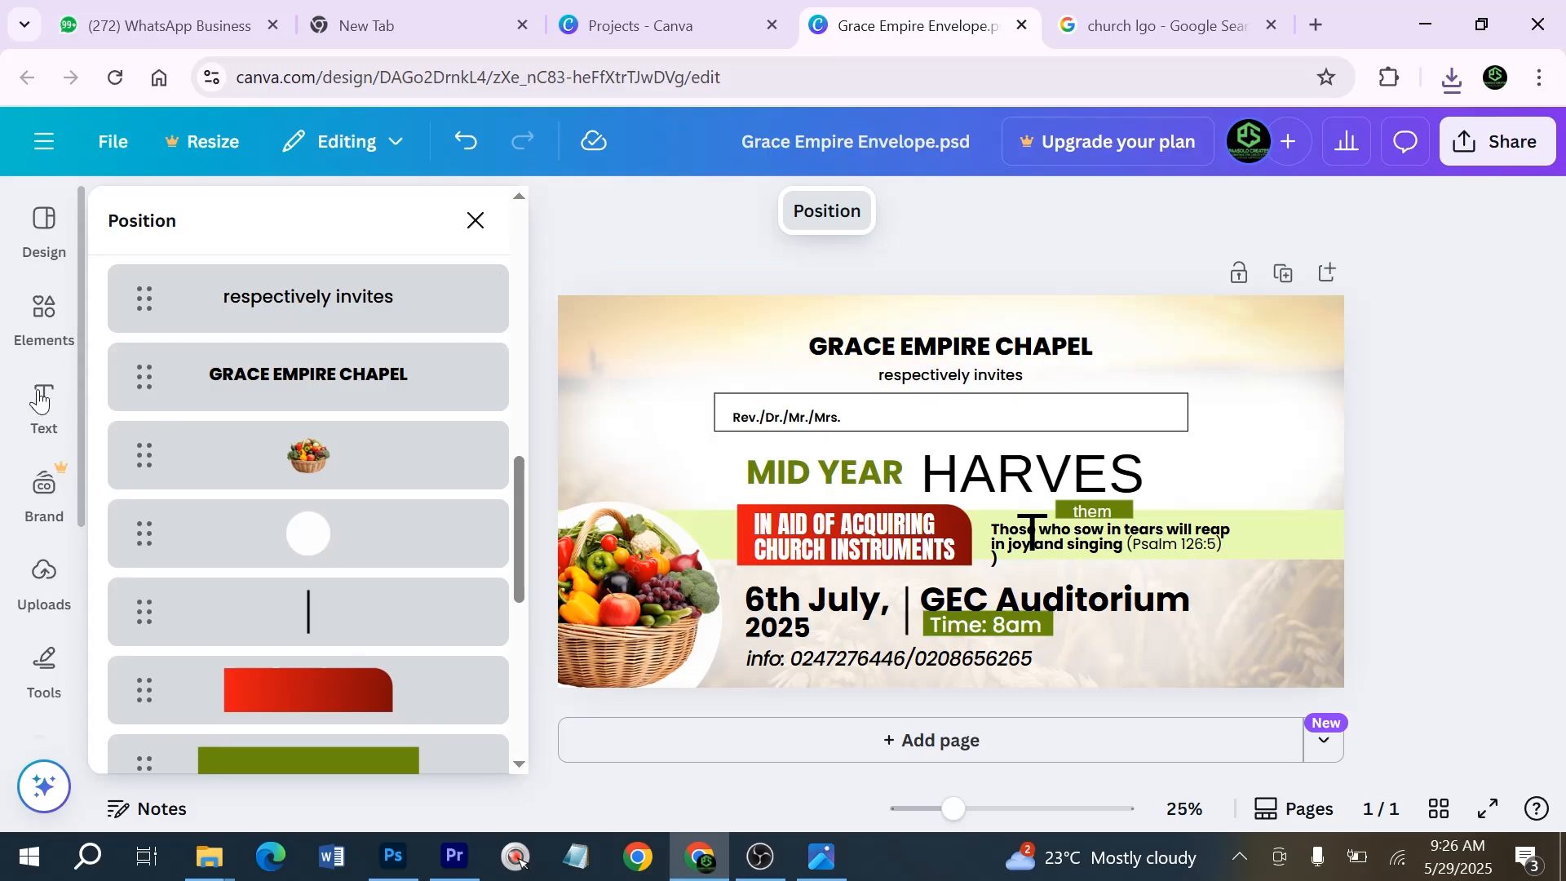
{"action": "left_click", "coordinate": [56, 243]}
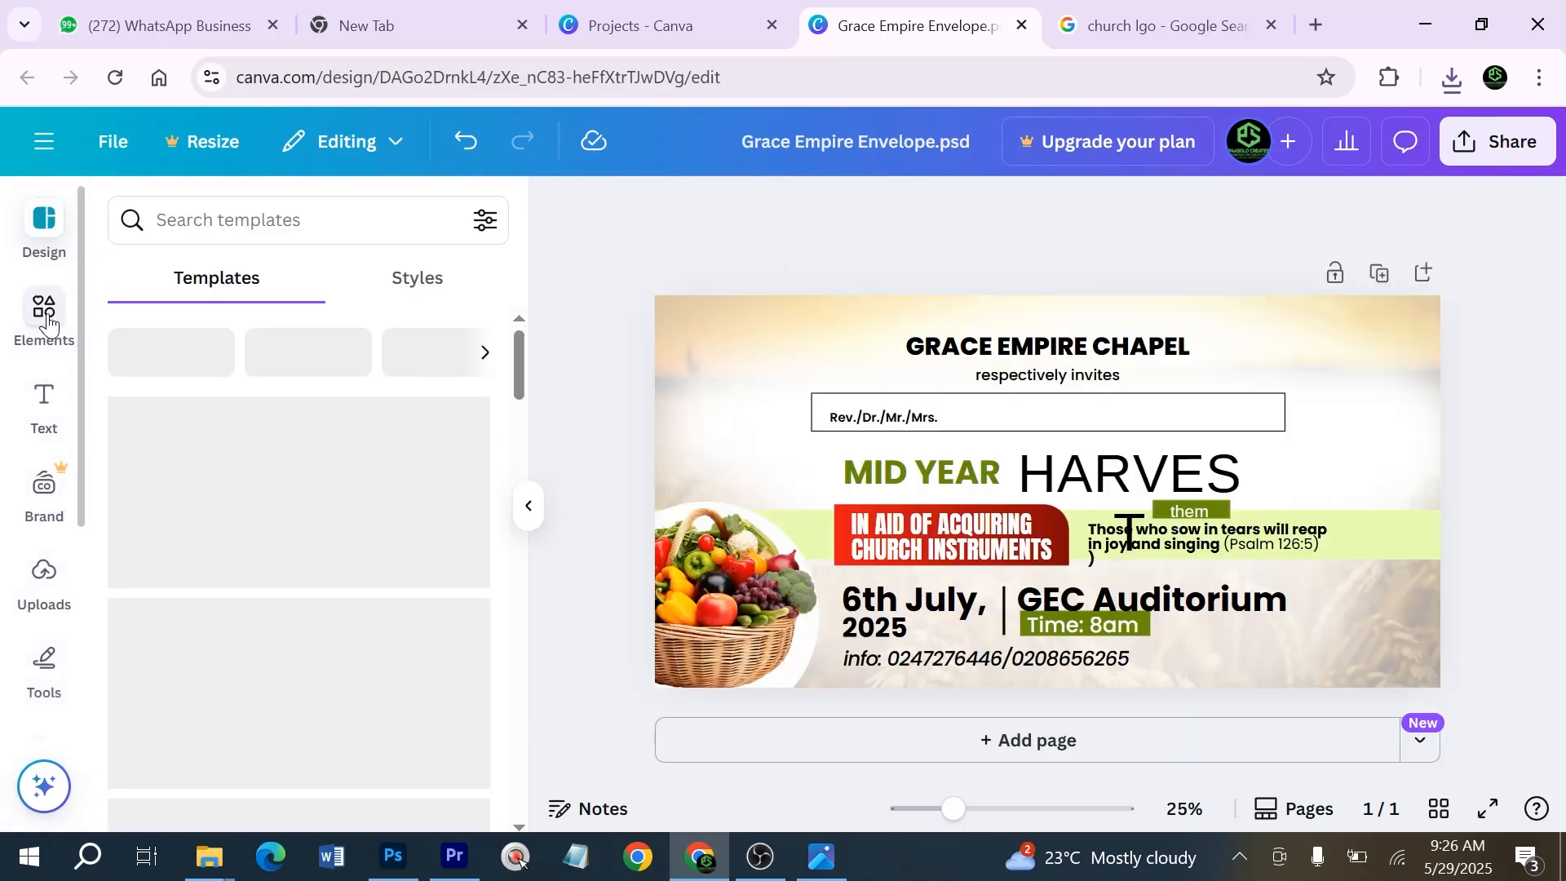
{"action": "left_click", "coordinate": [44, 314]}
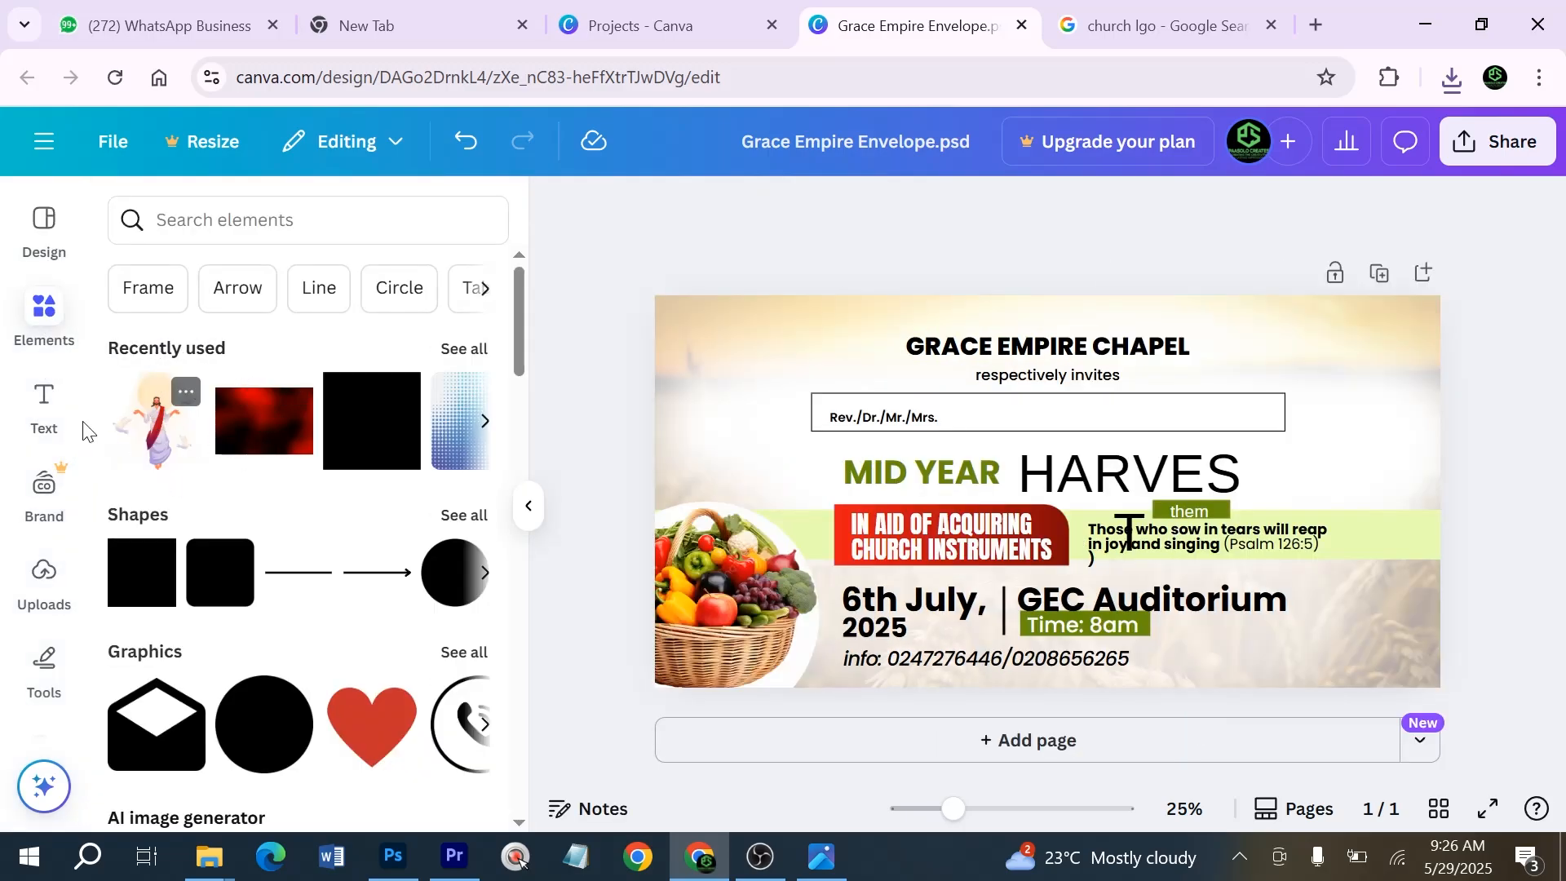
{"action": "scroll", "coordinate": [382, 489], "scroll_direction": "down", "scroll_amount": 3}
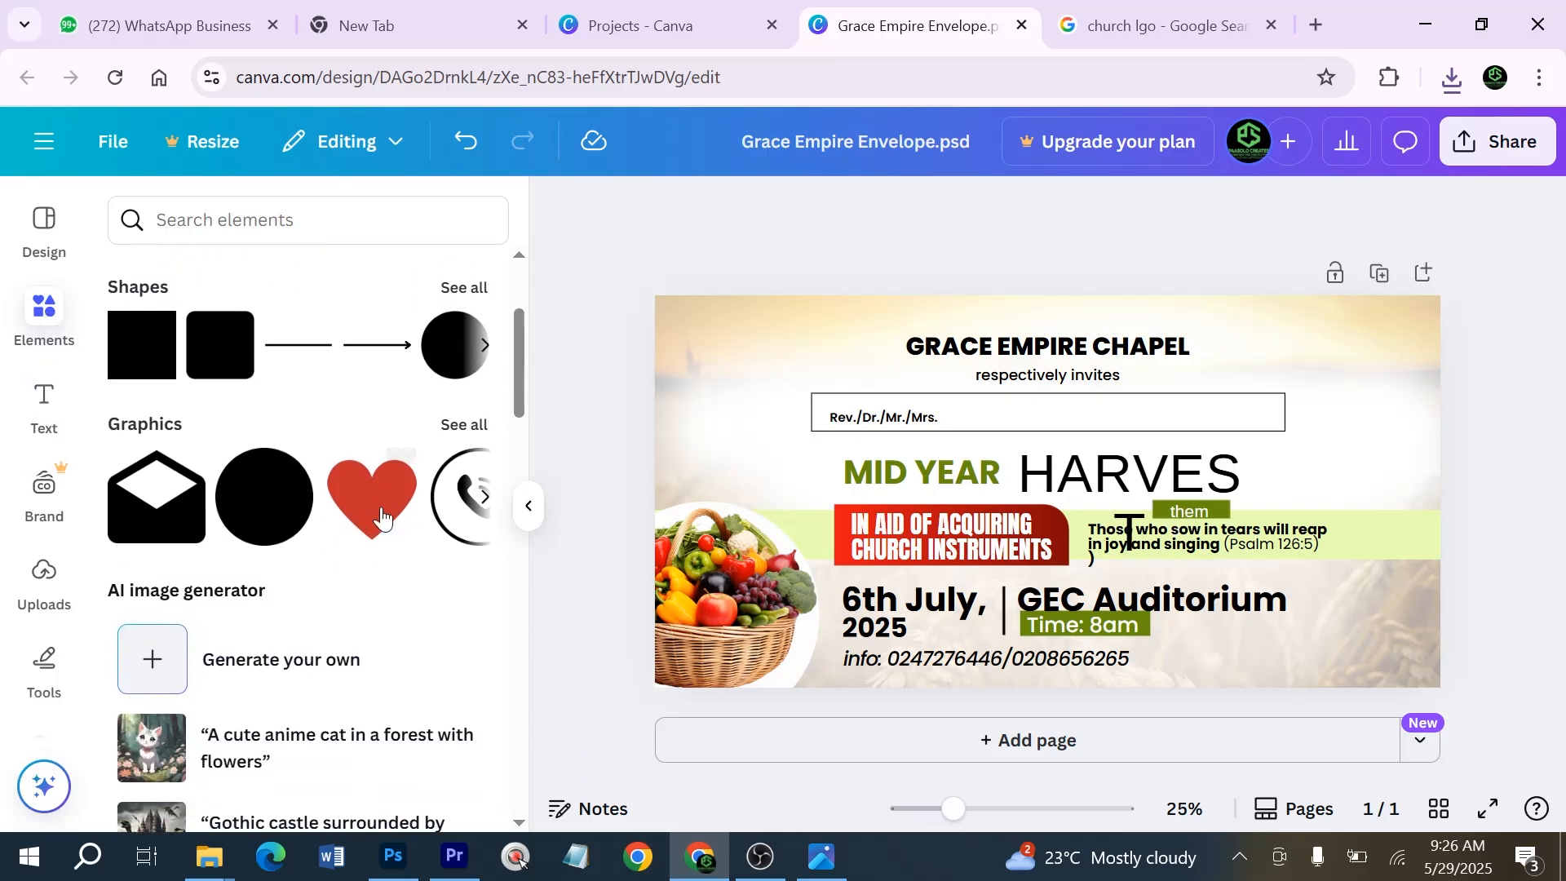
{"action": "scroll", "coordinate": [244, 367], "scroll_direction": "up", "scroll_amount": 3}
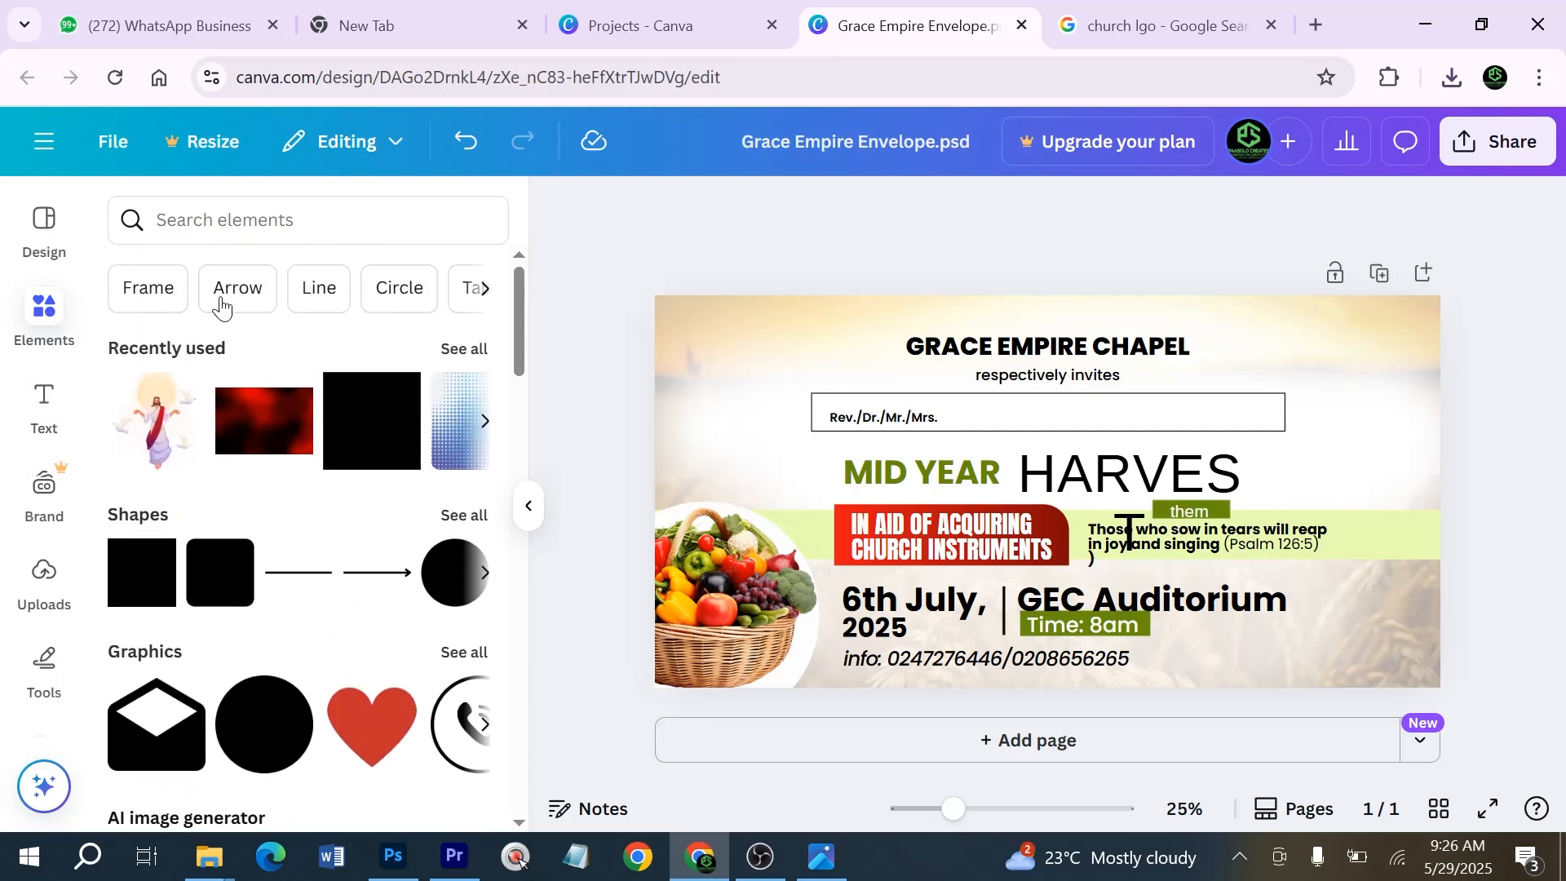
Upload the Church Logo JPG from the Downloads folder to the Canva image uploads
{"action": "left_click", "coordinate": [44, 579]}
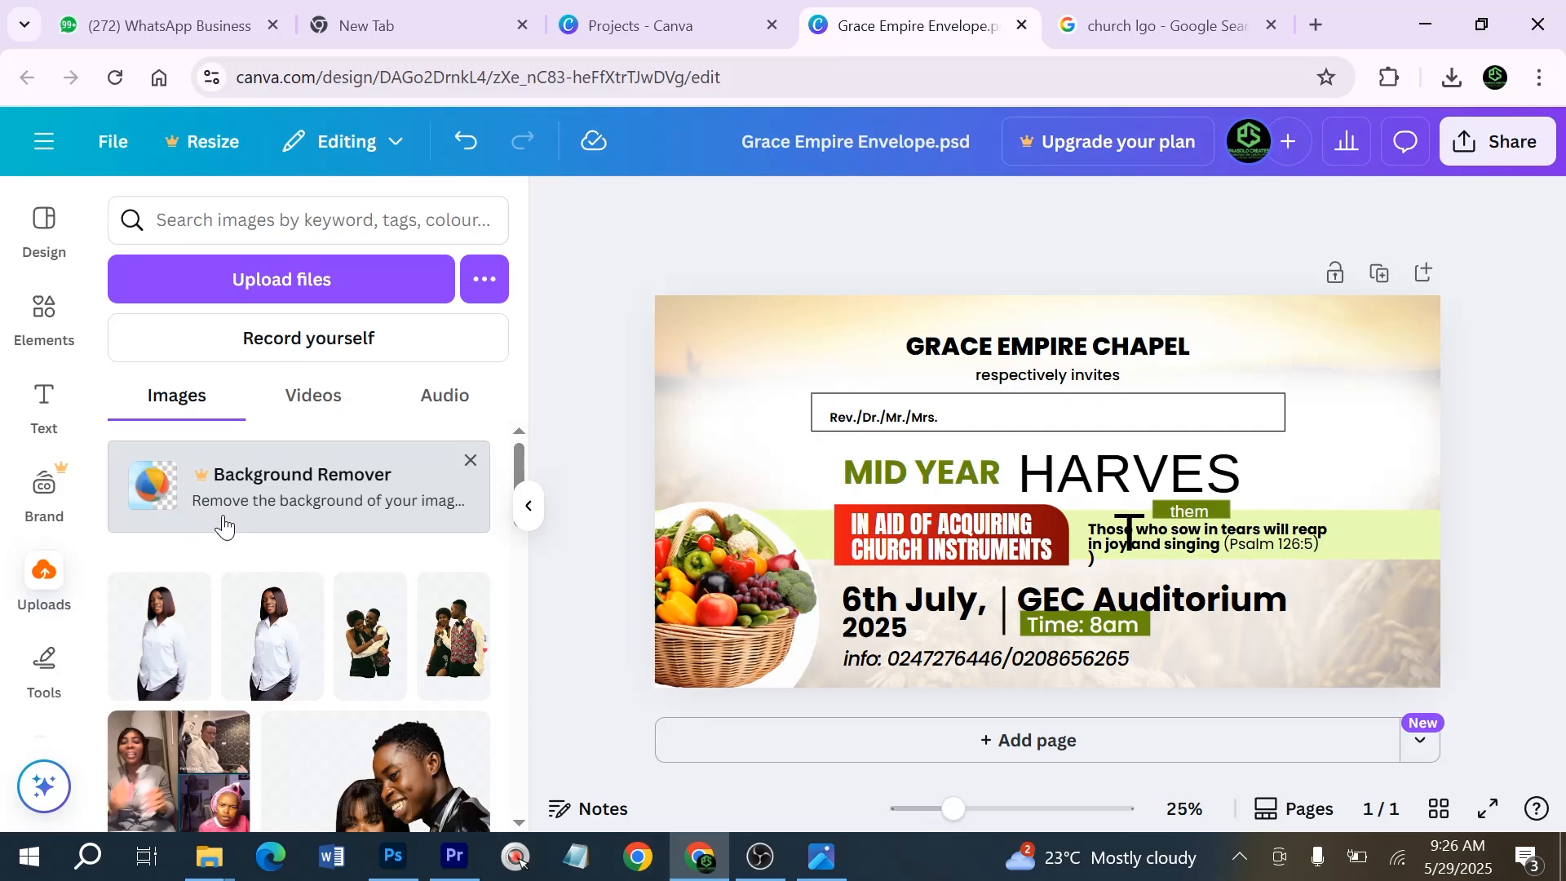
{"action": "left_click", "coordinate": [302, 302]}
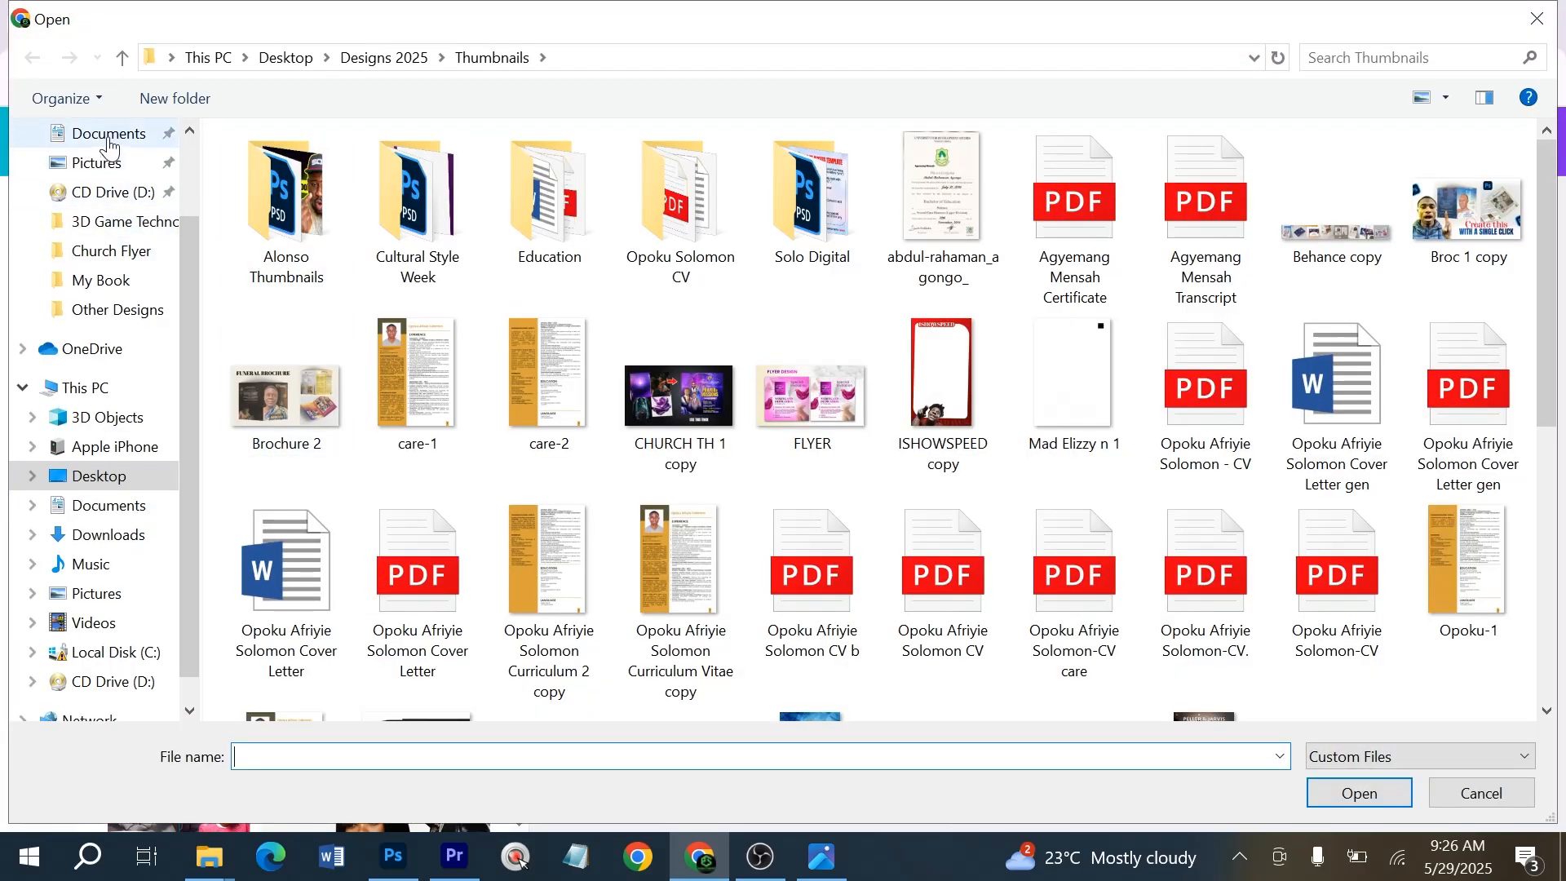
{"action": "scroll", "coordinate": [109, 147], "scroll_direction": "up", "scroll_amount": 1}
{"action": "left_click", "coordinate": [108, 211]}
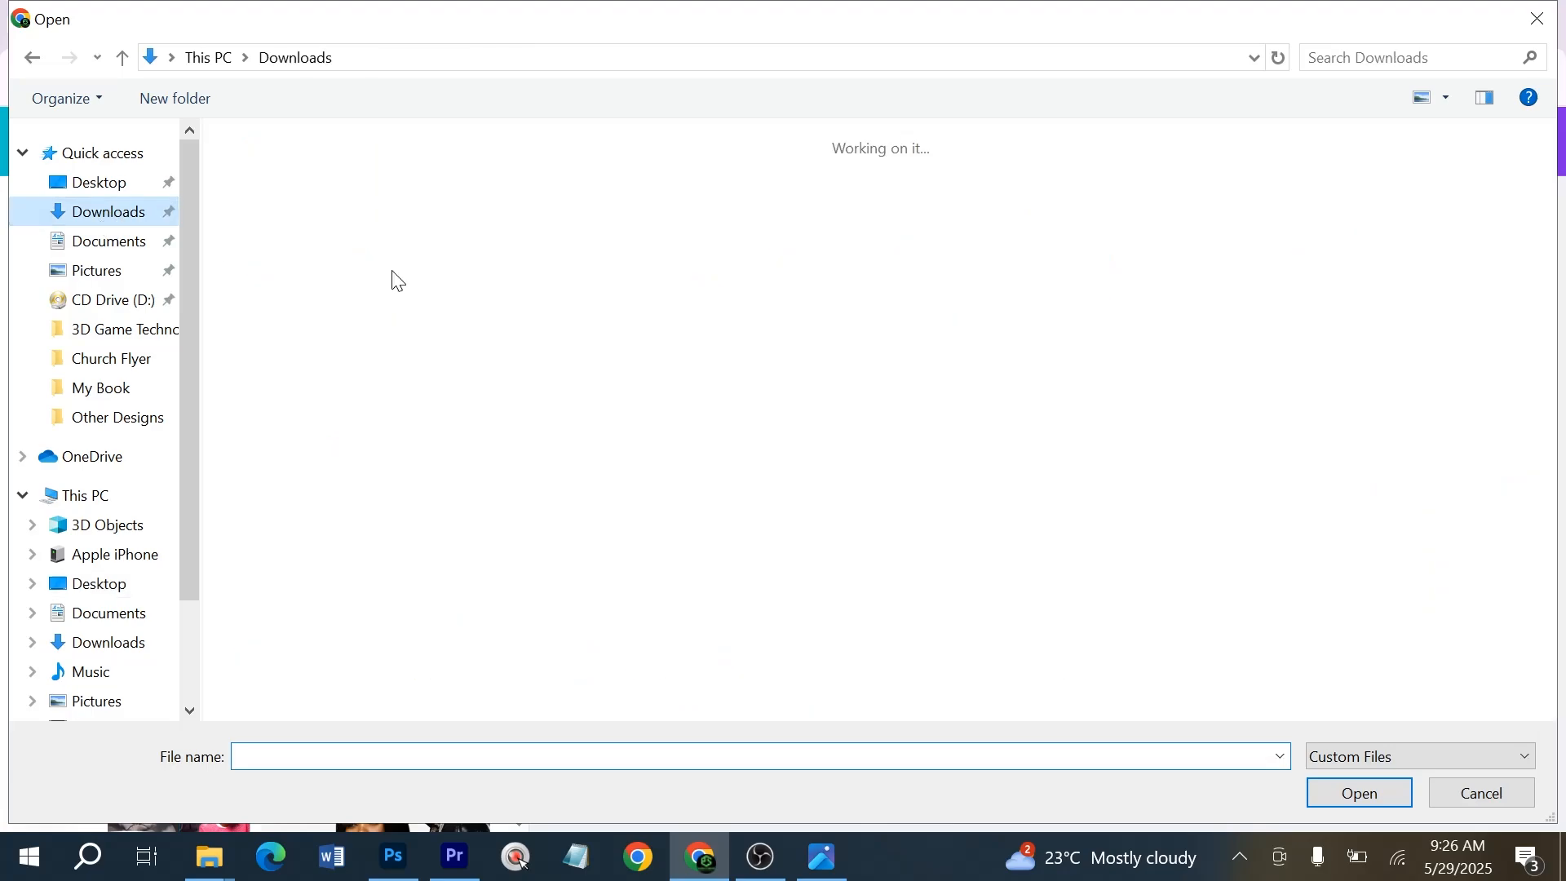
{"action": "left_click", "coordinate": [326, 248]}
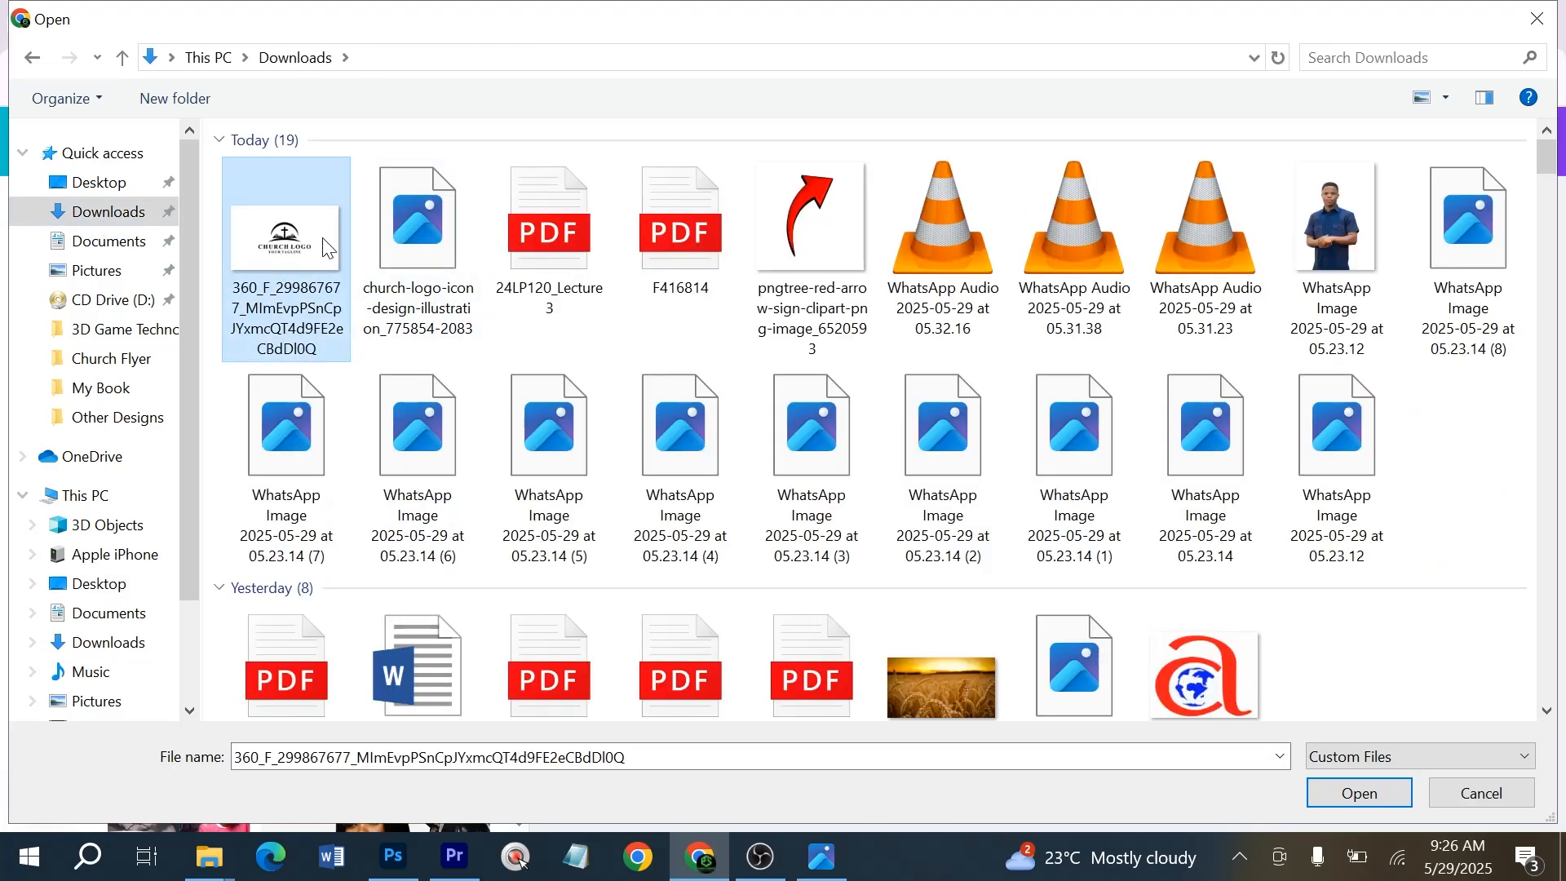
{"action": "double_click", "coordinate": [300, 246]}
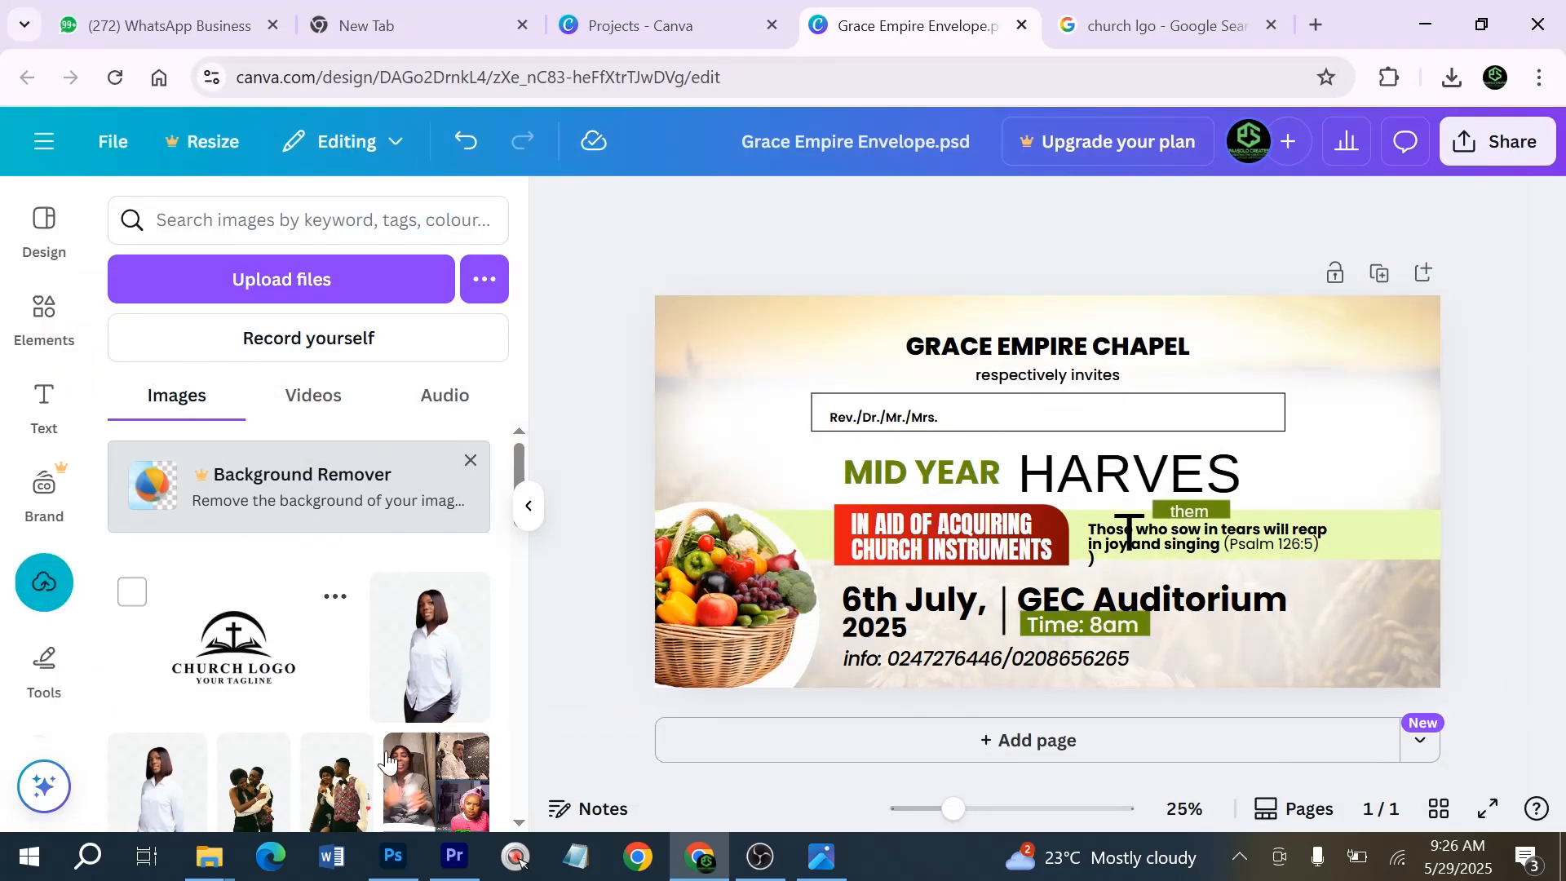
Place the uploaded church logo over the design's upper-left corner at reduced size and try Background Remover on it
{"action": "left_click_drag", "start_coordinate": [243, 664], "coordinate": [714, 368]}
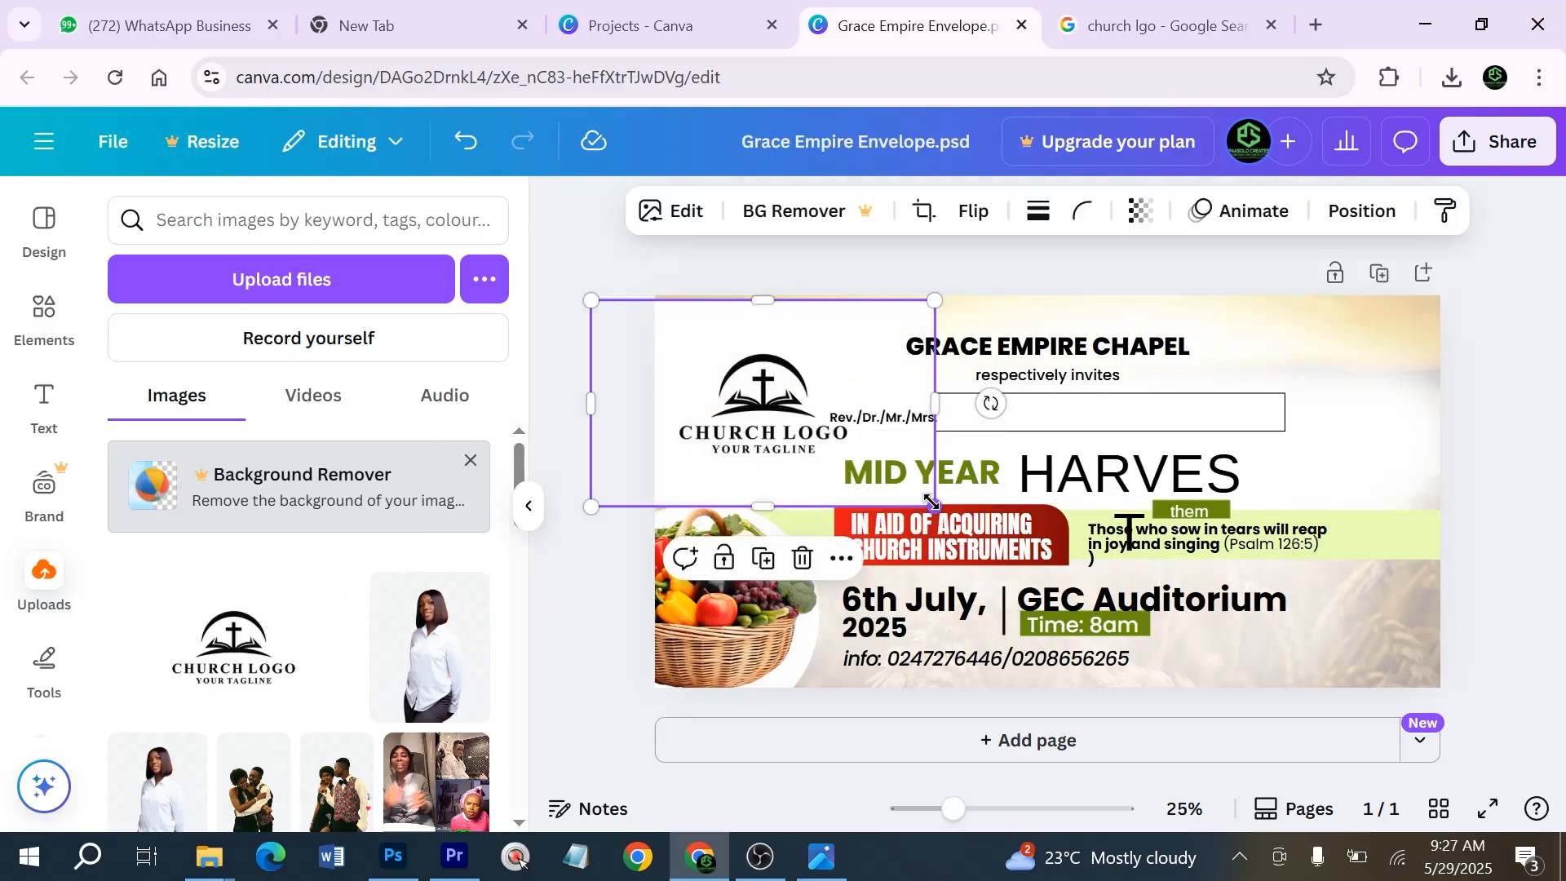
{"action": "left_click_drag", "start_coordinate": [929, 501], "coordinate": [816, 432]}
{"action": "left_click", "coordinate": [807, 212]}
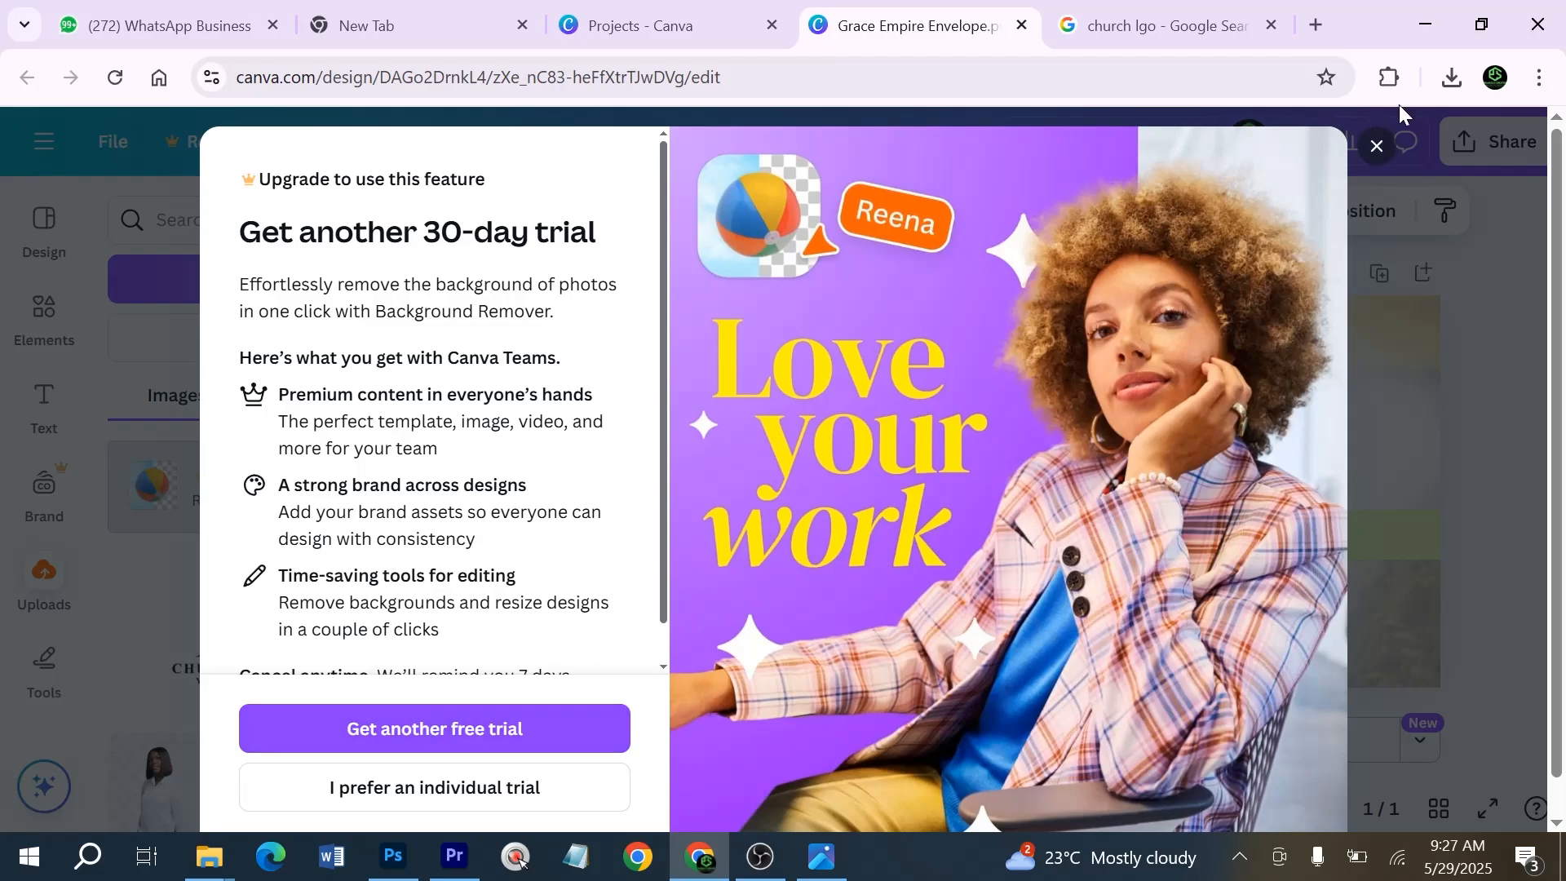
{"action": "left_click", "coordinate": [1376, 148]}
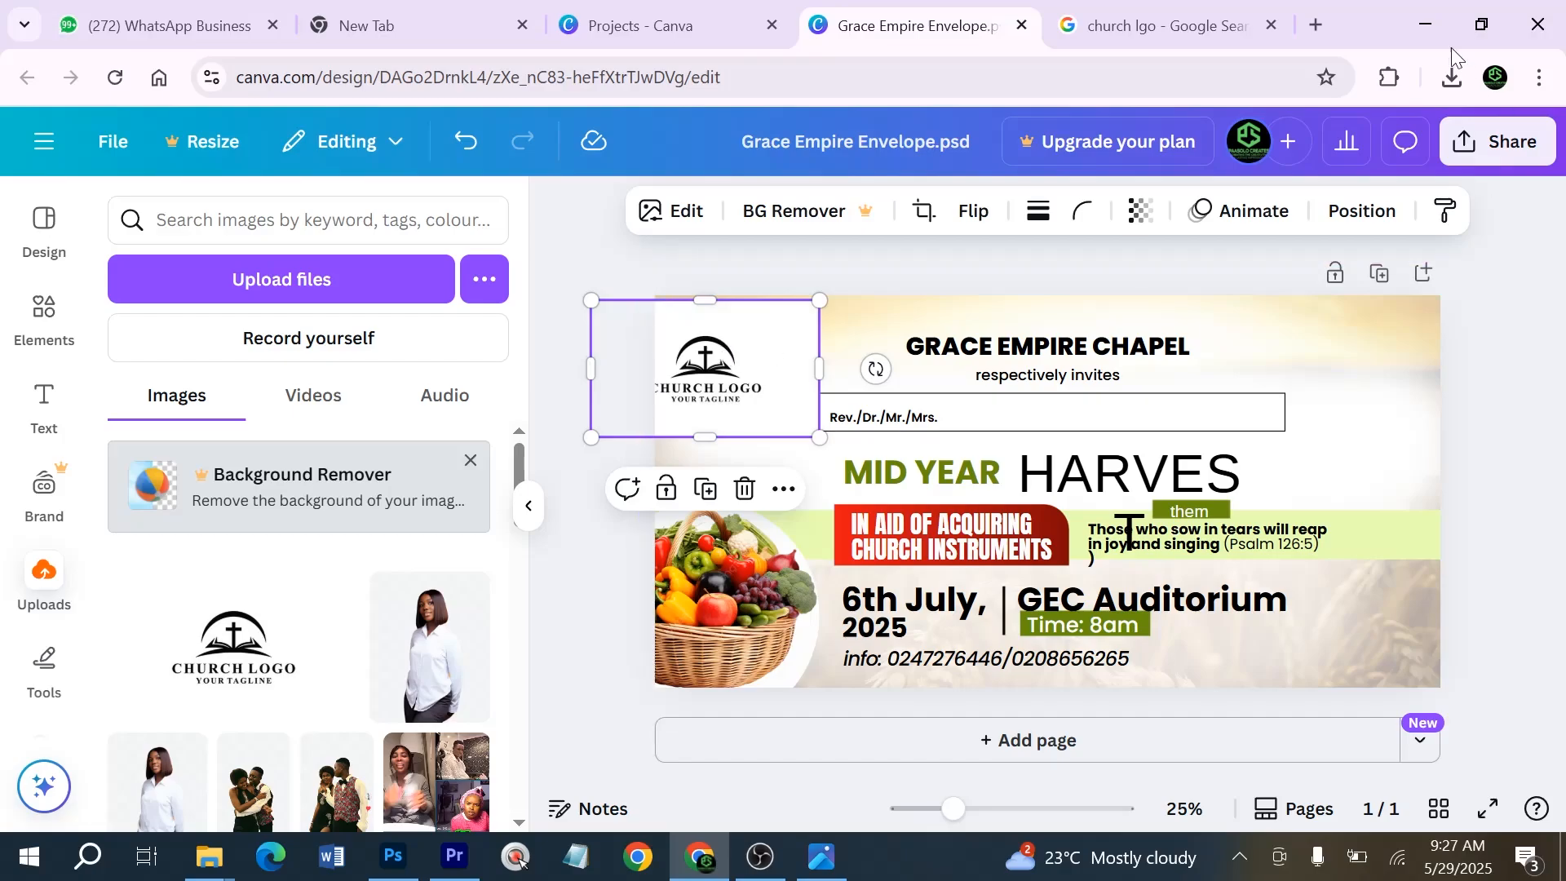
Open Recraft in place of the church logo search and create a new project
{"action": "left_click", "coordinate": [1125, 25]}
{"action": "left_click", "coordinate": [736, 81]}
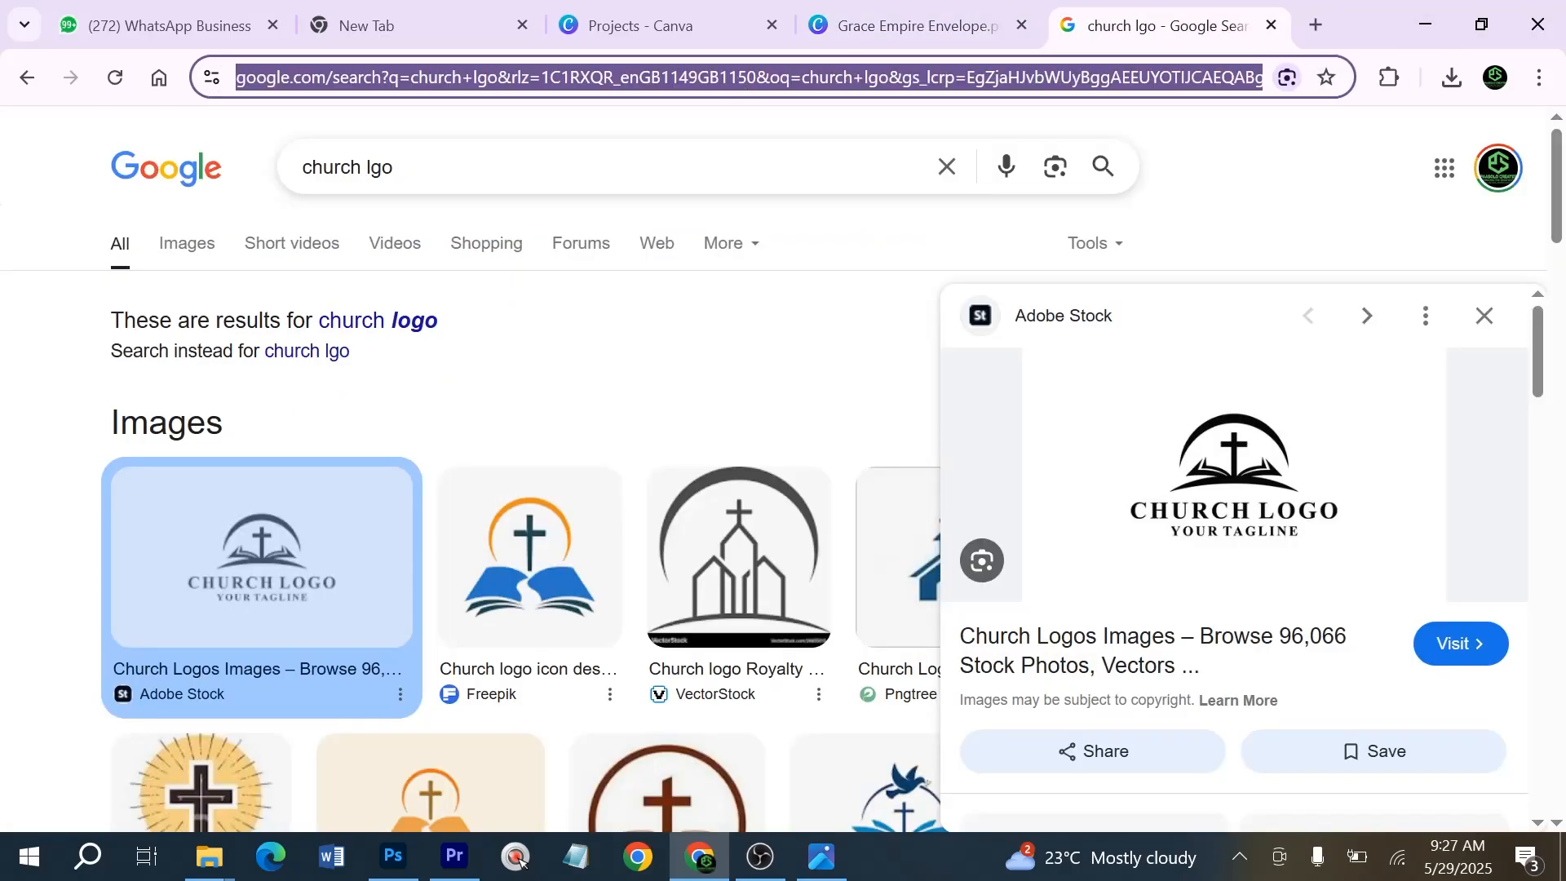
{"action": "type", "text": "re"}
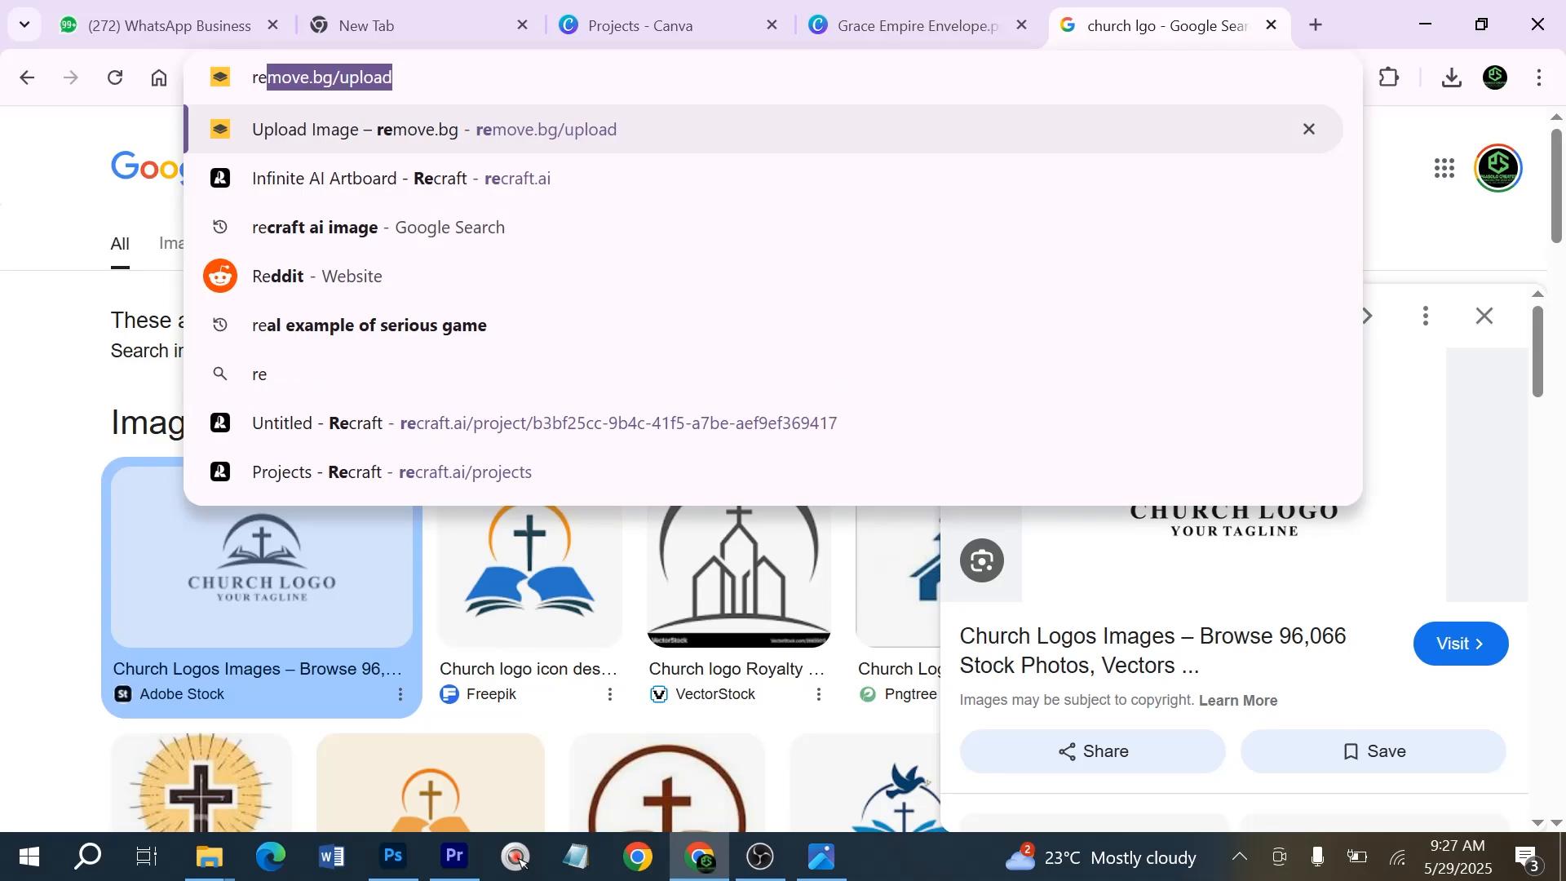
{"action": "type", "text": "cr"}
{"action": "key", "text": "Return"}
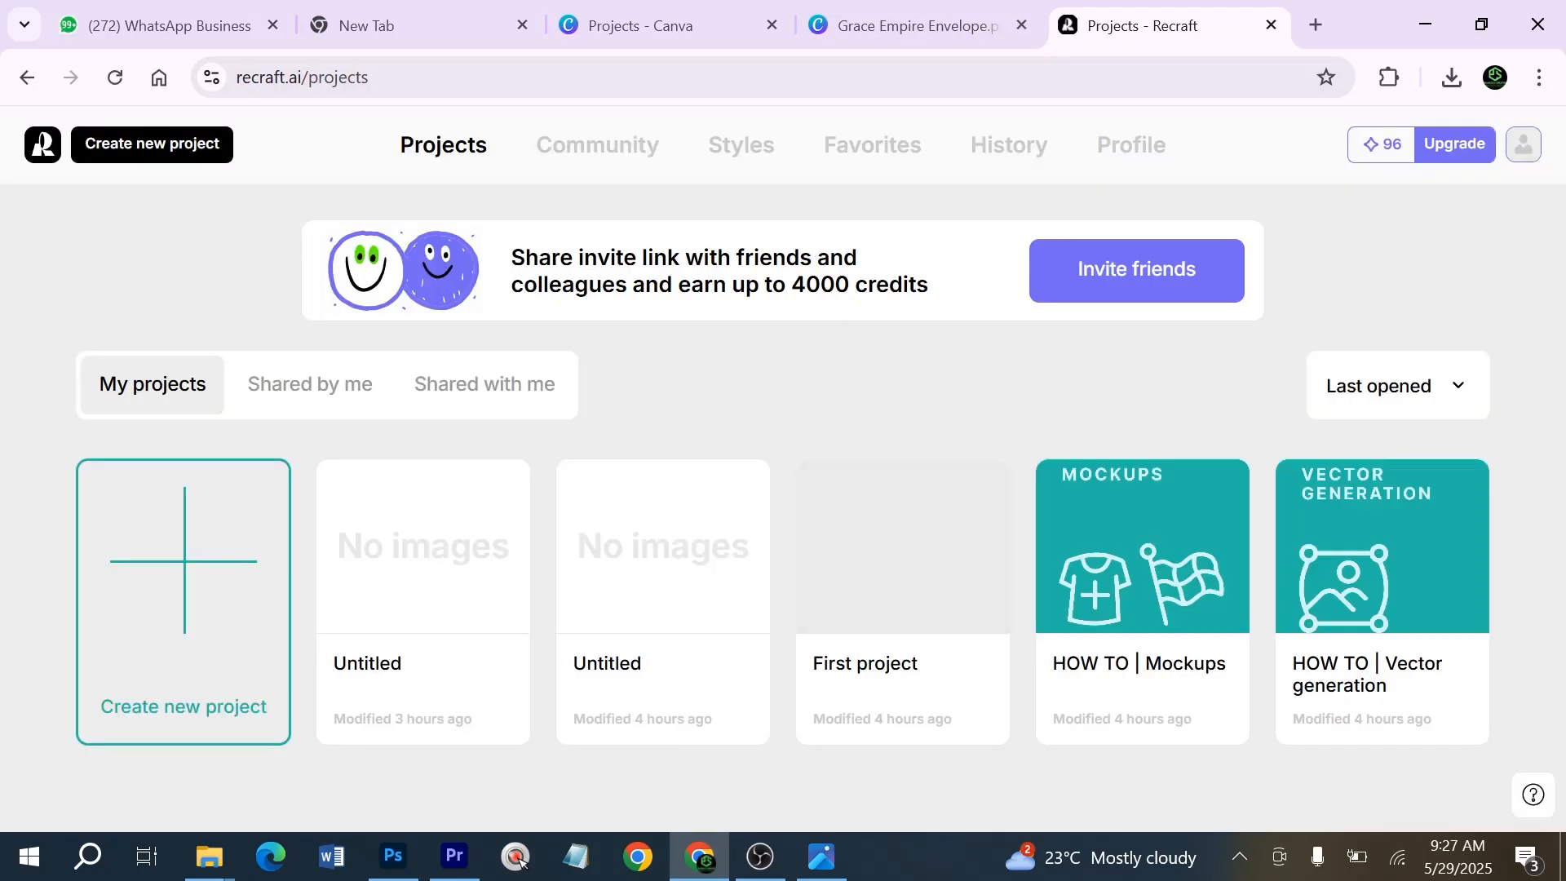
{"action": "left_click", "coordinate": [180, 558]}
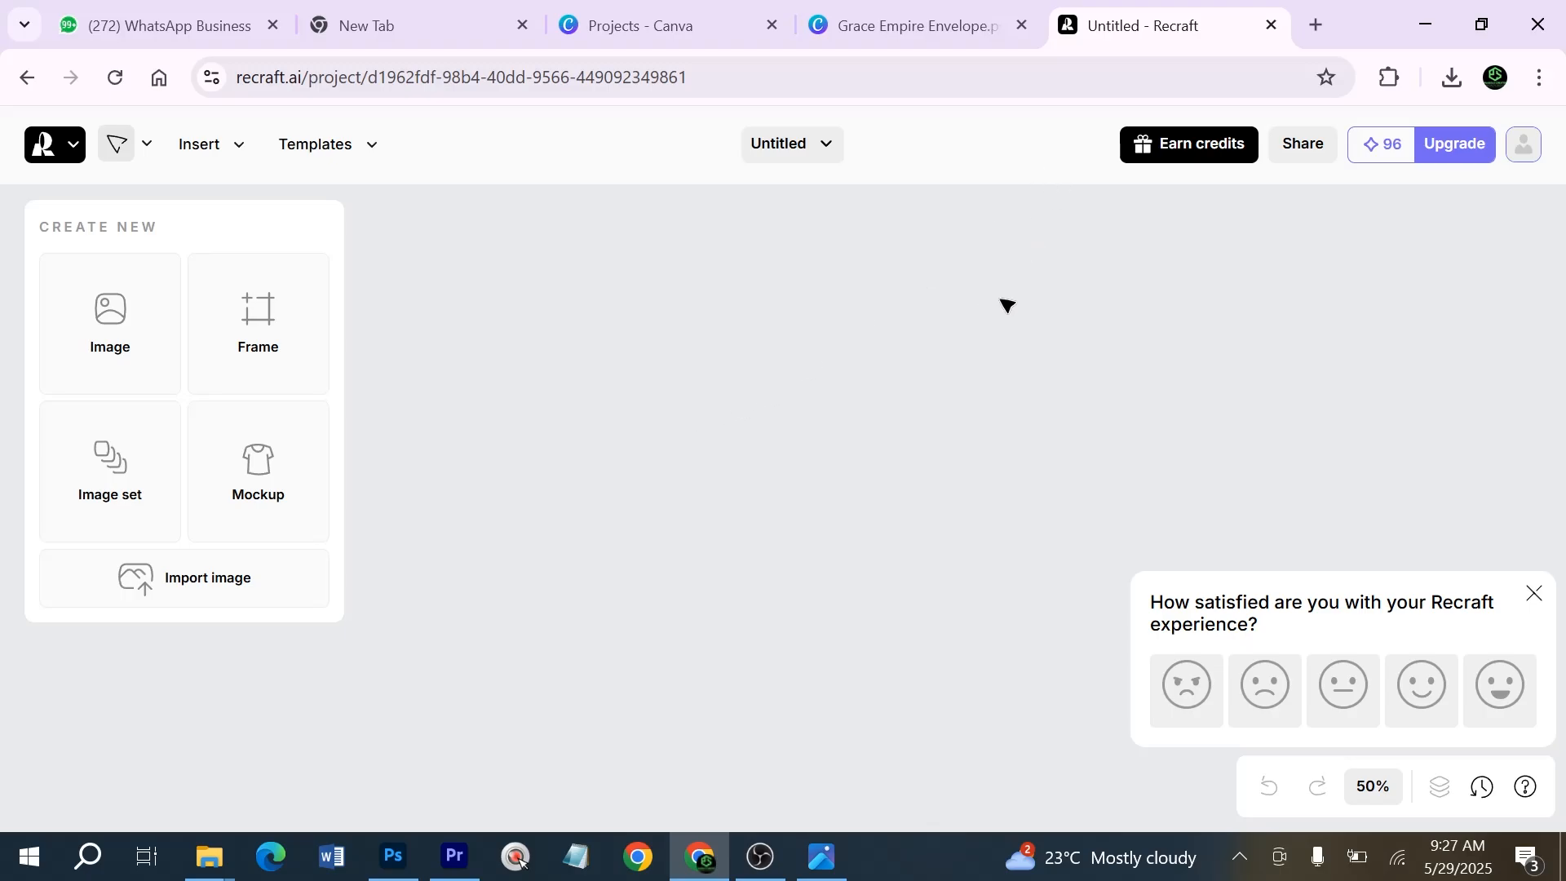
Open the All Template shop on Paystack in a new tab and browse the templates on offer
{"action": "left_click", "coordinate": [1326, 29]}
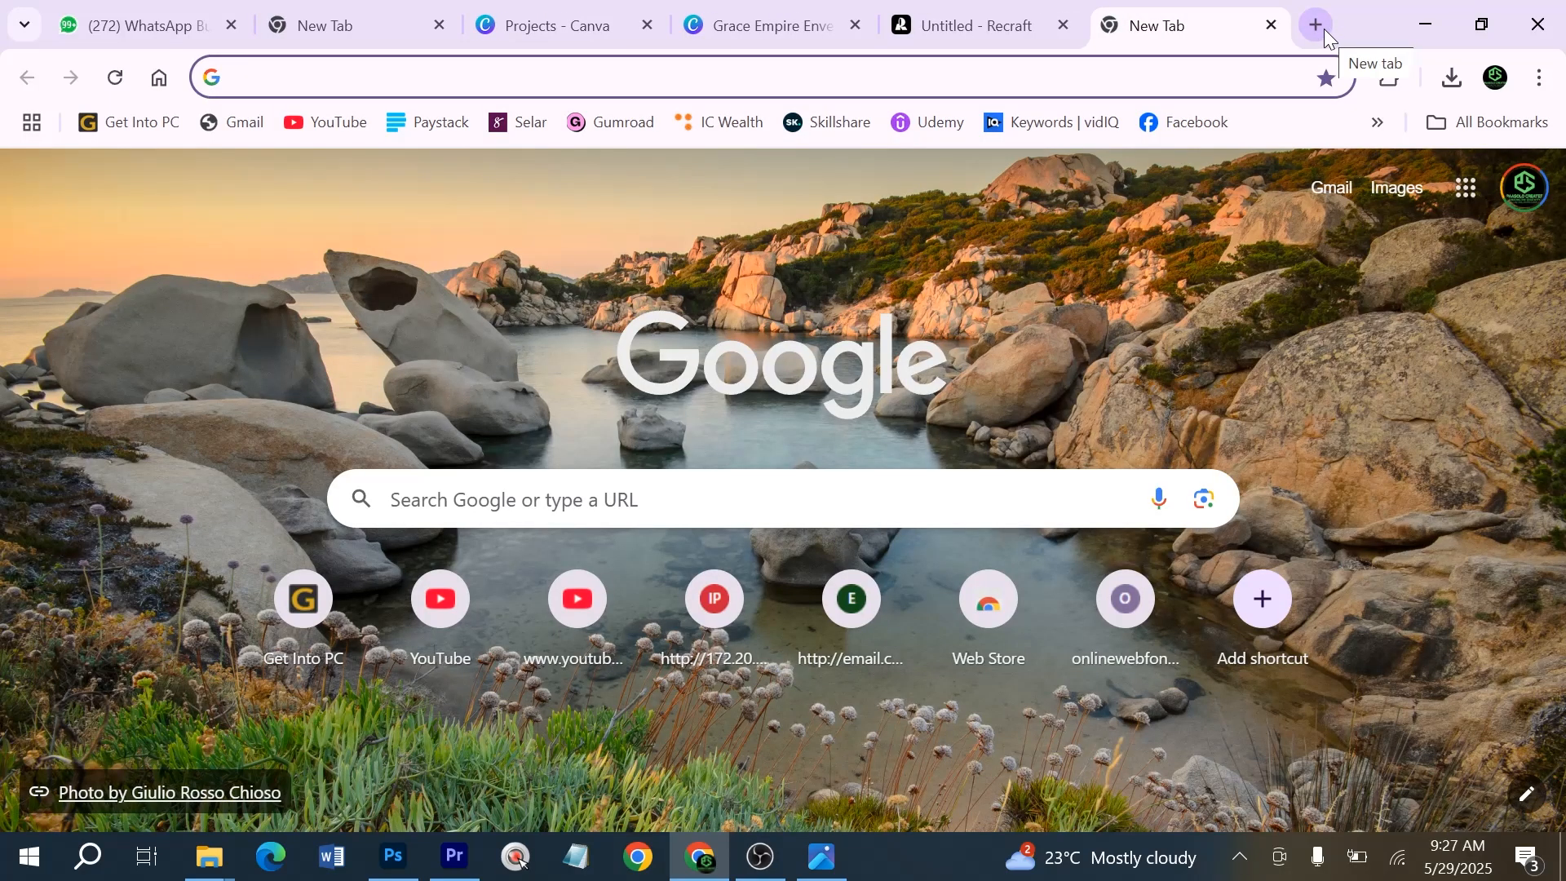
{"action": "type", "text": "all"}
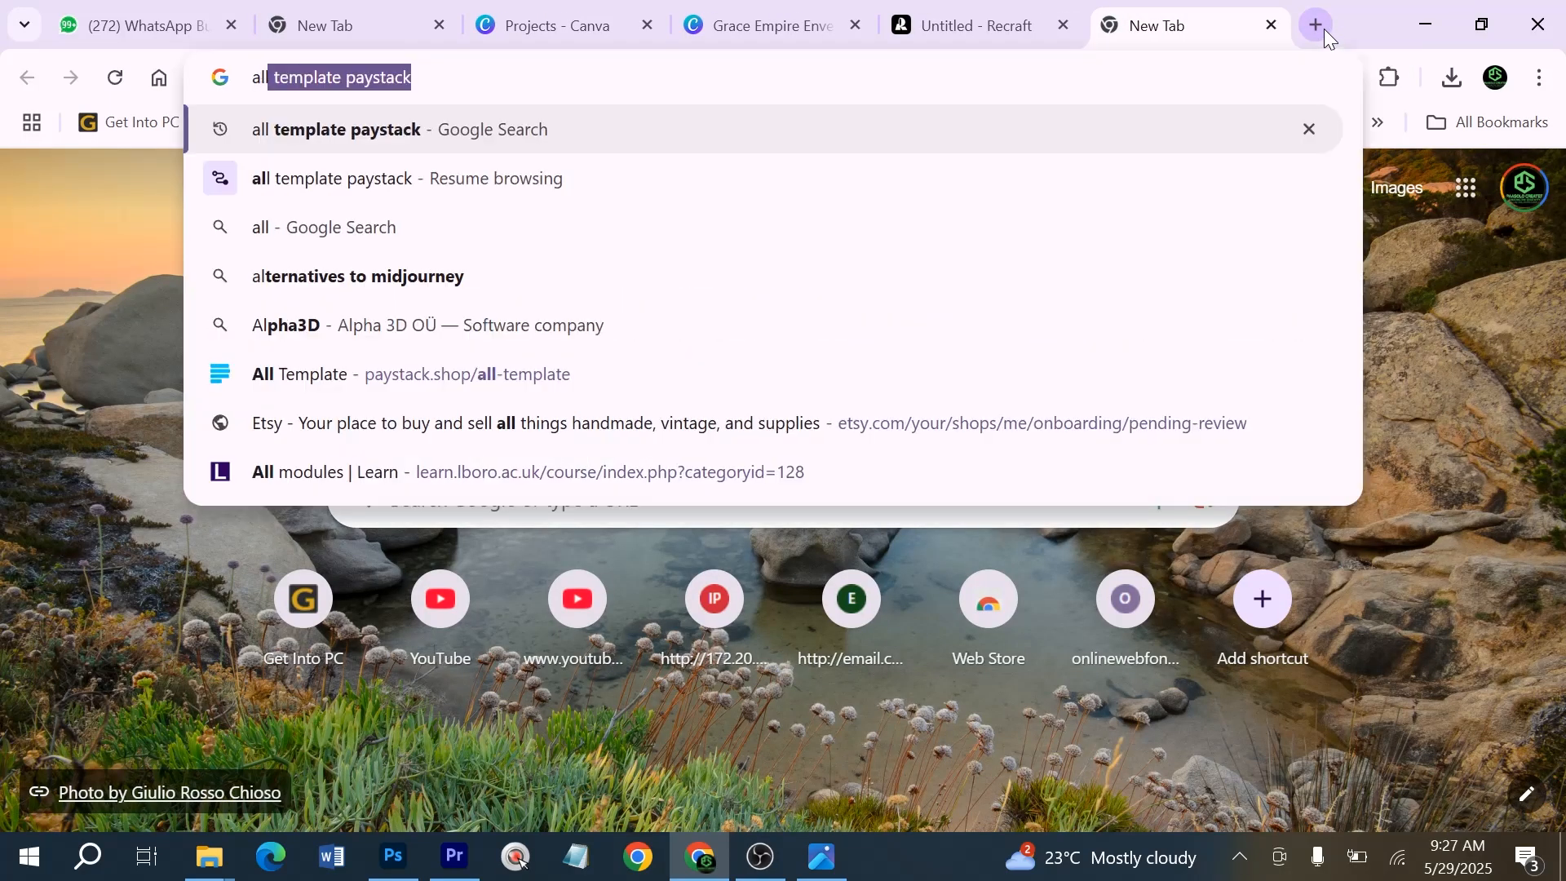
{"action": "key", "text": "Return"}
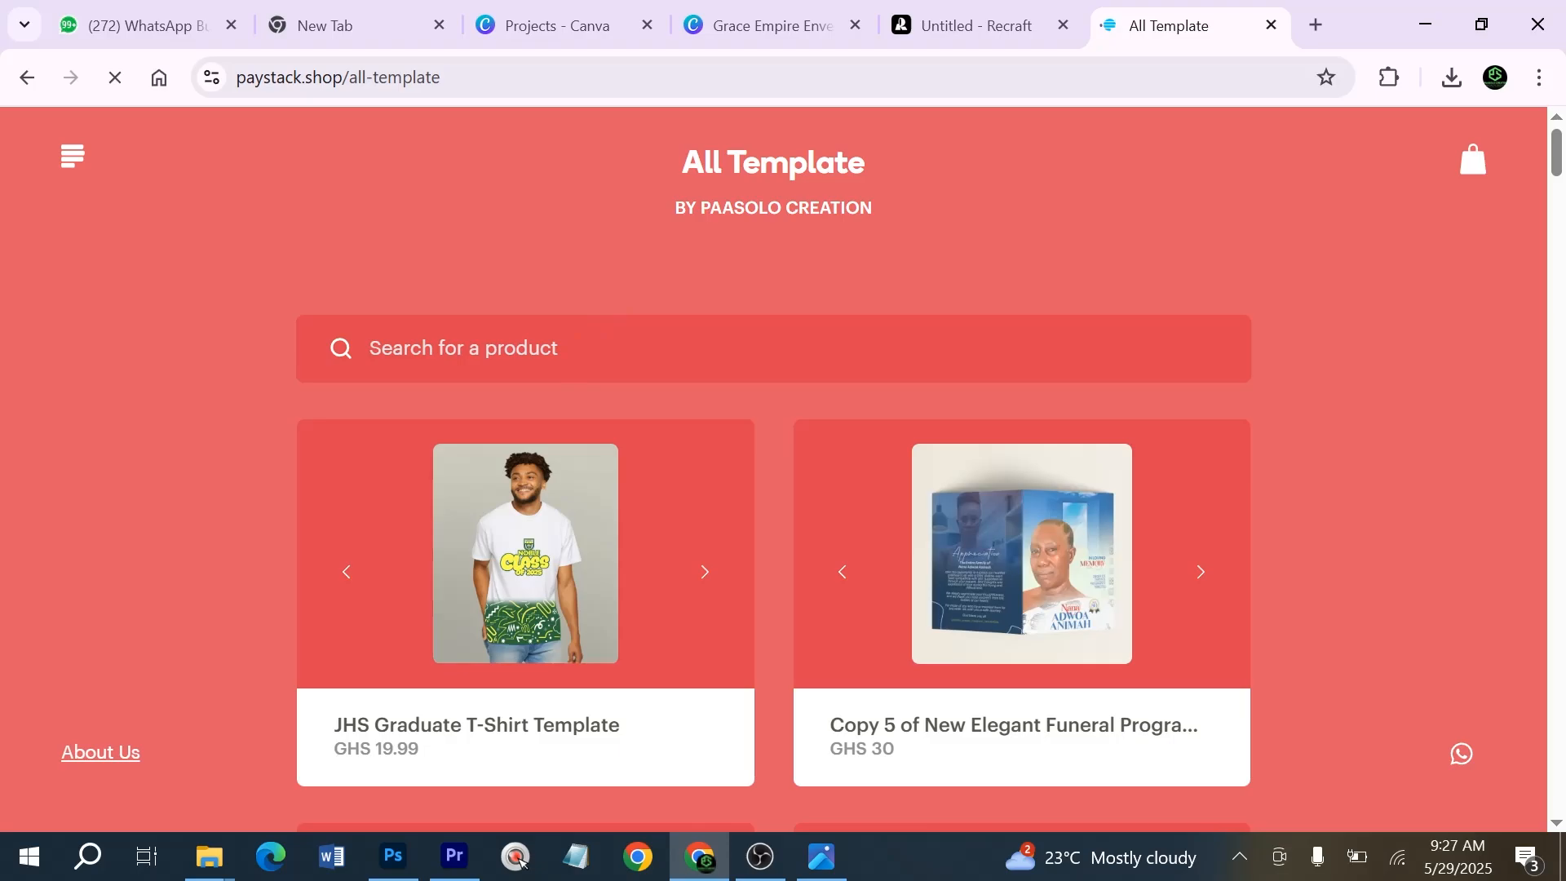
{"action": "scroll", "coordinate": [894, 360], "scroll_direction": "down", "scroll_amount": 15}
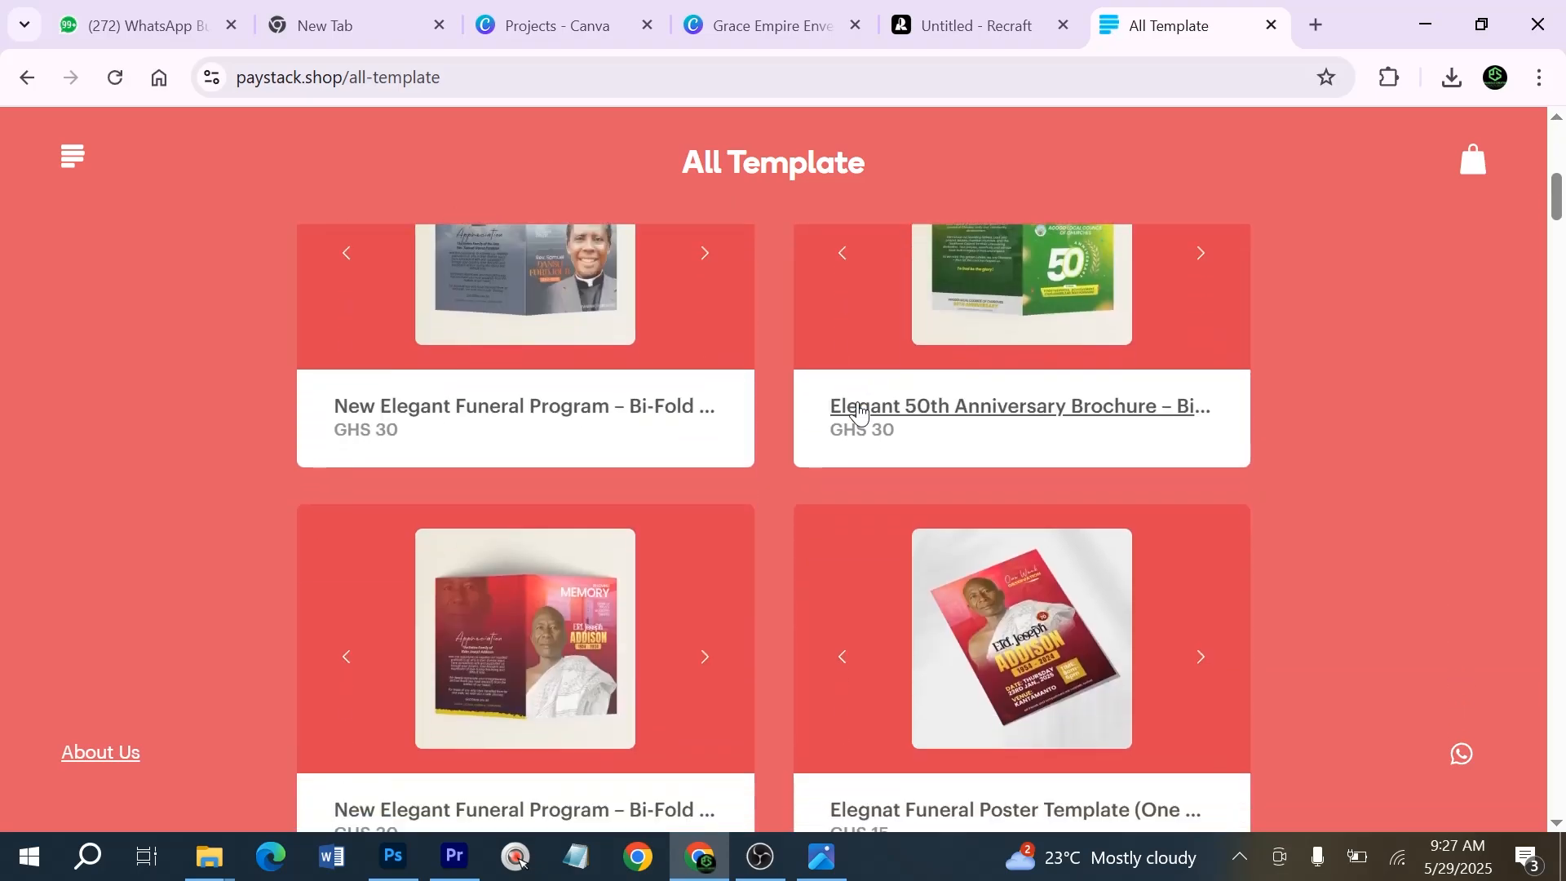
{"action": "scroll", "coordinate": [857, 424], "scroll_direction": "up", "scroll_amount": 3}
{"action": "scroll", "coordinate": [855, 424], "scroll_direction": "down", "scroll_amount": 7}
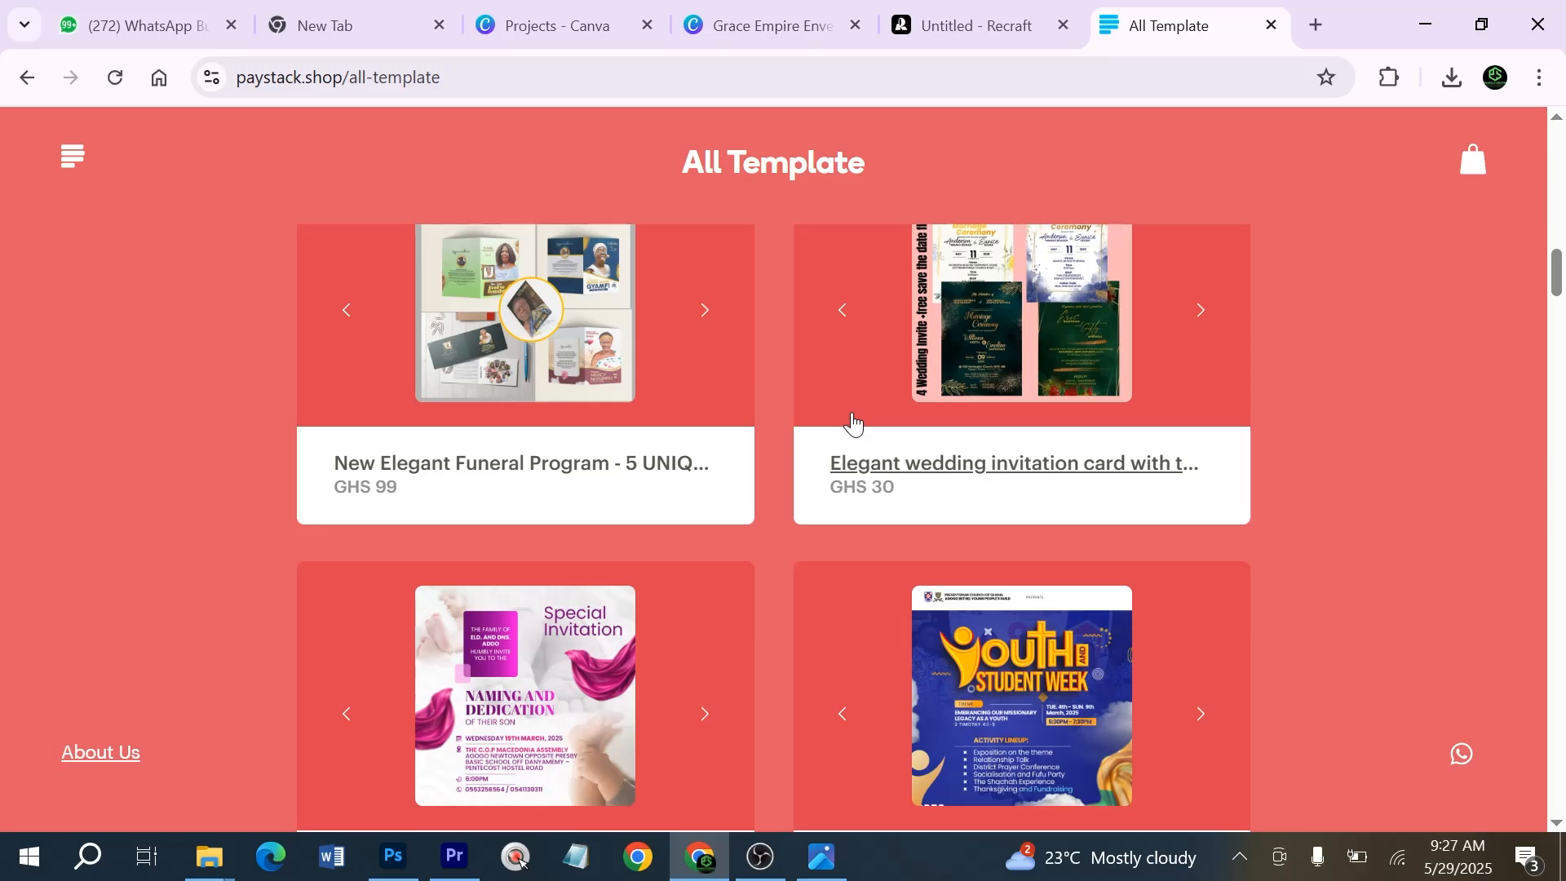
{"action": "scroll", "coordinate": [849, 432], "scroll_direction": "down", "scroll_amount": 9}
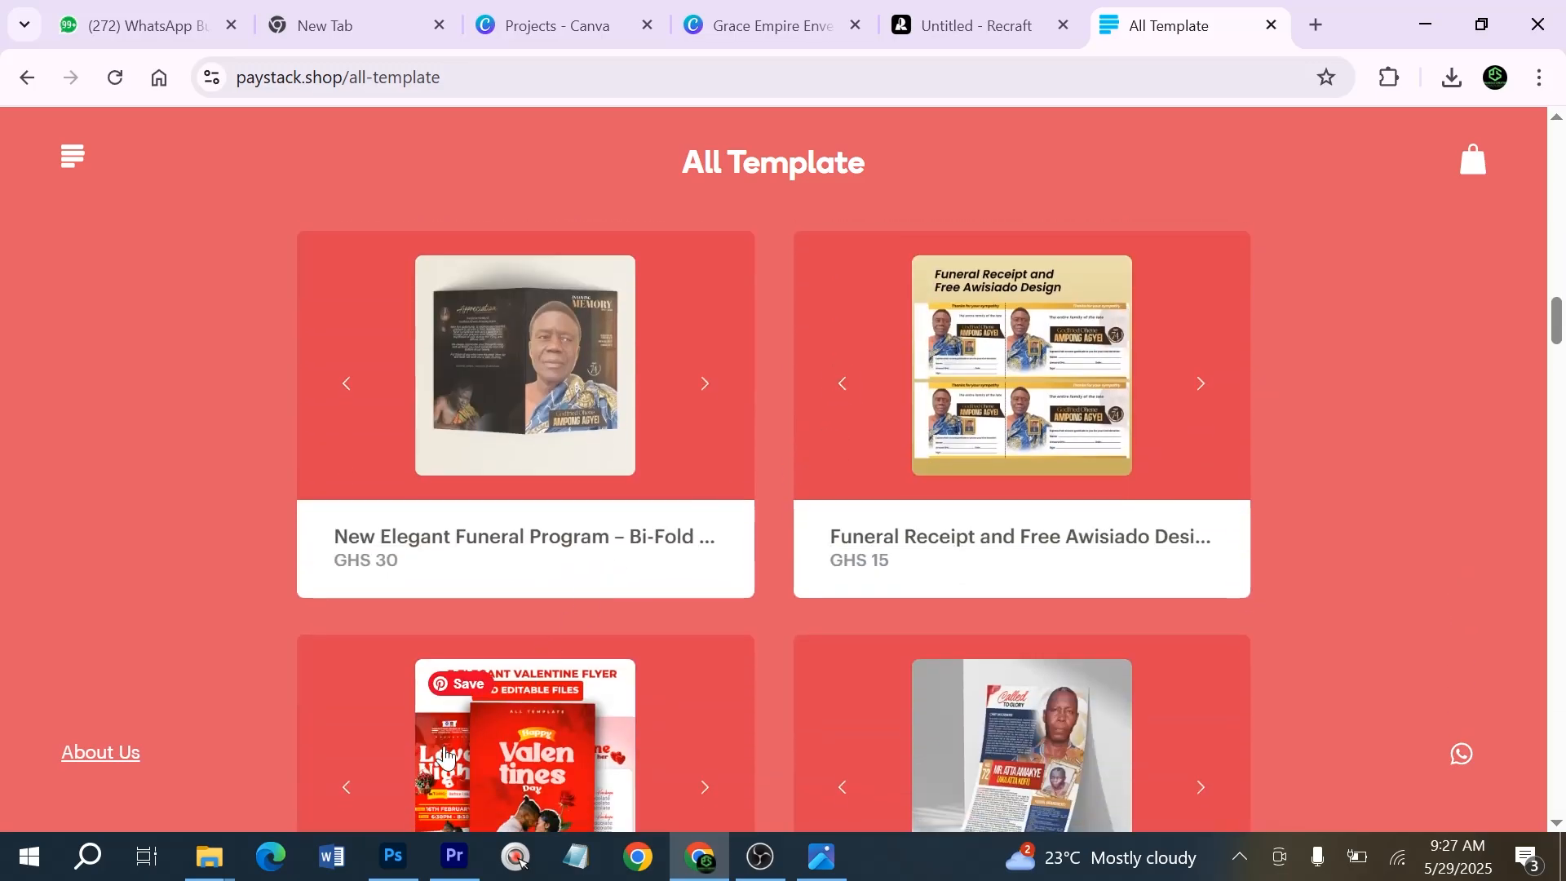
Switch to Photoshop, collapse the Shapes and Background layer groups of Grace Empire Envelope.psd, and minimise the program
{"action": "left_click", "coordinate": [398, 858]}
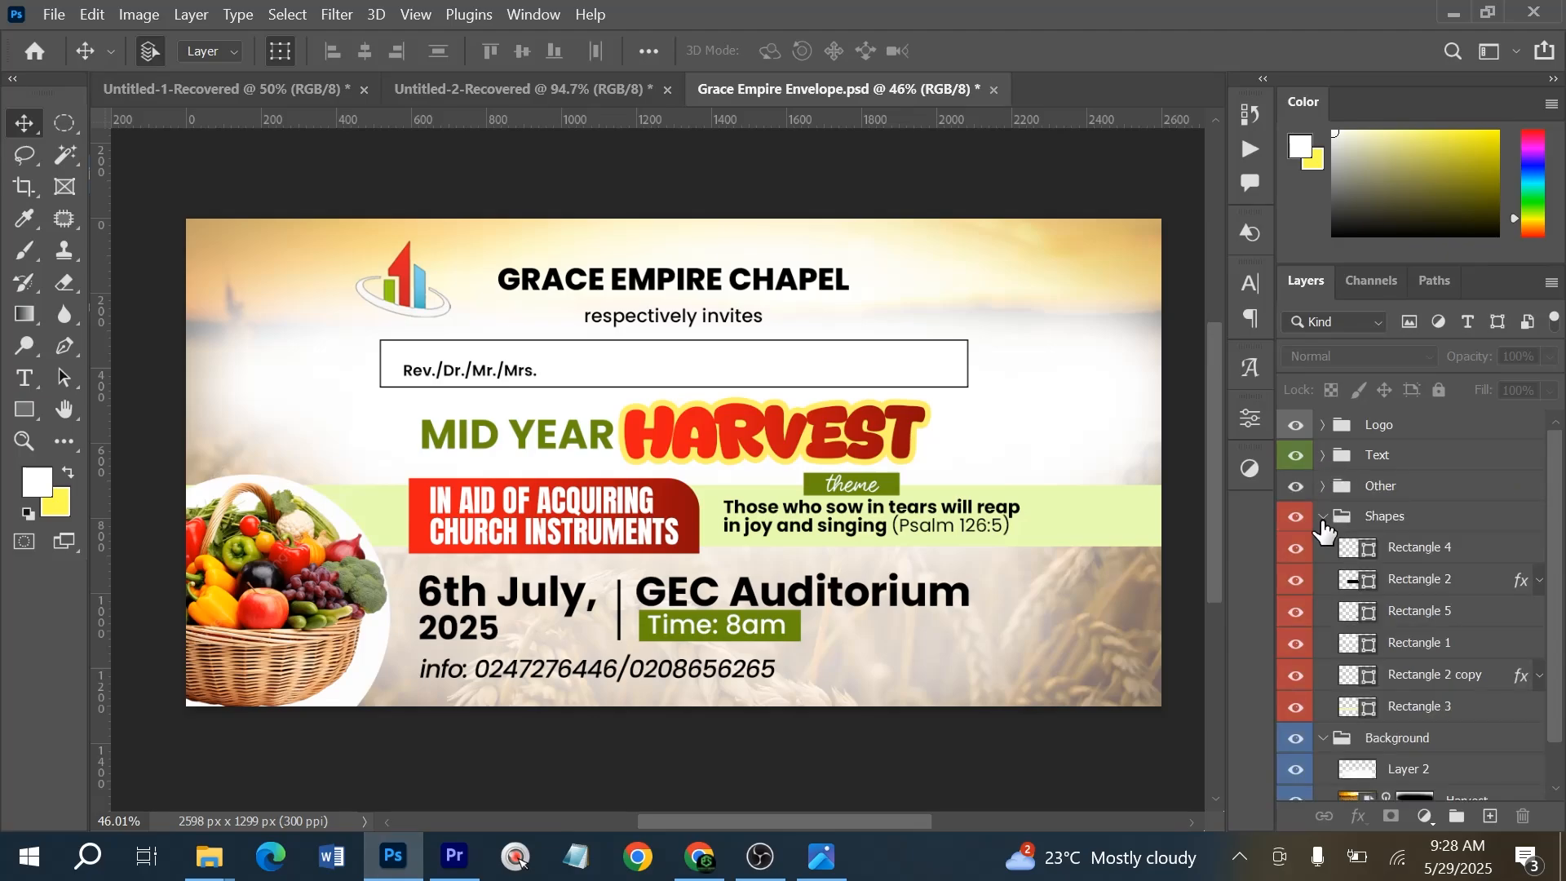
{"action": "left_click", "coordinate": [1323, 516]}
{"action": "left_click", "coordinate": [1322, 547]}
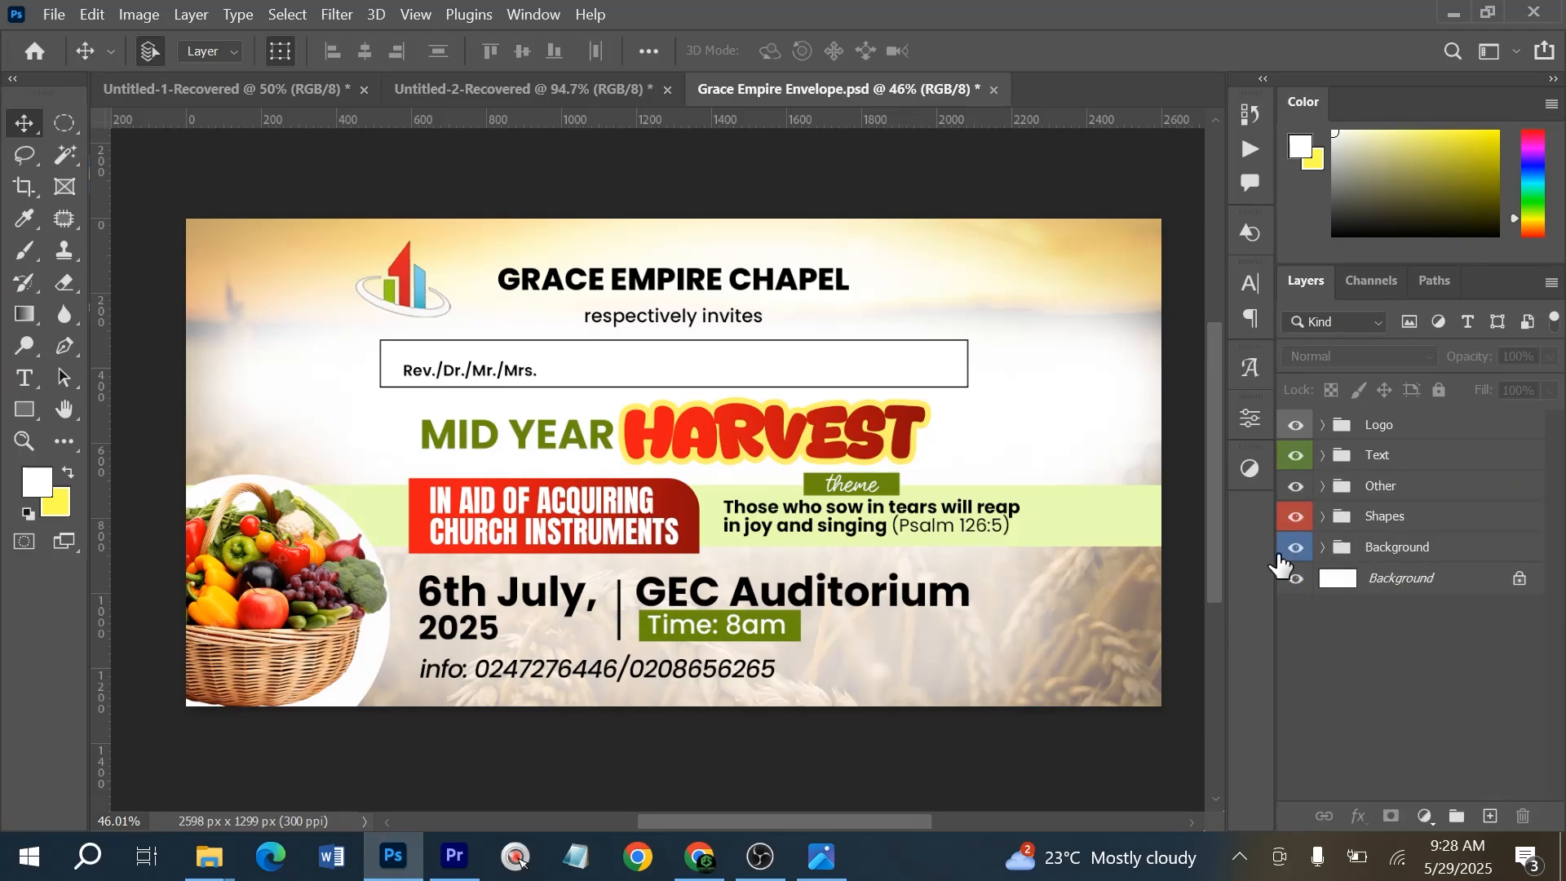
{"action": "left_click", "coordinate": [1457, 11]}
Search Google for "photopea" in a new browser tab
{"action": "left_click", "coordinate": [1314, 32]}
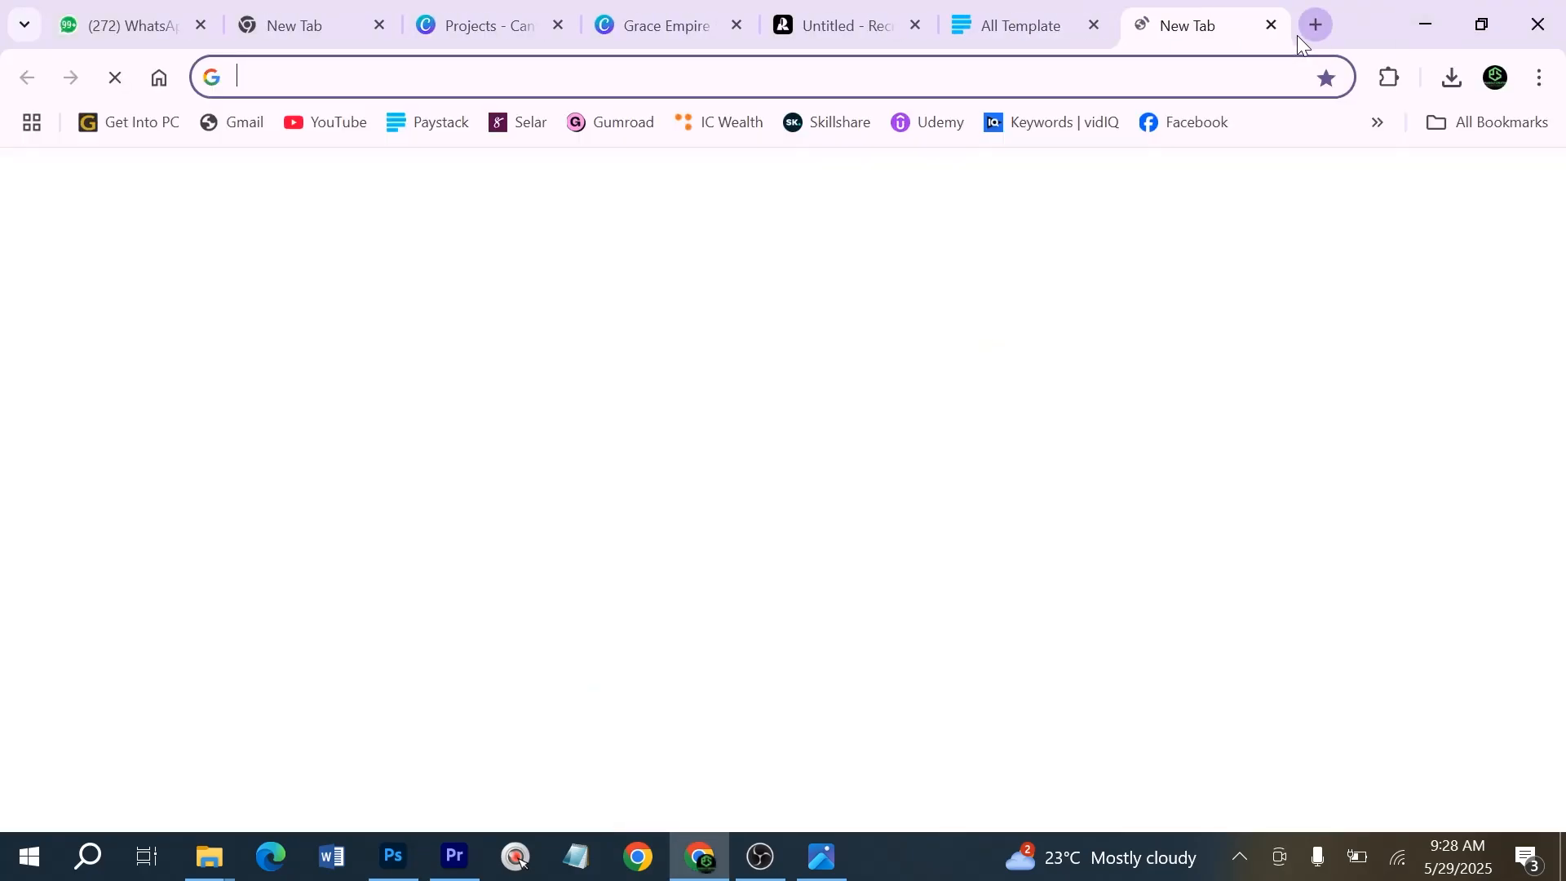
{"action": "type", "text": "phtop"}
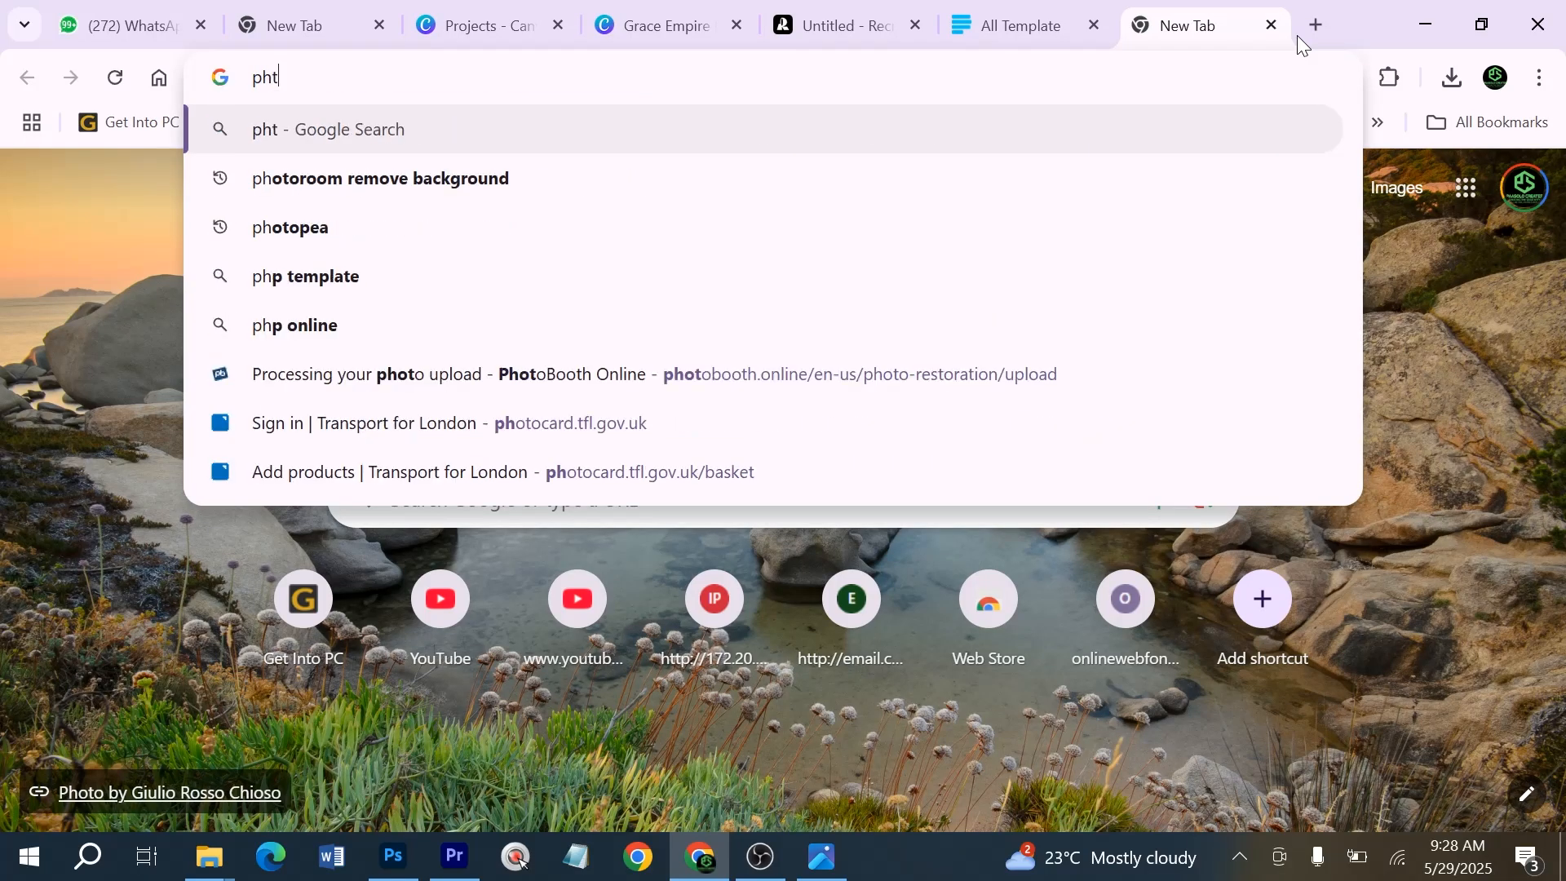
{"action": "key", "text": "BackSpace"}
{"action": "key", "text": "BackSpace"}
{"action": "key", "text": "BackSpace"}
{"action": "type", "text": "oto"}
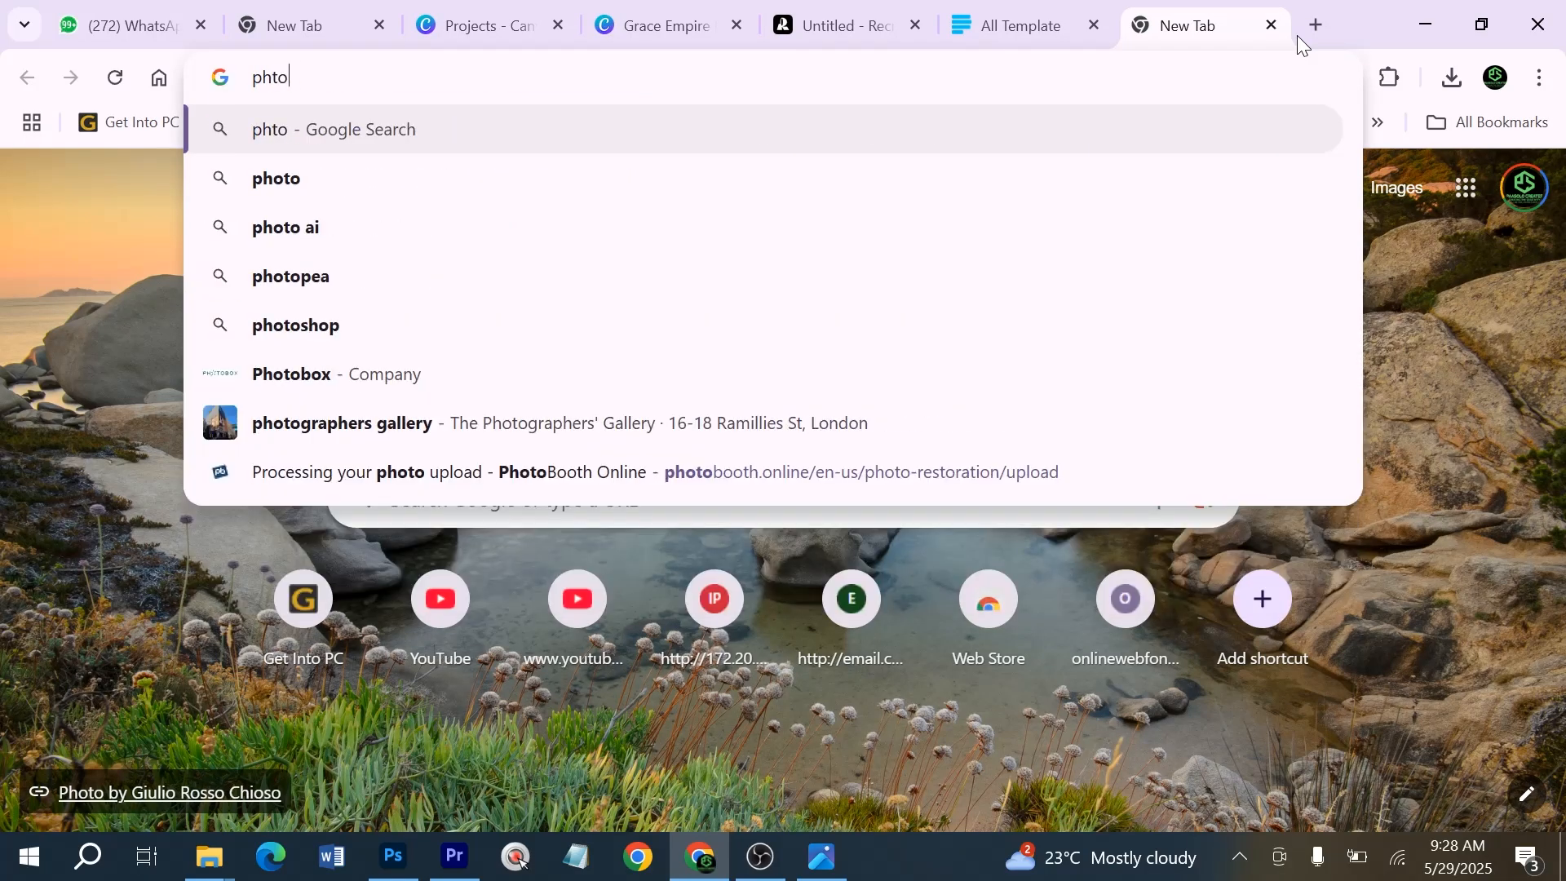
{"action": "key", "text": "BackSpace"}
{"action": "key", "text": "BackSpace"}
{"action": "key", "text": "BackSpace"}
{"action": "type", "text": "oto"}
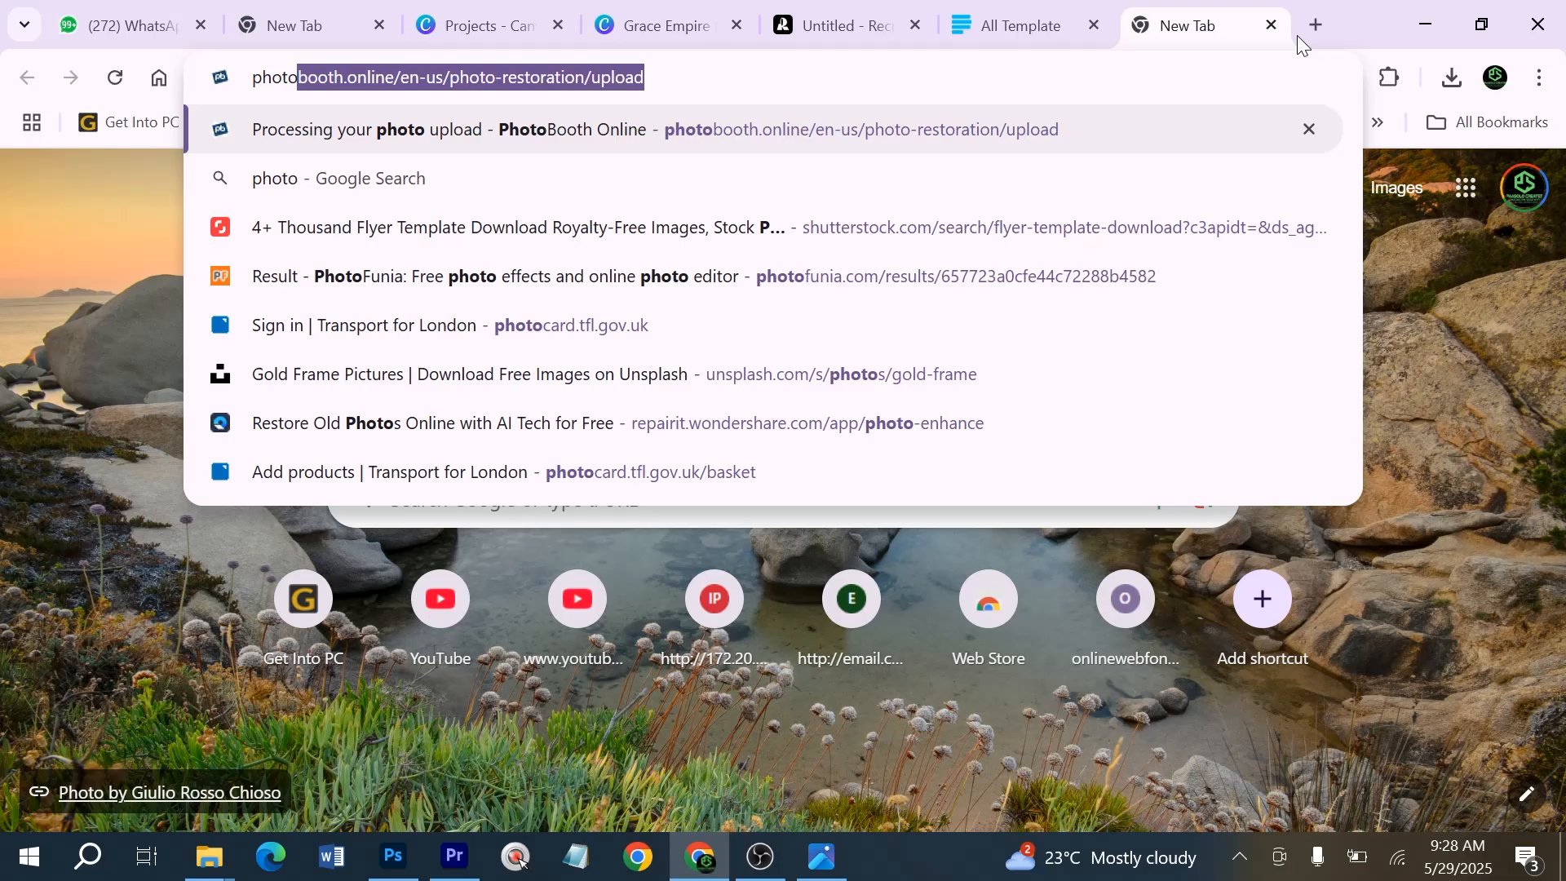
{"action": "type", "text": "pea"}
{"action": "key", "text": "Return"}
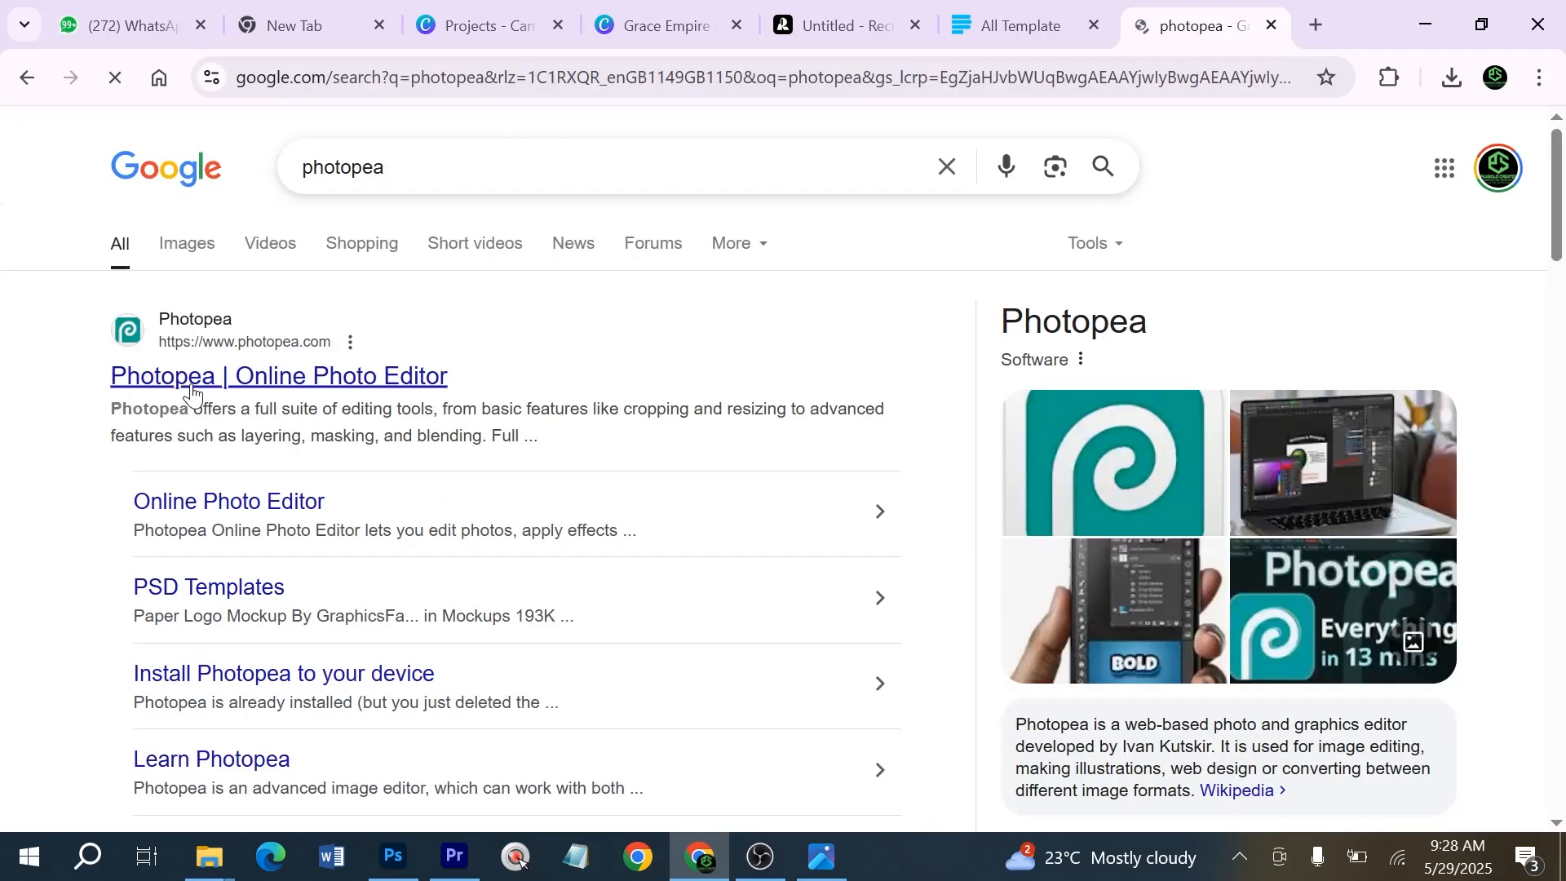
Open the Photopea website from the search results and start its online editor
{"action": "left_click", "coordinate": [189, 383]}
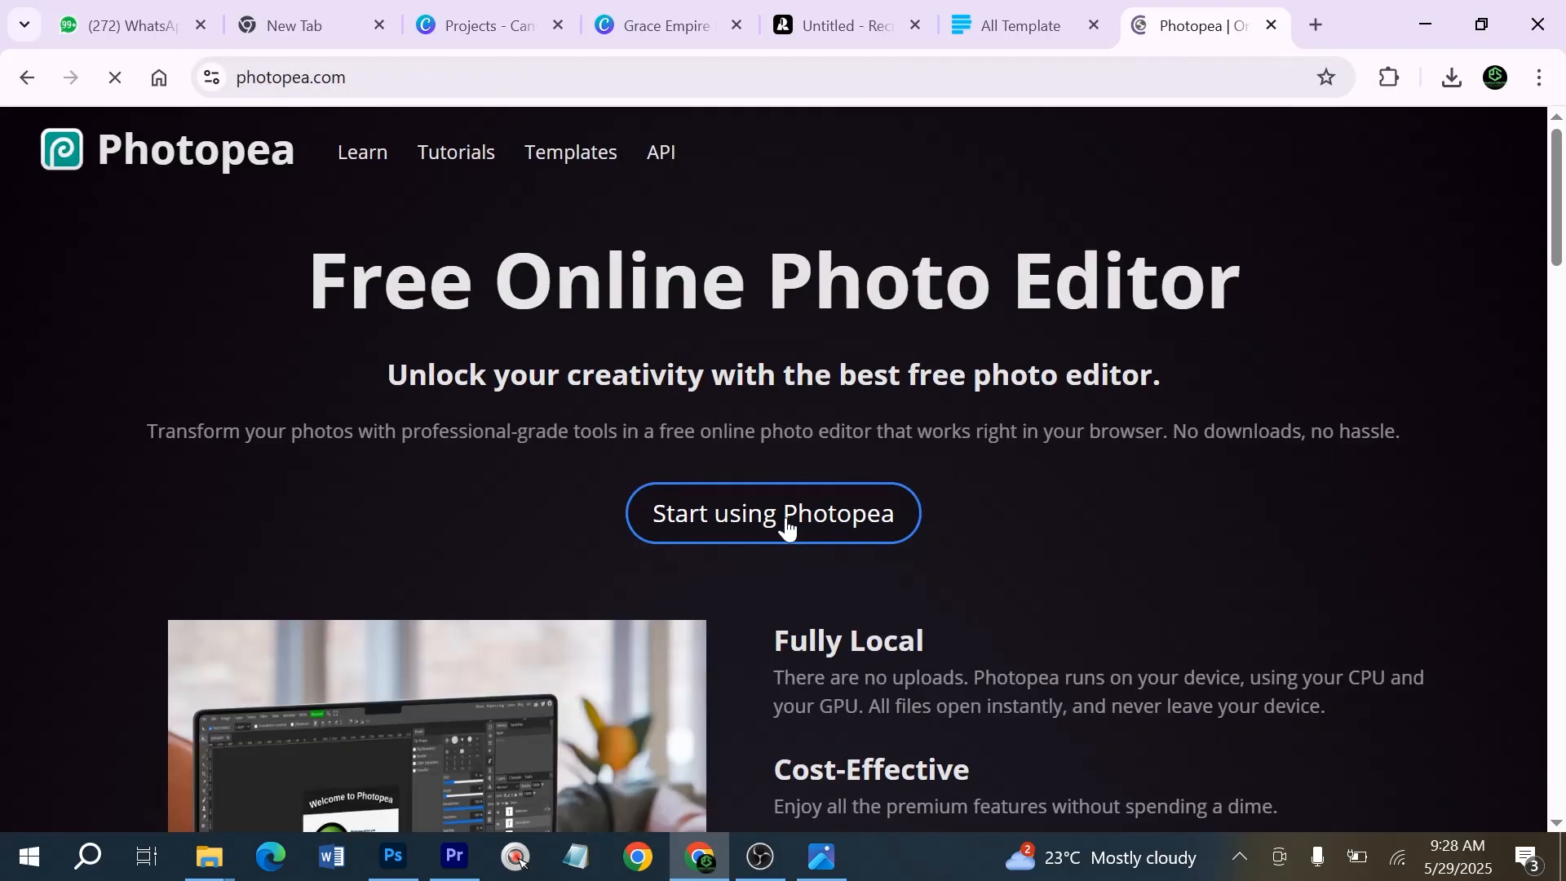
{"action": "scroll", "coordinate": [770, 522], "scroll_direction": "down", "scroll_amount": 1}
{"action": "left_click", "coordinate": [757, 391]}
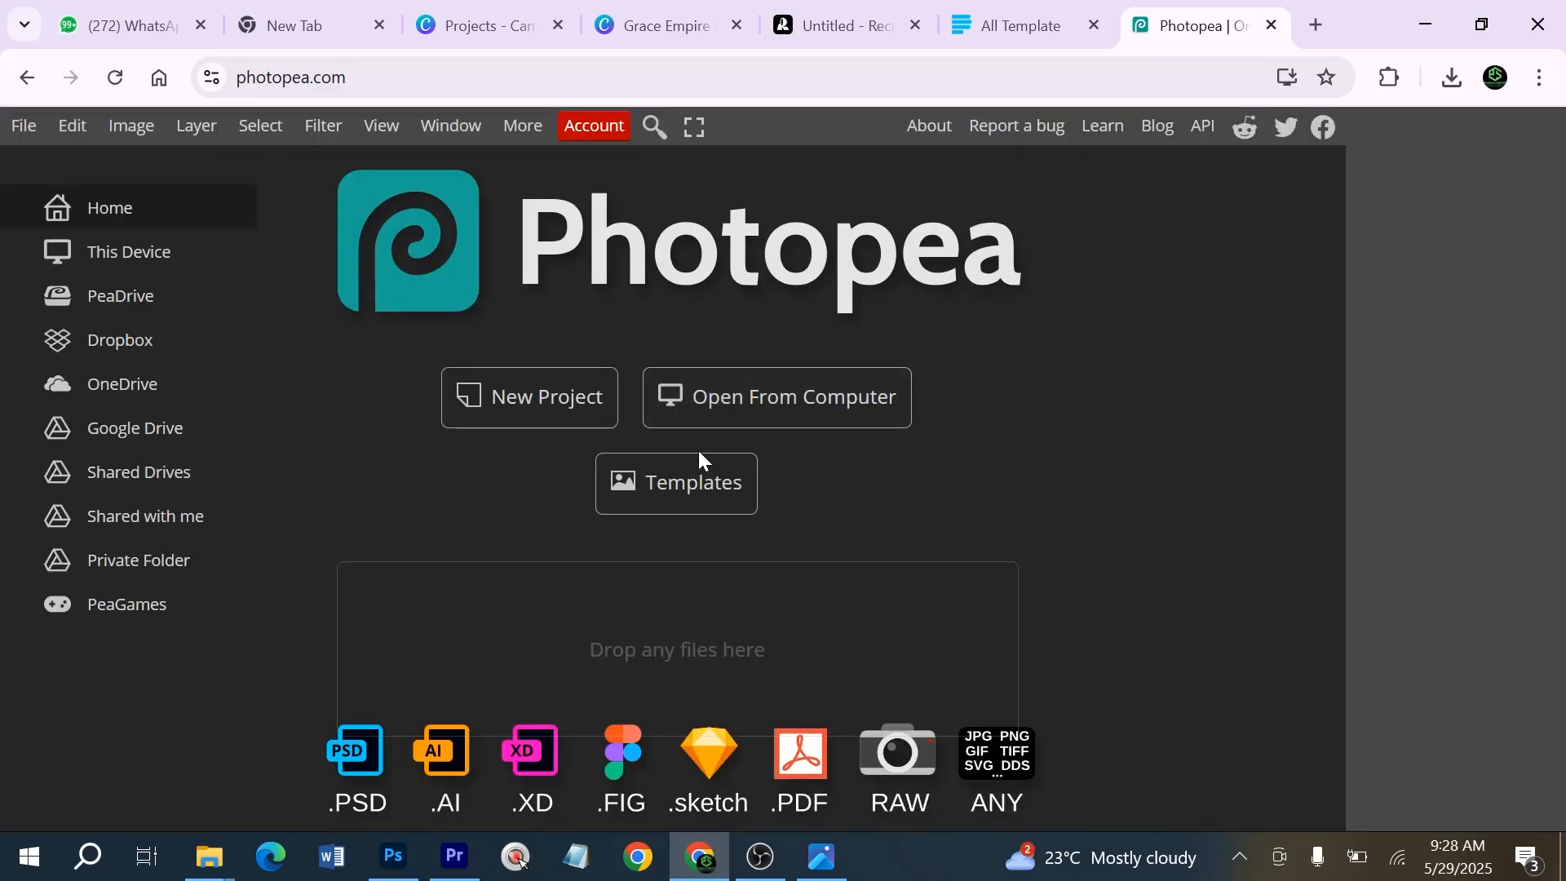
Try to load the Grace Empire Envelope PSD from the Church Flyer folder into Photopea
{"action": "key", "text": "alt+Tab"}
{"action": "key", "text": "alt+Tab"}
{"action": "key", "text": "alt+Tab"}
{"action": "key", "text": "alt+Tab"}
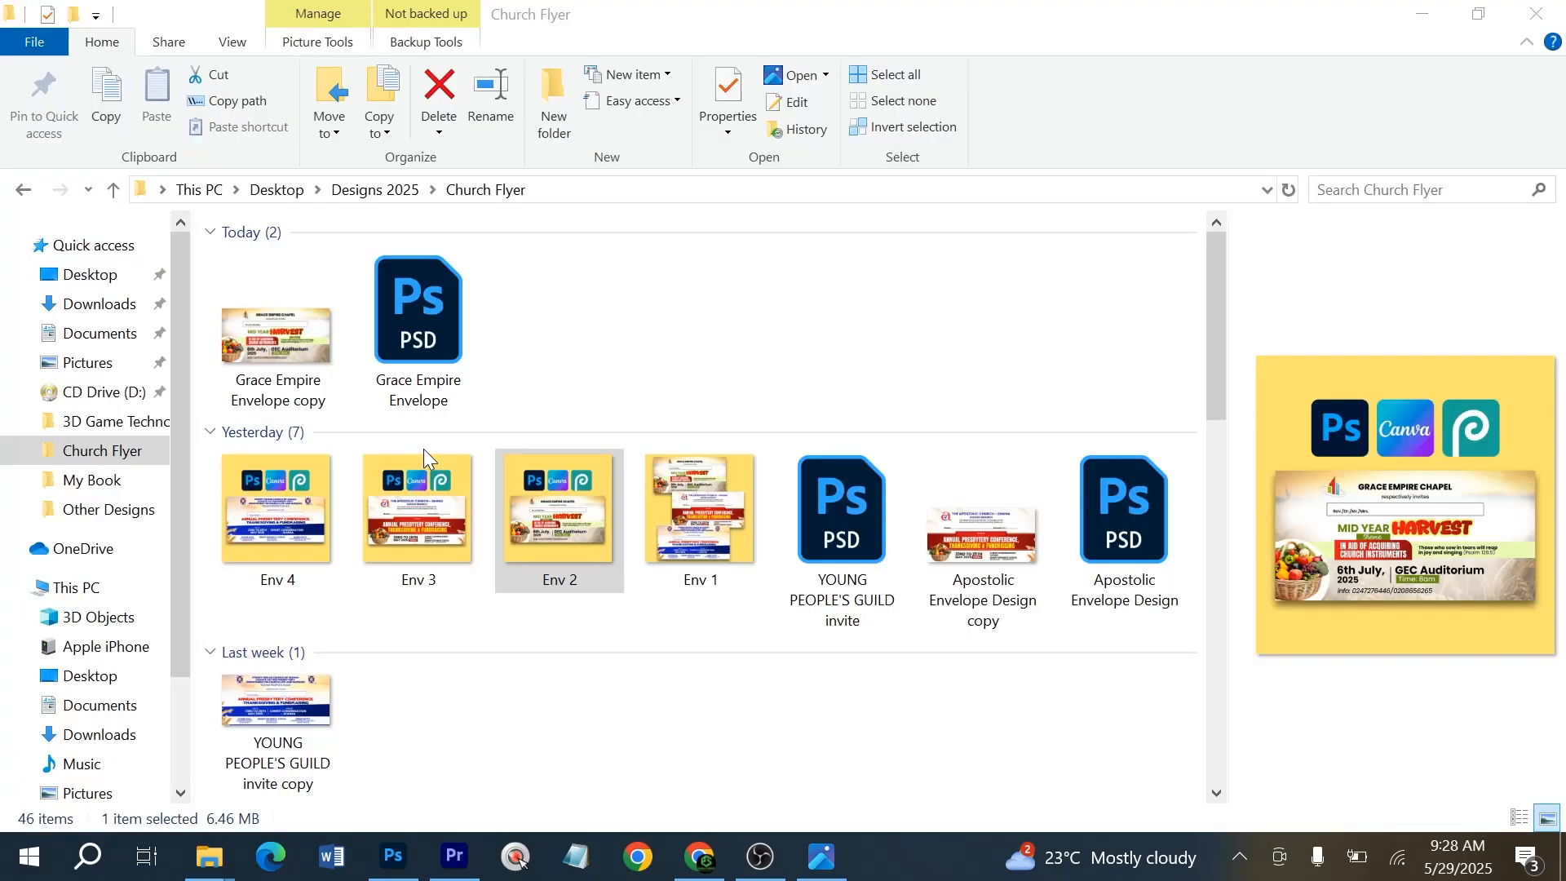
{"action": "left_click_drag", "start_coordinate": [404, 359], "coordinate": [698, 481]}
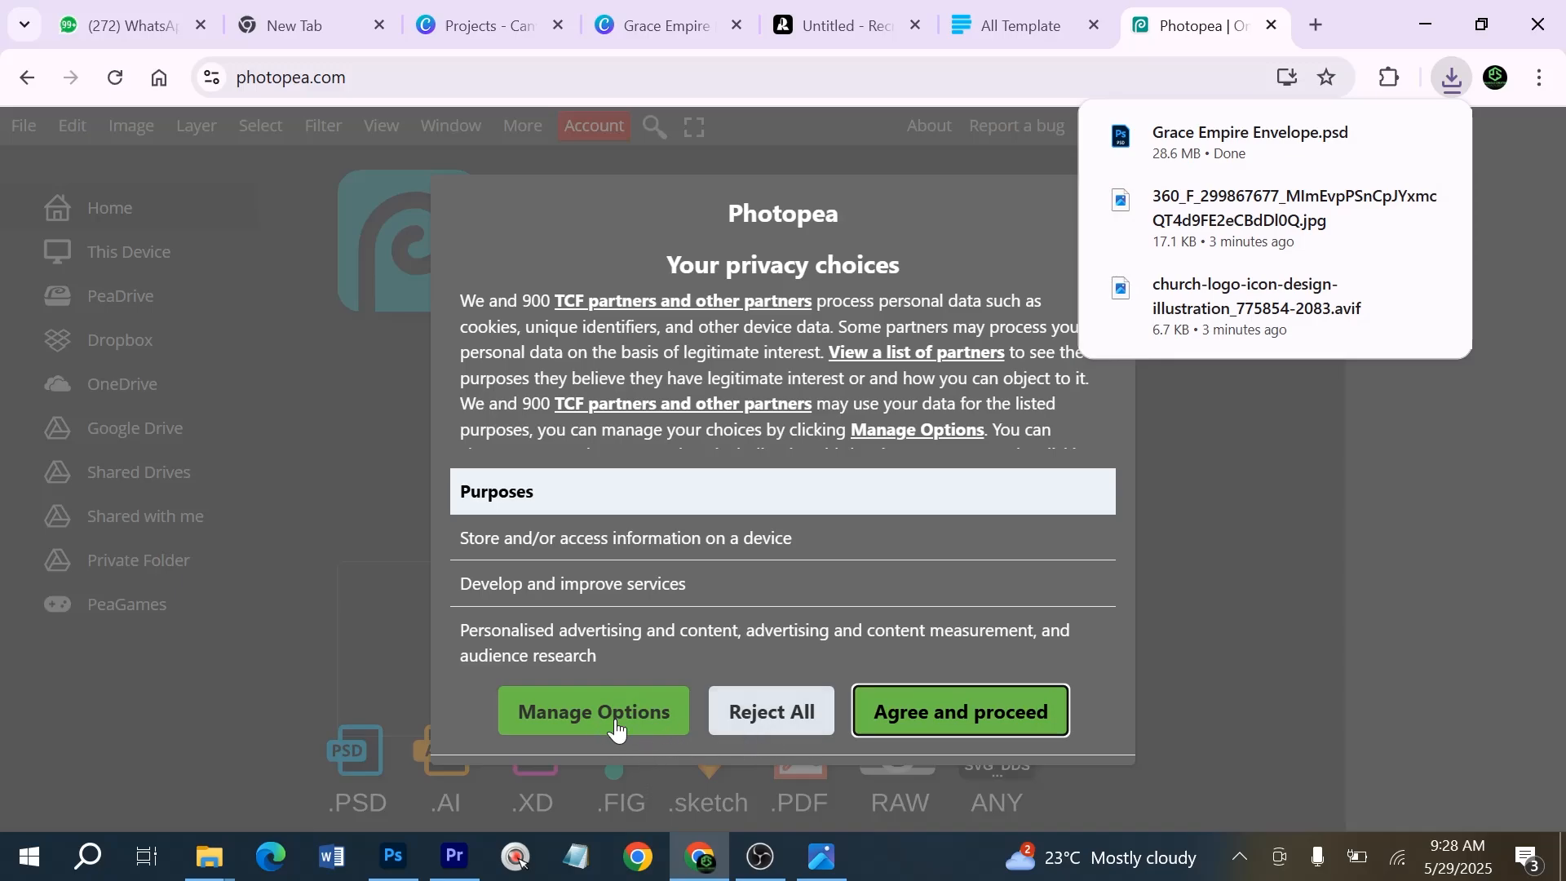
Accept Photopea's privacy choices and return to the Church Flyer folder for the Grace Empire Envelope PSD
{"action": "left_click", "coordinate": [897, 720]}
{"action": "key", "text": "alt+Tab"}
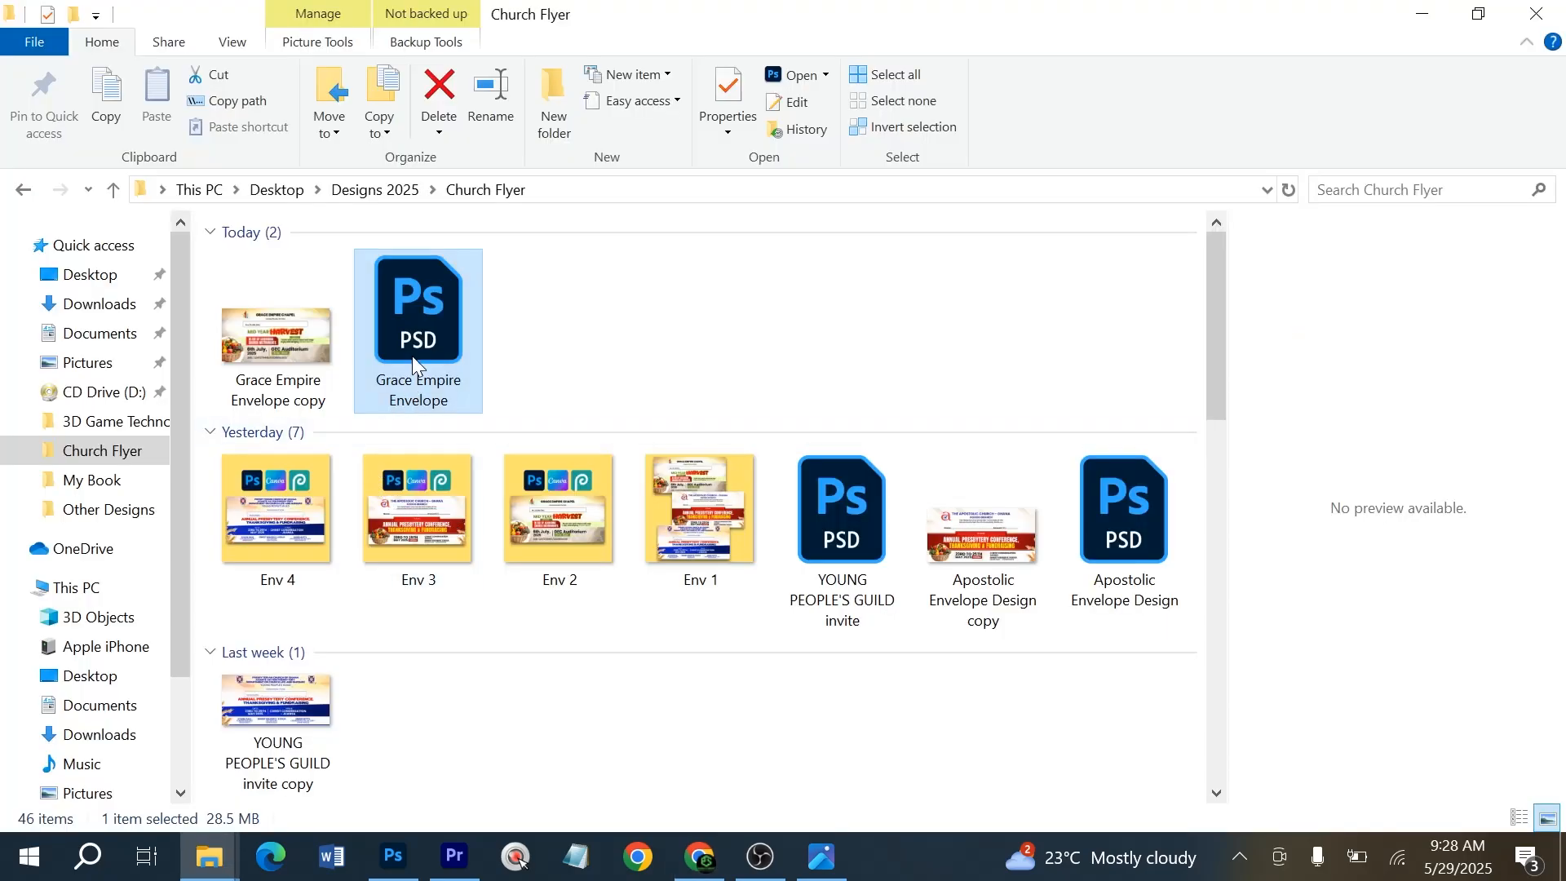
Load the Grace Empire Envelope PSD from the Church Flyer folder into Photopea
{"action": "key", "text": "alt+Tab"}
{"action": "left_click_drag", "start_coordinate": [413, 355], "coordinate": [662, 434]}
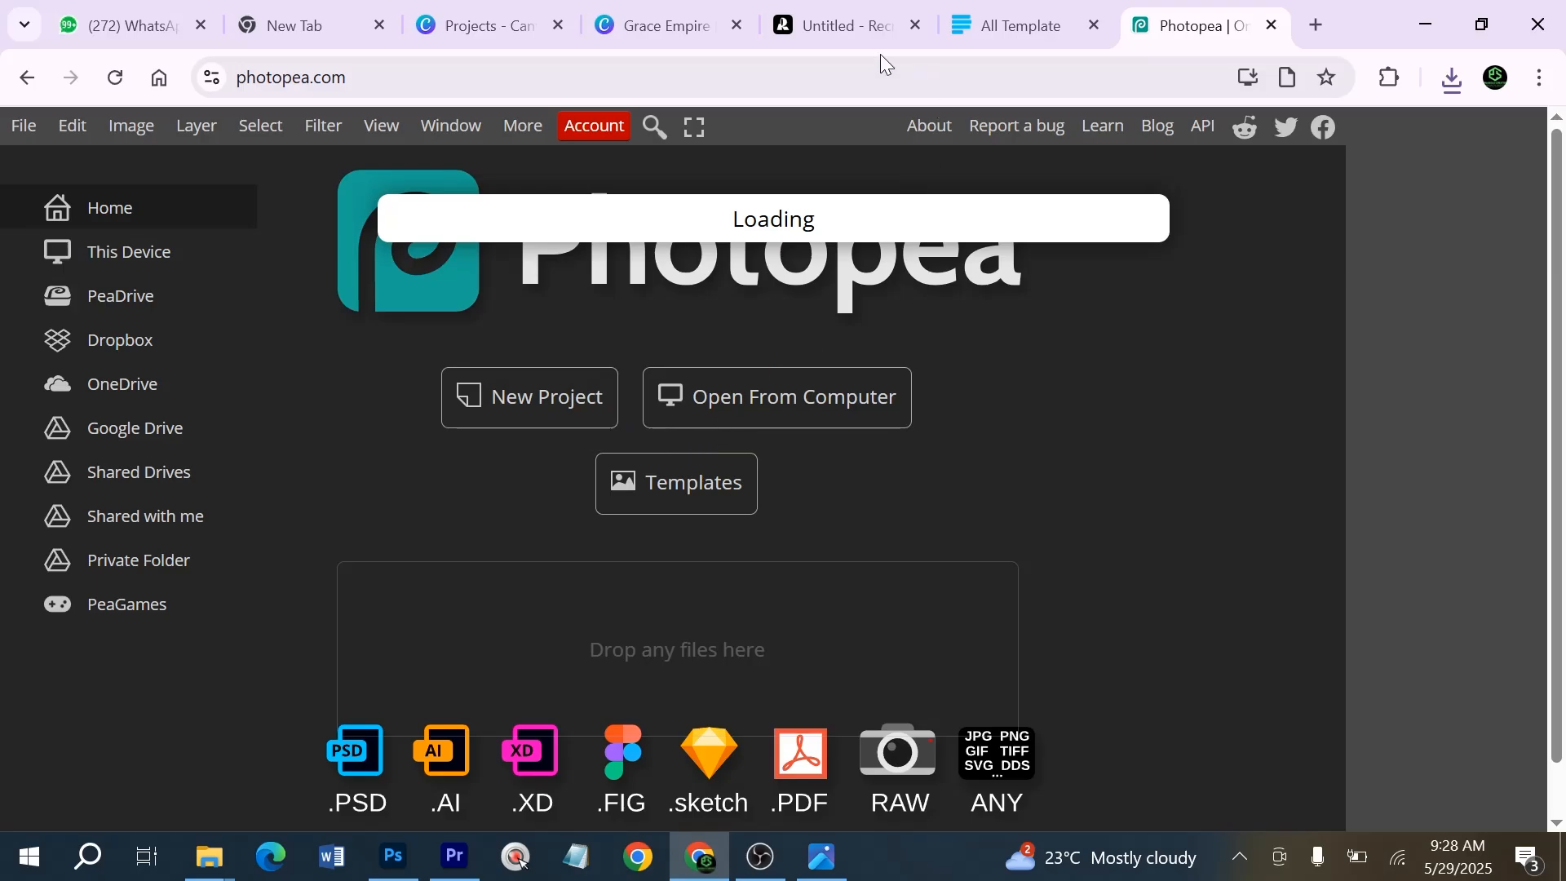
Switch to Recraft, import the church logo JPG from Downloads, and export it as a PNG with its background removed
{"action": "left_click", "coordinate": [653, 25]}
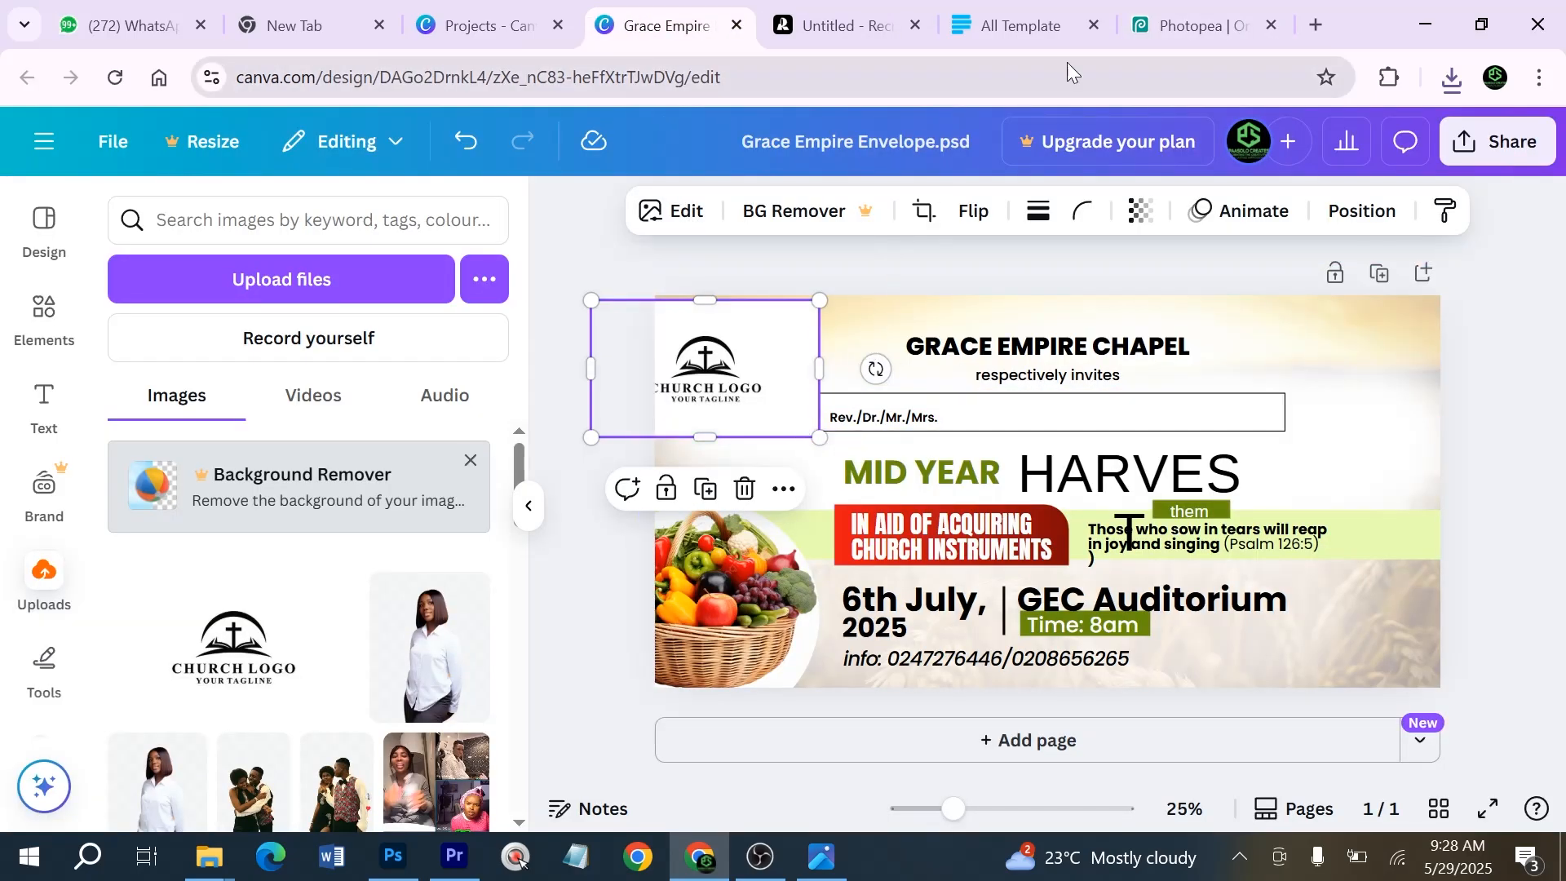
{"action": "left_click", "coordinate": [840, 25]}
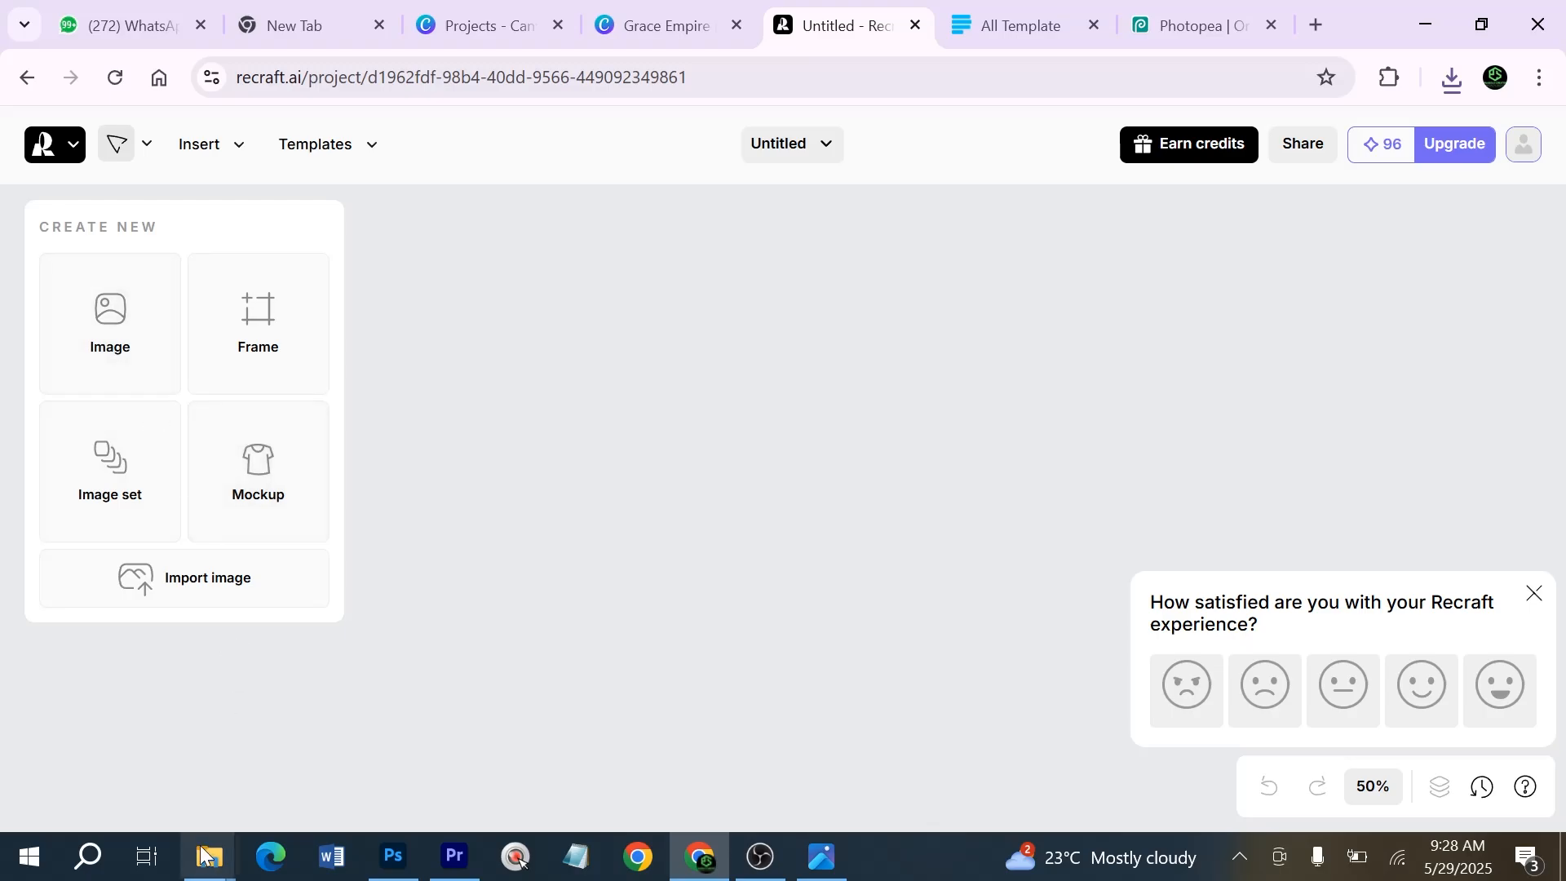
{"action": "mouse_move", "coordinate": [210, 857]}
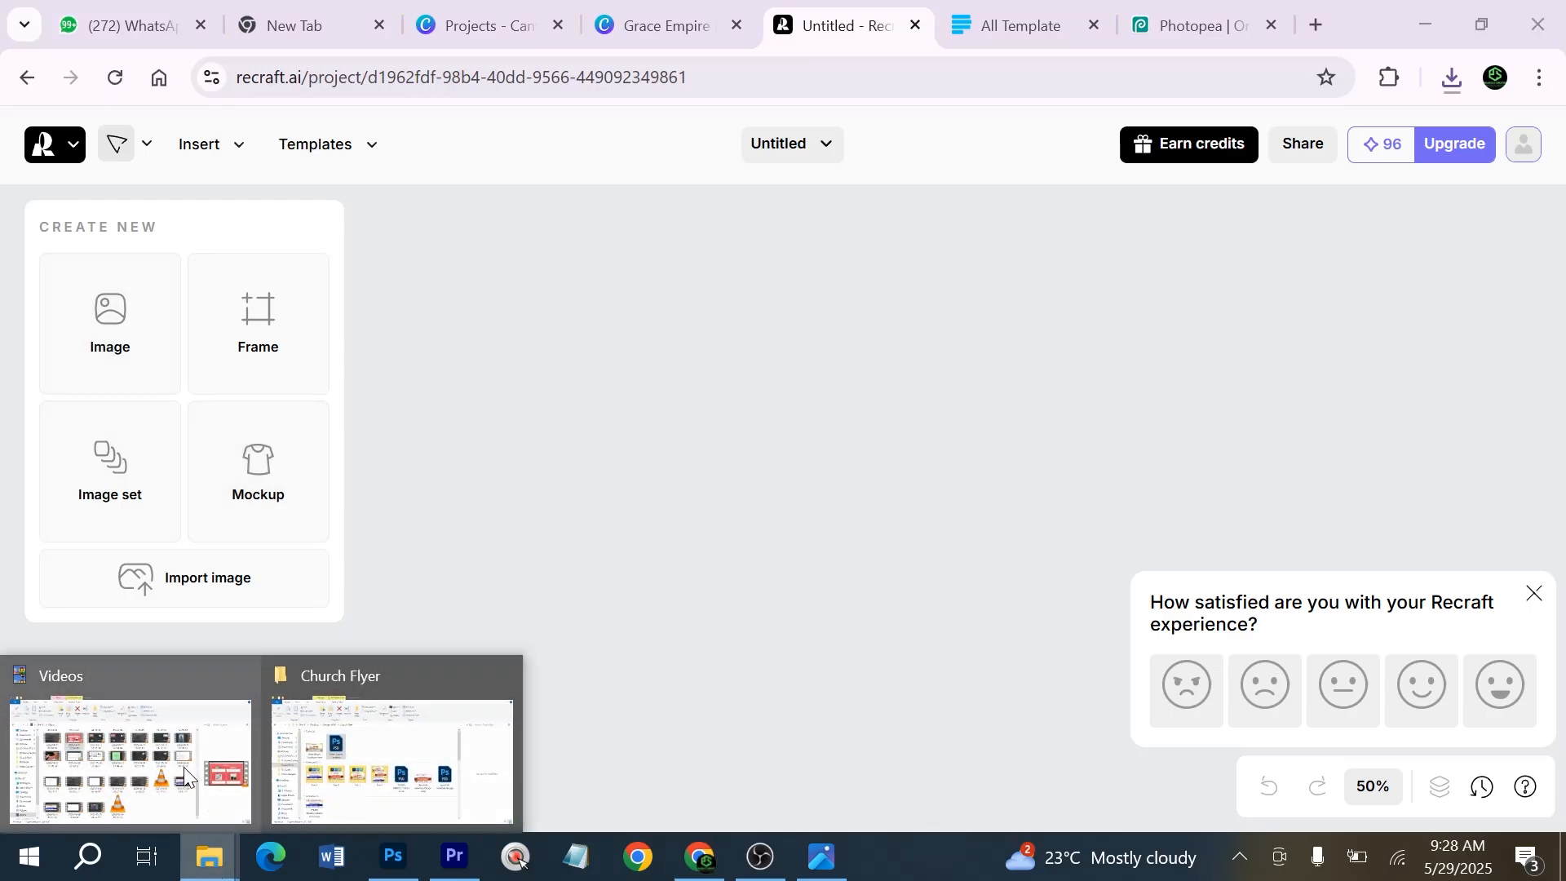
{"action": "key", "text": "super+e"}
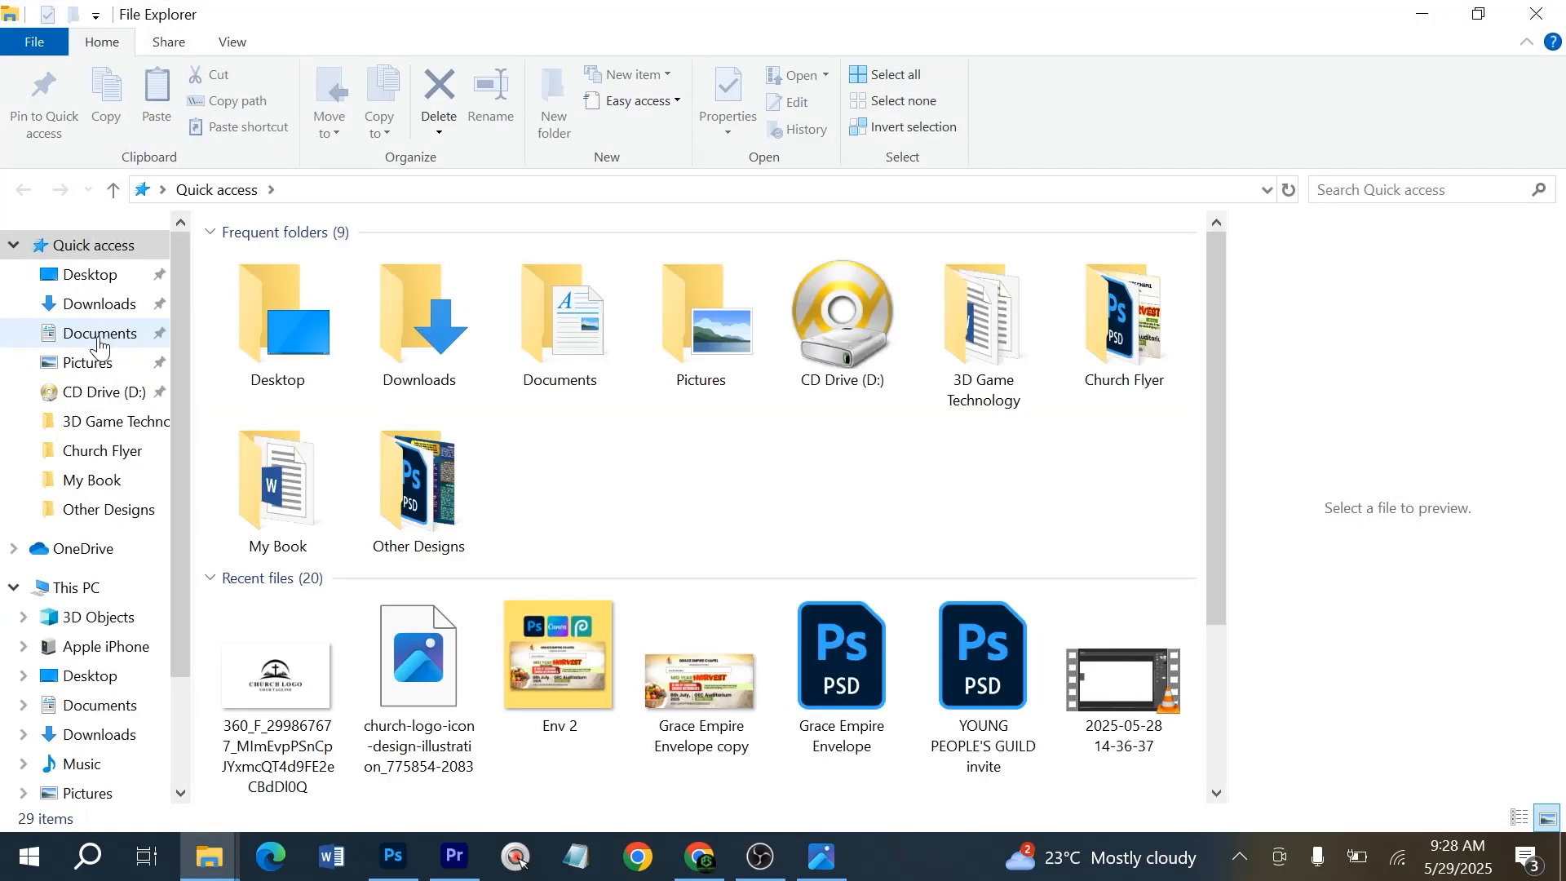
{"action": "left_click", "coordinate": [102, 333]}
{"action": "left_click", "coordinate": [114, 304]}
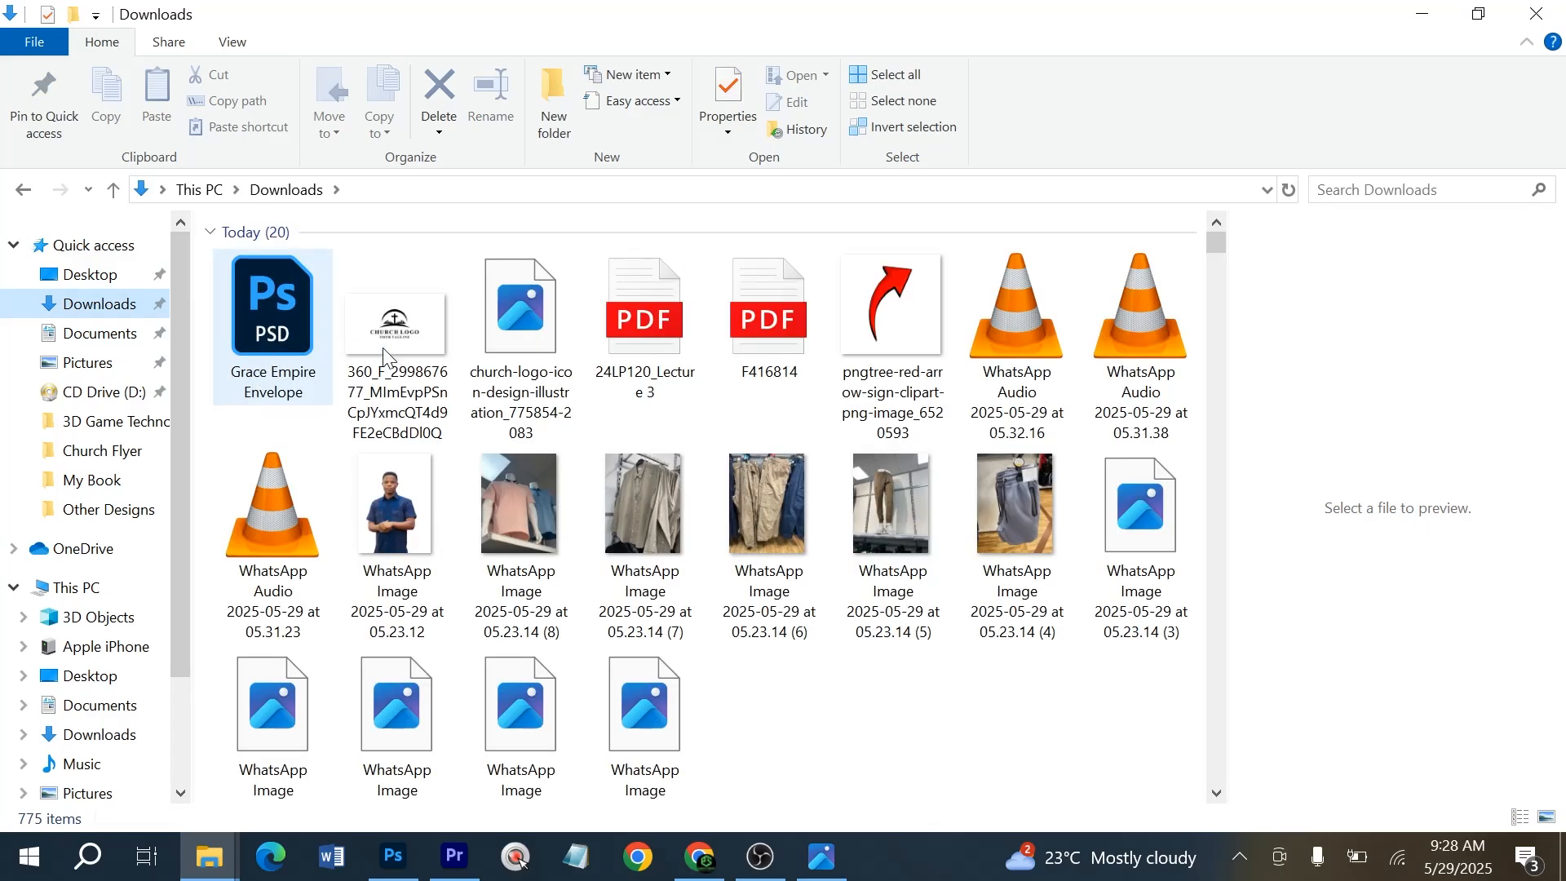
{"action": "left_click_drag", "start_coordinate": [384, 359], "coordinate": [765, 476]}
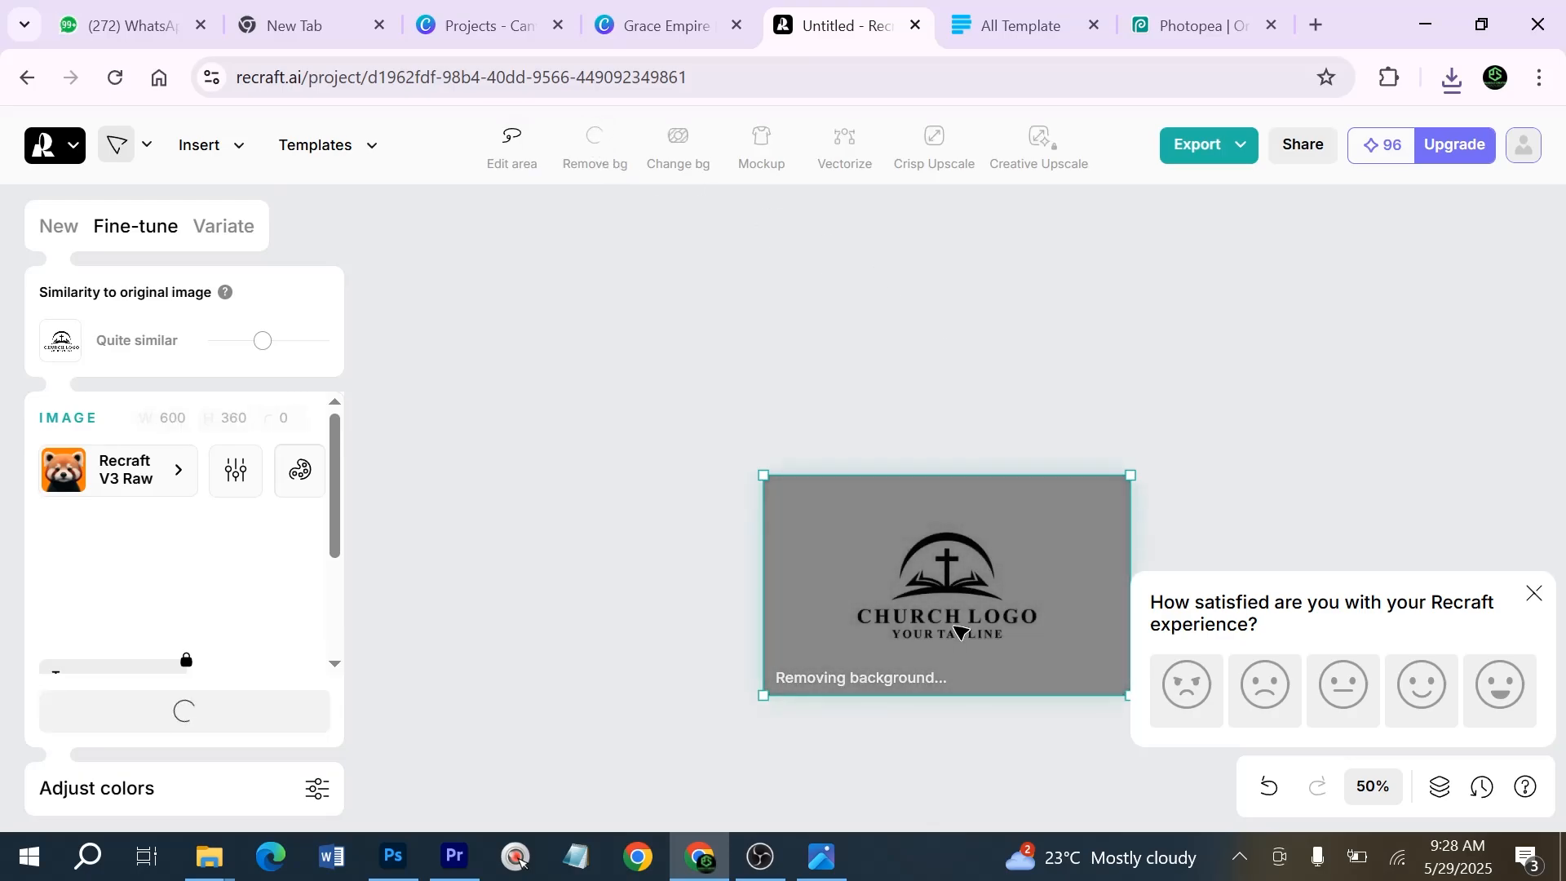
{"action": "left_click", "coordinate": [1222, 157]}
{"action": "left_click", "coordinate": [1158, 304]}
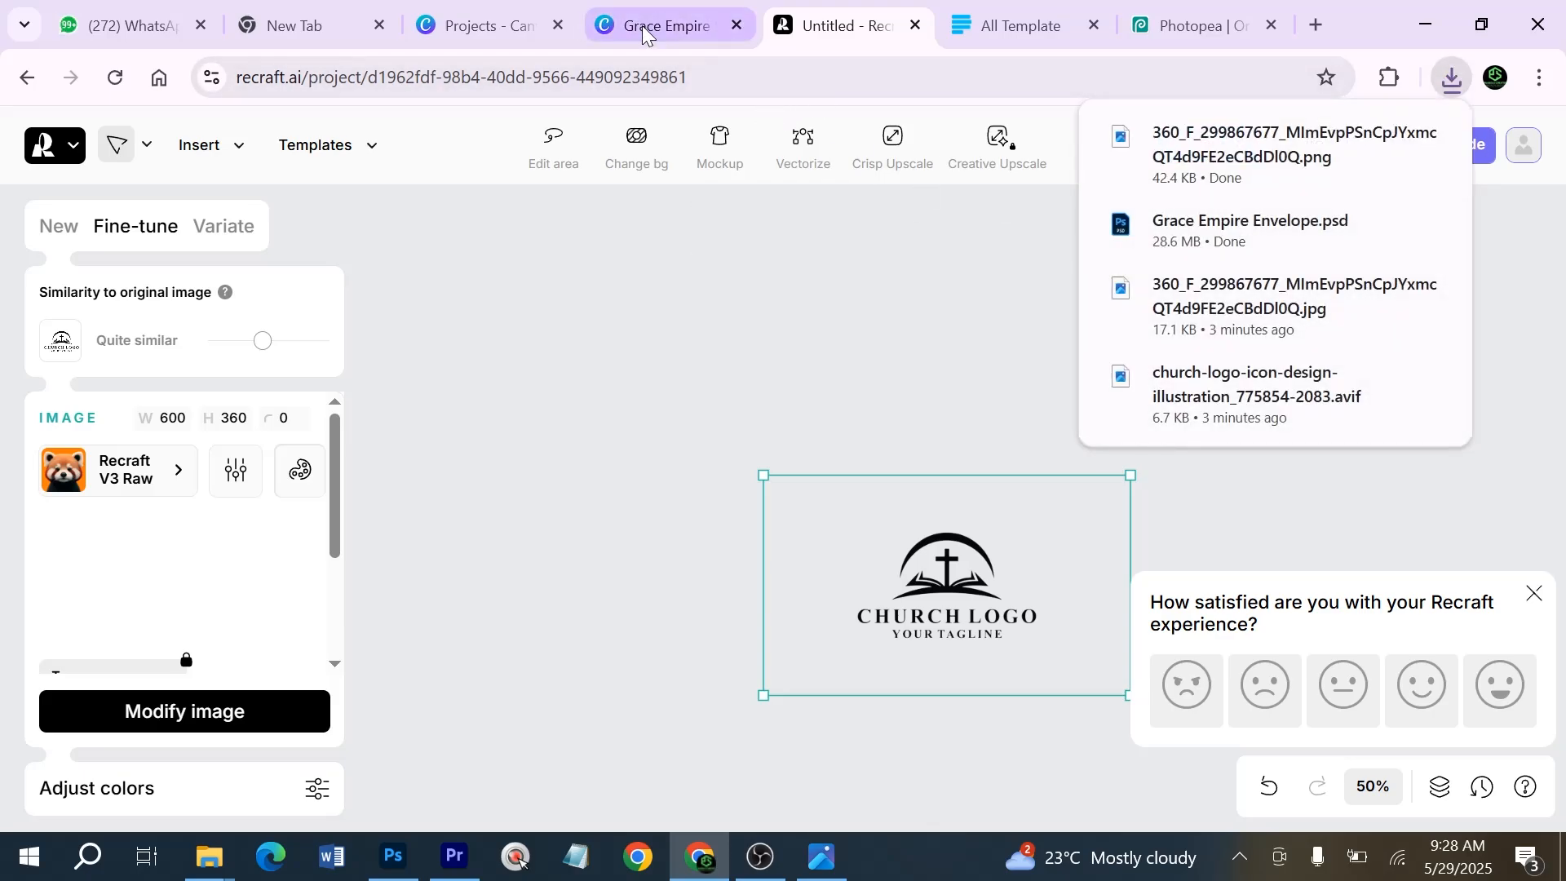
Switch to the Grace Empire Envelope design in Canva and delete the white-background church logo
{"action": "left_click", "coordinate": [667, 25]}
{"action": "key", "text": "Delete"}
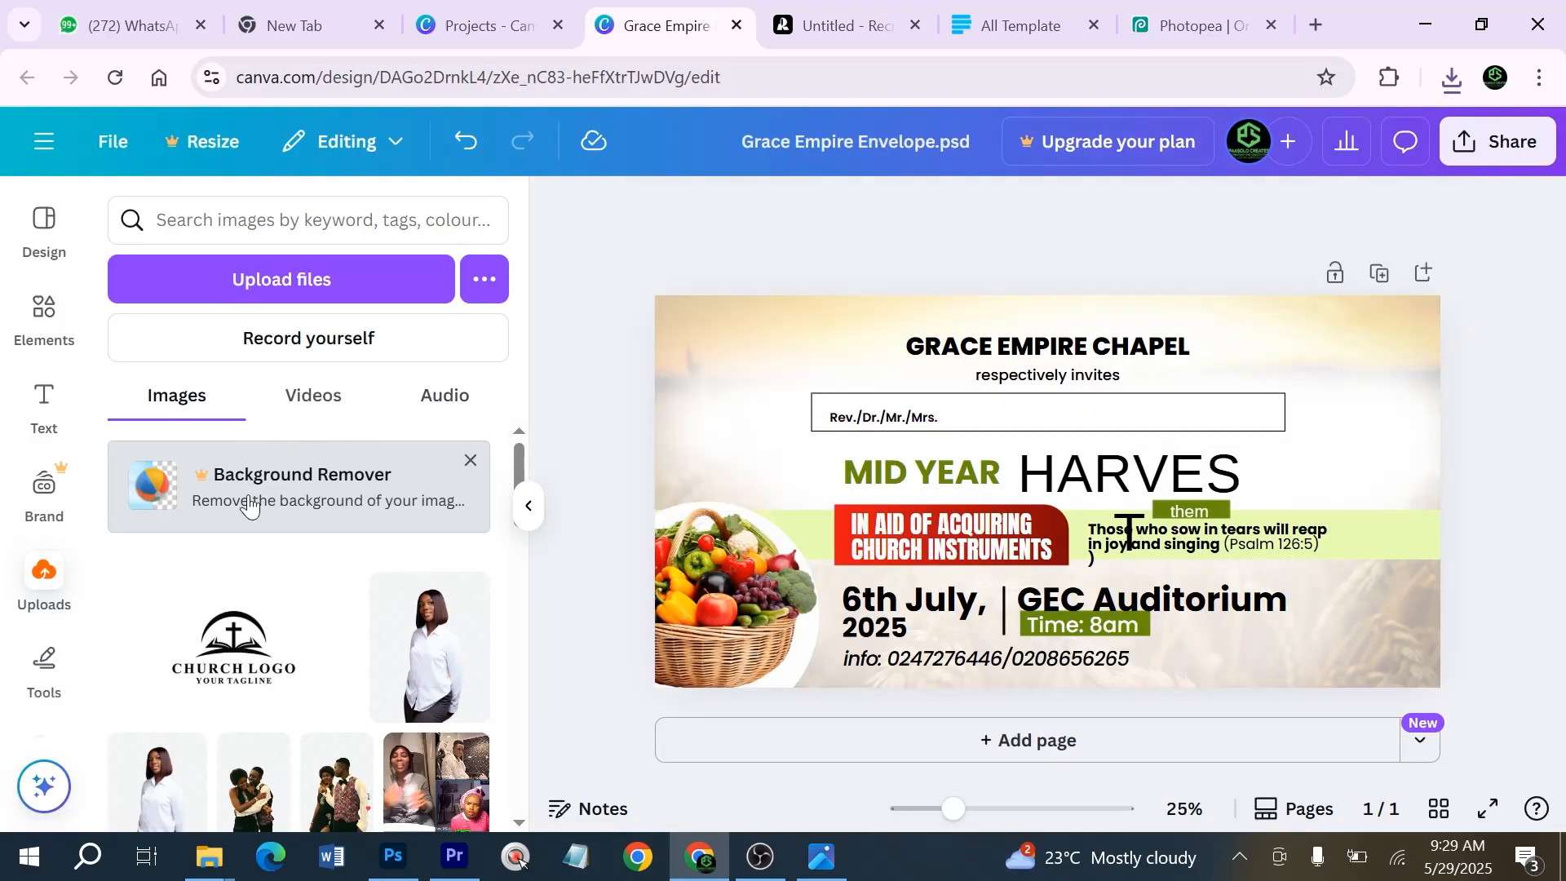
{"action": "left_click", "coordinate": [49, 584]}
{"action": "left_click", "coordinate": [269, 349]}
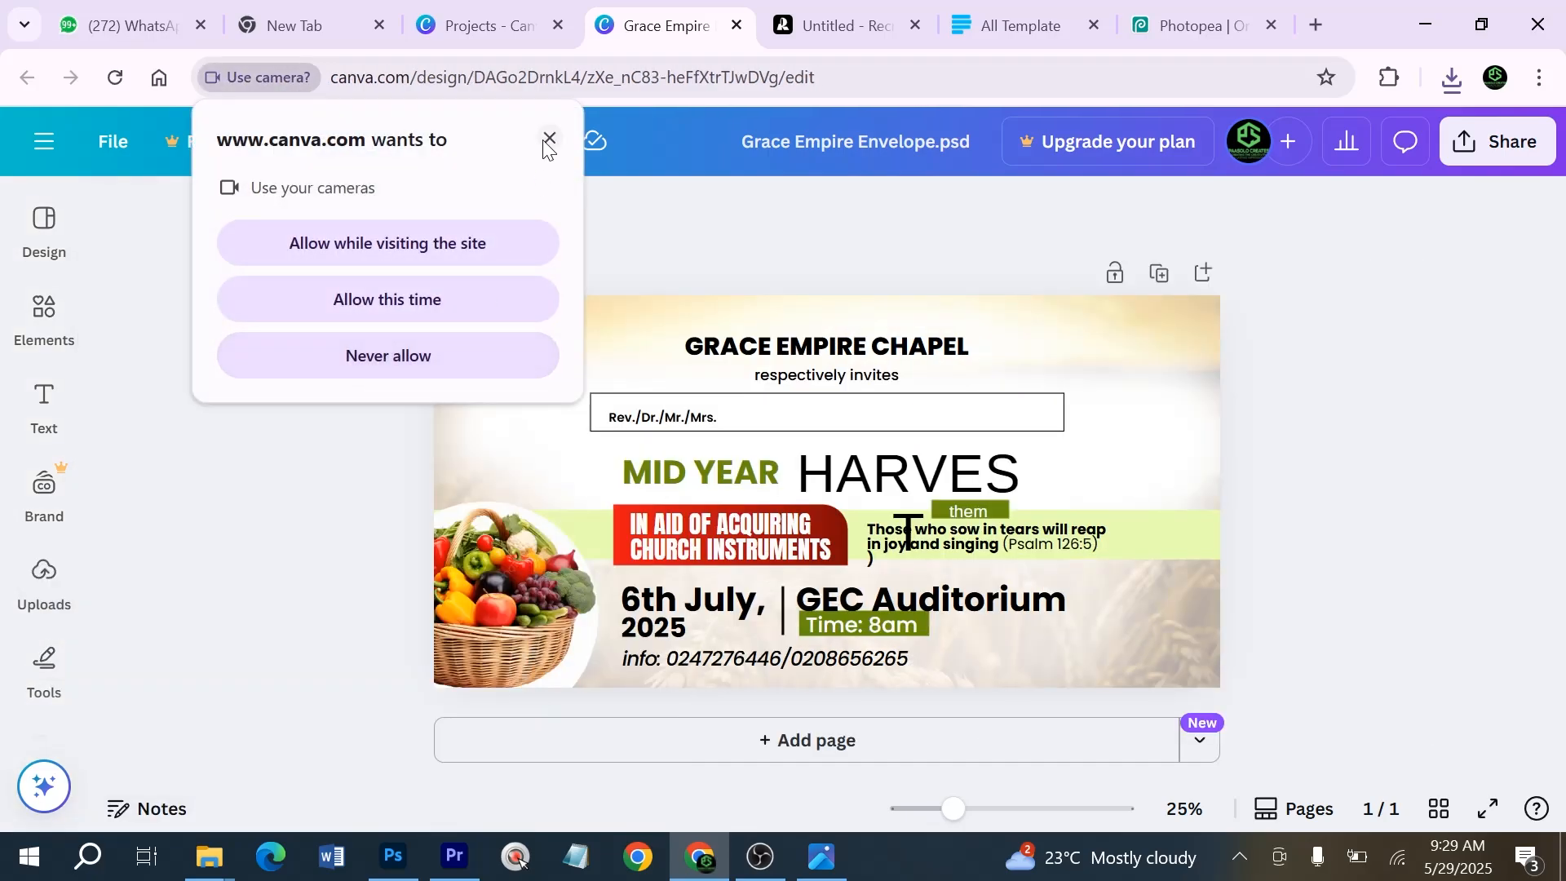
{"action": "left_click", "coordinate": [548, 139]}
{"action": "left_click", "coordinate": [57, 588]}
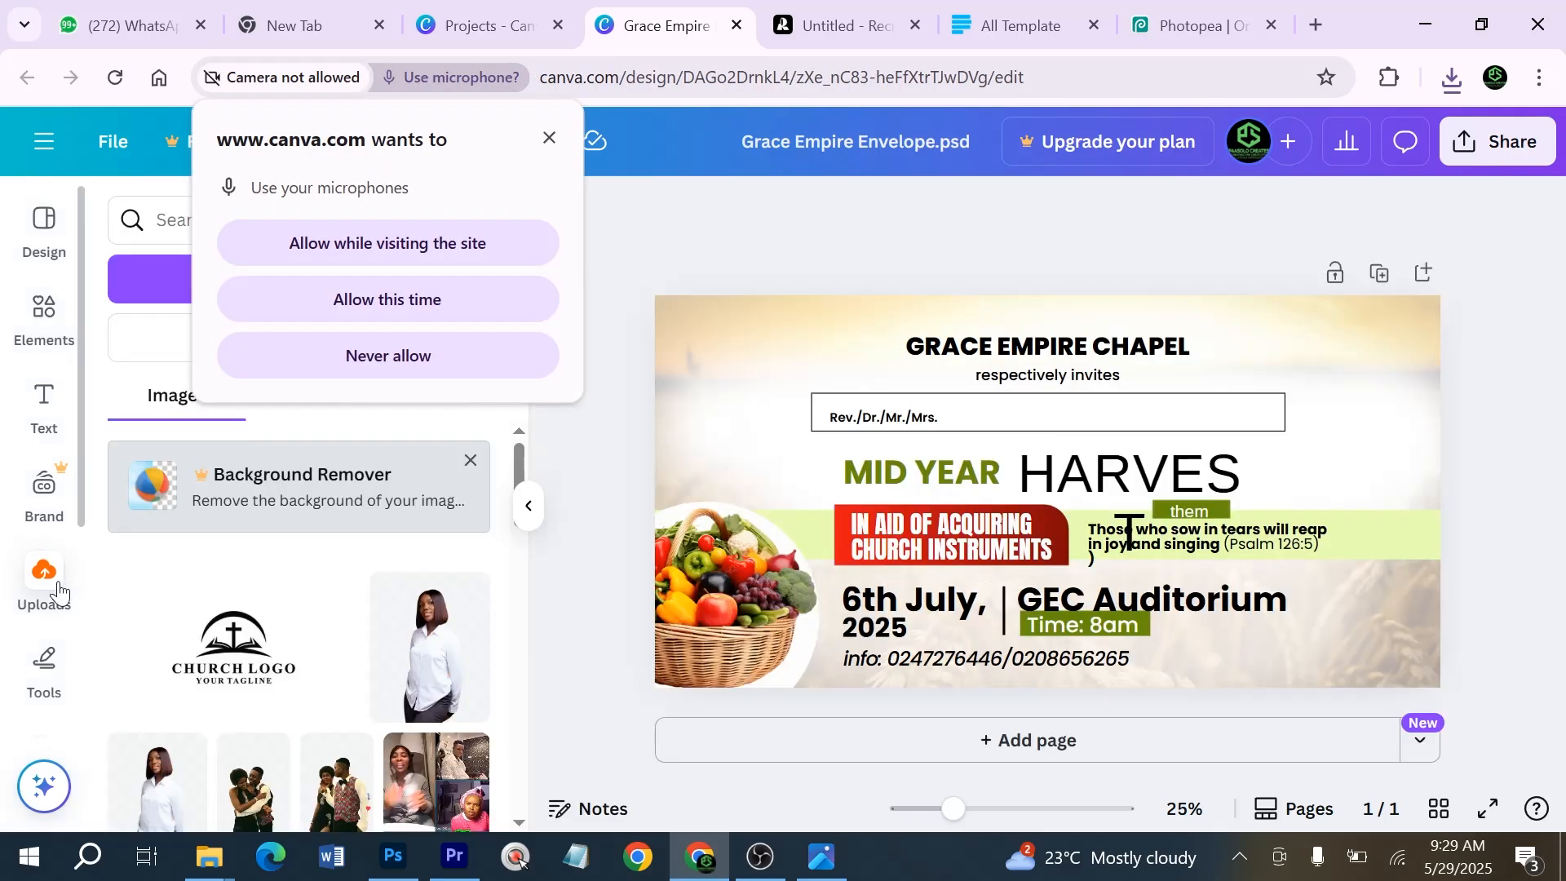
{"action": "left_click", "coordinate": [297, 296]}
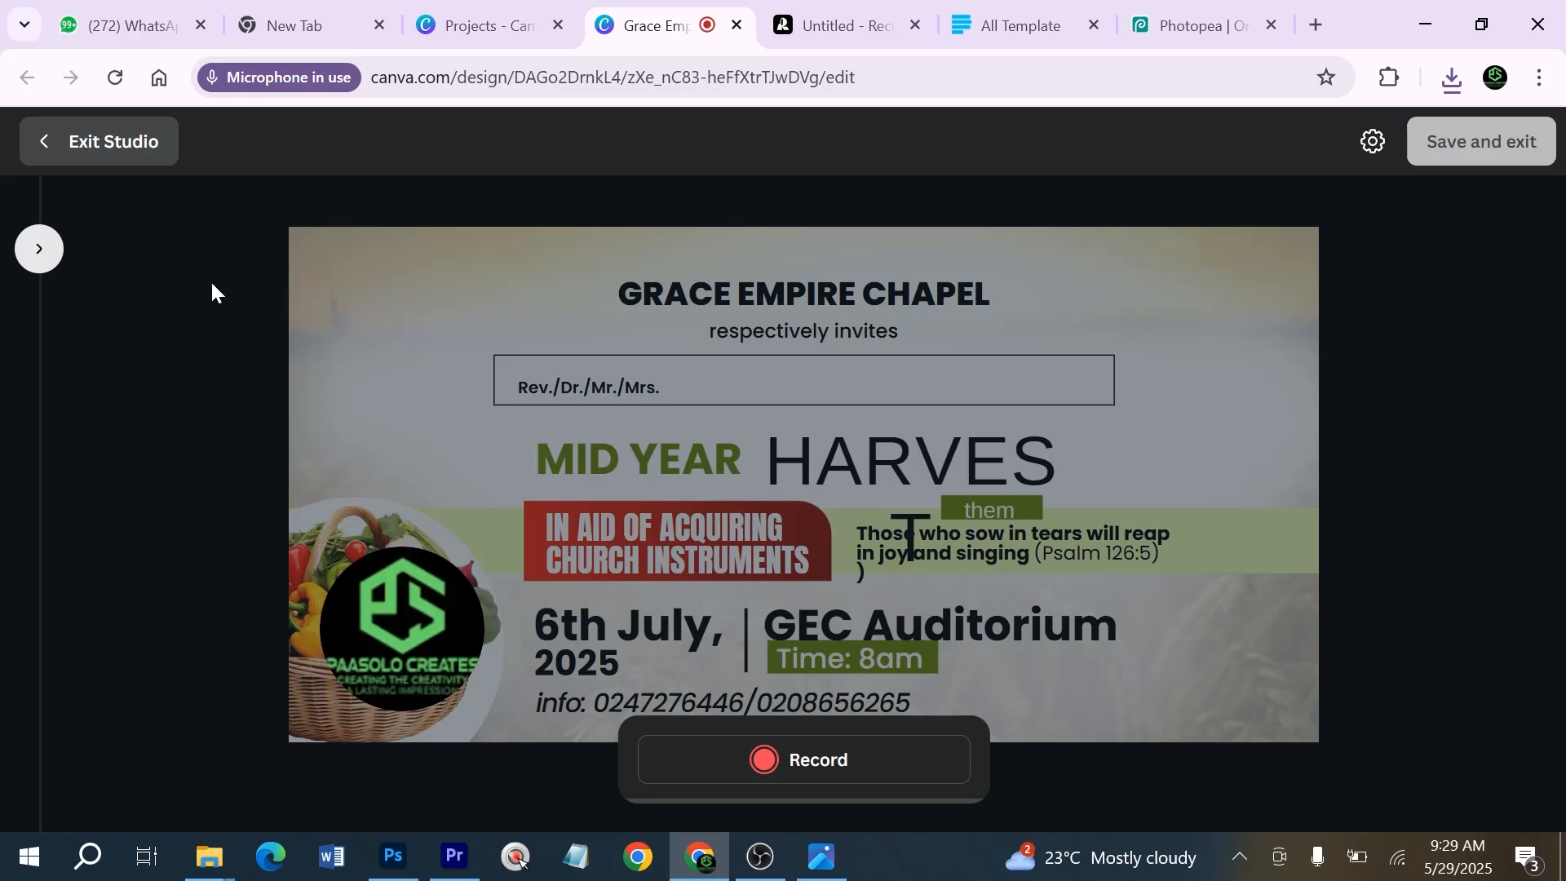
{"action": "left_click", "coordinate": [42, 152]}
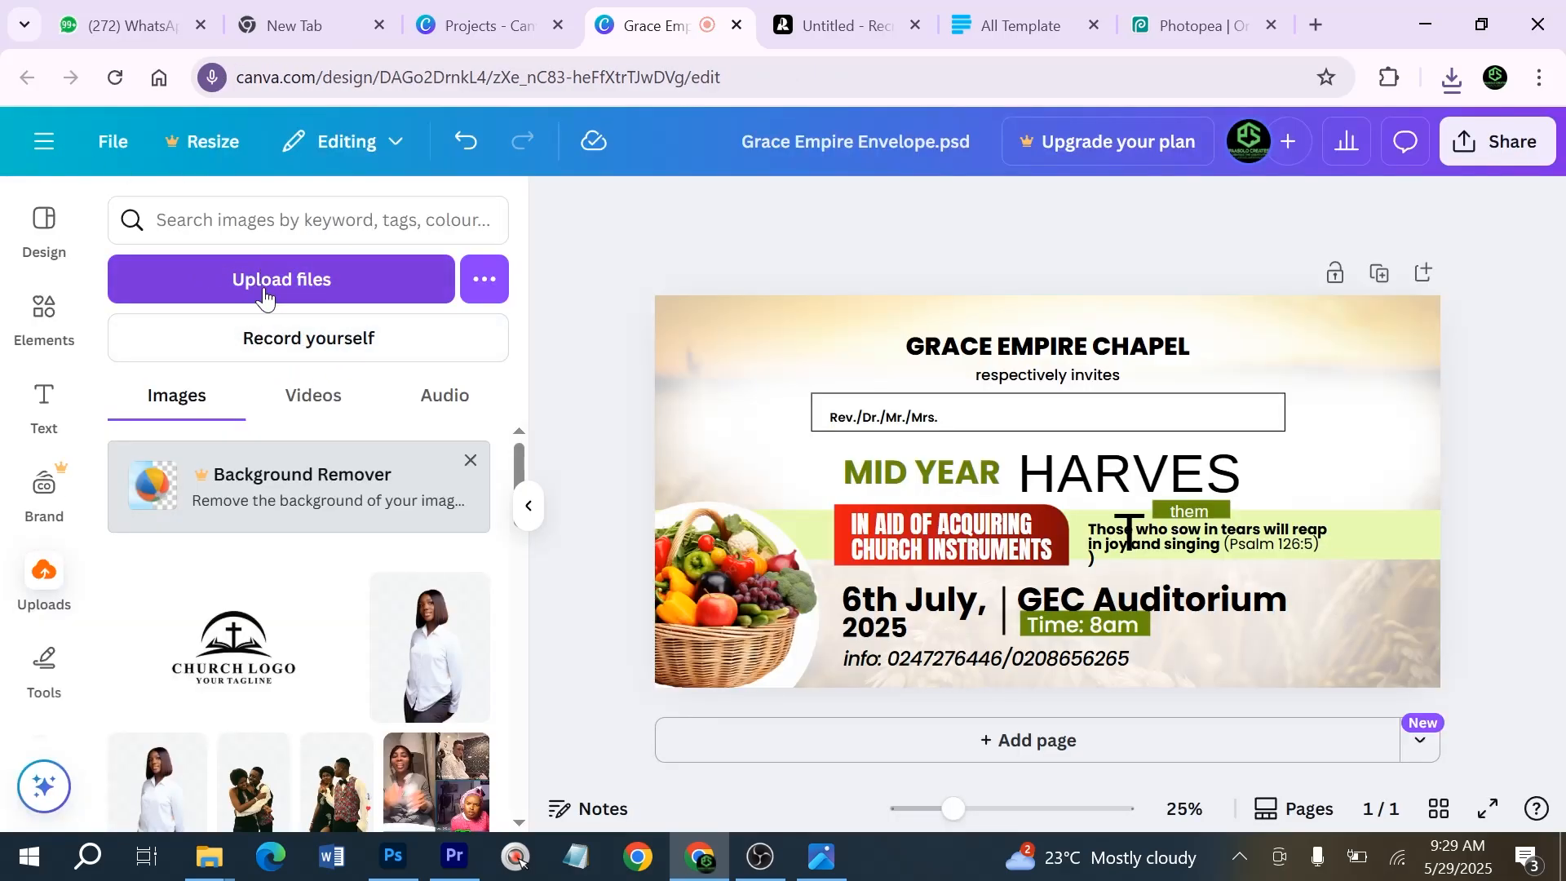
Upload the background-free church logo PNG from Downloads to the Canva uploads
{"action": "left_click", "coordinate": [320, 301]}
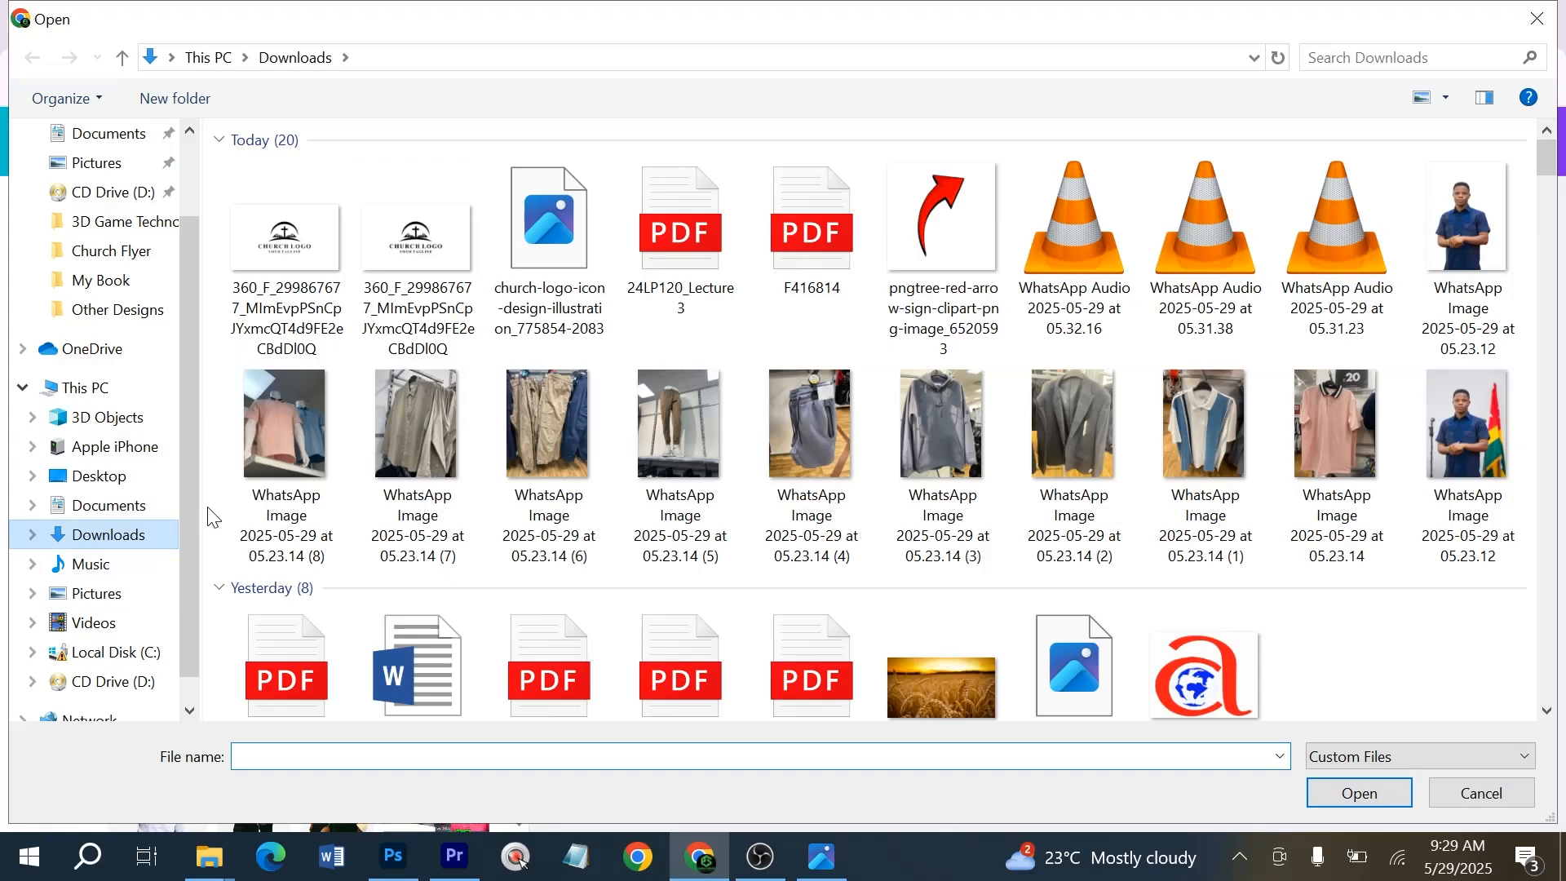
{"action": "double_click", "coordinate": [283, 237]}
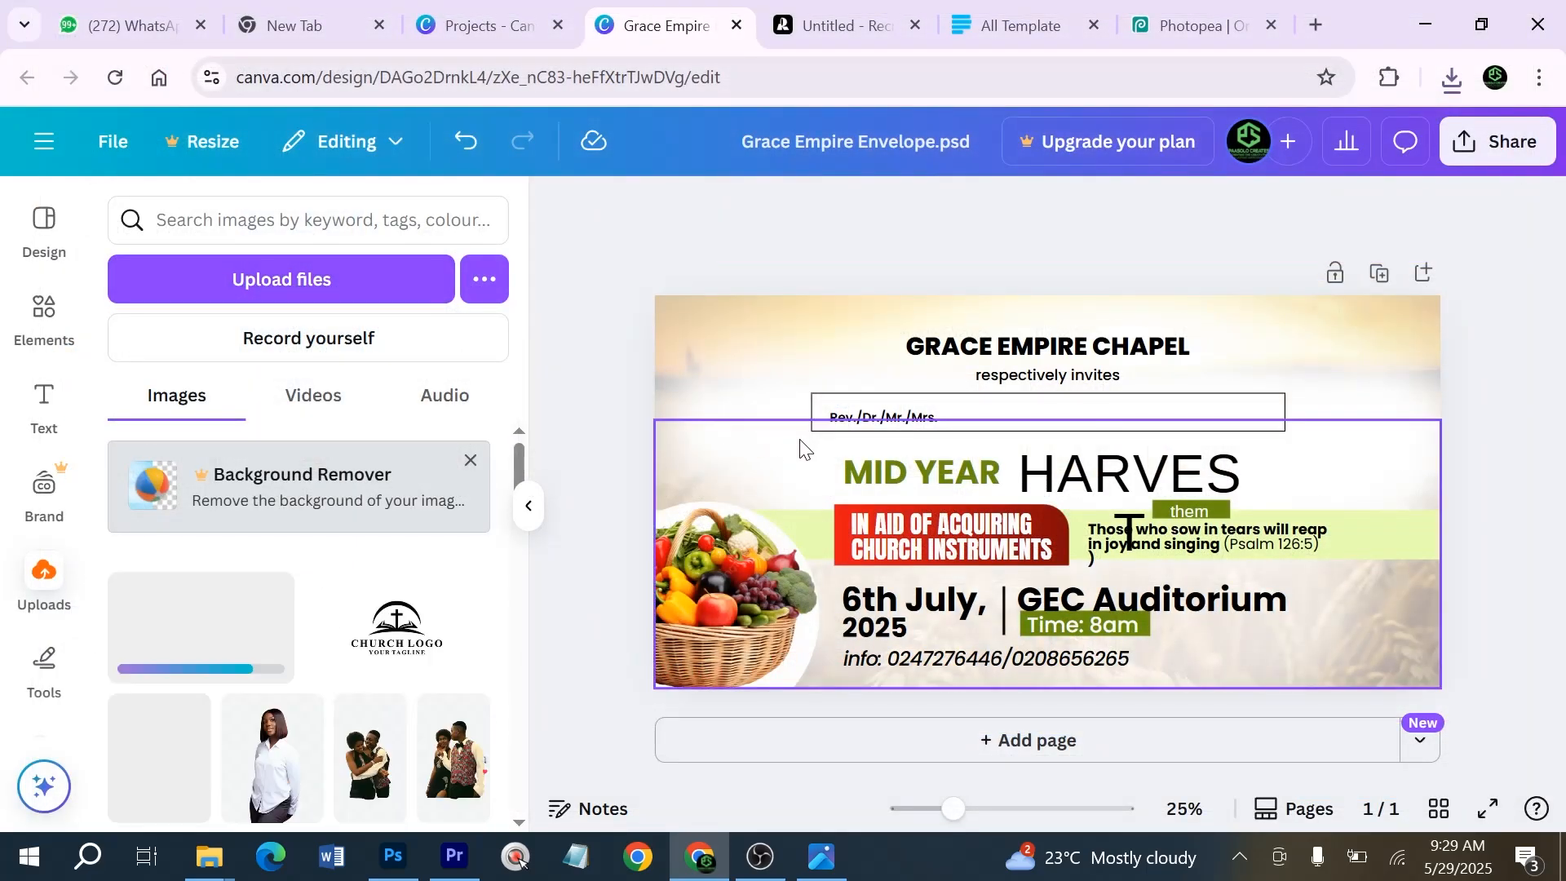
{"action": "left_click_drag", "start_coordinate": [214, 628], "coordinate": [659, 448]}
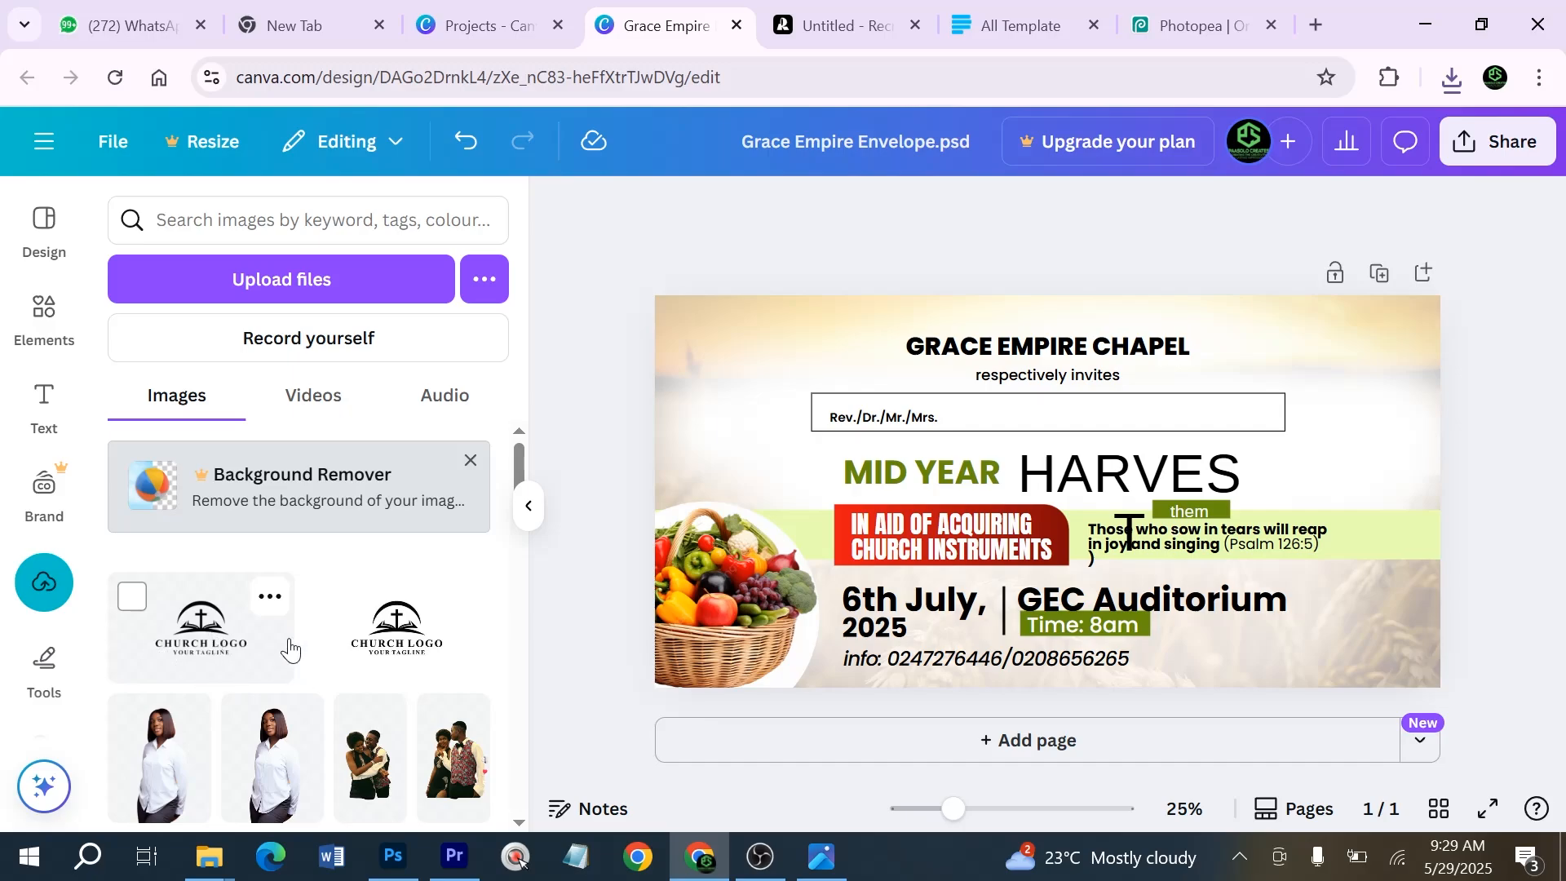
{"action": "left_click_drag", "start_coordinate": [290, 650], "coordinate": [745, 375]}
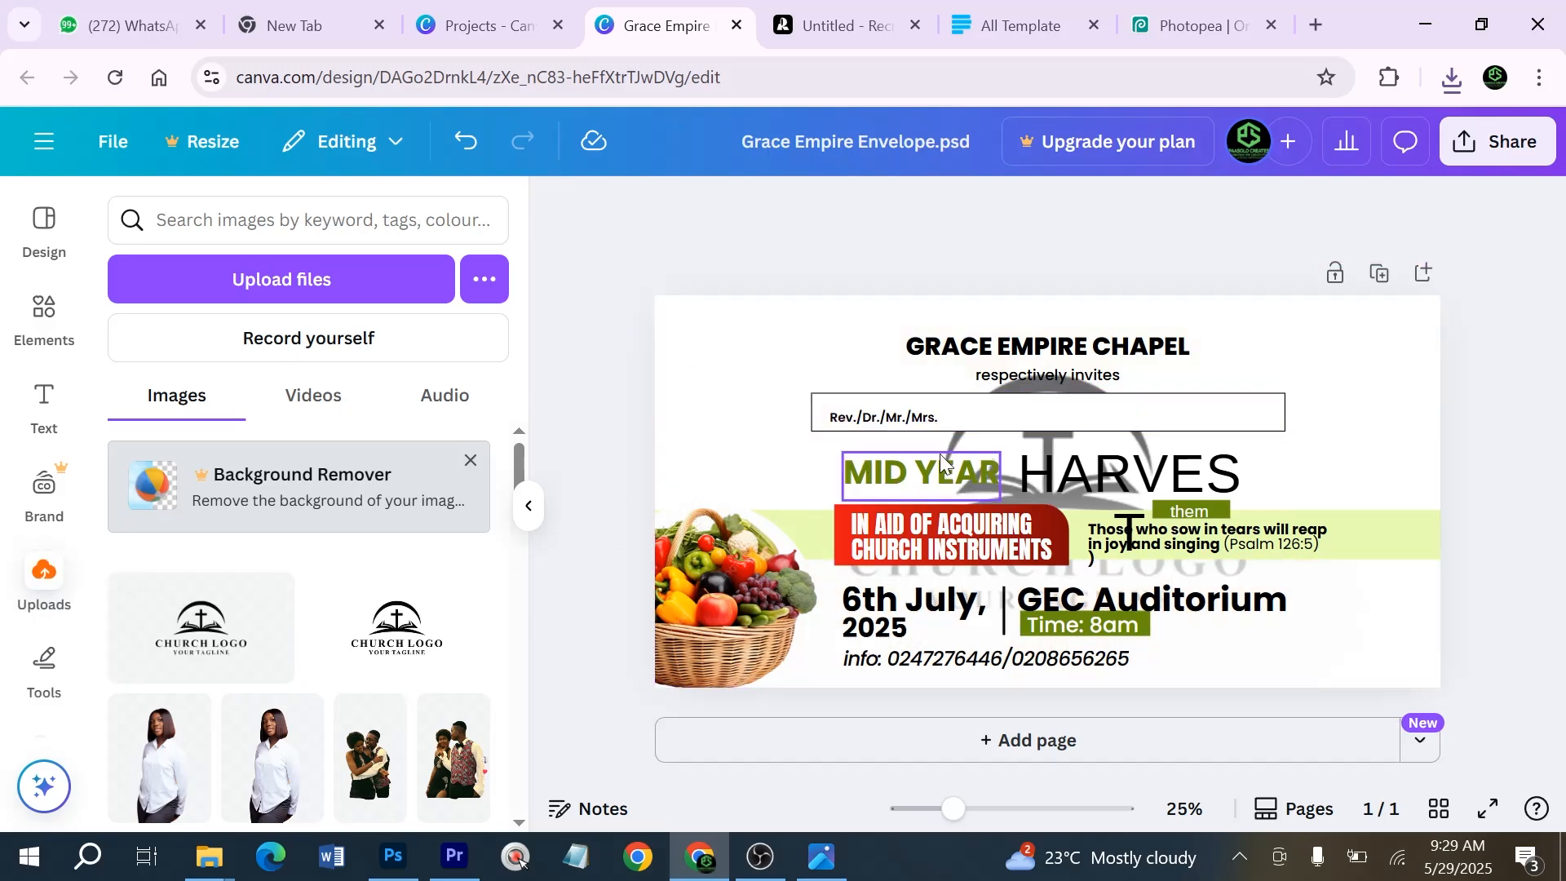
{"action": "key", "text": "ctrl+z"}
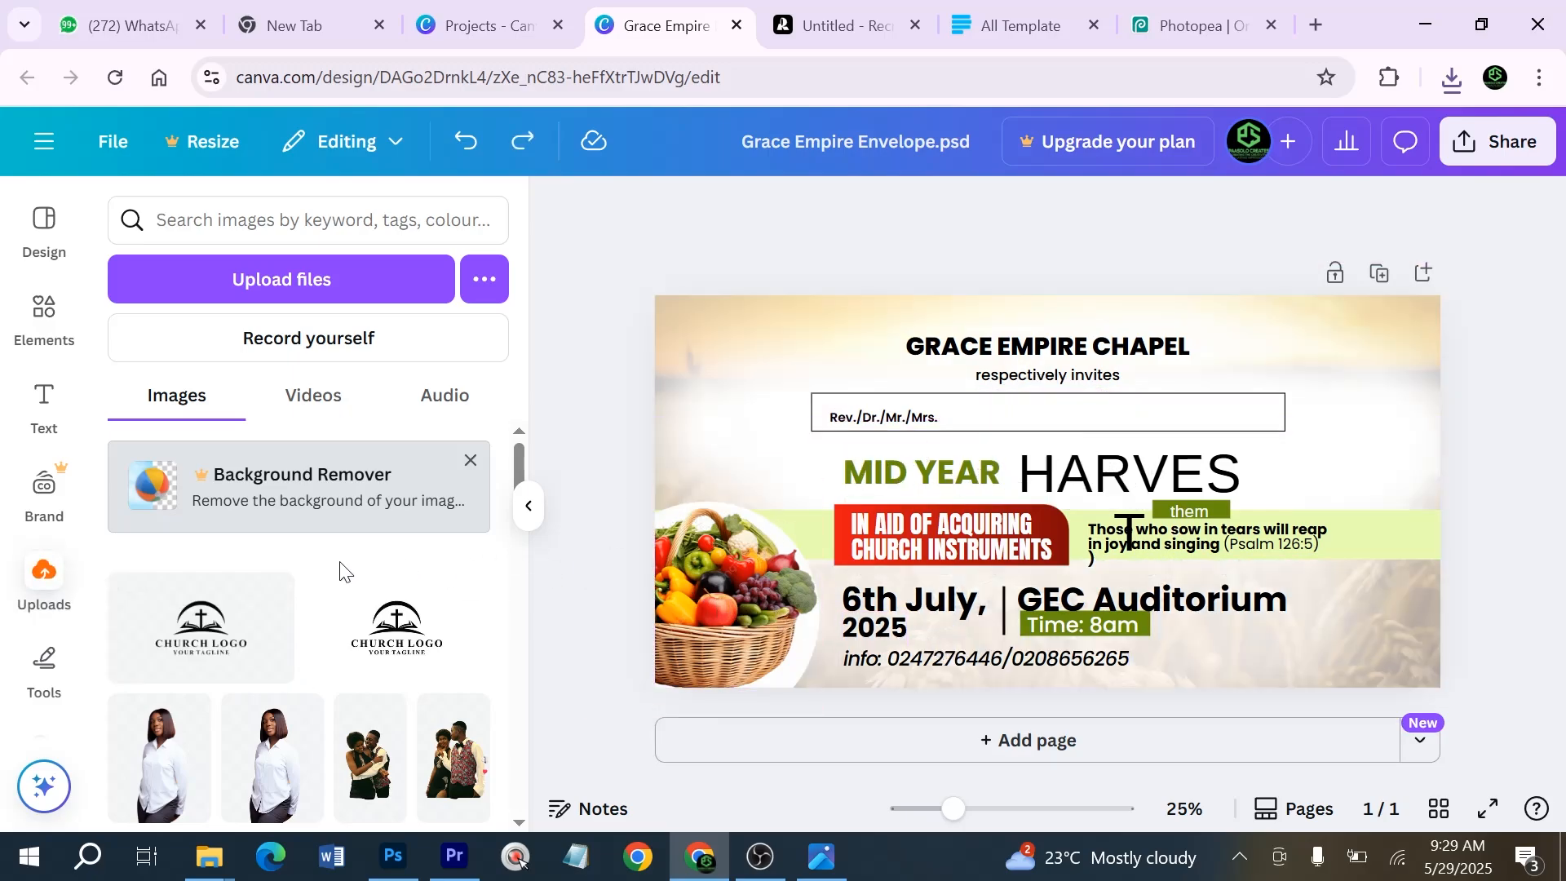
Add the transparent church logo to the envelope, scale it down, and place it just left of the chapel name
{"action": "left_click", "coordinate": [200, 640]}
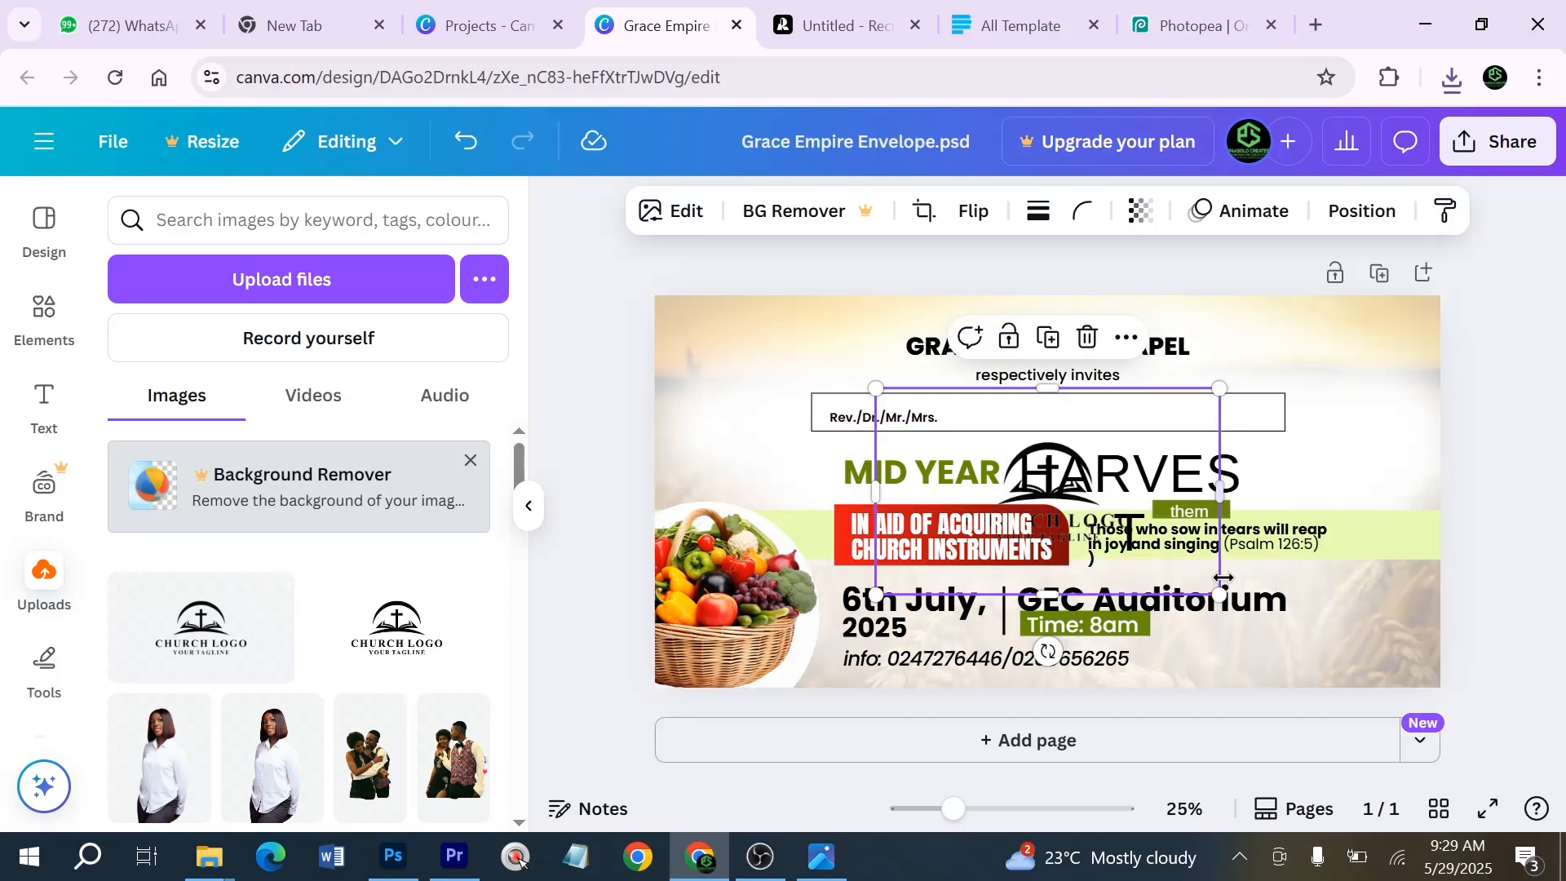
{"action": "left_click_drag", "start_coordinate": [1219, 594], "coordinate": [1039, 486]}
{"action": "left_click_drag", "start_coordinate": [967, 434], "coordinate": [843, 340]}
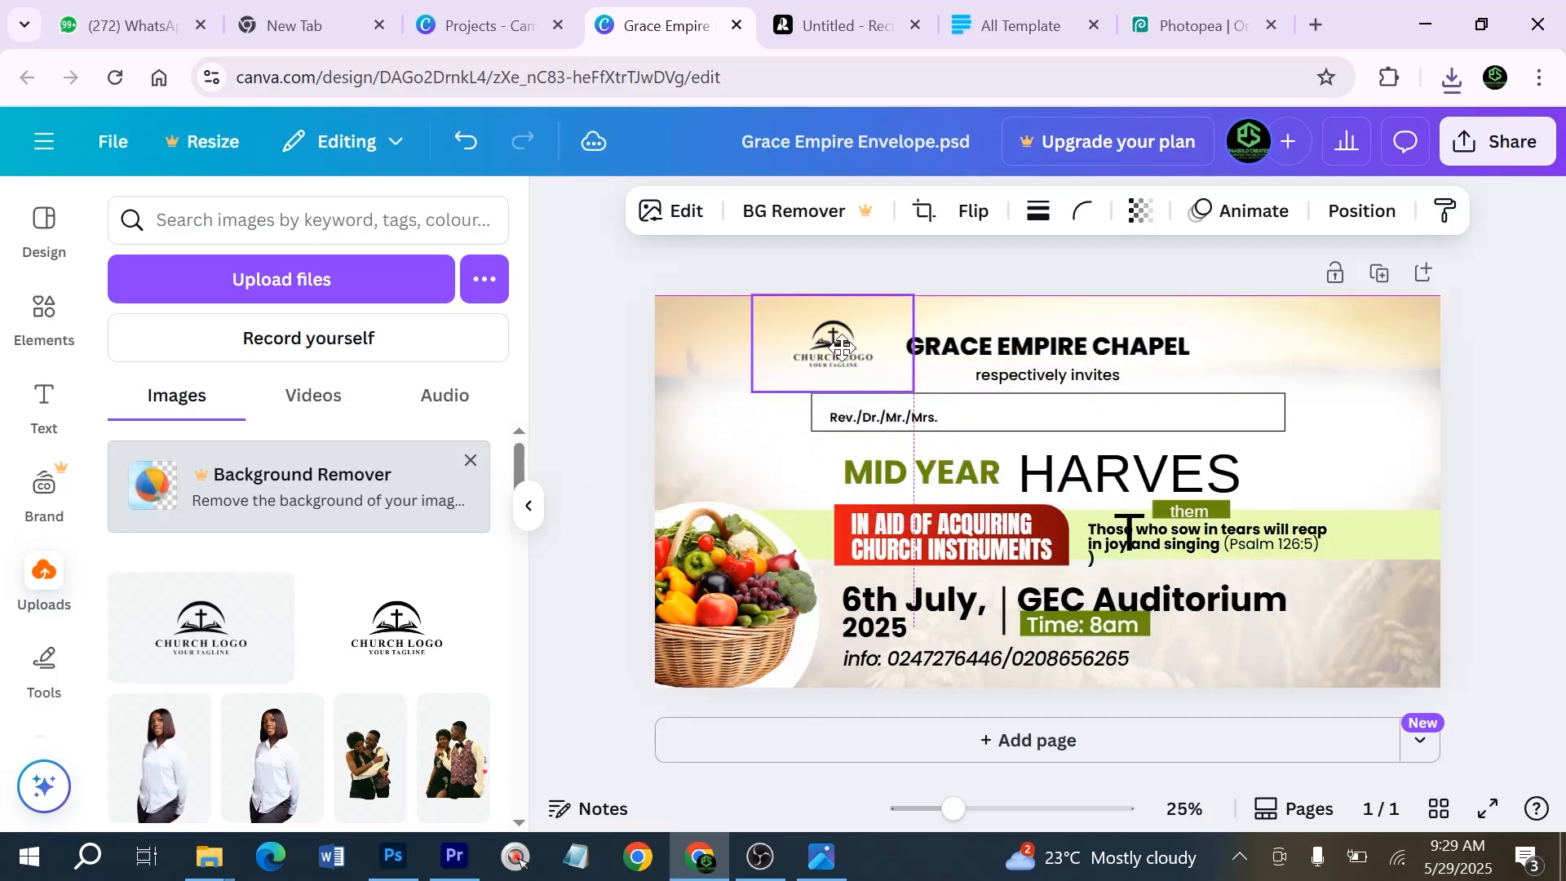
Replace the chapel name at the top of the envelope with "GOD IS GOOD CHAPEL"
{"action": "left_click", "coordinate": [1042, 354]}
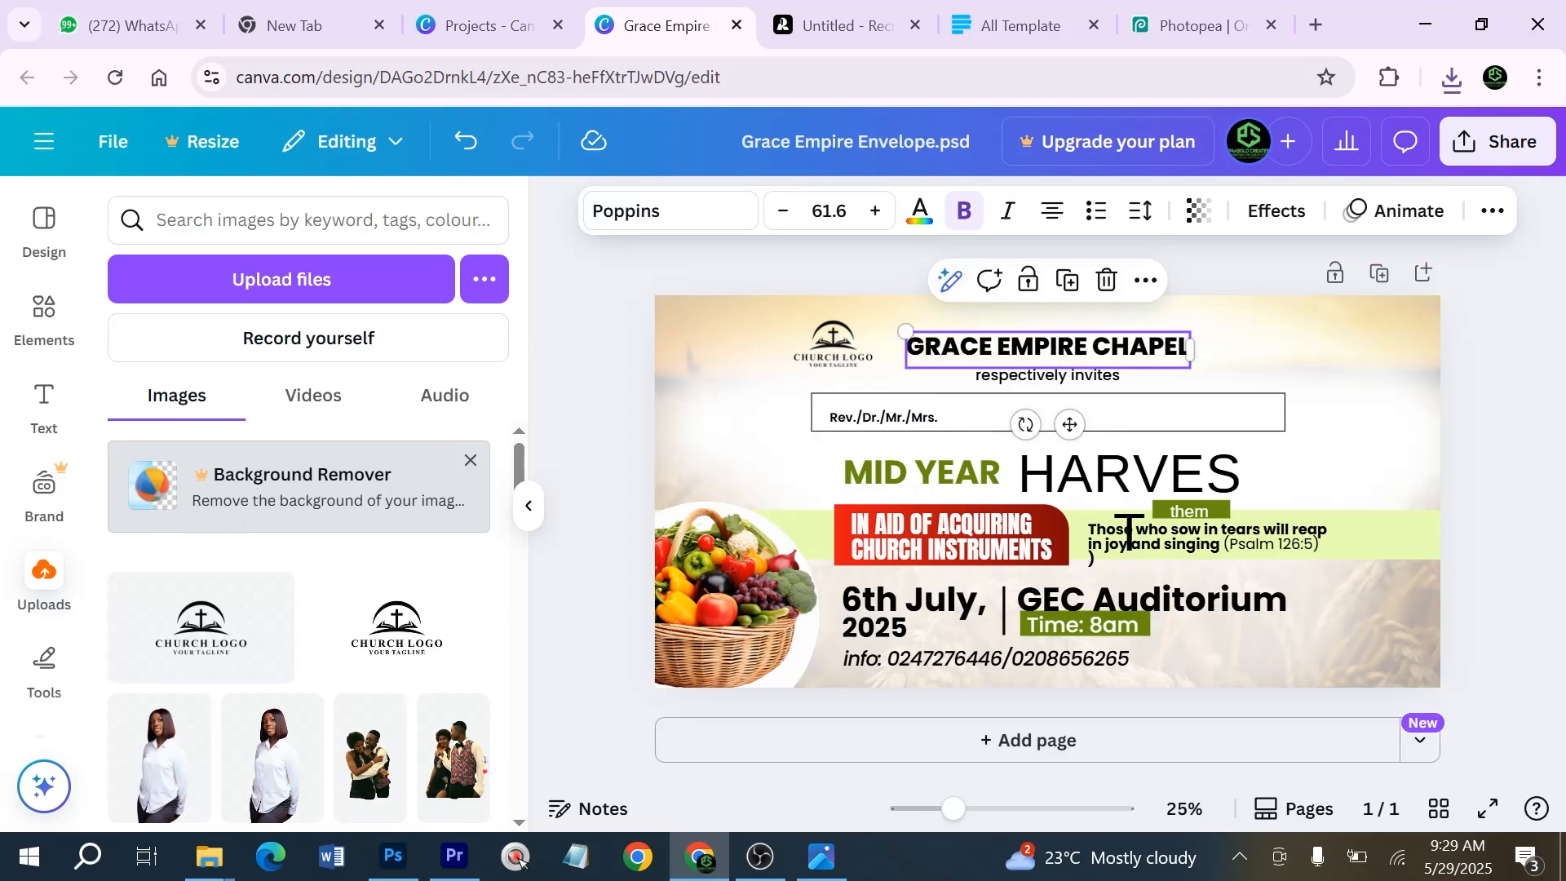
{"action": "left_click", "coordinate": [44, 399]}
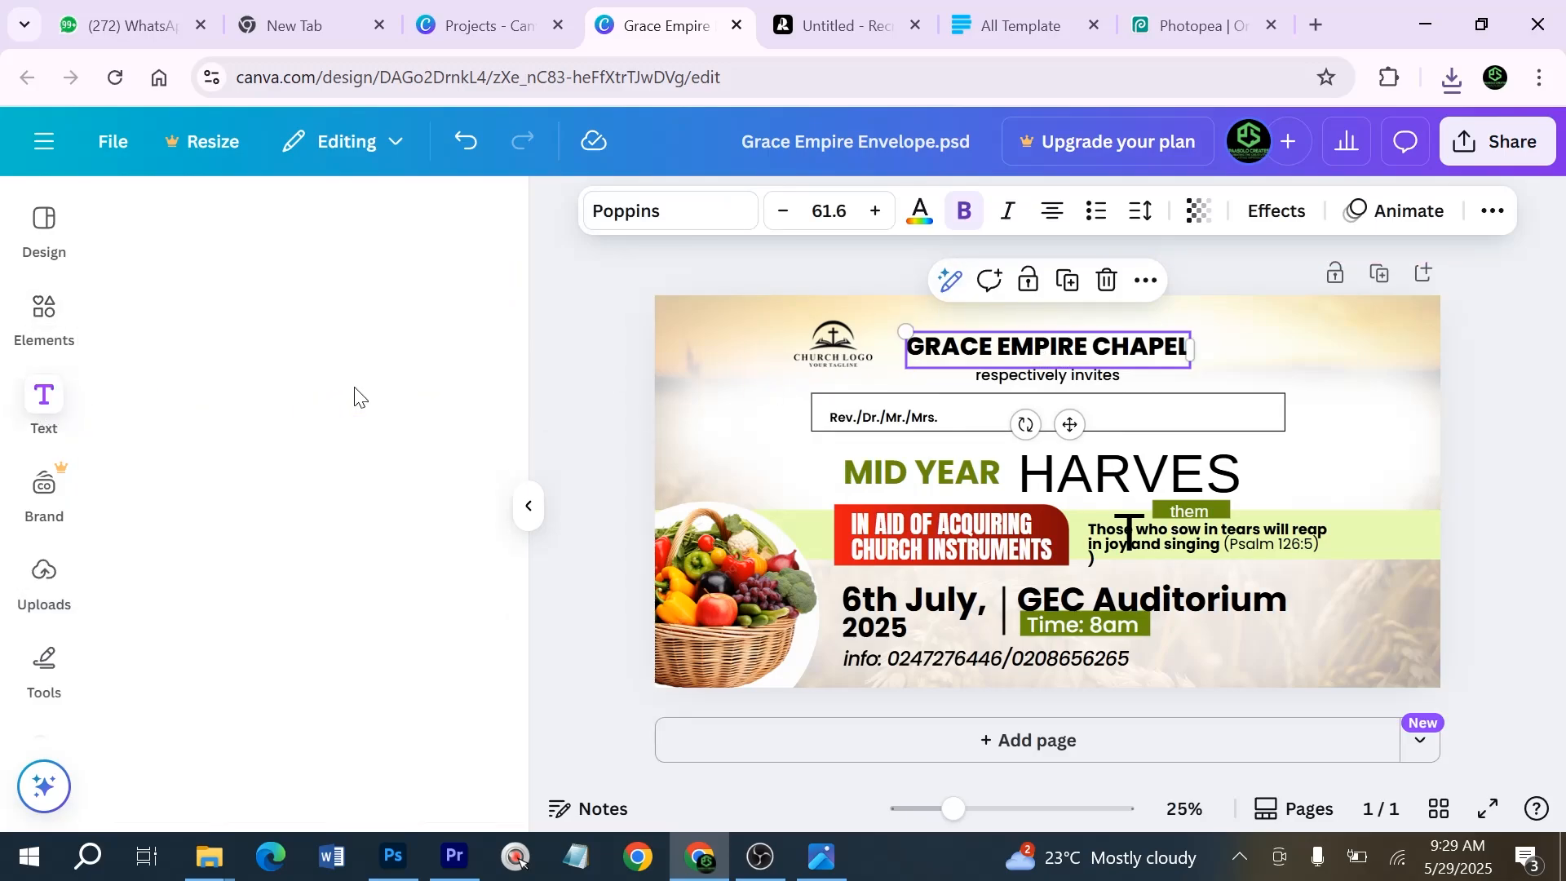
{"action": "double_click", "coordinate": [1062, 349]}
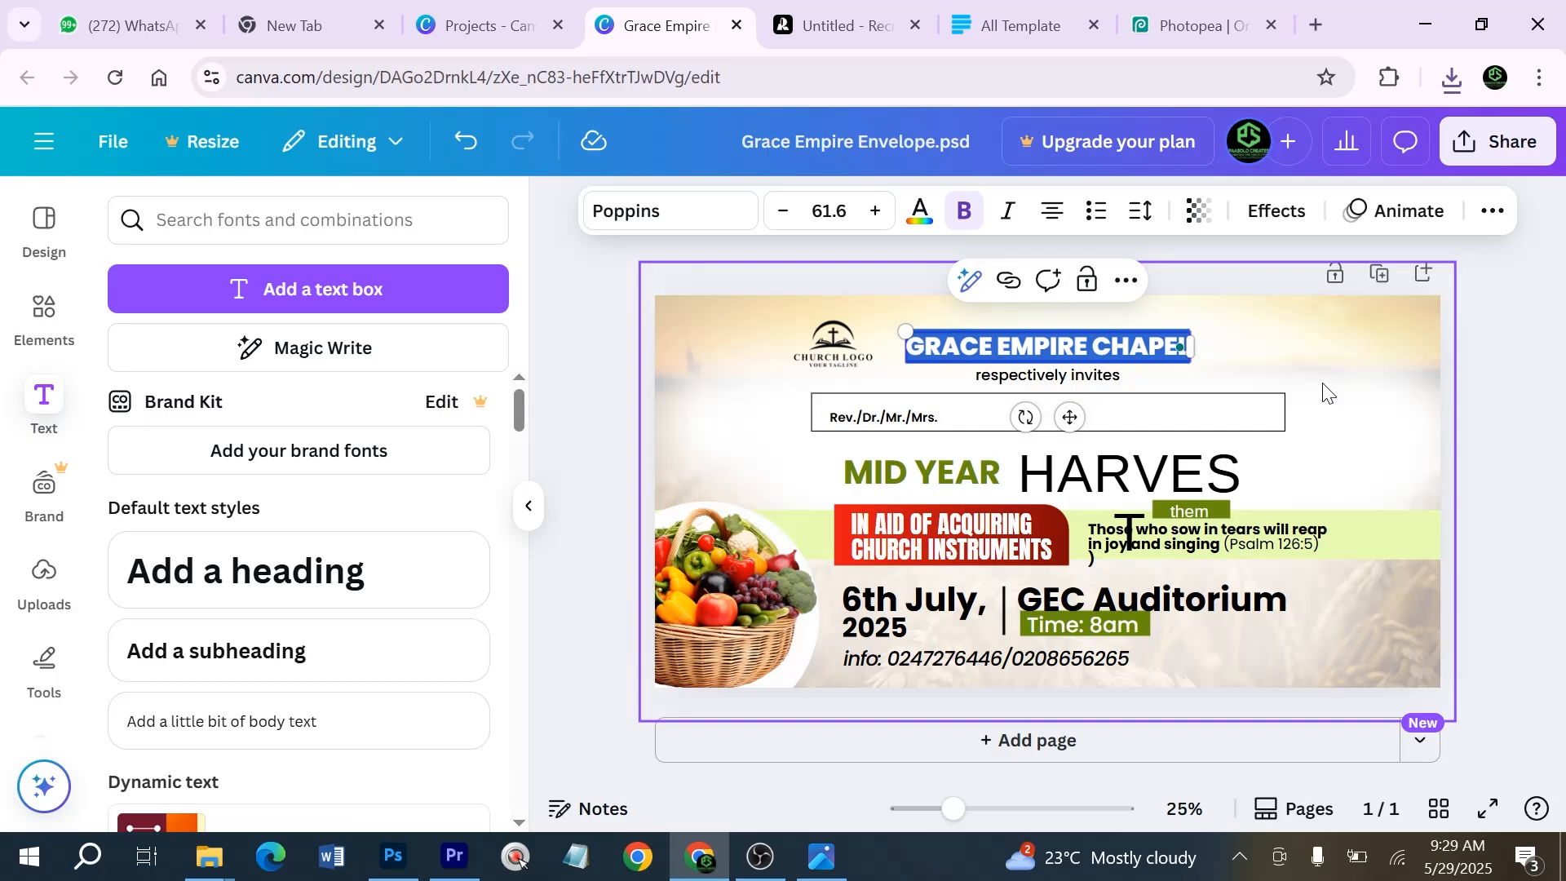
{"action": "type", "text": "GOD IS "}
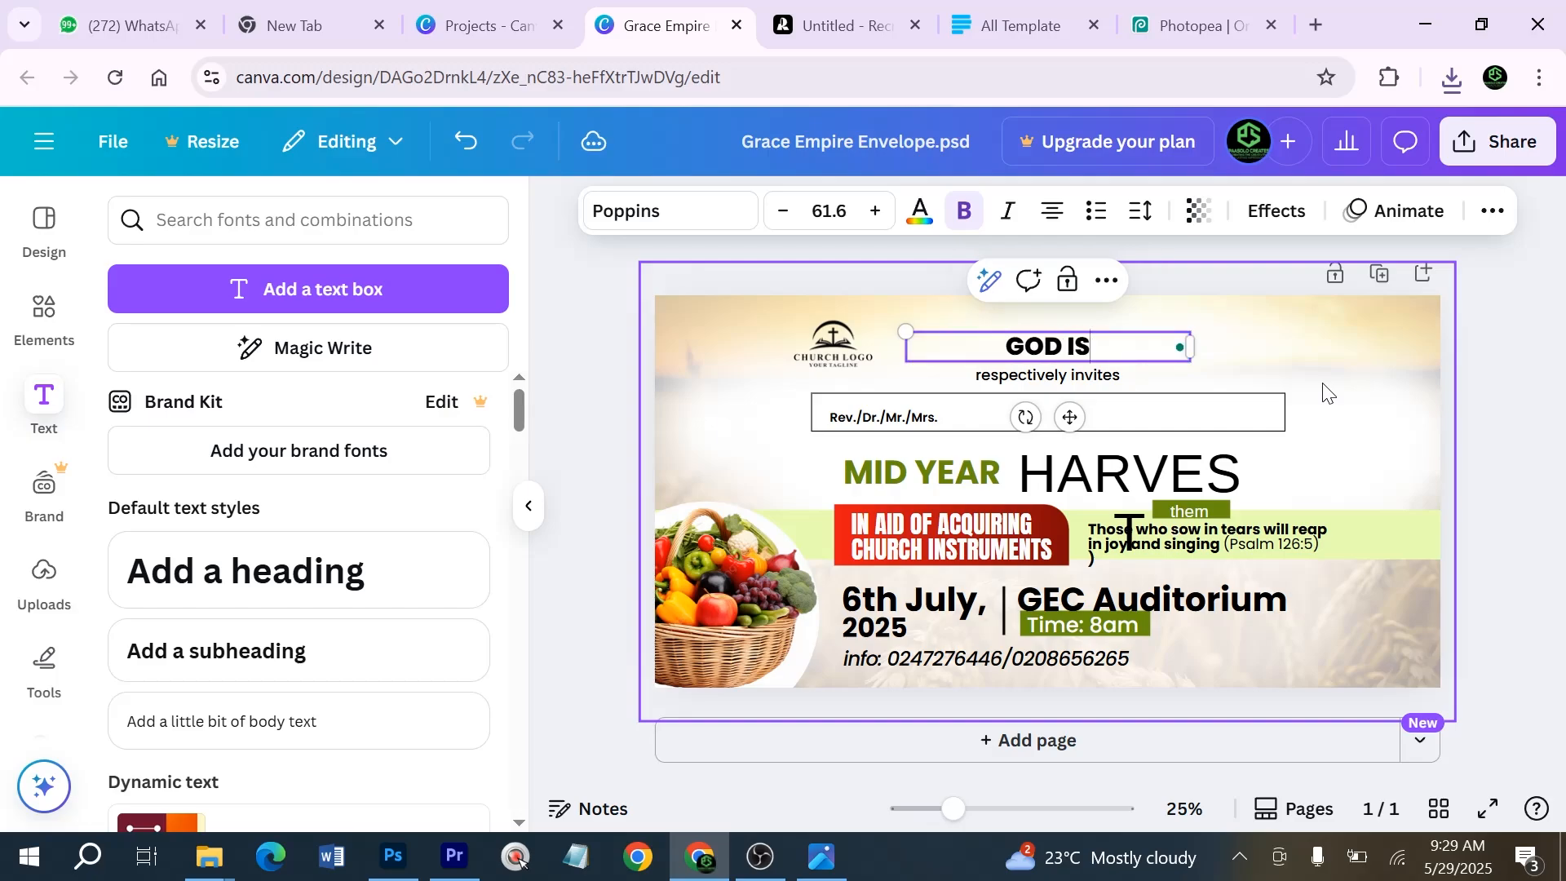
{"action": "type", "text": "GOOD"}
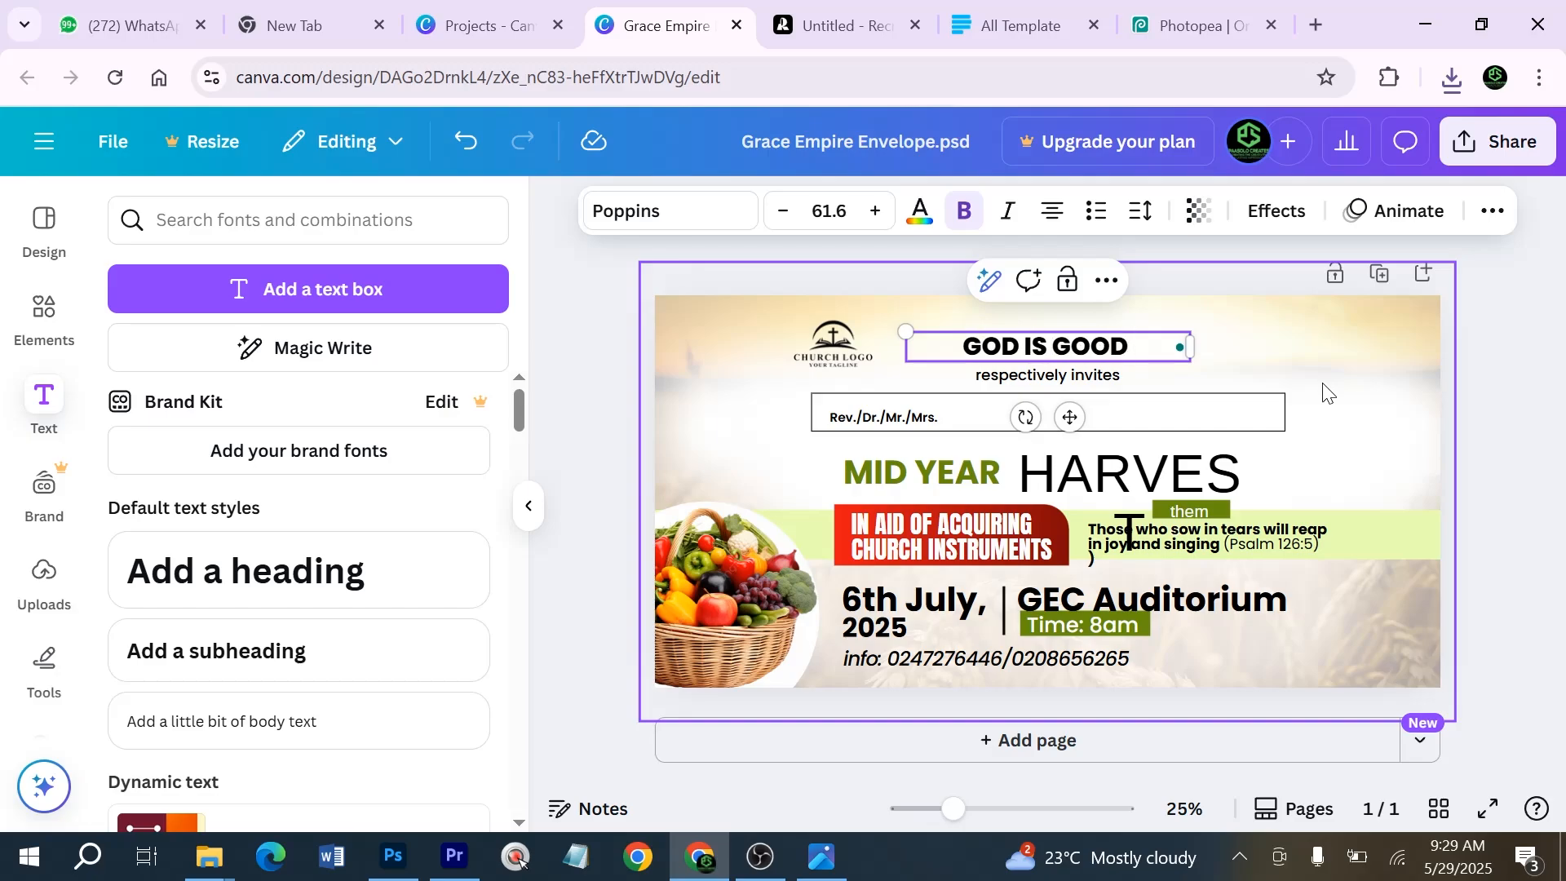
{"action": "type", "text": " CHAPEL"}
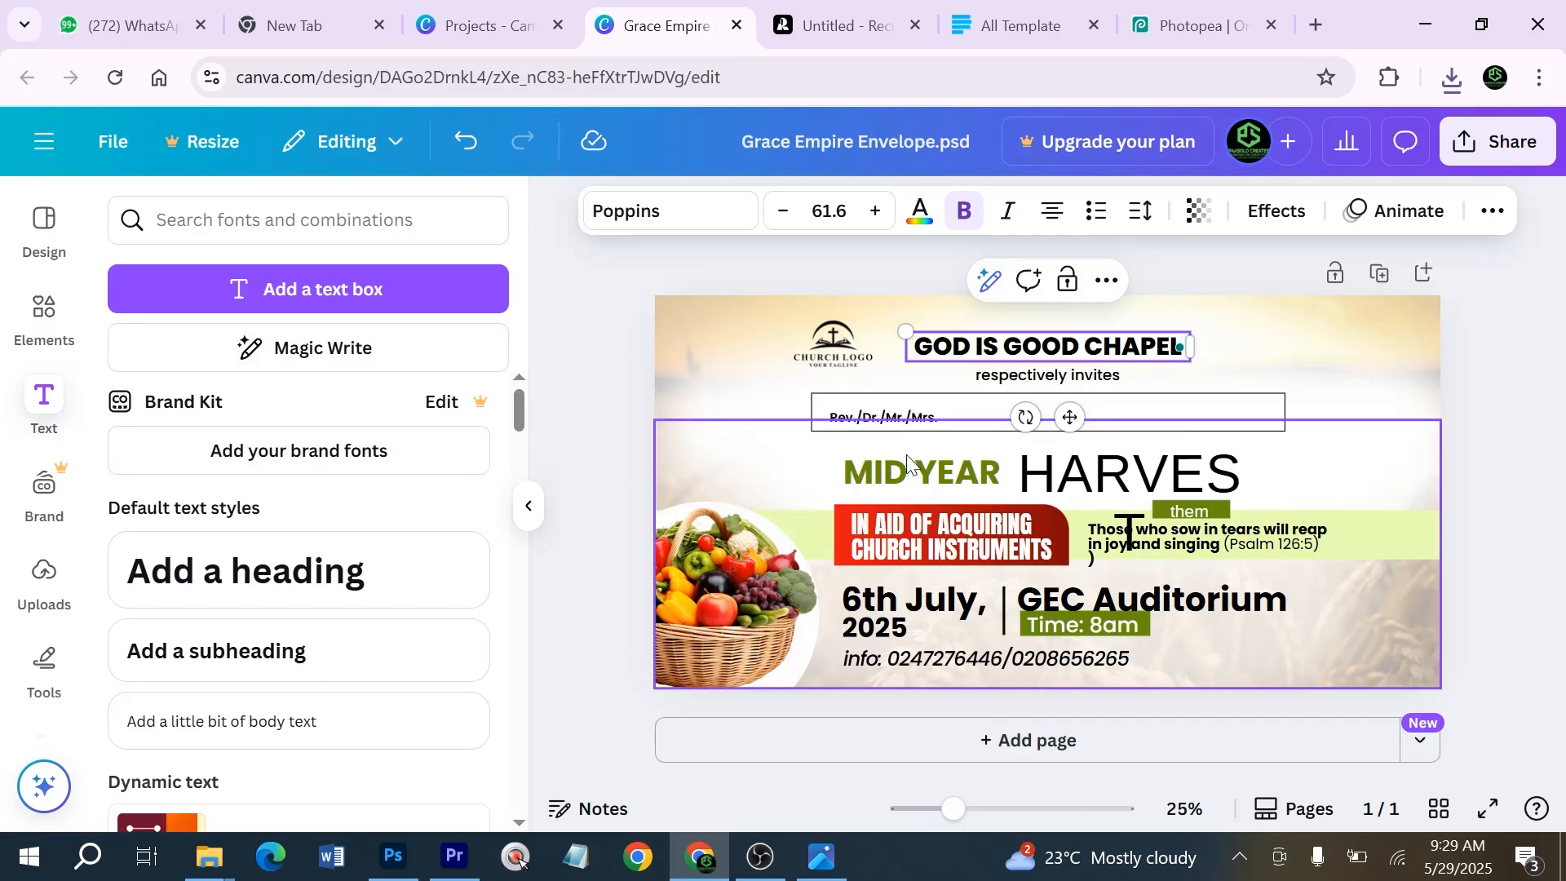
Change the green "MID YEAR" text to "ANNUAL"
{"action": "left_click", "coordinate": [937, 479]}
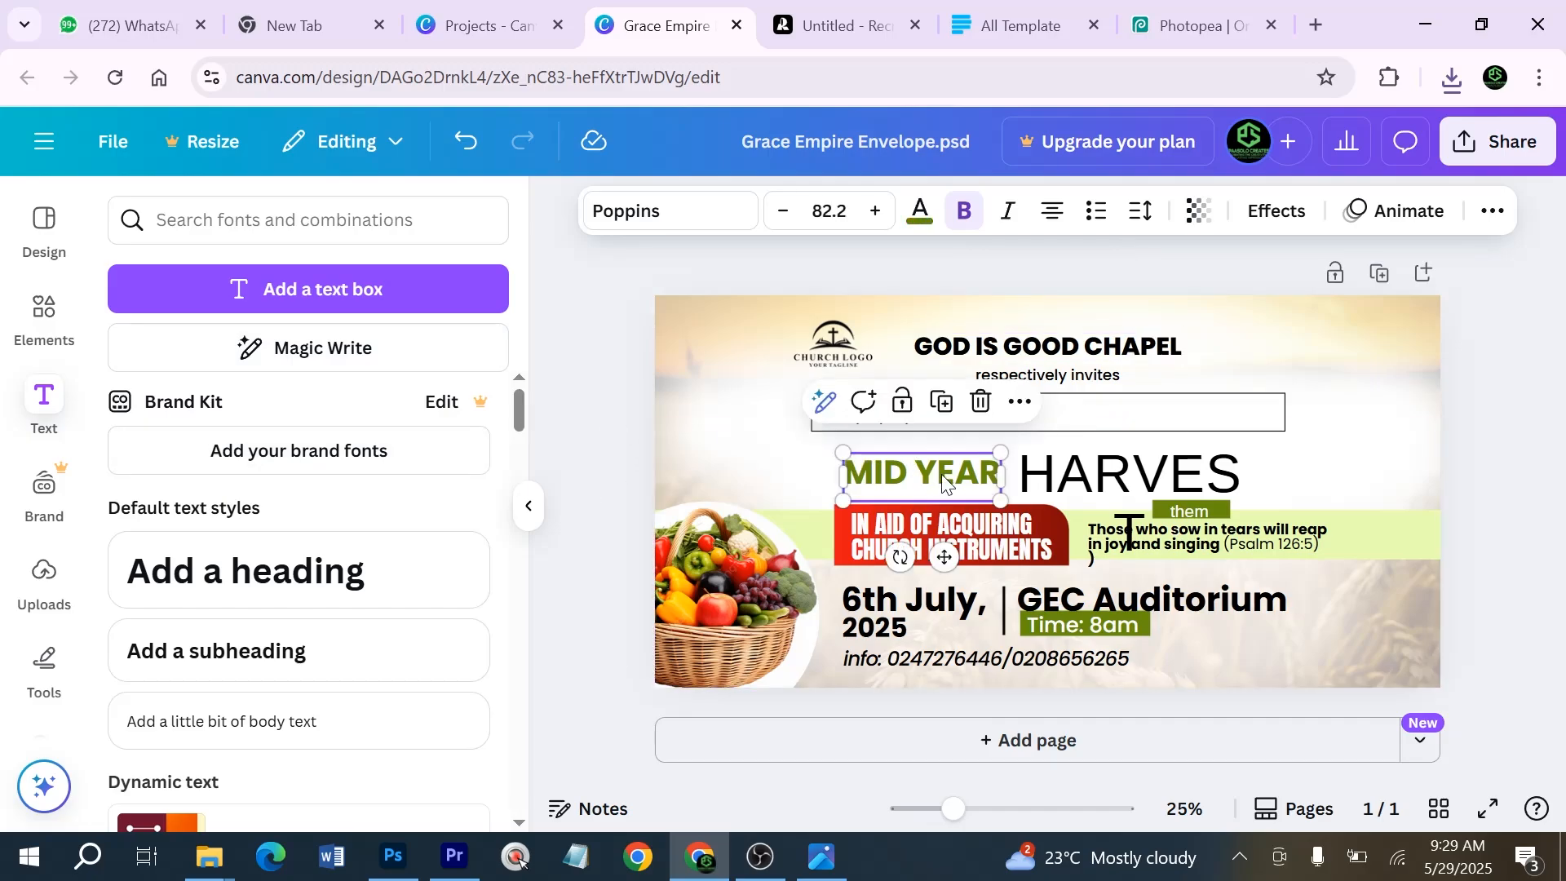
{"action": "double_click", "coordinate": [944, 483]}
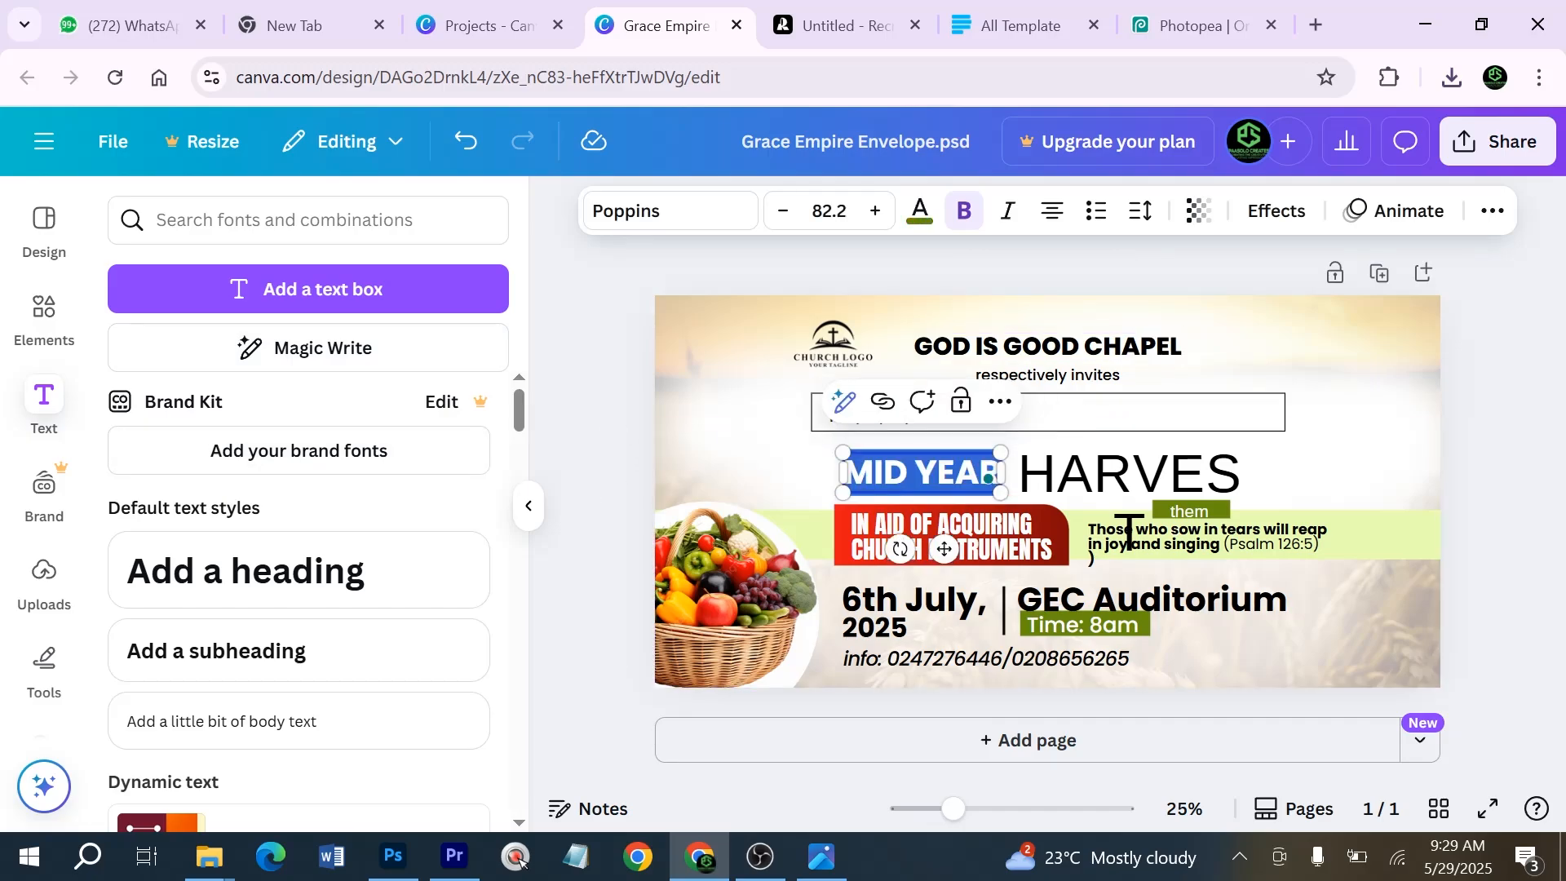
{"action": "type", "text": "ANNUE"}
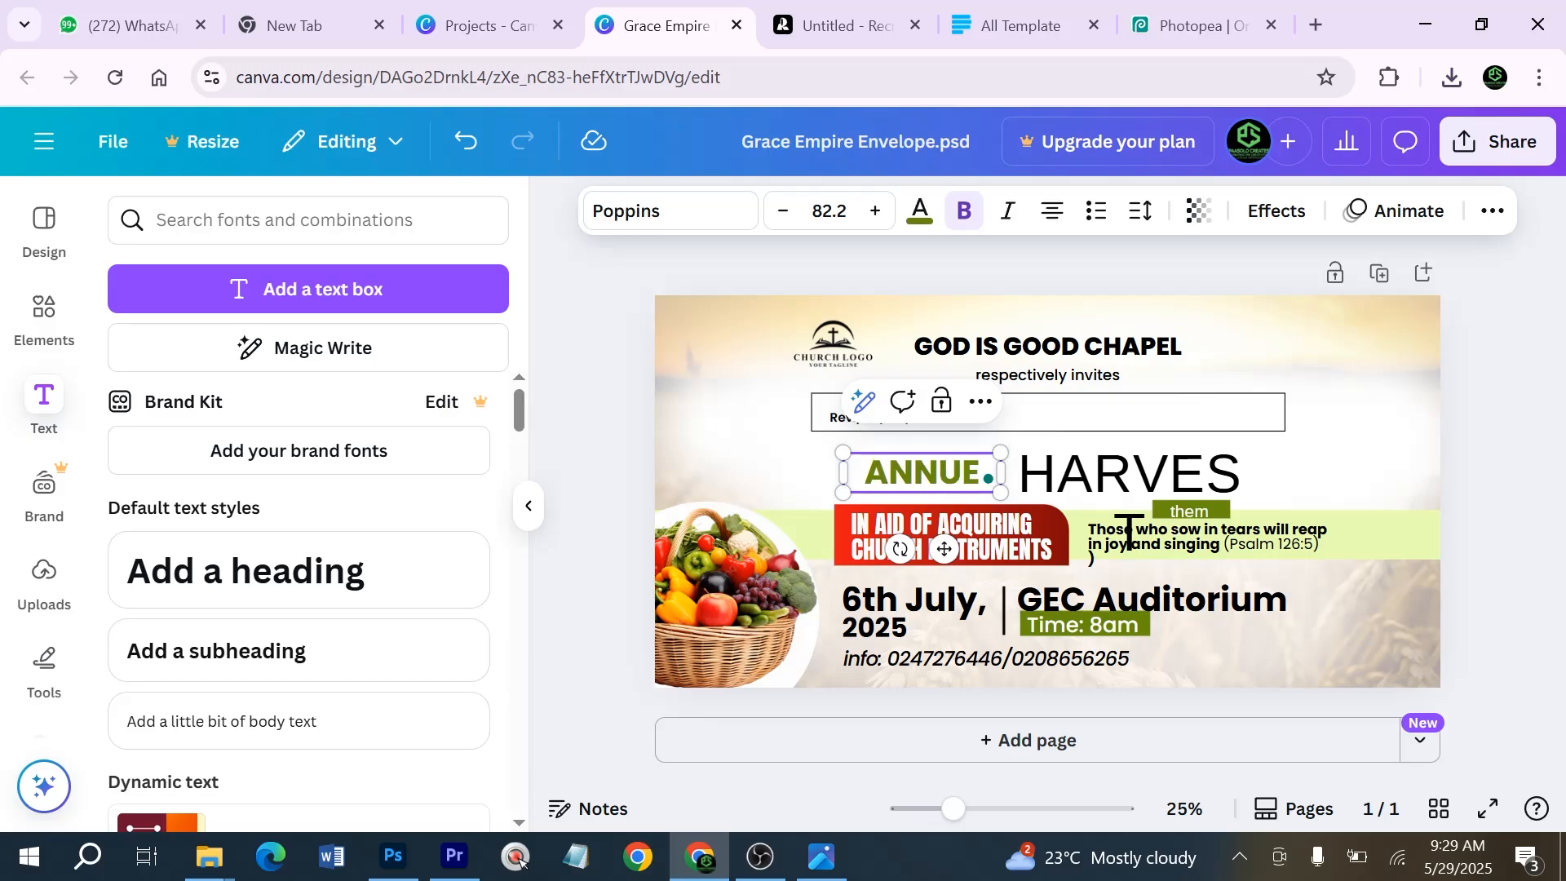
{"action": "key", "text": "BackSpace"}
{"action": "type", "text": "AL"}
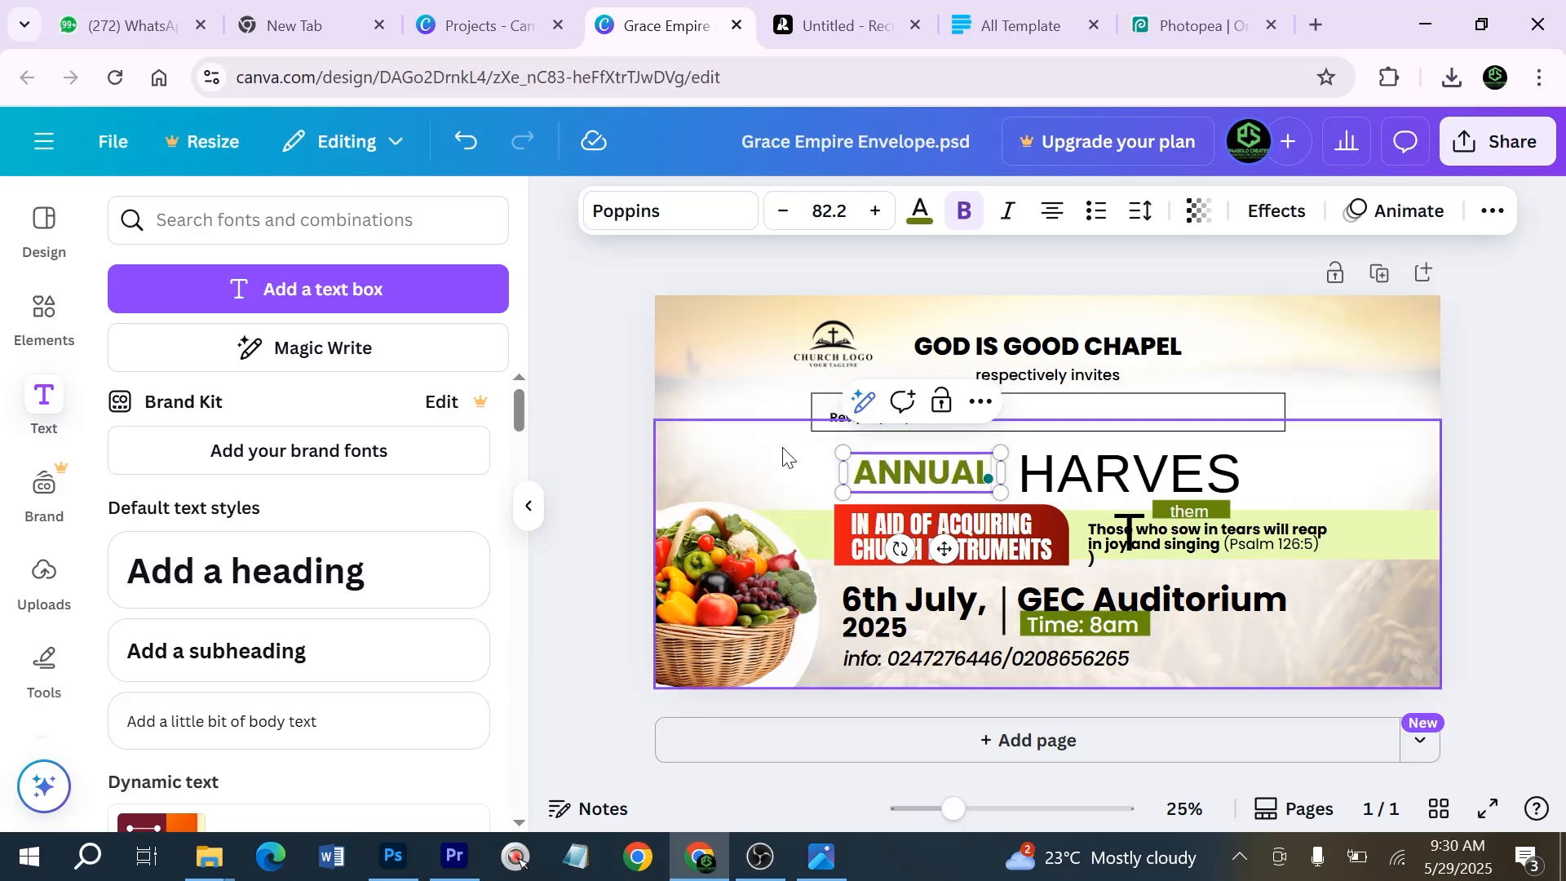
{"action": "left_click", "coordinate": [783, 456]}
Widen the HARVEST text box just enough for the word to fit on one line
{"action": "left_click", "coordinate": [1174, 477]}
{"action": "double_click", "coordinate": [1196, 483]}
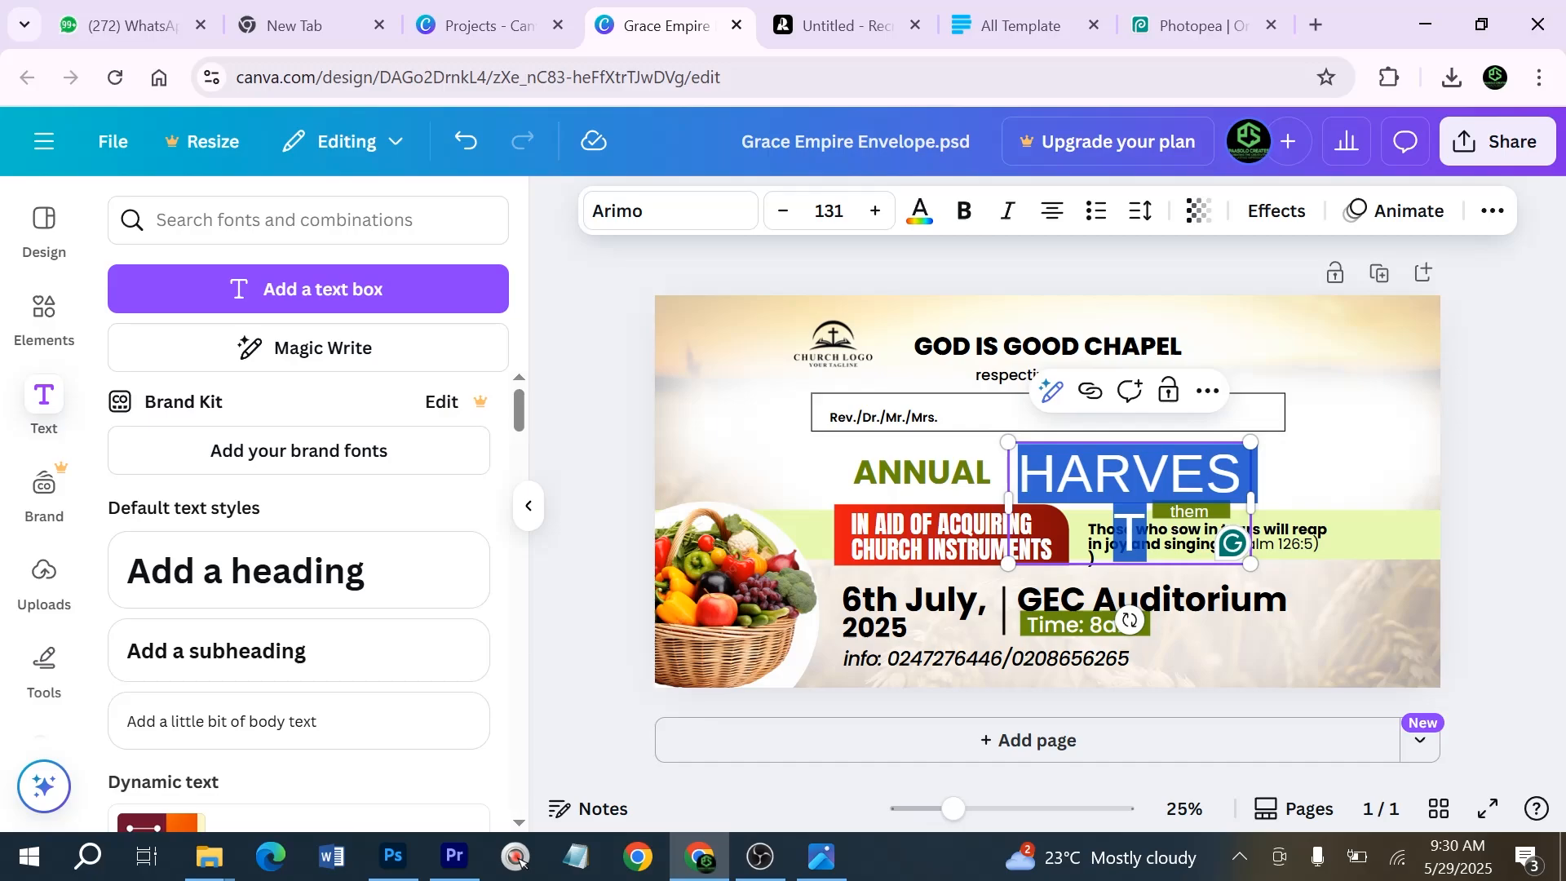
{"action": "left_click_drag", "start_coordinate": [1254, 500], "coordinate": [1335, 500]}
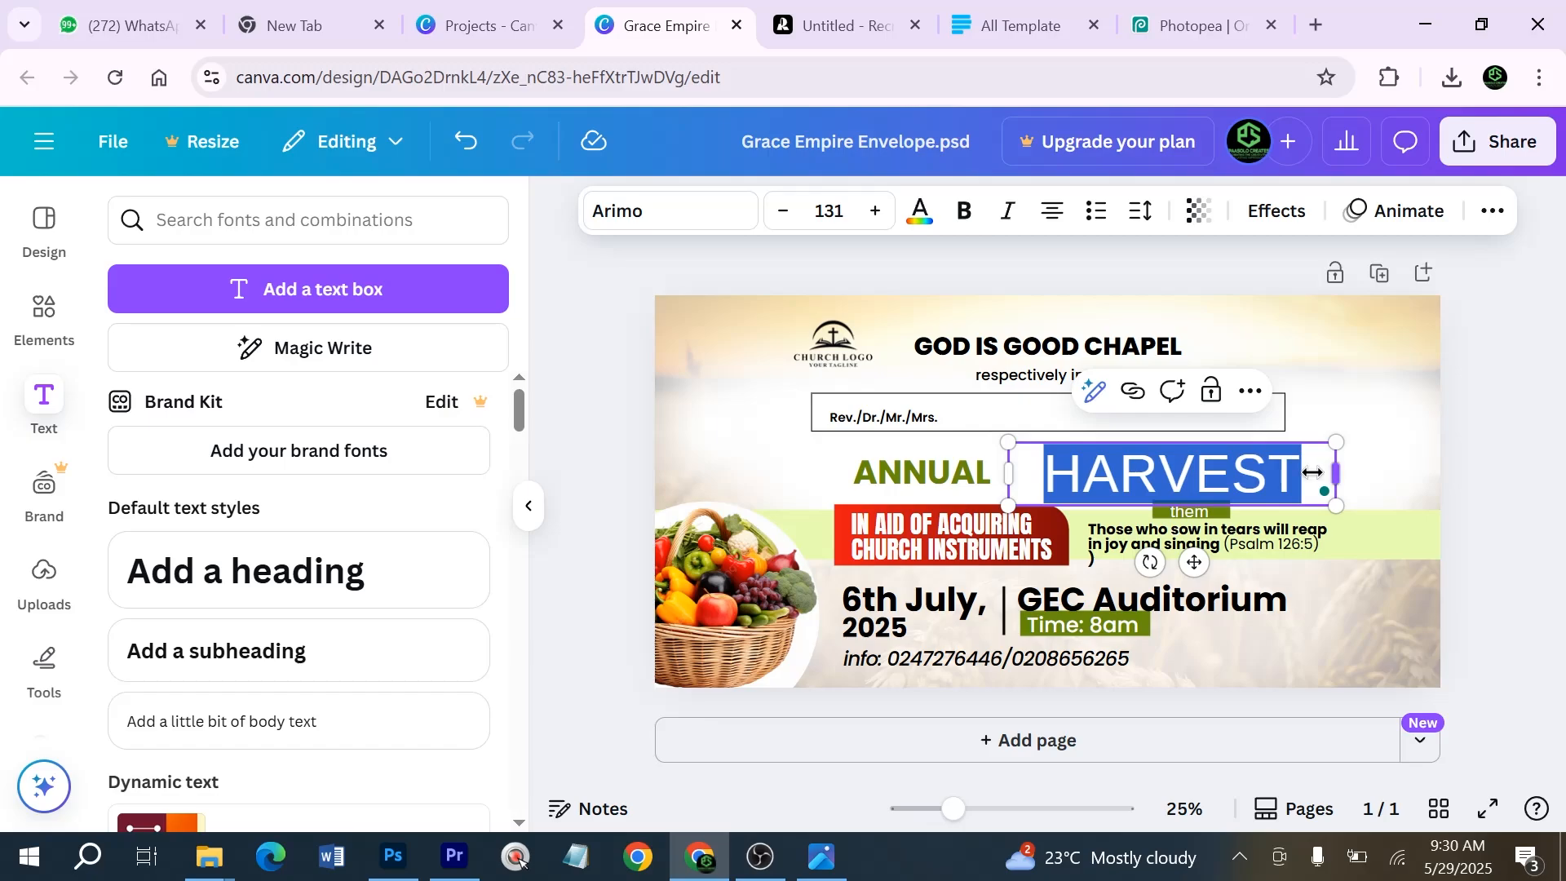
{"action": "left_click_drag", "start_coordinate": [1312, 472], "coordinate": [1277, 472]}
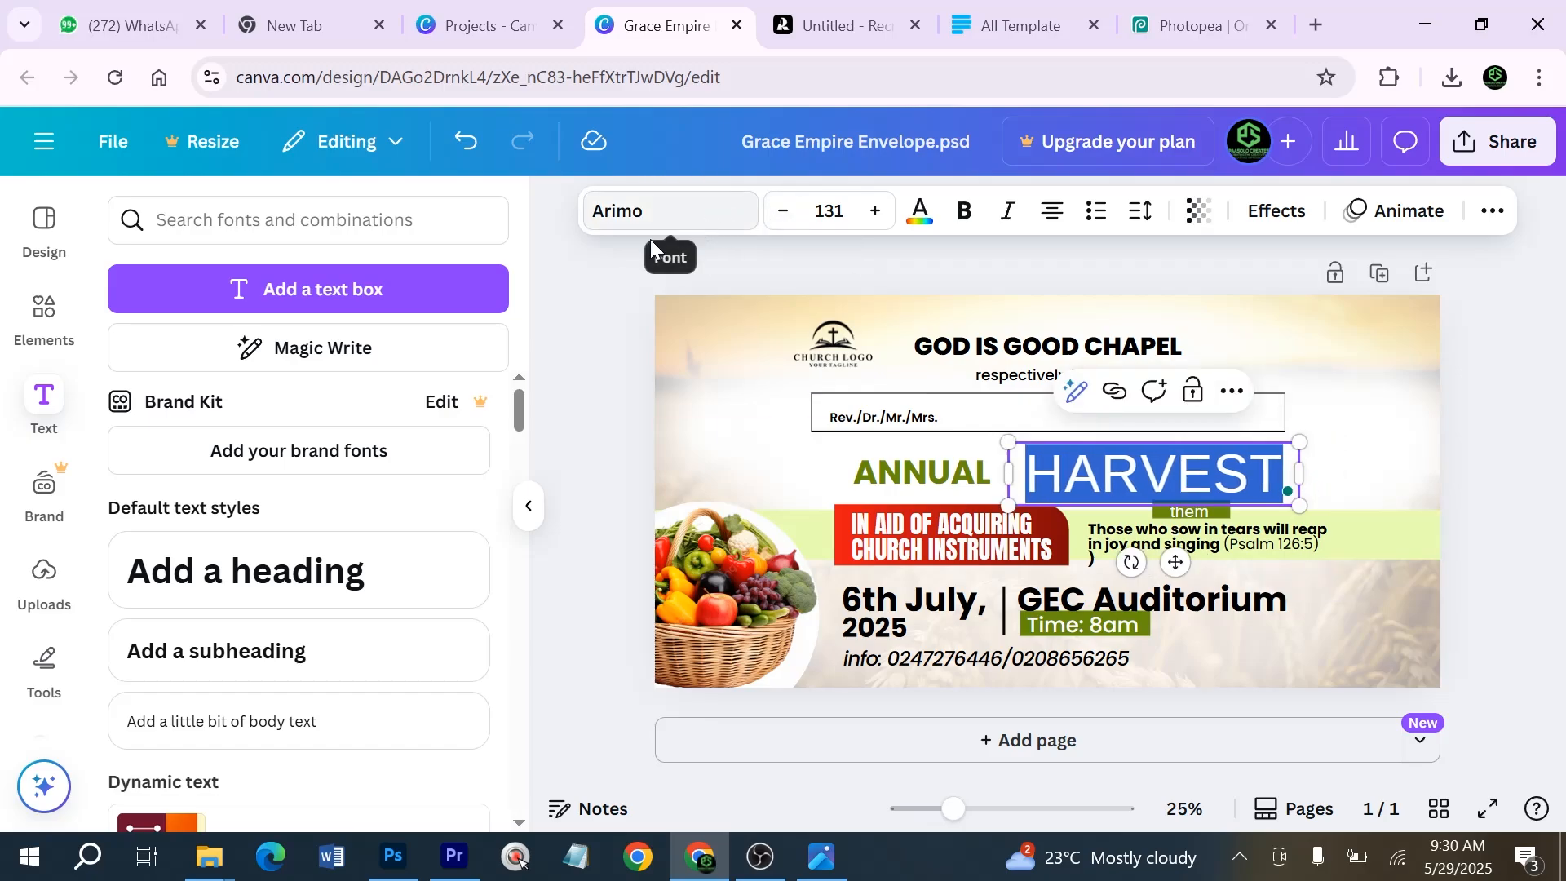
Try the default heading style while the HARVEST text is selected, and undo the insertion
{"action": "left_click", "coordinate": [284, 570]}
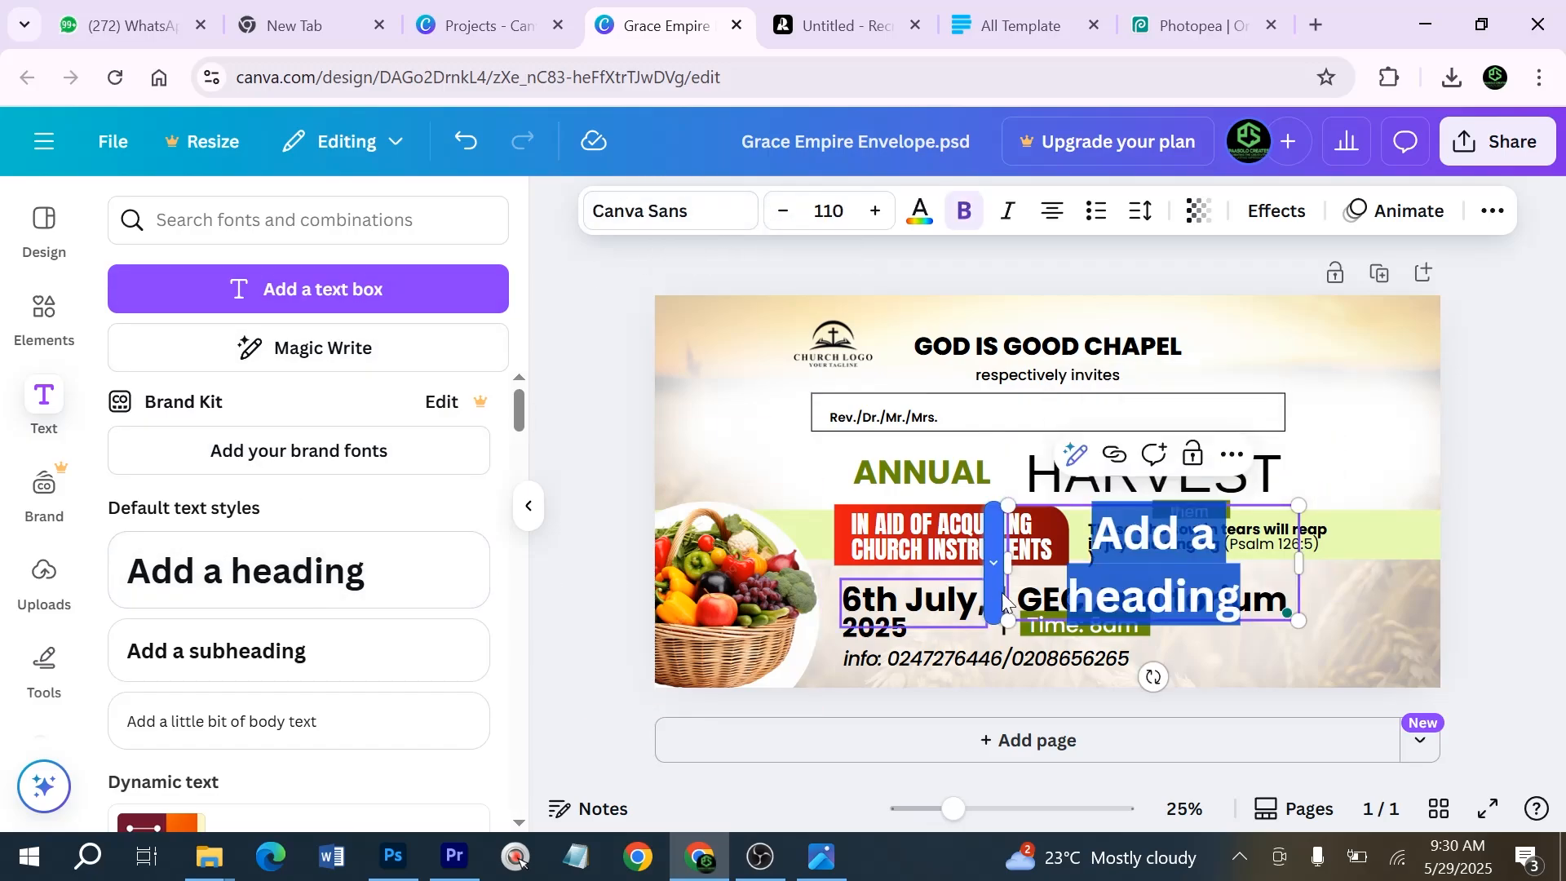
{"action": "key", "text": "ctrl+z"}
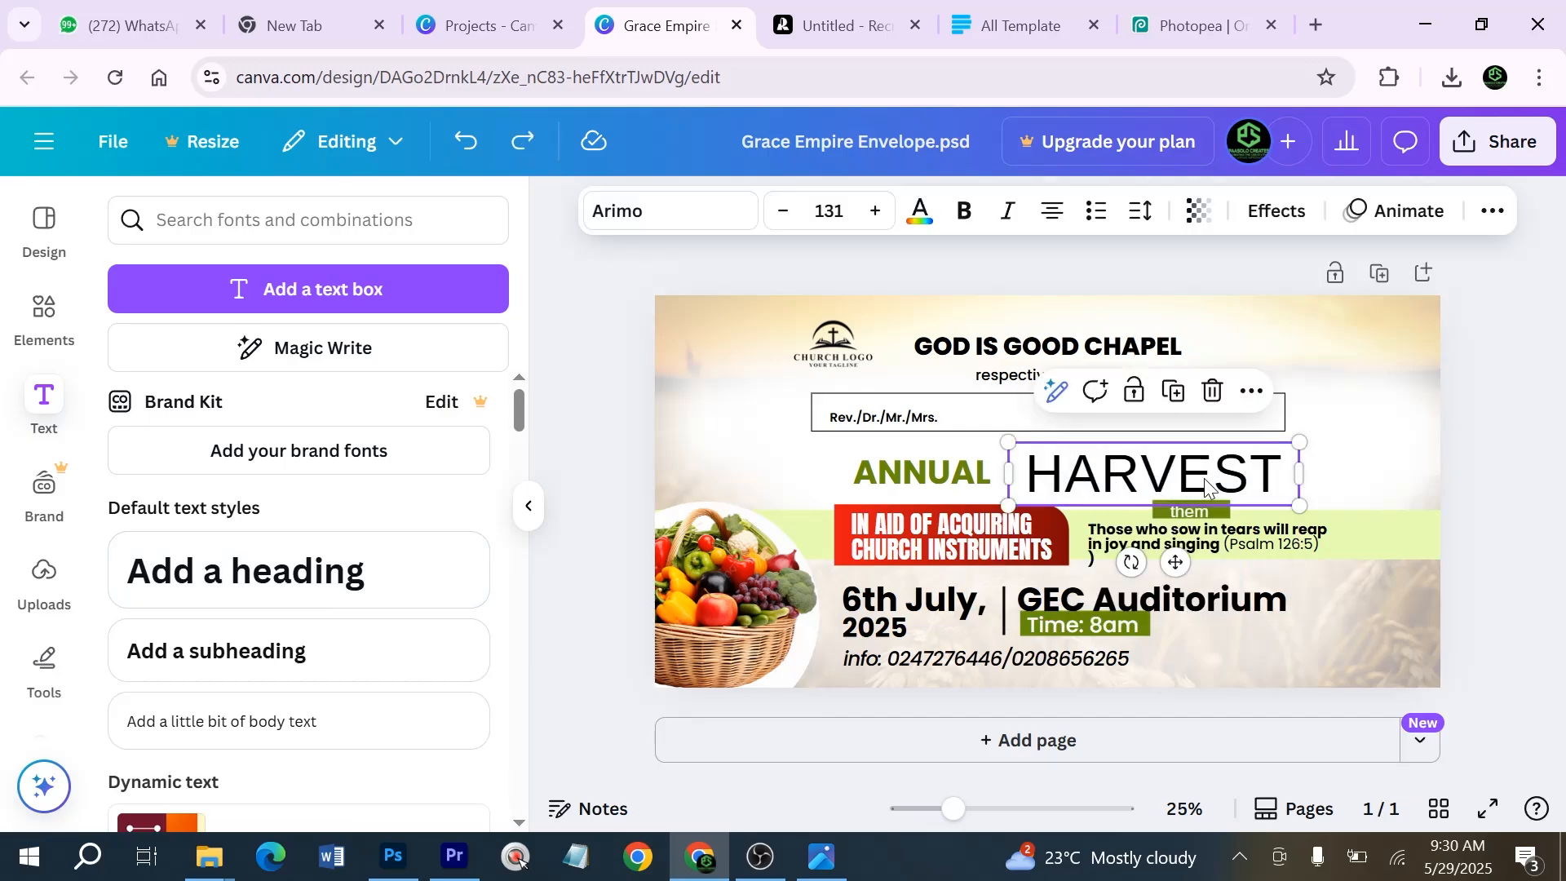
Change the HARVEST text's font to Anton and move it closer to the word ANNUAL
{"action": "left_click", "coordinate": [705, 214]}
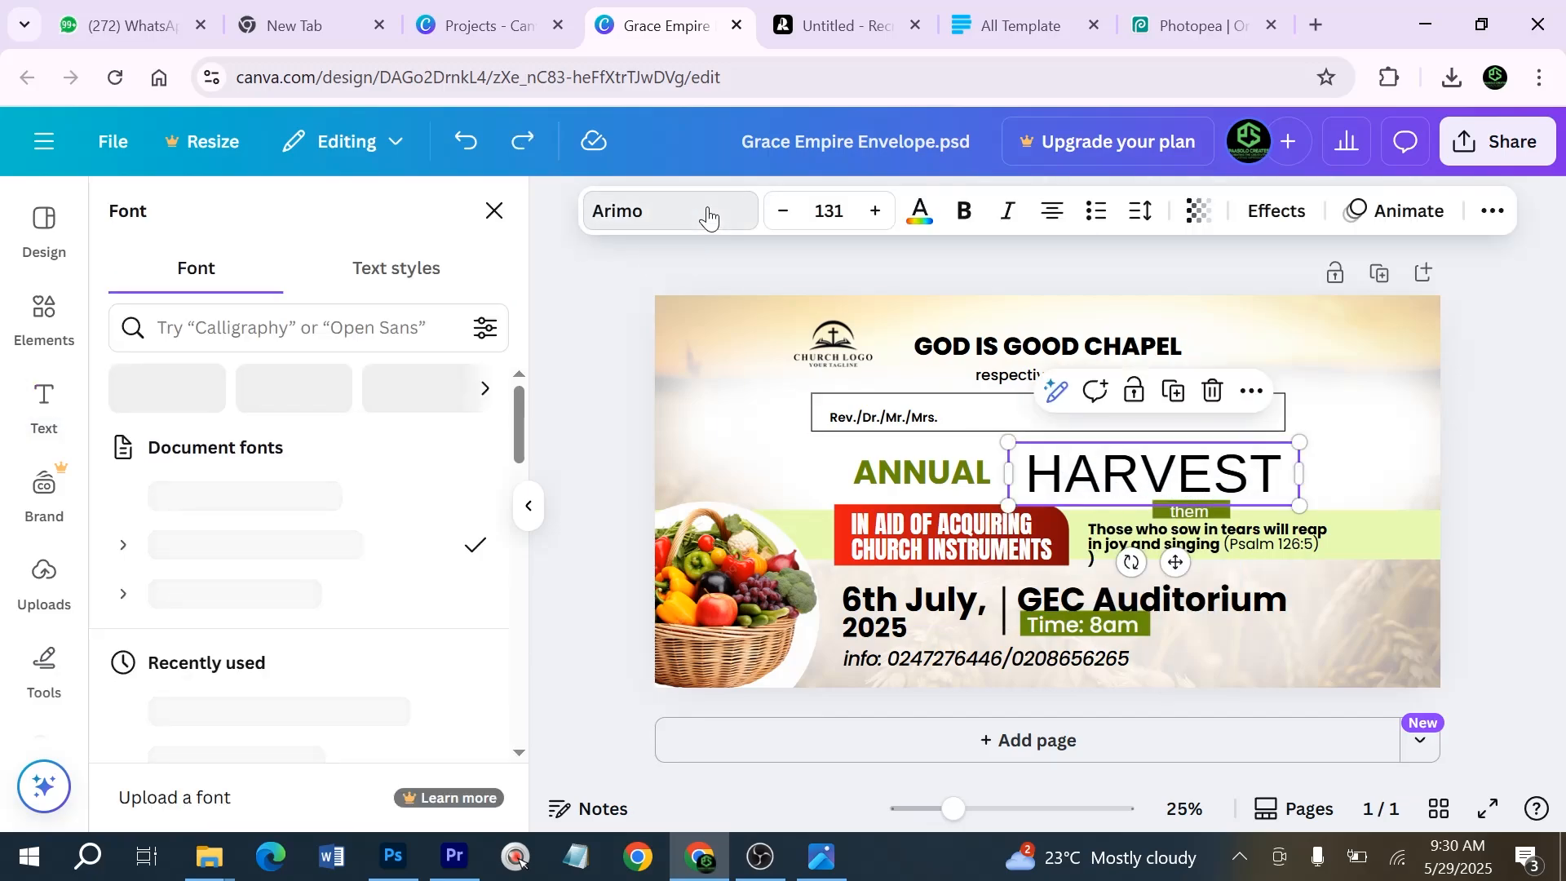
{"action": "left_click", "coordinate": [192, 497]}
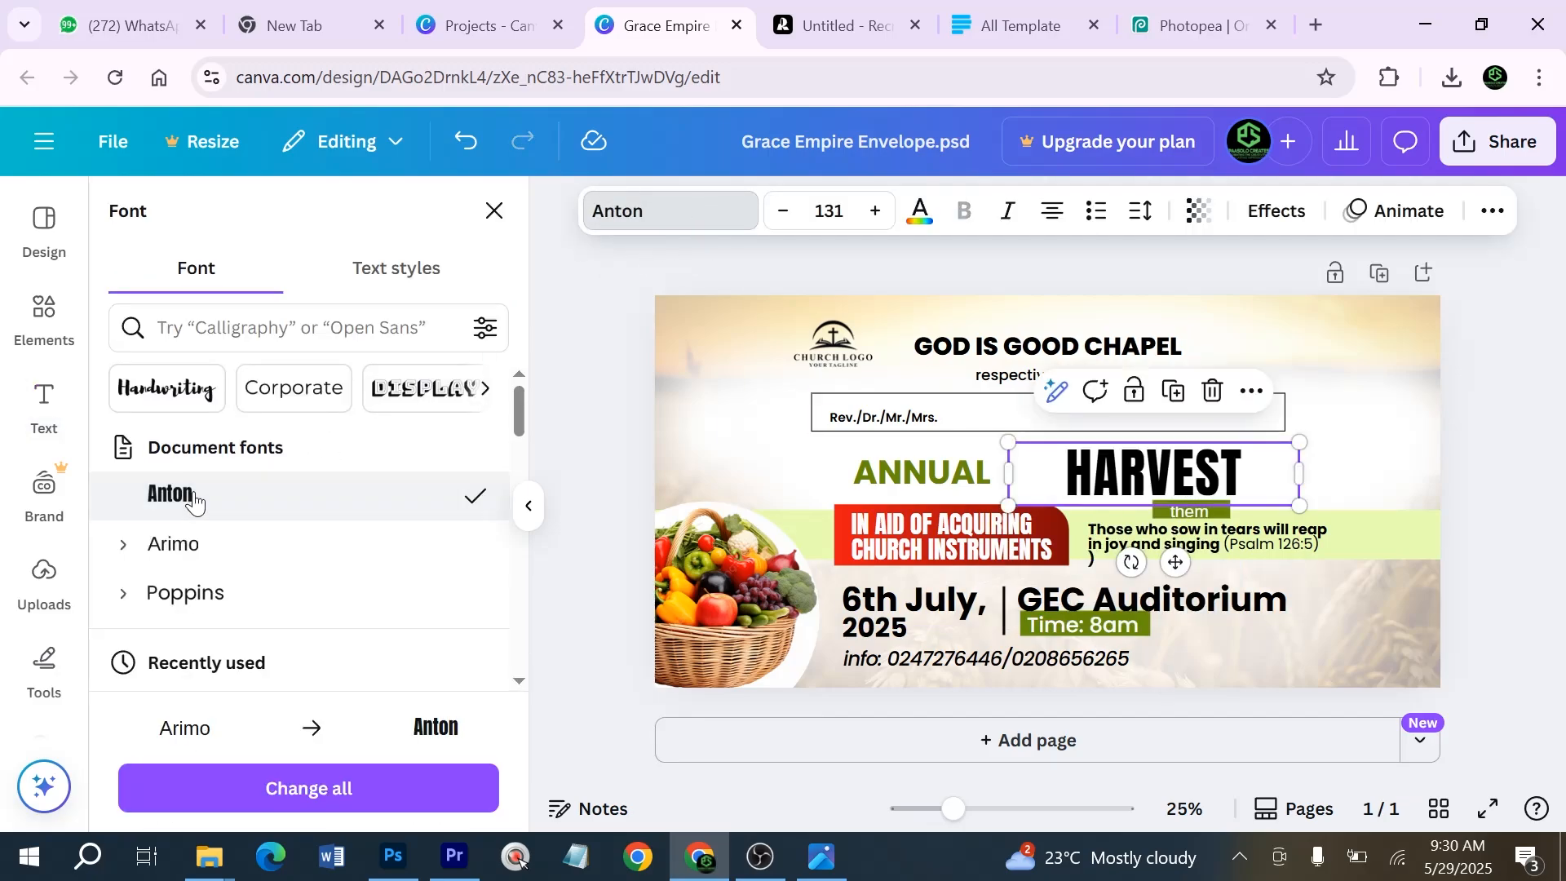
{"action": "left_click_drag", "start_coordinate": [1102, 478], "coordinate": [1047, 464]}
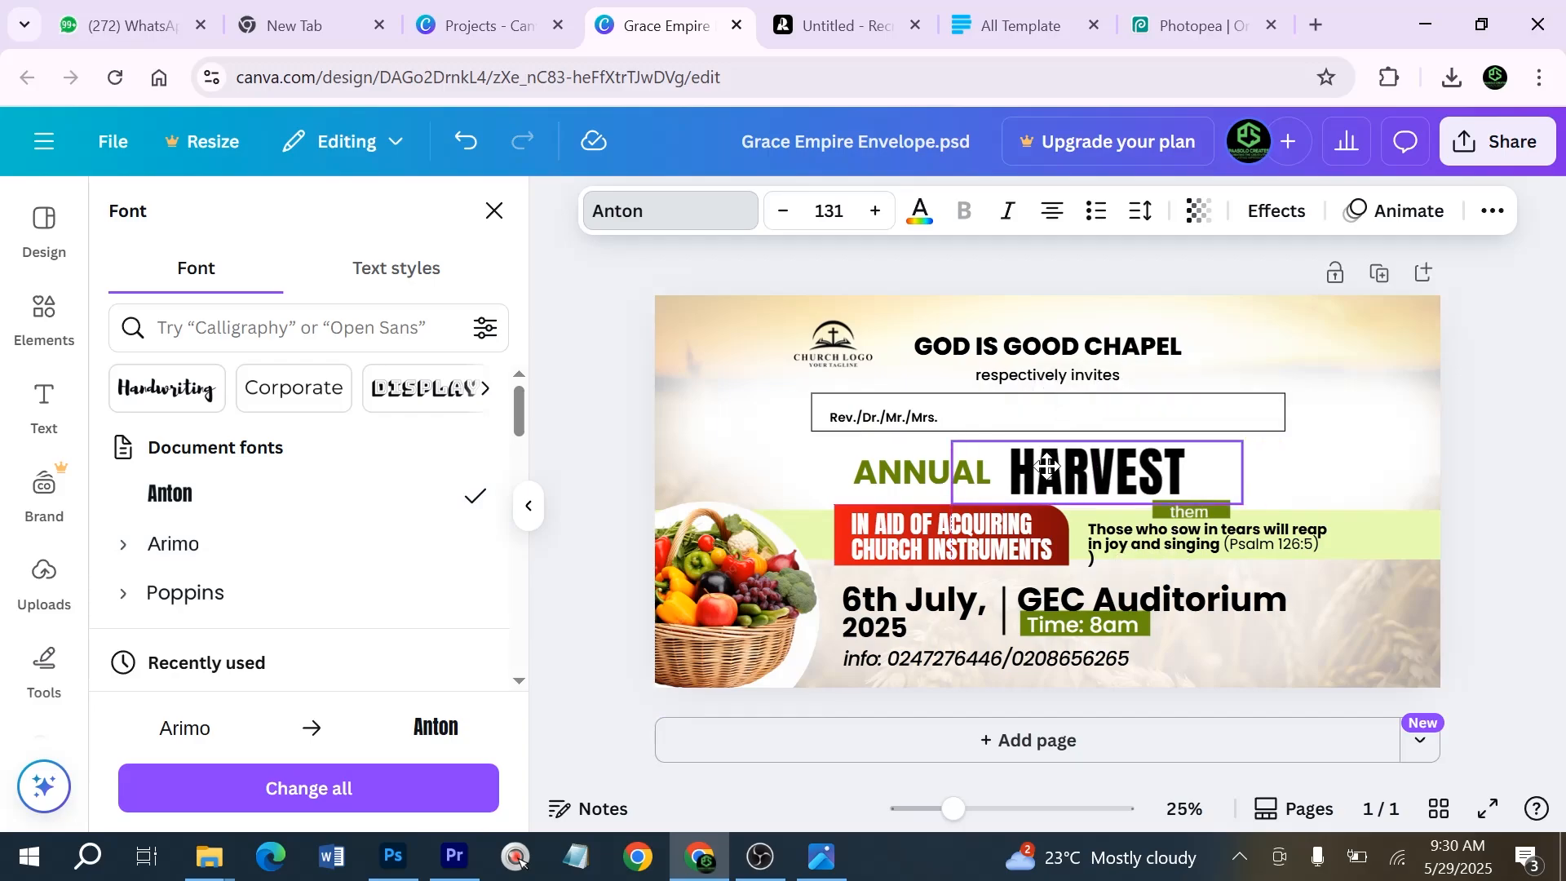
{"action": "left_click", "coordinate": [1322, 459]}
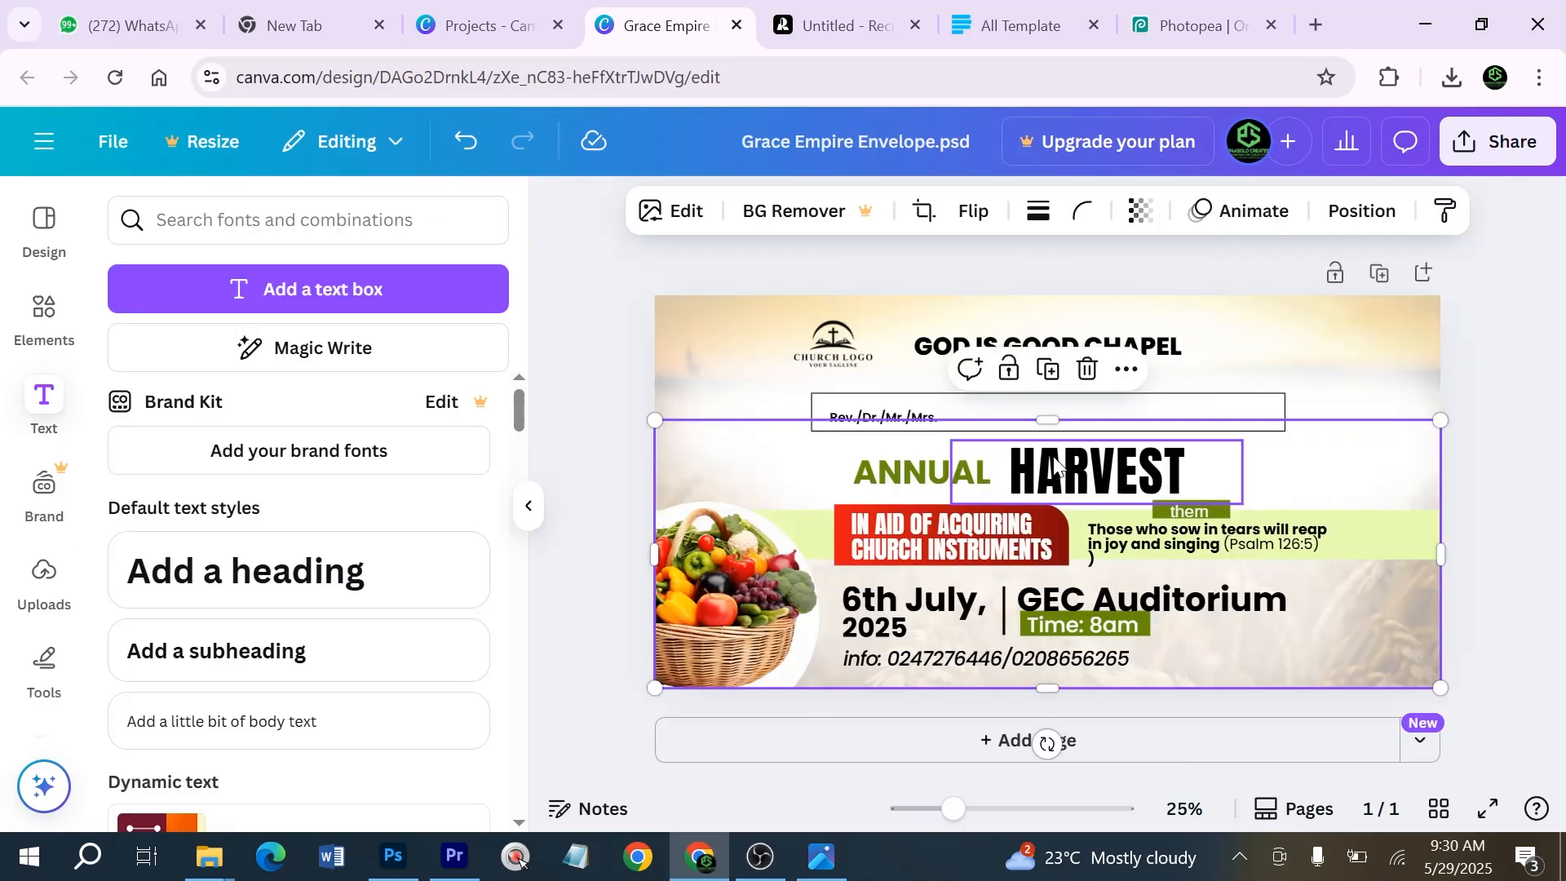
Enlarge the HARVEST text slightly beside ANNUAL
{"action": "left_click", "coordinate": [1134, 465]}
{"action": "left_click_drag", "start_coordinate": [1241, 440], "coordinate": [1254, 439]}
{"action": "left_click", "coordinate": [1283, 446]}
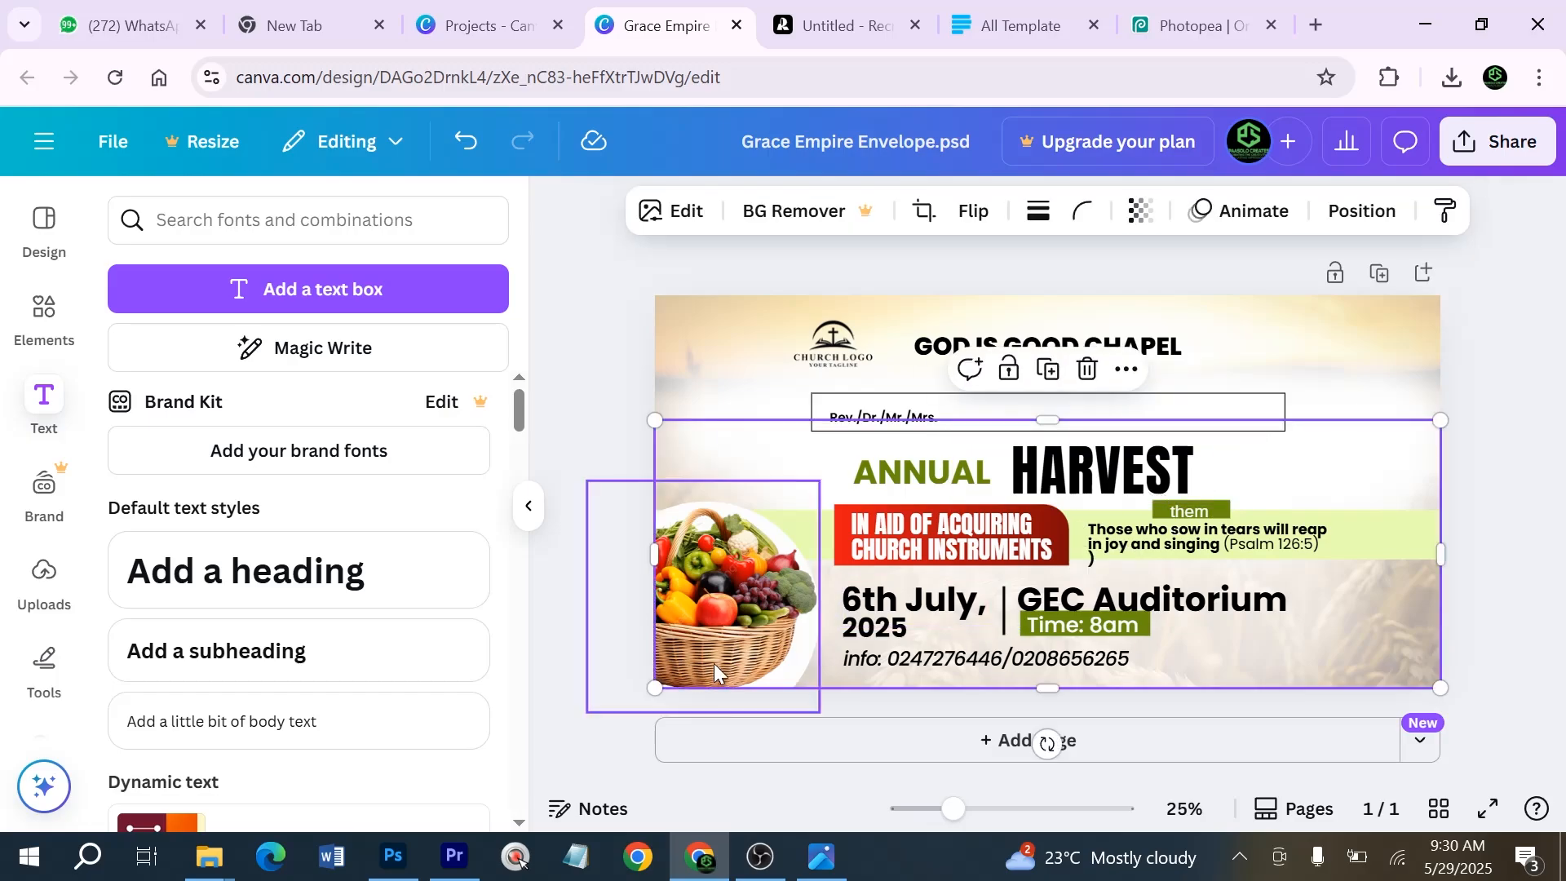
{"action": "left_click", "coordinate": [1198, 606]}
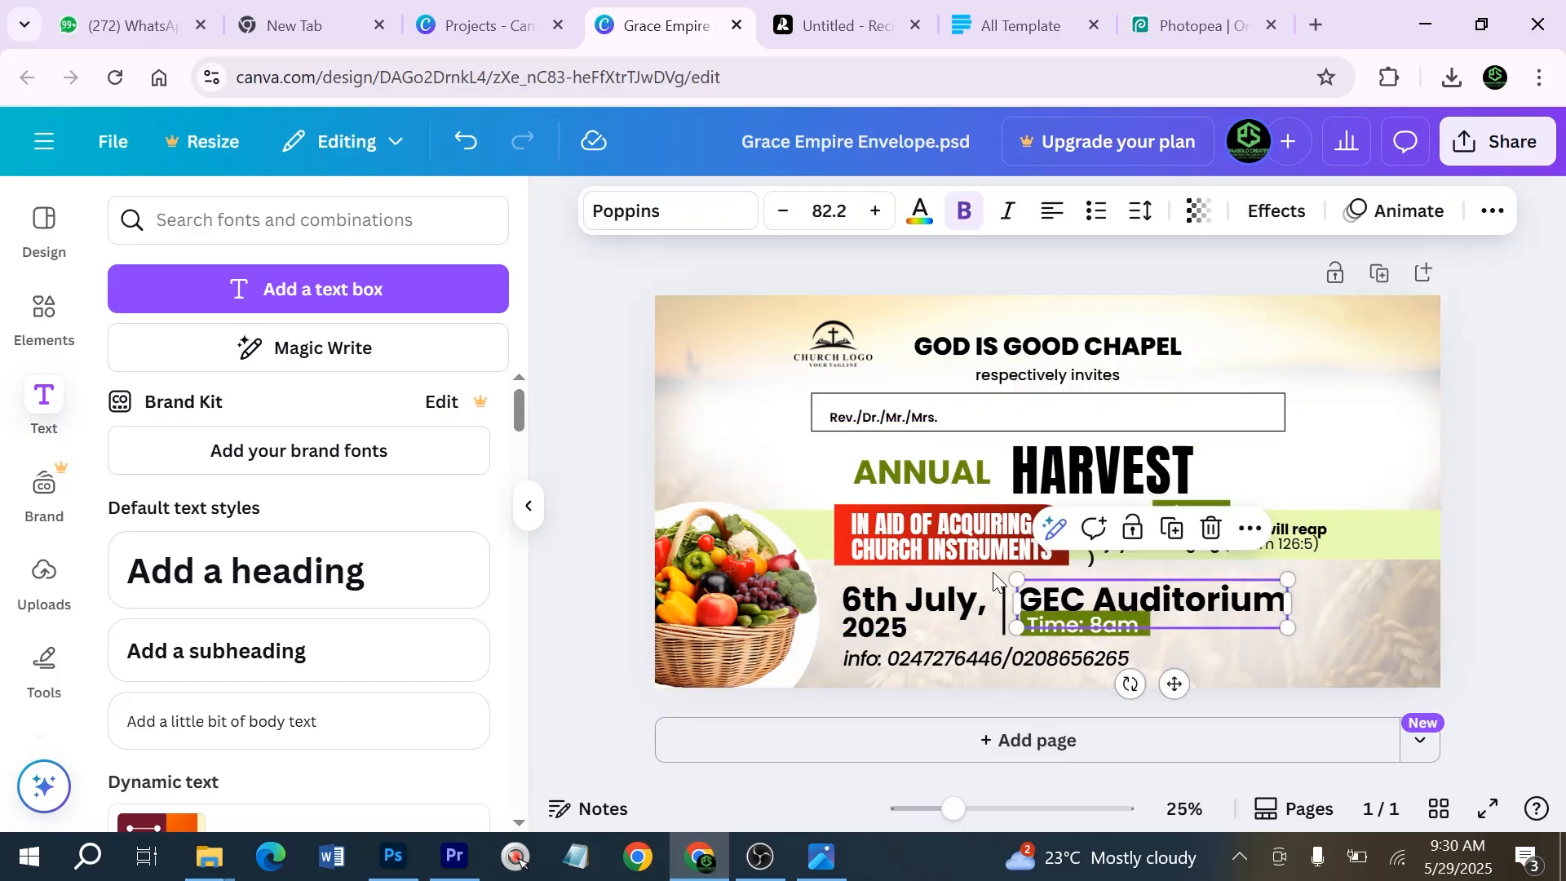
{"action": "left_click", "coordinate": [930, 546]}
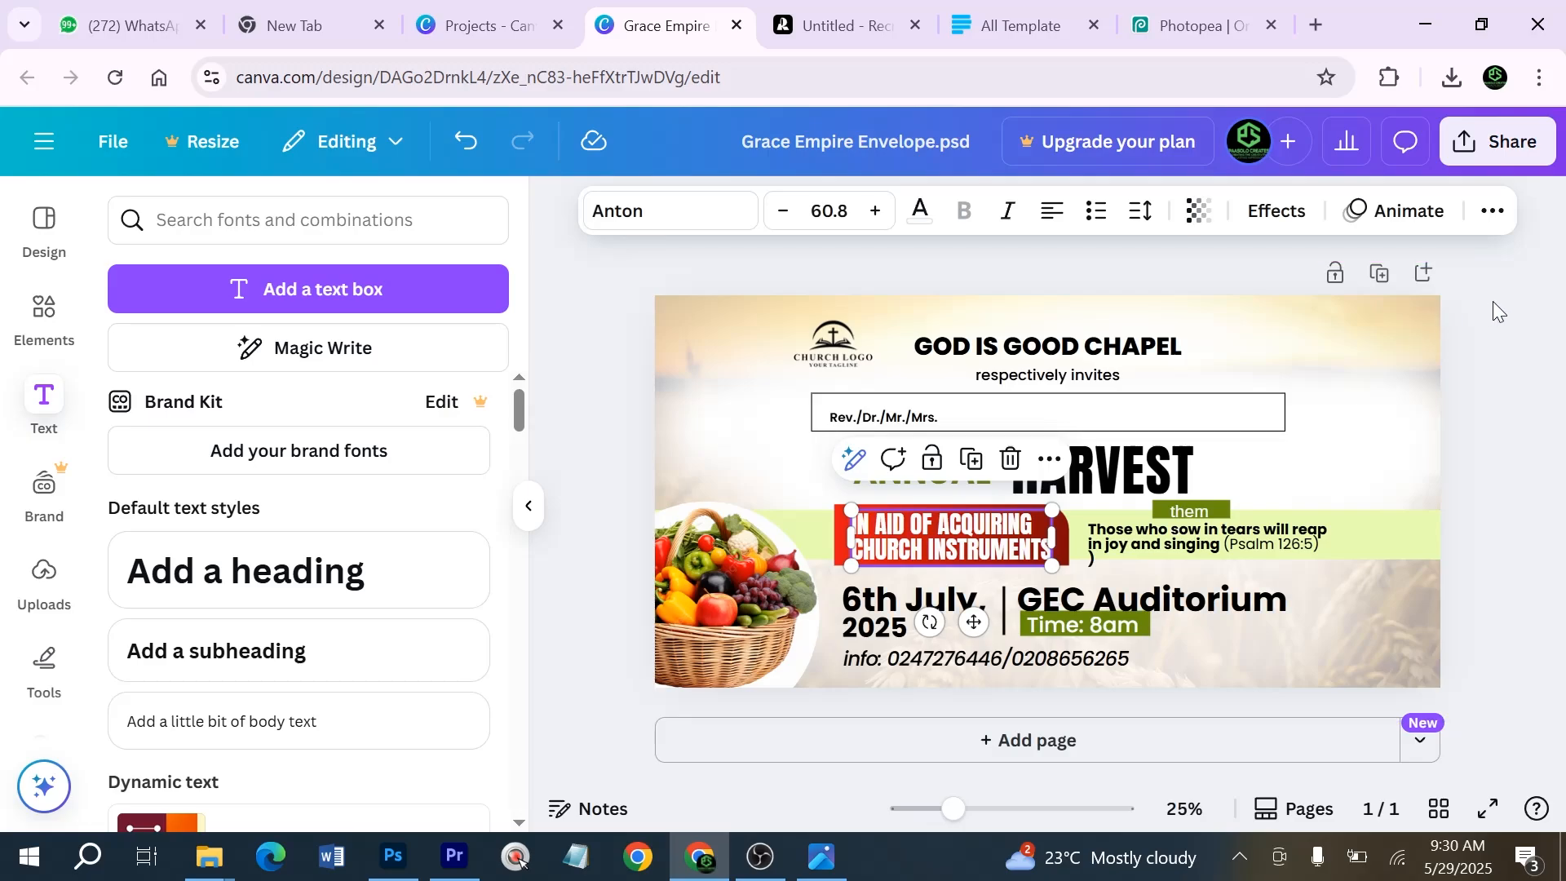
{"action": "left_click", "coordinate": [1517, 342]}
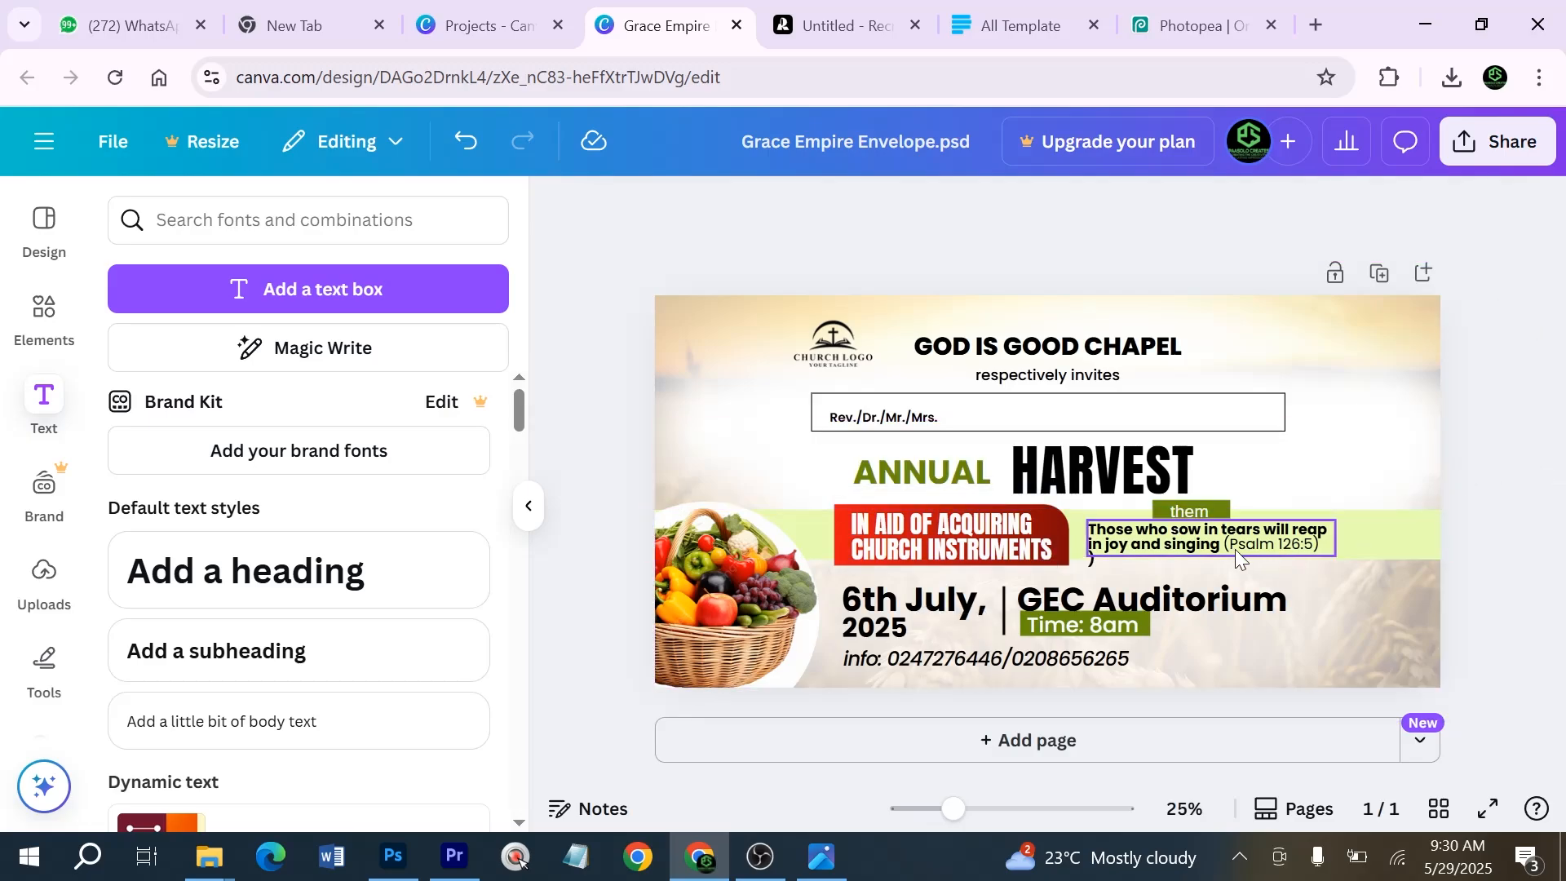
Widen the Psalm 126:5 verse text box slightly and enlarge the verse text a little
{"action": "left_click", "coordinate": [1122, 540]}
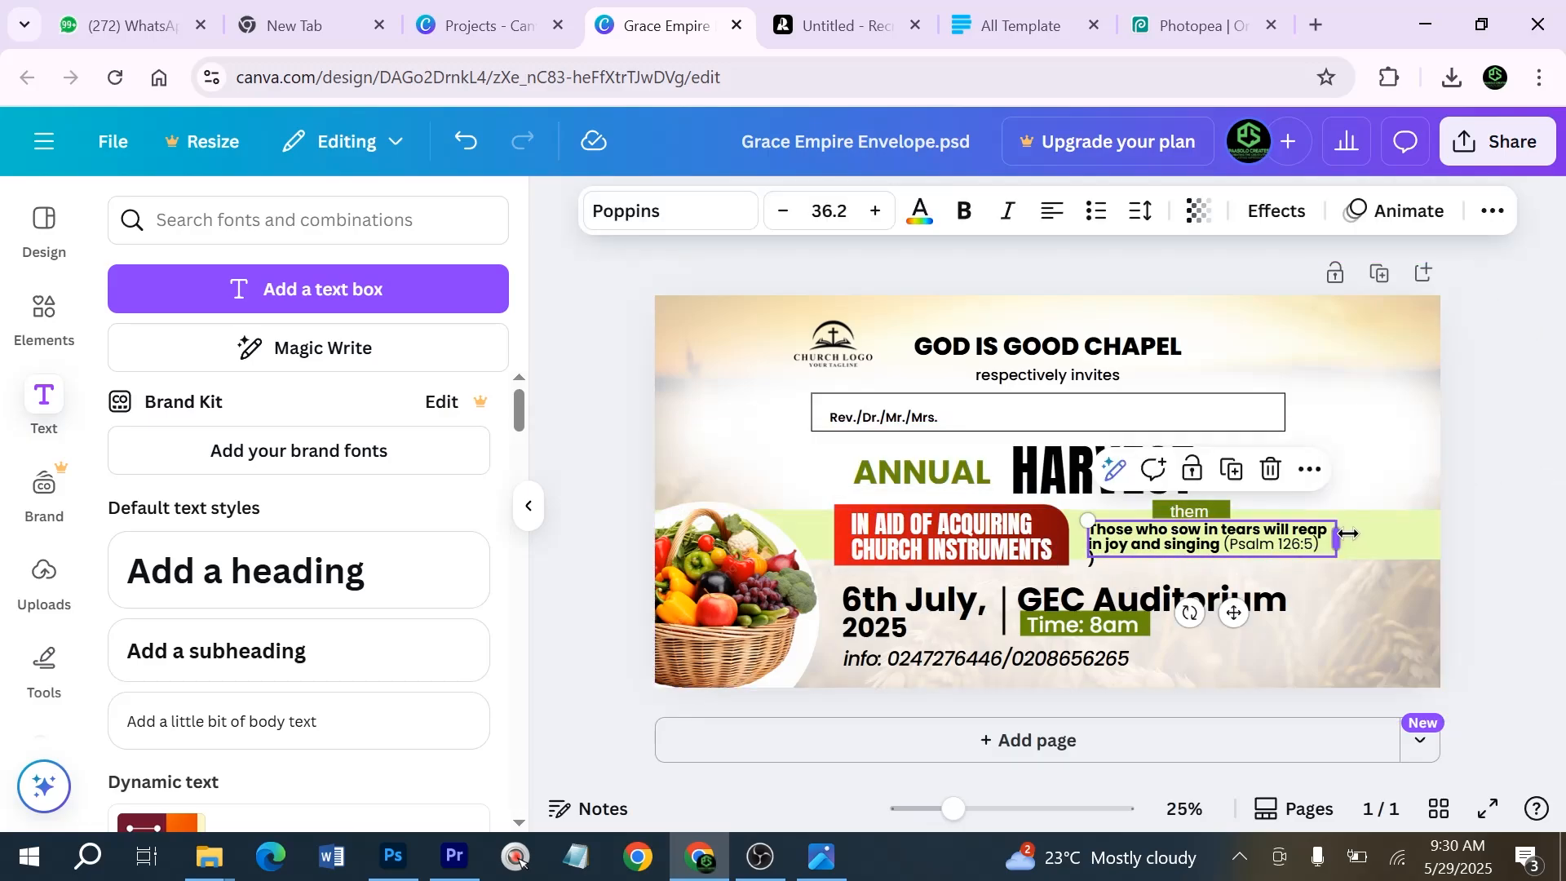
{"action": "left_click_drag", "start_coordinate": [1361, 535], "coordinate": [1373, 538]}
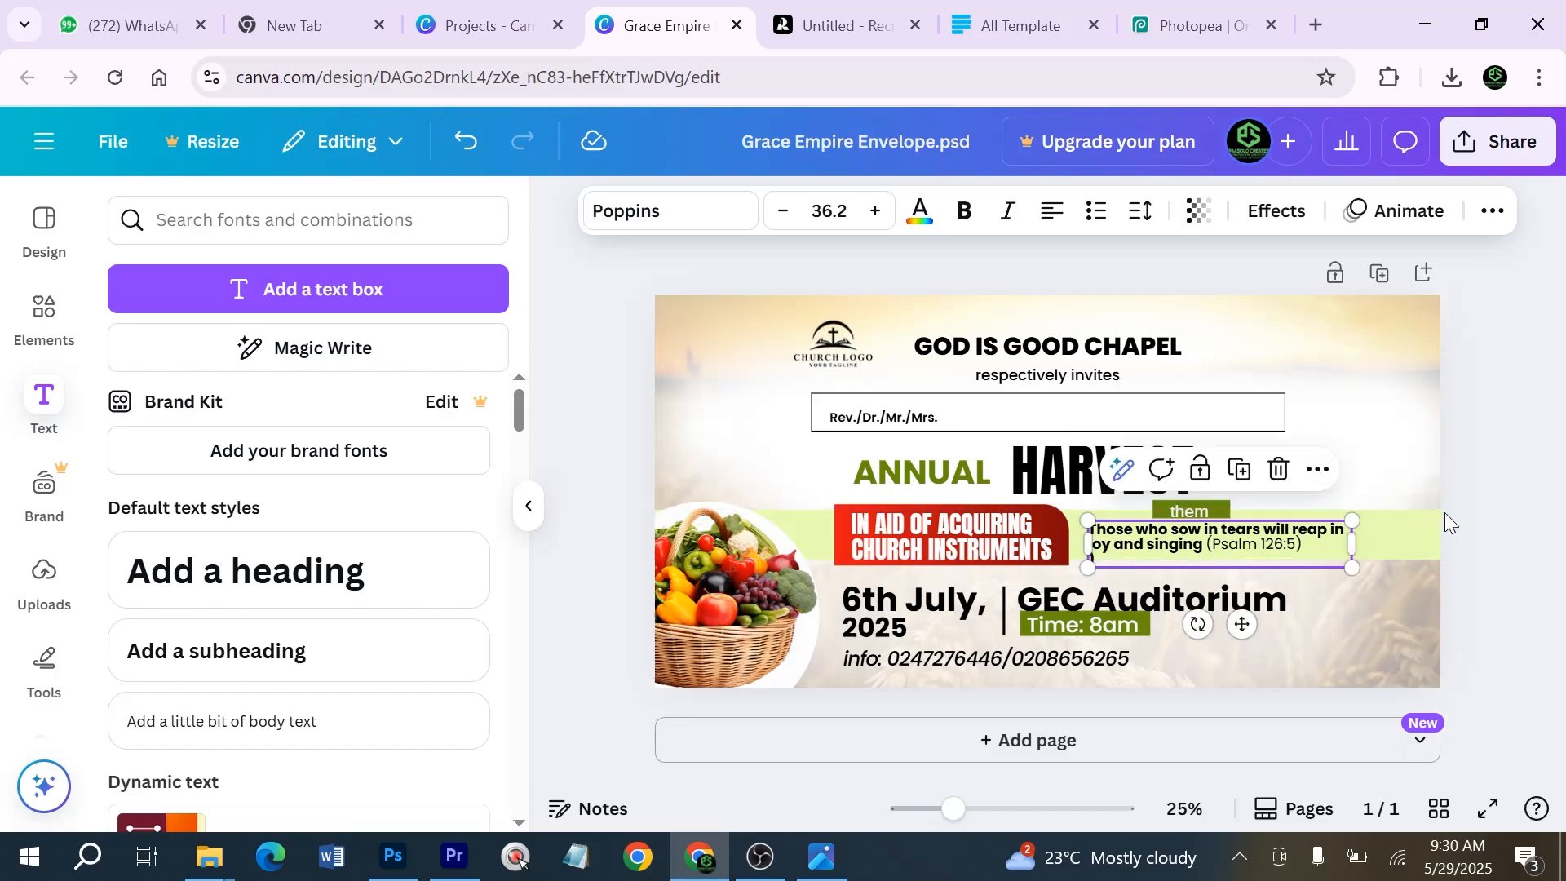
{"action": "left_click", "coordinate": [1470, 497]}
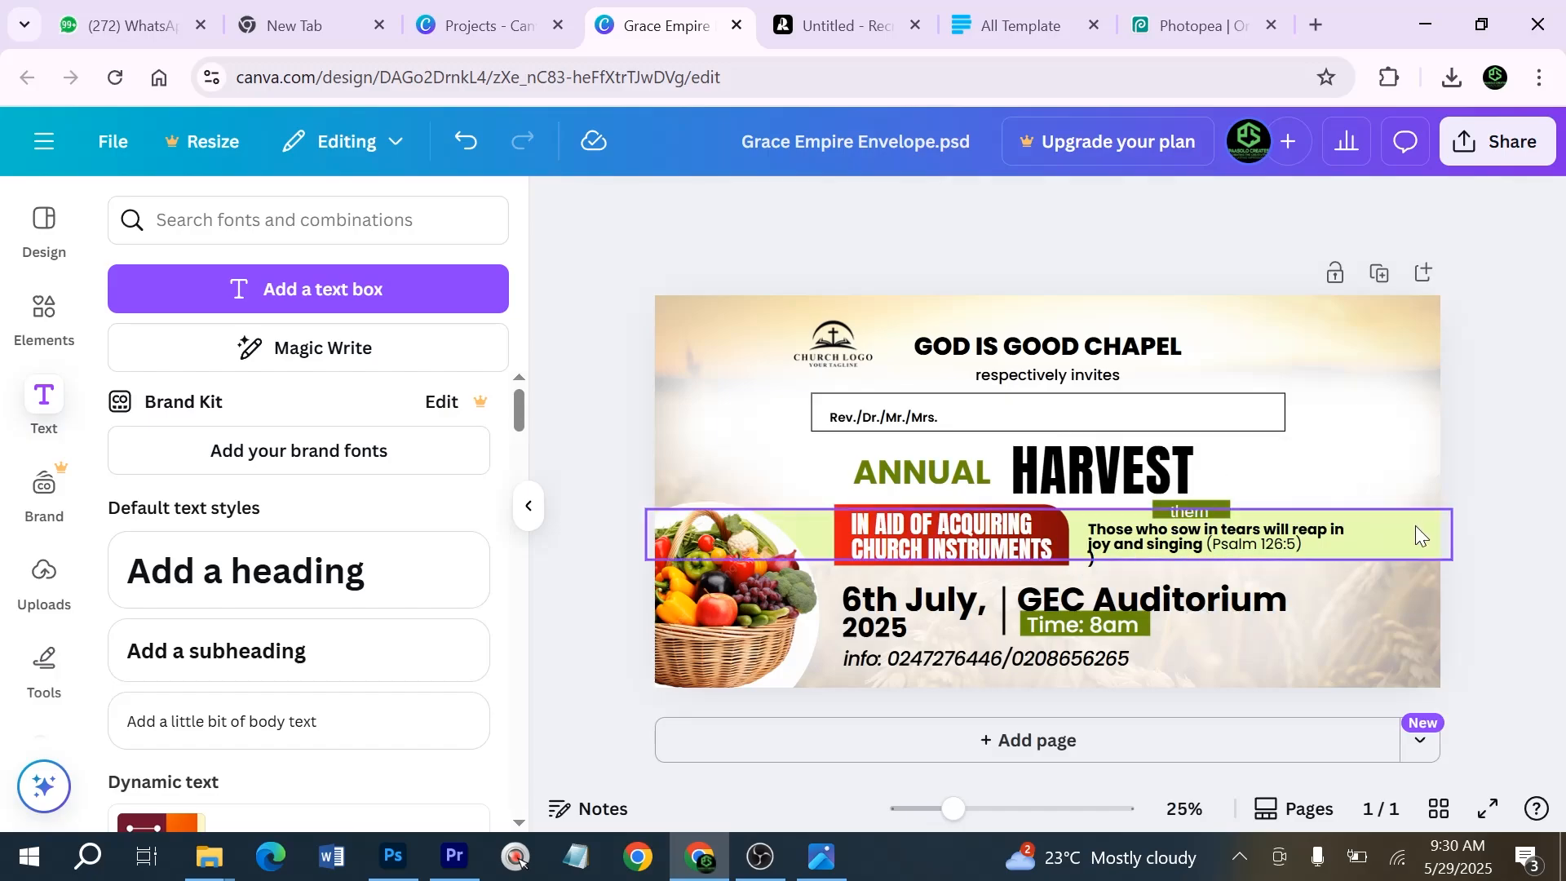
{"action": "left_click", "coordinate": [1094, 560]}
{"action": "left_click_drag", "start_coordinate": [1085, 568], "coordinate": [1083, 569]}
{"action": "left_click", "coordinate": [1442, 444]}
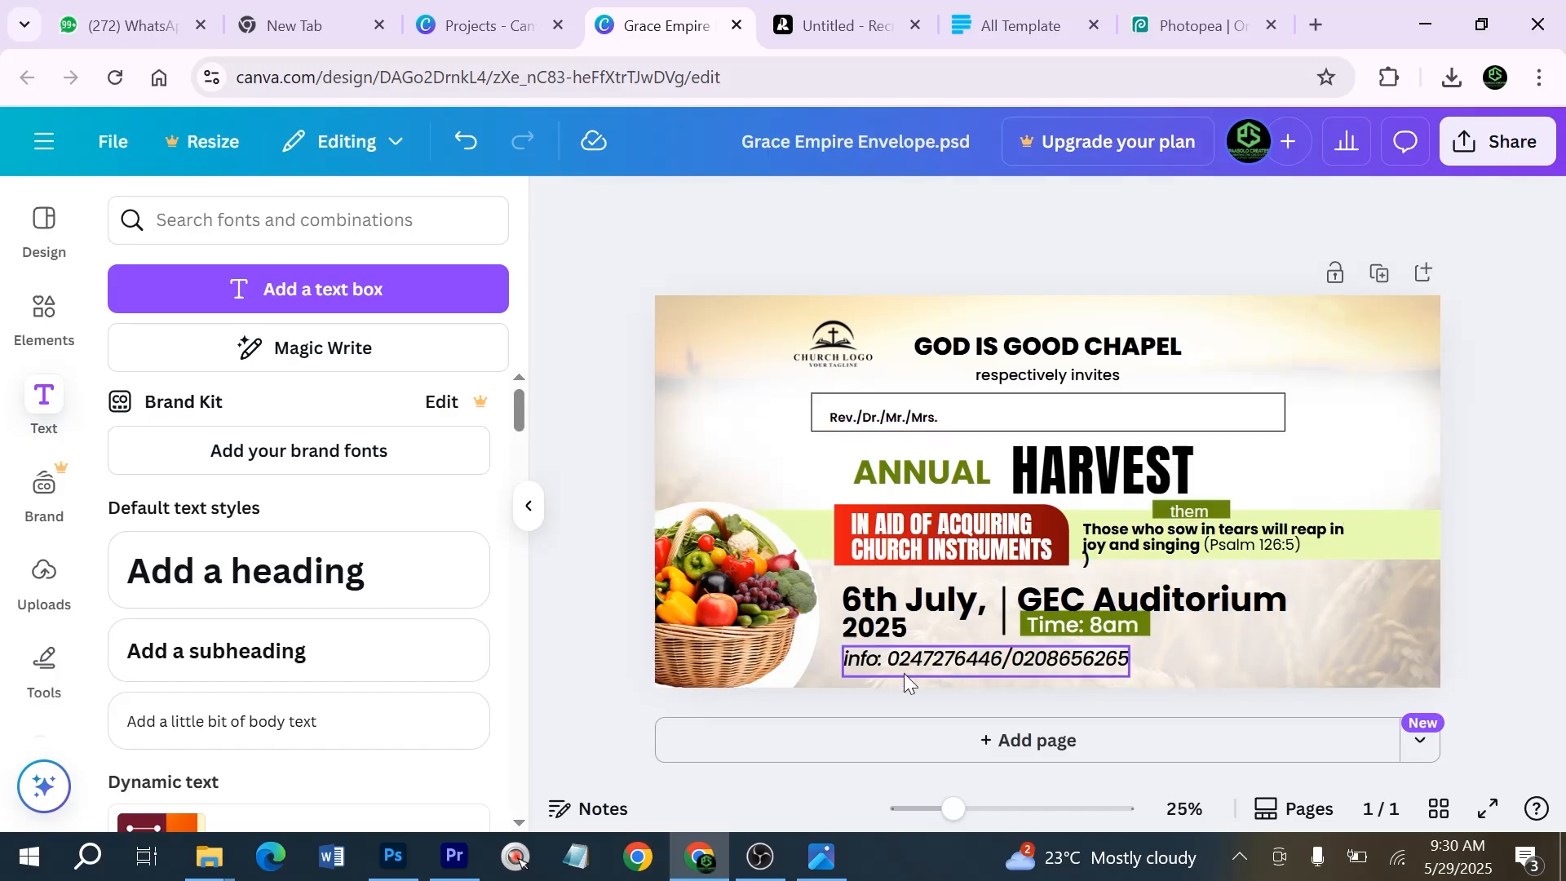
Change the day in the event date to 10th and widen the text box so the date fits on one line
{"action": "left_click", "coordinate": [871, 615]}
{"action": "left_click", "coordinate": [863, 610]}
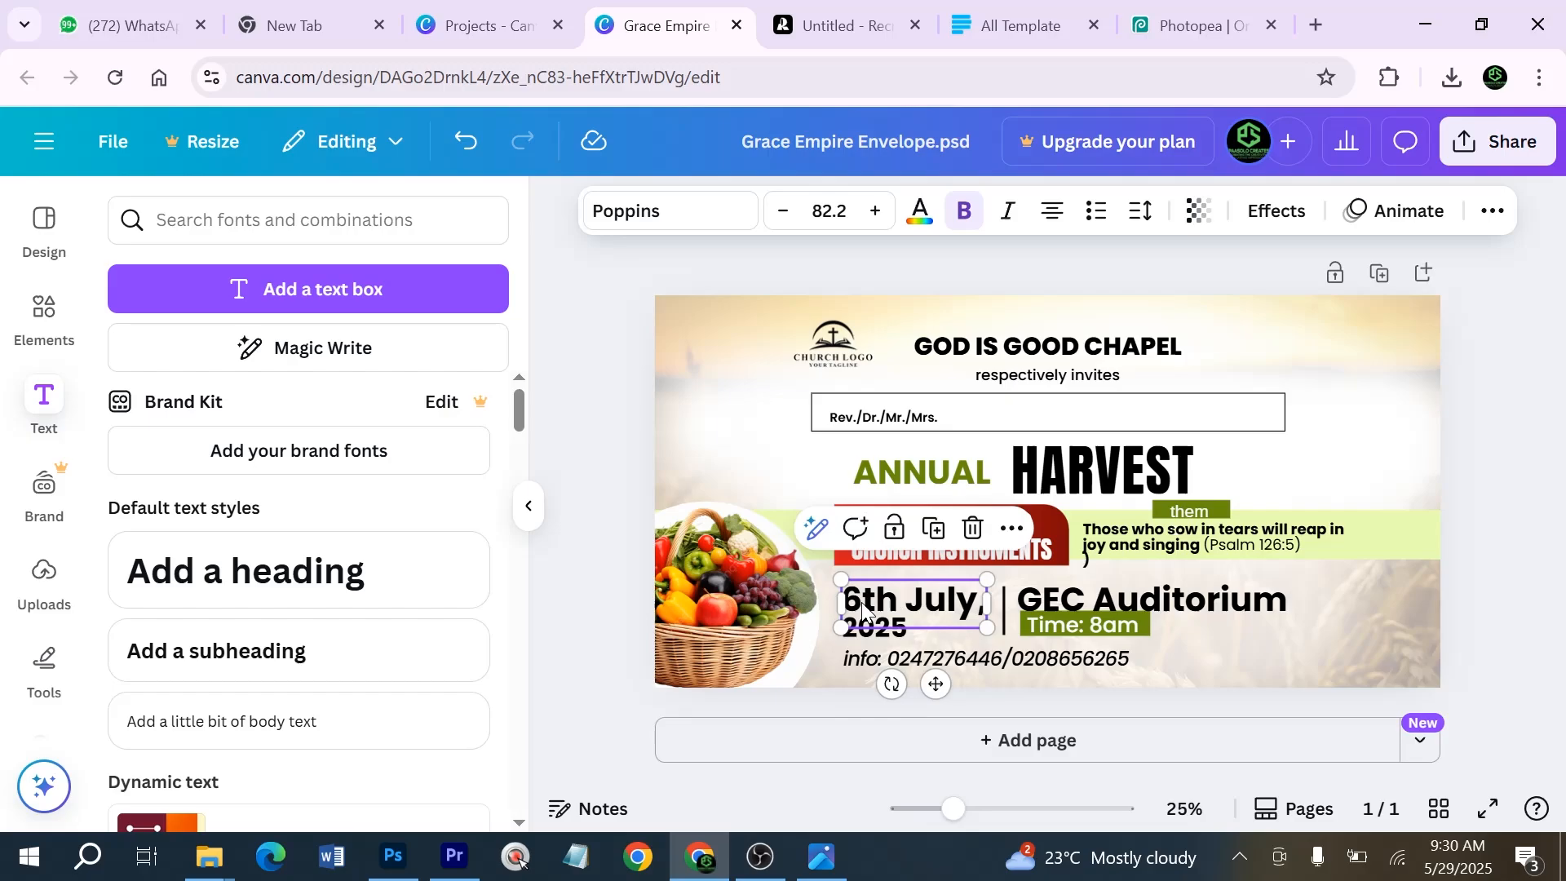
{"action": "left_click", "coordinate": [863, 610]}
{"action": "left_click_drag", "start_coordinate": [863, 610], "coordinate": [832, 601]}
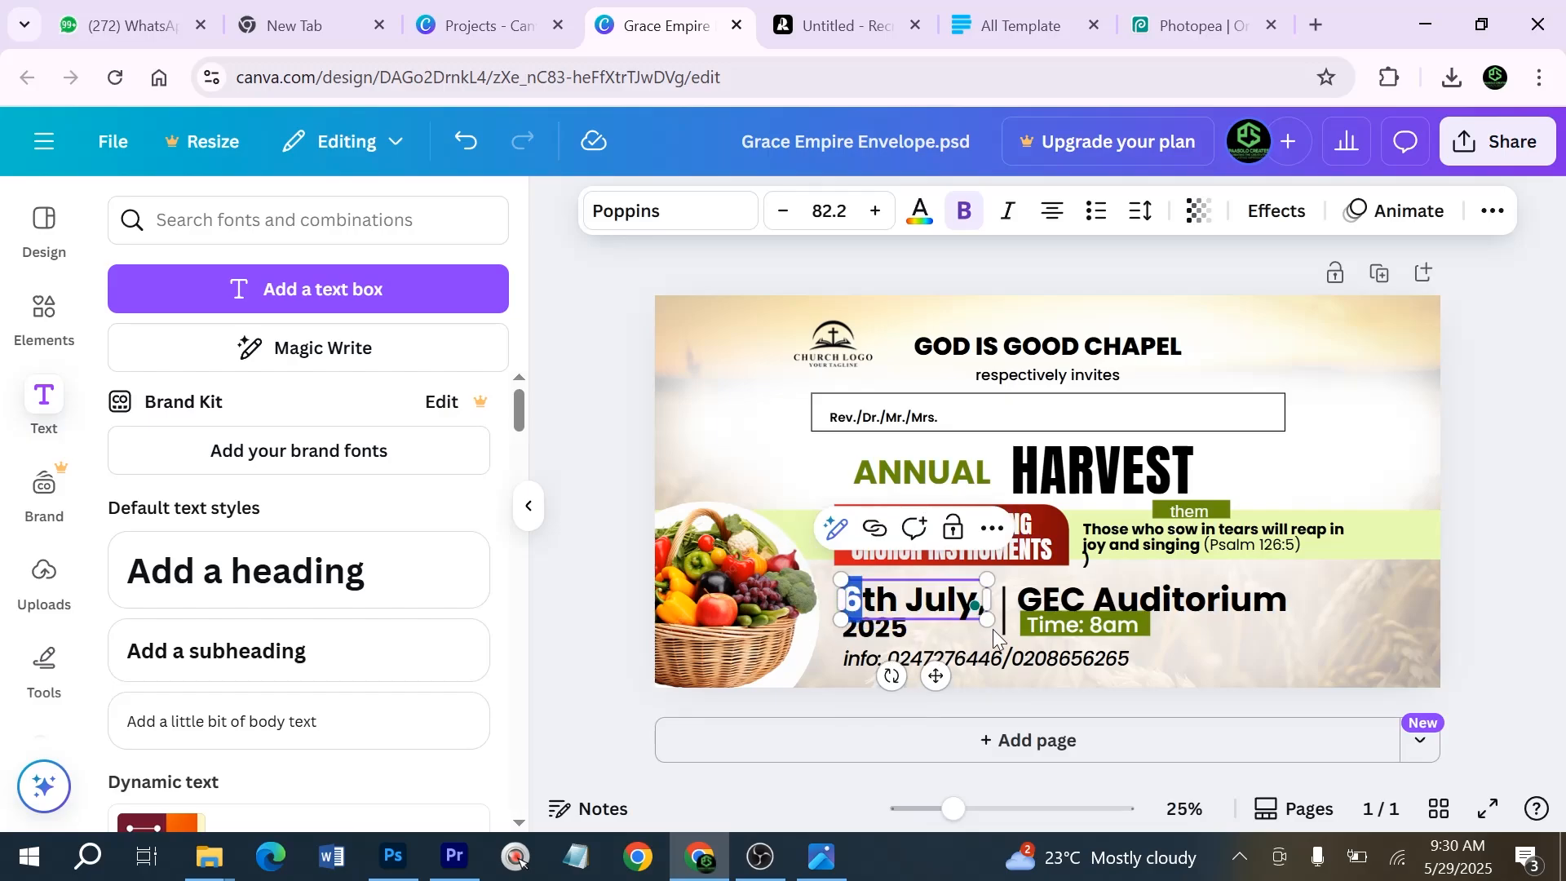
{"action": "type", "text": "10"}
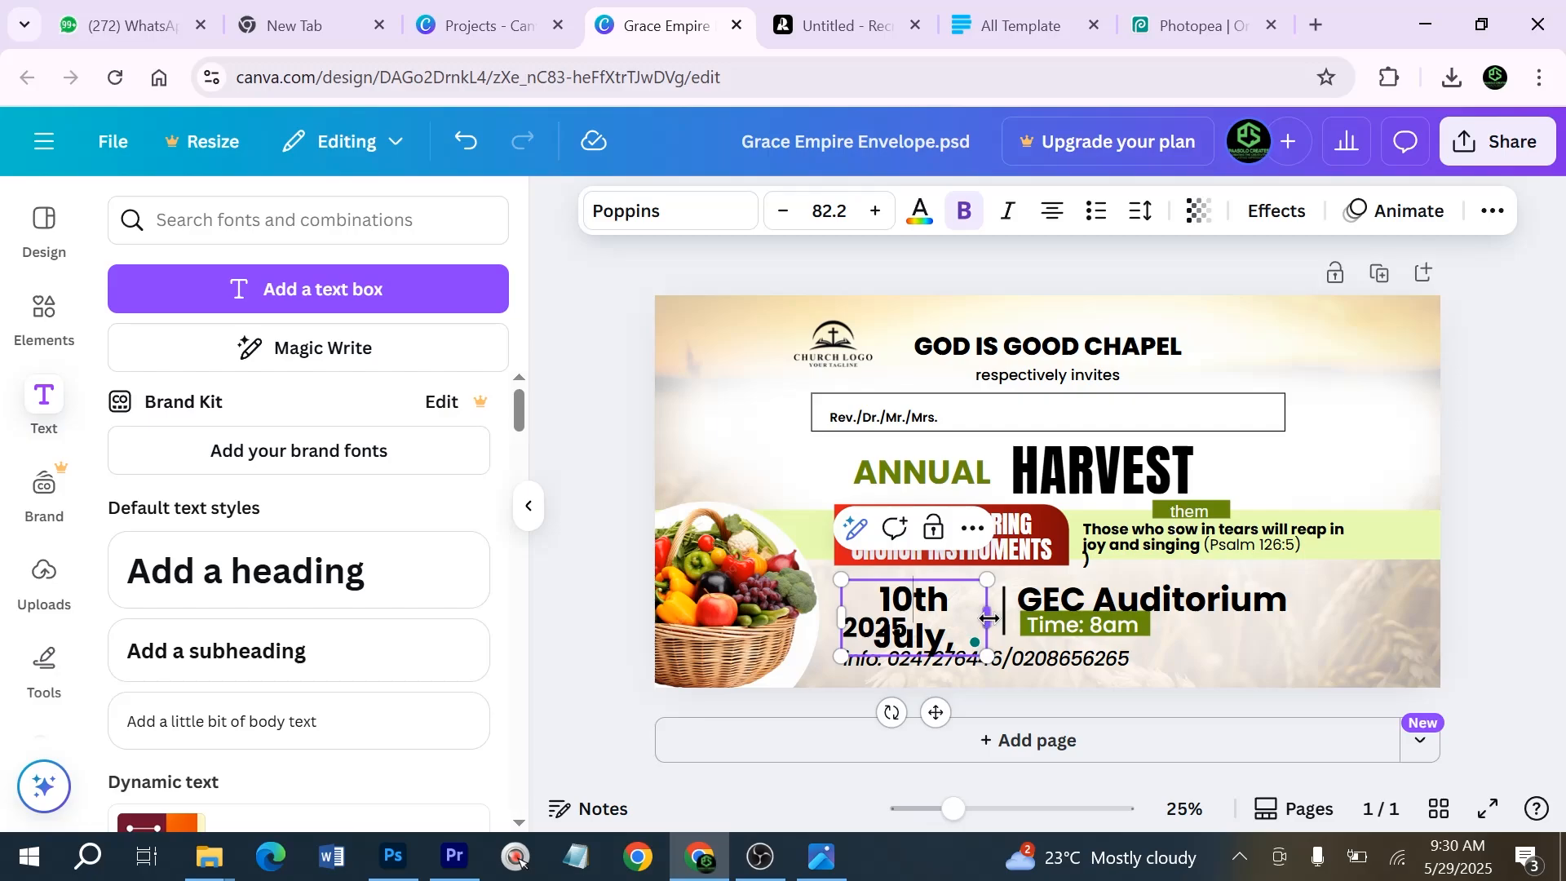
{"action": "mouse_move", "coordinate": [988, 618]}
{"action": "left_mouse_down"}
{"action": "mouse_move", "coordinate": [1020, 618]}
{"action": "mouse_move", "coordinate": [982, 604]}
{"action": "mouse_move", "coordinate": [1002, 608]}
{"action": "left_mouse_up"}
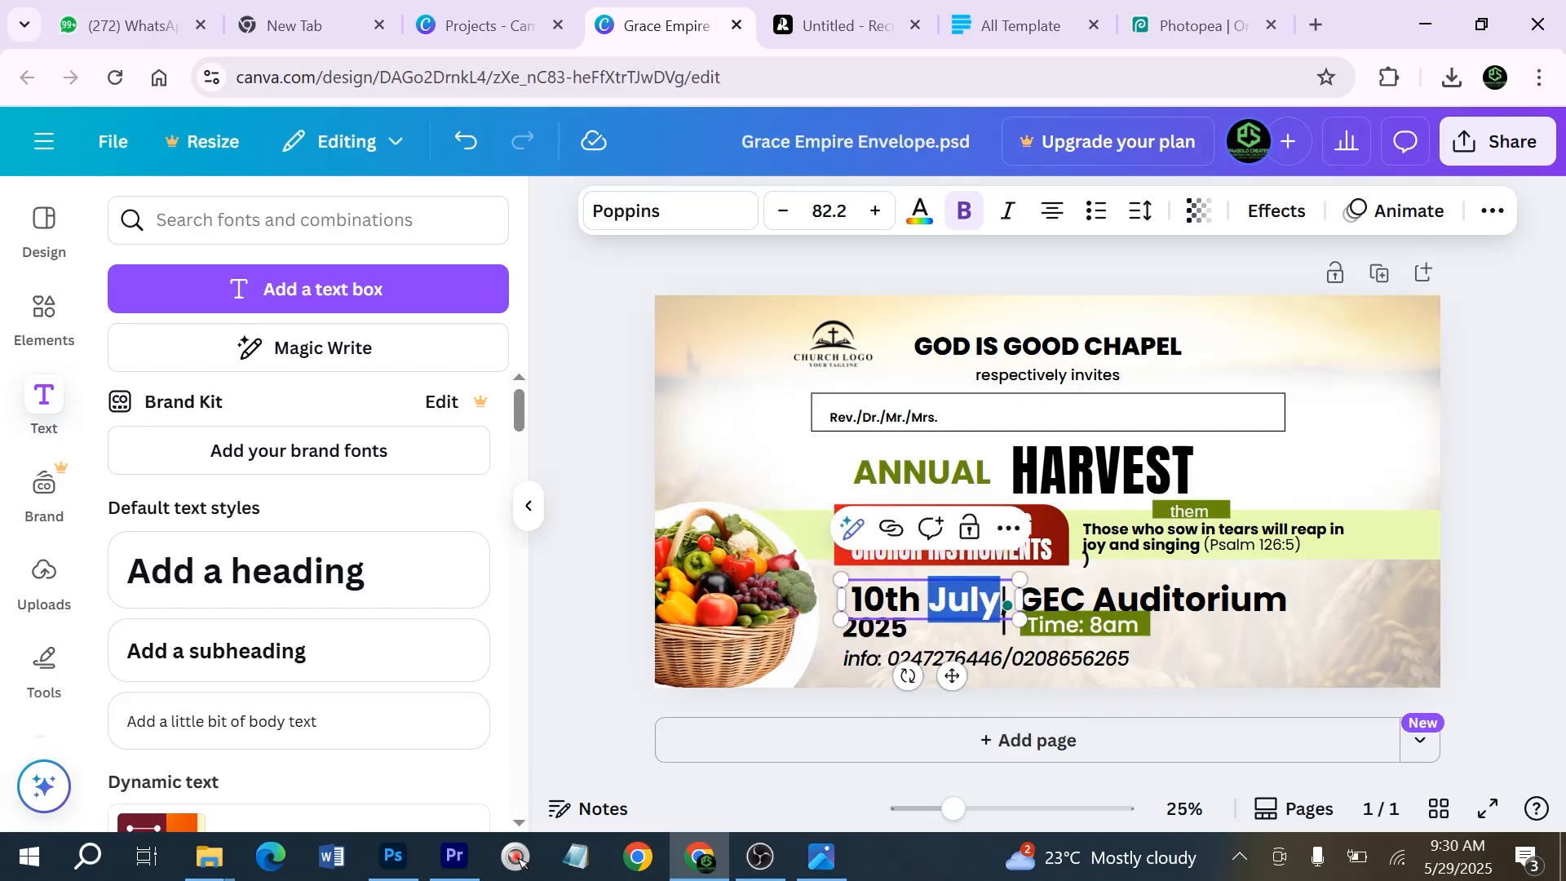
Replace the month in the event date so the text reads "10th Aug,"
{"action": "type", "text": "aUG"}
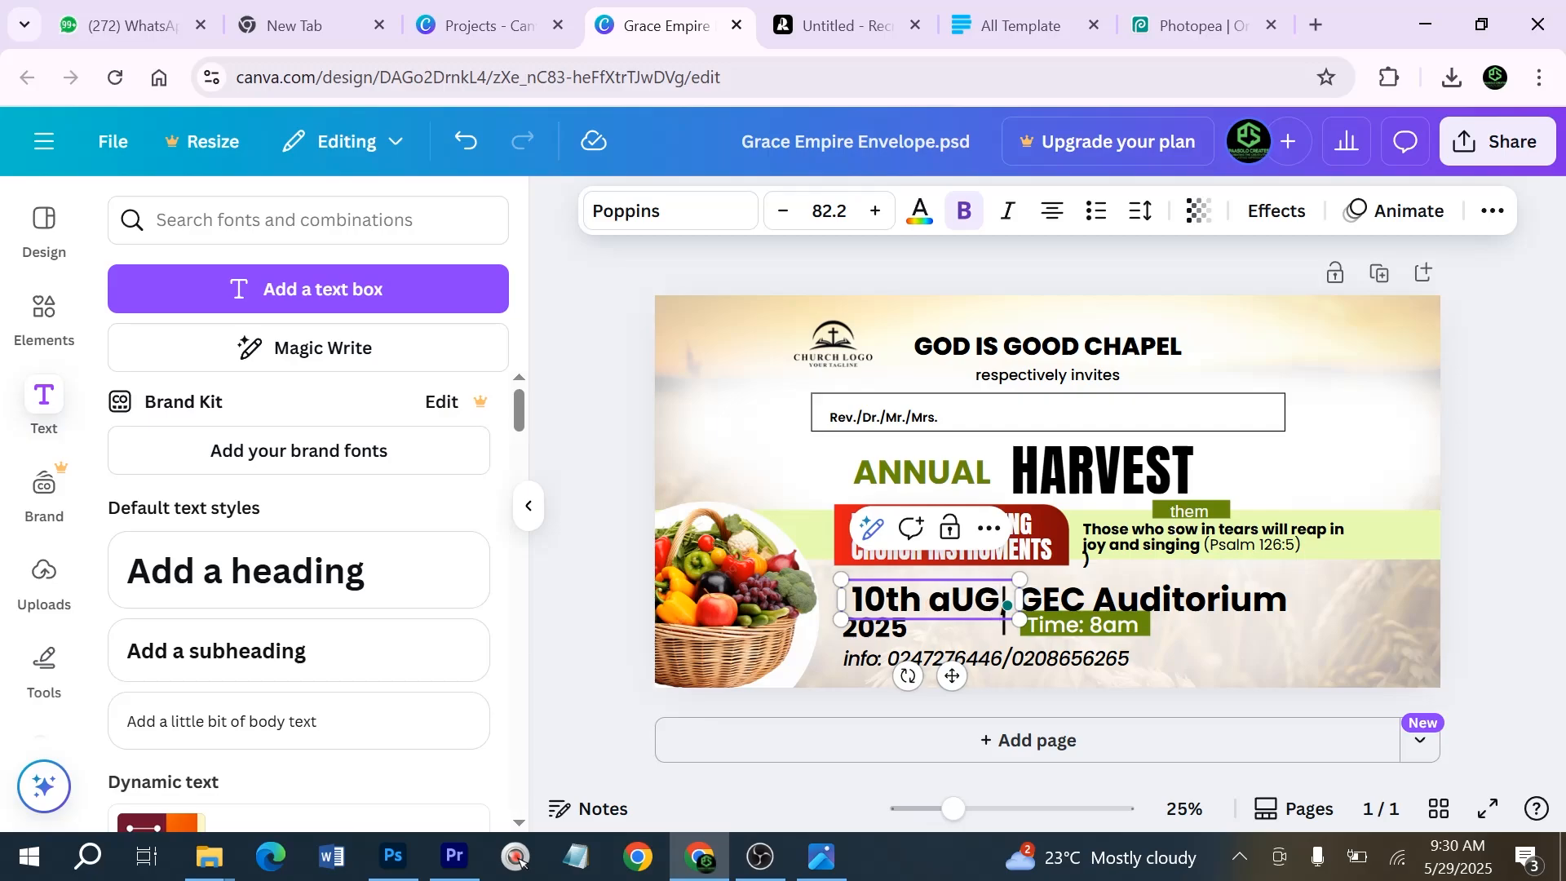
{"action": "key", "text": "BackSpace"}
{"action": "key", "text": "BackSpace"}
{"action": "type", "text": ","}
{"action": "key", "text": "Left"}
{"action": "key", "text": "BackSpace"}
{"action": "type", "text": "Aug"}
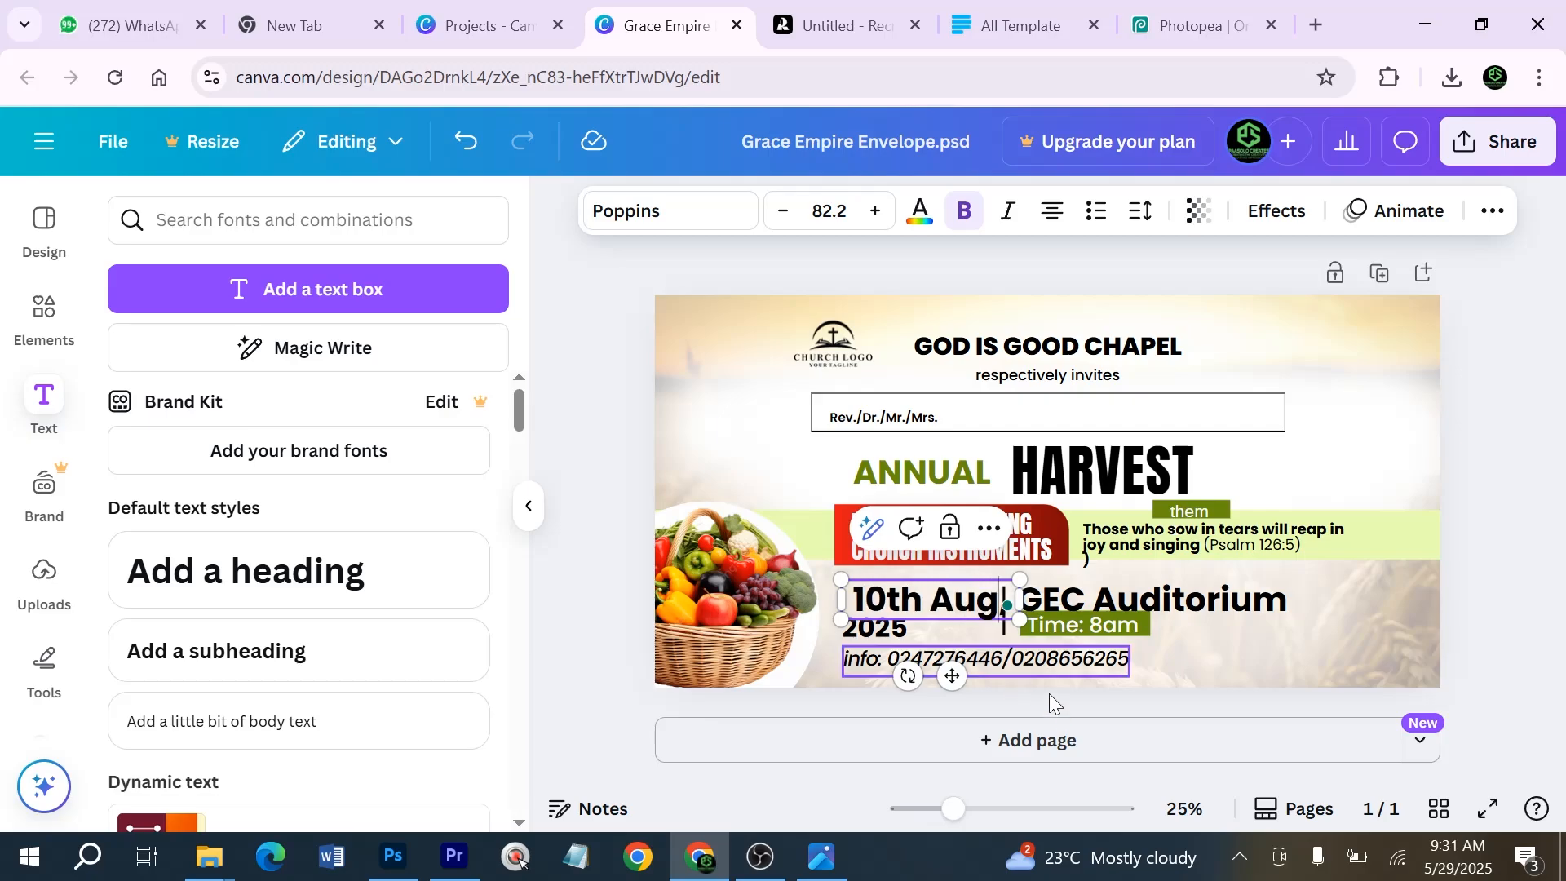
{"action": "left_click", "coordinate": [1277, 678]}
{"action": "left_click", "coordinate": [1512, 406]}
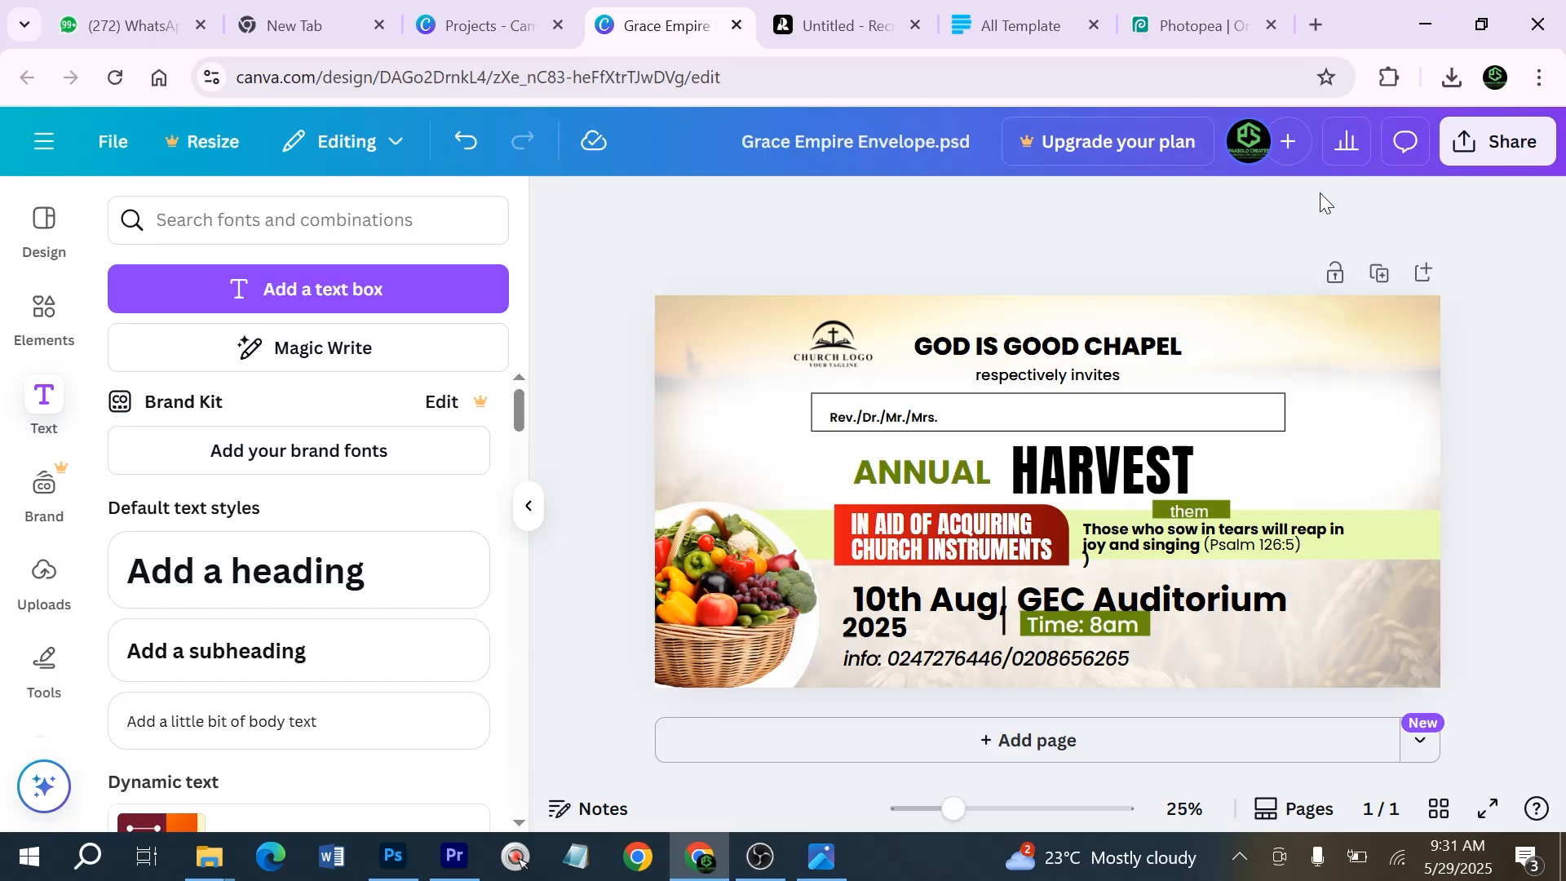
{"action": "left_click", "coordinate": [1503, 149]}
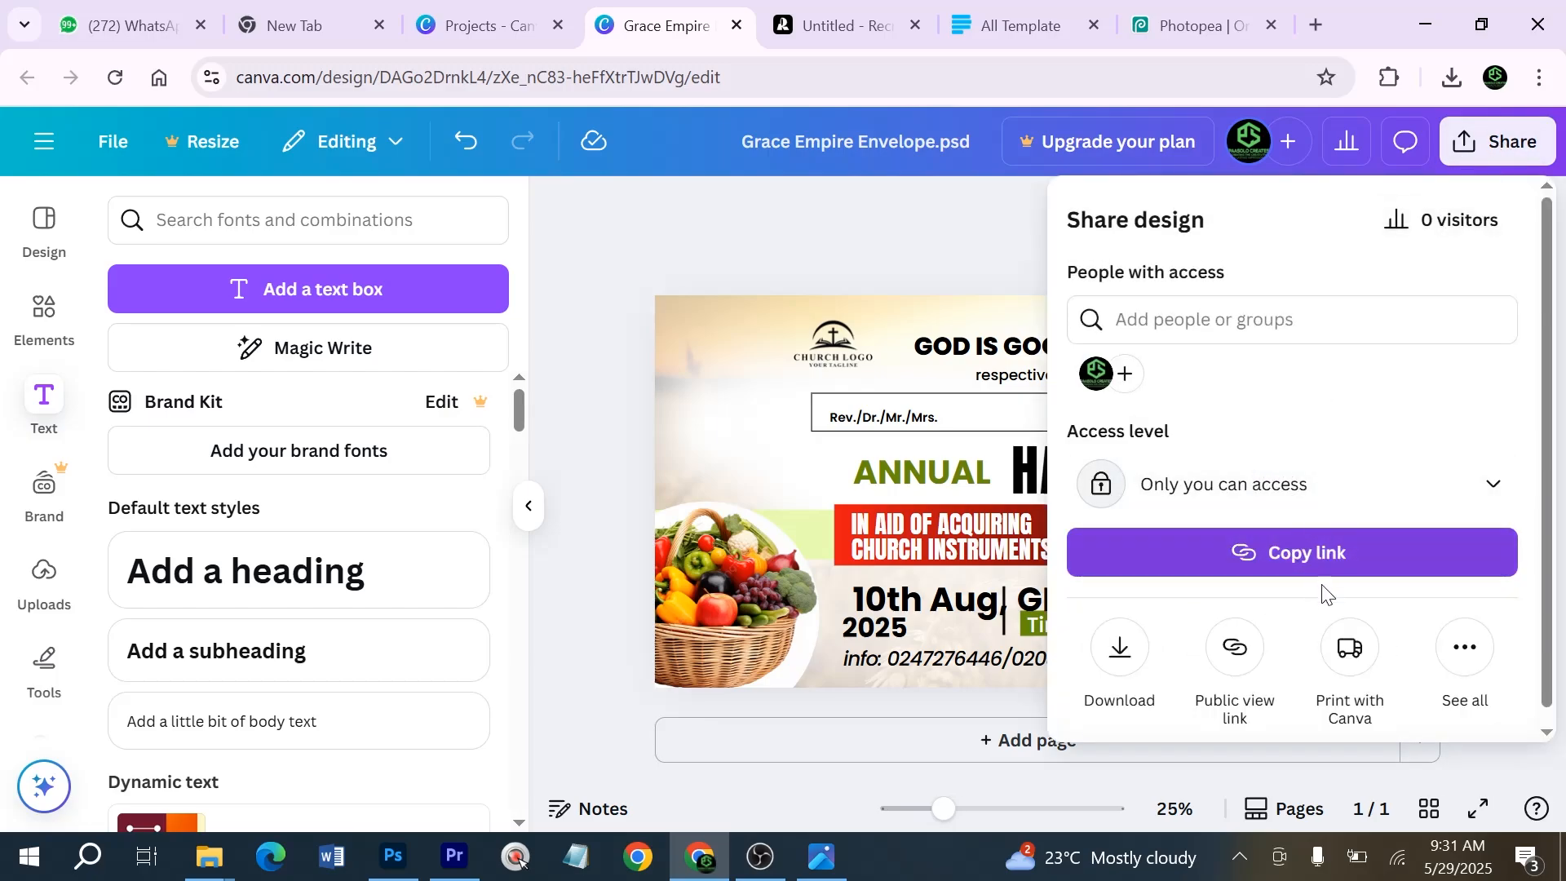
{"action": "scroll", "coordinate": [1313, 628], "scroll_direction": "down", "scroll_amount": 1}
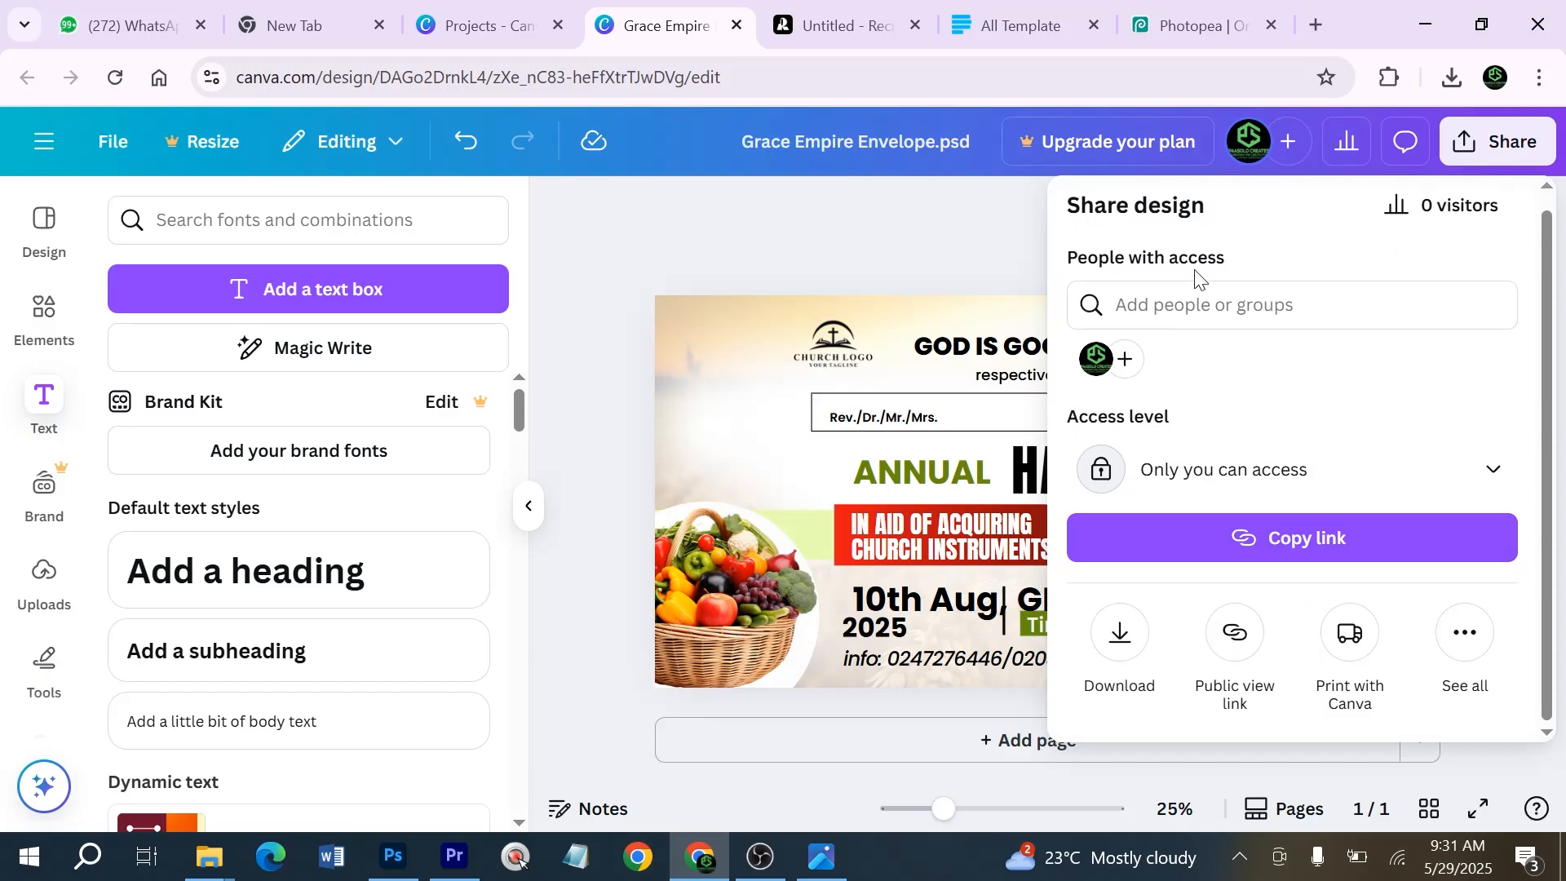
{"action": "scroll", "coordinate": [1196, 278], "scroll_direction": "up", "scroll_amount": 1}
{"action": "left_click", "coordinate": [824, 218]}
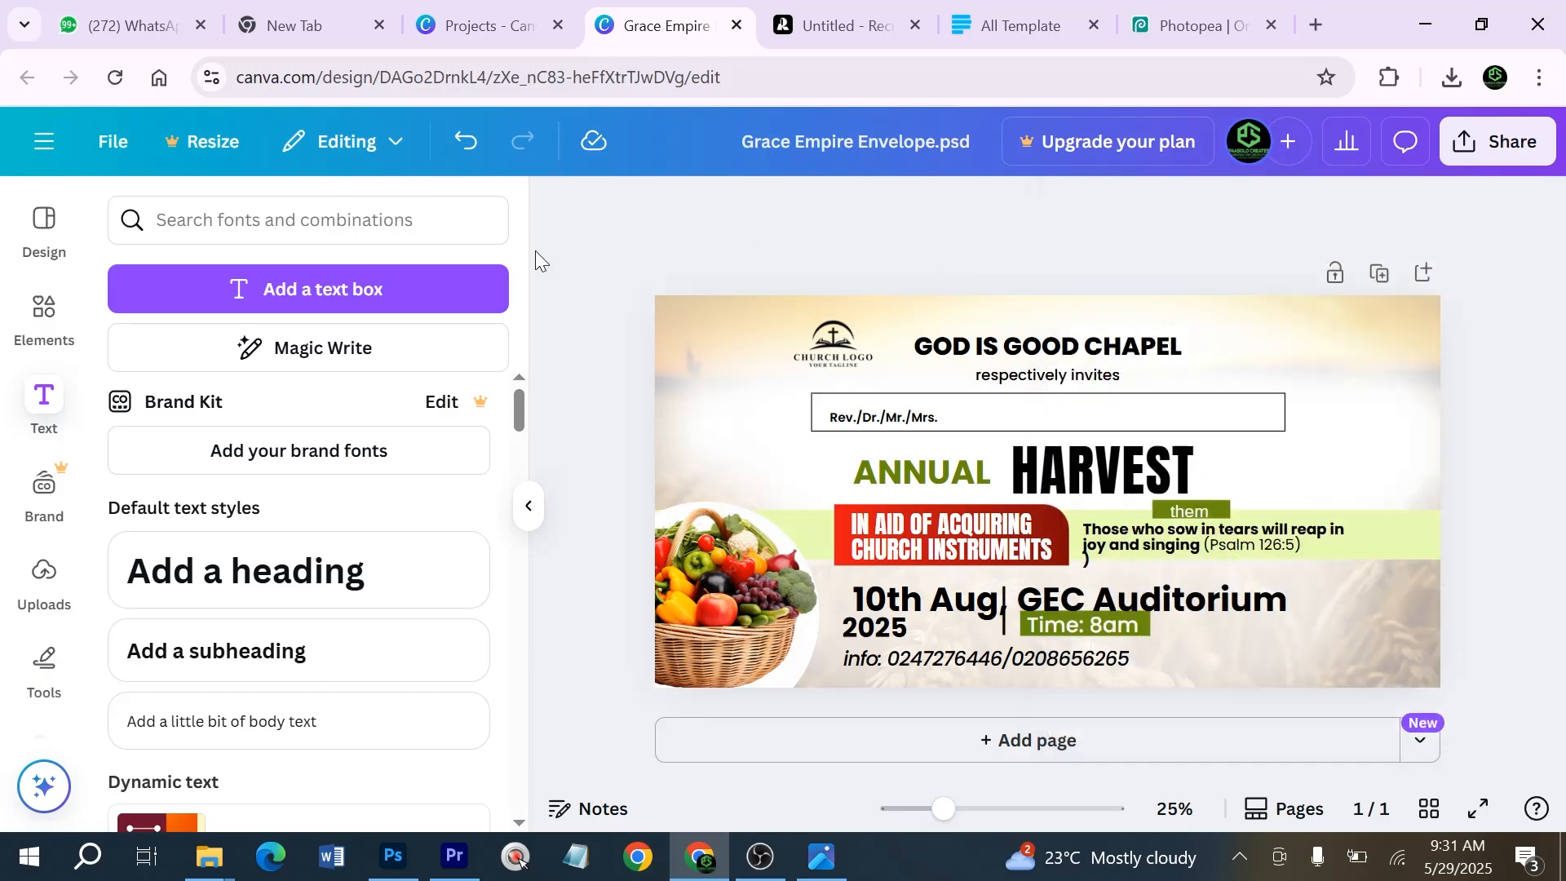
Browse all publishing options for the design and download it as a JPG
{"action": "left_click", "coordinate": [1464, 147]}
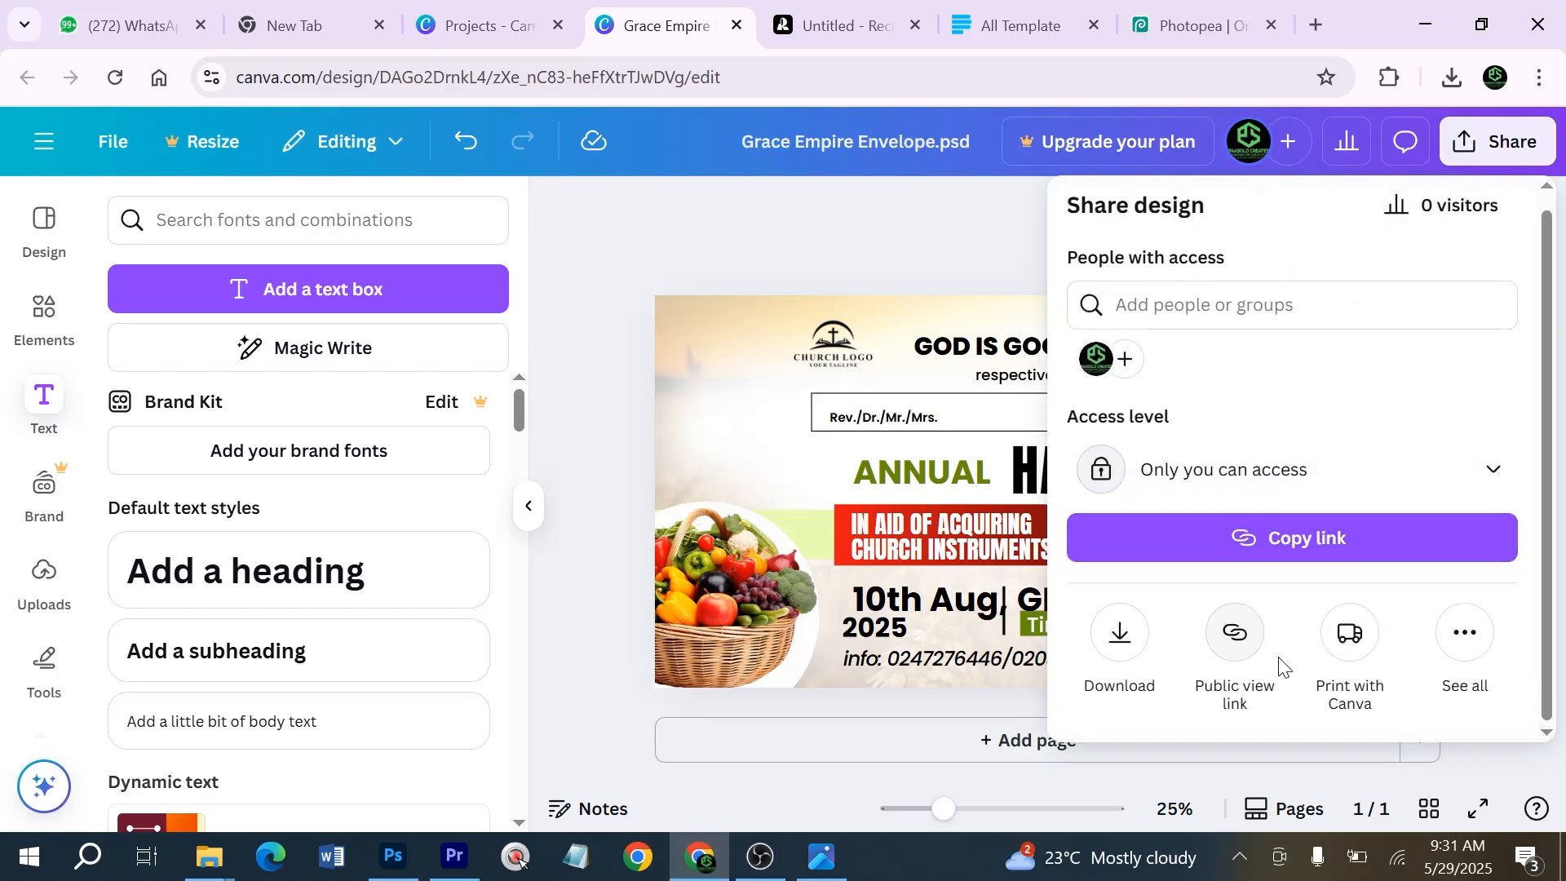
{"action": "left_click", "coordinate": [1466, 636]}
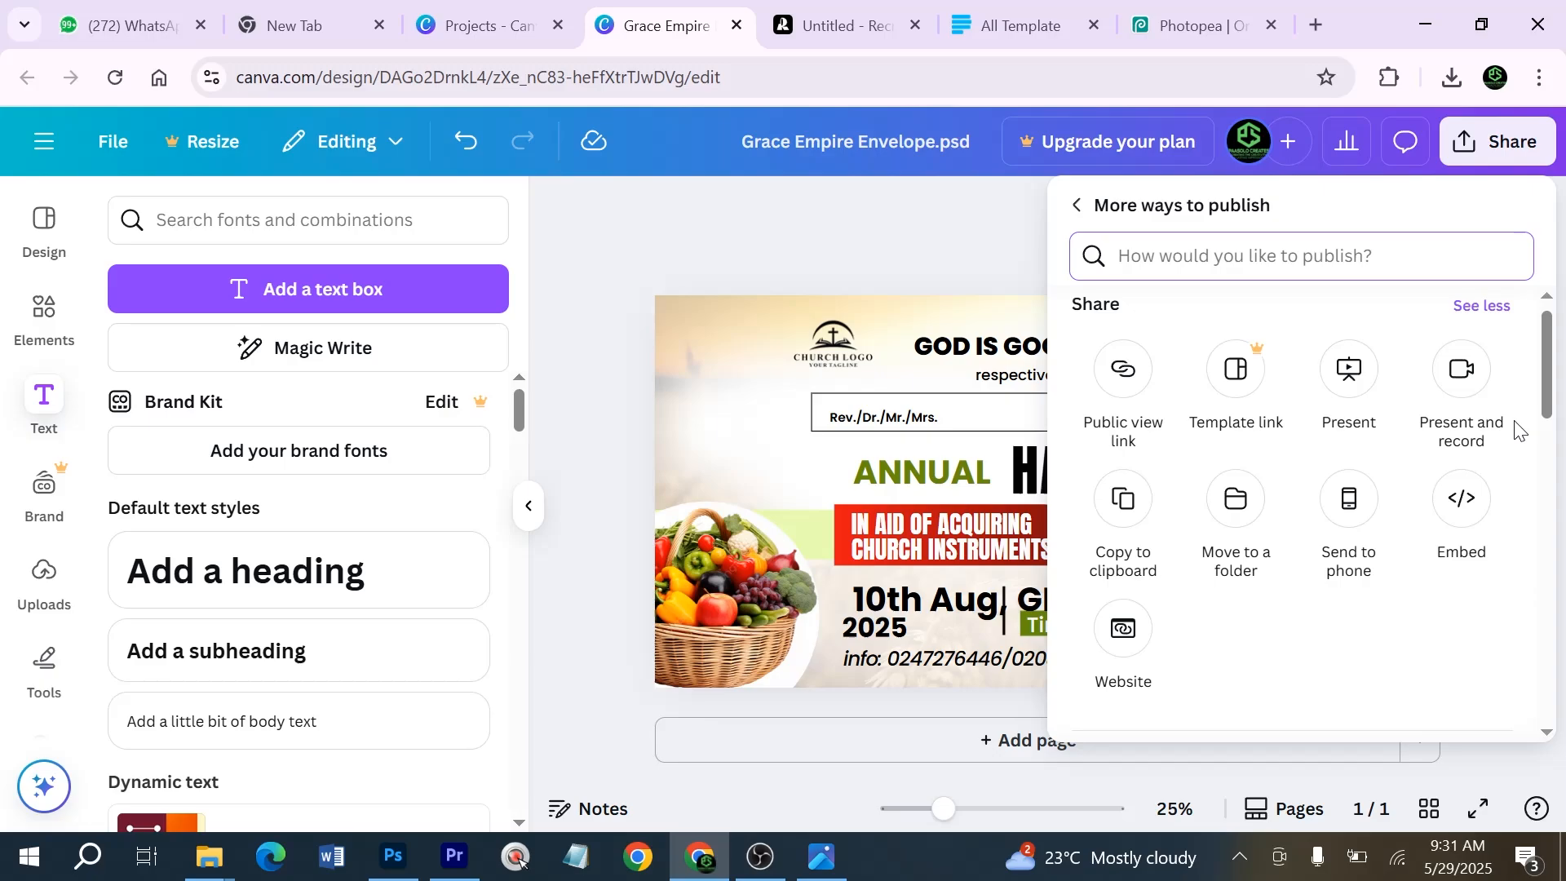
{"action": "scroll", "coordinate": [1213, 560], "scroll_direction": "down", "scroll_amount": 5}
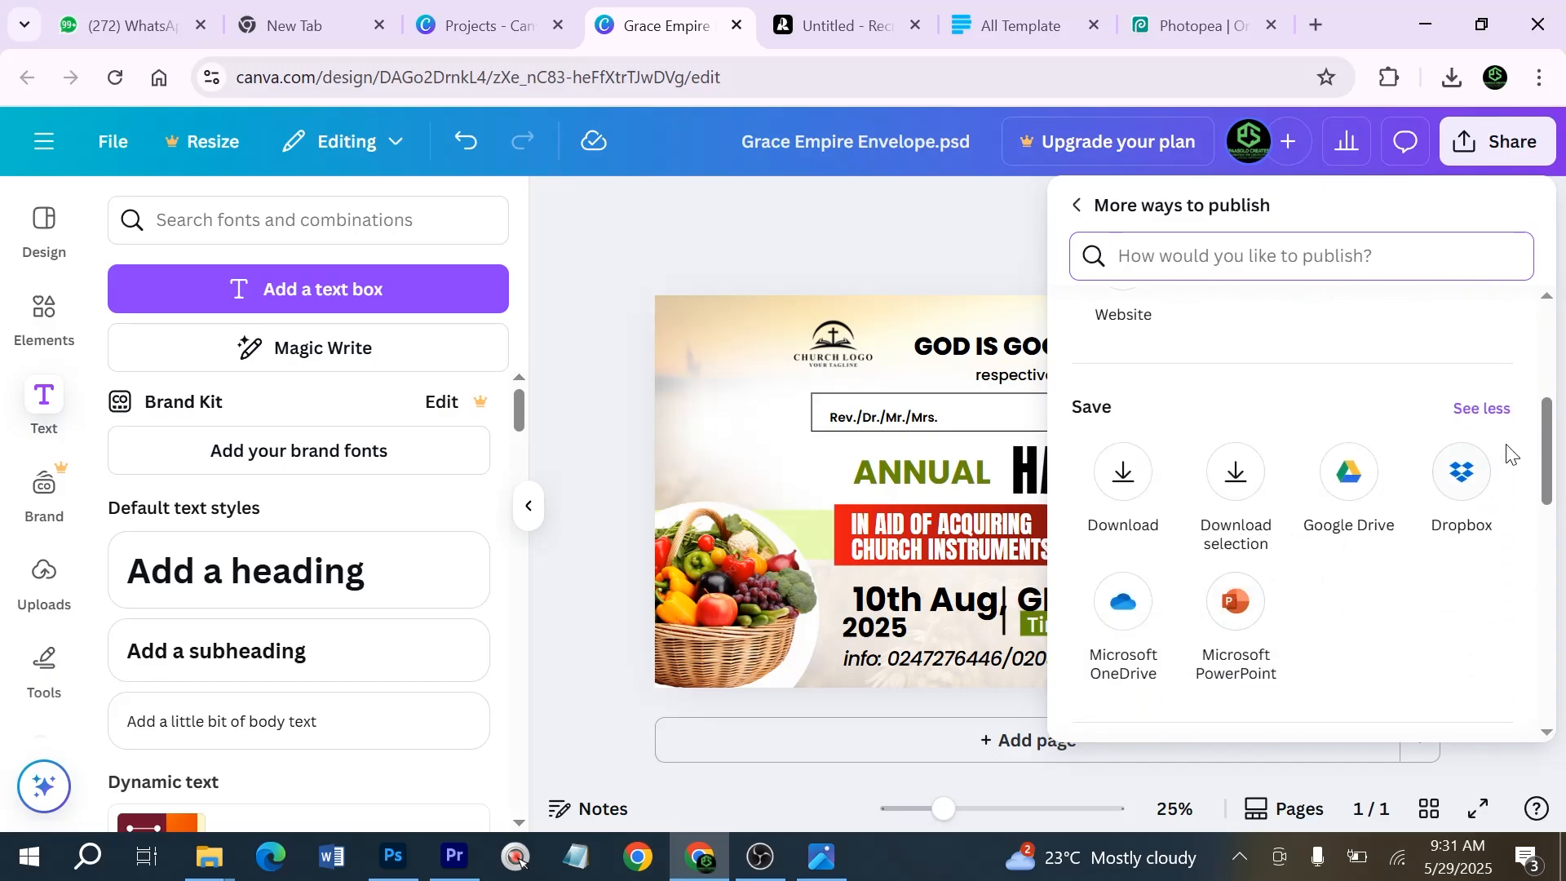
{"action": "left_click_drag", "start_coordinate": [1547, 453], "coordinate": [1563, 675]}
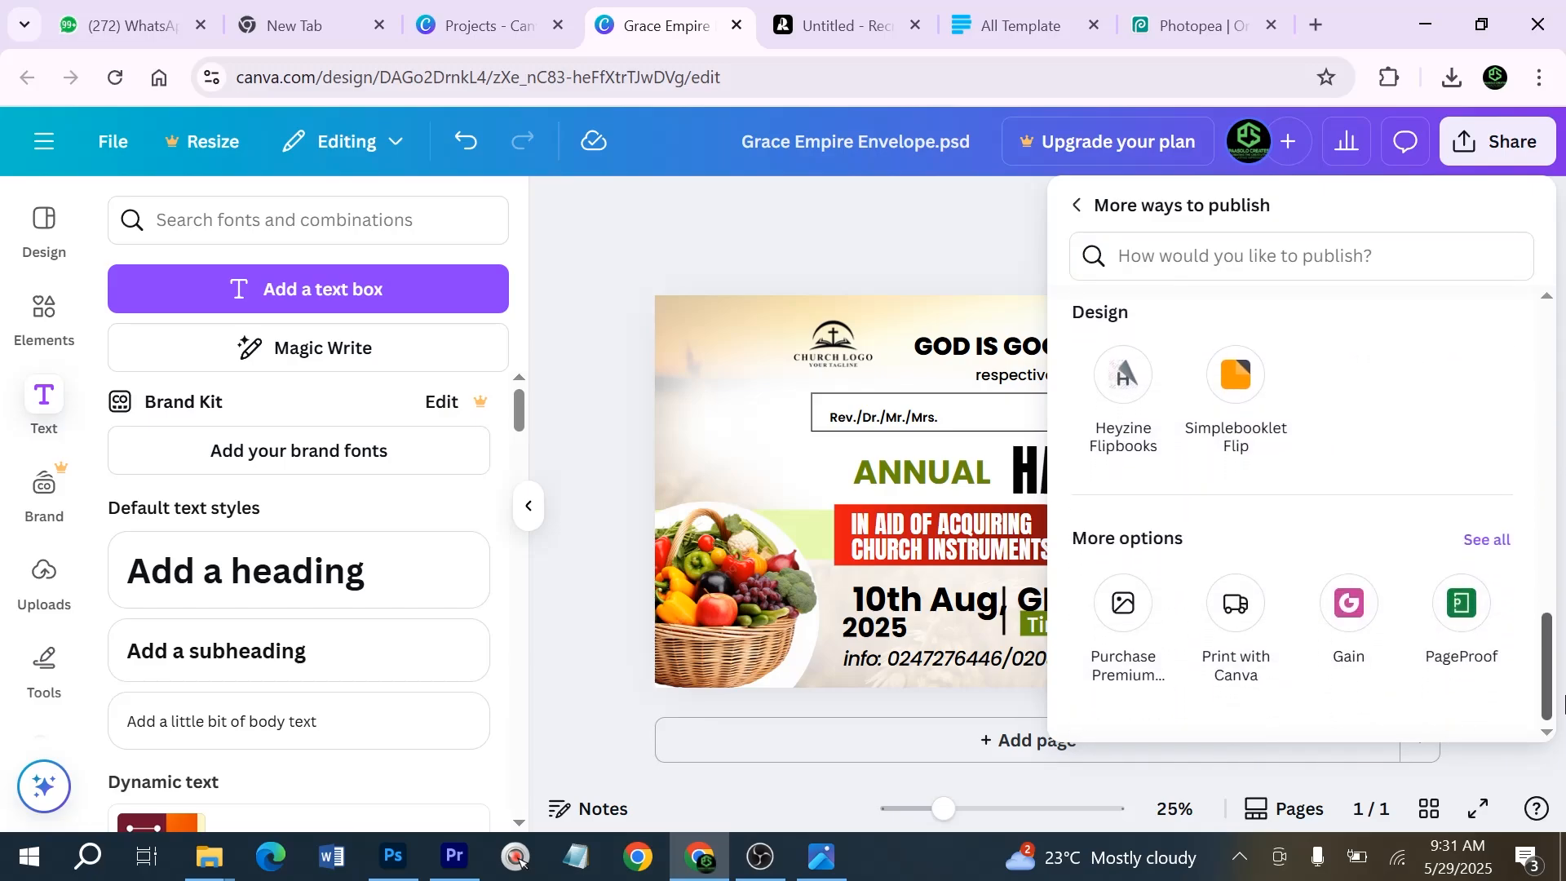
{"action": "left_click_drag", "start_coordinate": [1564, 702], "coordinate": [1563, 469]}
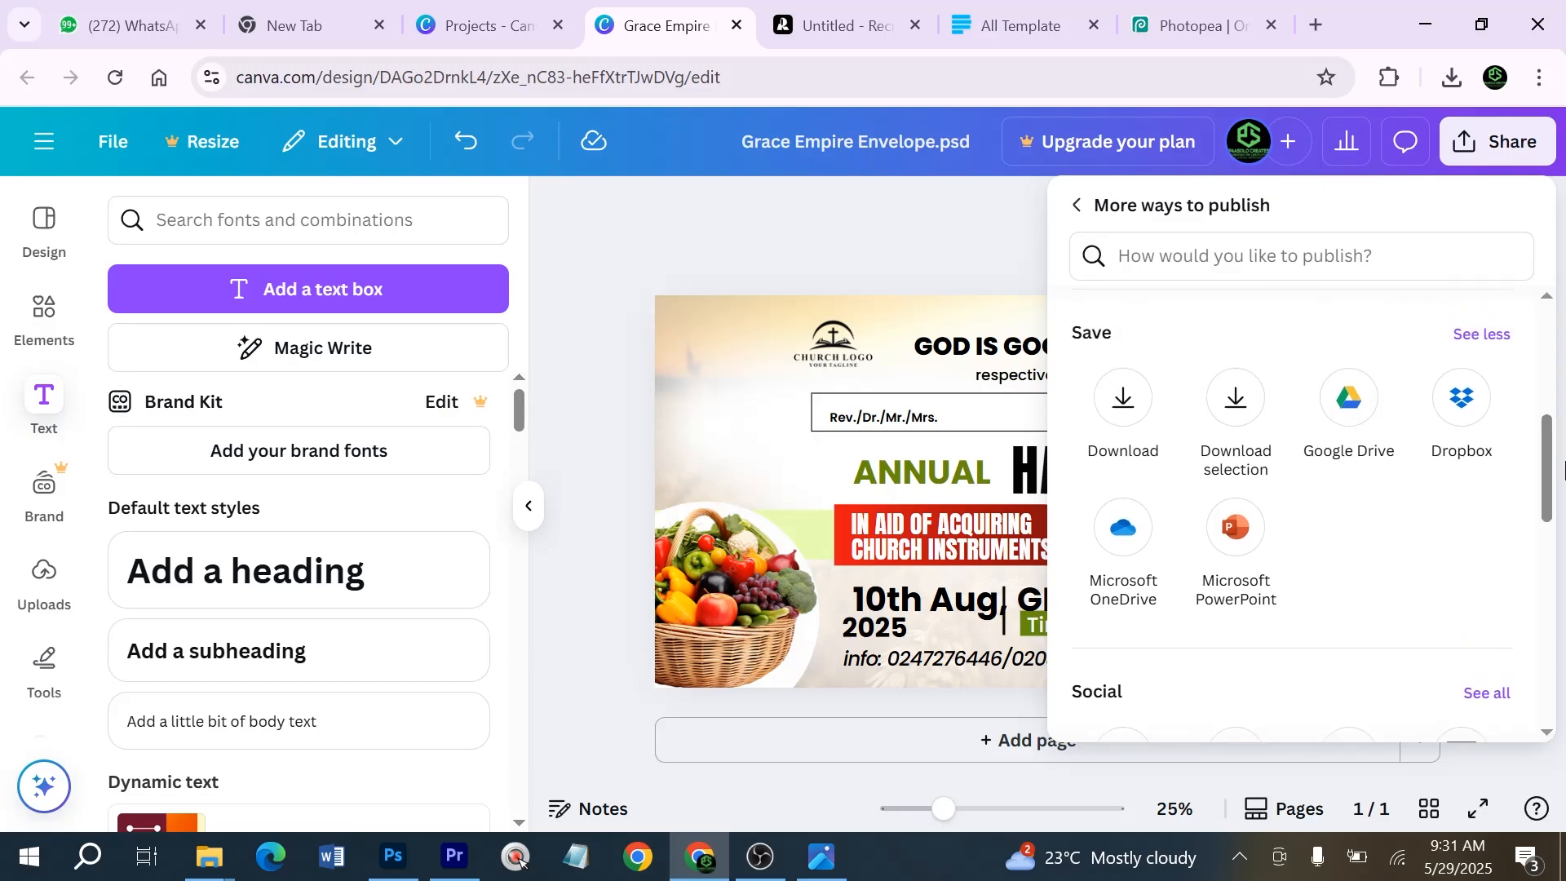
{"action": "left_click", "coordinate": [1140, 406]}
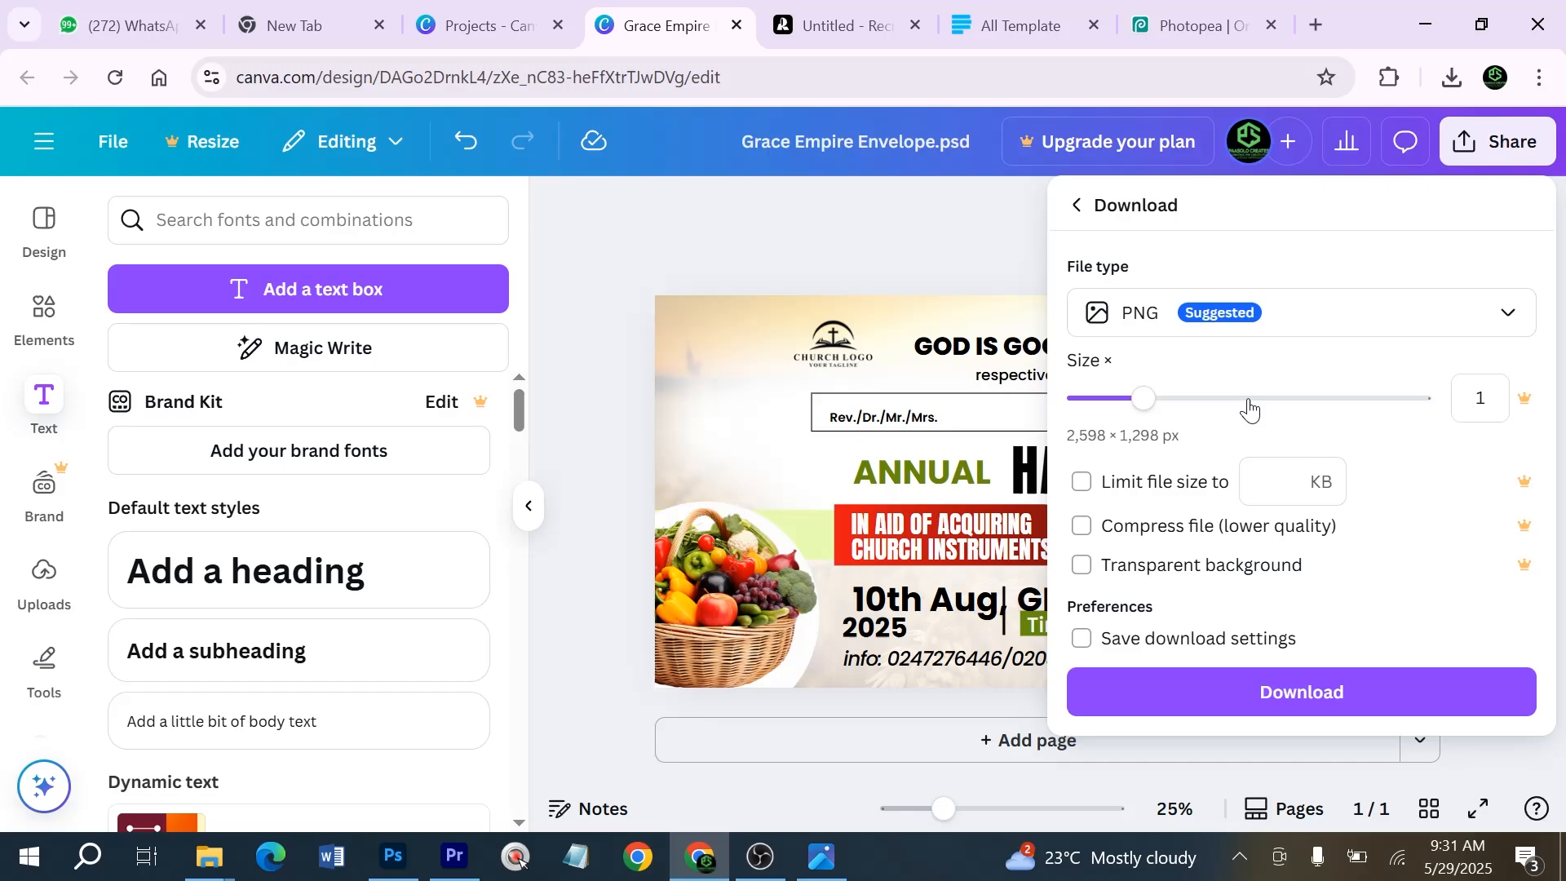
{"action": "left_click", "coordinate": [1315, 333]}
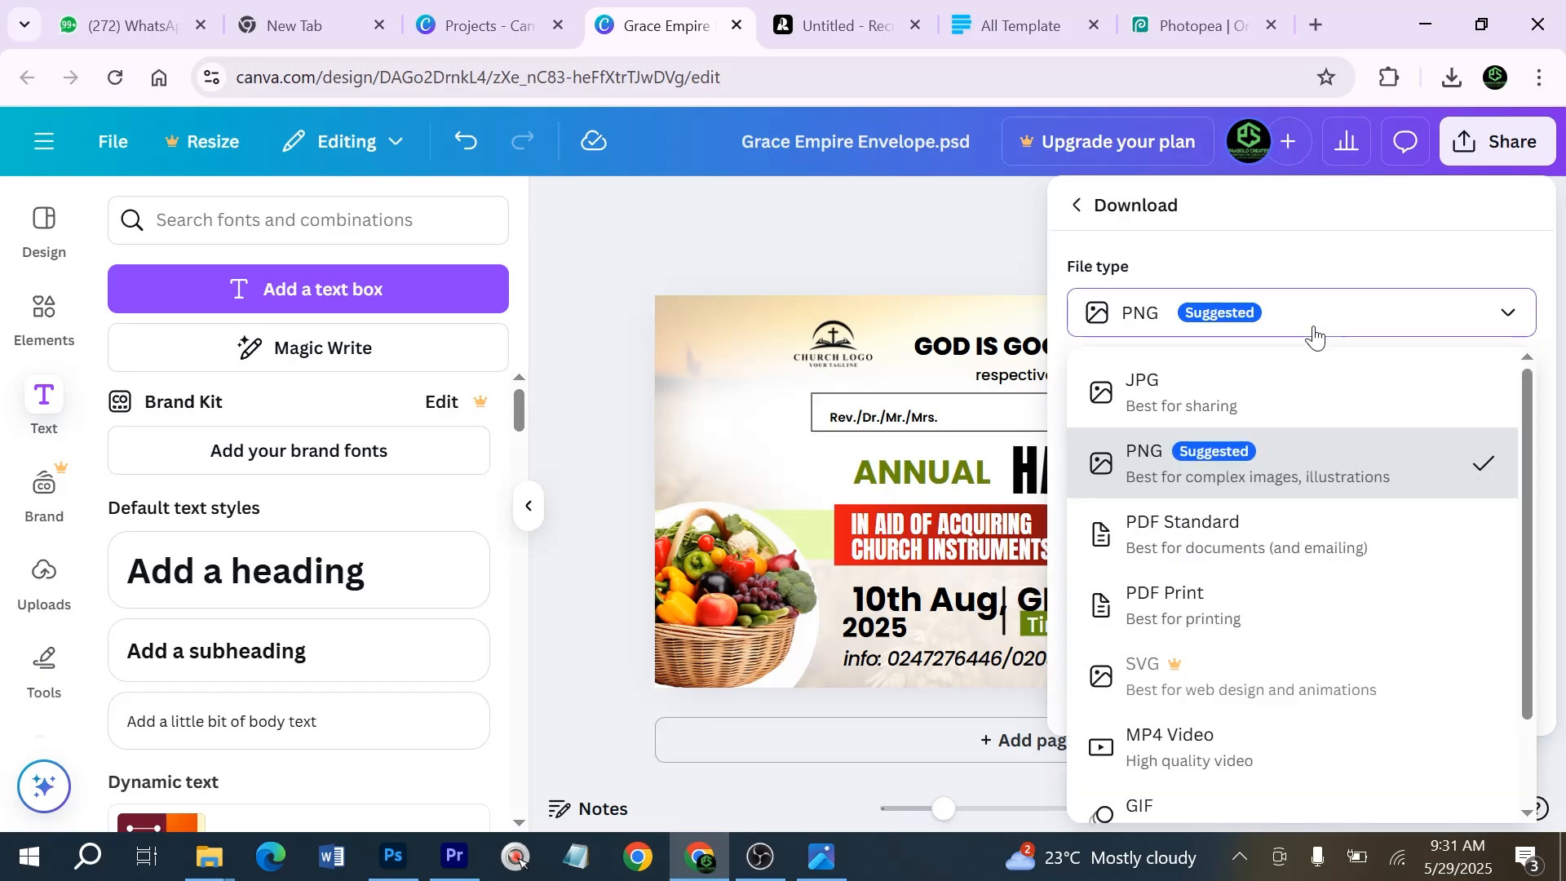
{"action": "left_click", "coordinate": [1288, 394]}
{"action": "left_click", "coordinate": [1352, 702]}
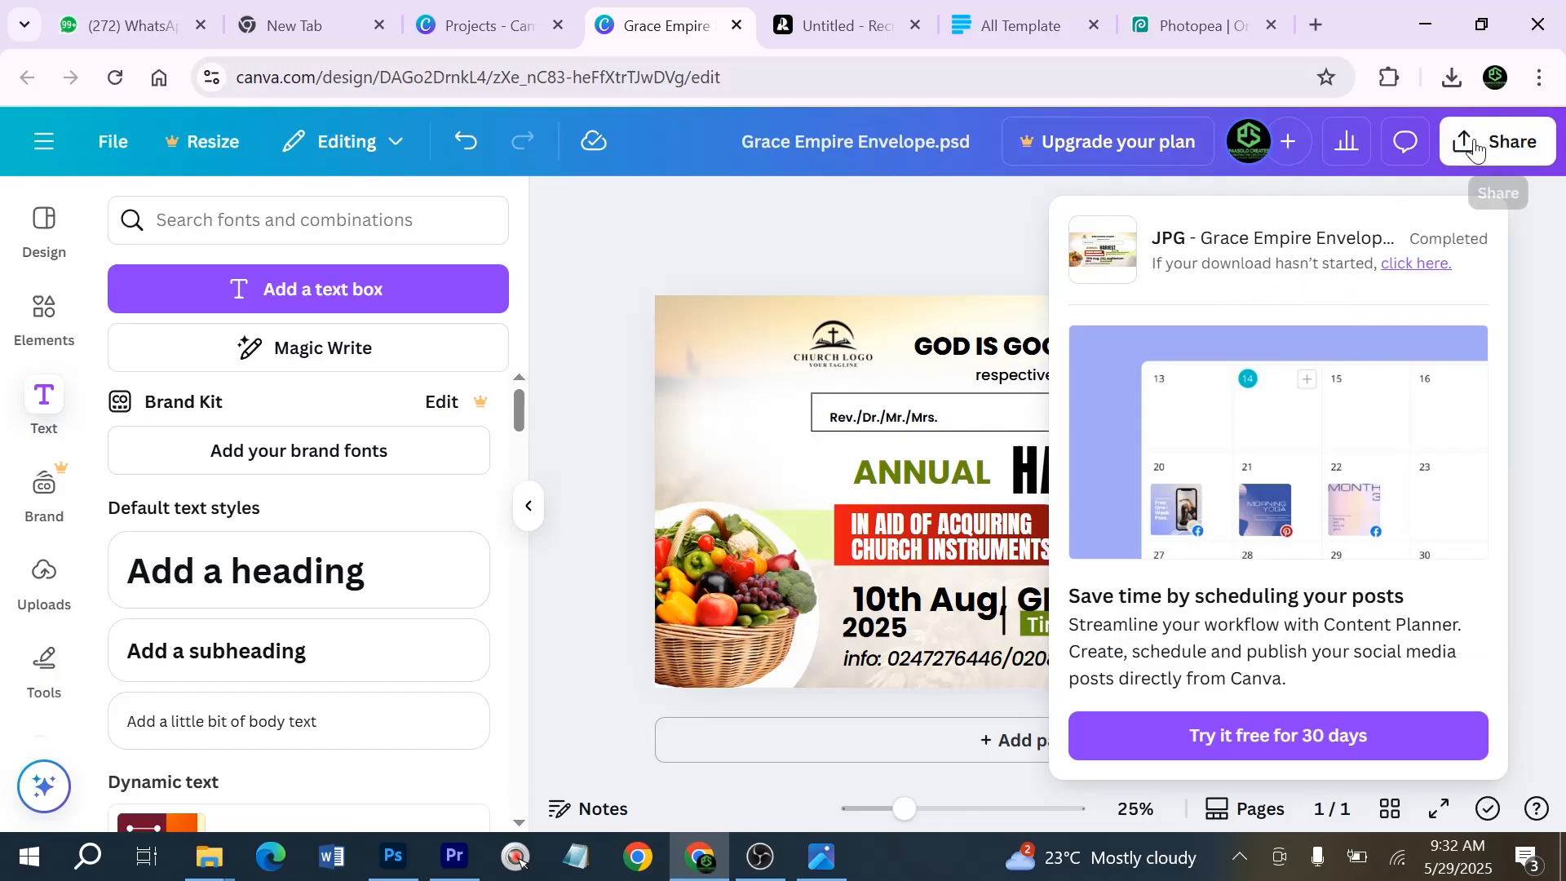
Open the downloaded envelope JPG from the Downloads folder, compare it with the original PSD in Photoshop, and return to Canva
{"action": "left_click", "coordinate": [1387, 136]}
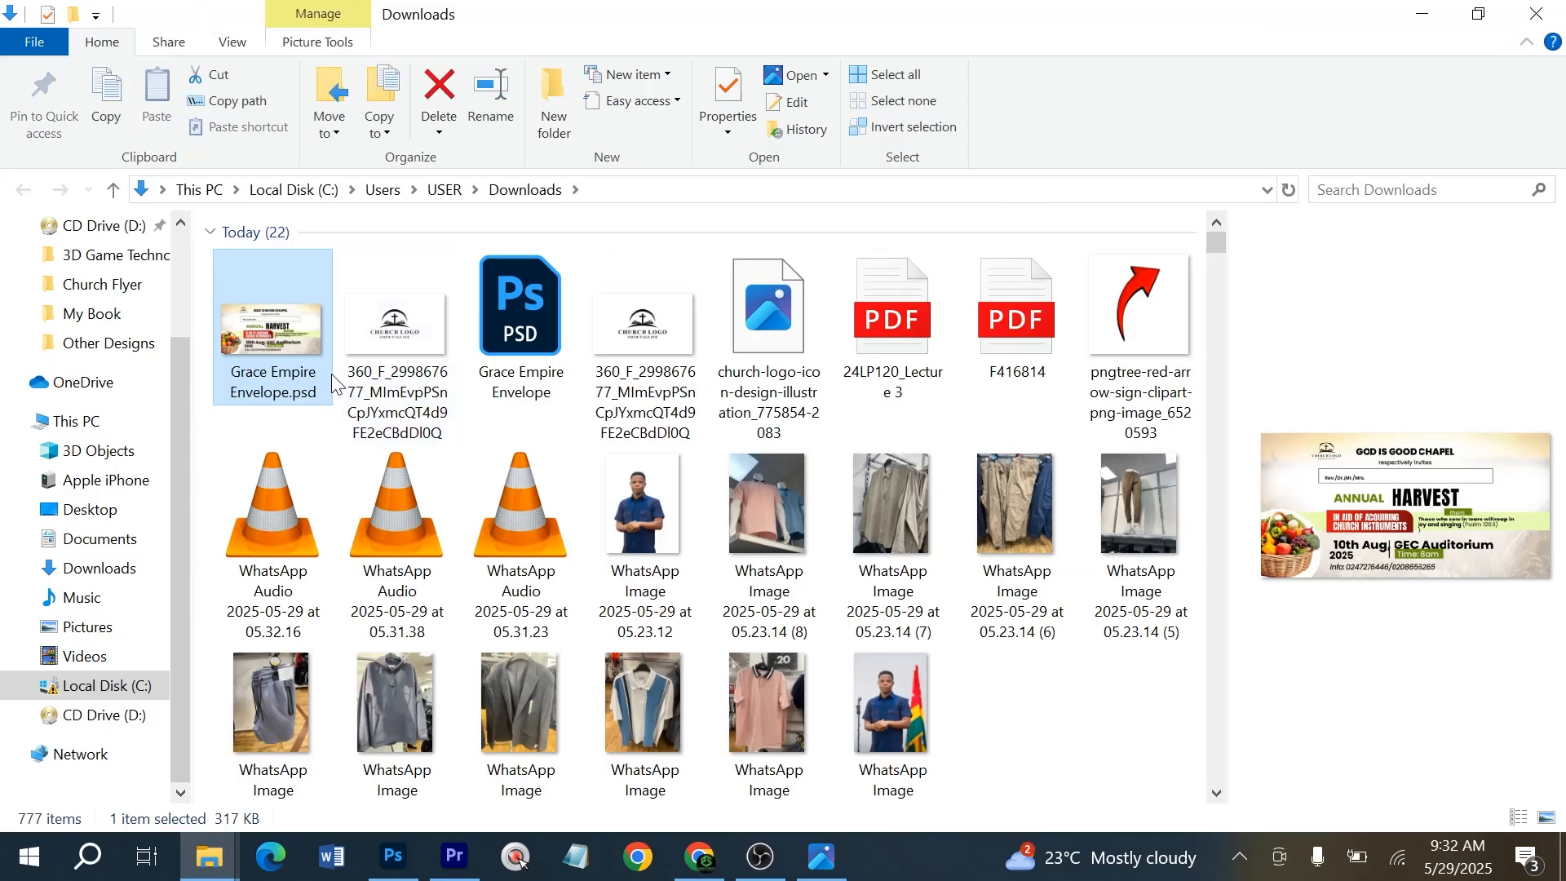
{"action": "double_click", "coordinate": [291, 391]}
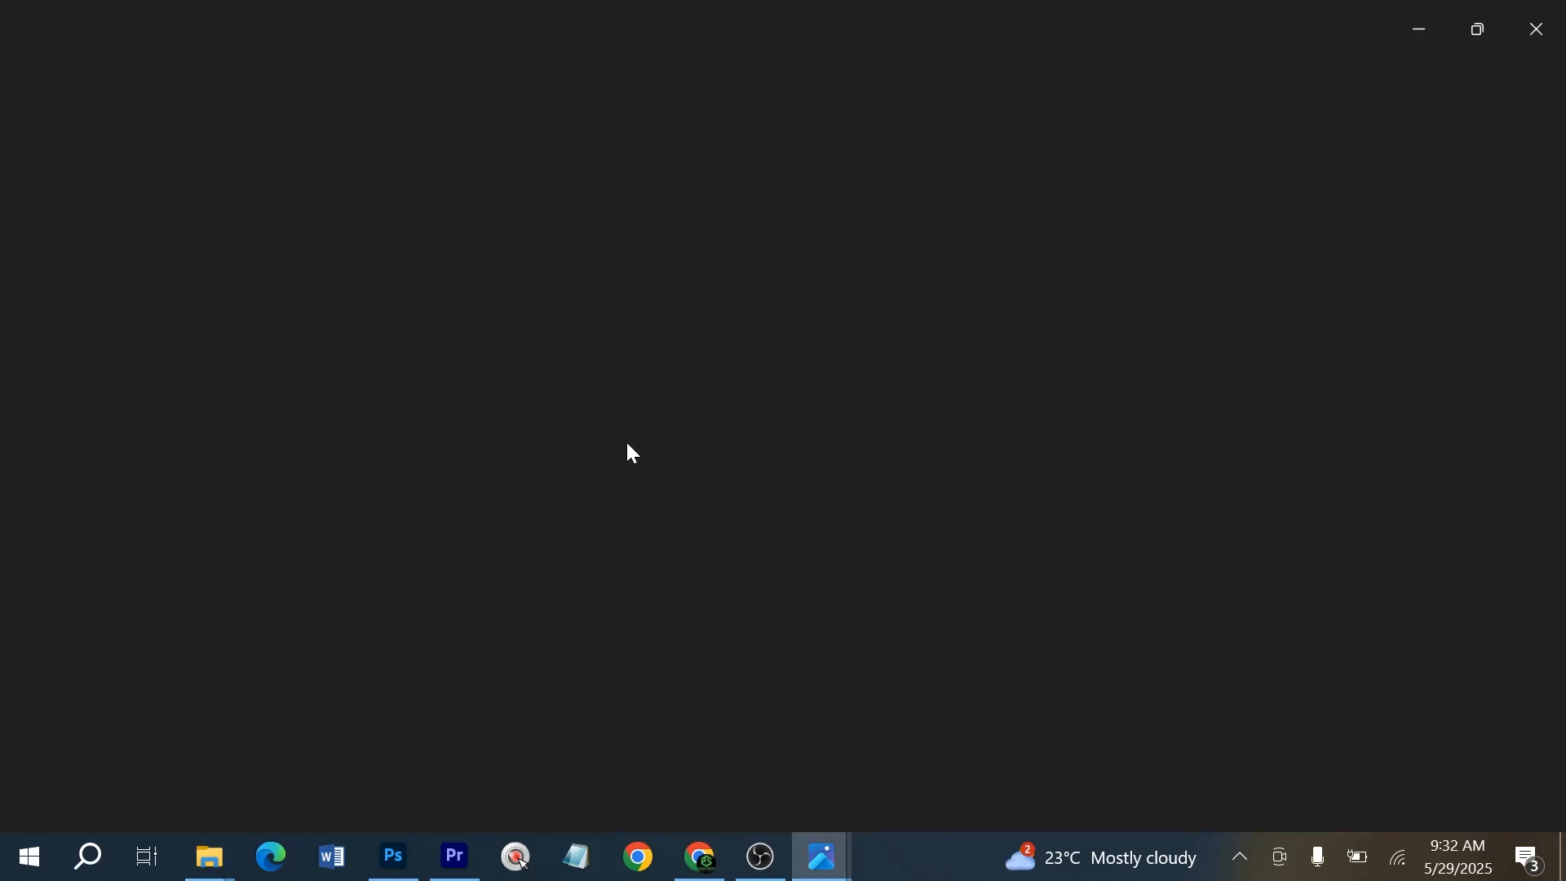
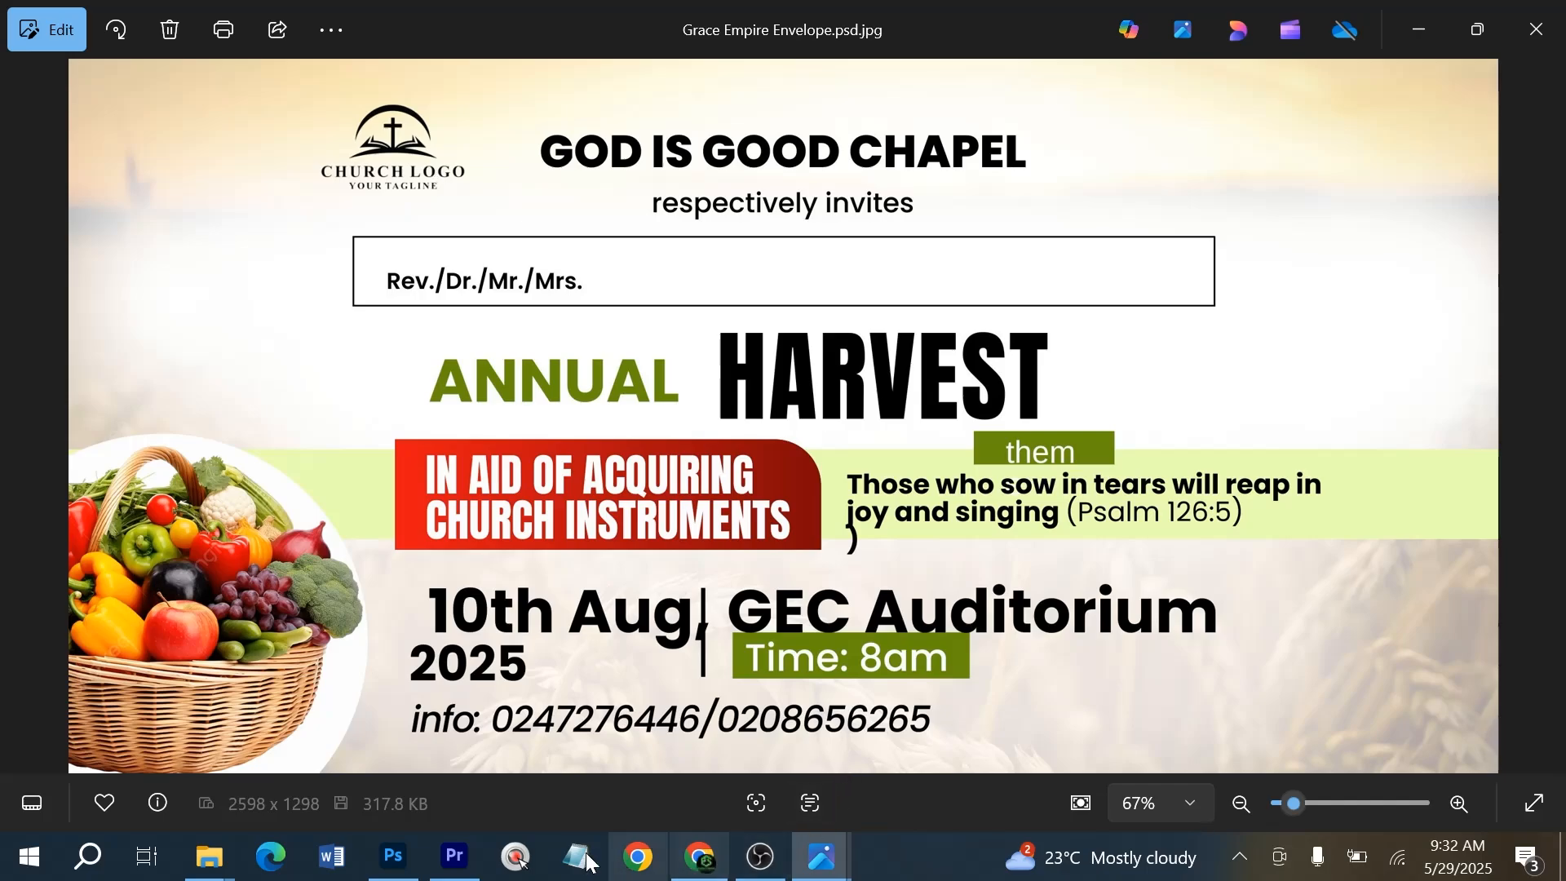
{"action": "left_click", "coordinate": [392, 856]}
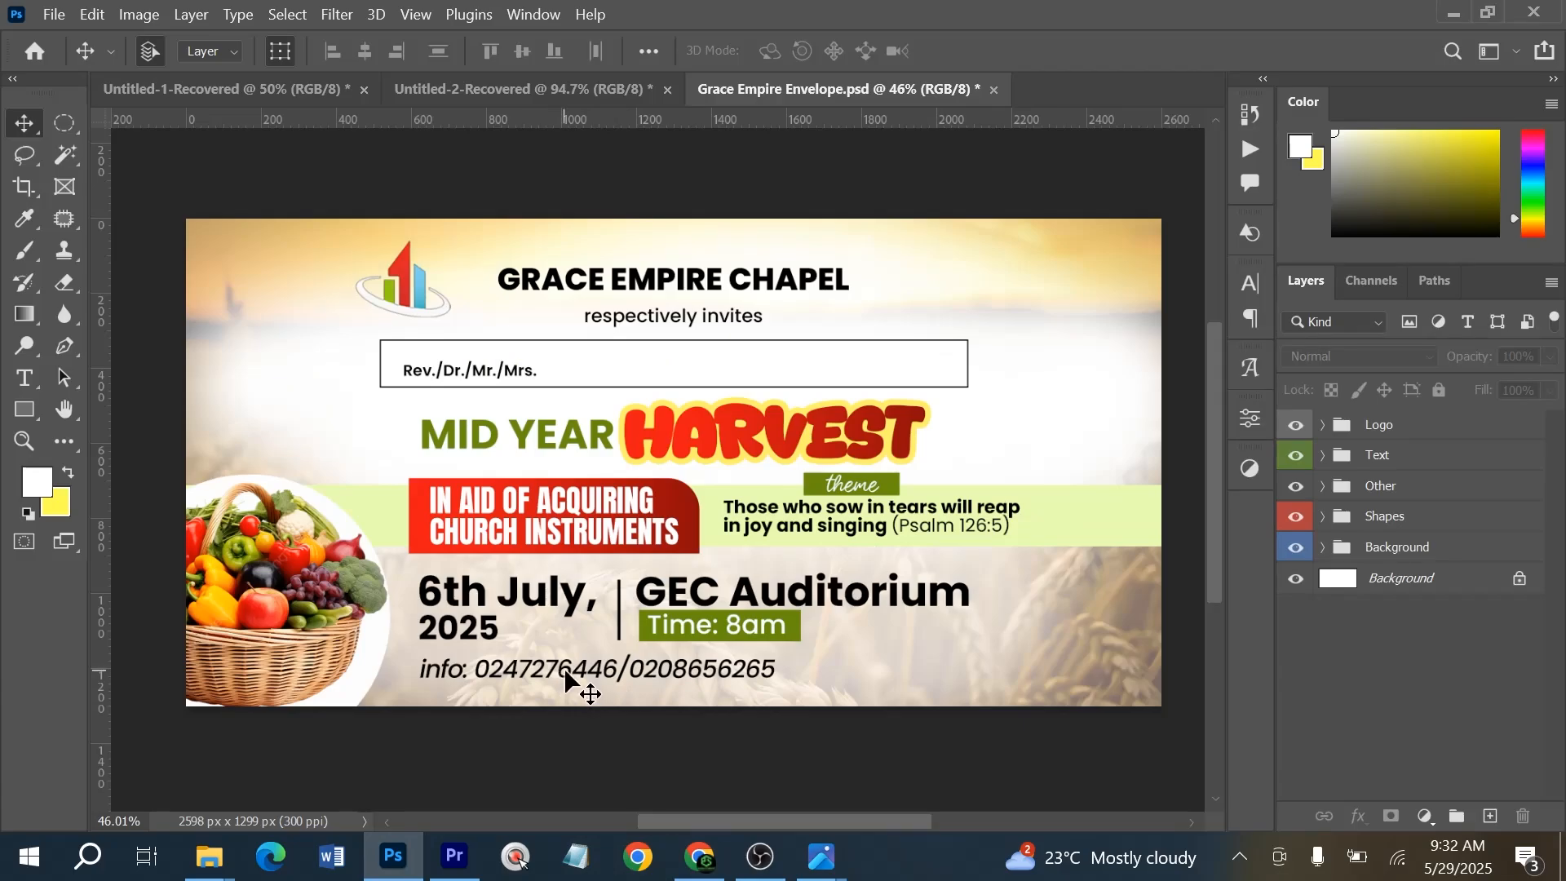
{"action": "key", "text": "alt+Tab"}
{"action": "left_click", "coordinate": [699, 857]}
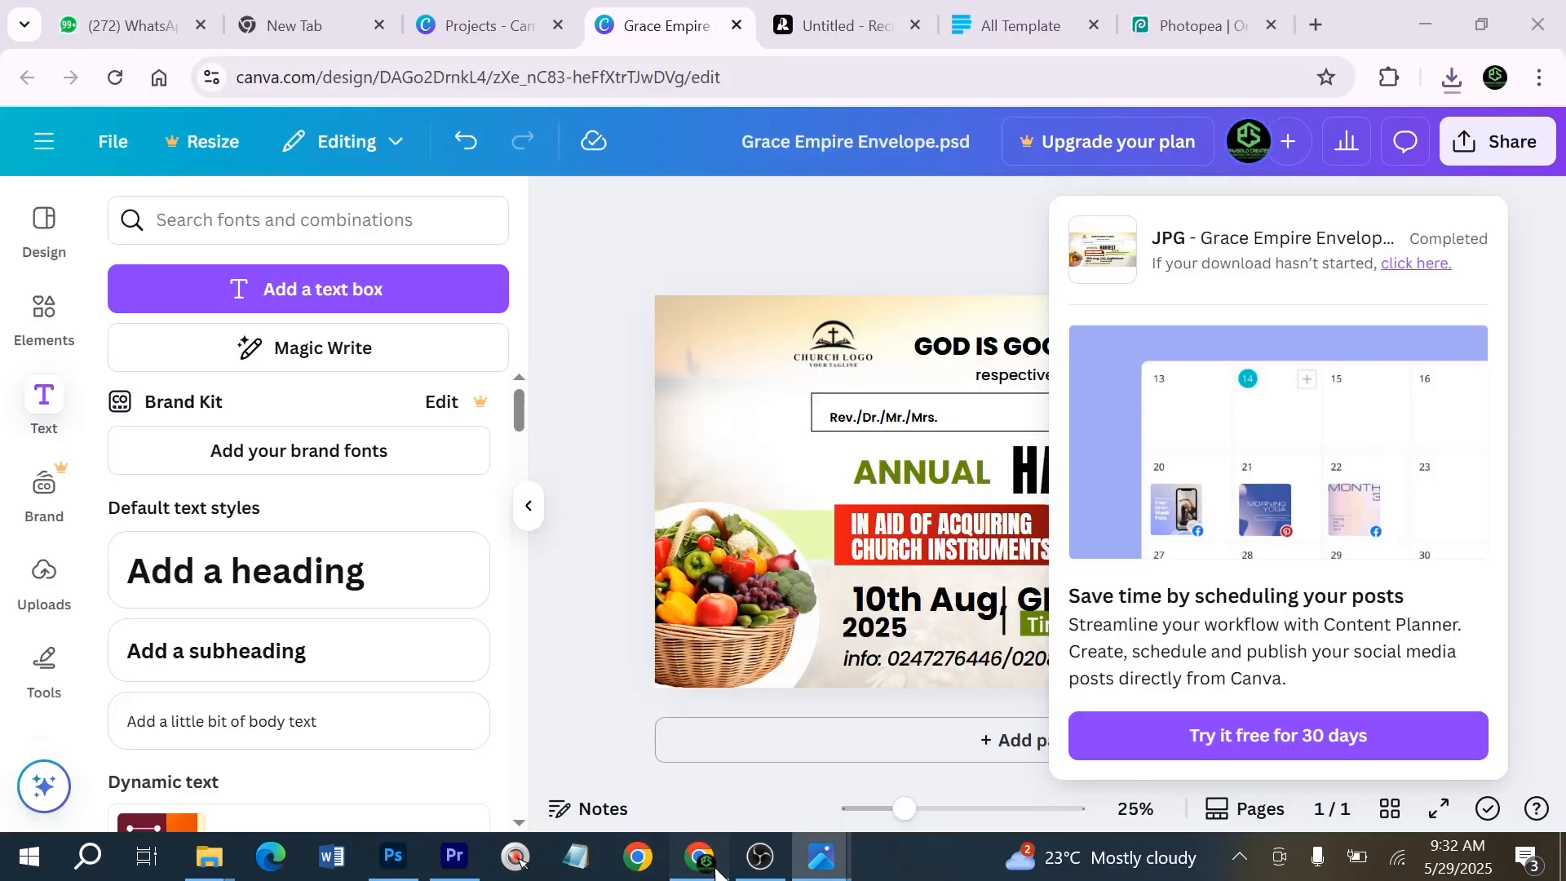
Look through the flyer and brochure templates in the Paystack shop's All Template page
{"action": "left_click", "coordinate": [1015, 25]}
{"action": "scroll", "coordinate": [706, 457], "scroll_direction": "down", "scroll_amount": 15}
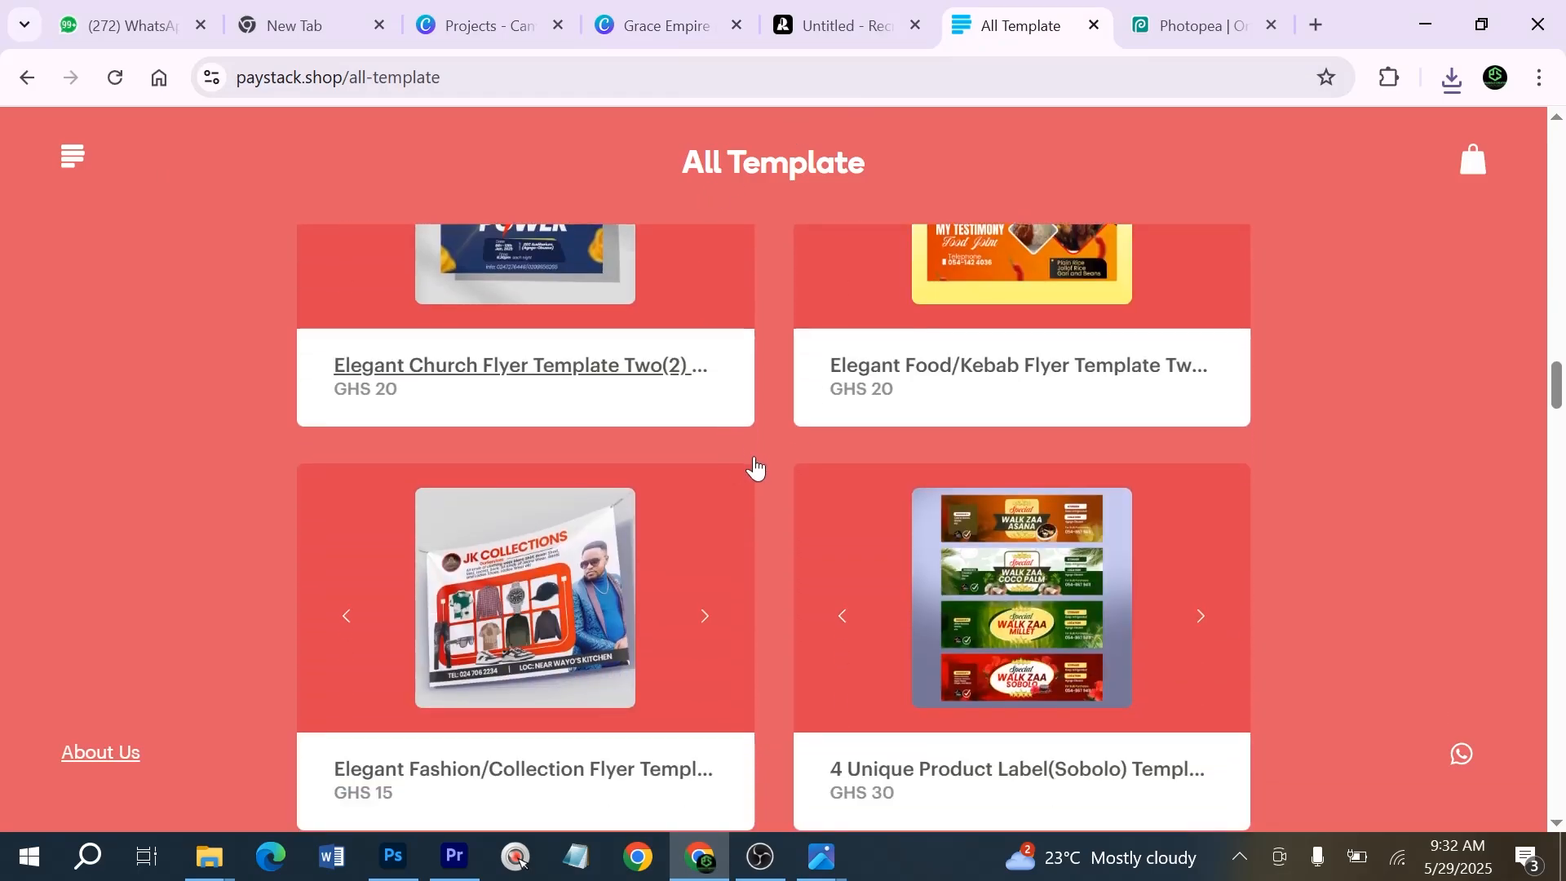
{"action": "scroll", "coordinate": [780, 428], "scroll_direction": "down", "scroll_amount": 15}
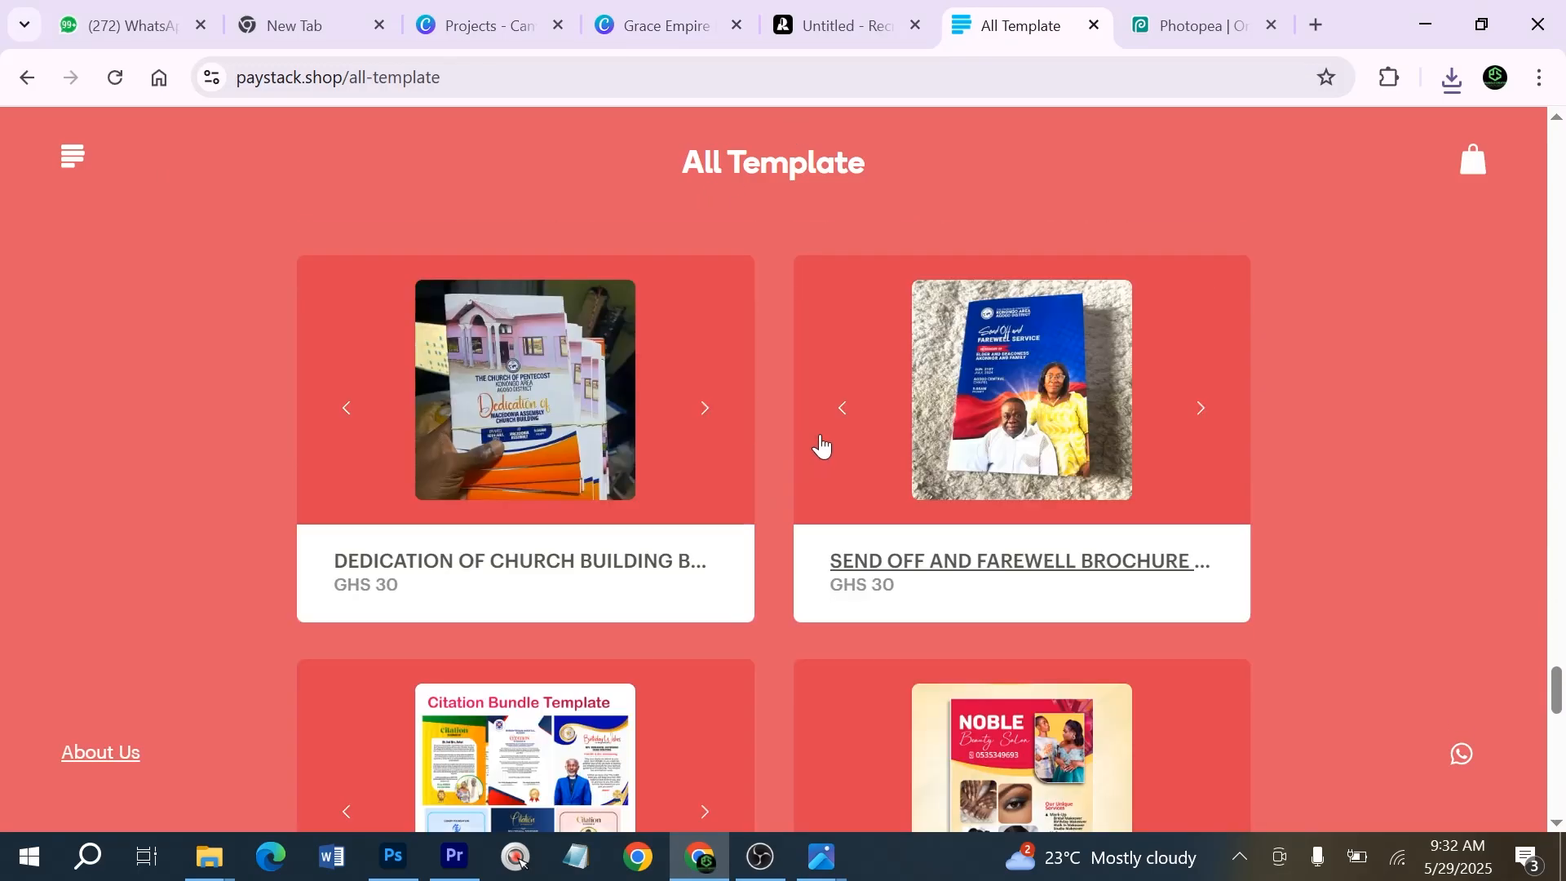
{"action": "scroll", "coordinate": [802, 469], "scroll_direction": "up", "scroll_amount": 12}
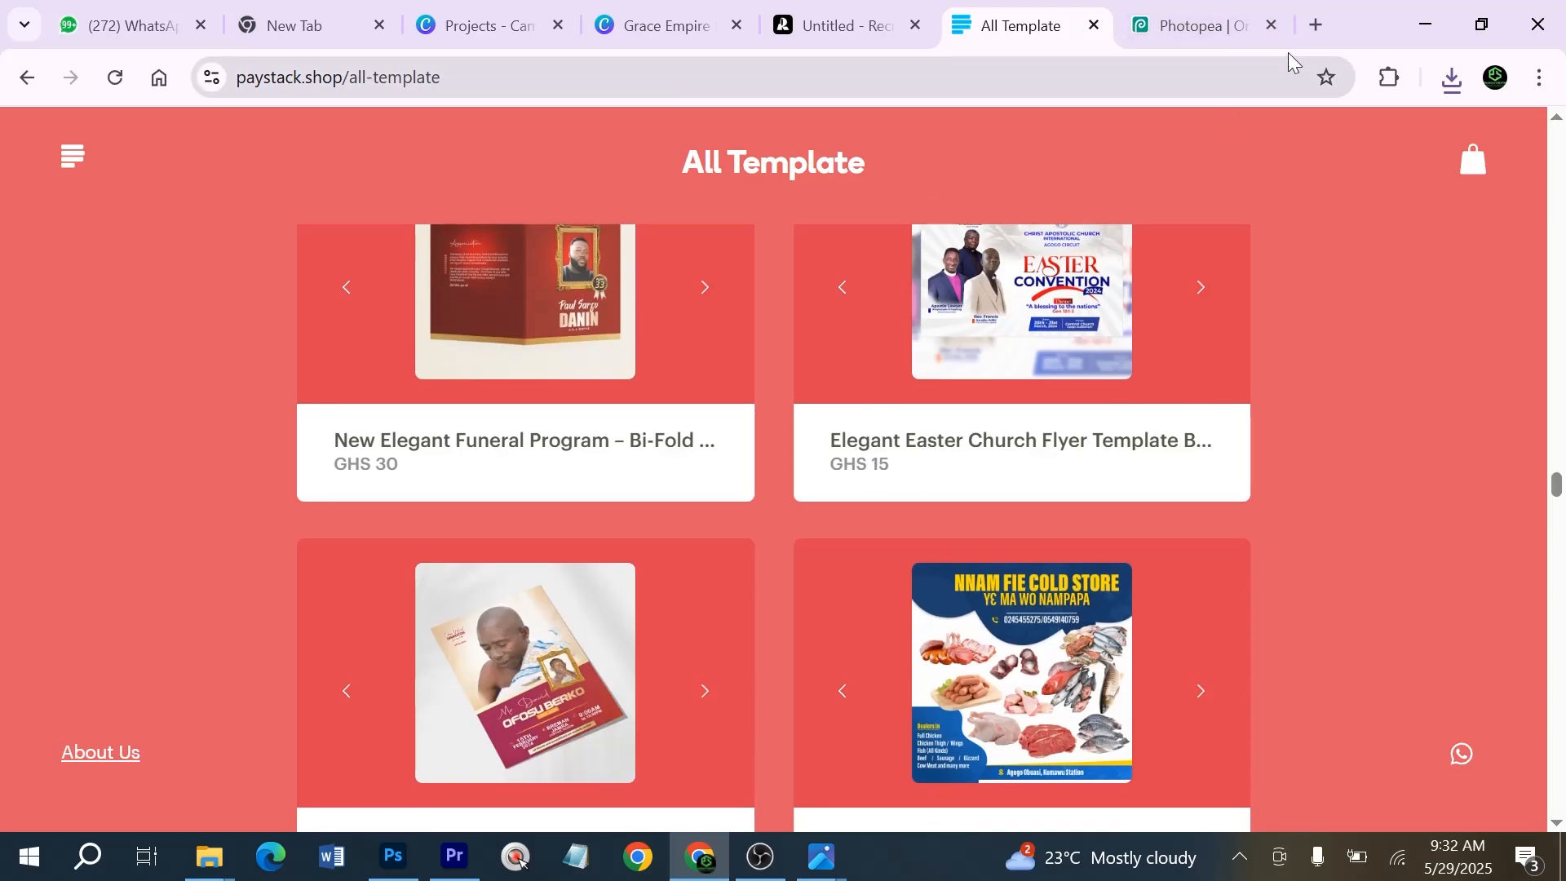
Switch to the envelope design in Photopea, select the church name text and review the layers
{"action": "left_click", "coordinate": [1183, 32]}
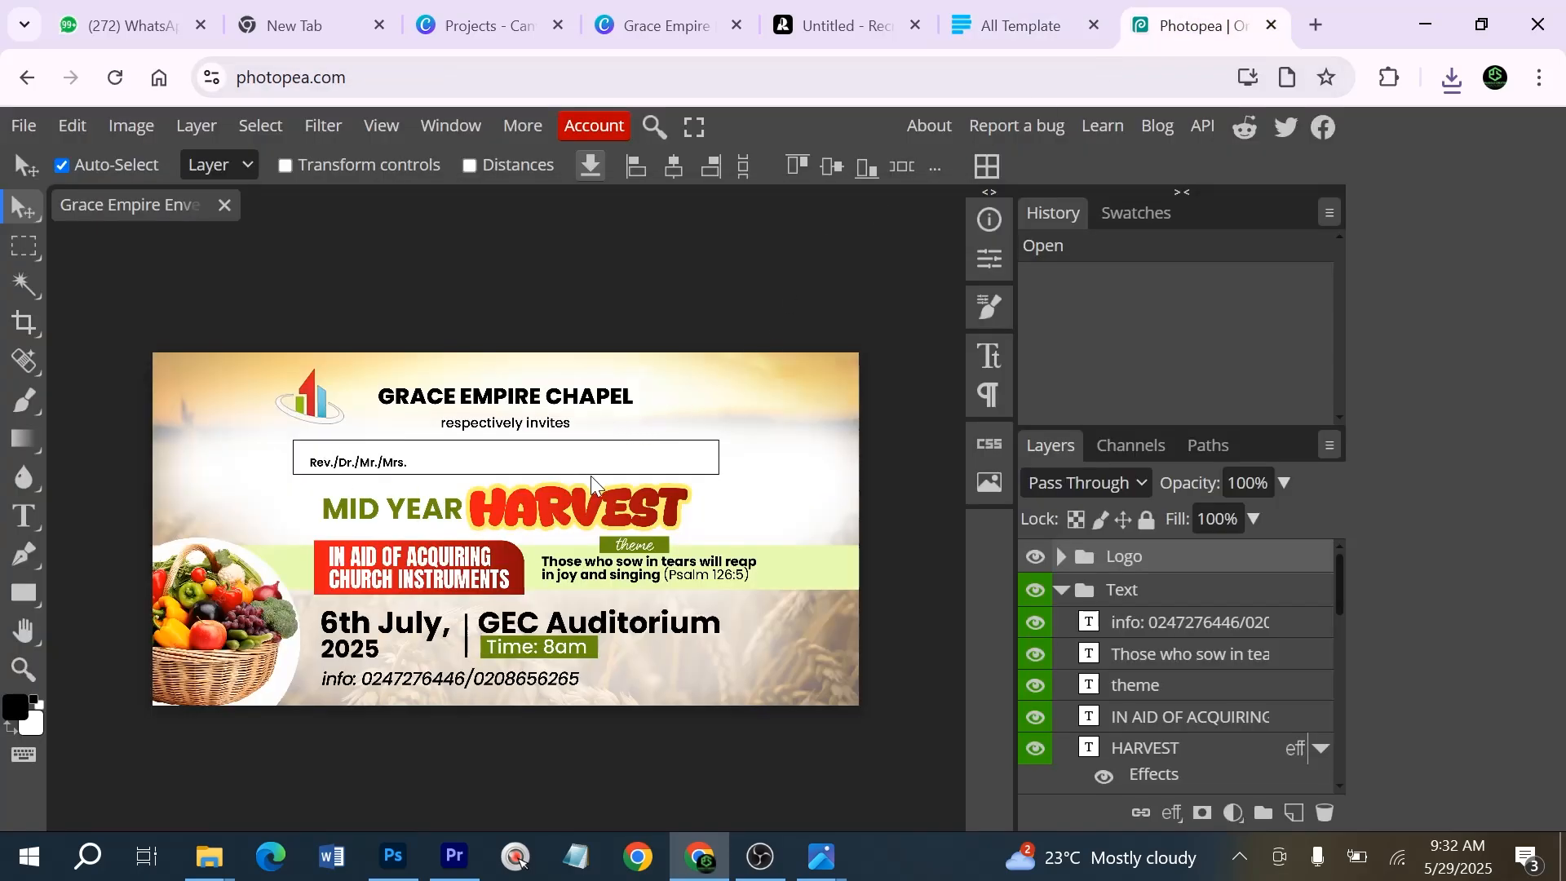
{"action": "left_click_drag", "start_coordinate": [478, 397], "coordinate": [482, 403]}
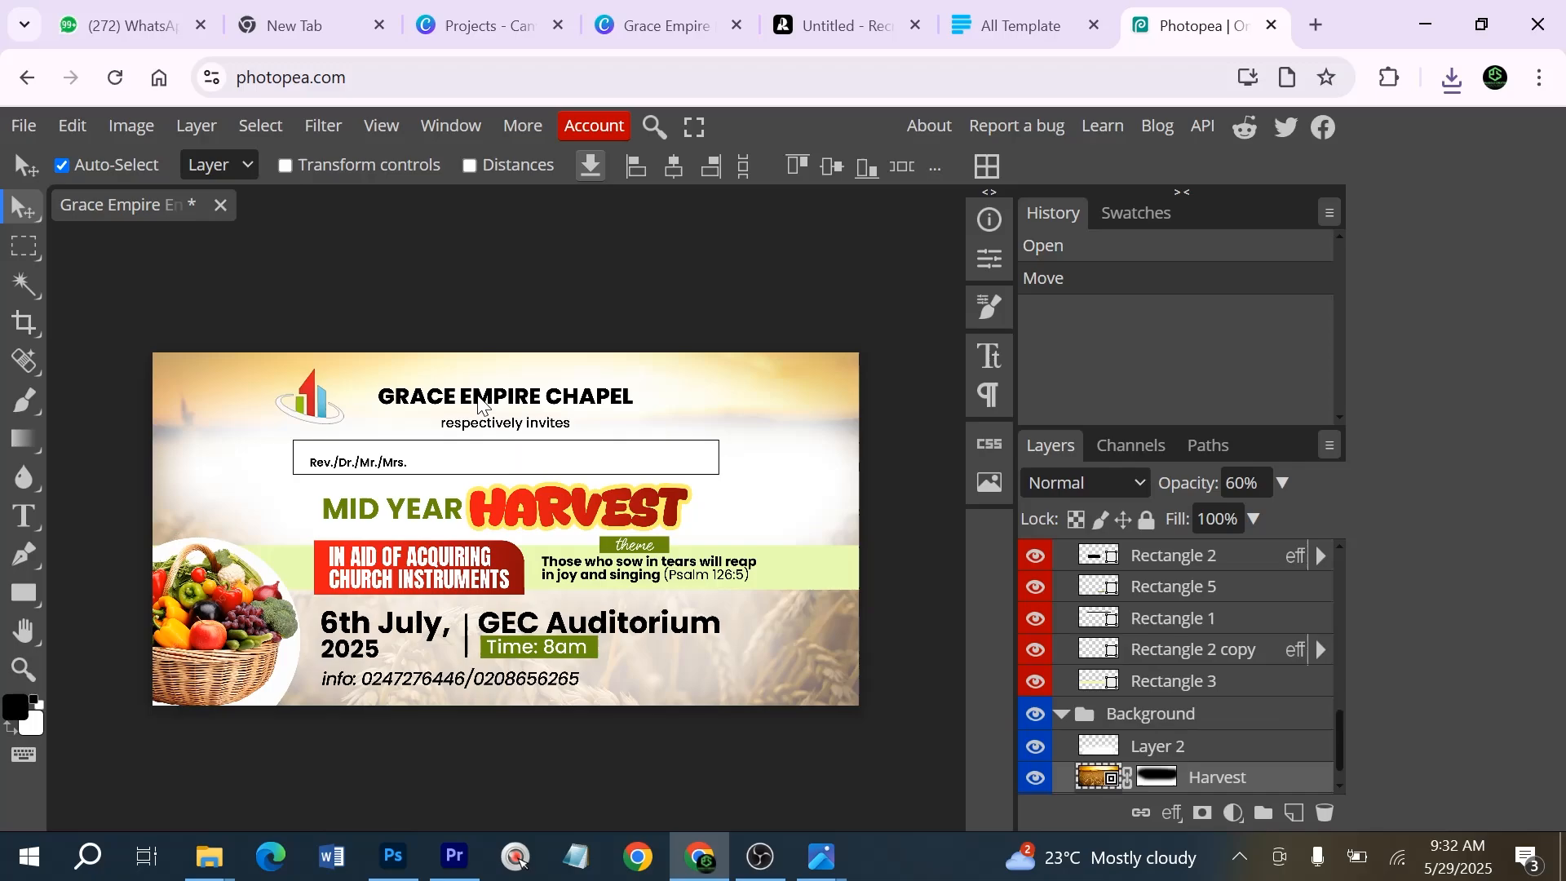
{"action": "left_click", "coordinate": [482, 403]}
{"action": "scroll", "coordinate": [1125, 677], "scroll_direction": "up", "scroll_amount": 5}
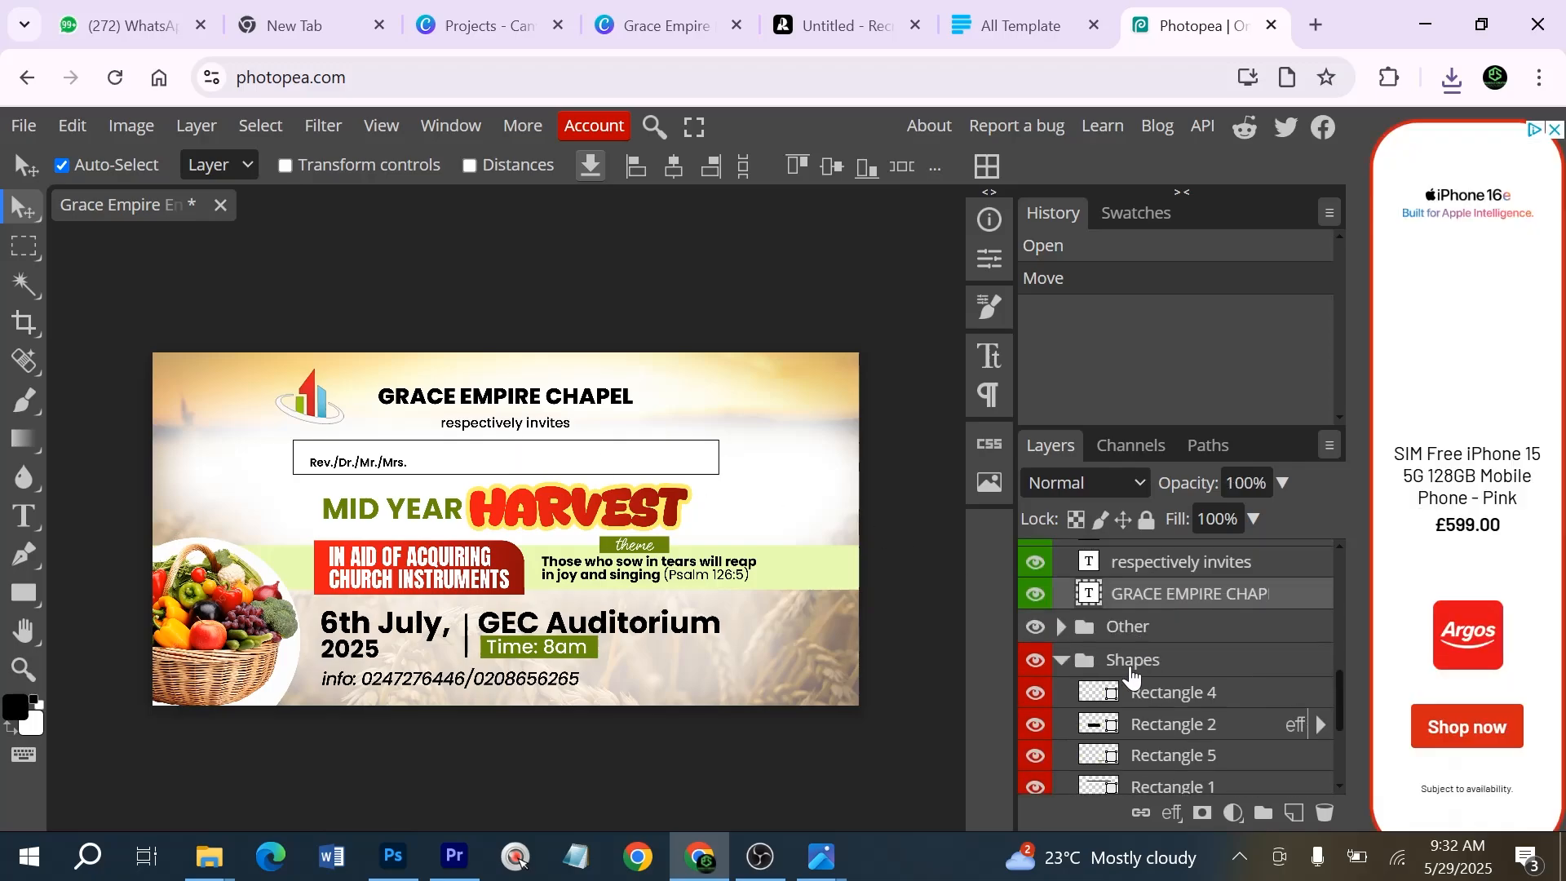
{"action": "scroll", "coordinate": [1095, 695], "scroll_direction": "up", "scroll_amount": 1}
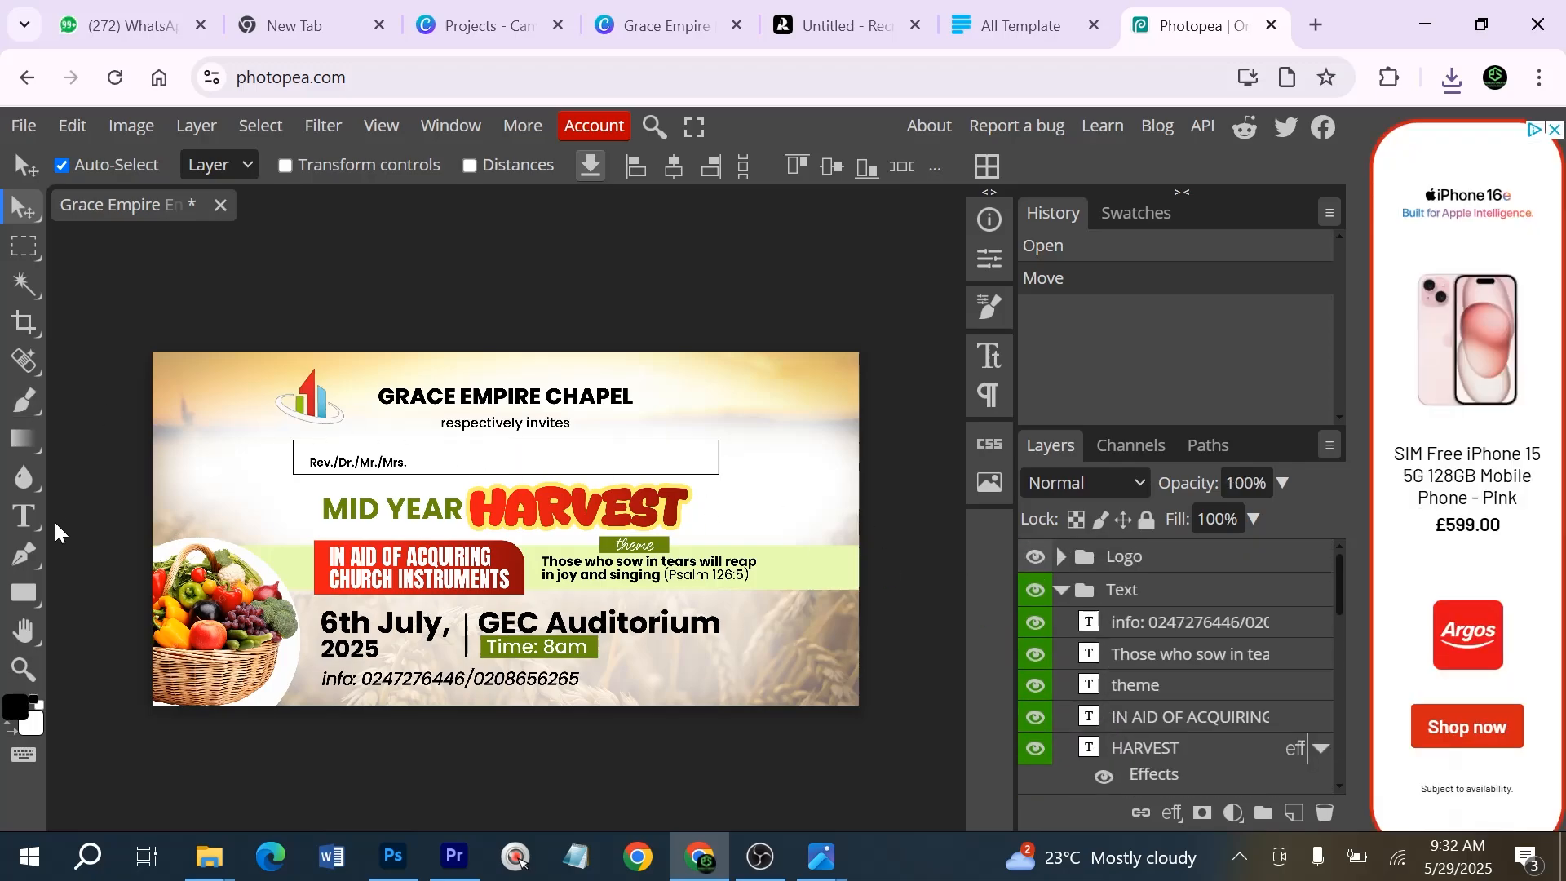
Replace the church name at the top of the invitation with "GOD IS GOOD CHAPEL"
{"action": "left_click", "coordinate": [30, 527]}
{"action": "left_click", "coordinate": [536, 412]}
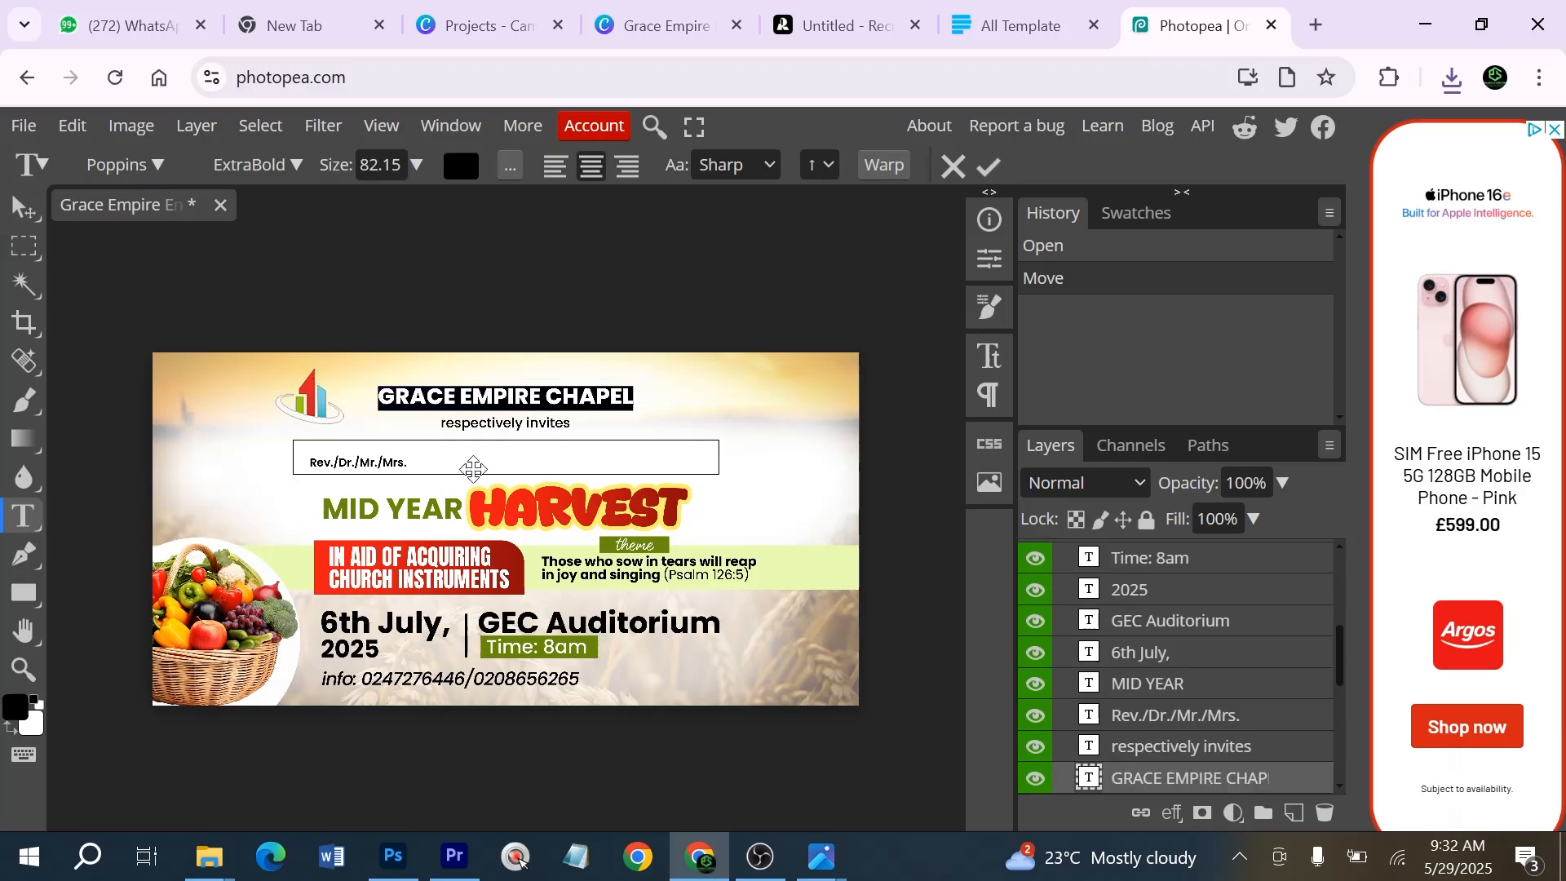
{"action": "type", "text": "god"}
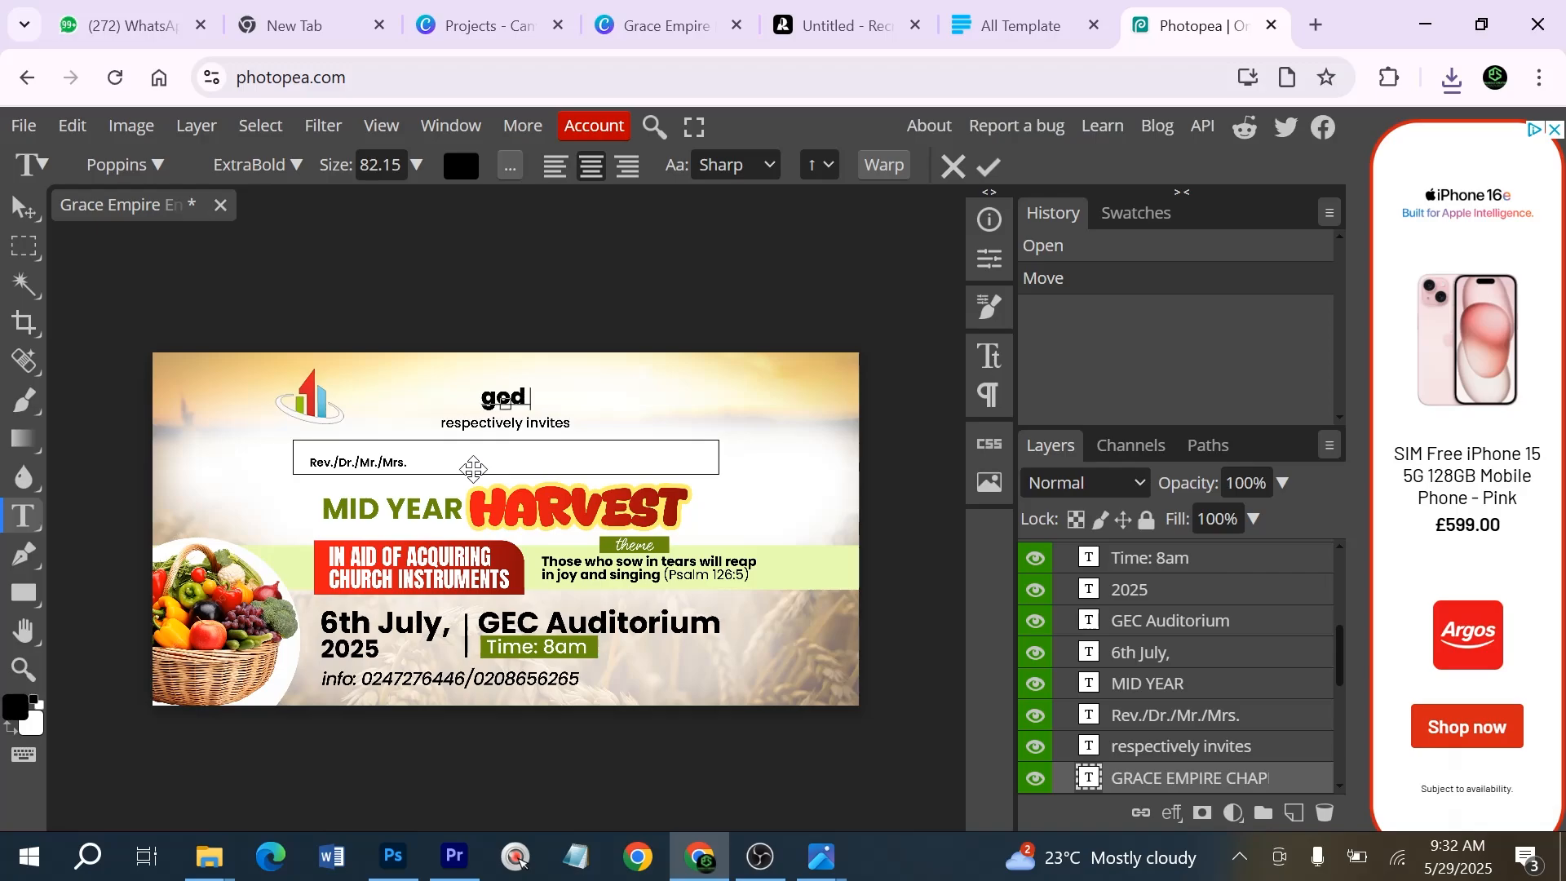
{"action": "key", "text": "ctrl+a"}
{"action": "type", "text": "GID"}
{"action": "key", "text": "BackSpace"}
{"action": "type", "text": "OD IS GOO"}
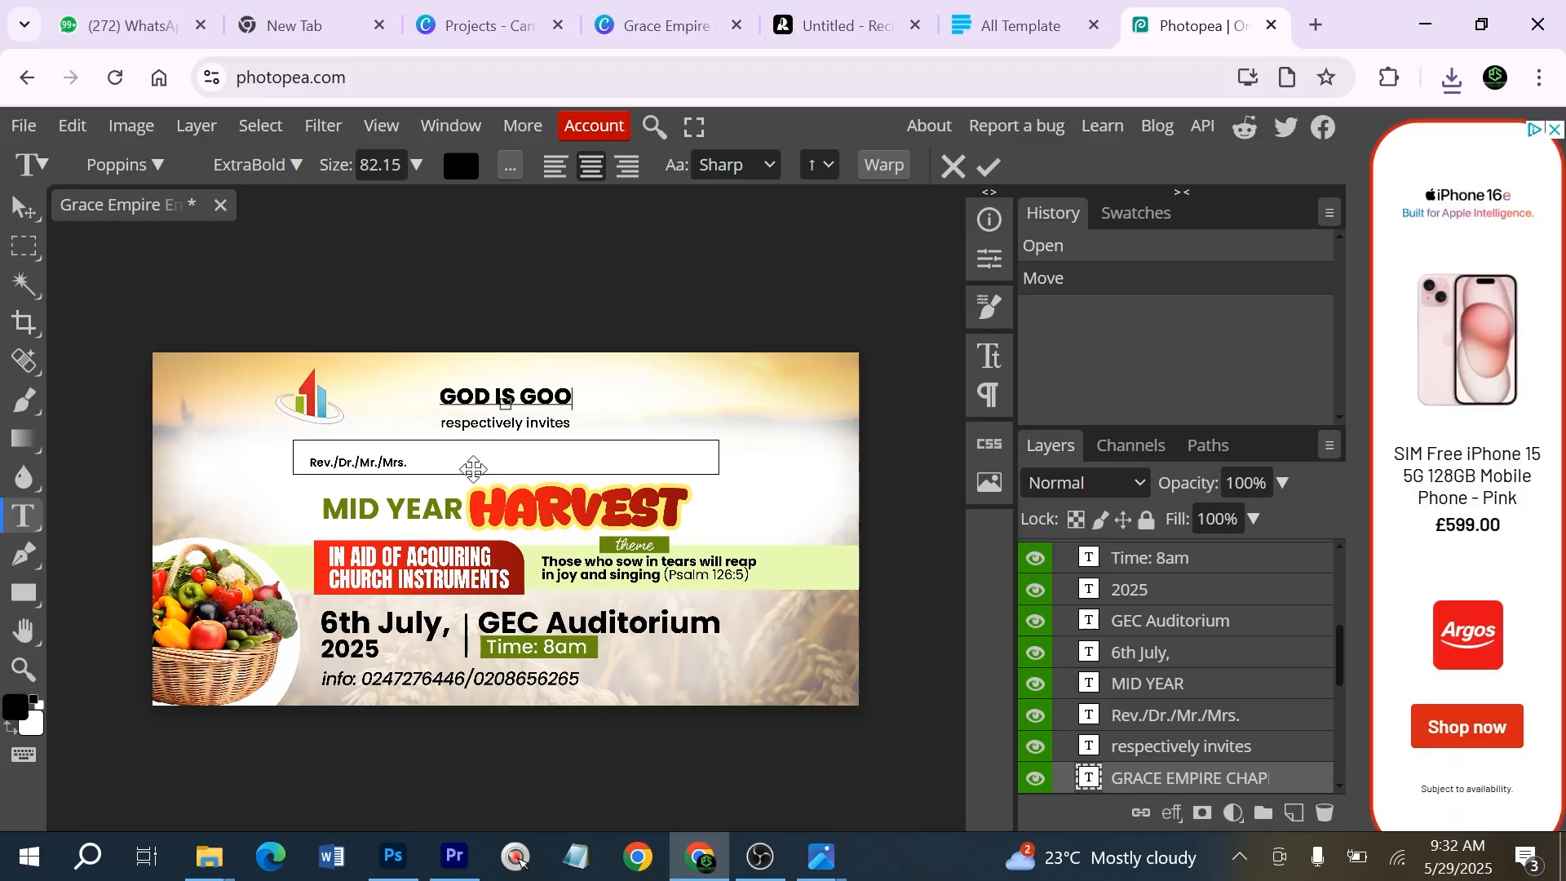
{"action": "type", "text": "D CHAEP"}
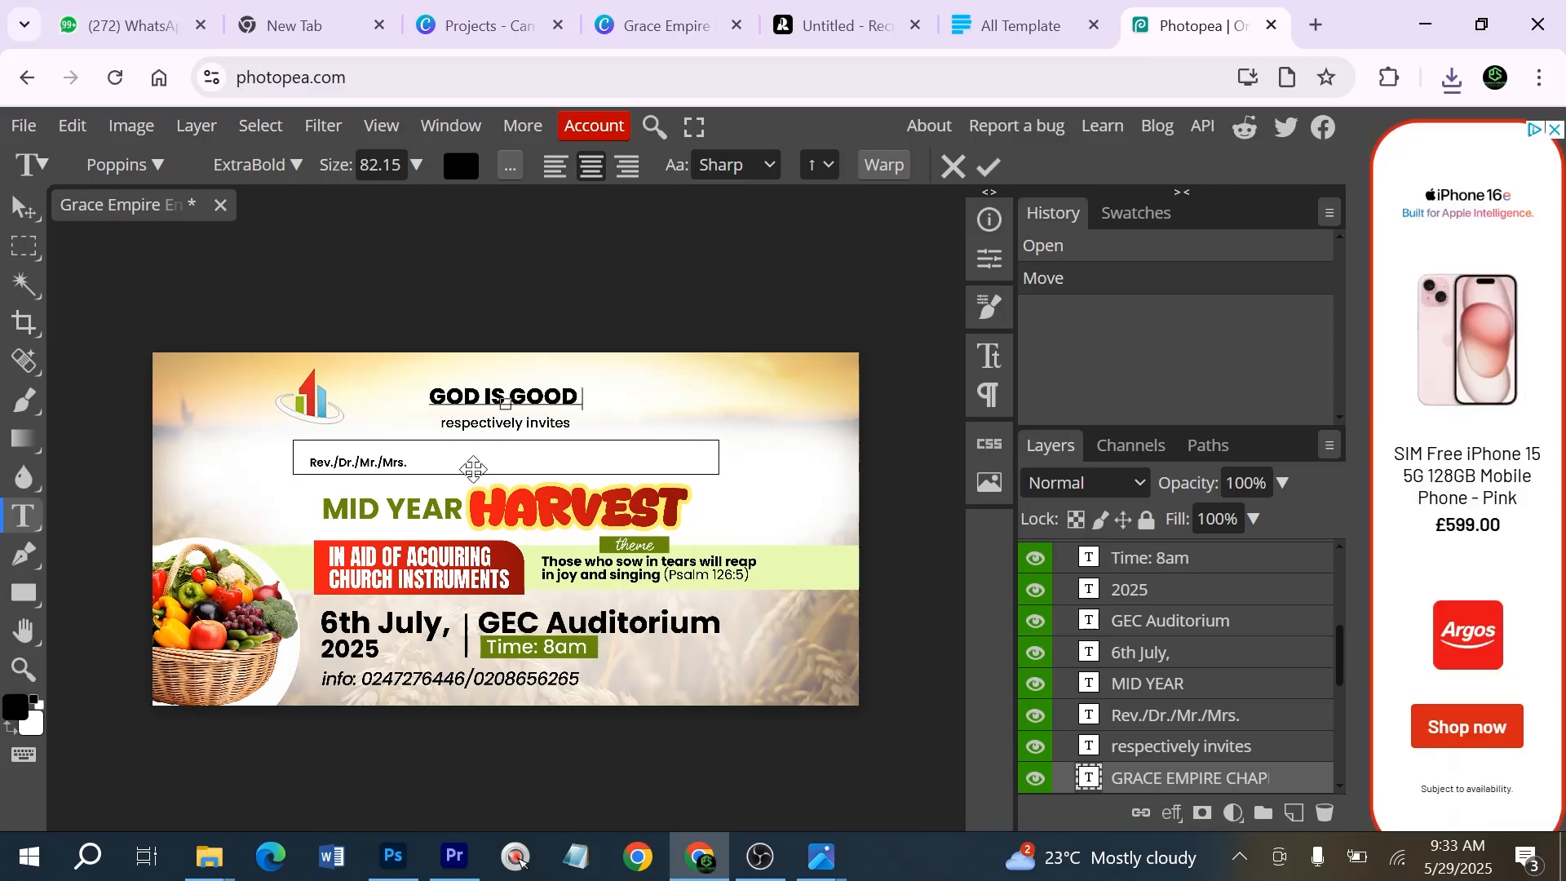
{"action": "key", "text": "BackSpace"}
{"action": "key", "text": "BackSpace"}
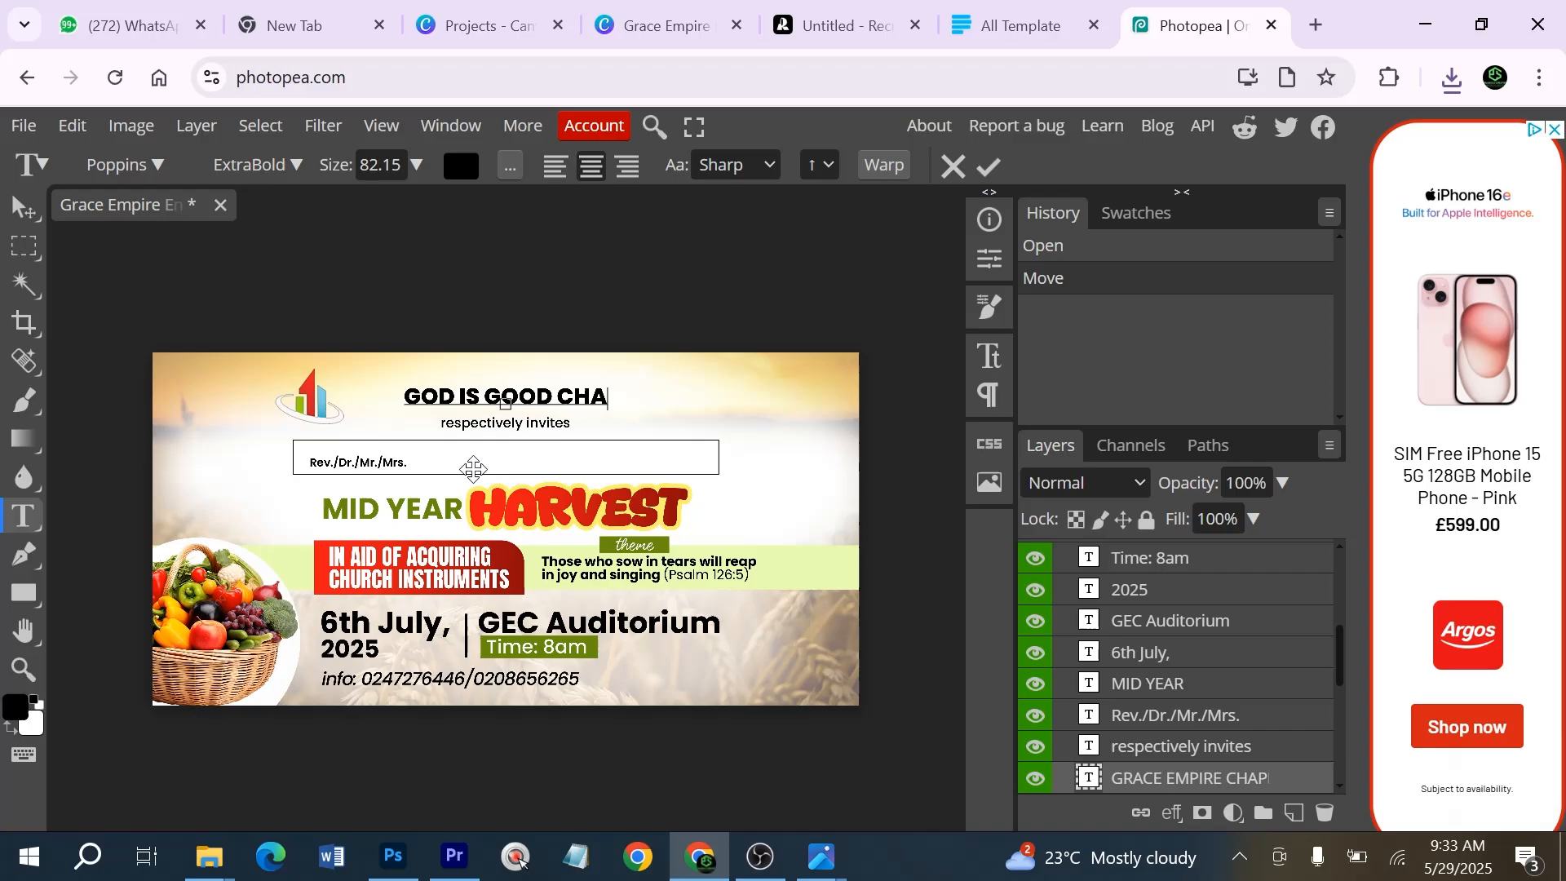
{"action": "type", "text": "PEL"}
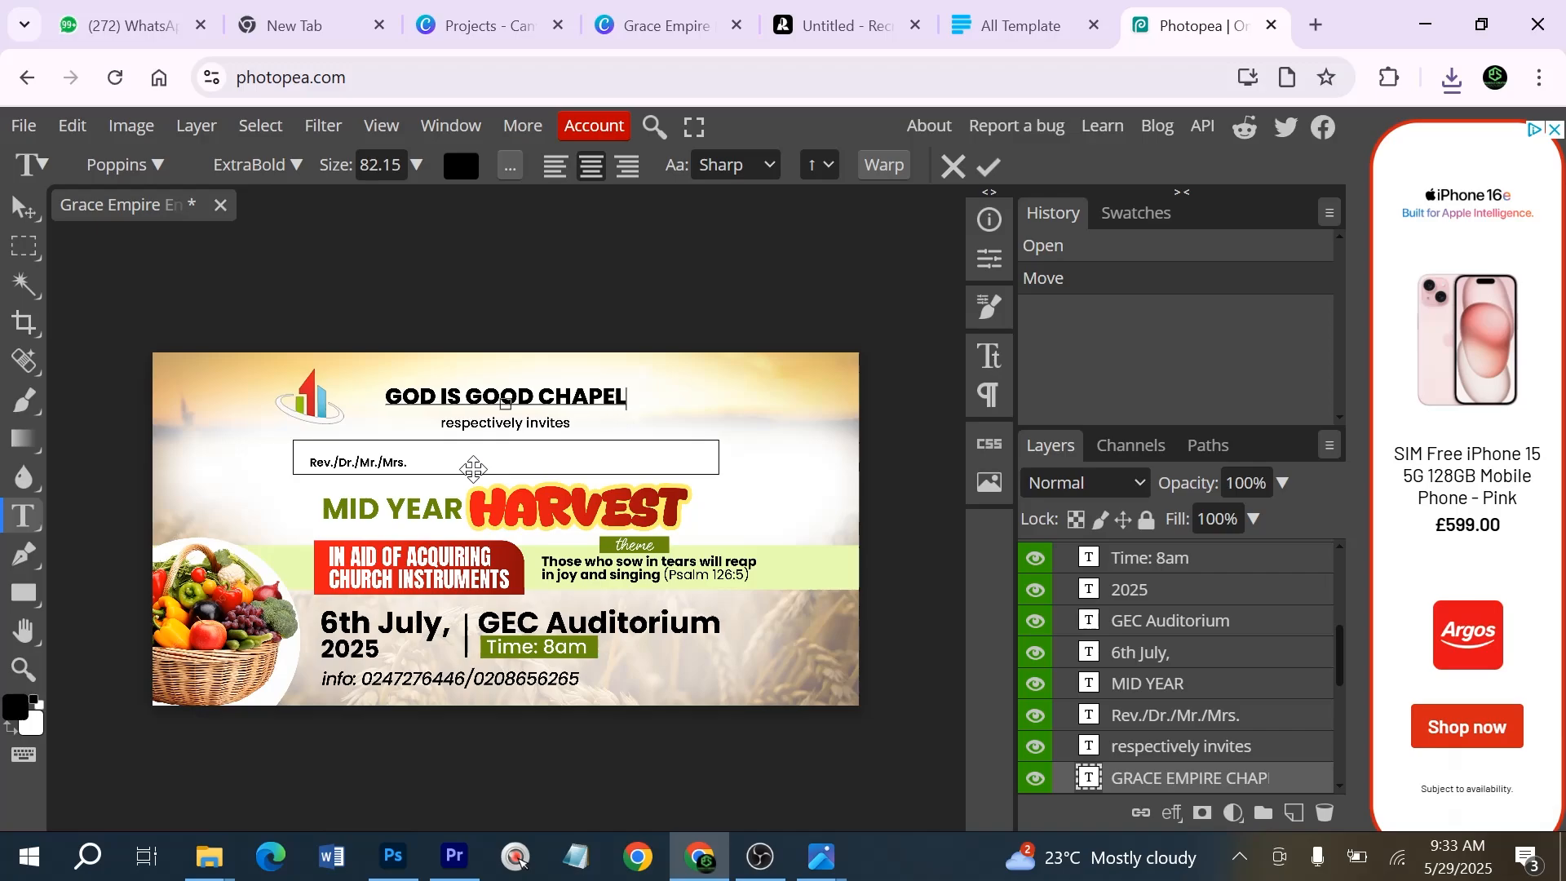
{"action": "left_click", "coordinate": [24, 208]}
Replace the green text "MID YEAR" before the HARVEST title with "ANNUAL"
{"action": "left_click", "coordinate": [410, 517]}
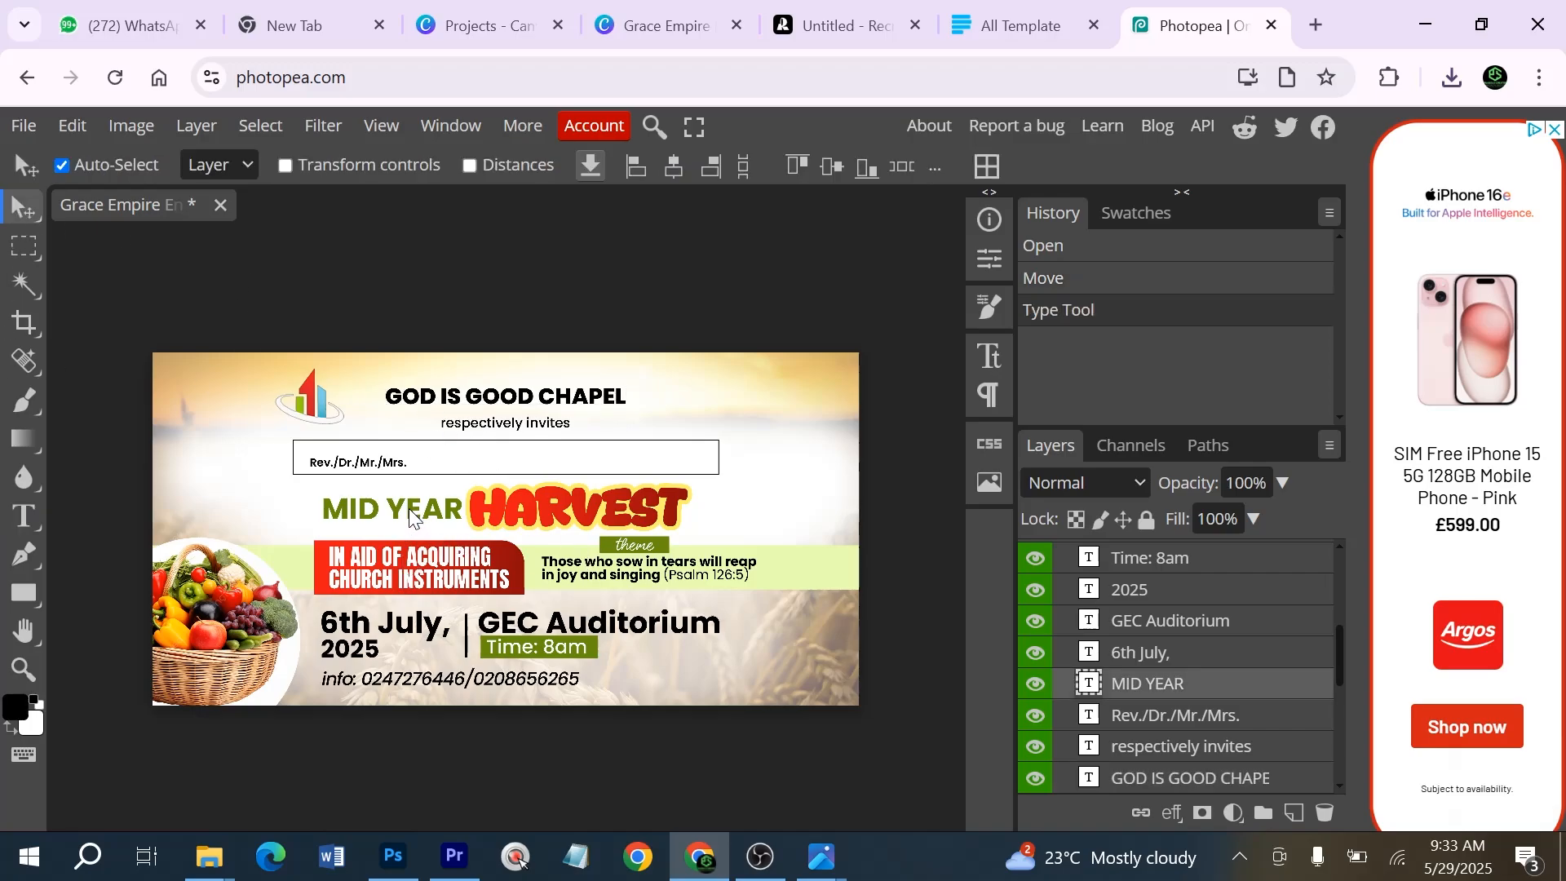
{"action": "left_click", "coordinate": [23, 515]}
{"action": "left_click", "coordinate": [358, 512]}
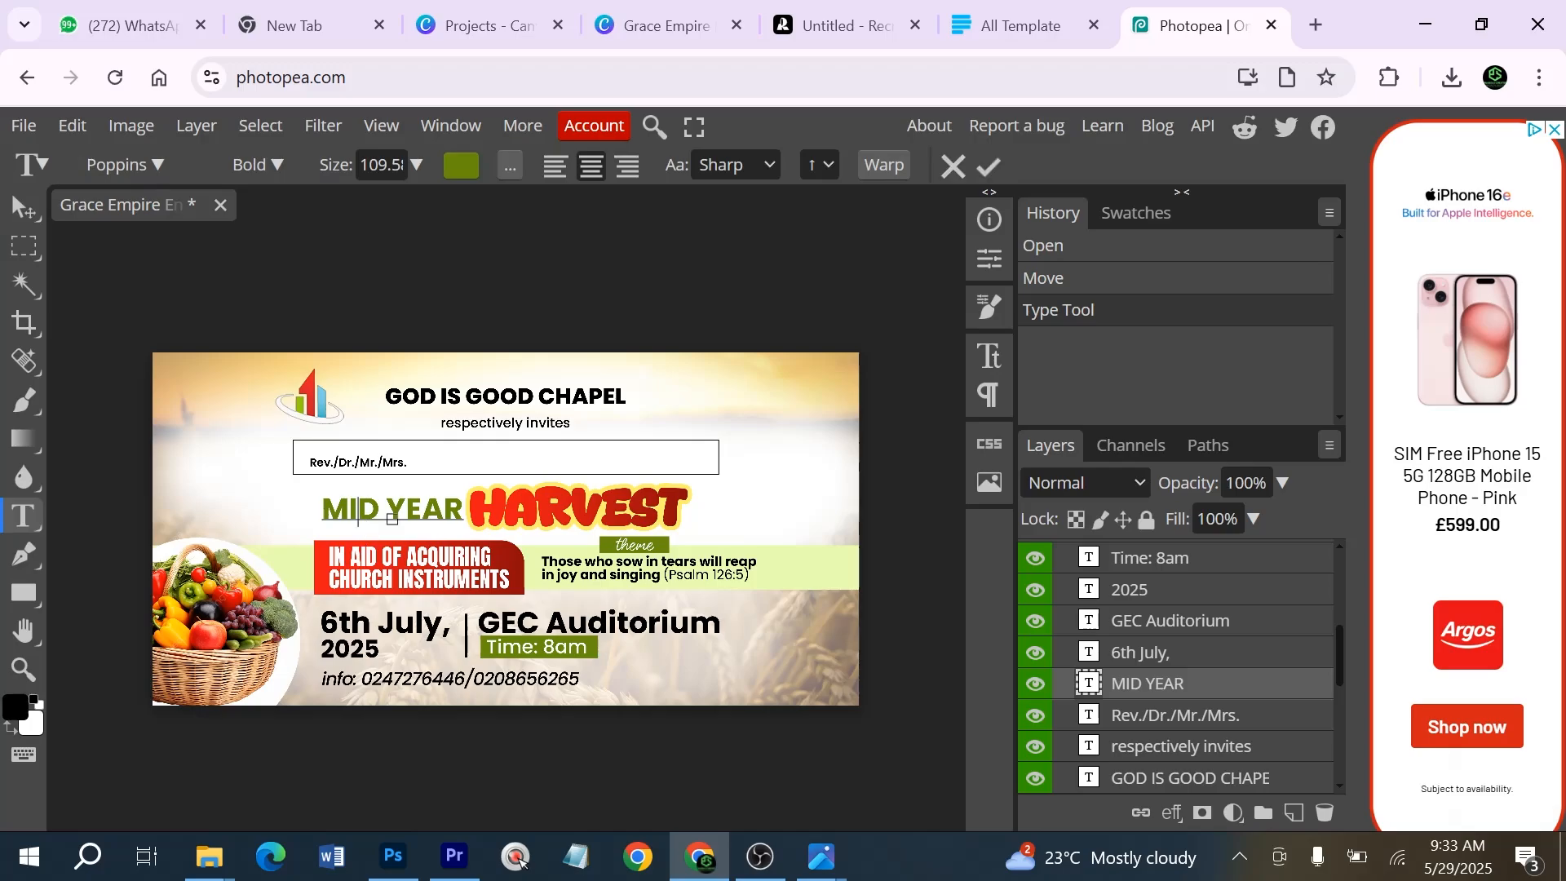
{"action": "key", "text": "ctrl+a"}
{"action": "key", "text": "BackSpace"}
{"action": "type", "text": "ANN"}
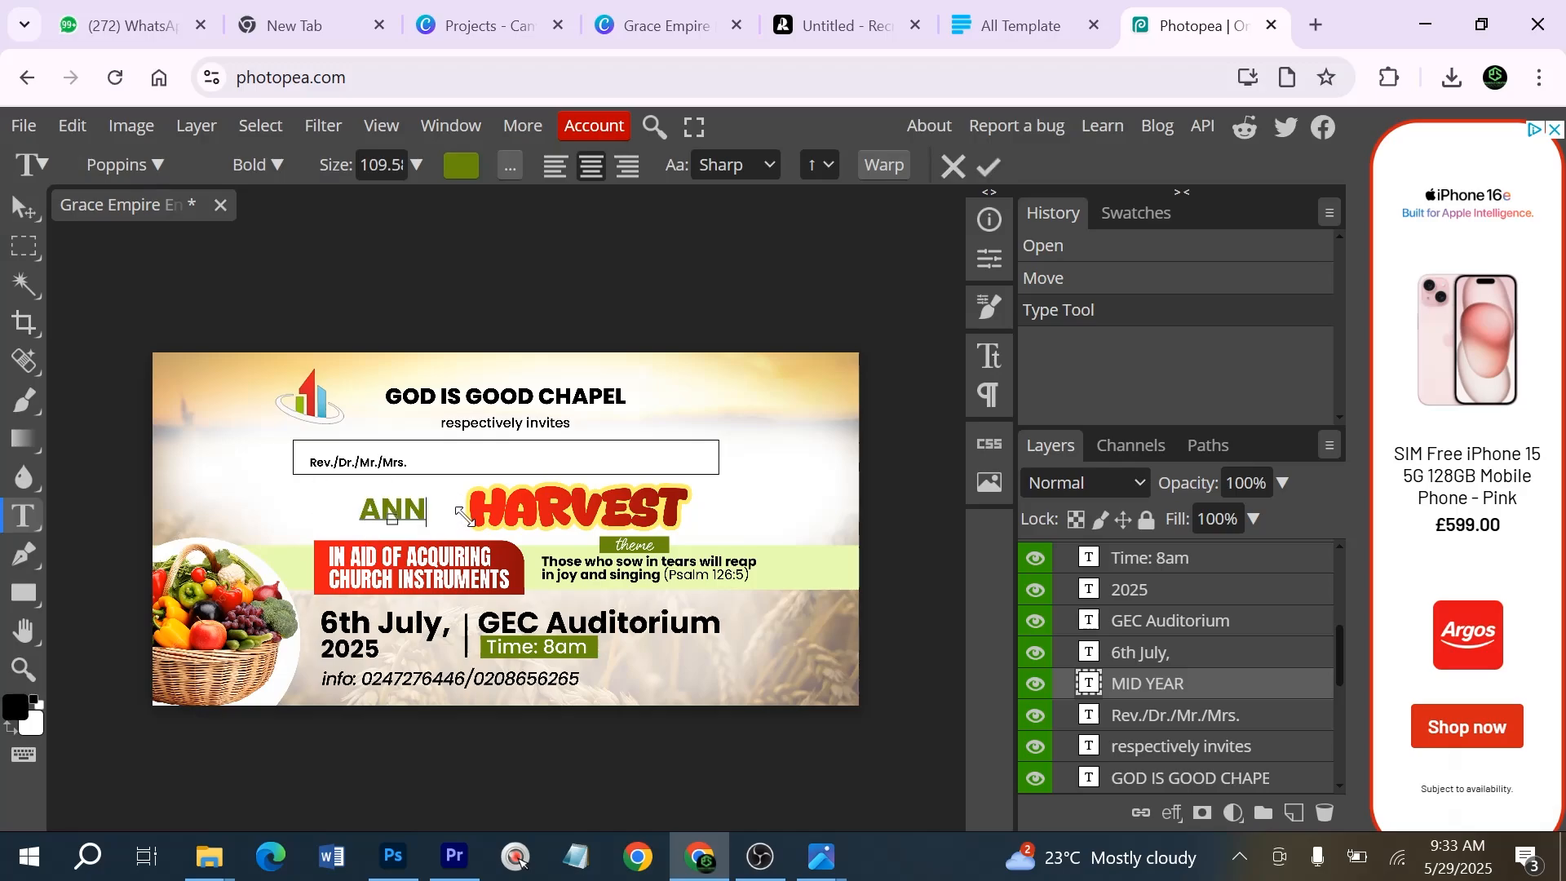
{"action": "type", "text": "UAL"}
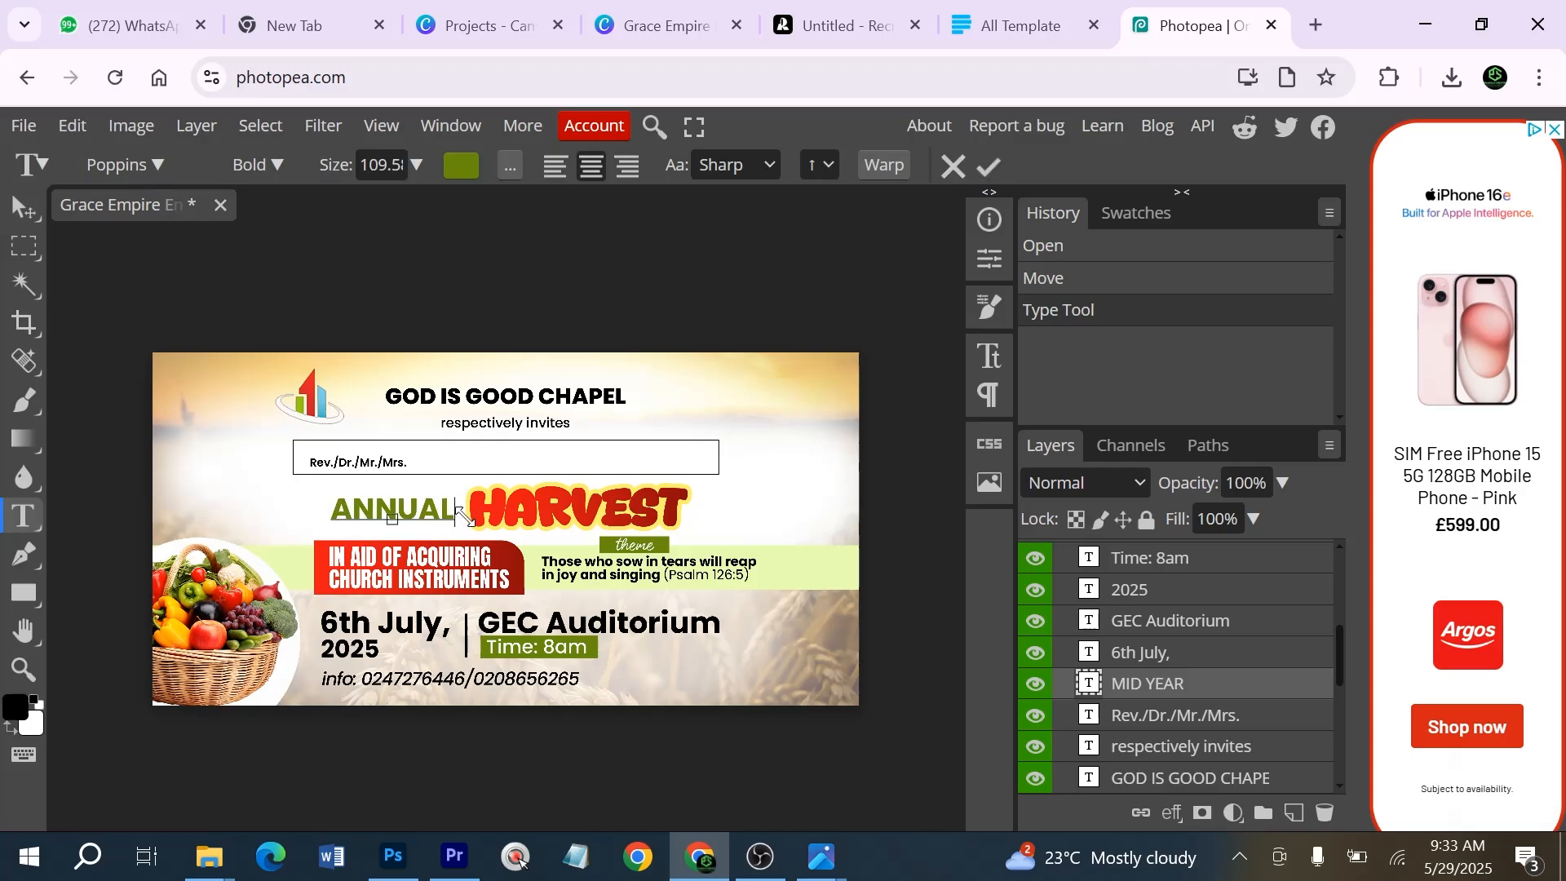
{"action": "left_click", "coordinate": [23, 207]}
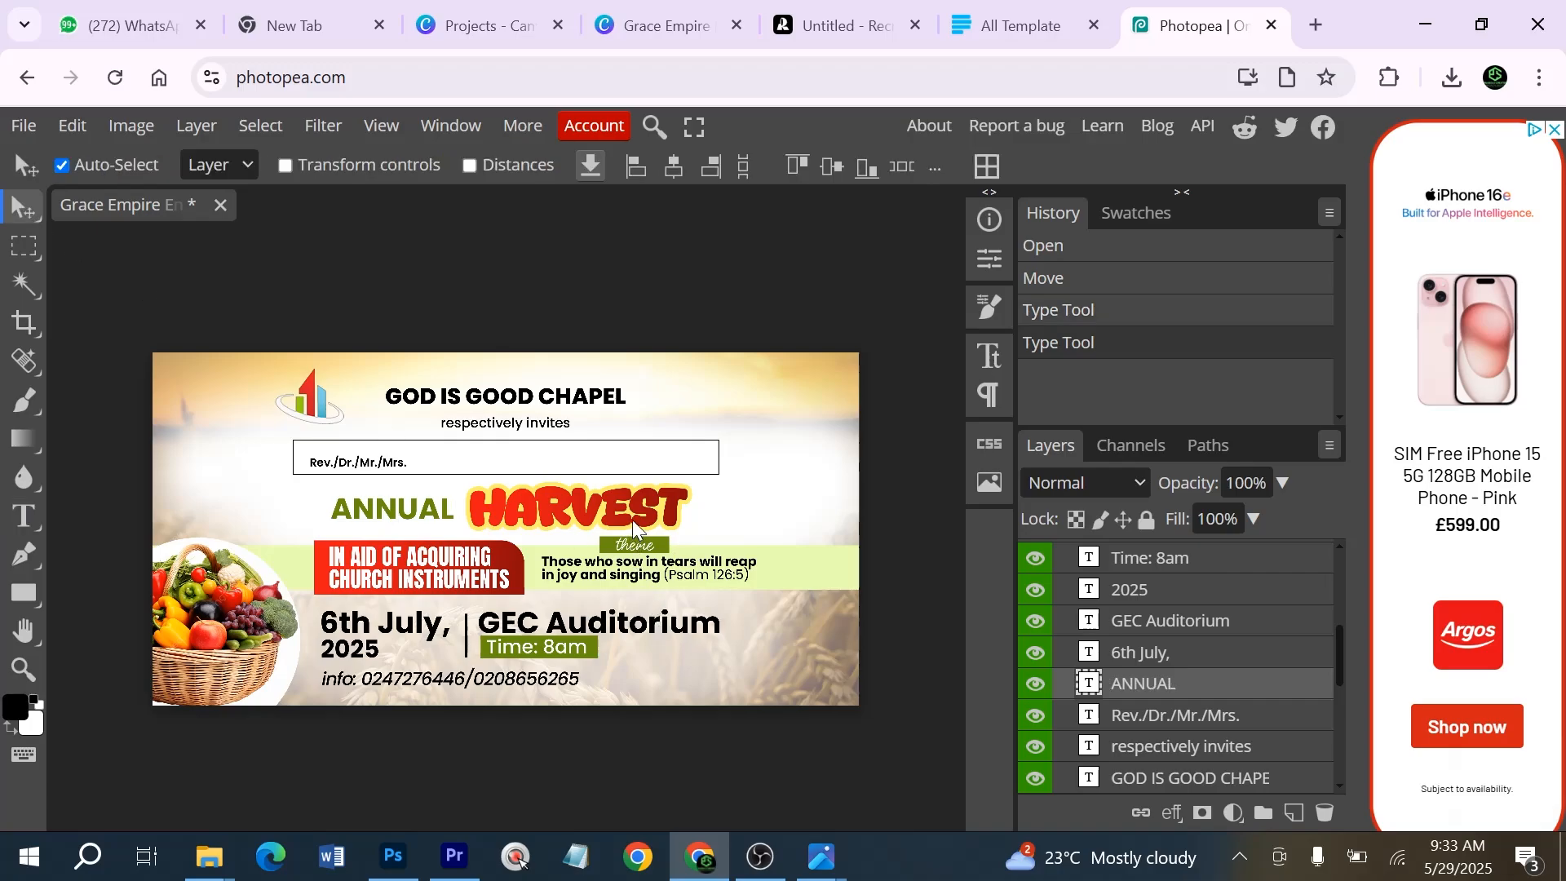
{"action": "left_click", "coordinate": [636, 309]}
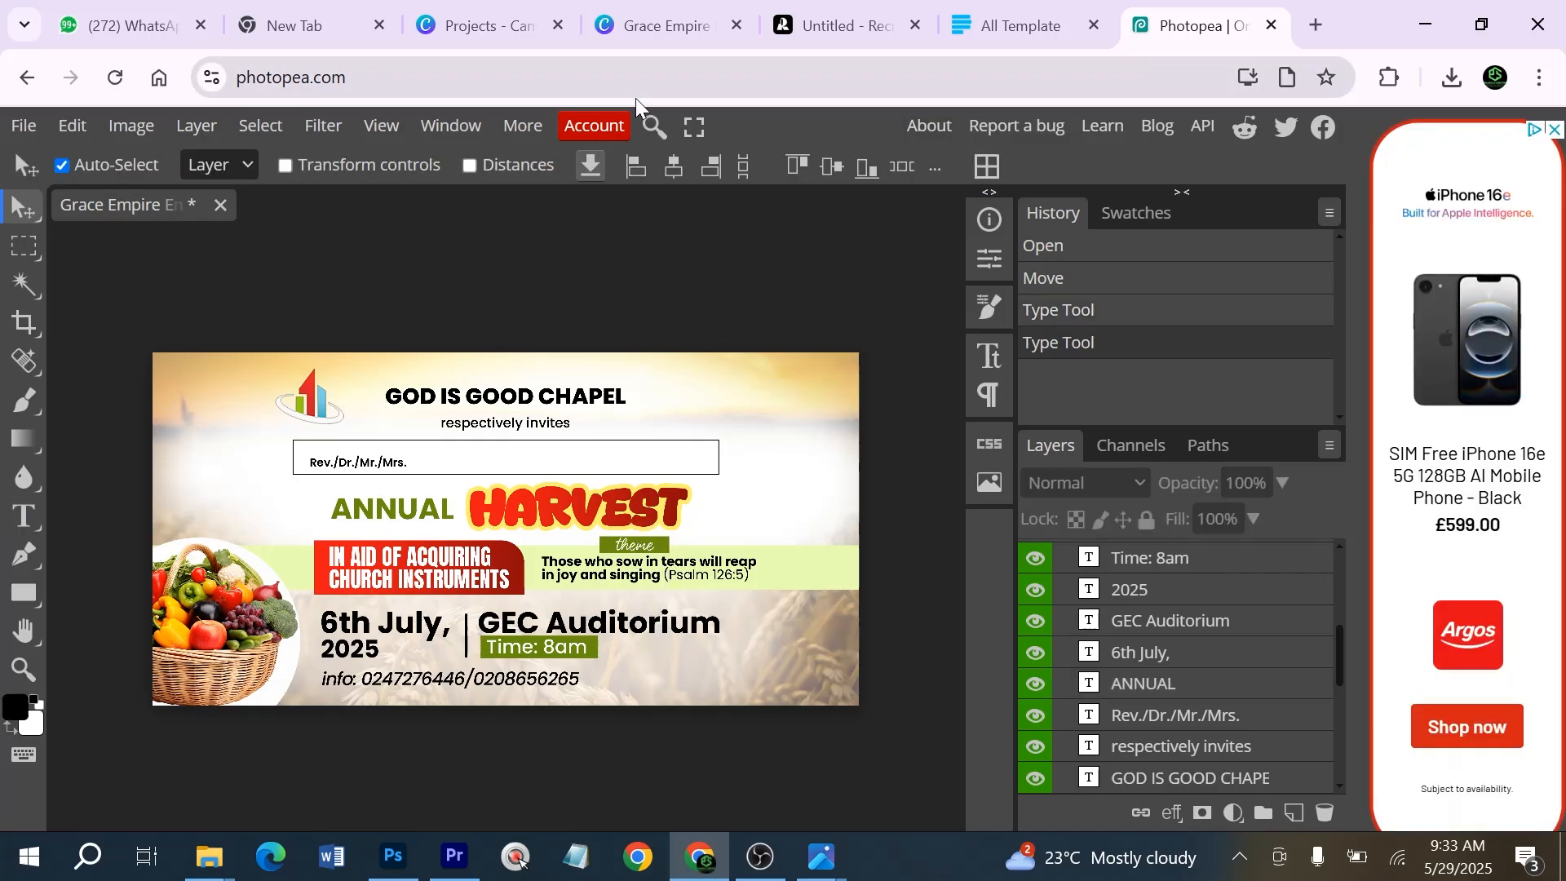
Export the design as a JPG and view the saved Grace Empire Envelope.jpg before returning to Photopea
{"action": "left_click", "coordinate": [23, 126]}
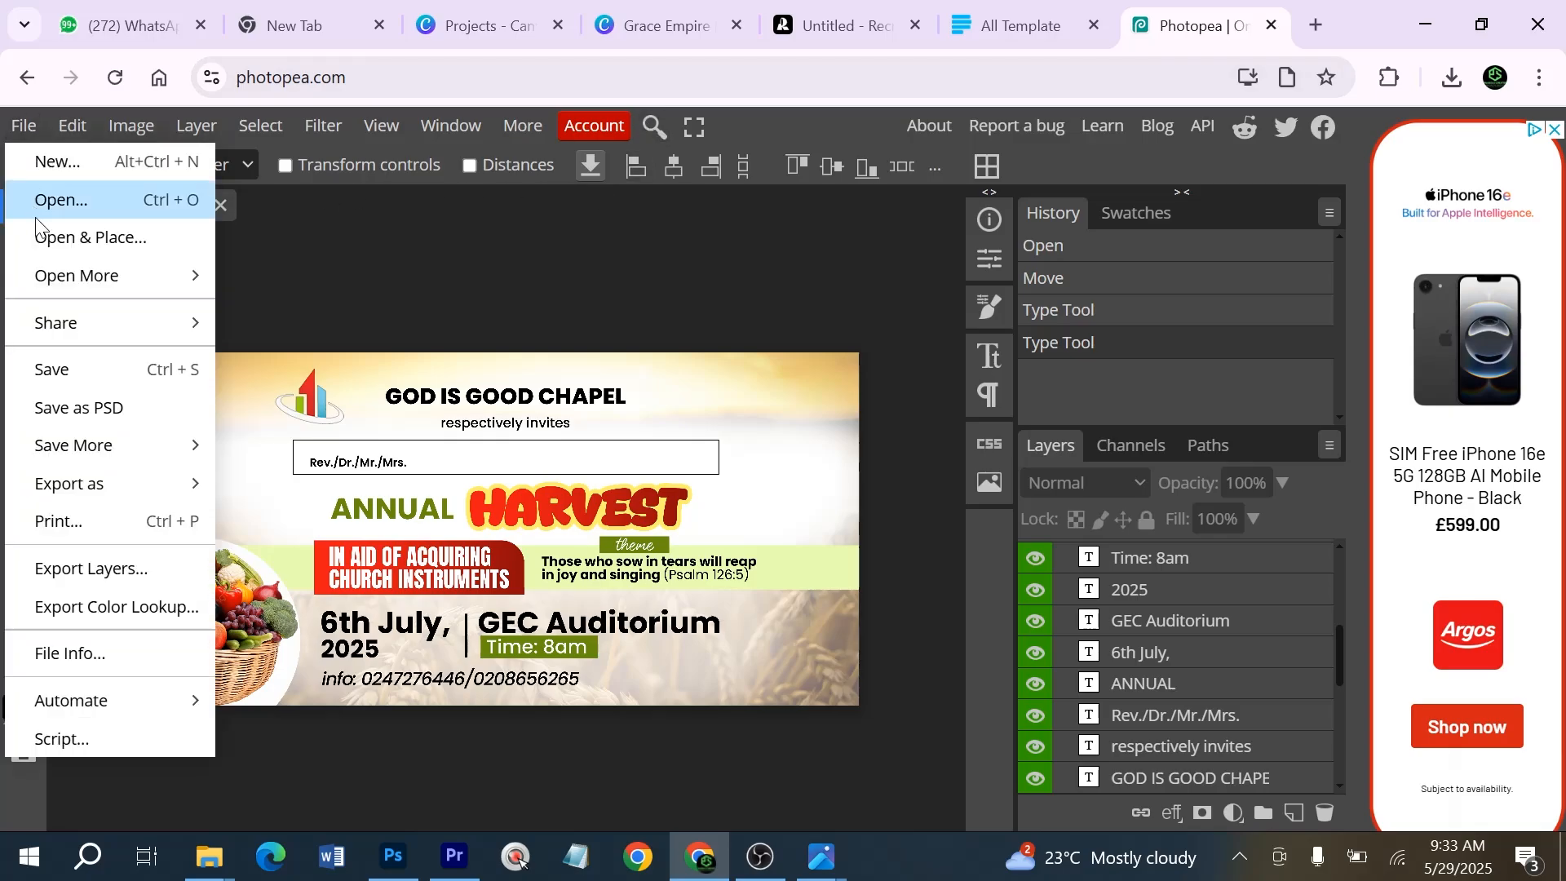
{"action": "mouse_move", "coordinate": [84, 477]}
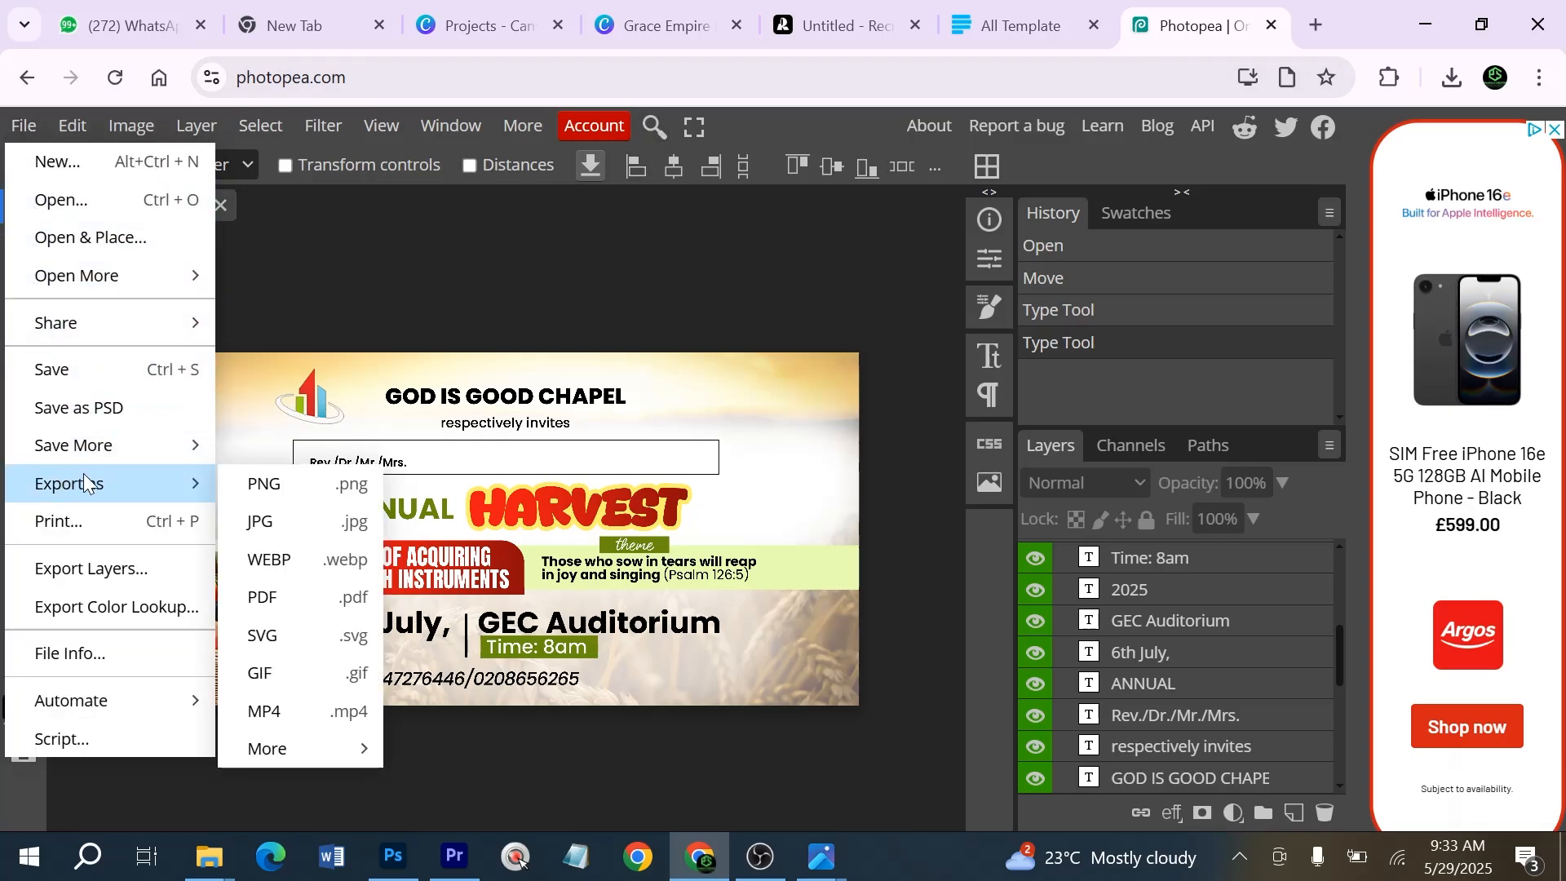
{"action": "left_click", "coordinate": [300, 528]}
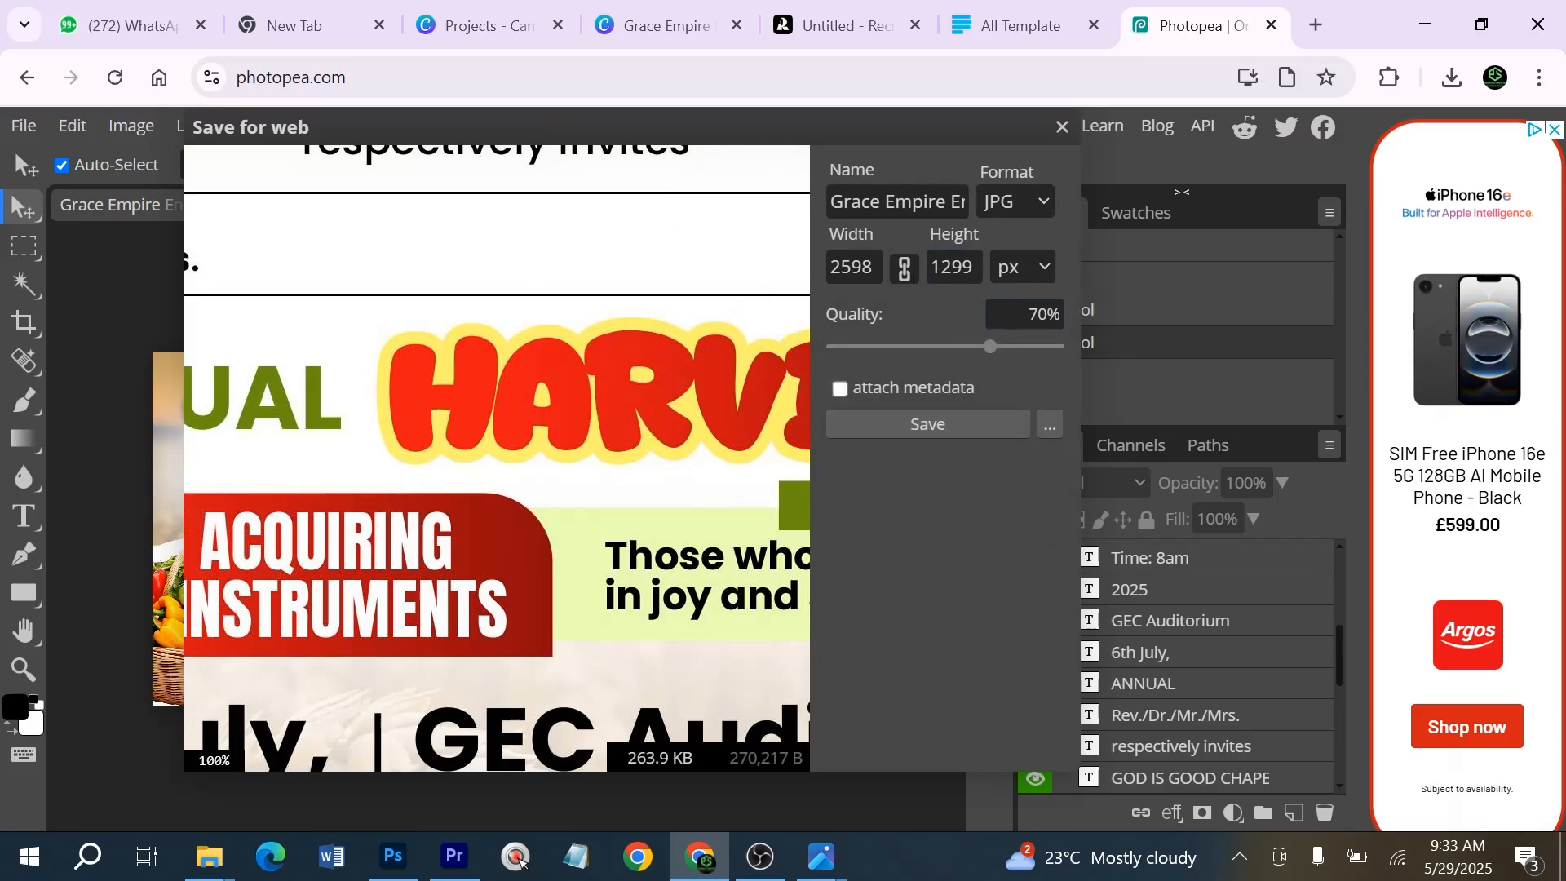
{"action": "left_click", "coordinate": [938, 424]}
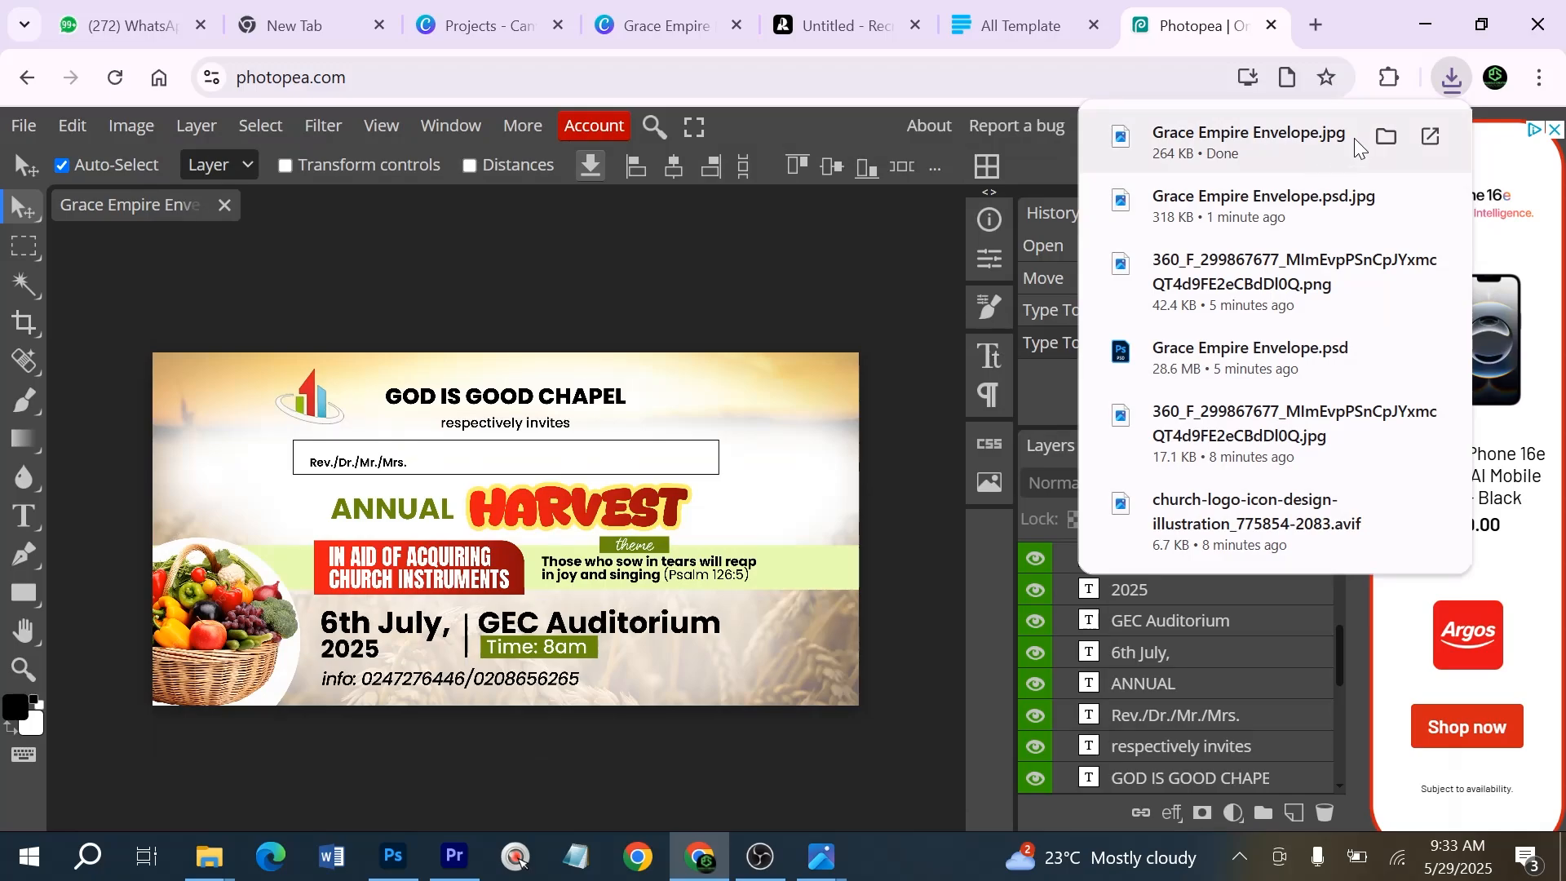
{"action": "left_click", "coordinate": [1305, 143]}
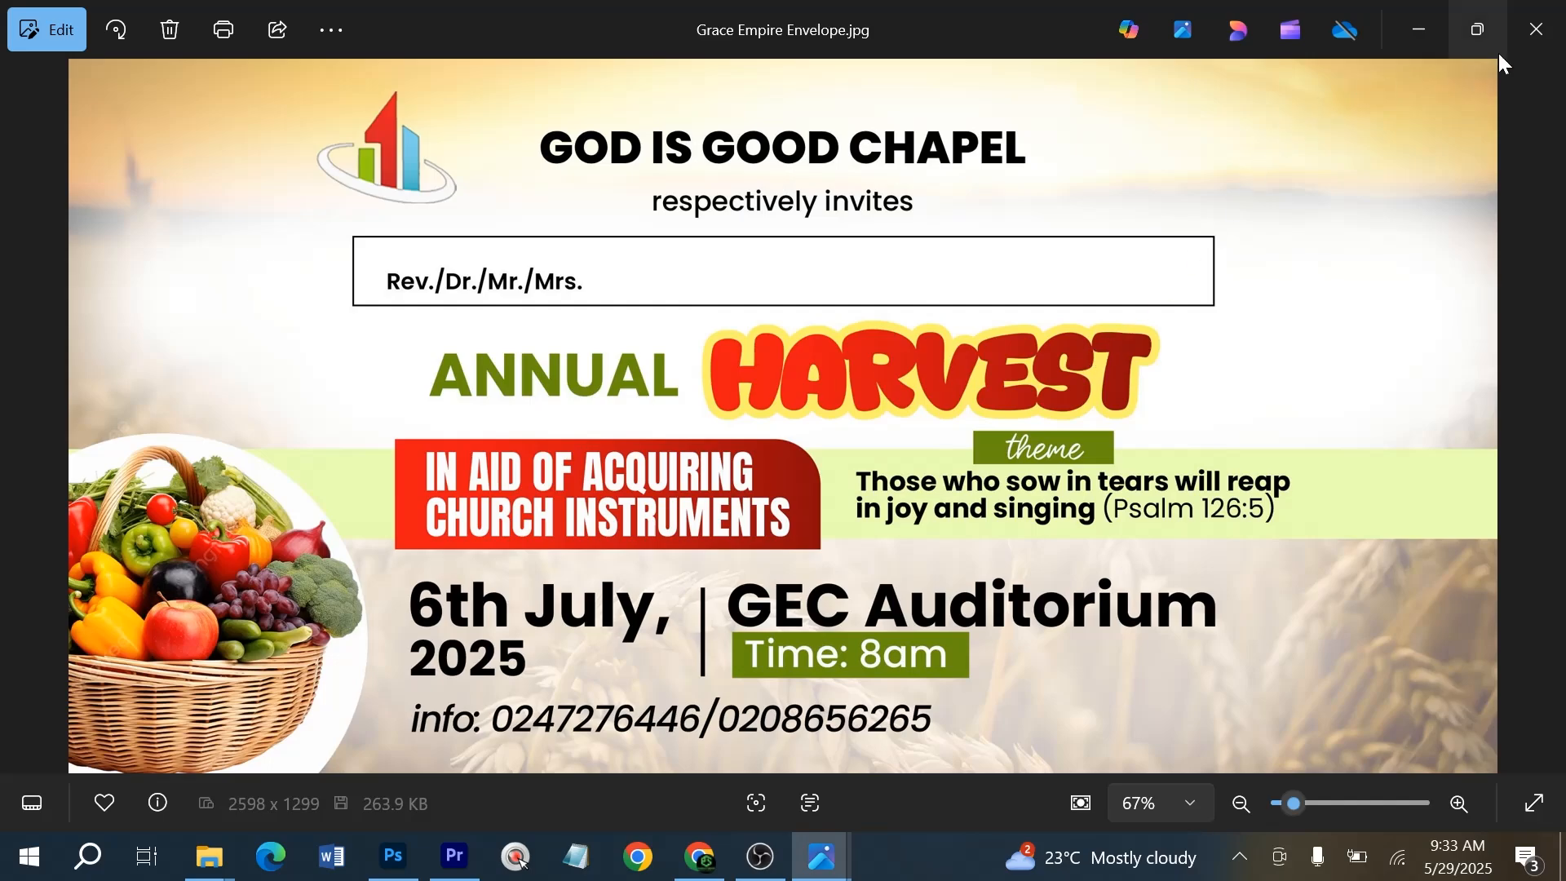
{"action": "left_click", "coordinate": [1536, 29]}
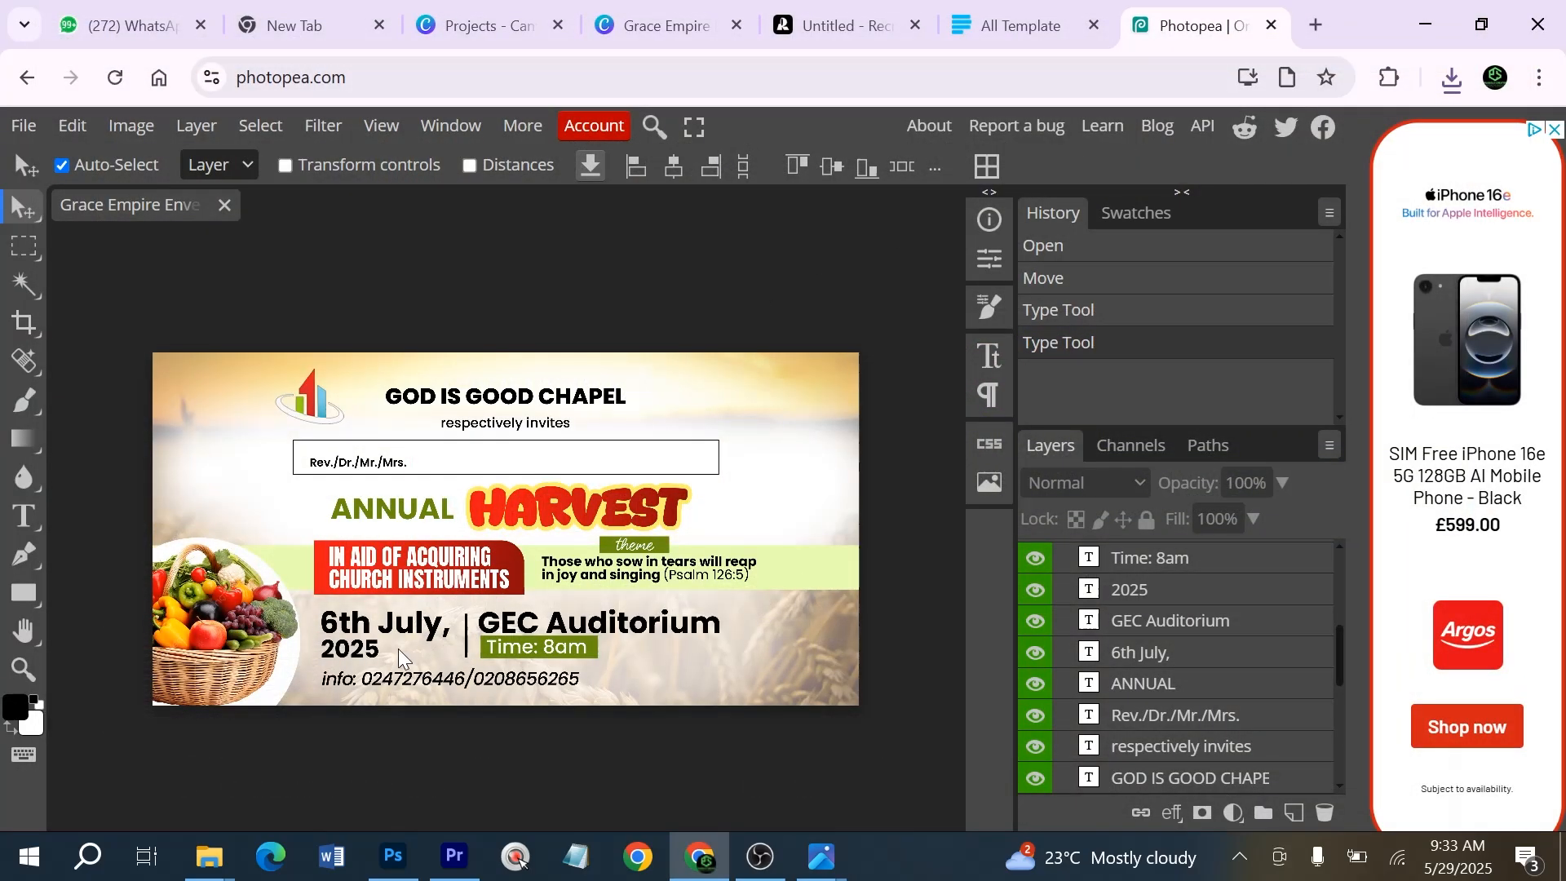
Browse the Paystack templates again and open paasolocreates.gumroad.com in a new tab to look through its products
{"action": "left_click", "coordinate": [1022, 30]}
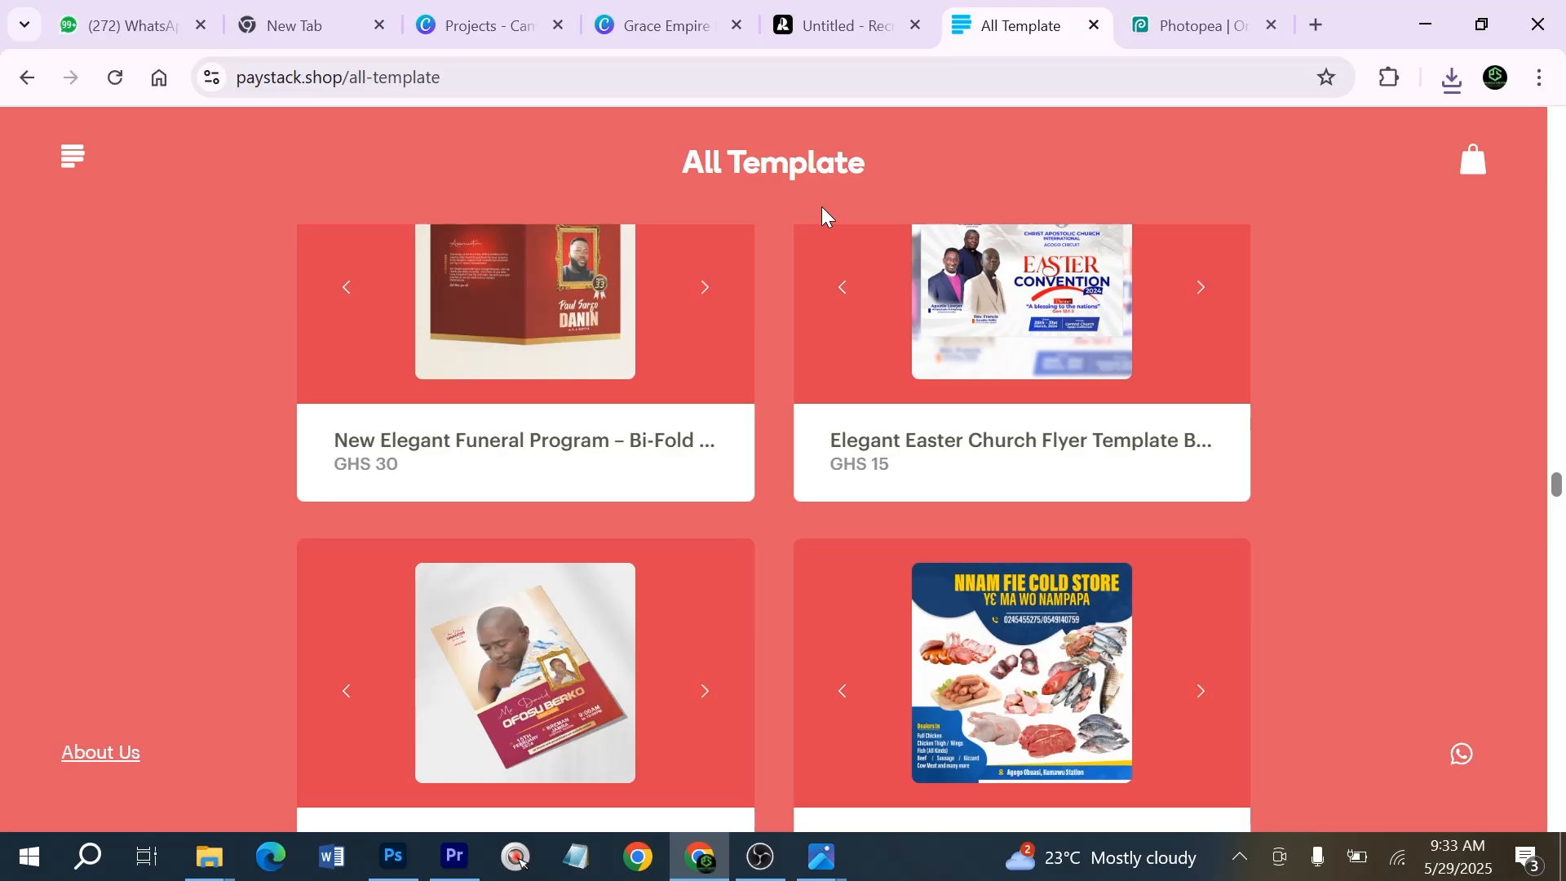
{"action": "scroll", "coordinate": [828, 405], "scroll_direction": "down", "scroll_amount": 10}
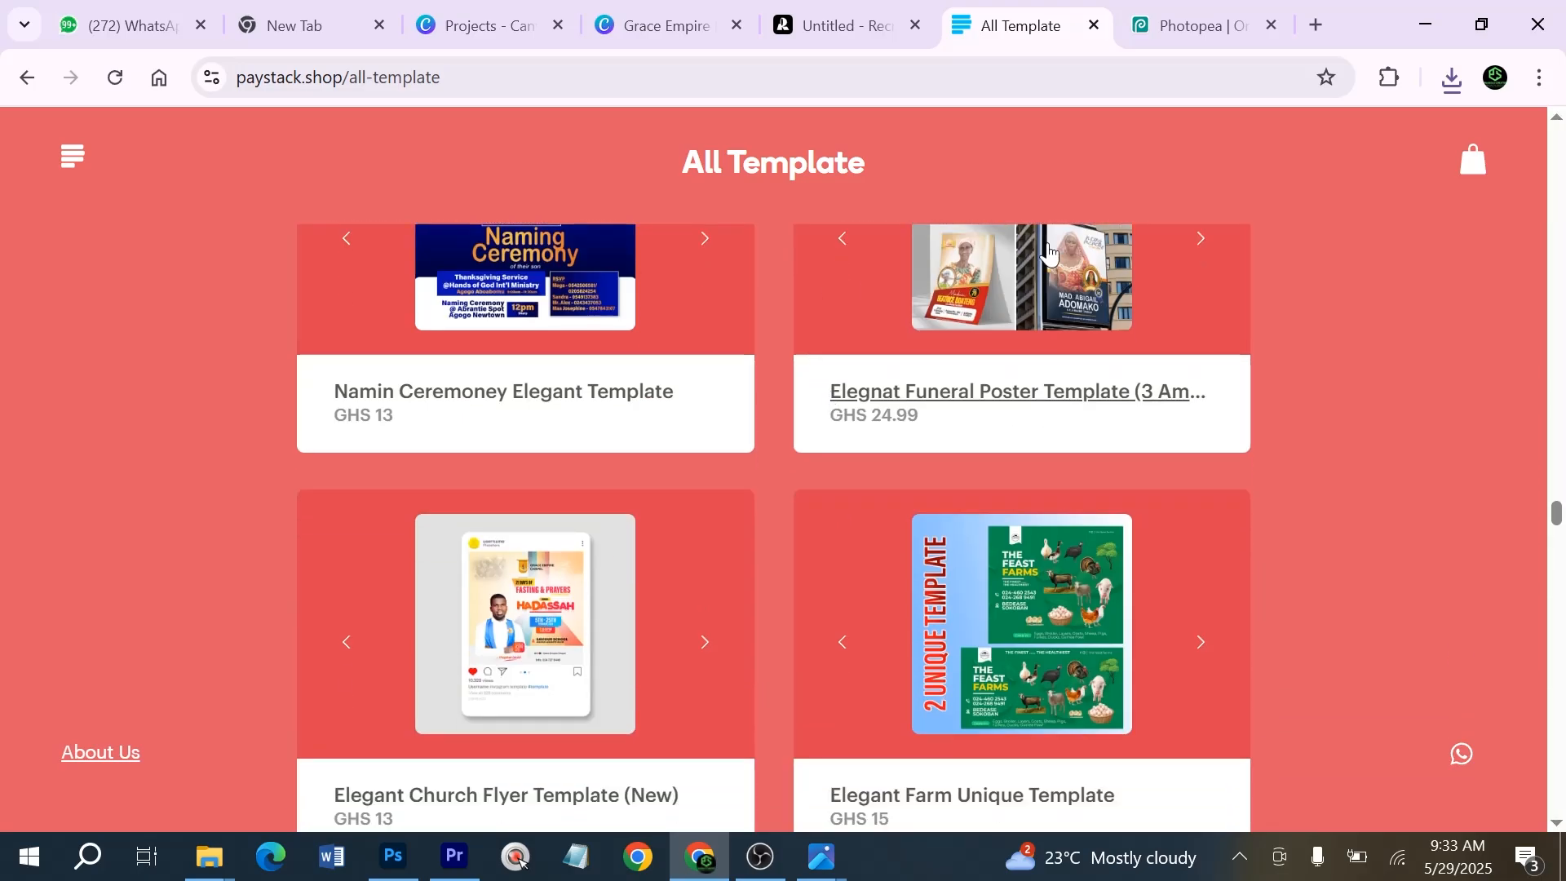
{"action": "left_click", "coordinate": [1322, 32]}
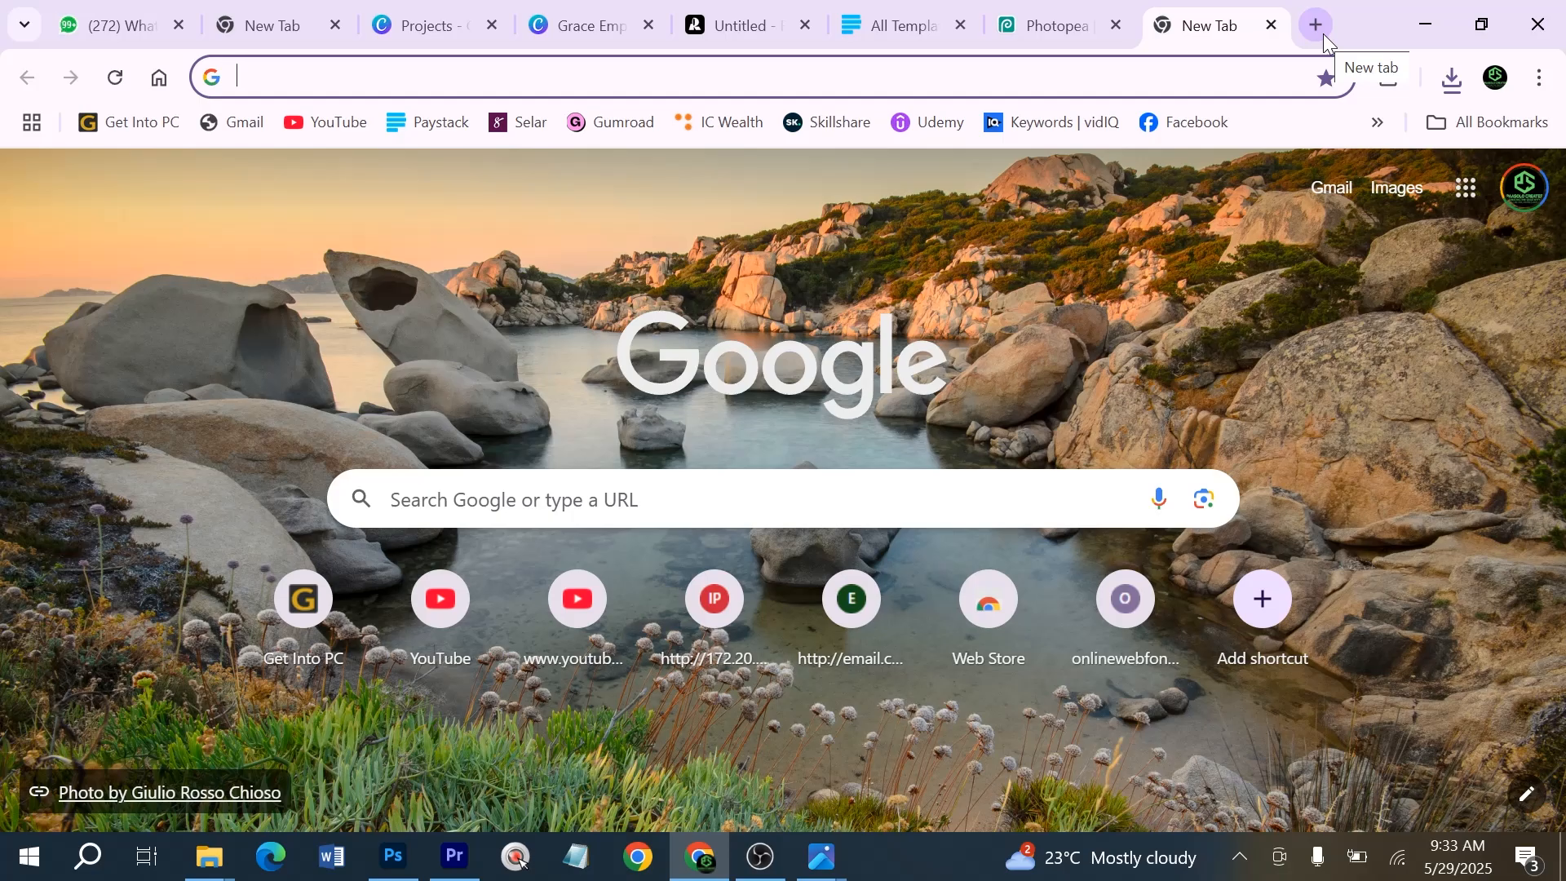
{"action": "type", "text": "PAAsolocreates.gumroad.com"}
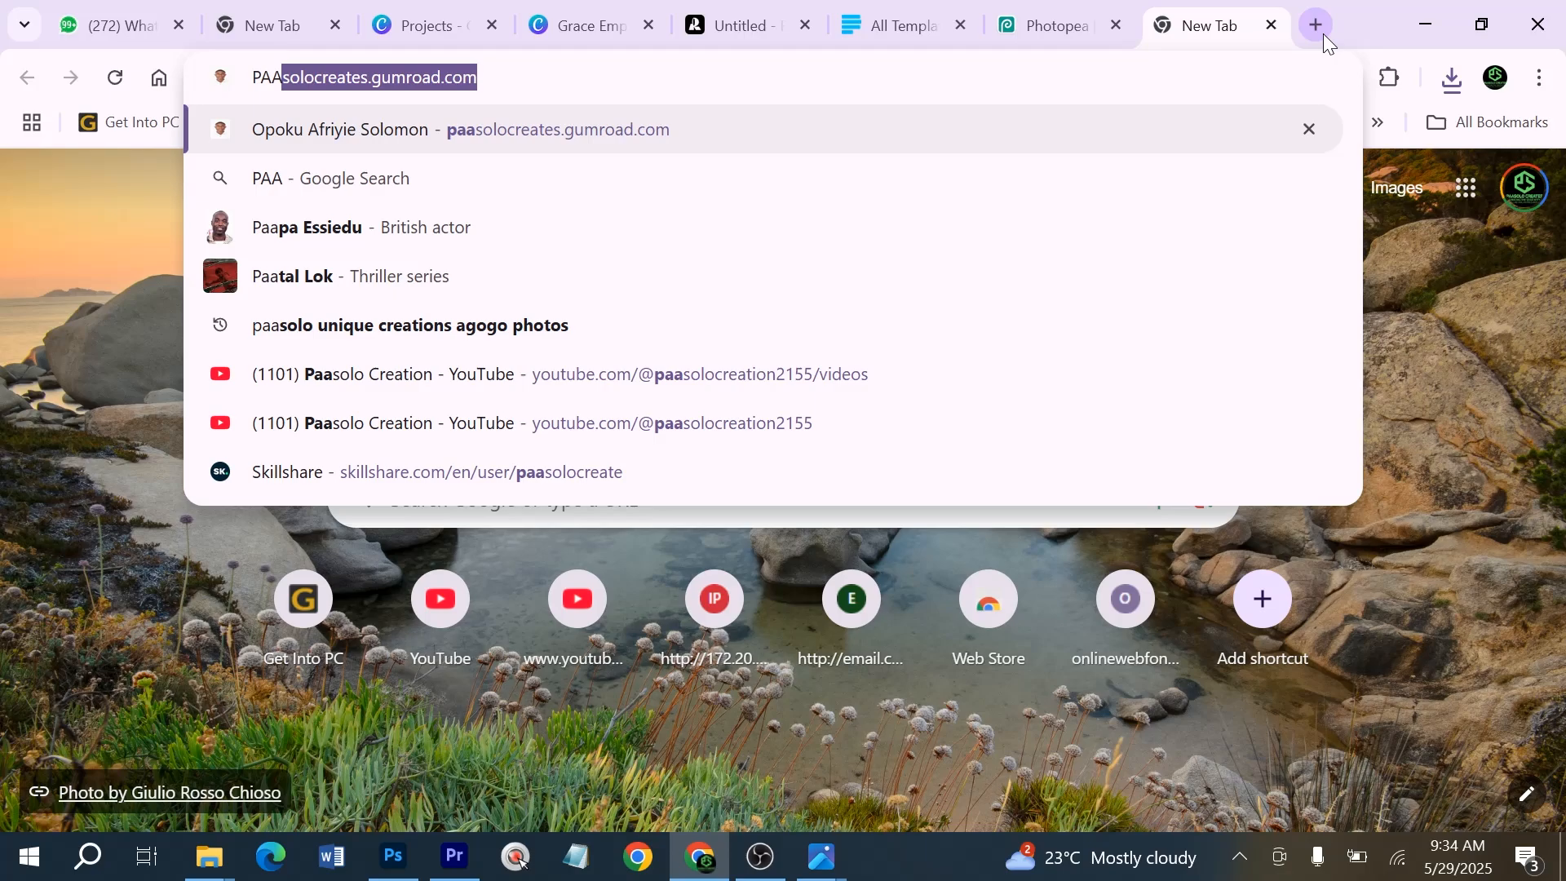
{"action": "key", "text": "Return"}
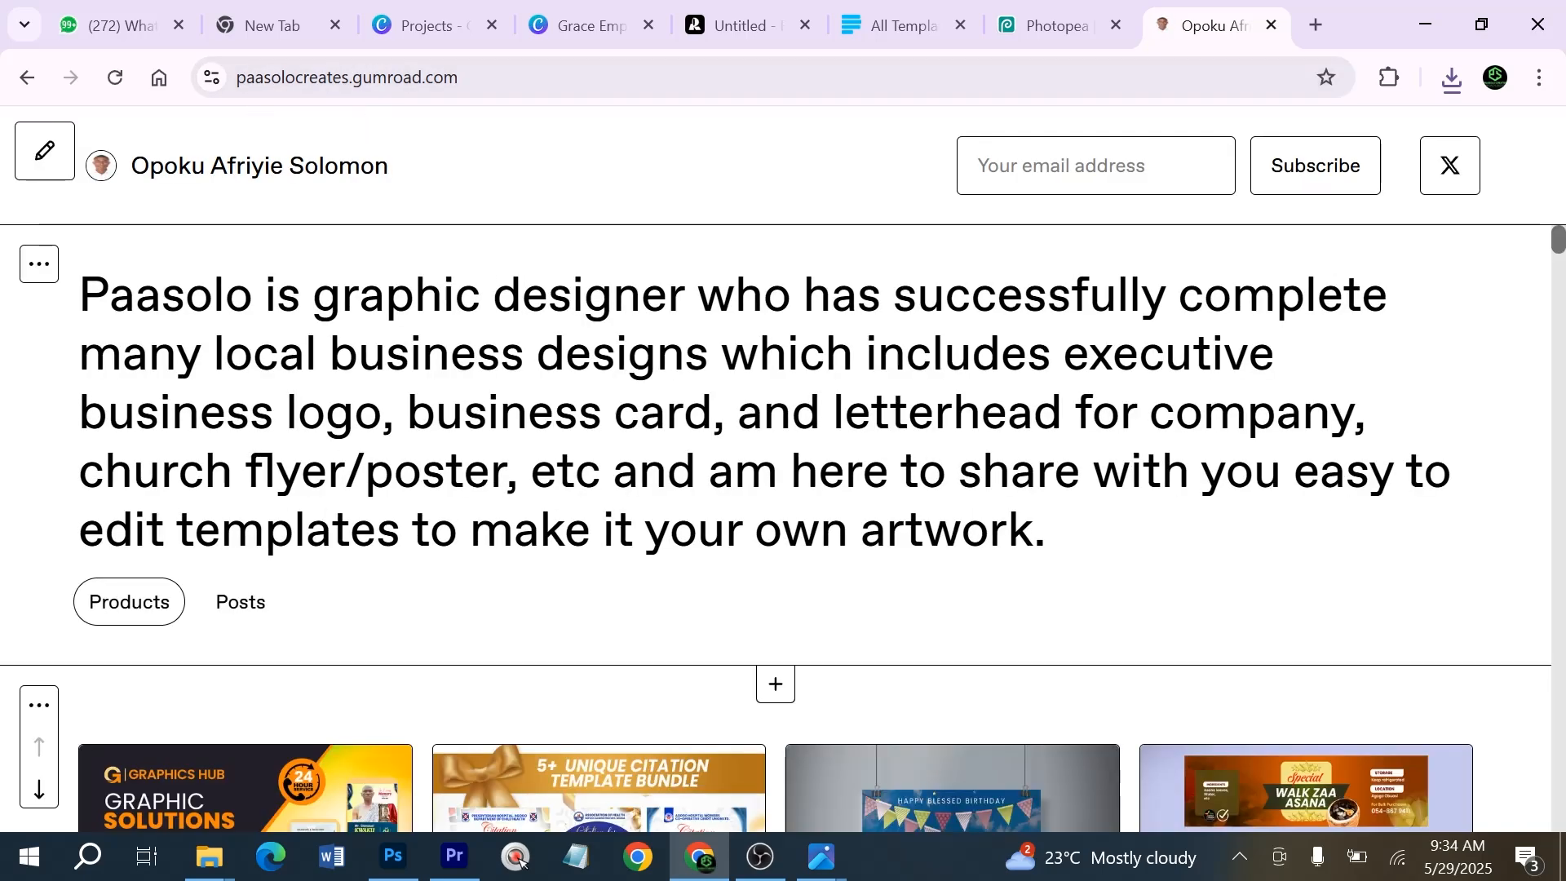
{"action": "scroll", "coordinate": [950, 510], "scroll_direction": "down", "scroll_amount": 5}
{"action": "scroll", "coordinate": [950, 510], "scroll_direction": "down", "scroll_amount": 10}
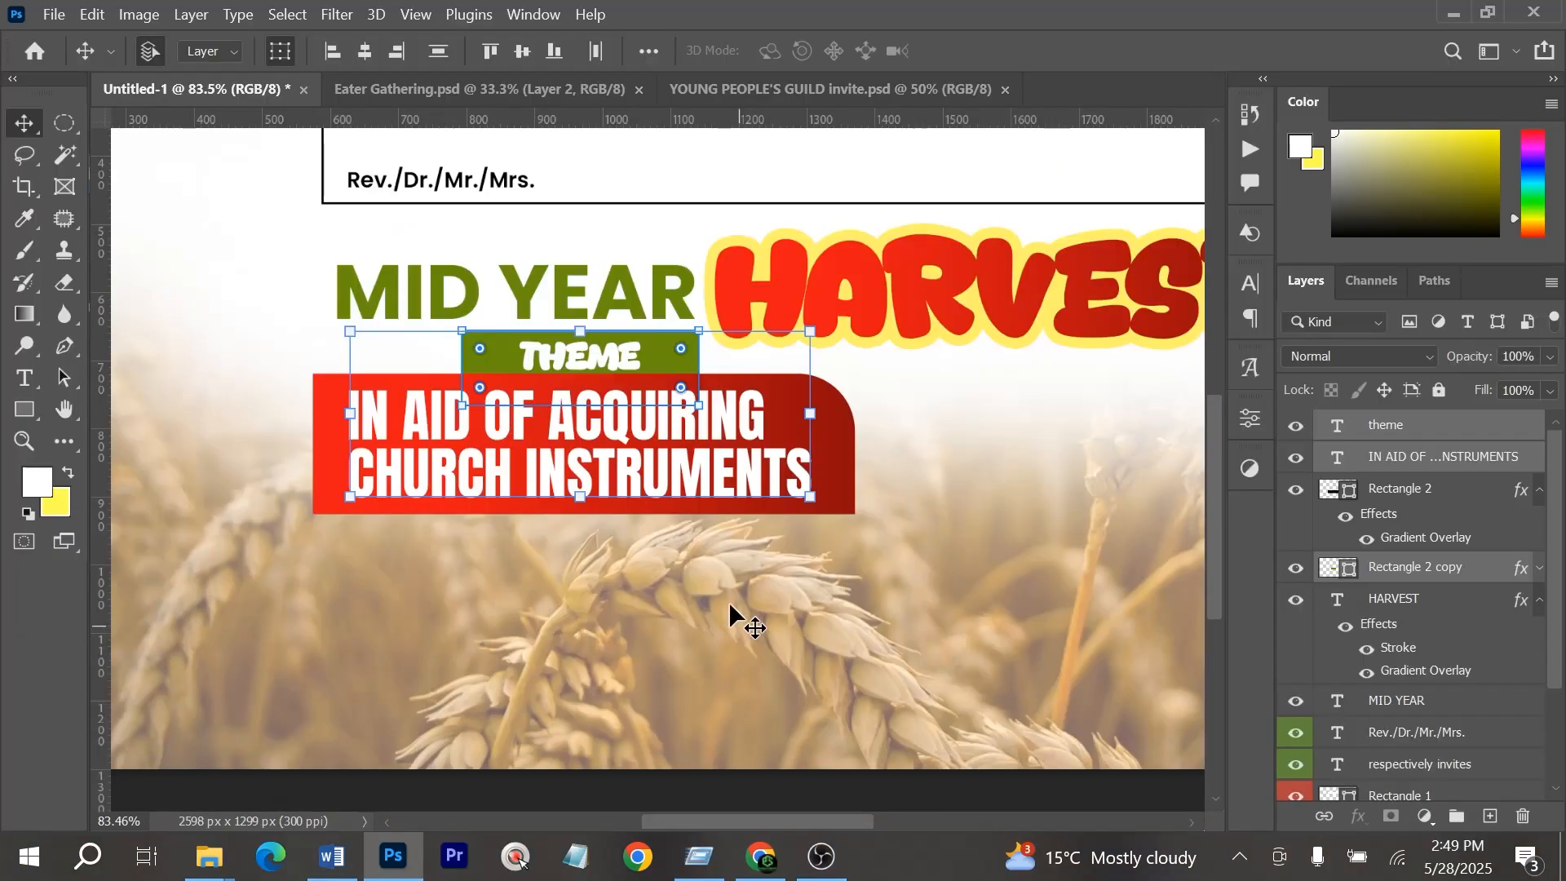
In Photoshop, horizontally centre the theme label, its green box and the church instruments text on the red rectangle, and switch to the WhatsApp chat
{"action": "left_click", "coordinate": [323, 388], "text": "shift"}
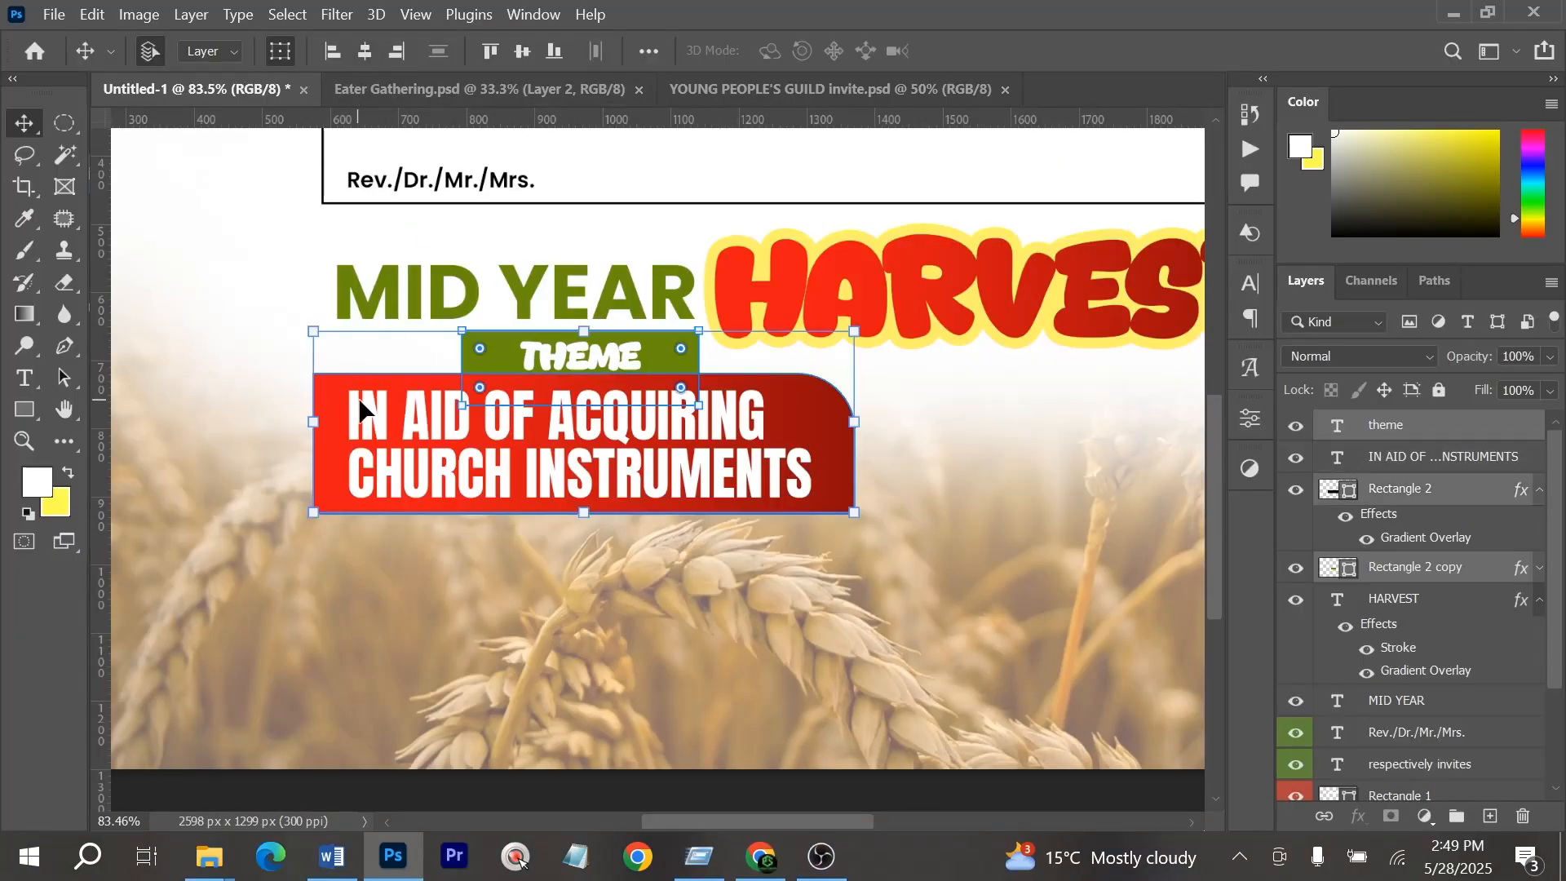
{"action": "left_click", "coordinate": [359, 401], "text": "shift"}
{"action": "left_click", "coordinate": [367, 55]}
{"action": "scroll", "coordinate": [711, 756], "scroll_direction": "down", "scroll_amount": 2}
{"action": "left_click", "coordinate": [711, 758]}
{"action": "scroll", "coordinate": [665, 408], "scroll_direction": "up", "scroll_amount": 2}
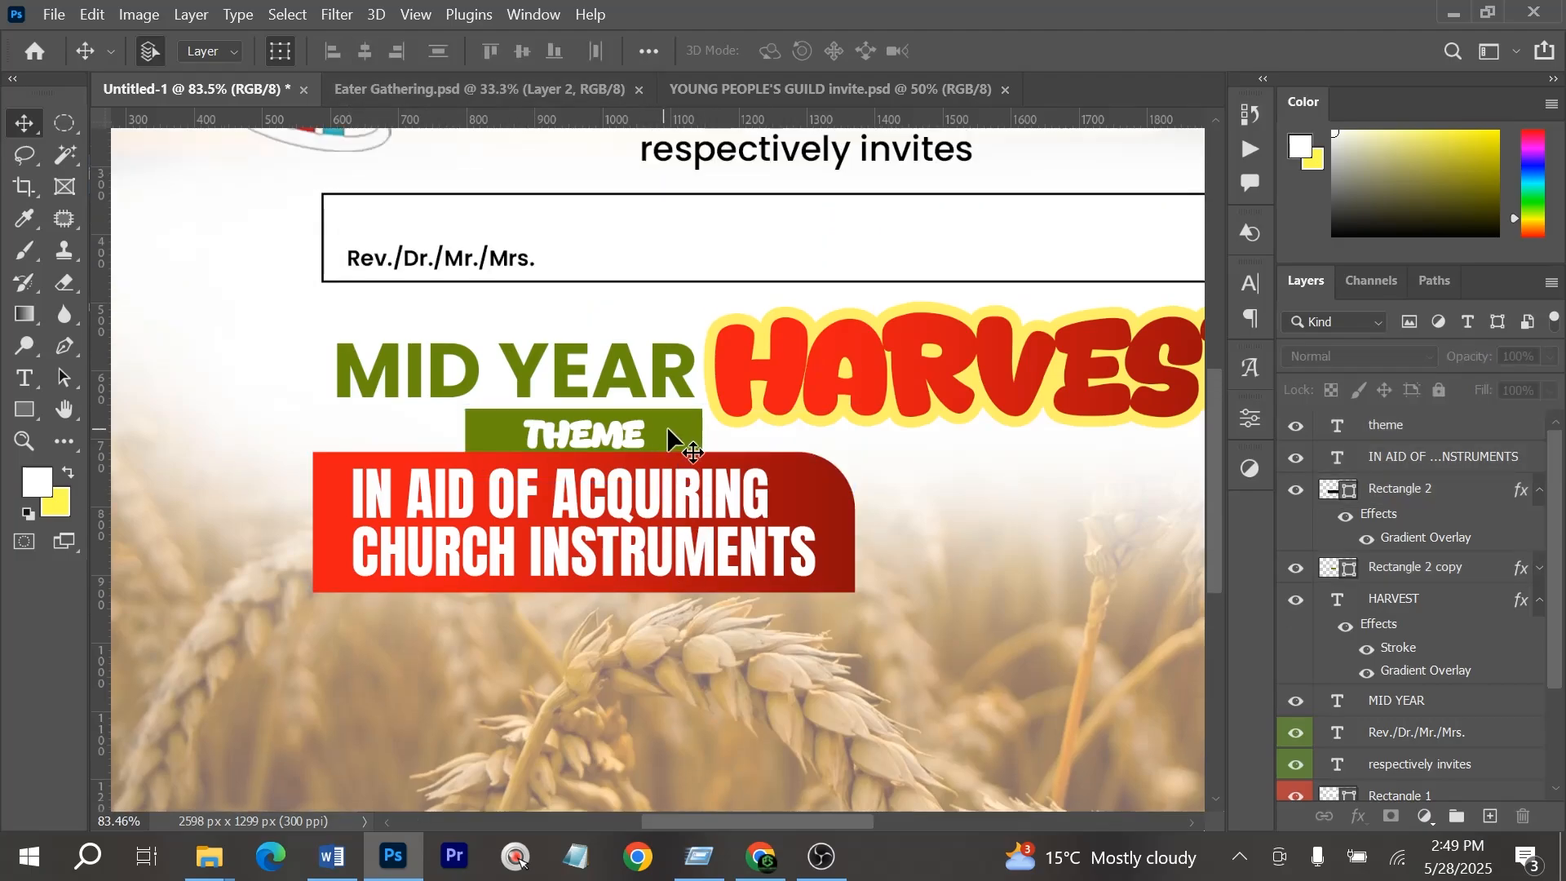
{"action": "scroll", "coordinate": [611, 454], "scroll_direction": "down", "scroll_amount": 5}
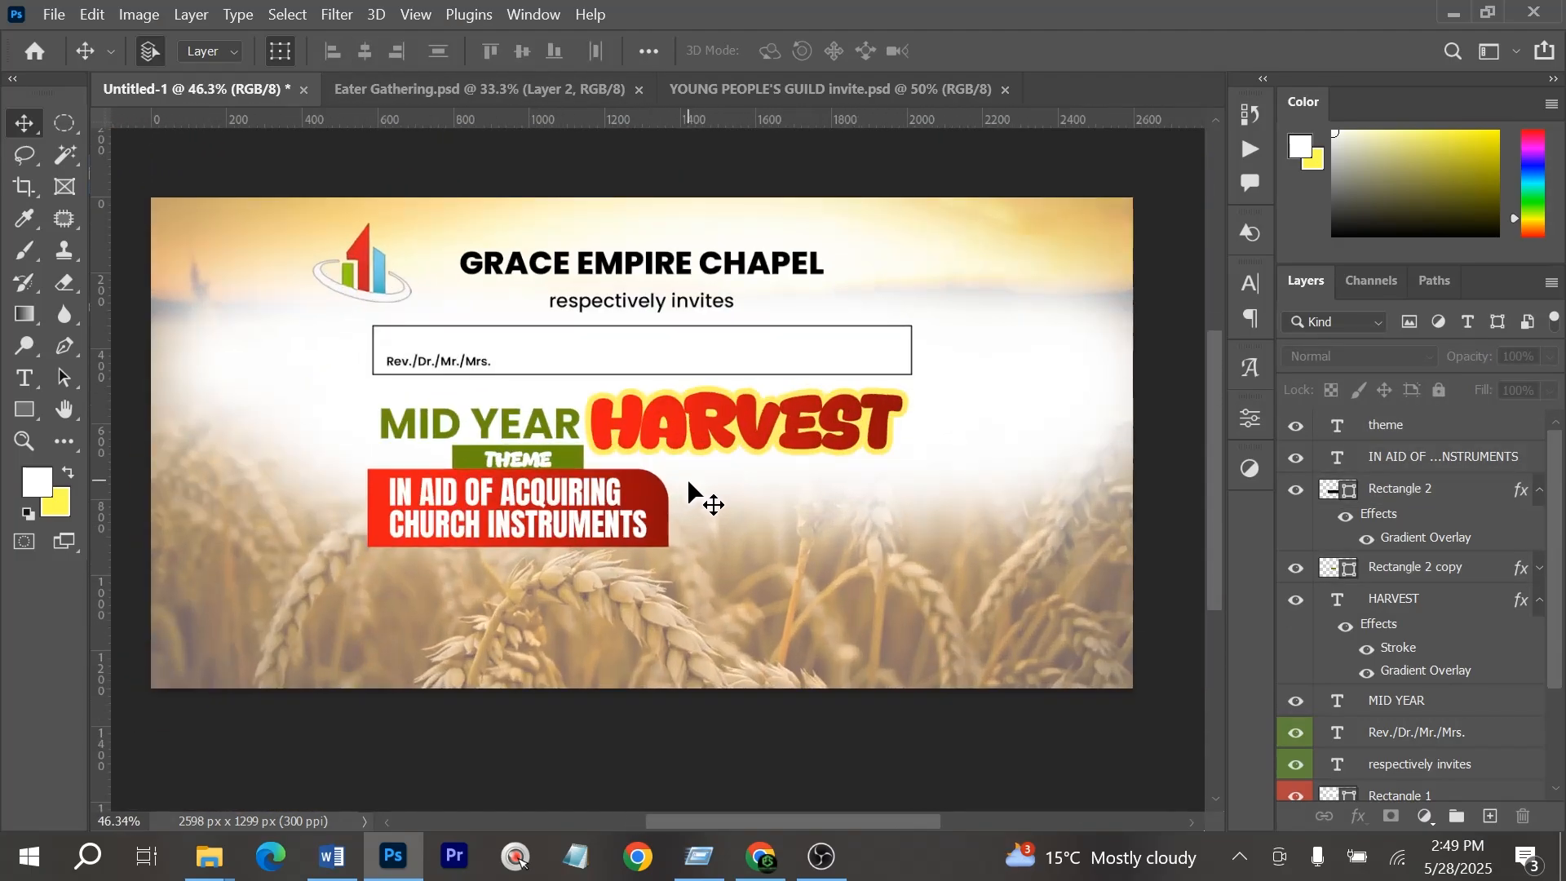
{"action": "key", "text": "alt+Tab"}
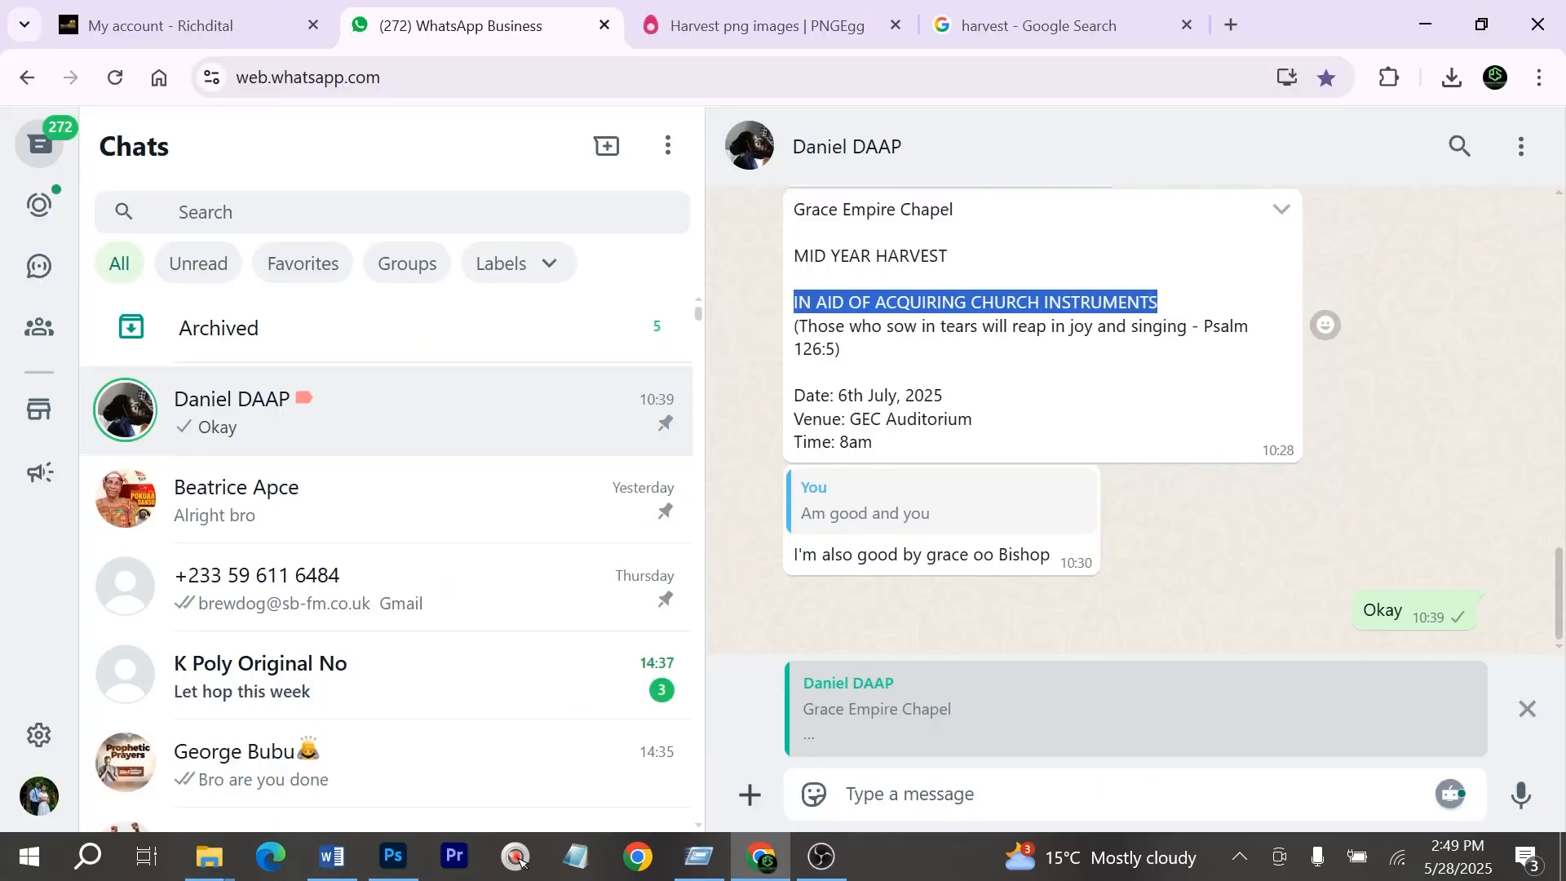
Copy the verse "Those who sow in tears will reap in joy and singing" from WhatsApp into a new Photoshop text box beside the red rectangle
{"action": "left_click_drag", "start_coordinate": [799, 326], "coordinate": [1187, 326]}
{"action": "key", "text": "alt+Tab"}
{"action": "key", "text": "alt+Tab"}
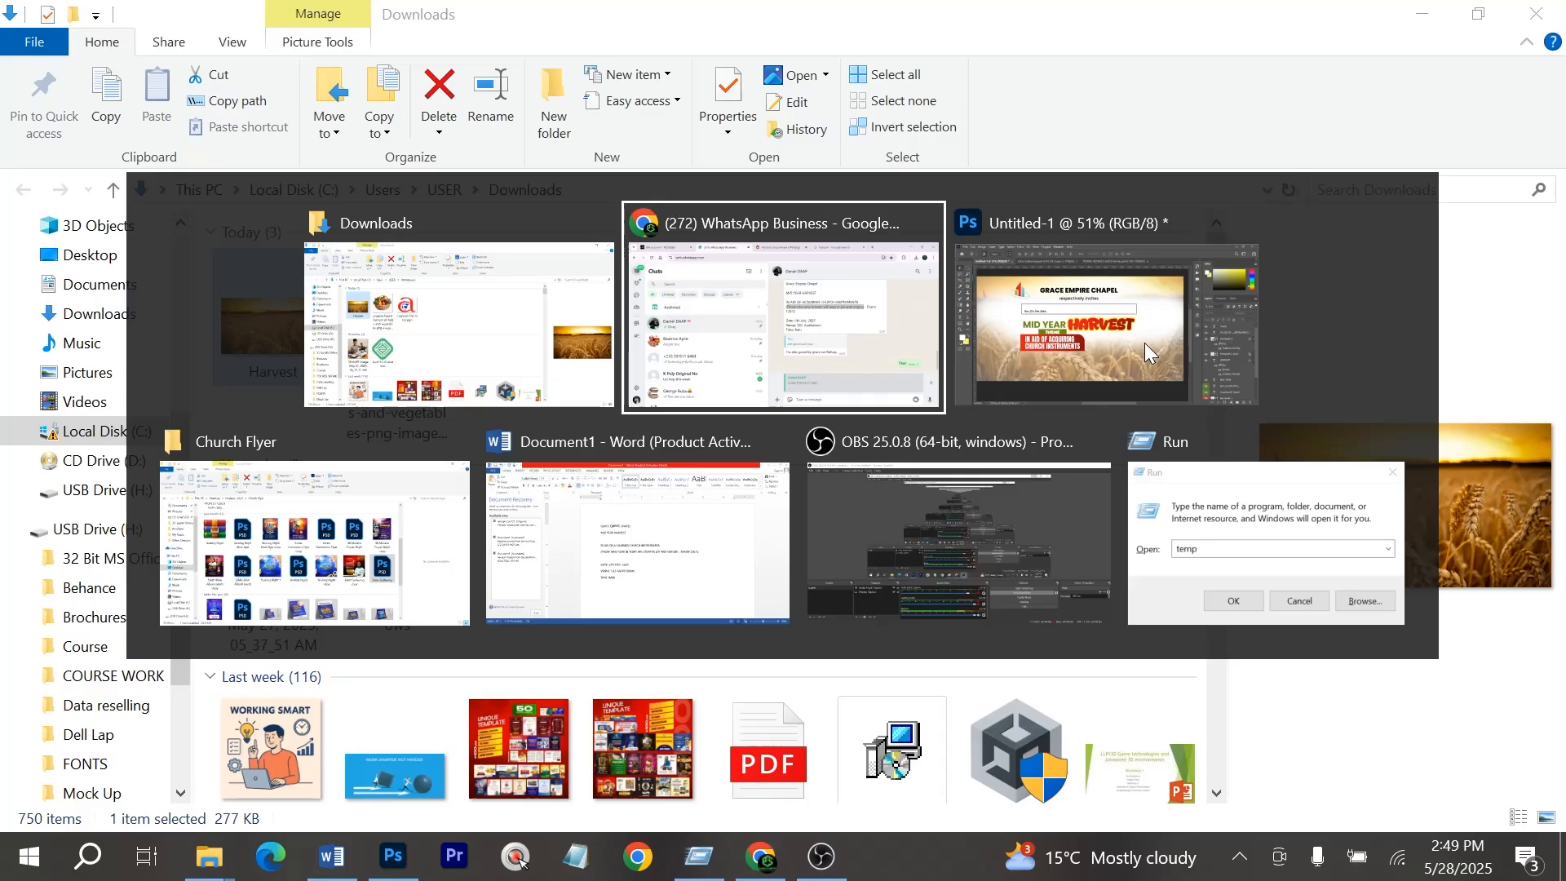
{"action": "key", "text": "t"}
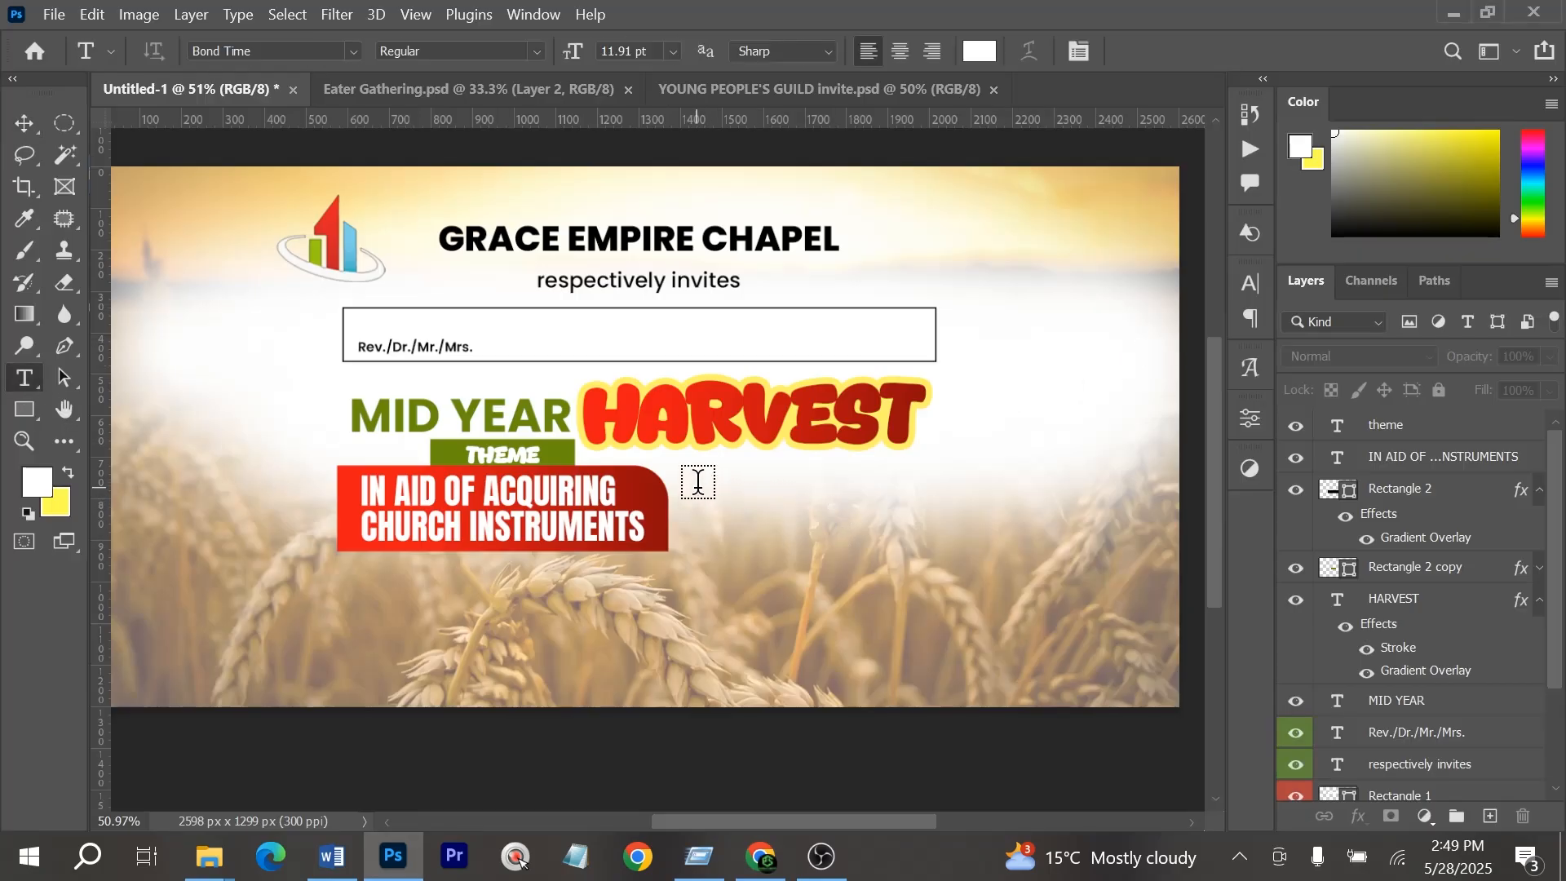
{"action": "left_click_drag", "start_coordinate": [698, 485], "coordinate": [1011, 552]}
{"action": "type", "text": "THOSE WHO SOW IN TEARS SHALL REAP IN JOY AND SINGING"}
Format the whole verse text in black Poppins Bold
{"action": "key", "text": "ctrl+a"}
{"action": "left_click", "coordinate": [980, 54]}
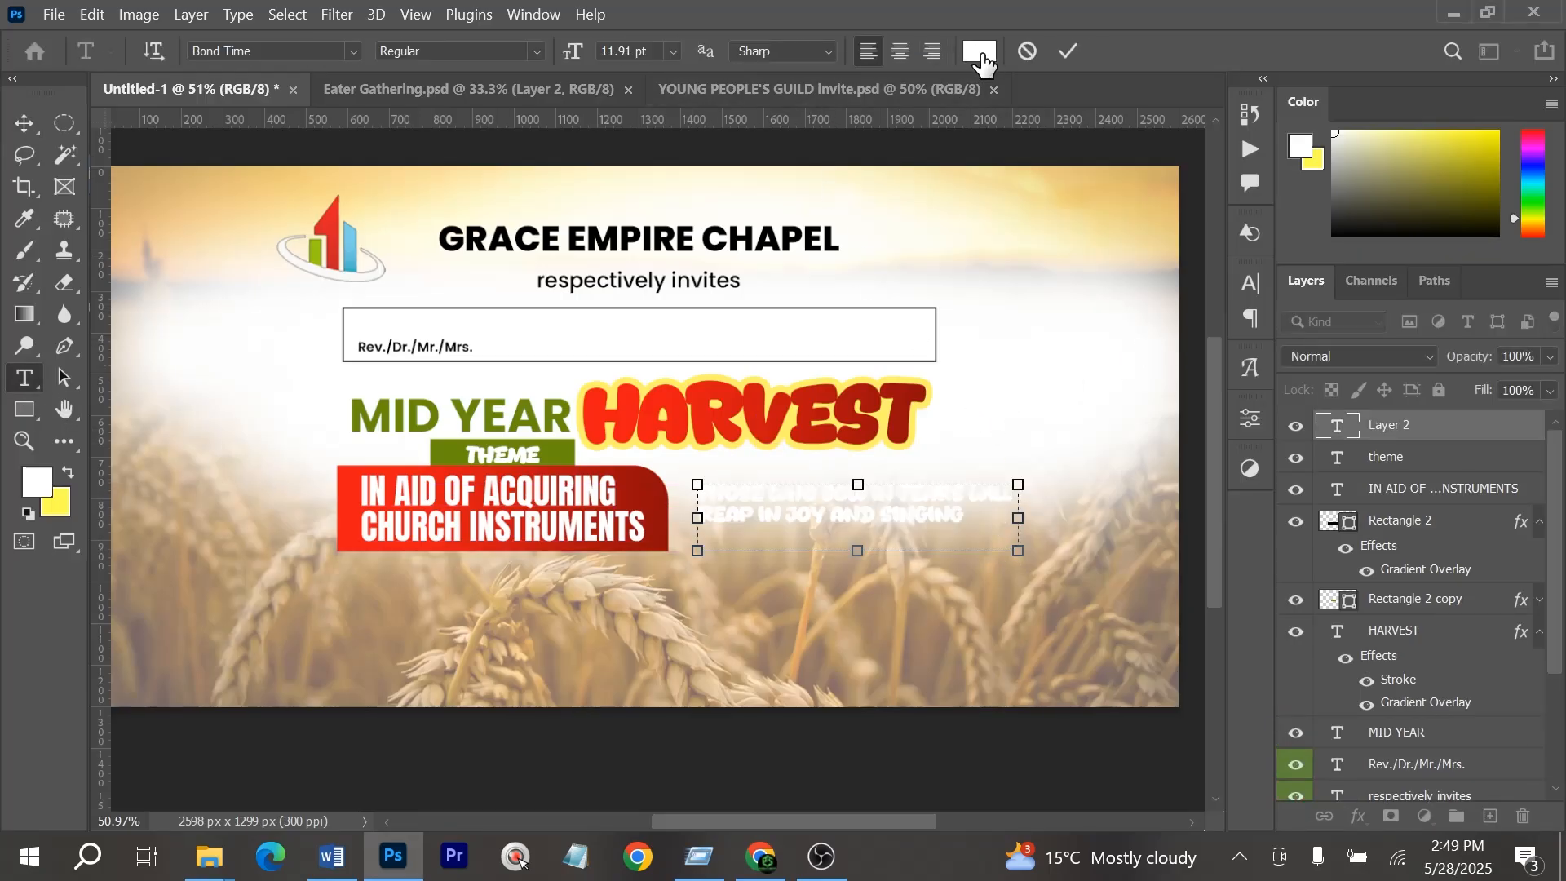
{"action": "left_click", "coordinate": [806, 238]}
{"action": "key", "text": "Return"}
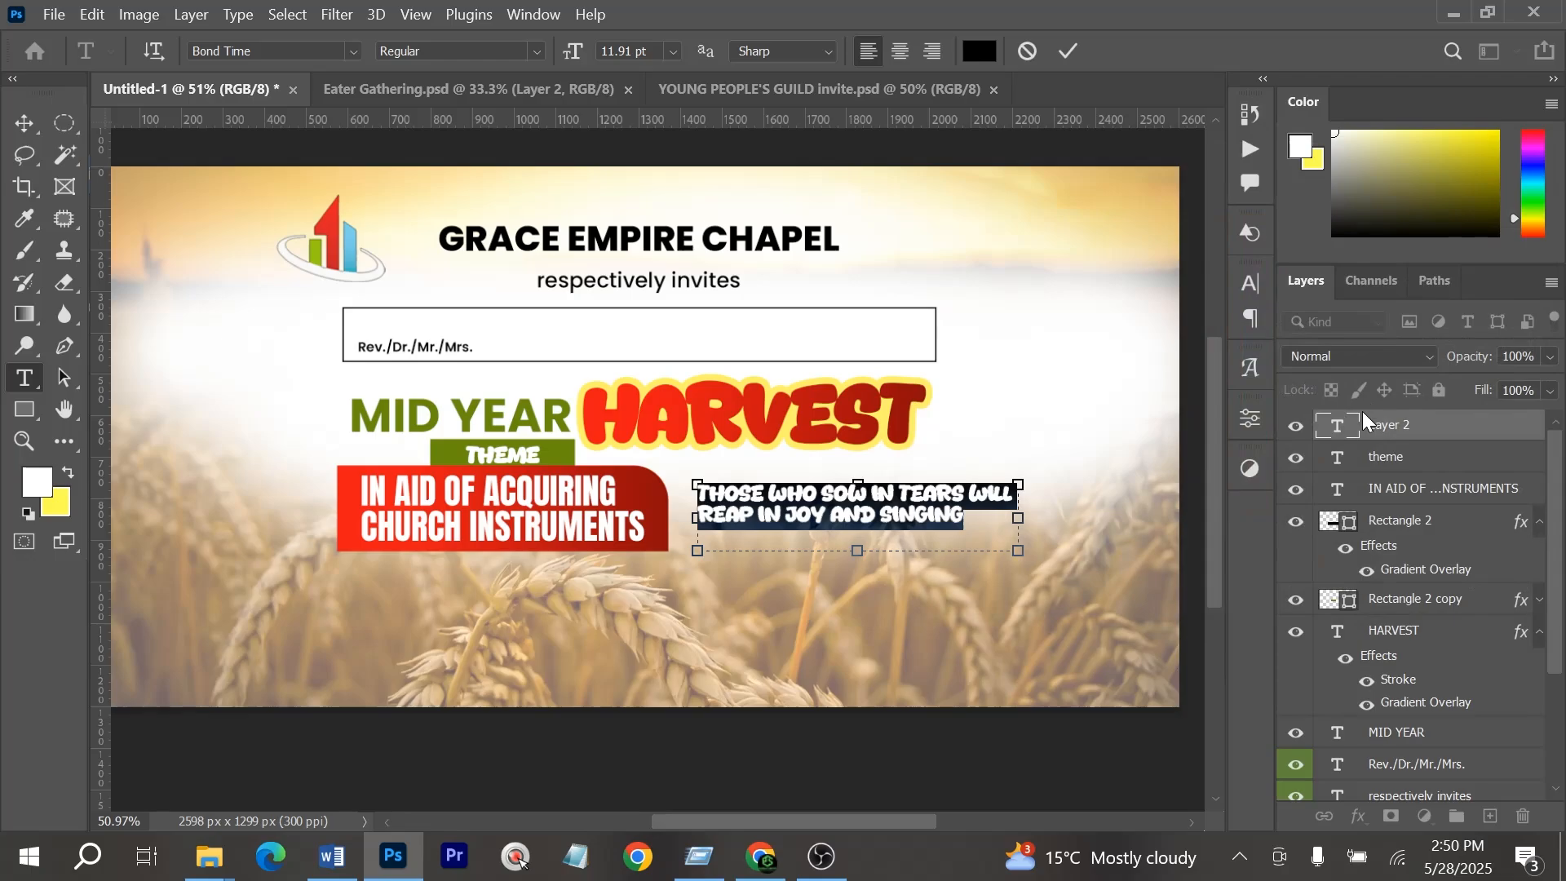
{"action": "left_click", "coordinate": [1253, 283]}
{"action": "left_click", "coordinate": [1106, 319]}
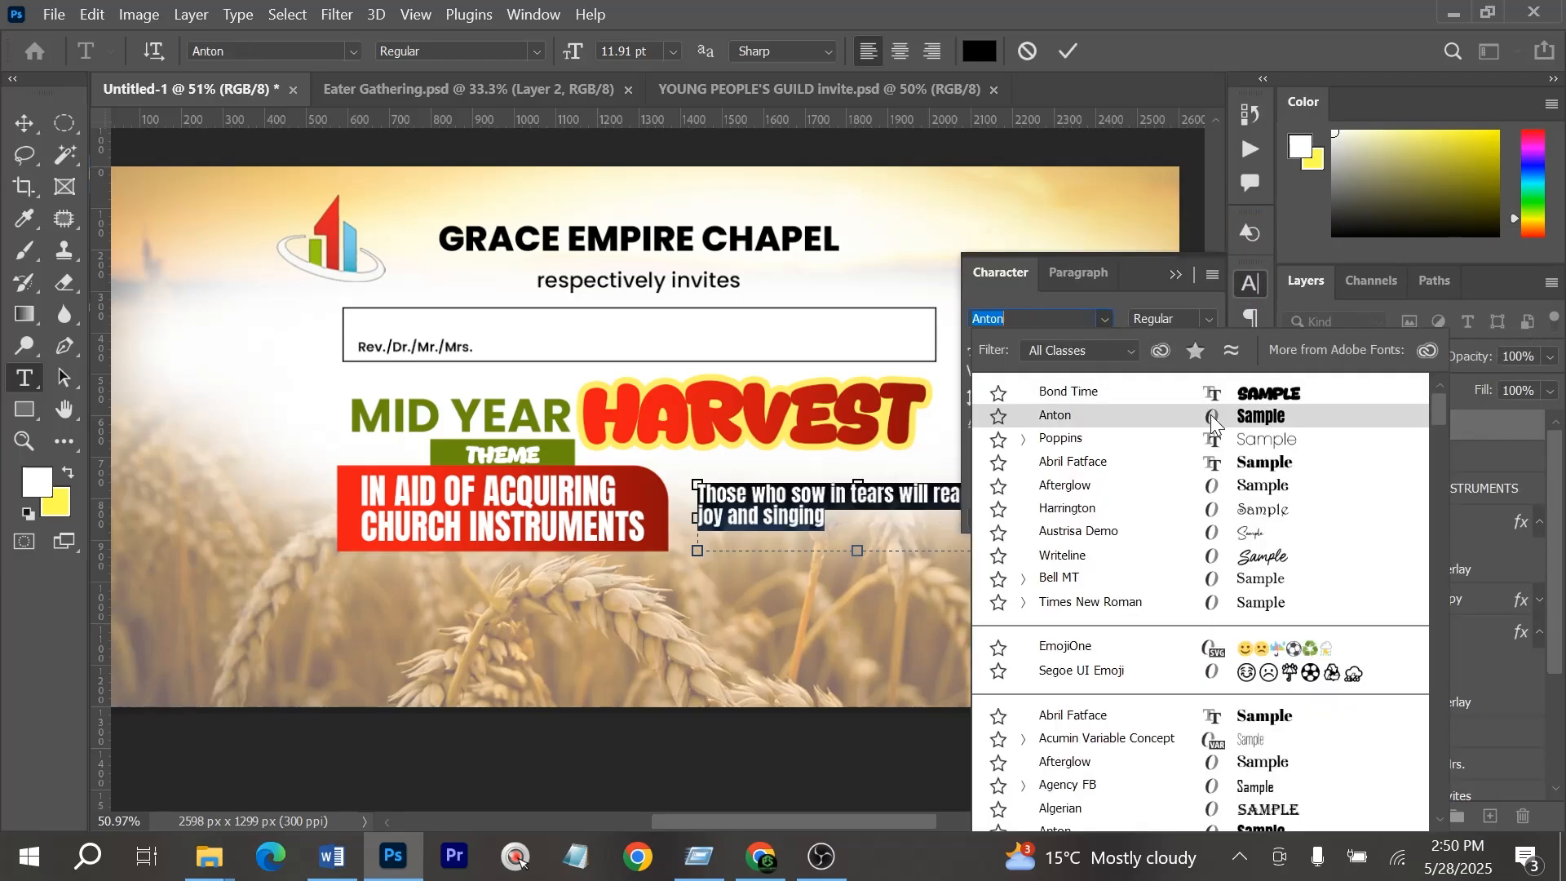
{"action": "left_click", "coordinate": [1215, 468]}
{"action": "left_click", "coordinate": [1174, 319]}
{"action": "left_click", "coordinate": [1182, 575]}
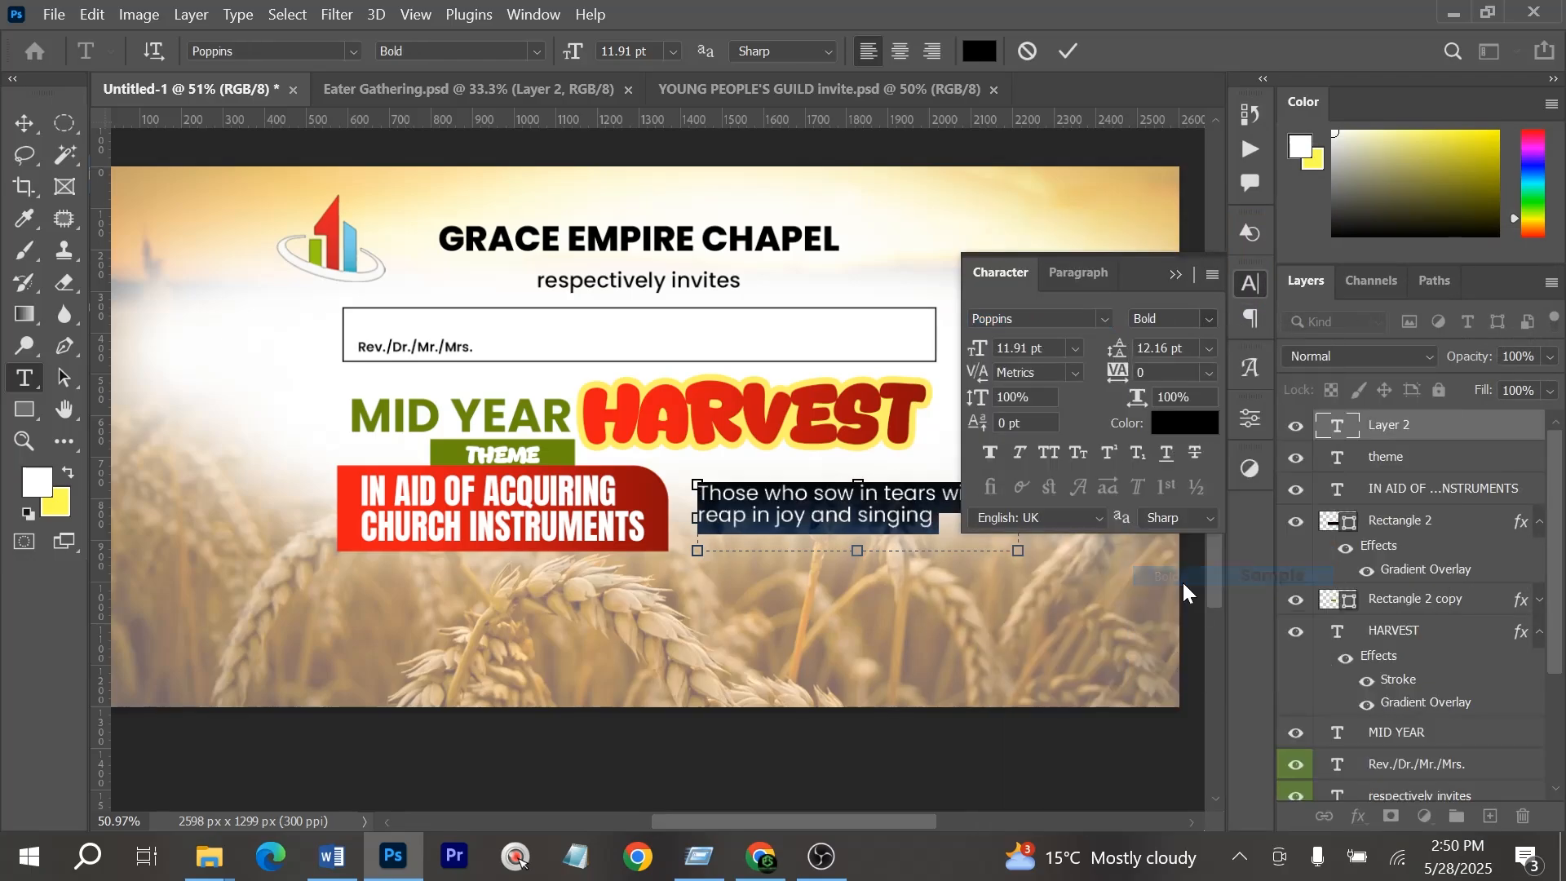
{"action": "left_click", "coordinate": [1069, 50]}
{"action": "left_click", "coordinate": [1175, 274]}
Nudge the verse text into place beside the red rectangle and trim its text box to about 709 by 106 px
{"action": "scroll", "coordinate": [929, 510], "scroll_direction": "up", "scroll_amount": 4}
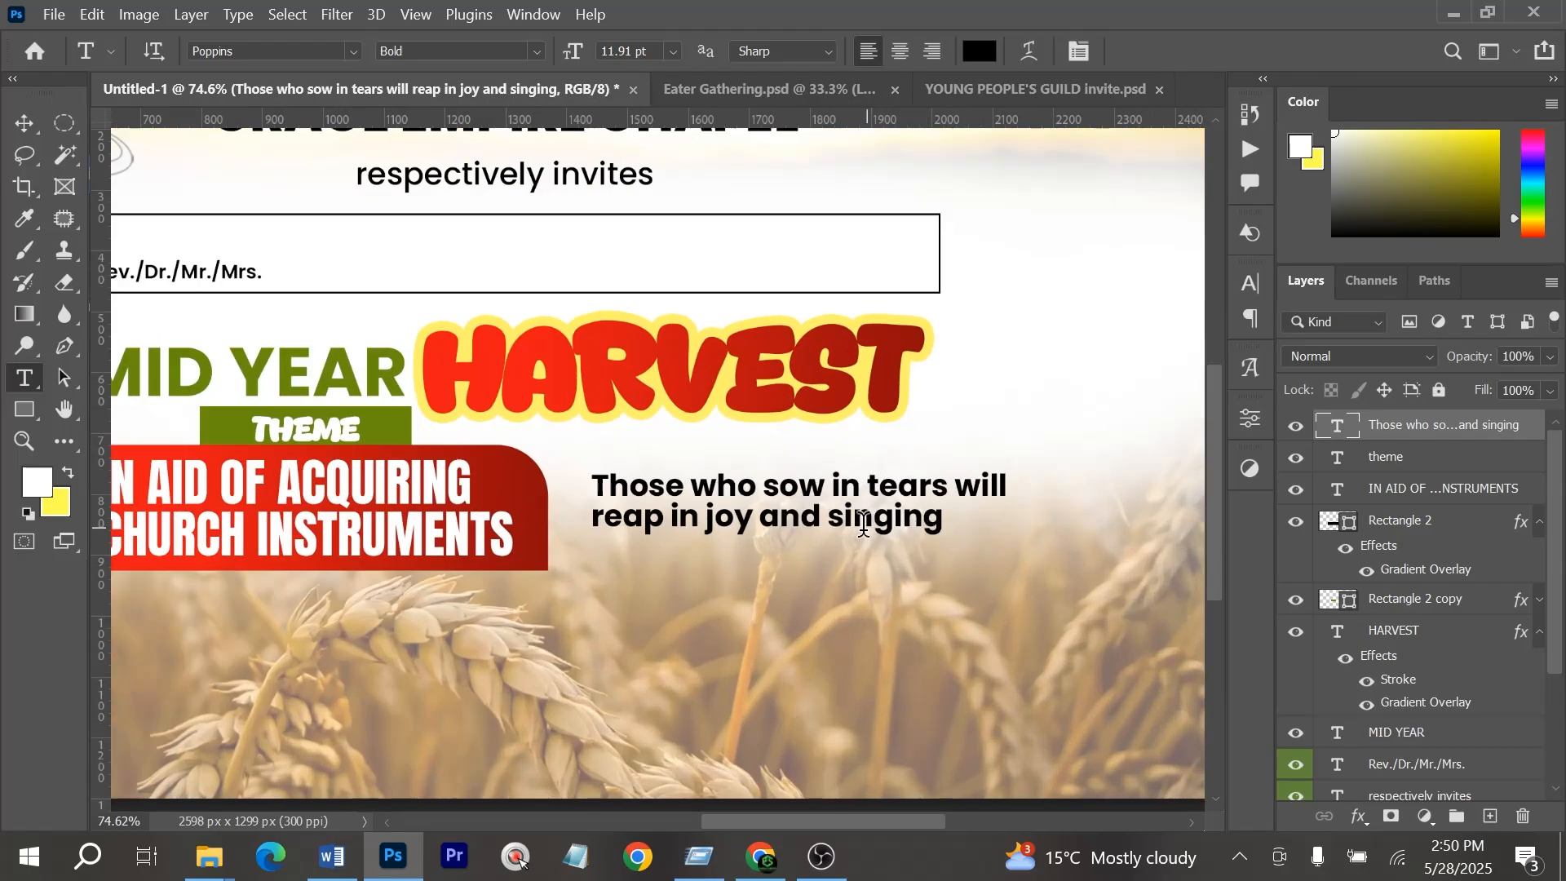
{"action": "left_click_drag", "start_coordinate": [656, 502], "coordinate": [654, 511]}
{"action": "double_click", "coordinate": [873, 522]}
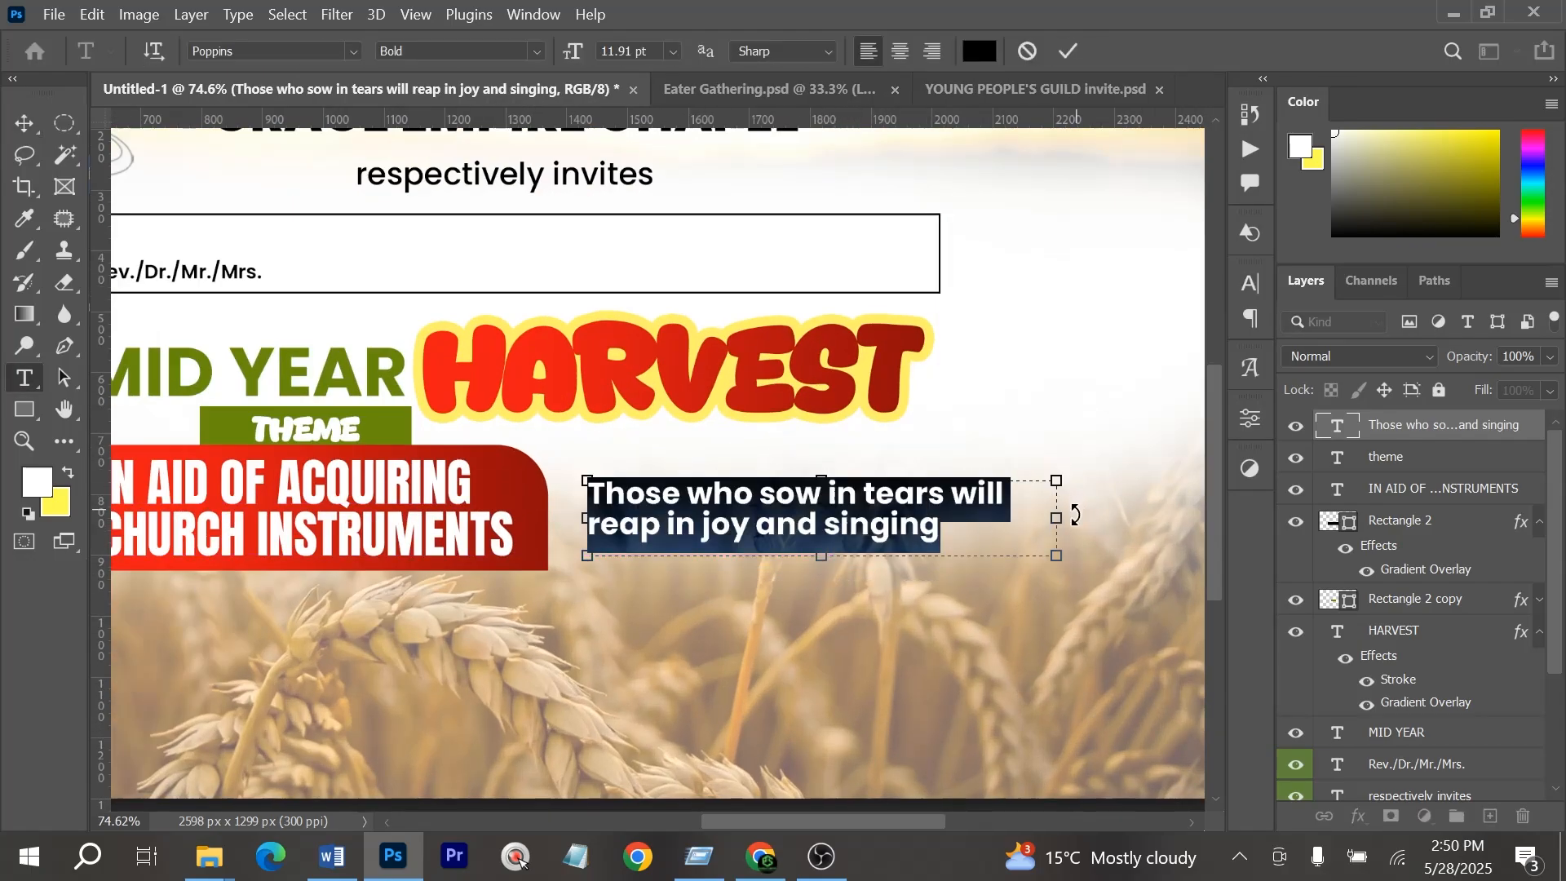
{"action": "left_click_drag", "start_coordinate": [1021, 517], "coordinate": [1024, 517]}
{"action": "mouse_move", "coordinate": [1001, 519]}
{"action": "left_mouse_down"}
{"action": "mouse_move", "coordinate": [1088, 517]}
{"action": "mouse_move", "coordinate": [1011, 529]}
{"action": "left_mouse_up"}
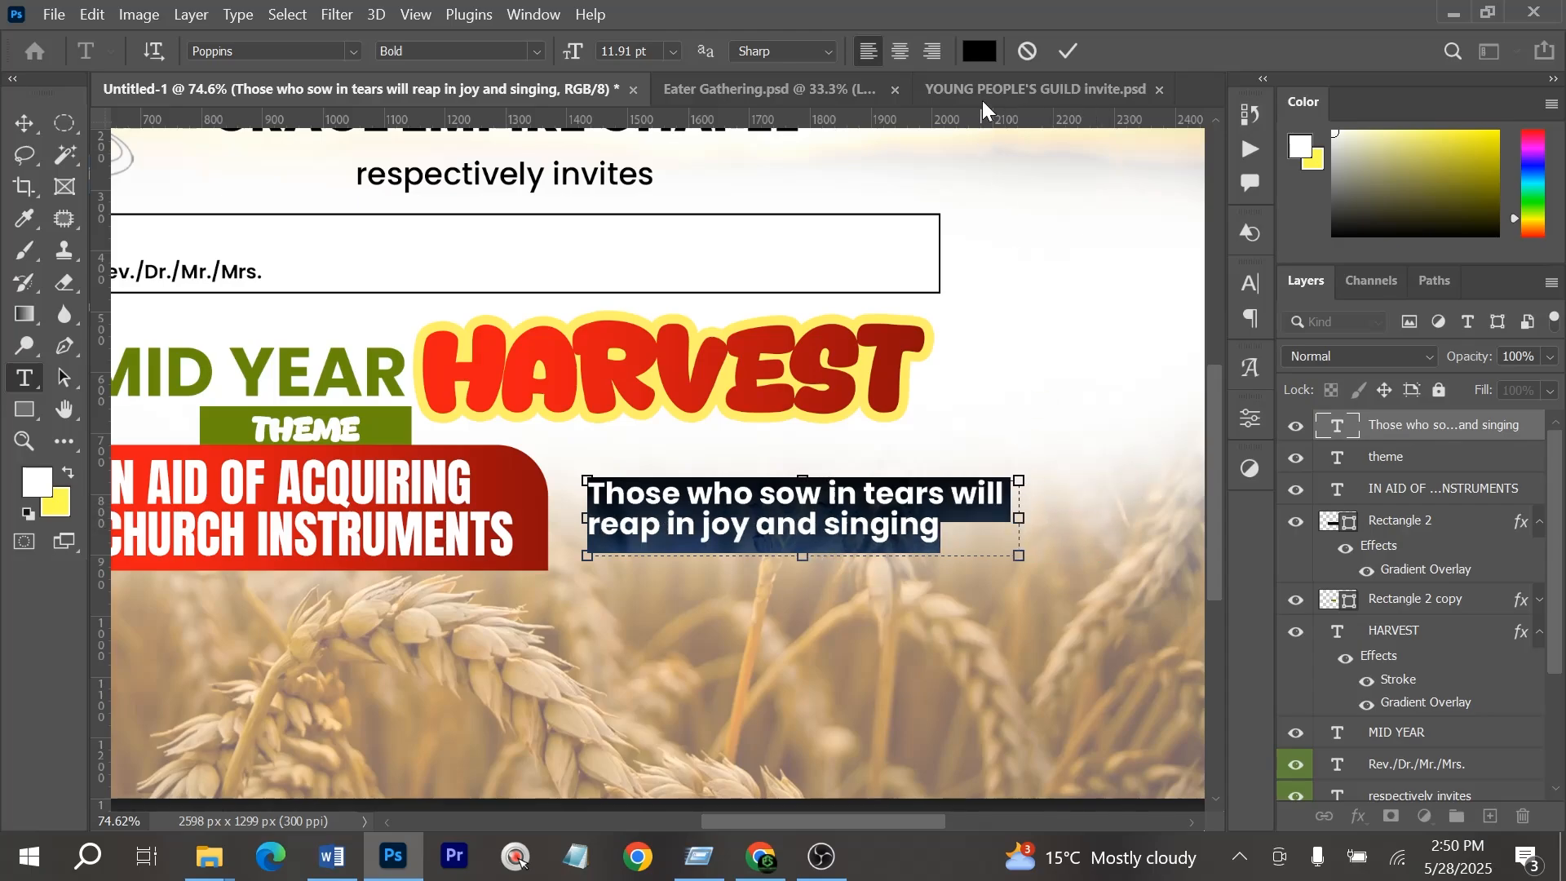
{"action": "left_click_drag", "start_coordinate": [803, 556], "coordinate": [808, 548]}
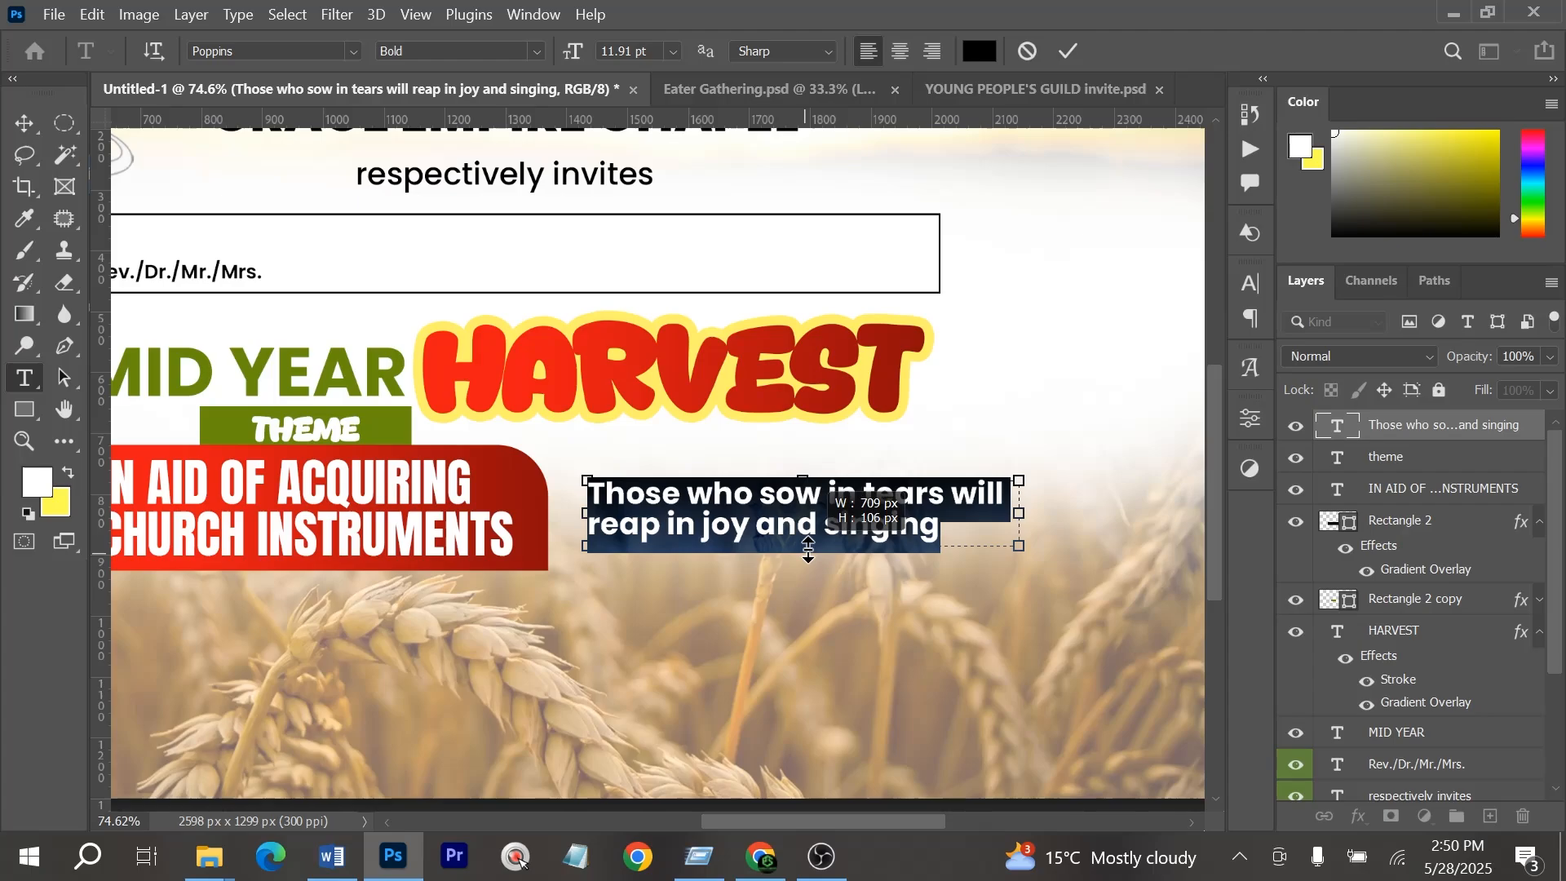
{"action": "left_click", "coordinate": [1070, 51]}
{"action": "scroll", "coordinate": [824, 512], "scroll_direction": "down", "scroll_amount": 6}
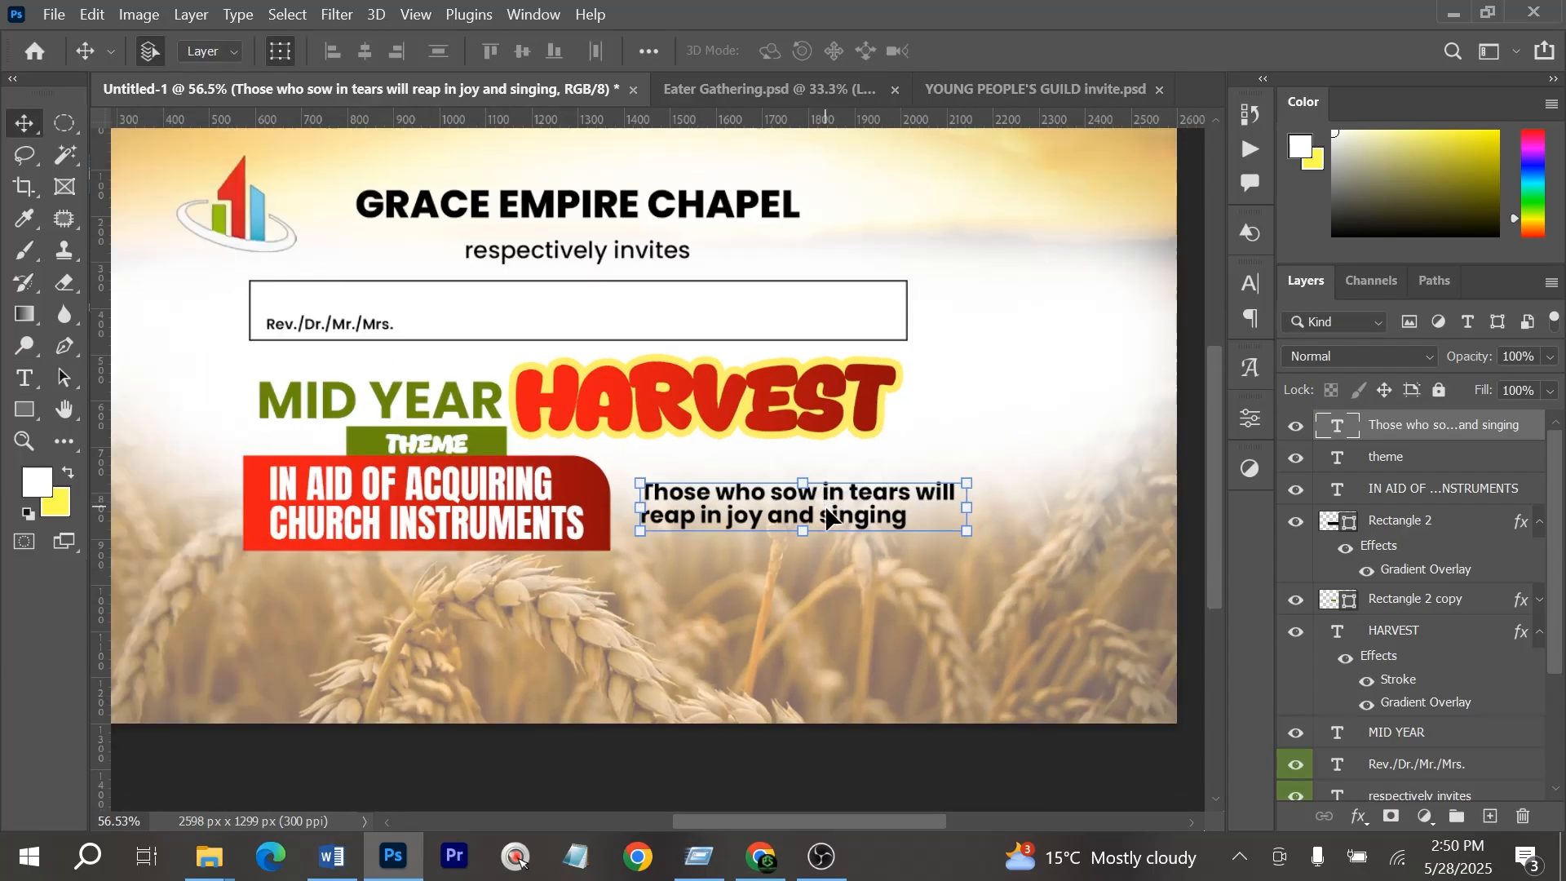
Draw a black band across the full canvas width behind the verse and theme box, and send it down to just above the Harvest photo
{"action": "left_click", "coordinate": [24, 410]}
{"action": "left_click_drag", "start_coordinate": [254, 470], "coordinate": [1117, 523]}
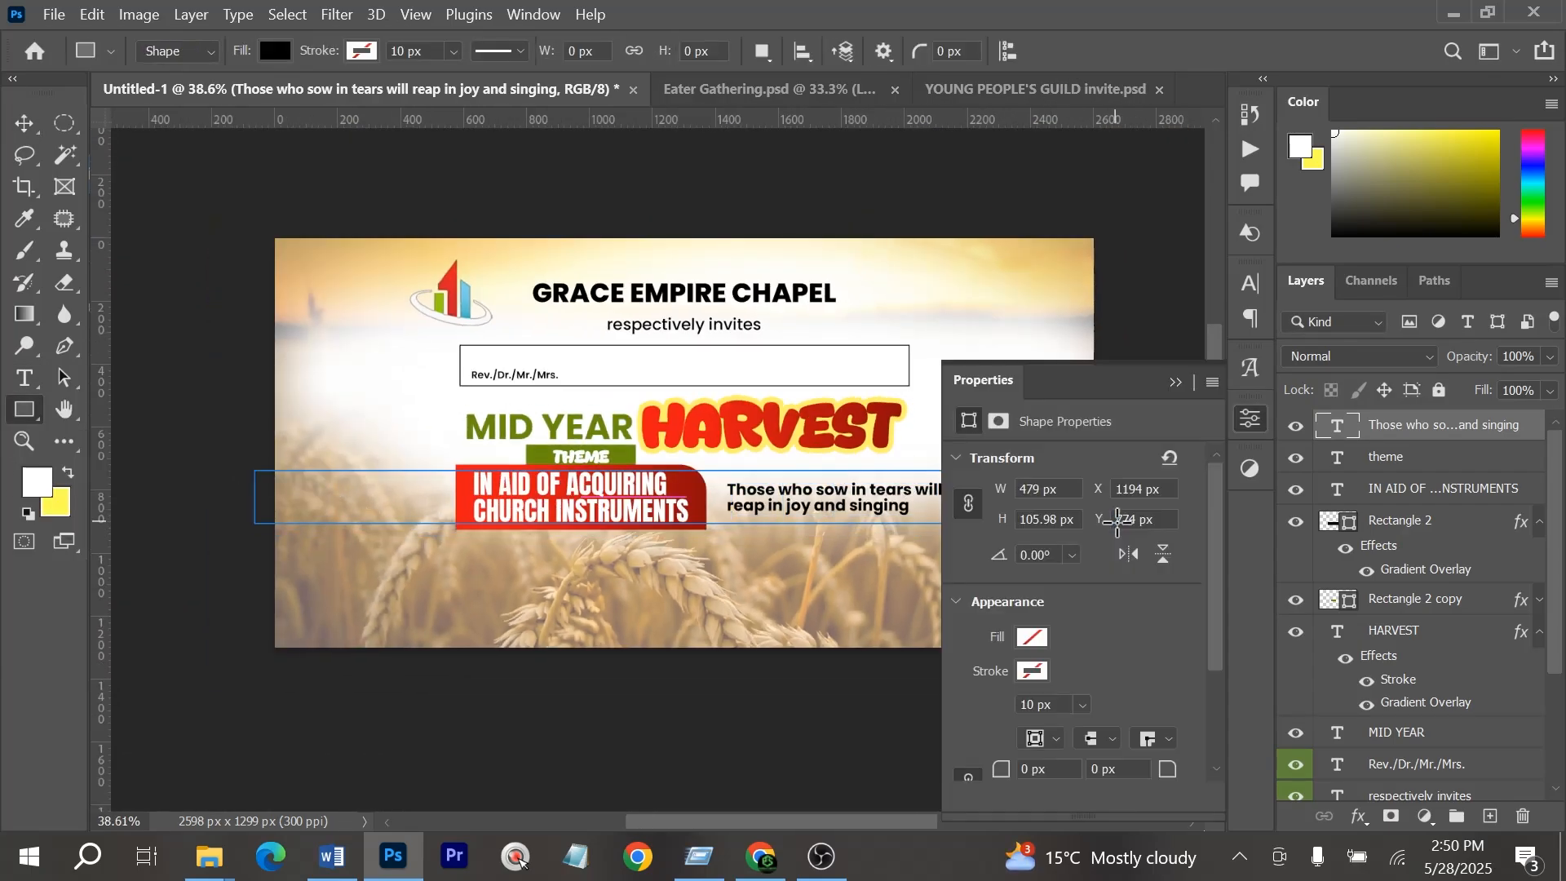
{"action": "left_click", "coordinate": [1182, 388]}
{"action": "key", "text": "v"}
{"action": "key", "text": "ctrl+shift+bracketleft"}
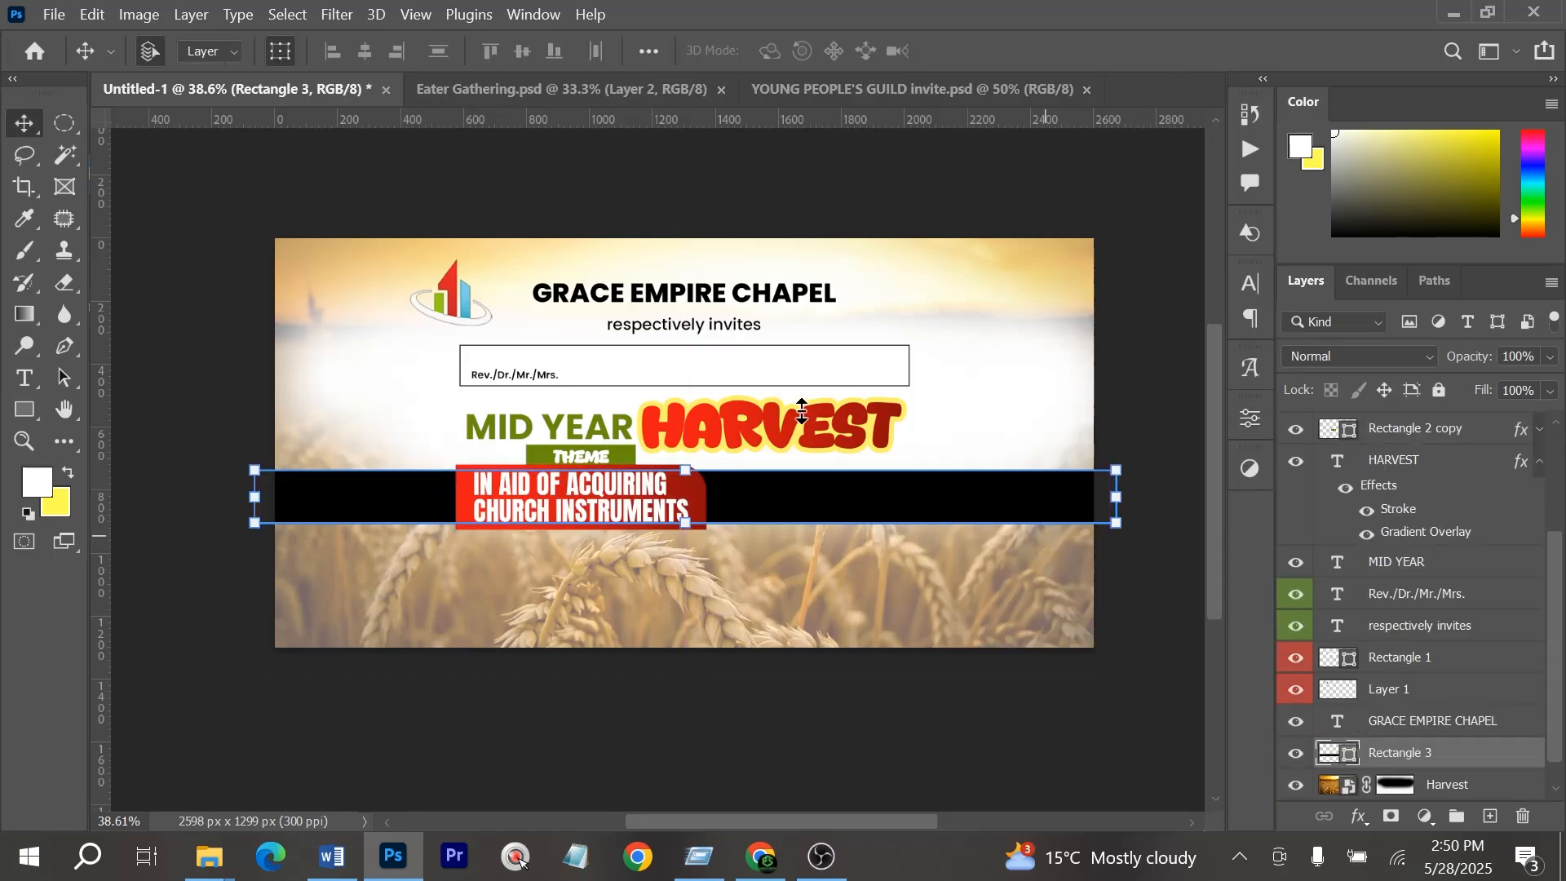
Change the full-width band's fill to light green #eaffb3, based on the green of the THEME box
{"action": "double_click", "coordinate": [1328, 752]}
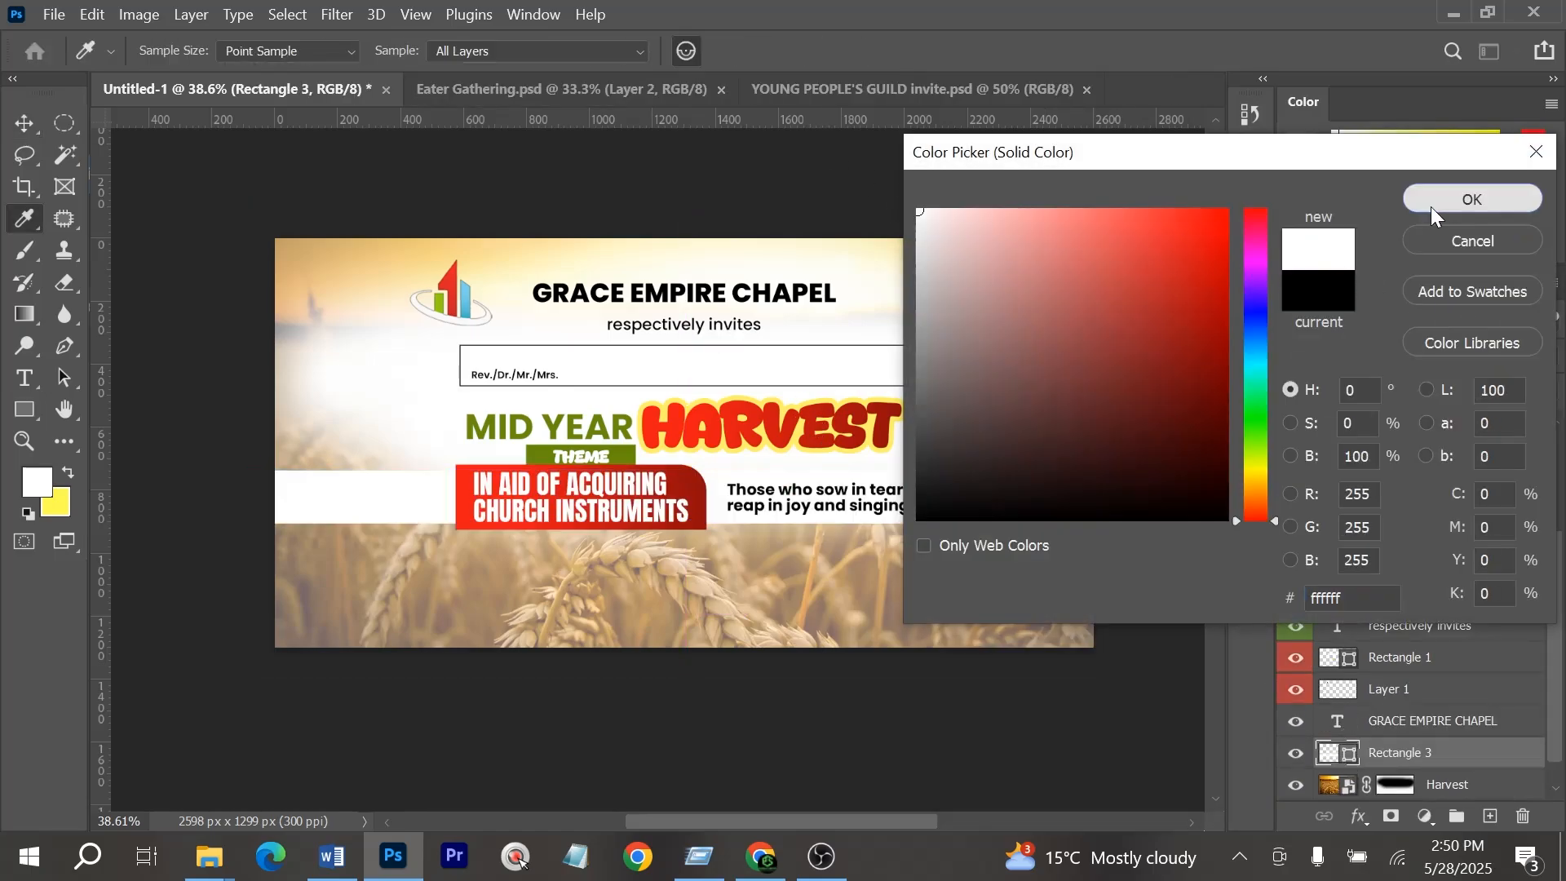
{"action": "left_click", "coordinate": [1468, 199]}
{"action": "scroll", "coordinate": [848, 509], "scroll_direction": "up", "scroll_amount": 3}
{"action": "double_click", "coordinate": [1335, 753]}
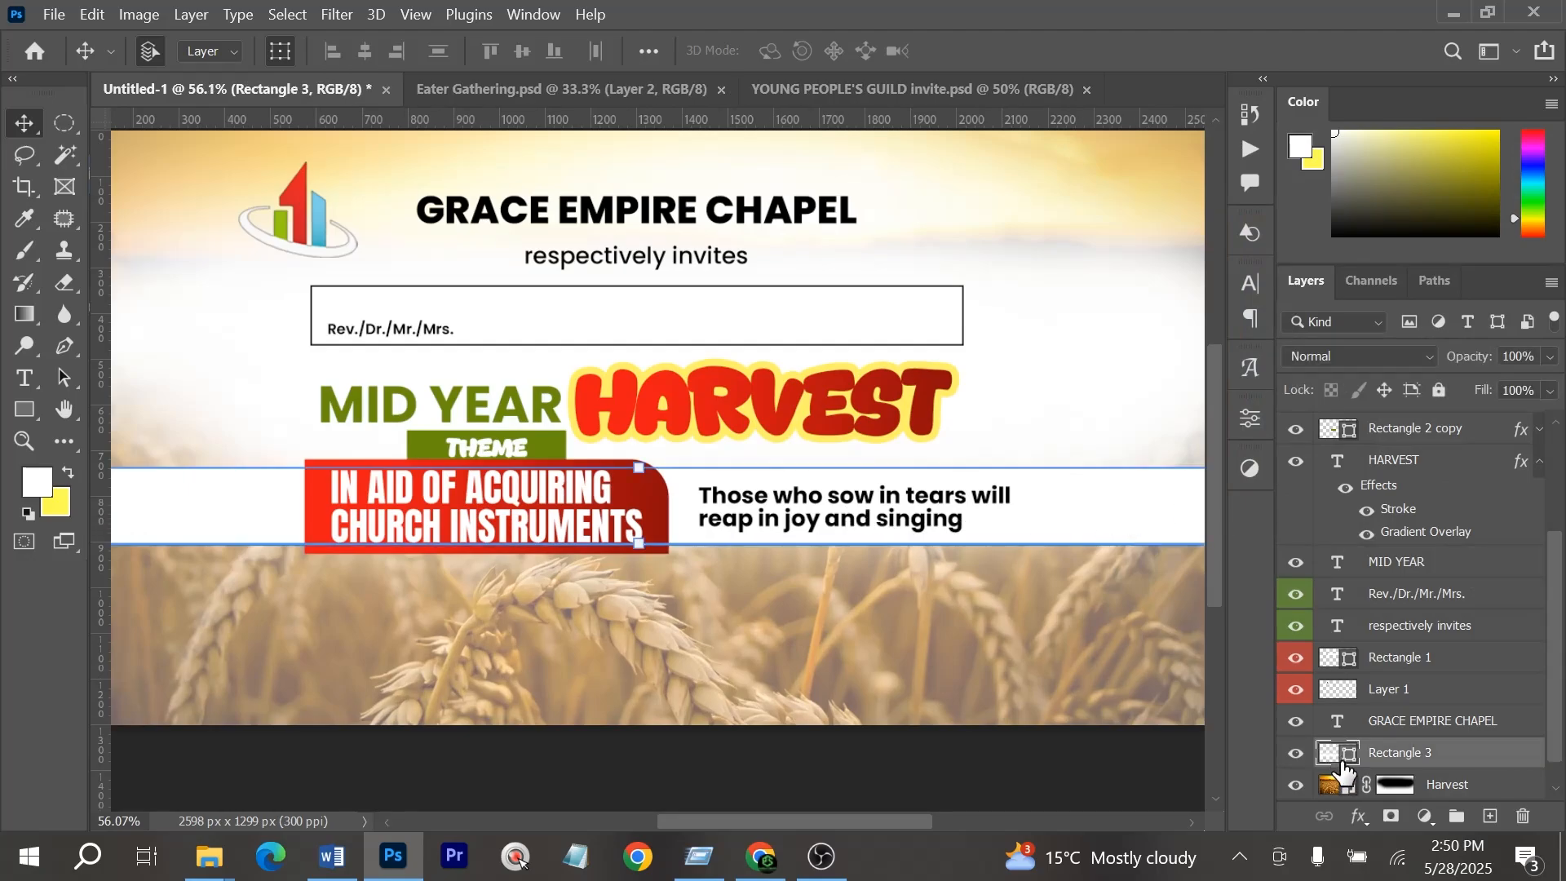
{"action": "left_click", "coordinate": [550, 445]}
{"action": "left_click", "coordinate": [976, 211]}
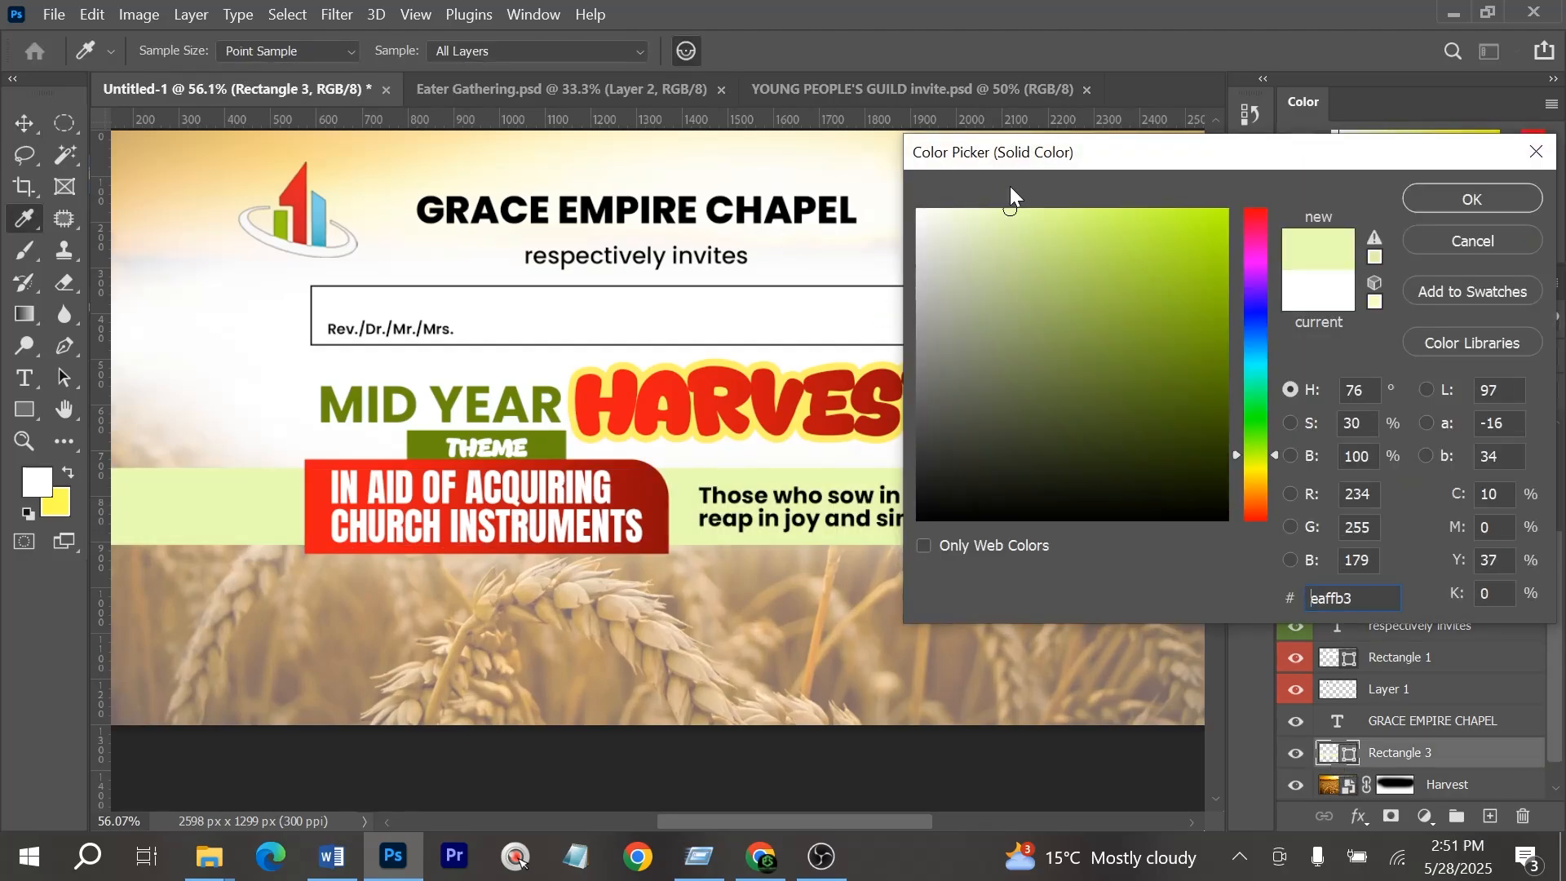
{"action": "left_click", "coordinate": [1458, 198]}
{"action": "left_click", "coordinate": [915, 748]}
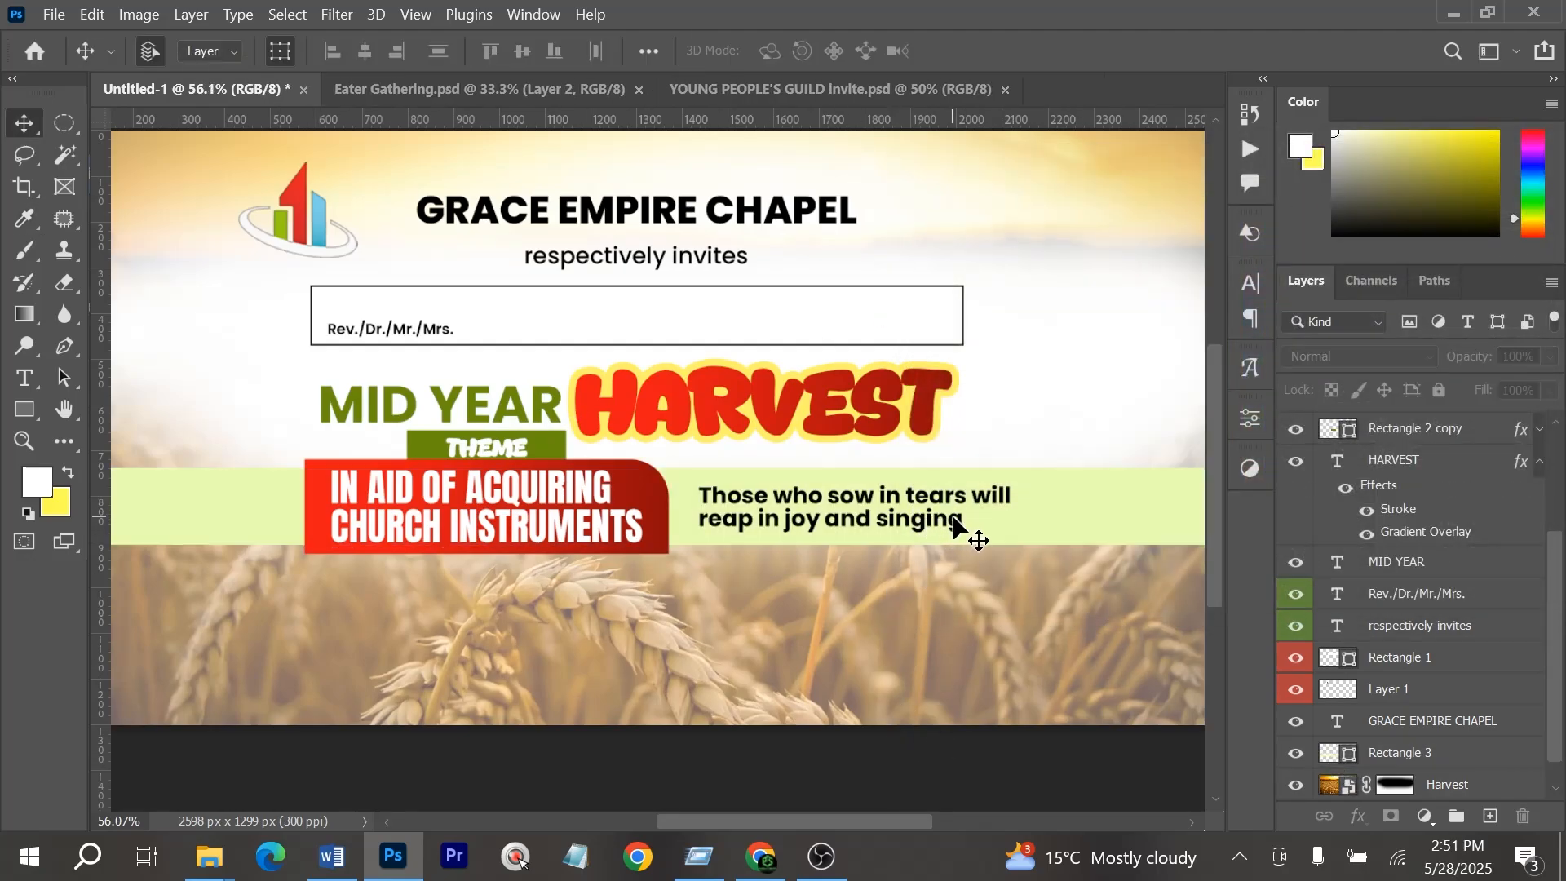
Copy the Psalm reference from the WhatsApp chat, append "(Psalm 126:5)" to the verse and widen its text box to fit
{"action": "key", "text": "alt+Tab"}
{"action": "key", "text": "alt+Tab"}
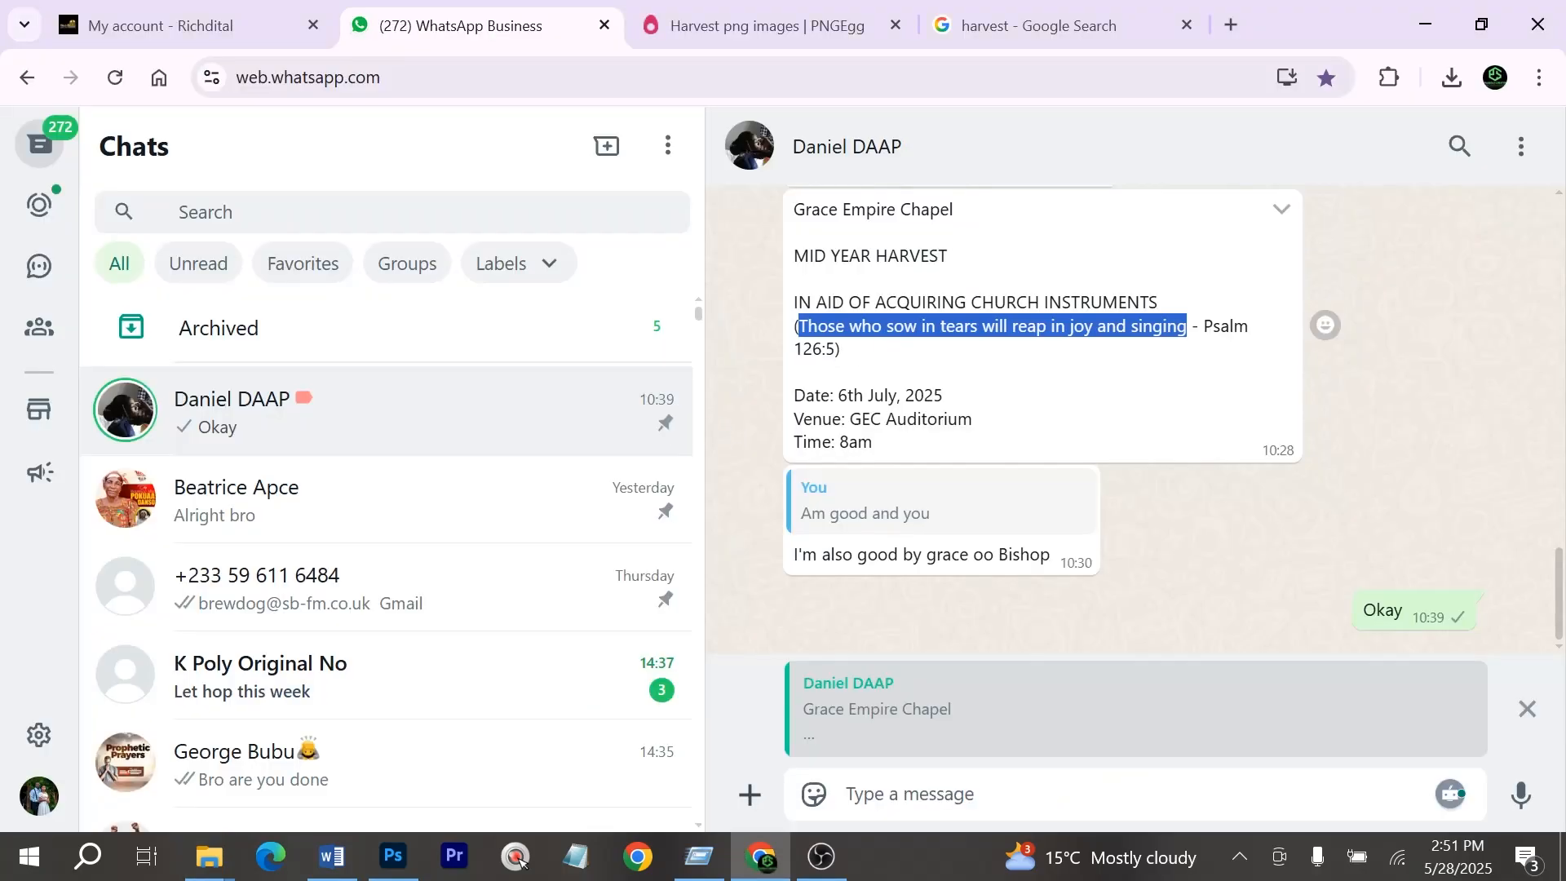
{"action": "left_click_drag", "start_coordinate": [1204, 327], "coordinate": [895, 377]}
{"action": "key", "text": "alt+Tab"}
{"action": "key", "text": "alt+Tab"}
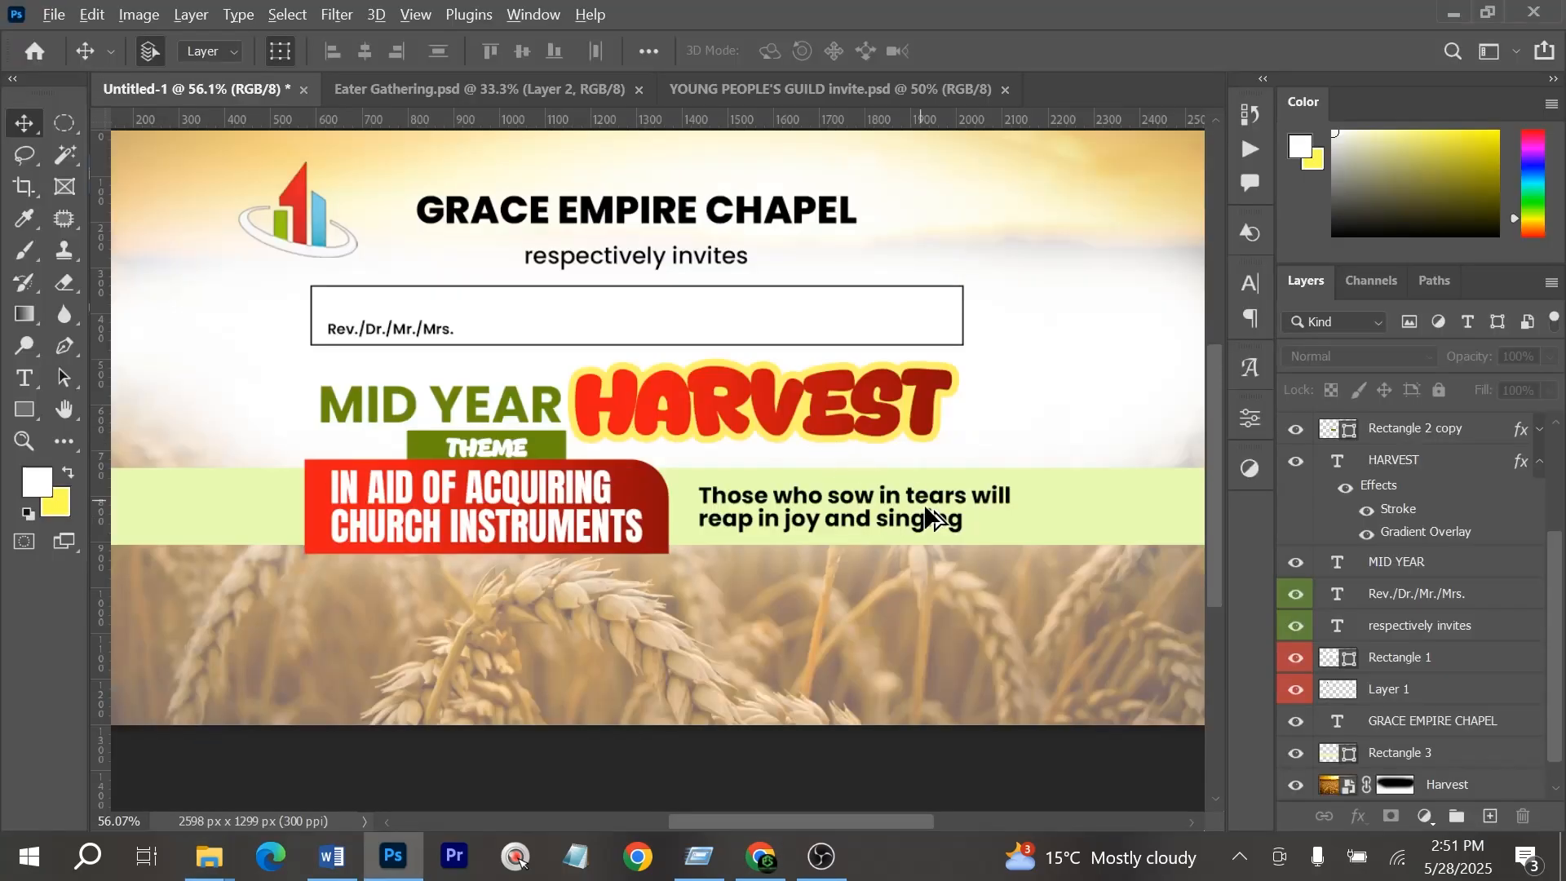
{"action": "scroll", "coordinate": [923, 509], "scroll_direction": "up", "scroll_amount": 6}
{"action": "left_click_drag", "start_coordinate": [976, 529], "coordinate": [905, 526]}
{"action": "left_click", "coordinate": [900, 515]}
{"action": "double_click", "coordinate": [901, 521]}
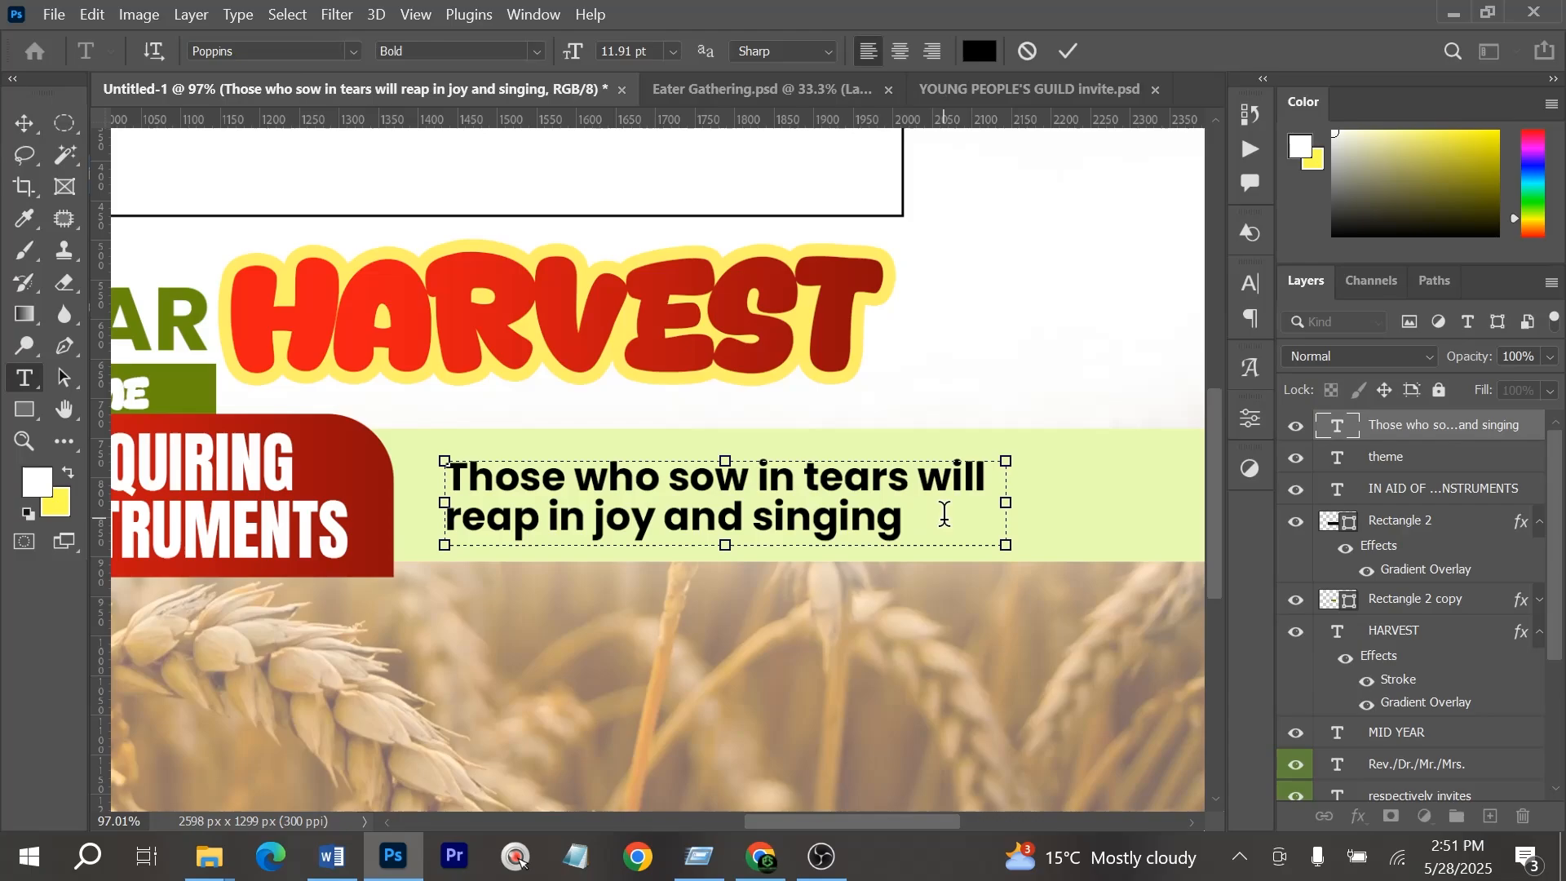
{"action": "left_click_drag", "start_coordinate": [1006, 502], "coordinate": [1050, 503]}
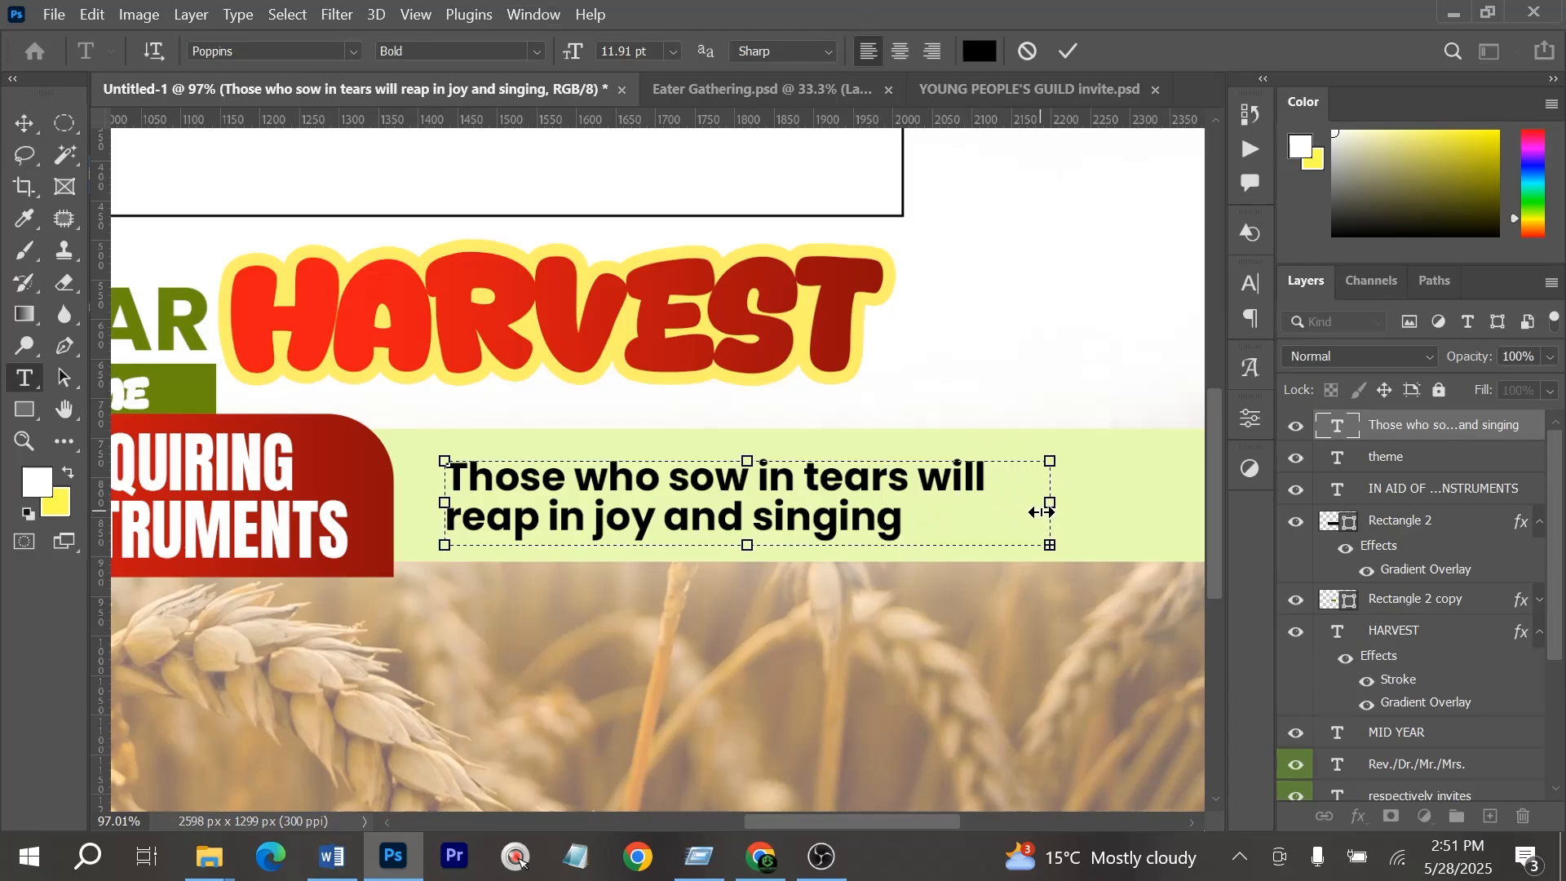
Set only "(Psalm 126:5)" in the verse to the Regular font style and commit the text
{"action": "left_click_drag", "start_coordinate": [1040, 513], "coordinate": [798, 522]}
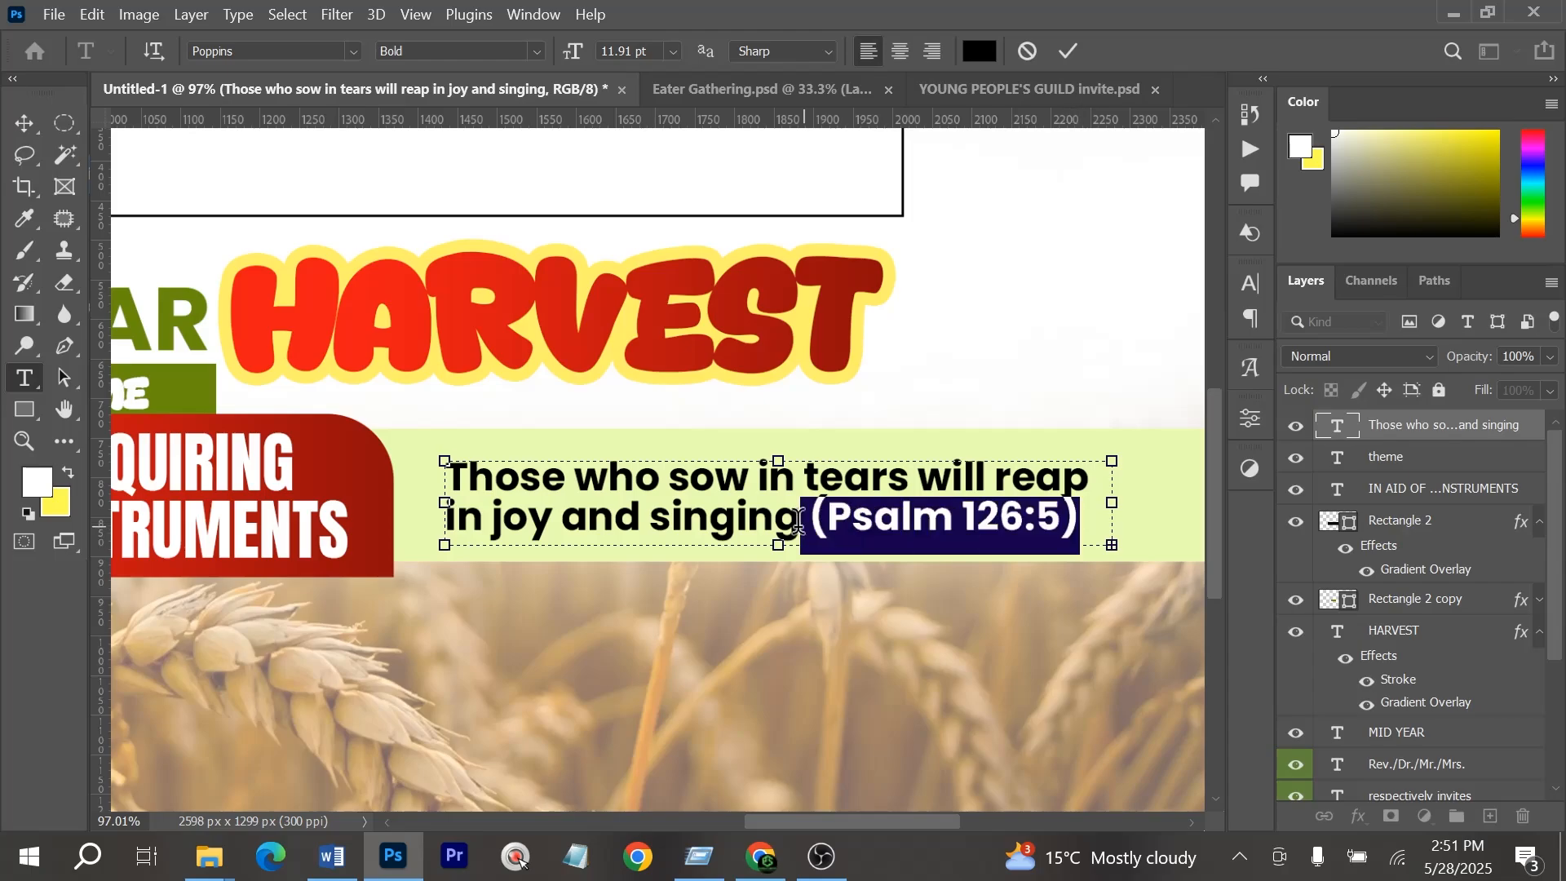
{"action": "left_click", "coordinate": [536, 54]}
{"action": "left_click", "coordinate": [478, 191]}
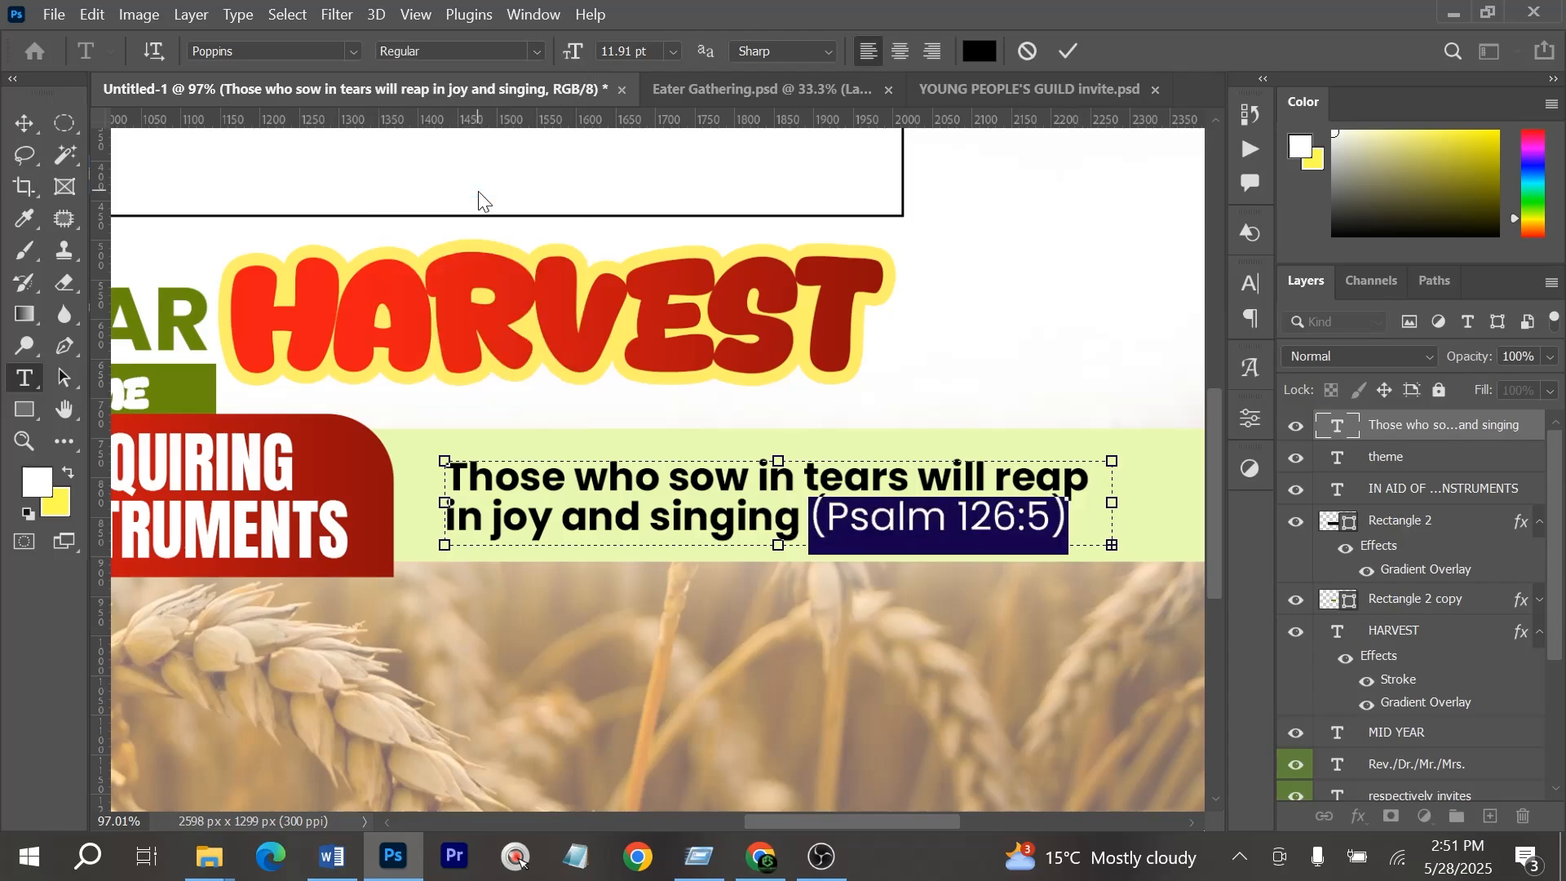
{"action": "left_click", "coordinate": [1066, 51]}
{"action": "key", "text": "v"}
{"action": "scroll", "coordinate": [1081, 493], "scroll_direction": "down", "scroll_amount": 7}
{"action": "left_click", "coordinate": [928, 689]}
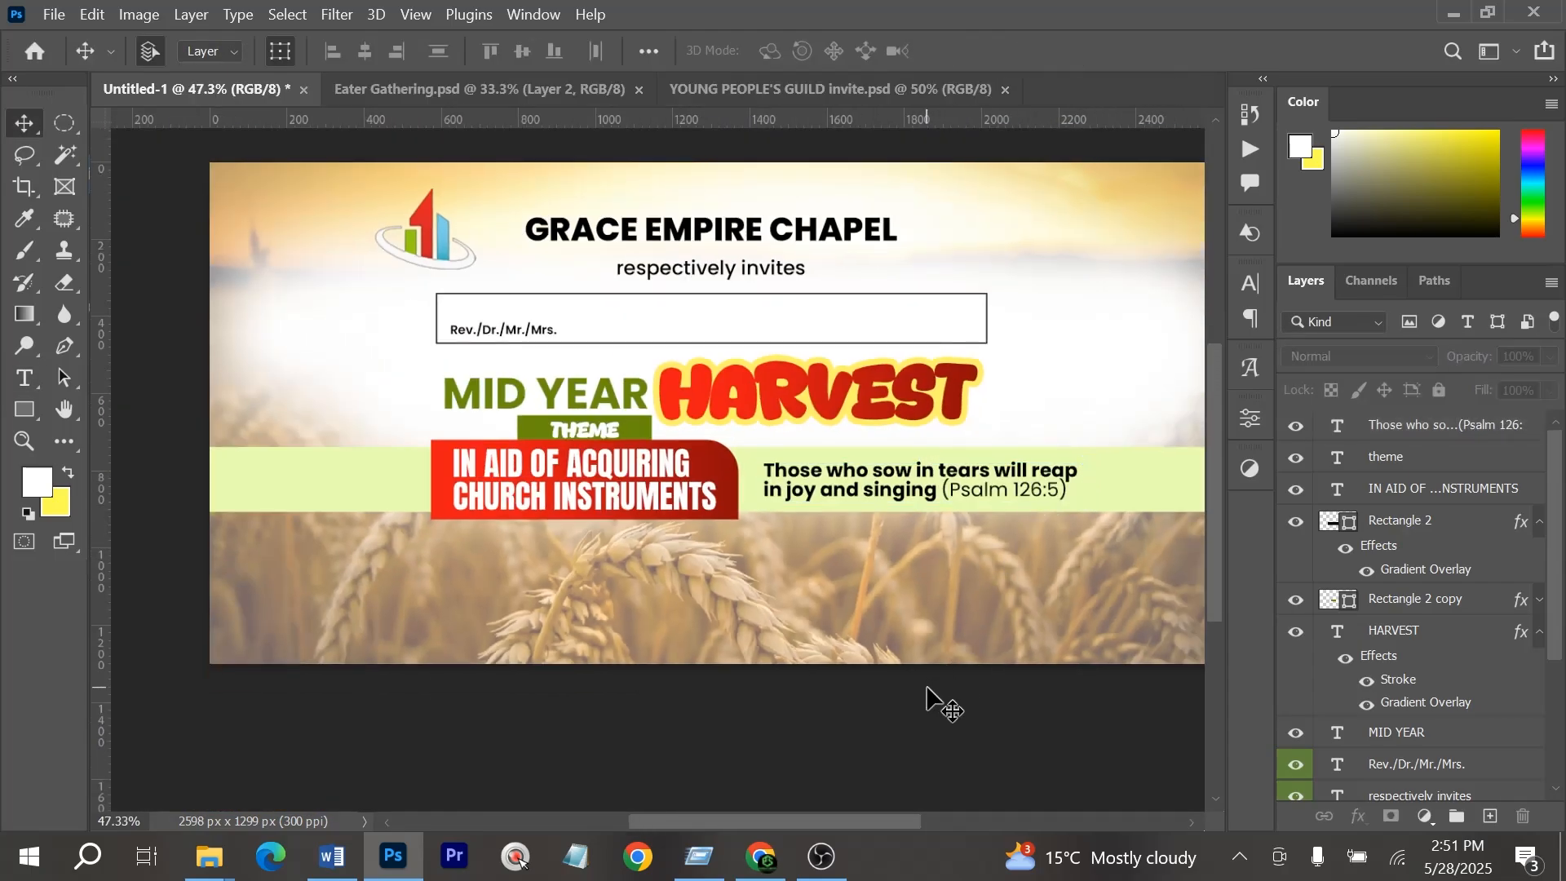
Check the event date in the WhatsApp chat and place a copy of the MID YEAR text below the red rectangle in Photoshop
{"action": "key", "text": "alt+Tab"}
{"action": "key", "text": "alt+Tab"}
{"action": "key", "text": "alt+Tab"}
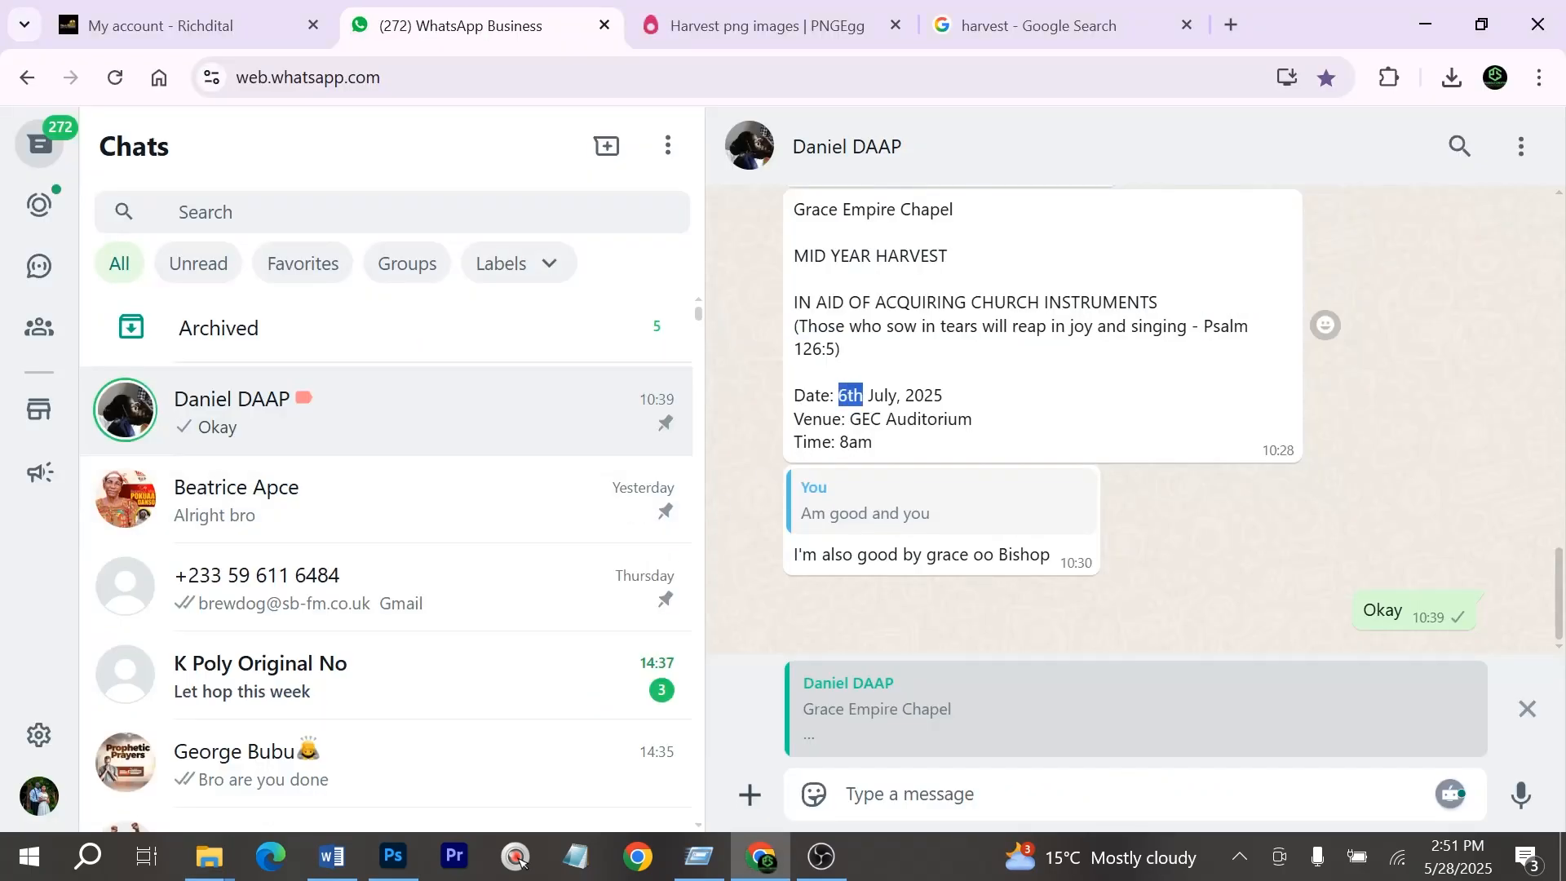
{"action": "key", "text": "alt+Tab"}
{"action": "key", "text": "alt+Tab"}
{"action": "key", "text": "alt+Tab"}
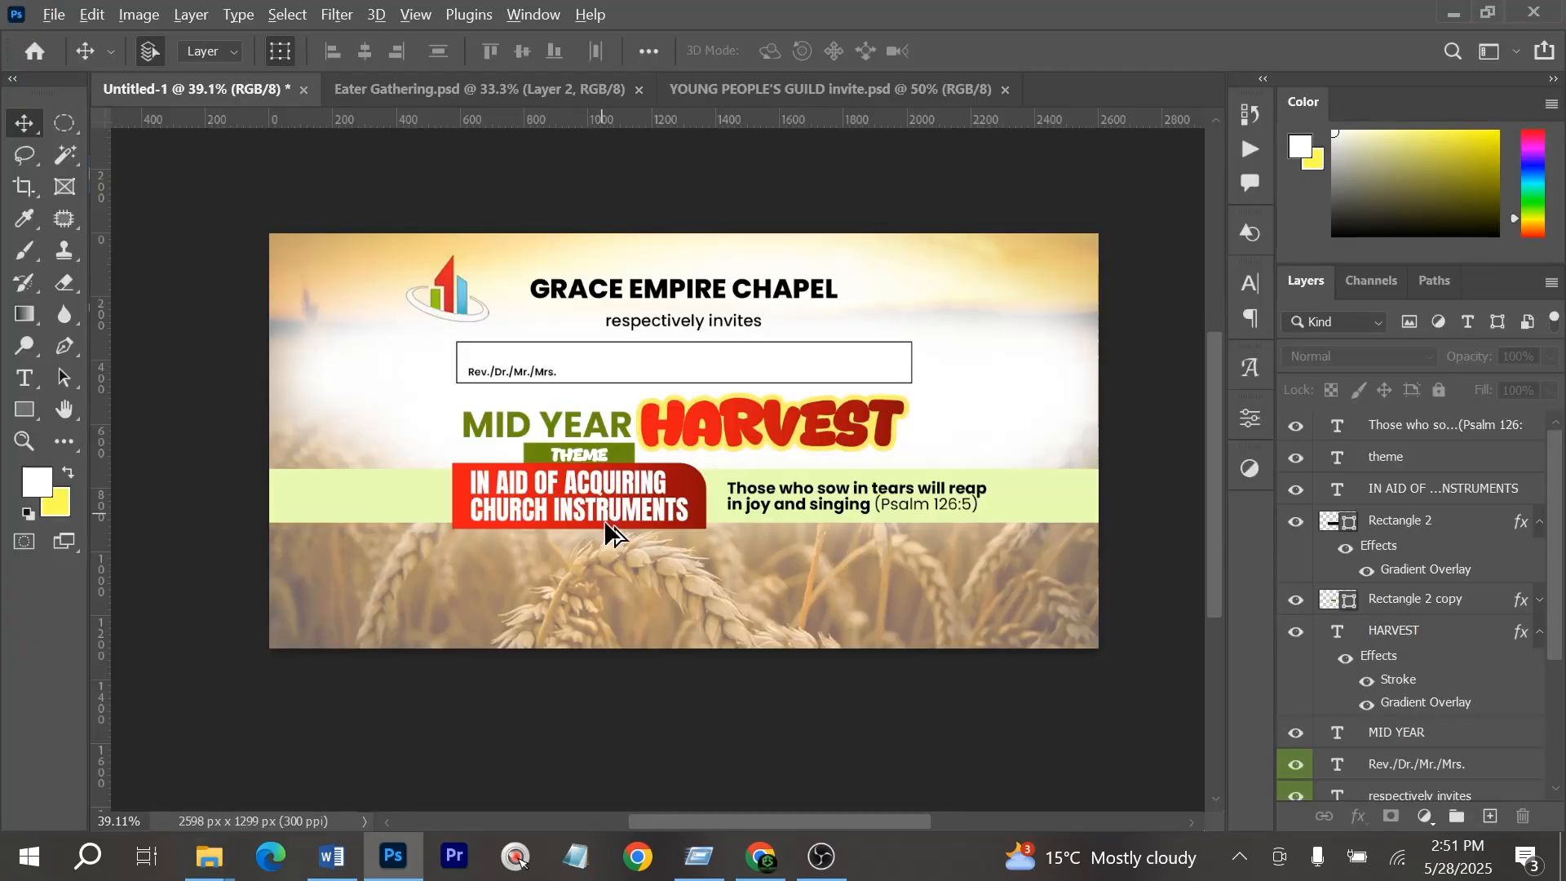
{"action": "scroll", "coordinate": [716, 437], "scroll_direction": "up", "scroll_amount": 2}
{"action": "left_click_drag", "start_coordinate": [545, 321], "coordinate": [505, 501], "text": "alt"}
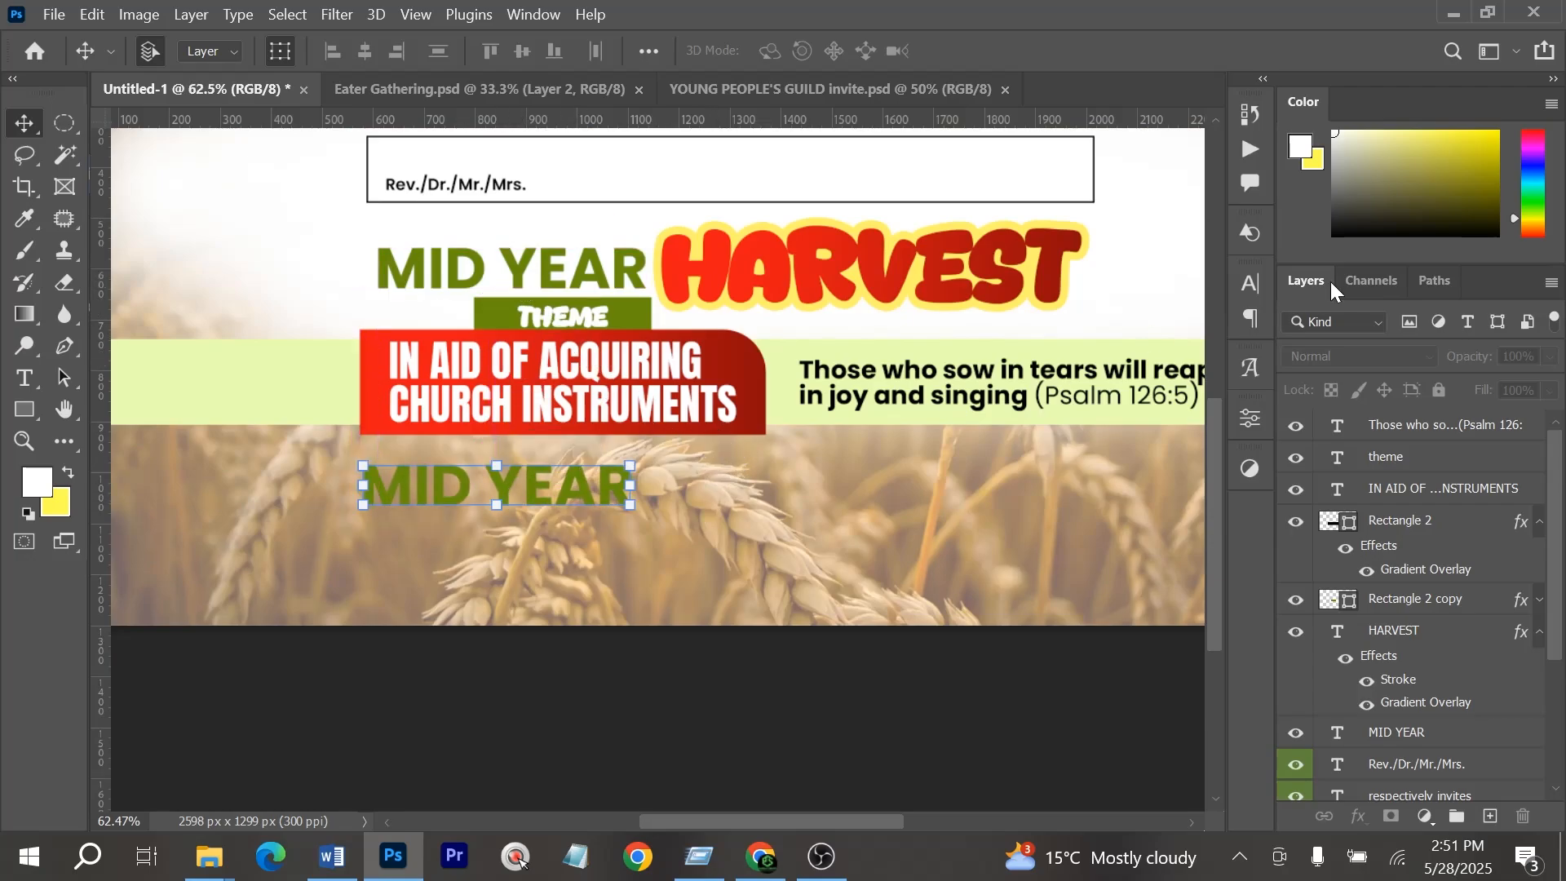
Change the colour of the copied MID YEAR text to black
{"action": "left_click", "coordinate": [1251, 283]}
{"action": "left_click", "coordinate": [1181, 422]}
{"action": "mouse_move", "coordinate": [926, 514]}
{"action": "left_mouse_down"}
{"action": "mouse_move", "coordinate": [865, 588]}
{"action": "mouse_move", "coordinate": [824, 121]}
{"action": "left_mouse_up"}
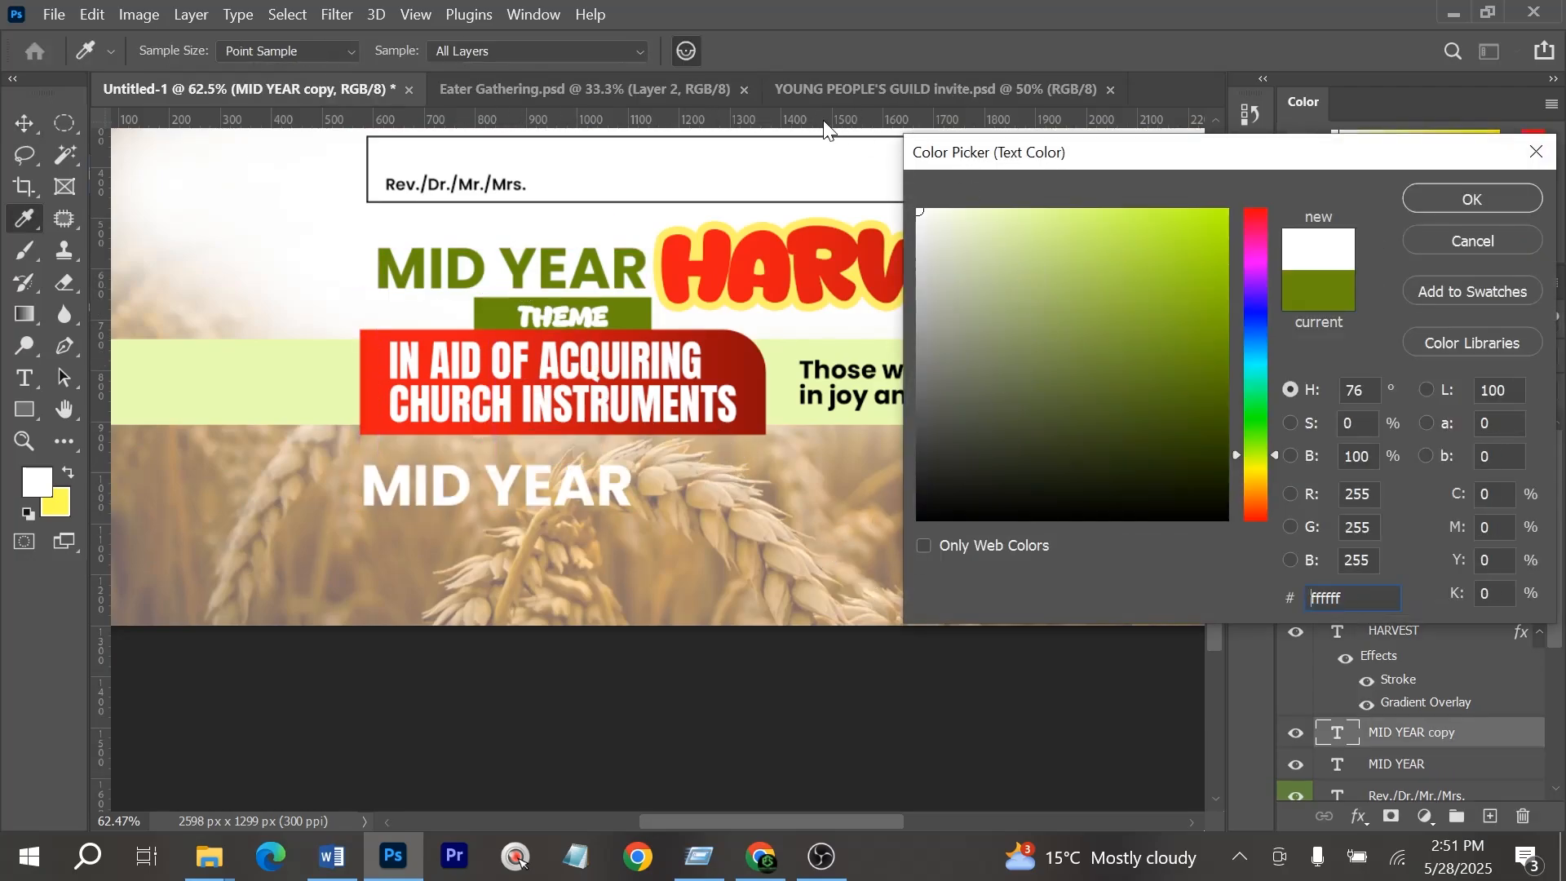
{"action": "left_click", "coordinate": [920, 517]}
{"action": "left_click", "coordinate": [1471, 199]}
Replace the black MID YEAR copy's text with "6th July,"
{"action": "double_click", "coordinate": [576, 486]}
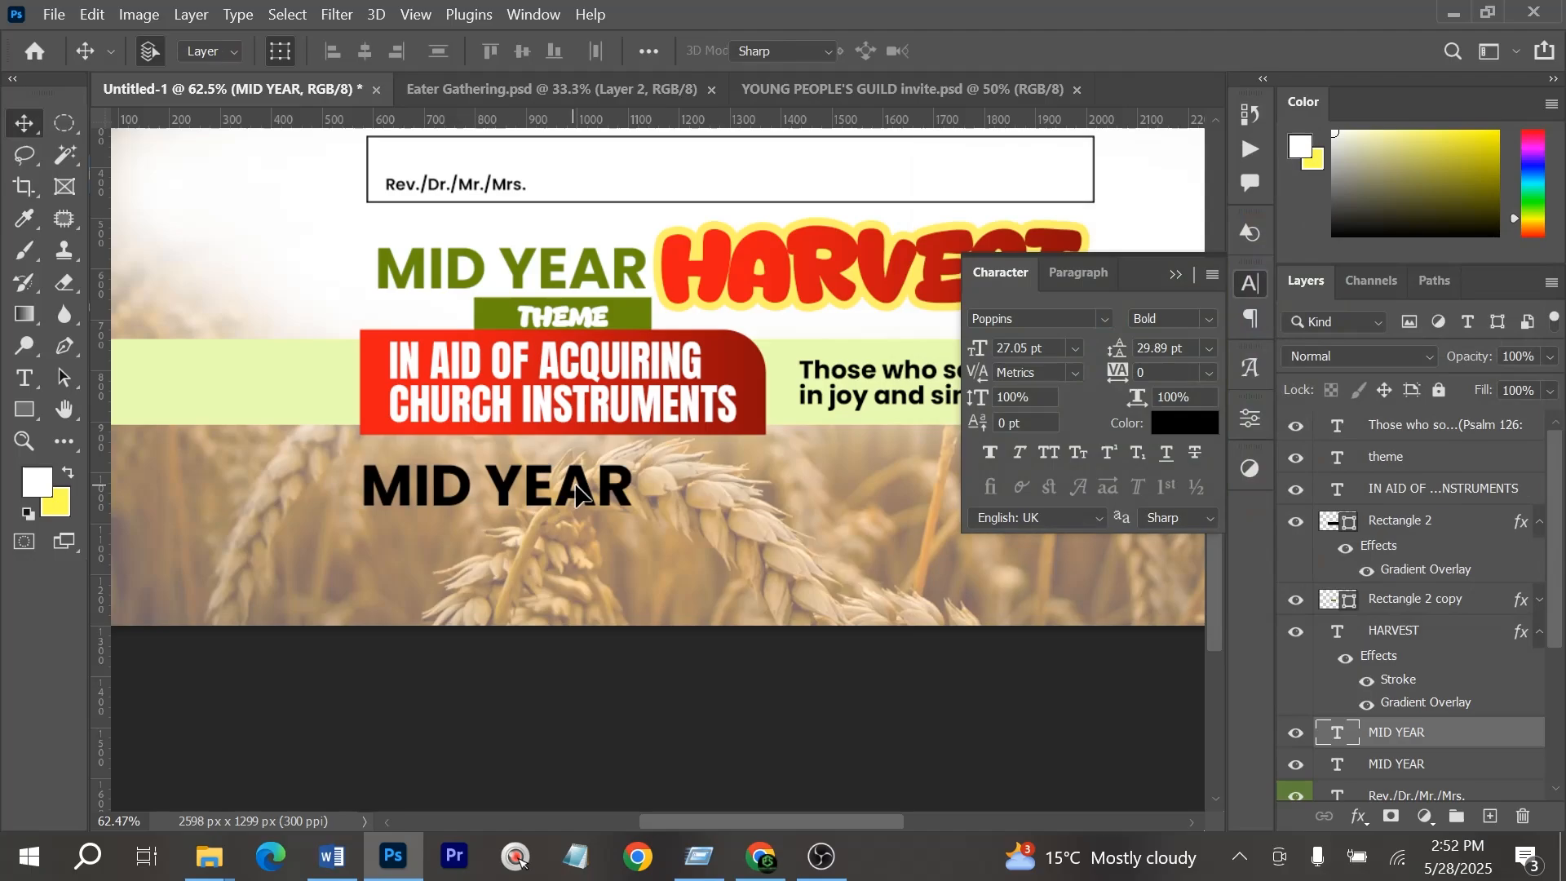
{"action": "key", "text": "ctrl+a"}
{"action": "type", "text": "6th July,"}
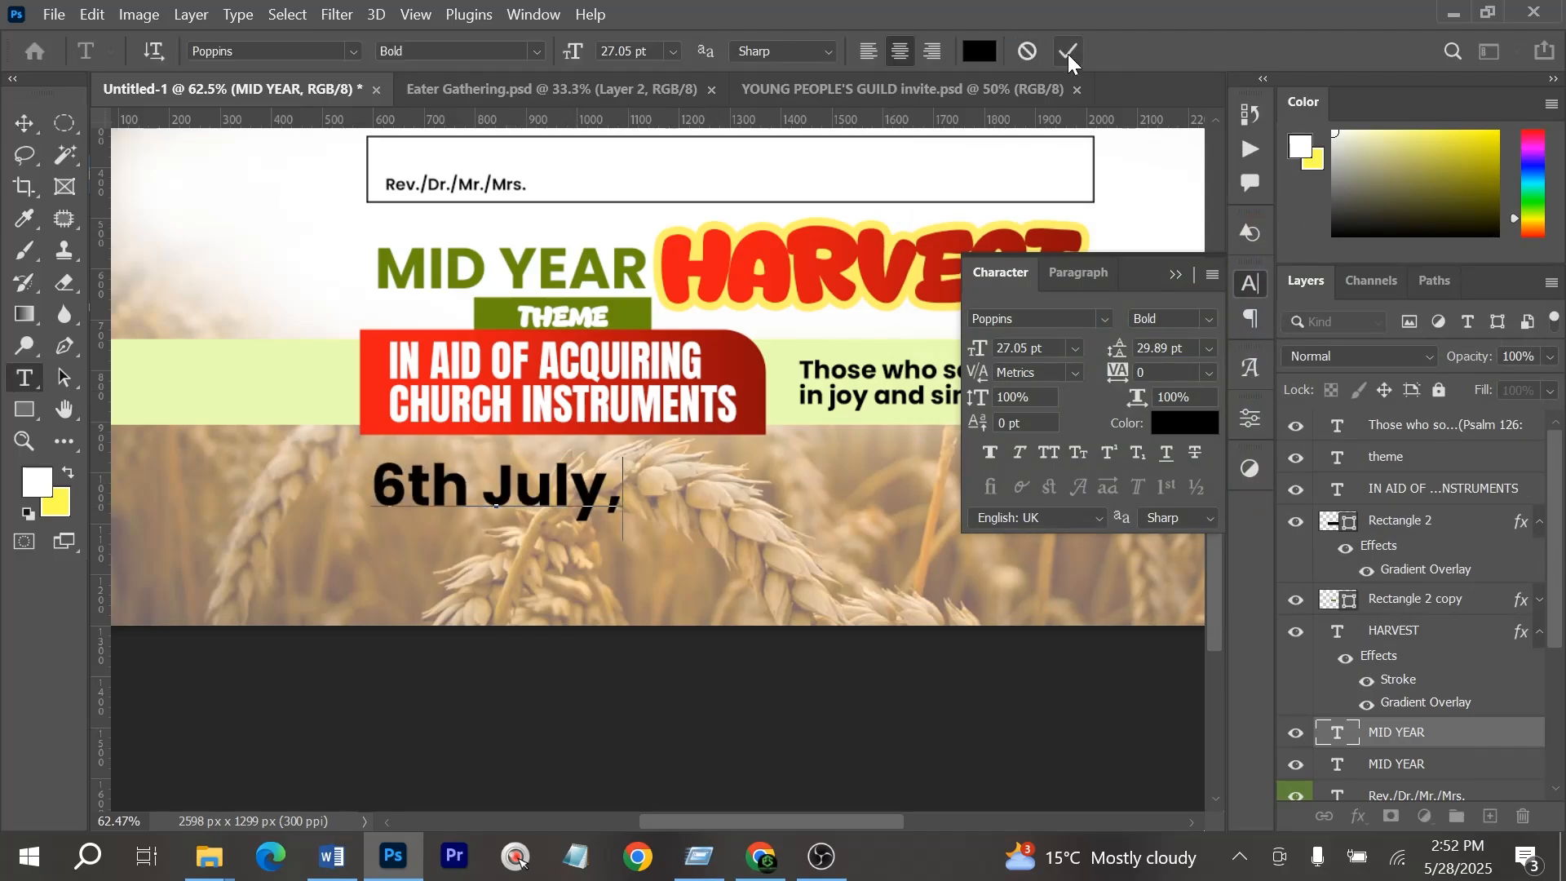
{"action": "key", "text": "ctrl+Return"}
Duplicate the "6th July," text directly below itself and scale the copy down to about 81%
{"action": "scroll", "coordinate": [517, 490], "scroll_direction": "up", "scroll_amount": 2}
{"action": "left_click_drag", "start_coordinate": [527, 488], "coordinate": [503, 601], "text": "alt"}
{"action": "key", "text": "ctrl+t"}
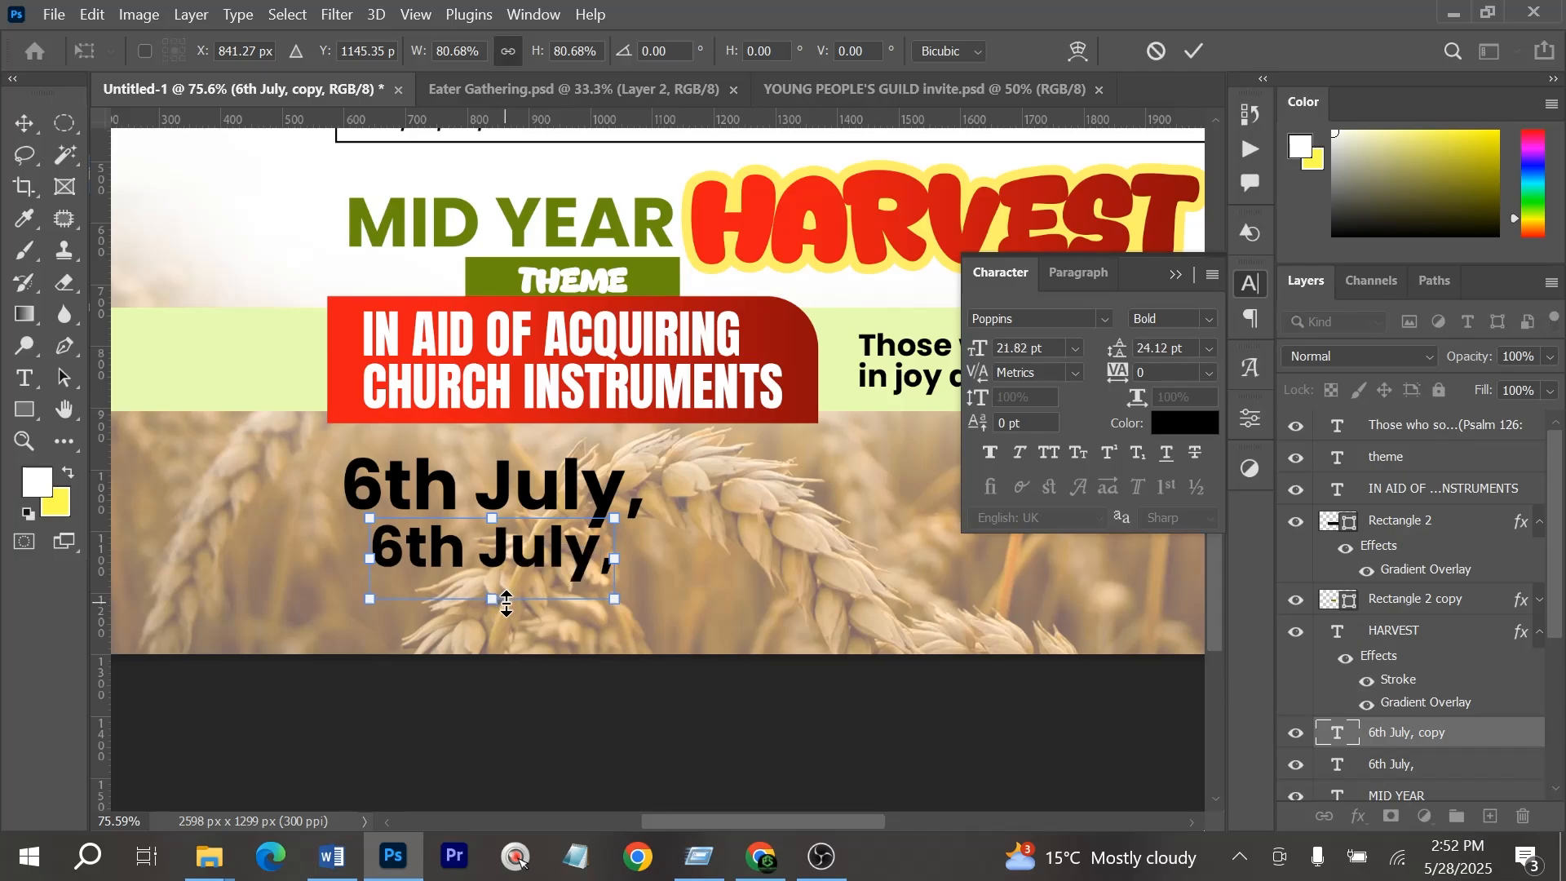
{"action": "key", "text": "Return"}
Check the year in the WhatsApp chat, change the smaller copy's text to "2025" and horizontally centre it with "6th July,"
{"action": "double_click", "coordinate": [515, 559]}
{"action": "type", "text": "202"}
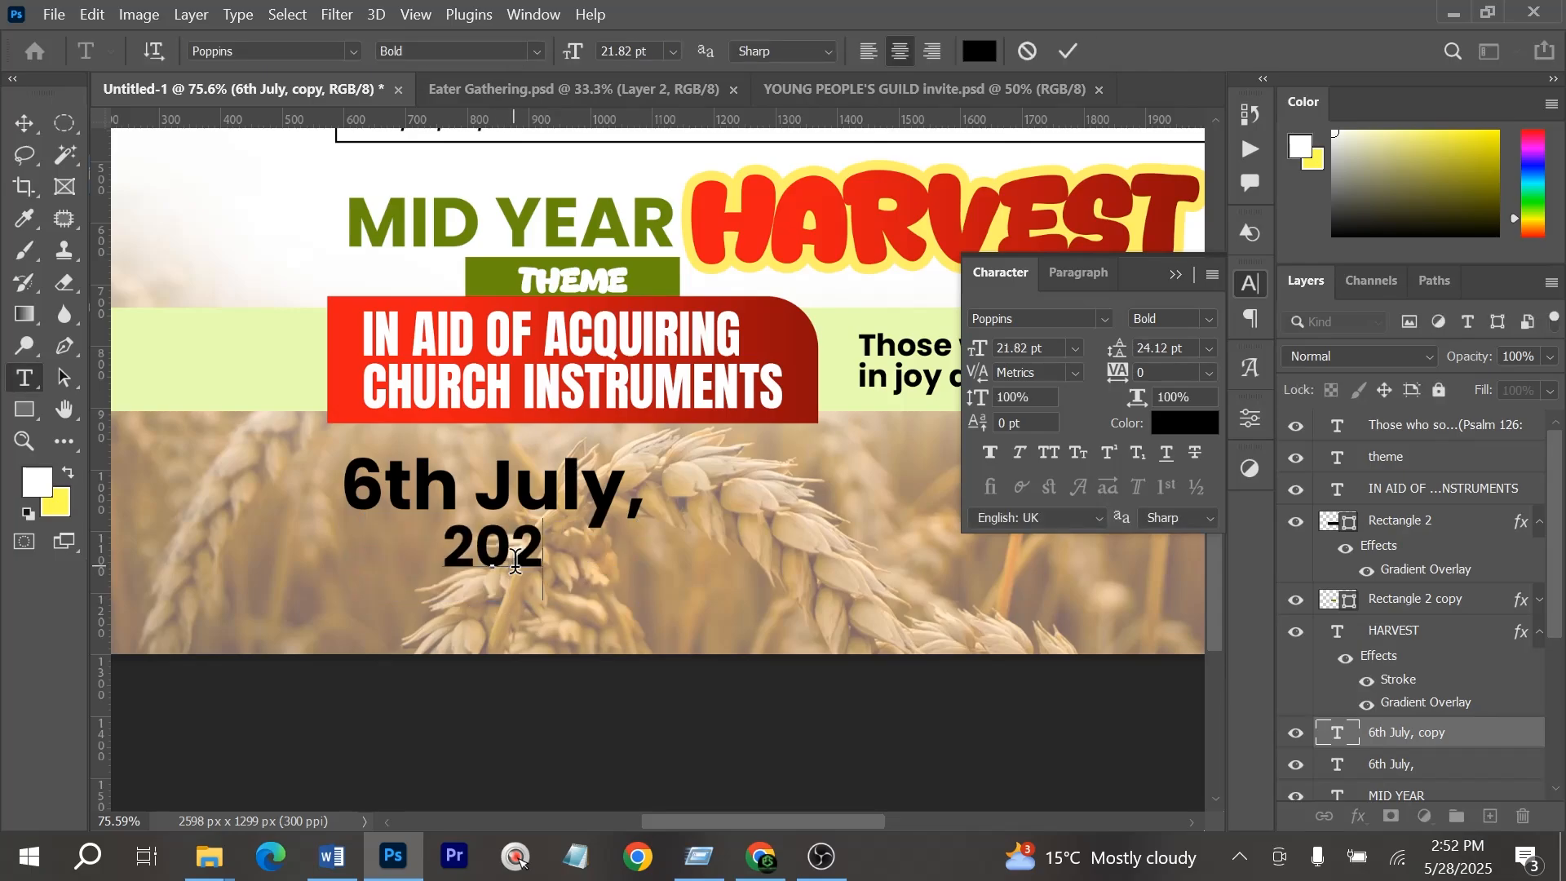
{"action": "key", "text": "alt+Tab"}
{"action": "key", "text": "alt+Tab"}
{"action": "key", "text": "Tab"}
{"action": "key", "text": "alt+Tab"}
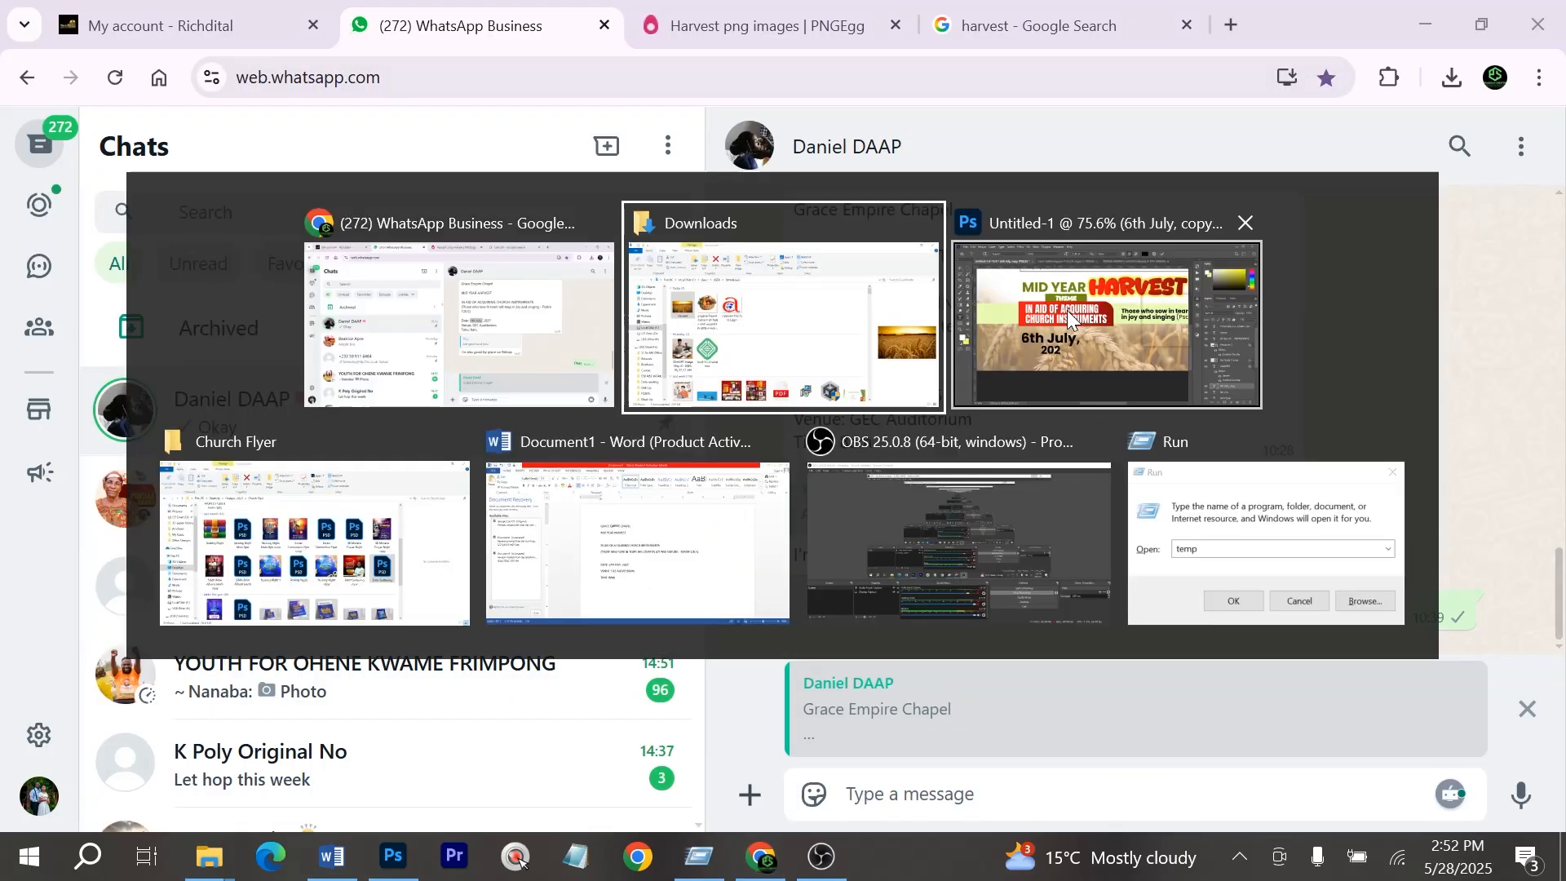
{"action": "left_click", "coordinate": [1071, 318]}
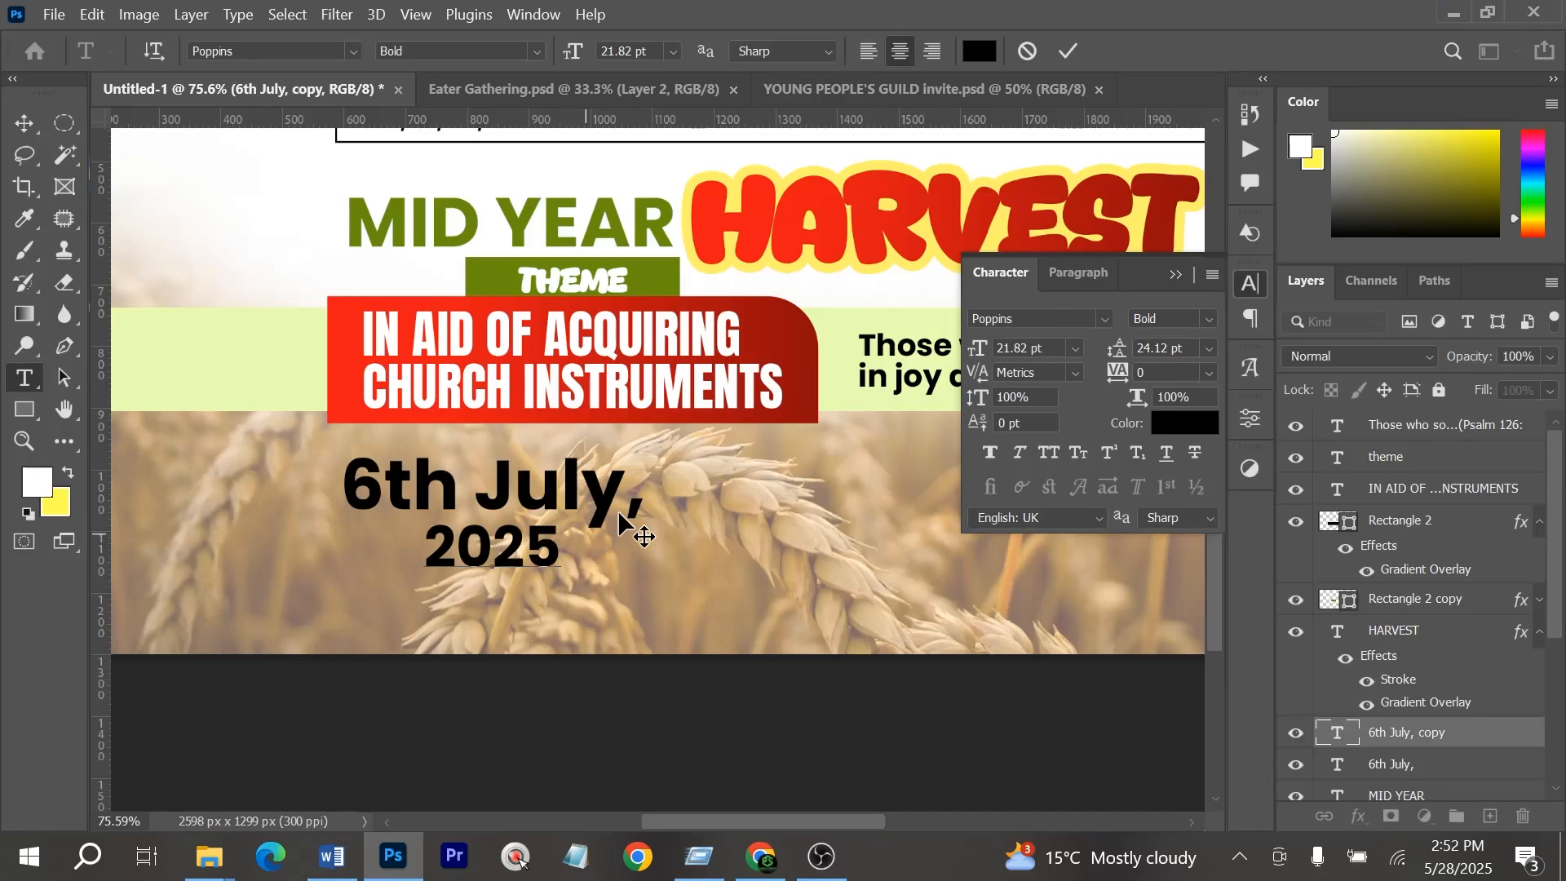
{"action": "left_click", "coordinate": [405, 479], "text": "shift"}
{"action": "left_click", "coordinate": [368, 53]}
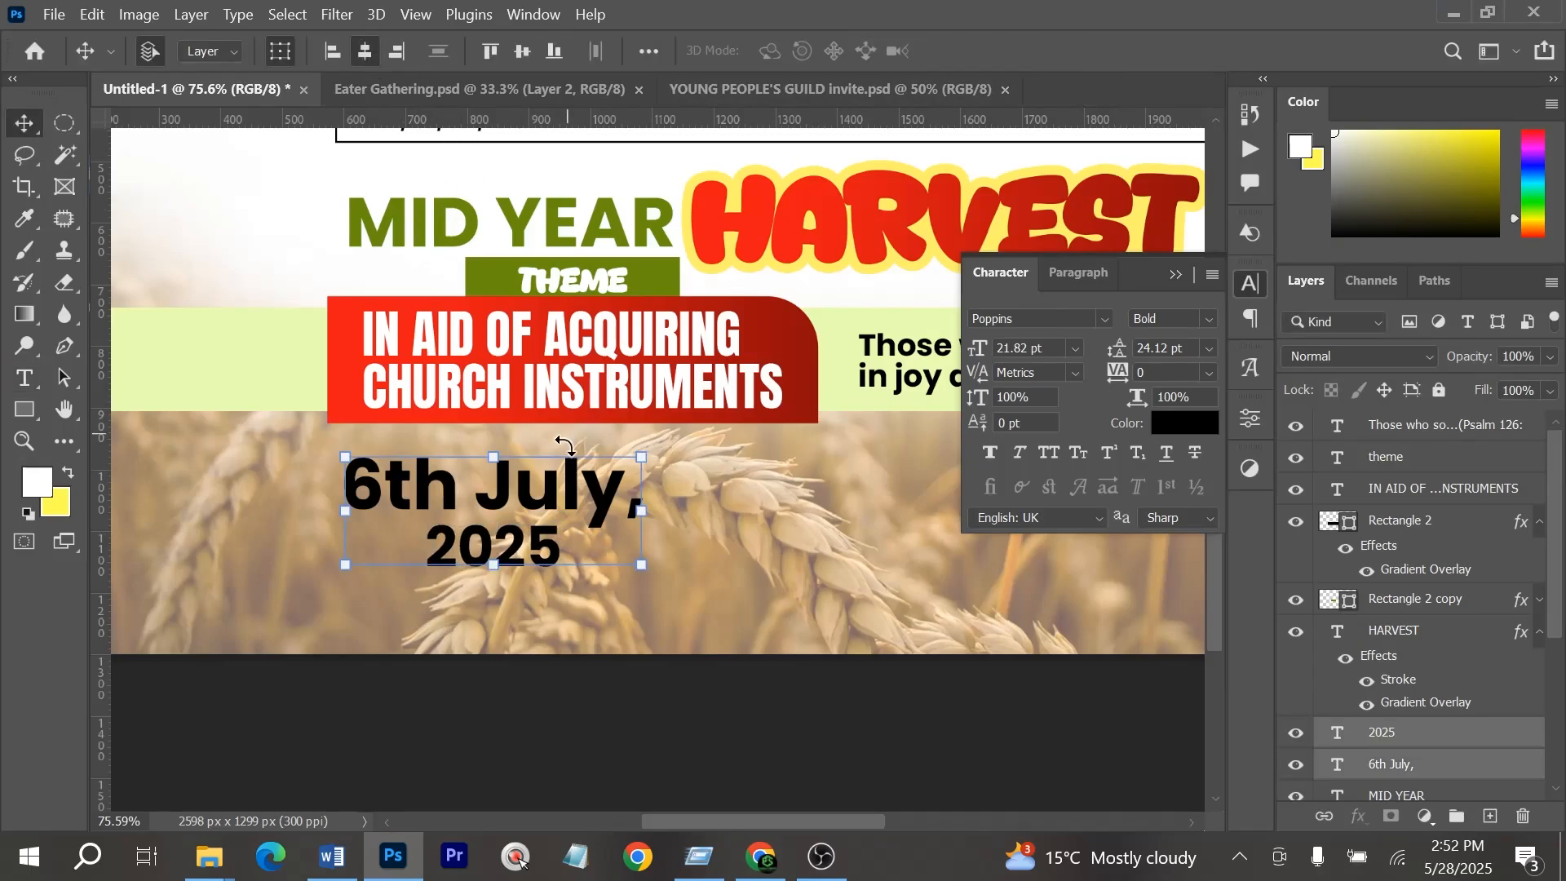
Left-align the "2025" text with "6th July," above it and check the event details in the WhatsApp chat
{"action": "scroll", "coordinate": [528, 520], "scroll_direction": "down", "scroll_amount": 3}
{"action": "left_click", "coordinate": [595, 669]}
{"action": "scroll", "coordinate": [491, 530], "scroll_direction": "down", "scroll_amount": 4}
{"action": "scroll", "coordinate": [507, 538], "scroll_direction": "up", "scroll_amount": 4}
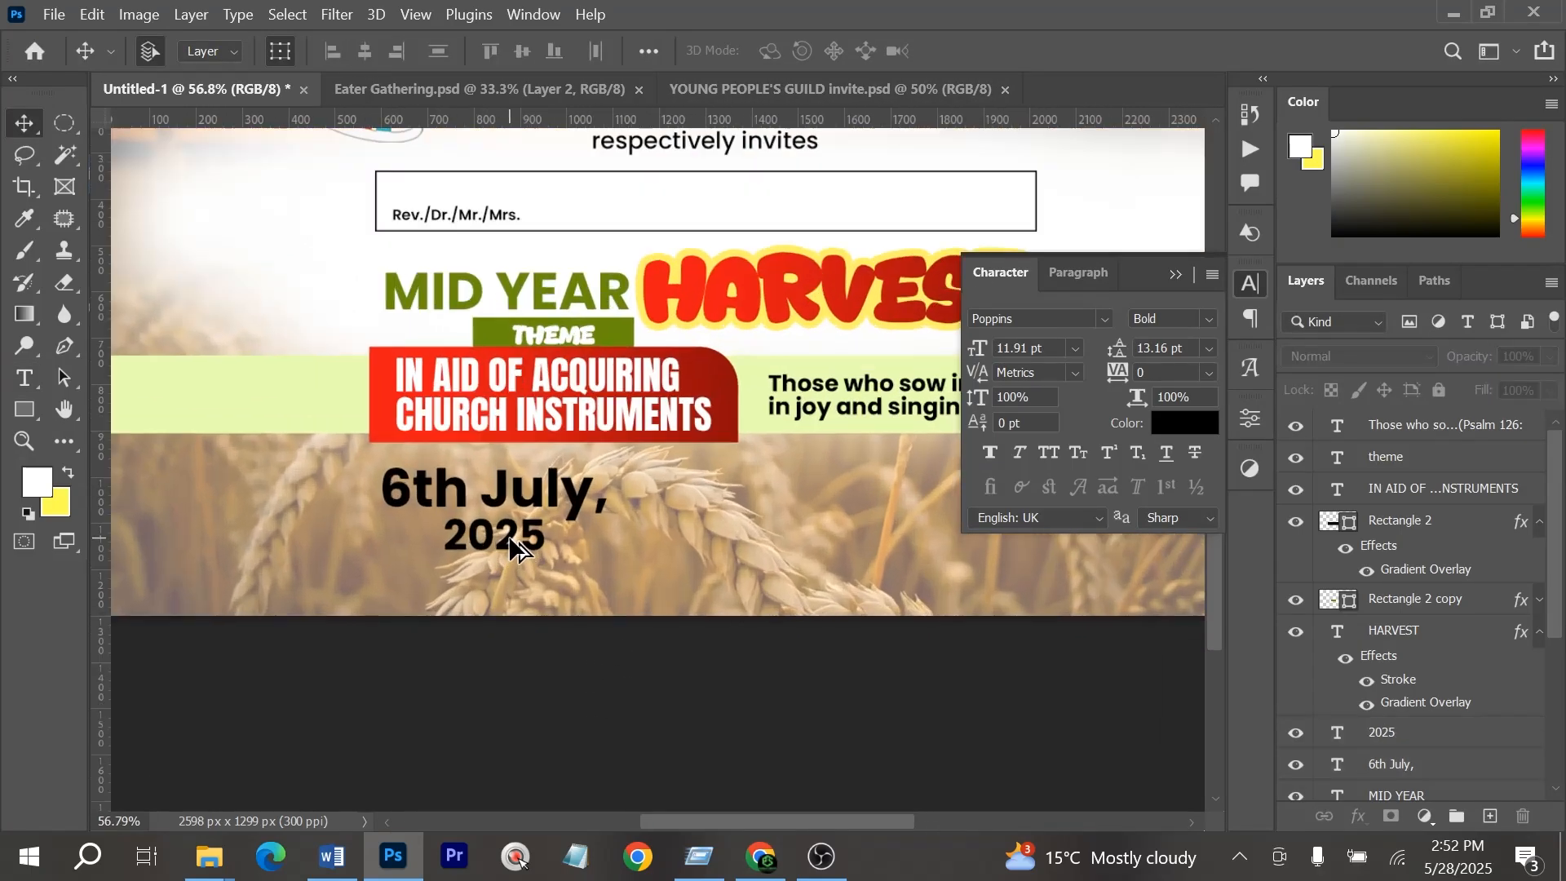
{"action": "scroll", "coordinate": [697, 398], "scroll_direction": "down", "scroll_amount": 2}
{"action": "scroll", "coordinate": [881, 399], "scroll_direction": "up", "scroll_amount": 1}
{"action": "left_click_drag", "start_coordinate": [822, 344], "coordinate": [701, 419]}
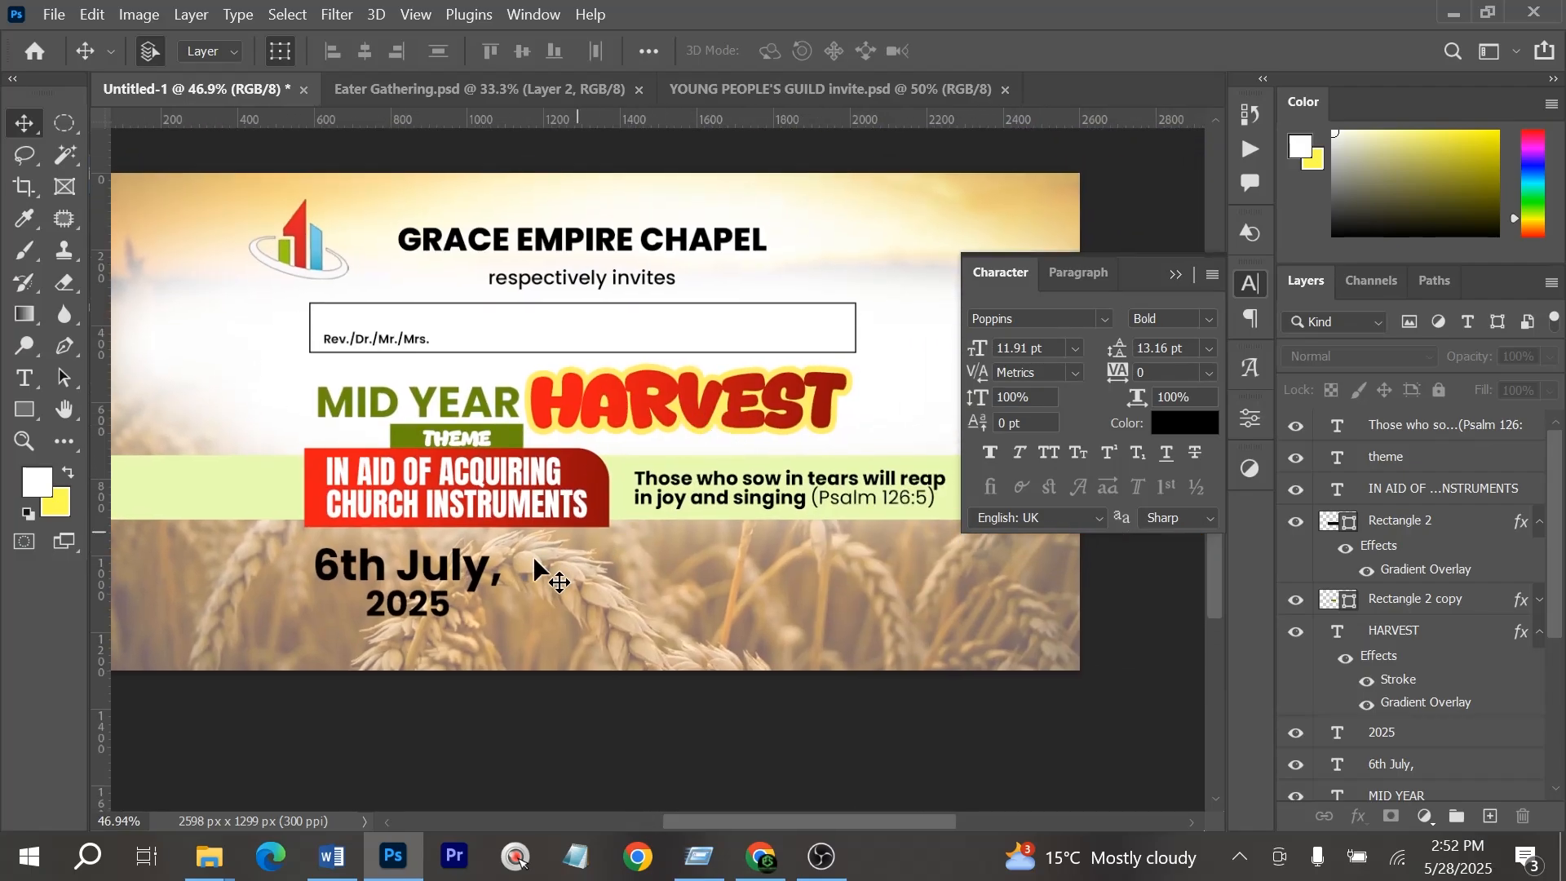
{"action": "left_click", "coordinate": [443, 603]}
{"action": "left_click_drag", "start_coordinate": [461, 577], "coordinate": [461, 585]}
{"action": "key", "text": "alt+Tab"}
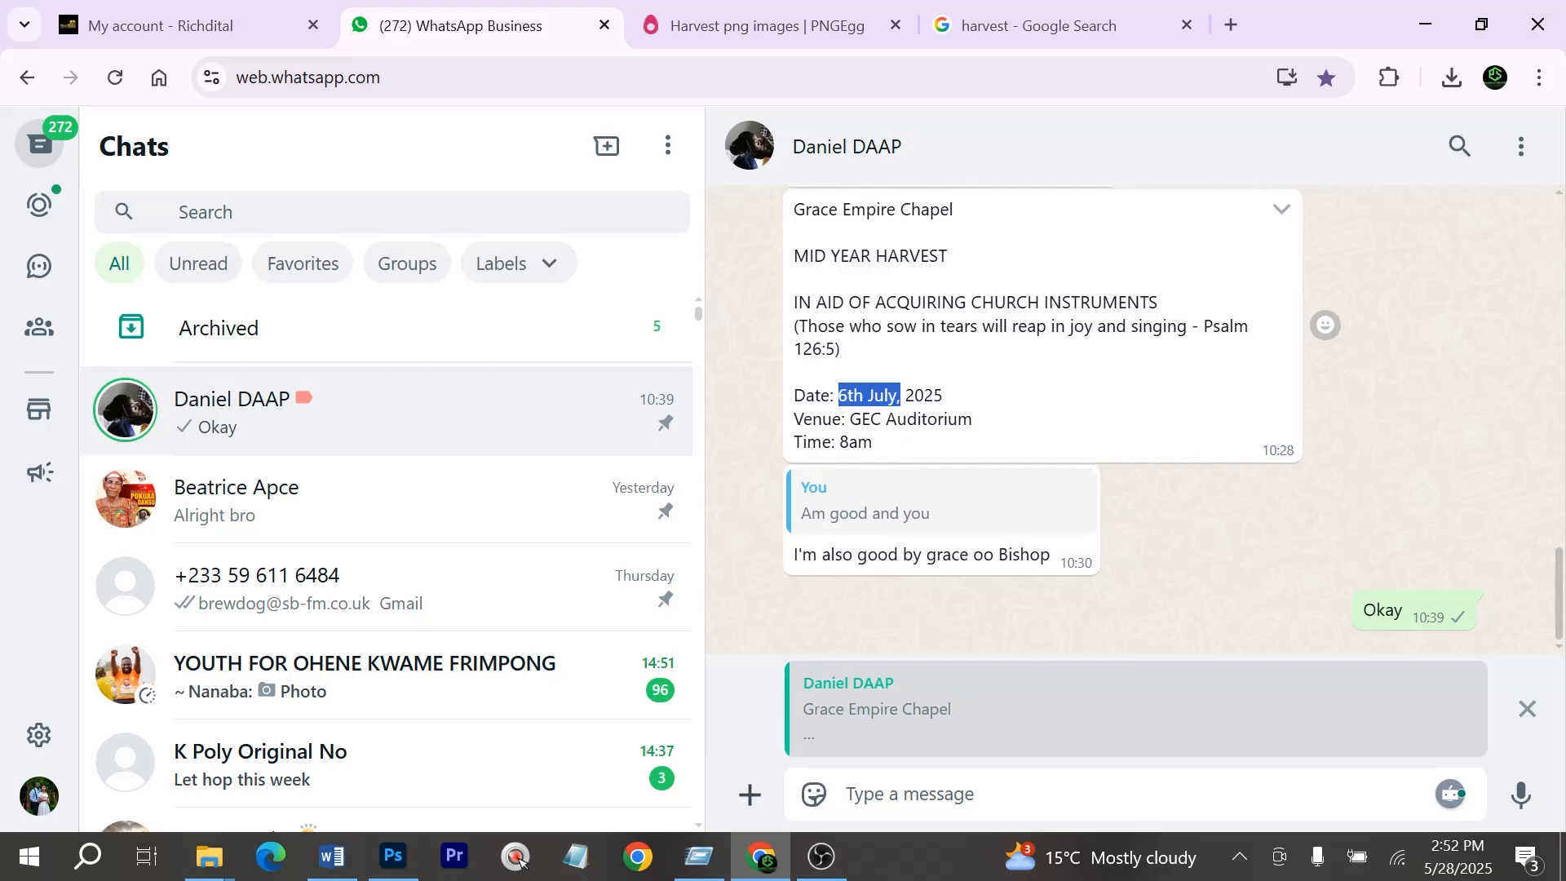
{"action": "key", "text": "alt+Tab"}
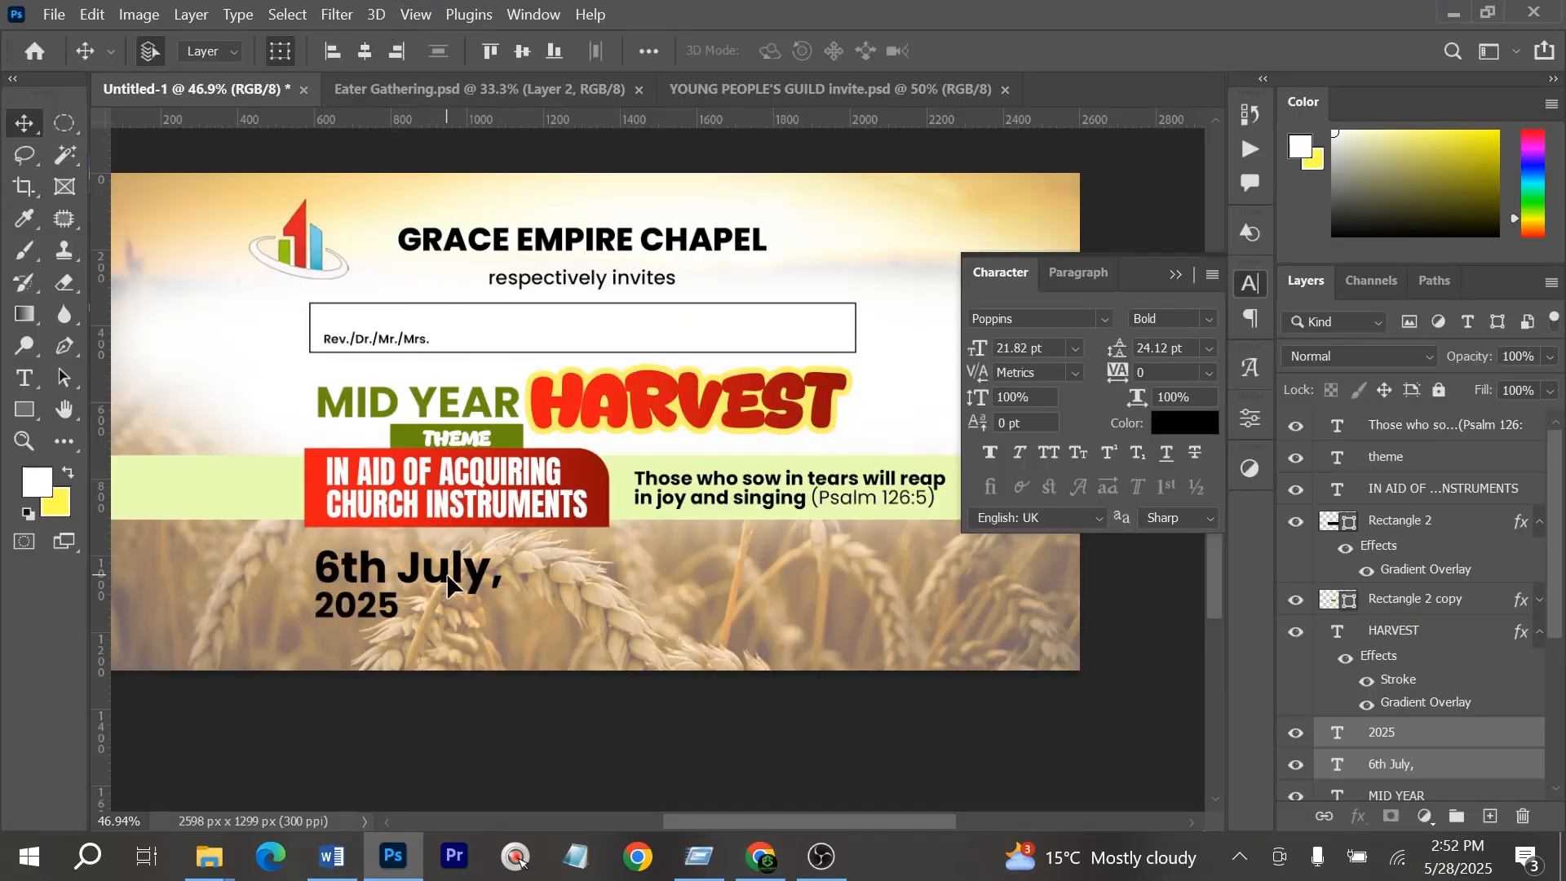
{"action": "left_click", "coordinate": [548, 722]}
Draw a thin black vertical divider, about 8 px wide and 135 px high, just after the "6th July," date
{"action": "left_click", "coordinate": [27, 410]}
{"action": "left_click_drag", "start_coordinate": [518, 556], "coordinate": [516, 606]}
{"action": "left_click", "coordinate": [1034, 640]}
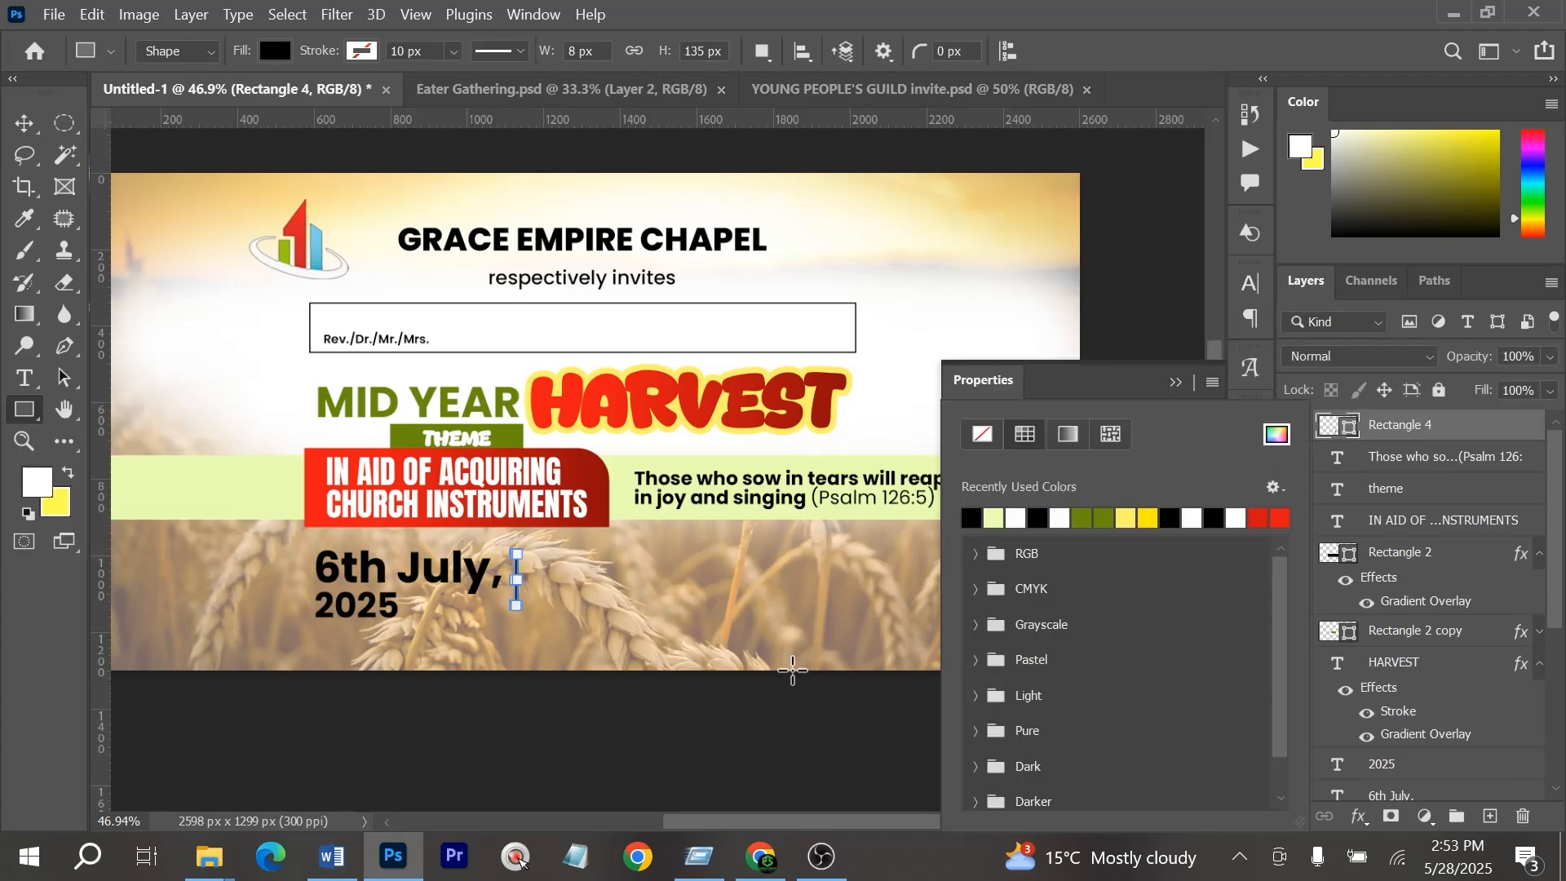
{"action": "key", "text": "Return"}
{"action": "key", "text": "Return"}
{"action": "key", "text": "v"}
{"action": "left_click", "coordinate": [652, 730]}
Duplicate the "6th July," text beyond the divider, replace the copy with the venue "GEC Auditorium" and left-align its text
{"action": "left_click_drag", "start_coordinate": [420, 568], "coordinate": [641, 576]}
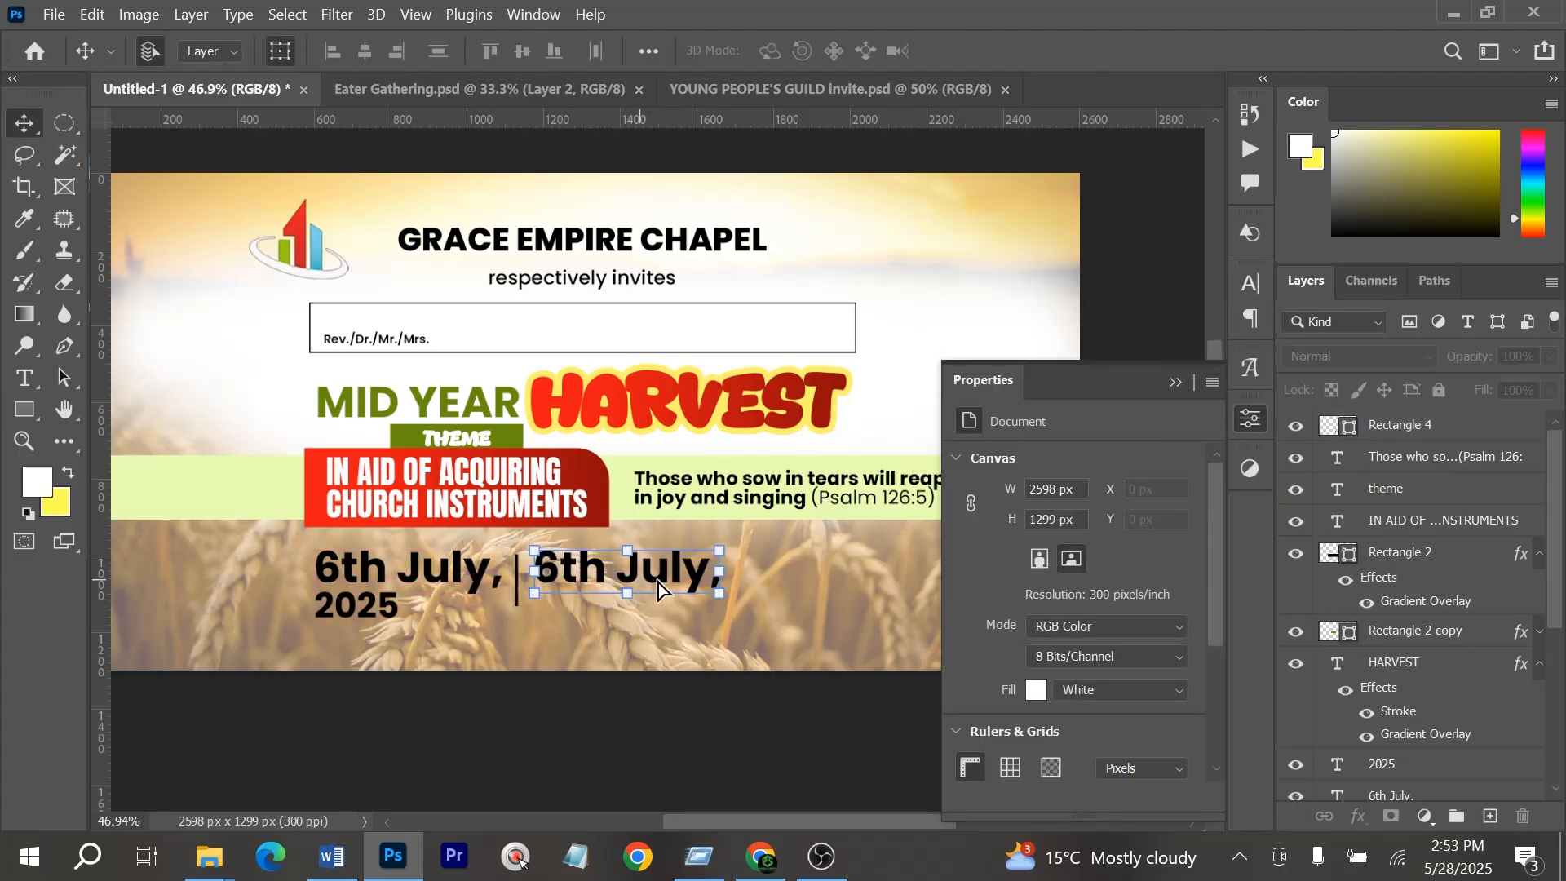
{"action": "key", "text": "alt+Tab"}
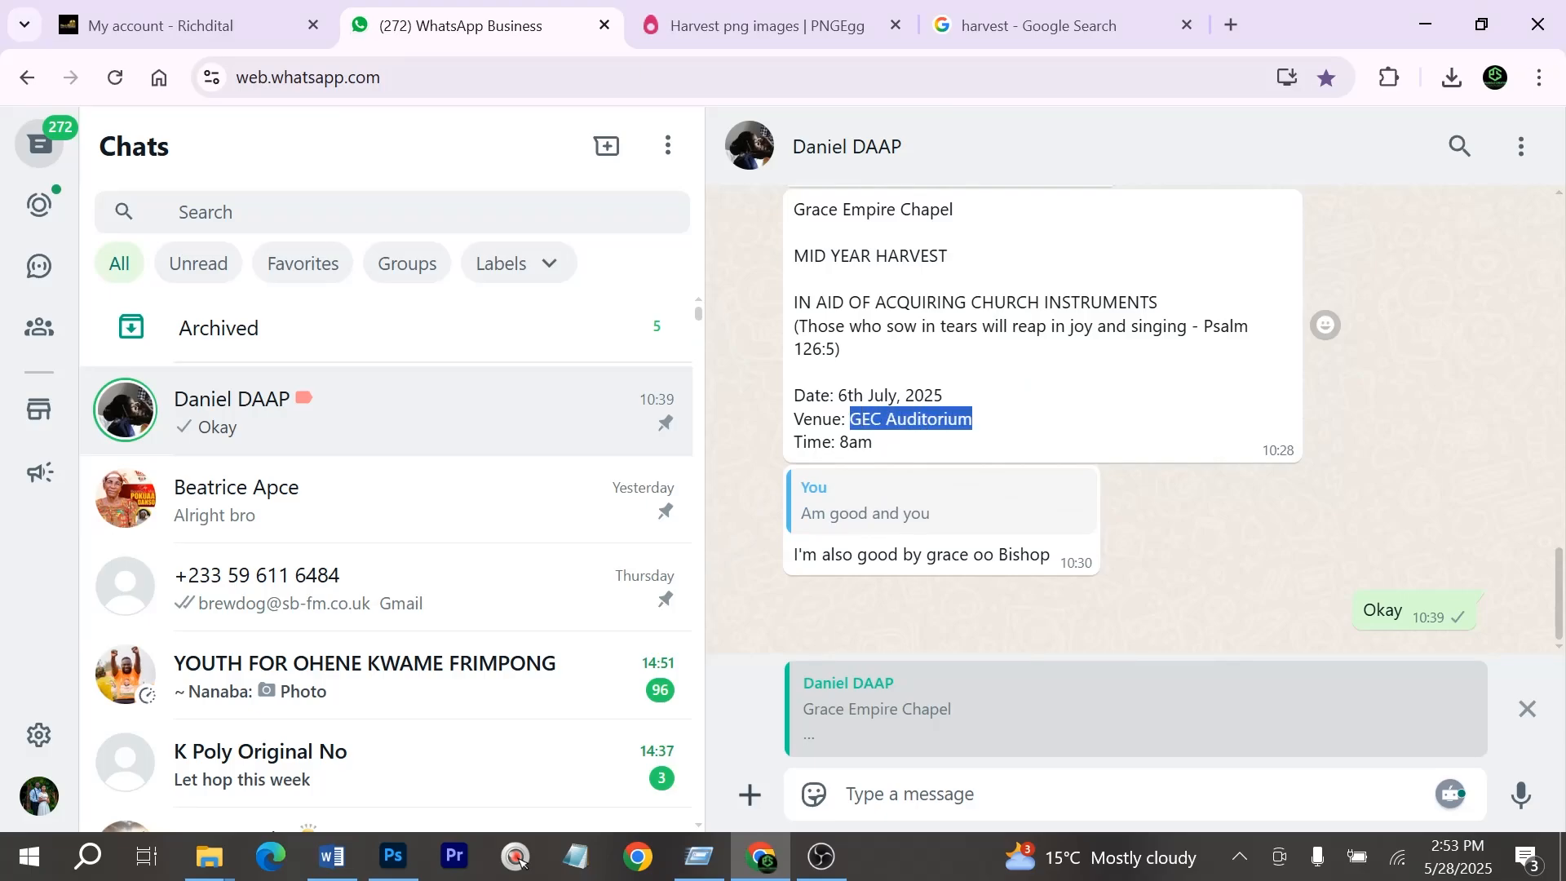
{"action": "key", "text": "alt+Tab"}
{"action": "double_click", "coordinate": [638, 579]}
{"action": "type", "text": "GEC Auditorium"}
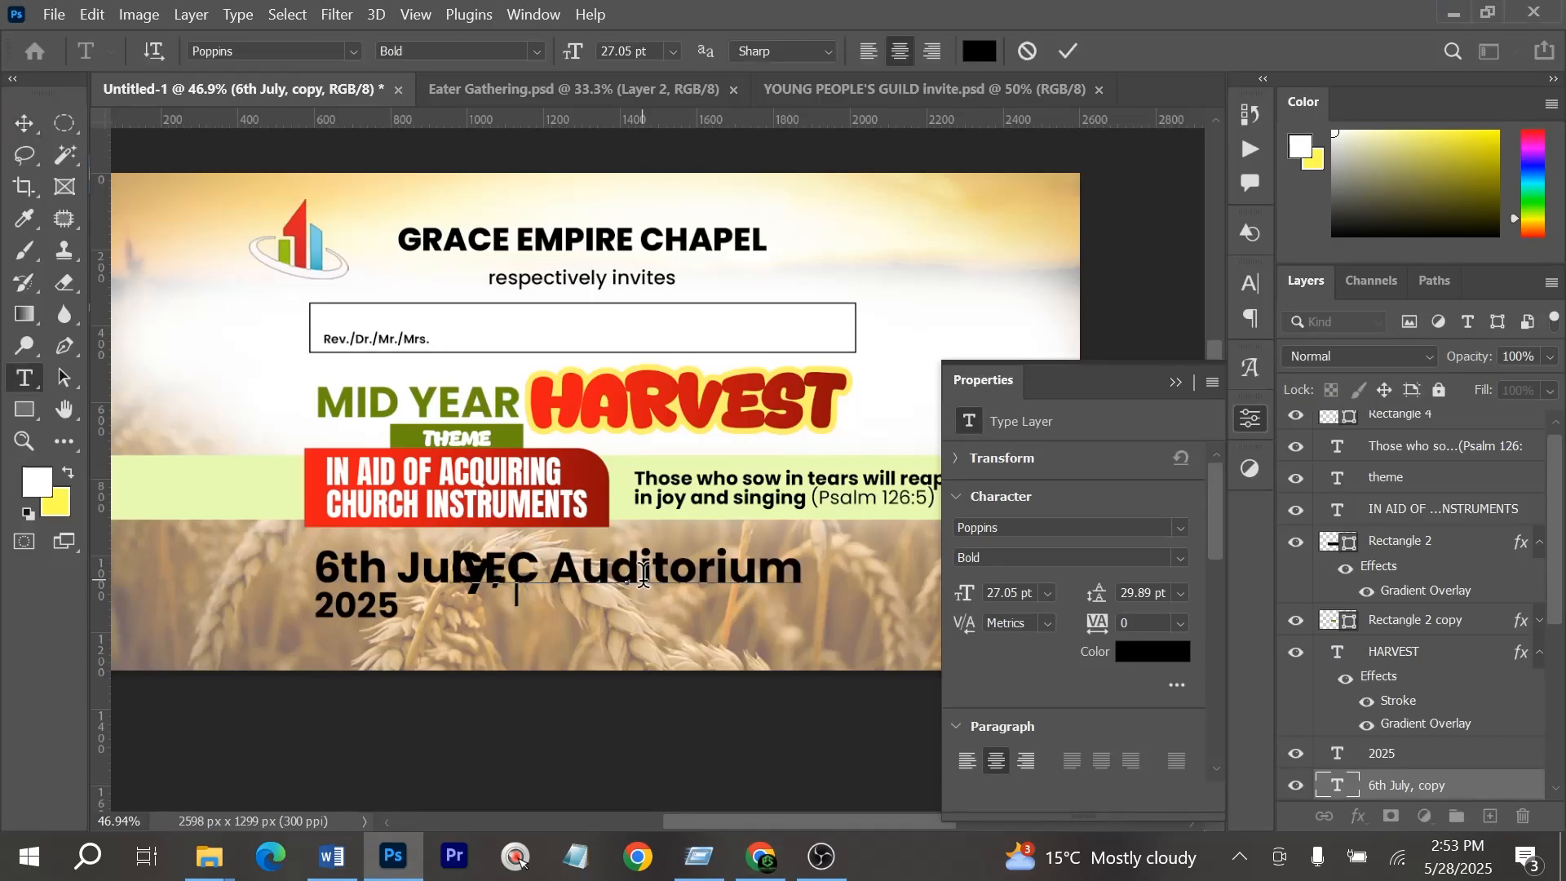
{"action": "key", "text": "ctrl+a"}
{"action": "left_click", "coordinate": [868, 51]}
{"action": "left_click", "coordinate": [25, 122]}
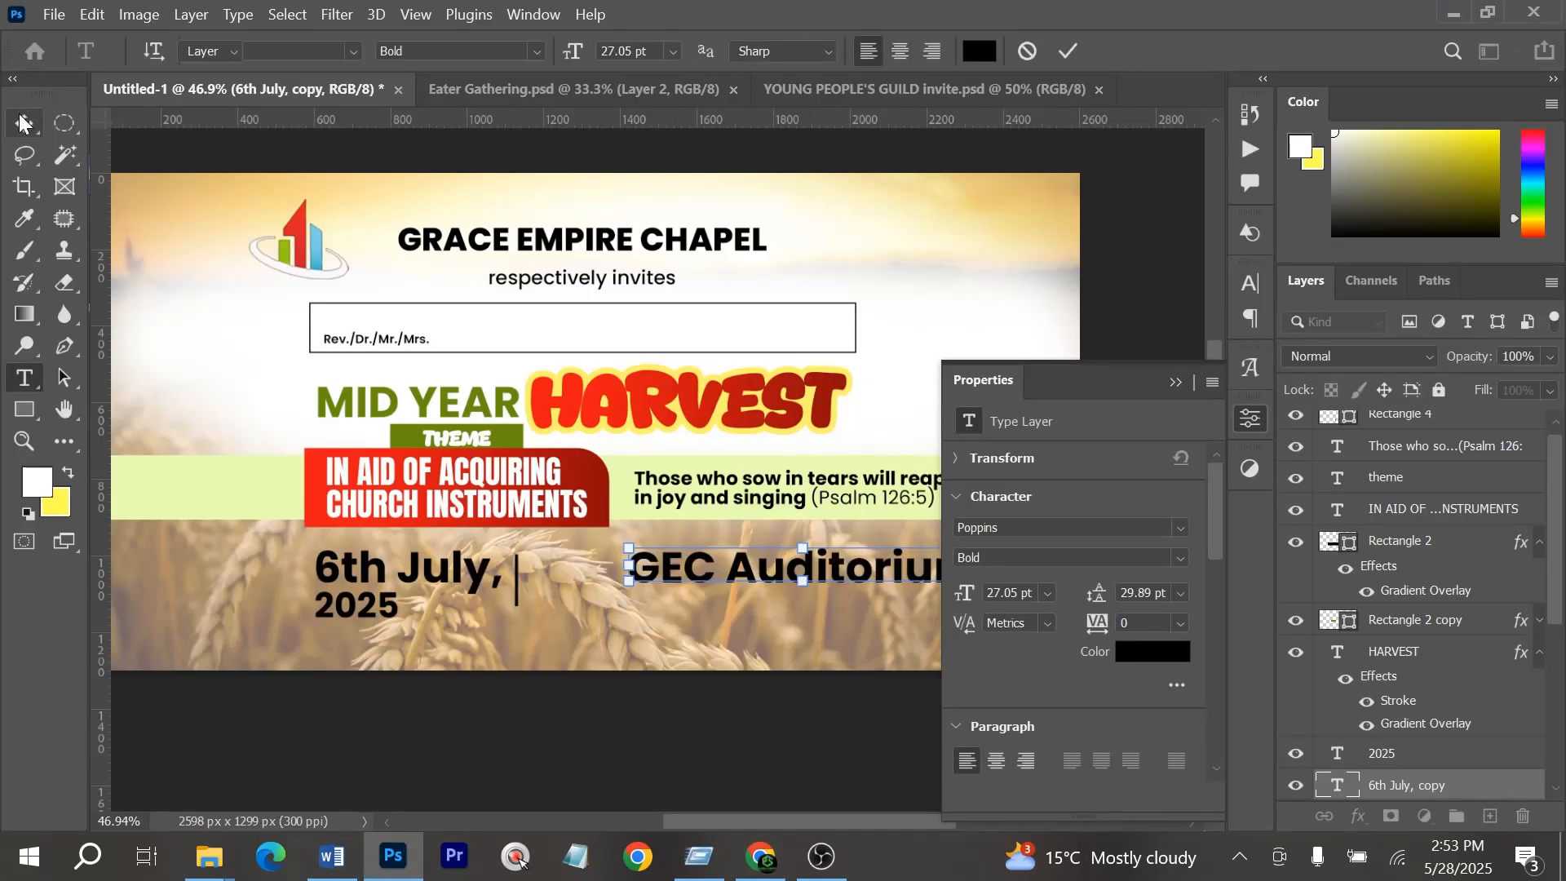
{"action": "left_click", "coordinate": [1167, 381]}
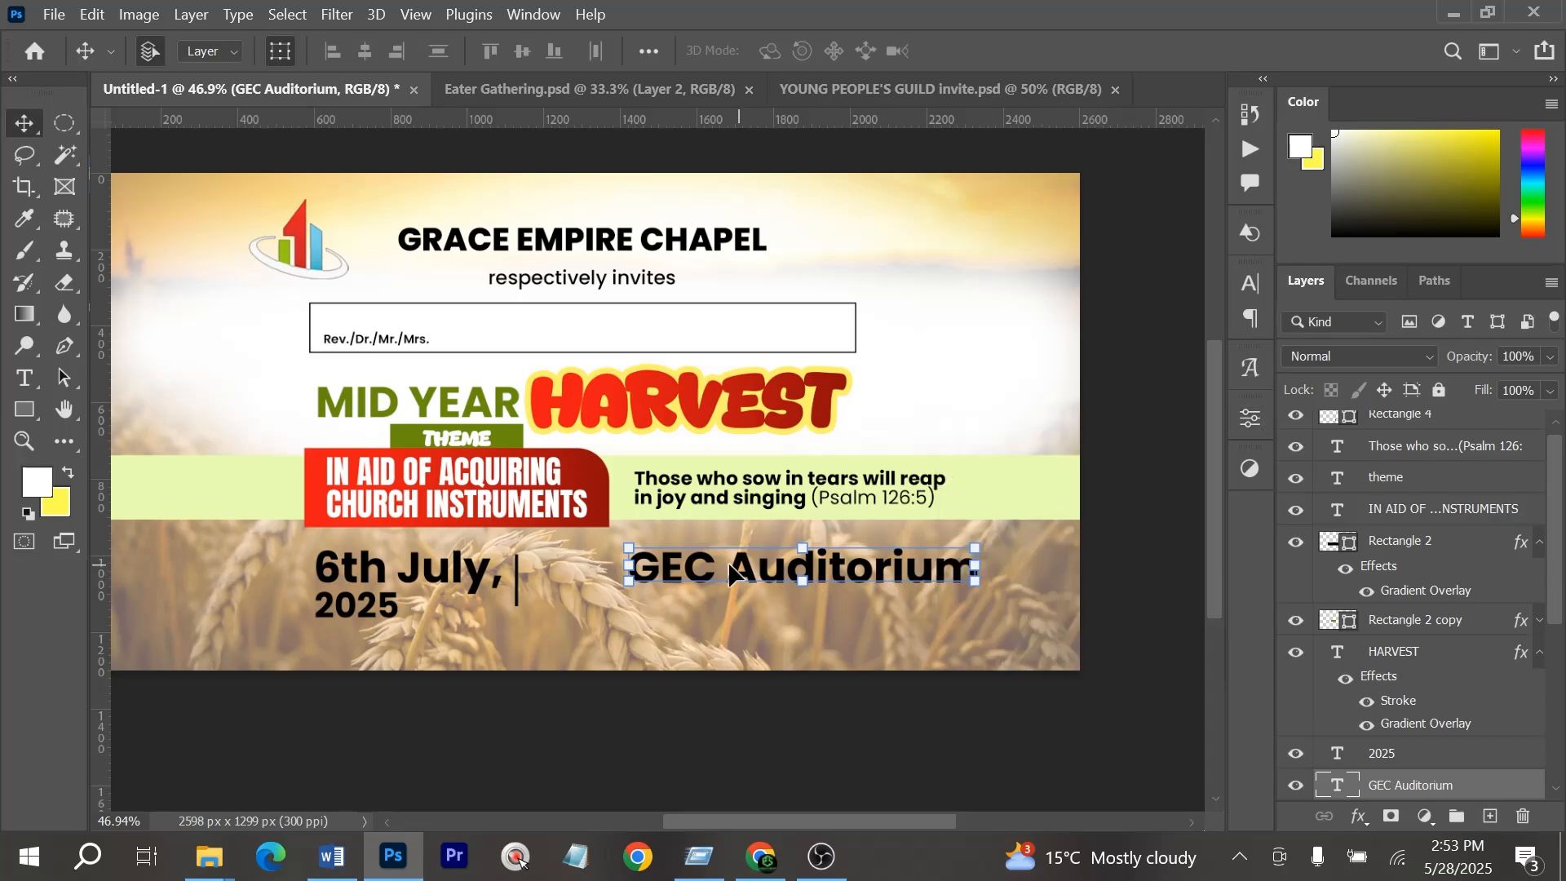
Move "GEC Auditorium" close to the divider and even out the spacing between the date, divider and venue
{"action": "left_click_drag", "start_coordinate": [728, 562], "coordinate": [634, 562]}
{"action": "scroll", "coordinate": [517, 595], "scroll_direction": "up", "scroll_amount": 10}
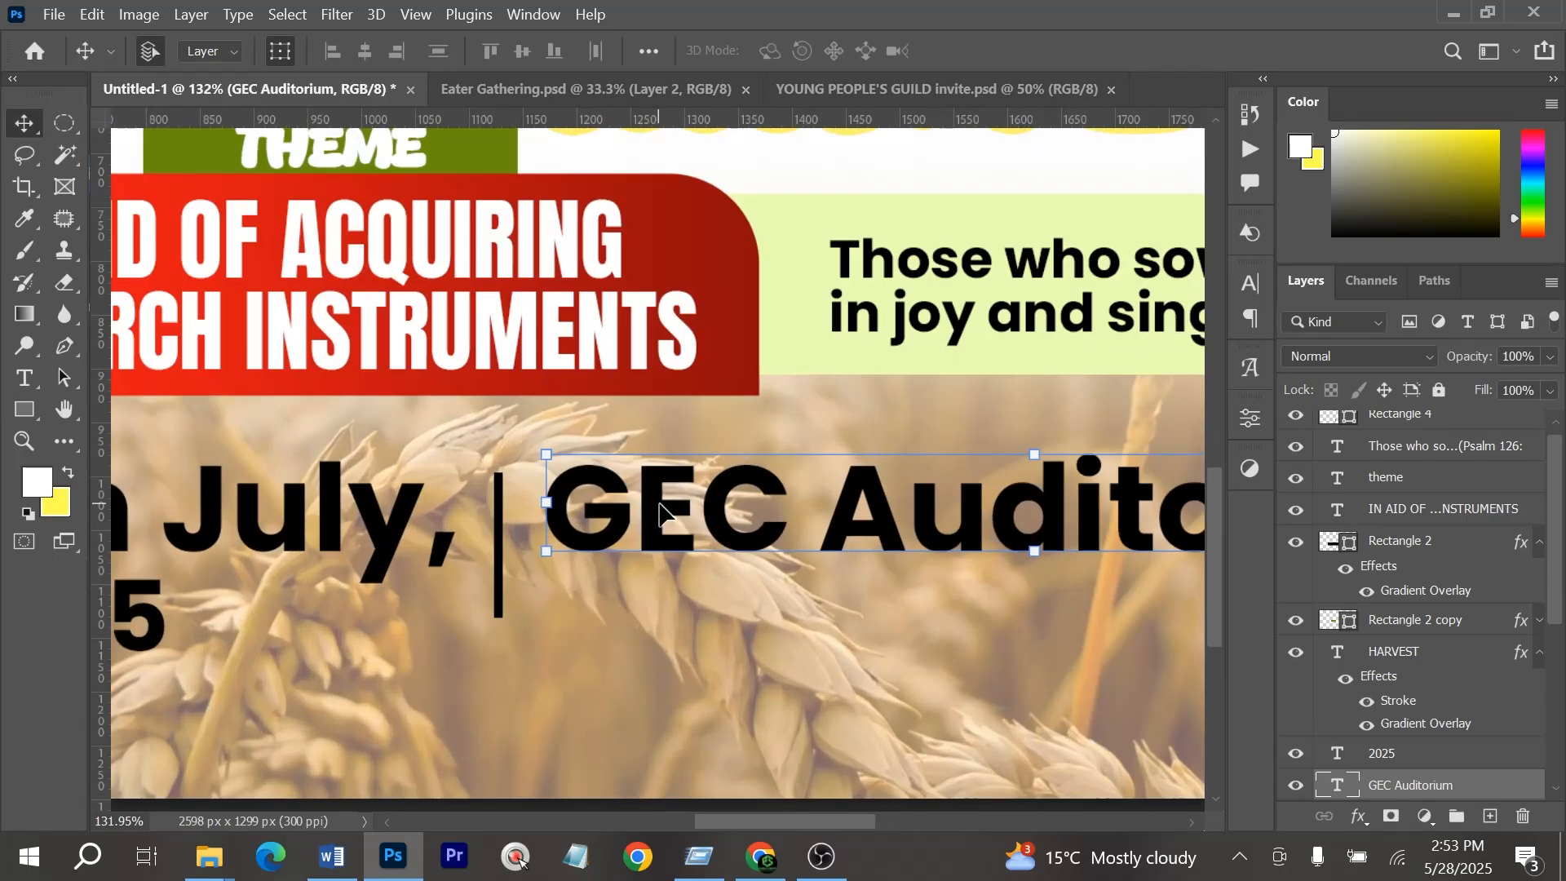
{"action": "left_click", "coordinate": [501, 574], "text": "shift"}
{"action": "left_click_drag", "start_coordinate": [666, 506], "coordinate": [682, 505]}
{"action": "scroll", "coordinate": [682, 469], "scroll_direction": "down", "scroll_amount": 1}
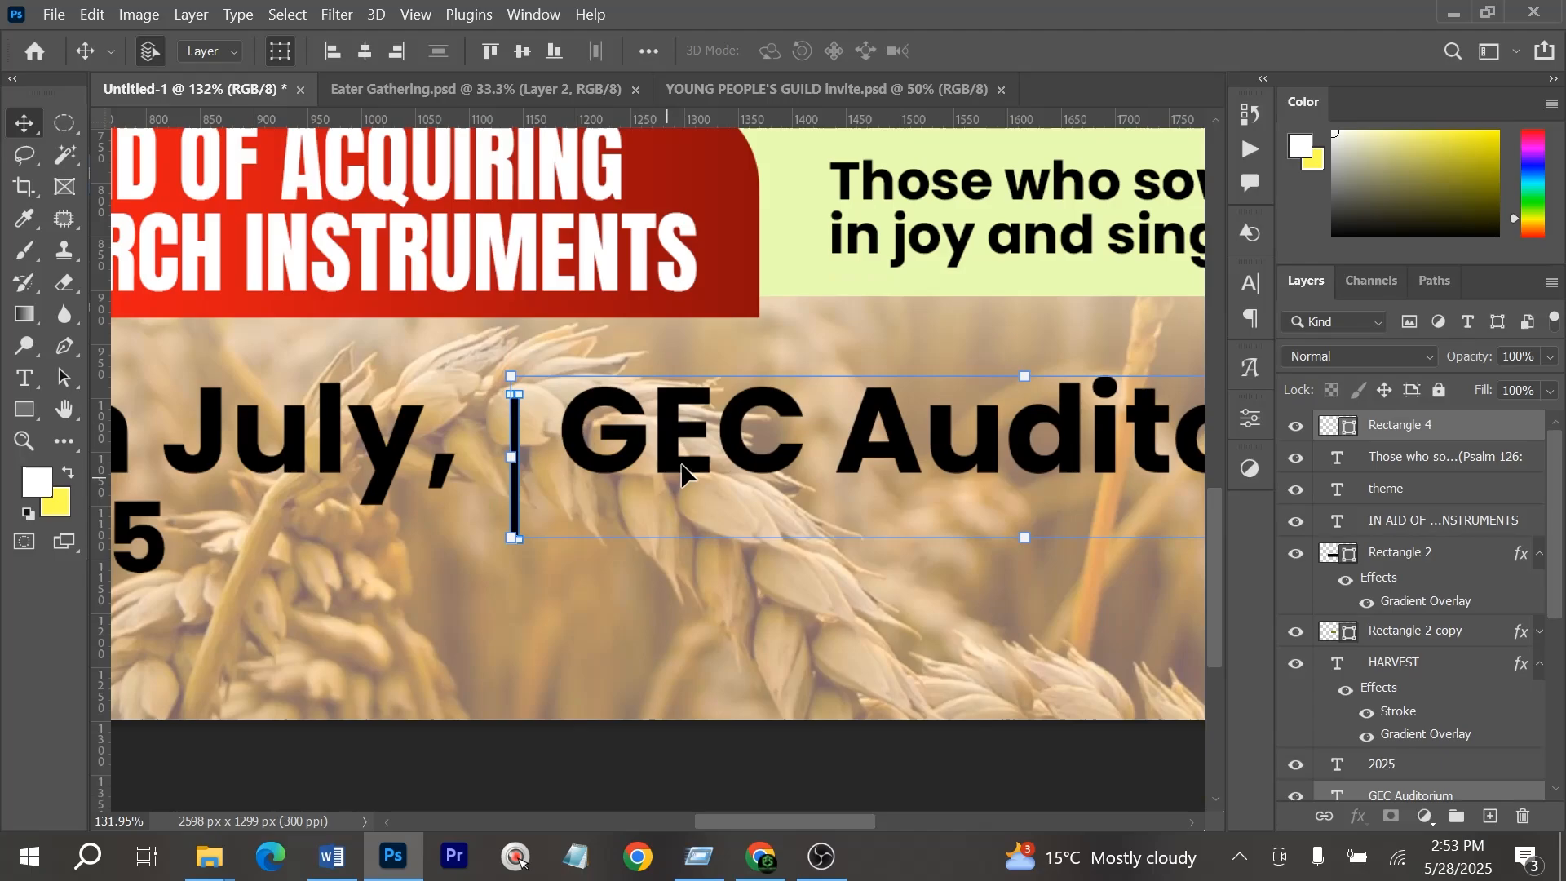
{"action": "left_click_drag", "start_coordinate": [701, 440], "coordinate": [691, 425]}
{"action": "left_click", "coordinate": [672, 753]}
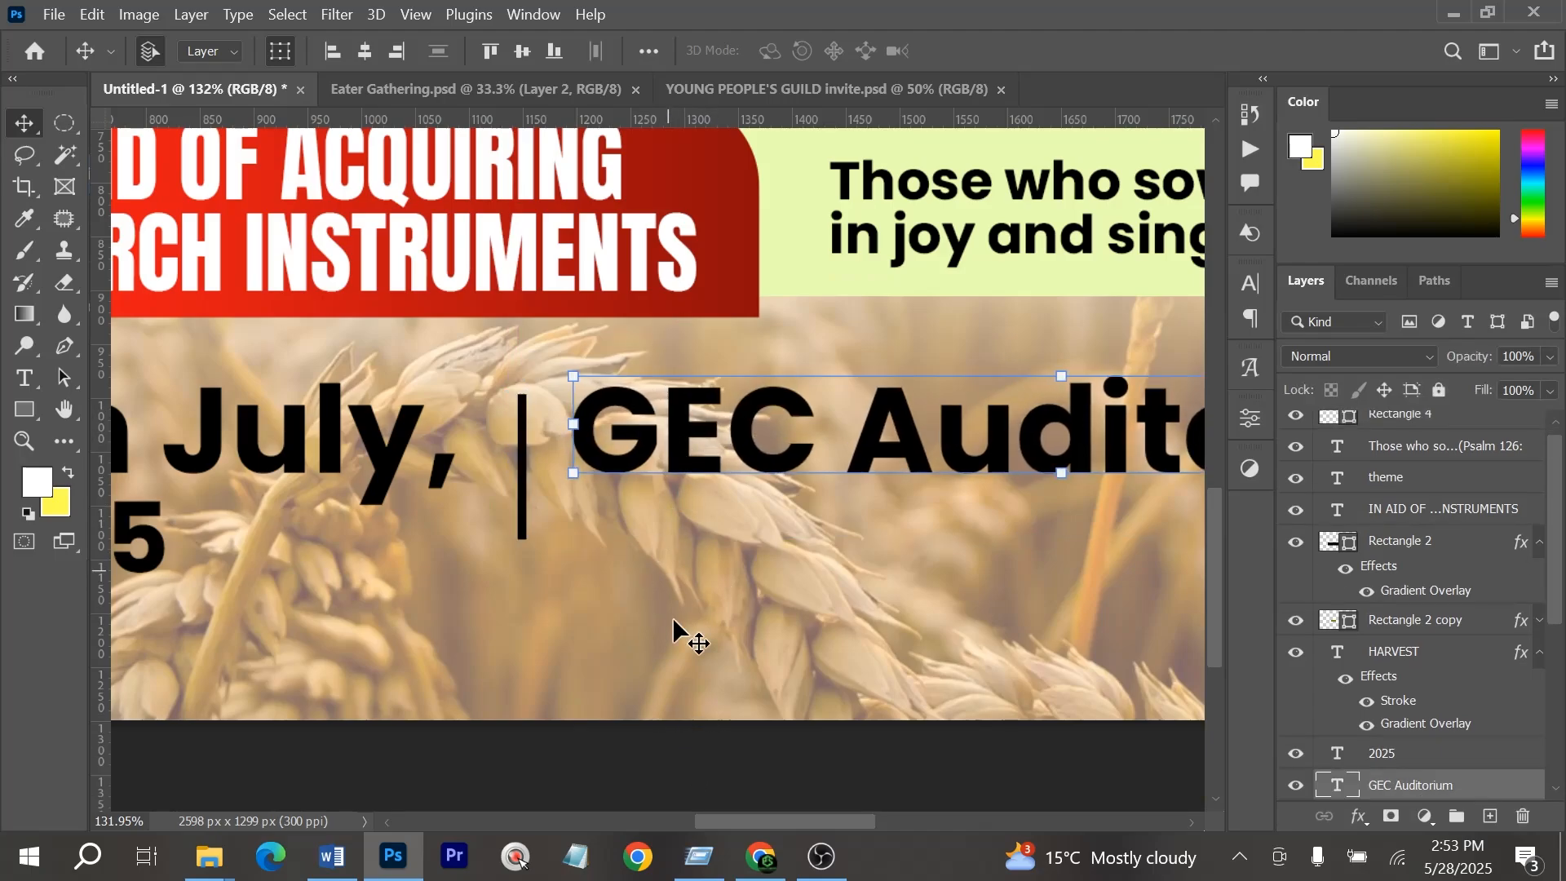
{"action": "left_click", "coordinate": [675, 751]}
{"action": "scroll", "coordinate": [638, 574], "scroll_direction": "down", "scroll_amount": 12}
{"action": "scroll", "coordinate": [851, 519], "scroll_direction": "up", "scroll_amount": 4}
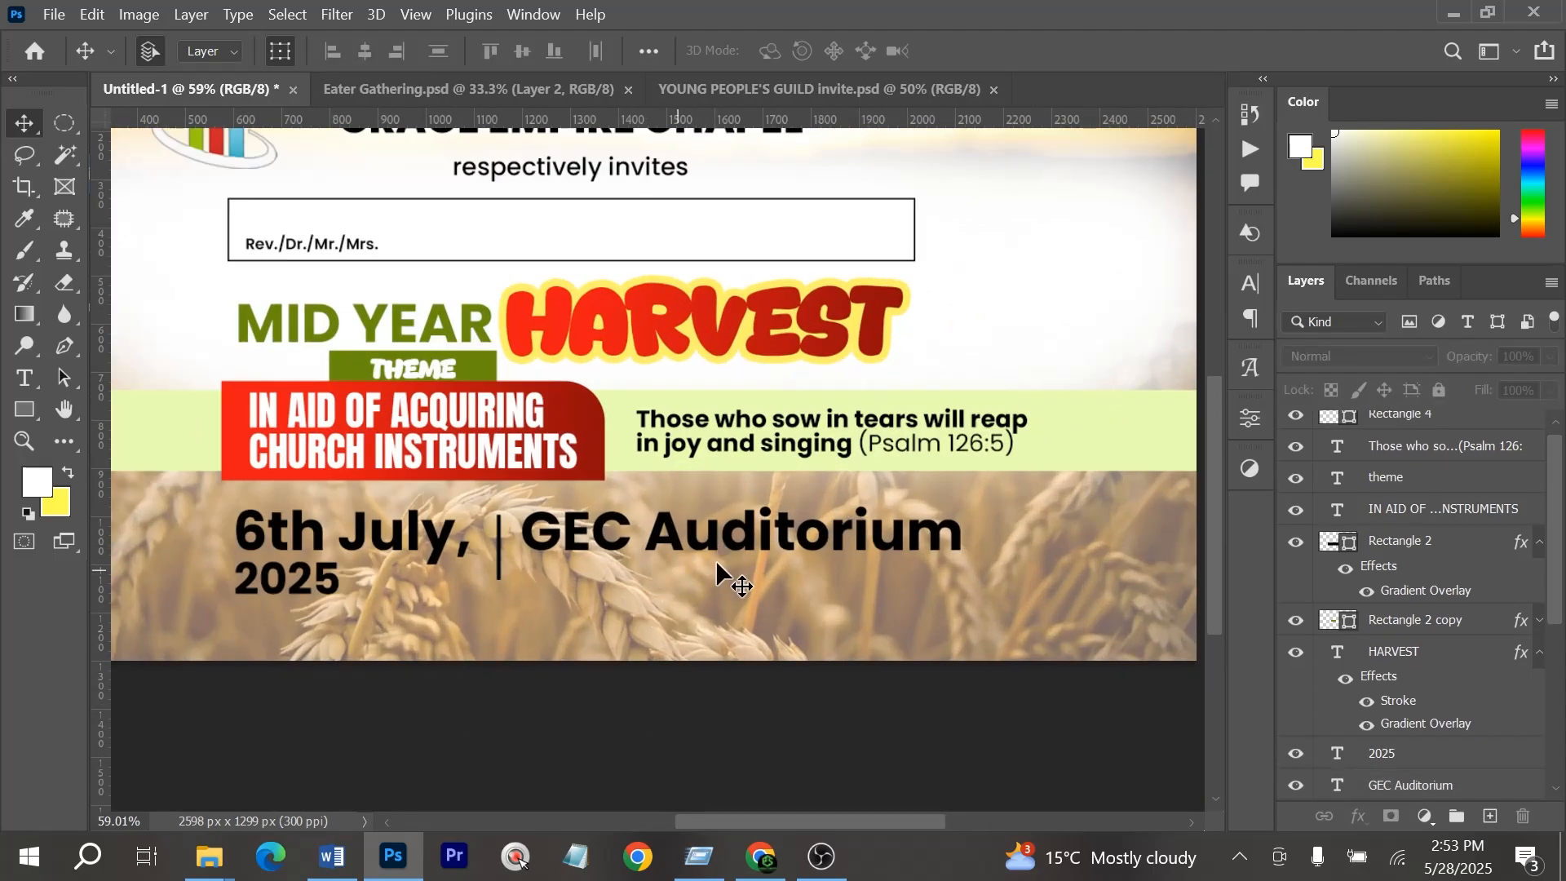
Stretch the vertical divider downward to about 123% of its height so it spans both date lines
{"action": "scroll", "coordinate": [496, 581], "scroll_direction": "up", "scroll_amount": 1}
{"action": "left_click", "coordinate": [498, 579]}
{"action": "scroll", "coordinate": [499, 579], "scroll_direction": "up", "scroll_amount": 3}
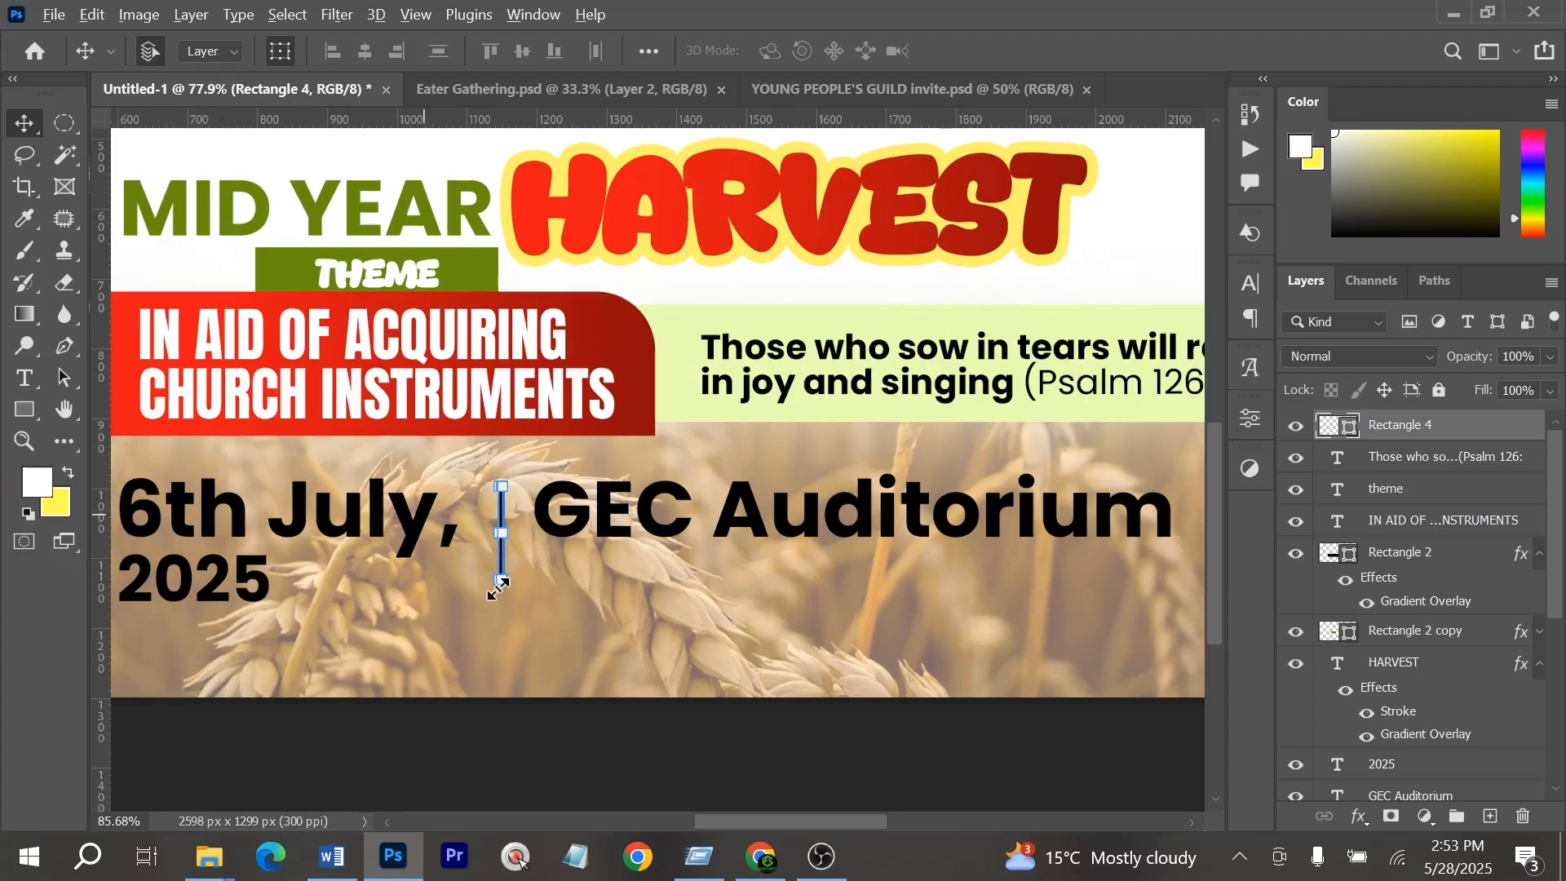
{"action": "left_click_drag", "start_coordinate": [503, 576], "coordinate": [502, 607]}
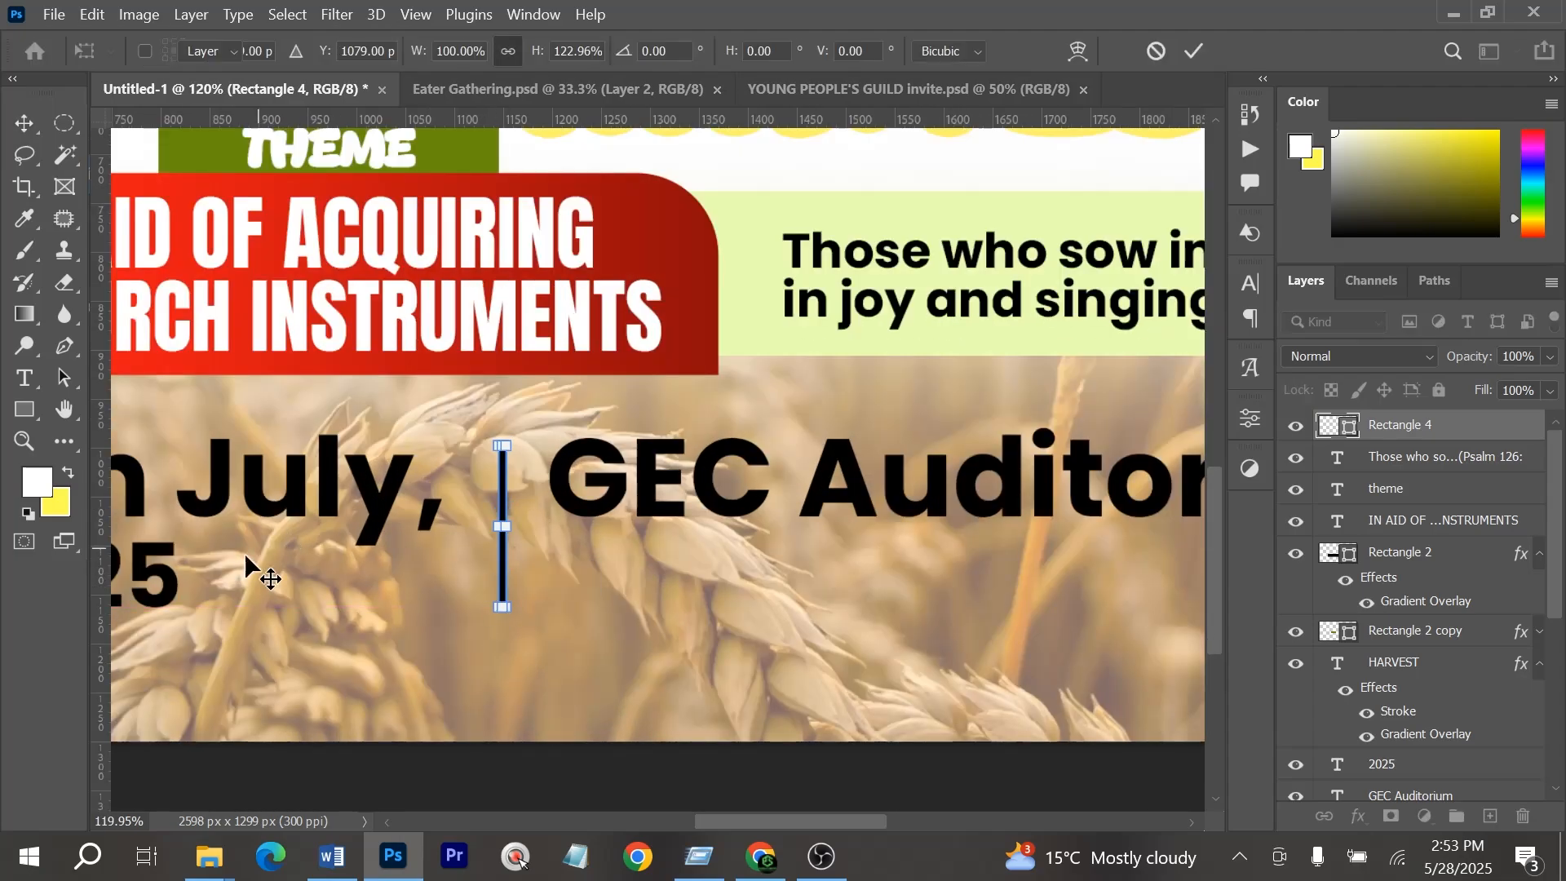
{"action": "key", "text": "Return"}
Duplicate "2025" beneath the venue and replace the copy with "Time: 8am" from the WhatsApp chat, left-aligning its text
{"action": "left_click_drag", "start_coordinate": [730, 574], "coordinate": [761, 569]}
{"action": "key", "text": "alt+Tab"}
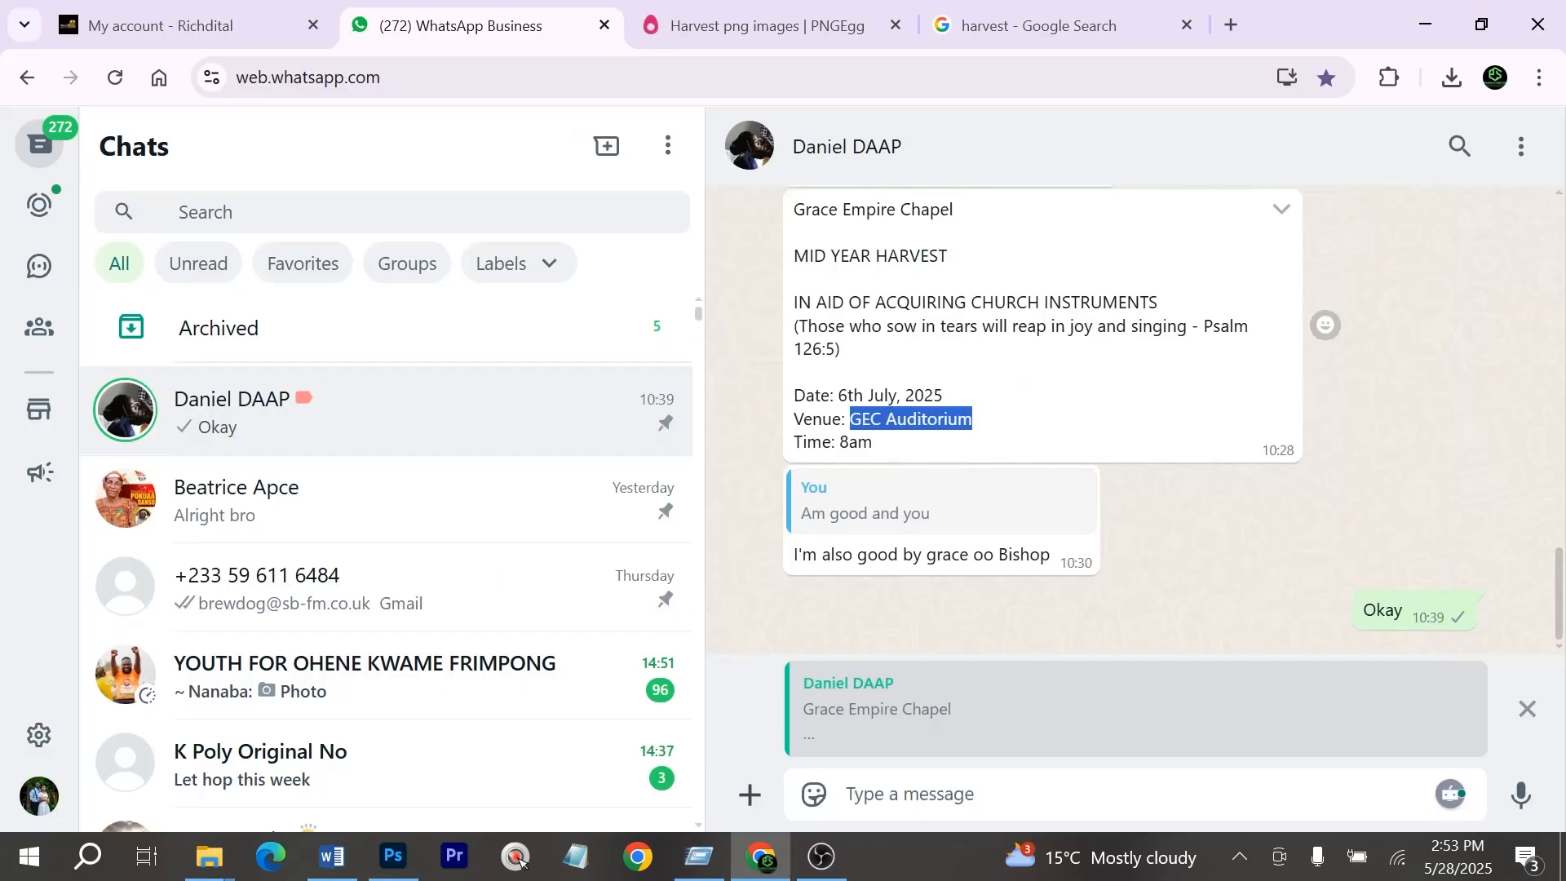
{"action": "left_click_drag", "start_coordinate": [887, 445], "coordinate": [760, 457]}
{"action": "key", "text": "ctrl+c"}
{"action": "key", "text": "alt+Tab"}
{"action": "double_click", "coordinate": [659, 563]}
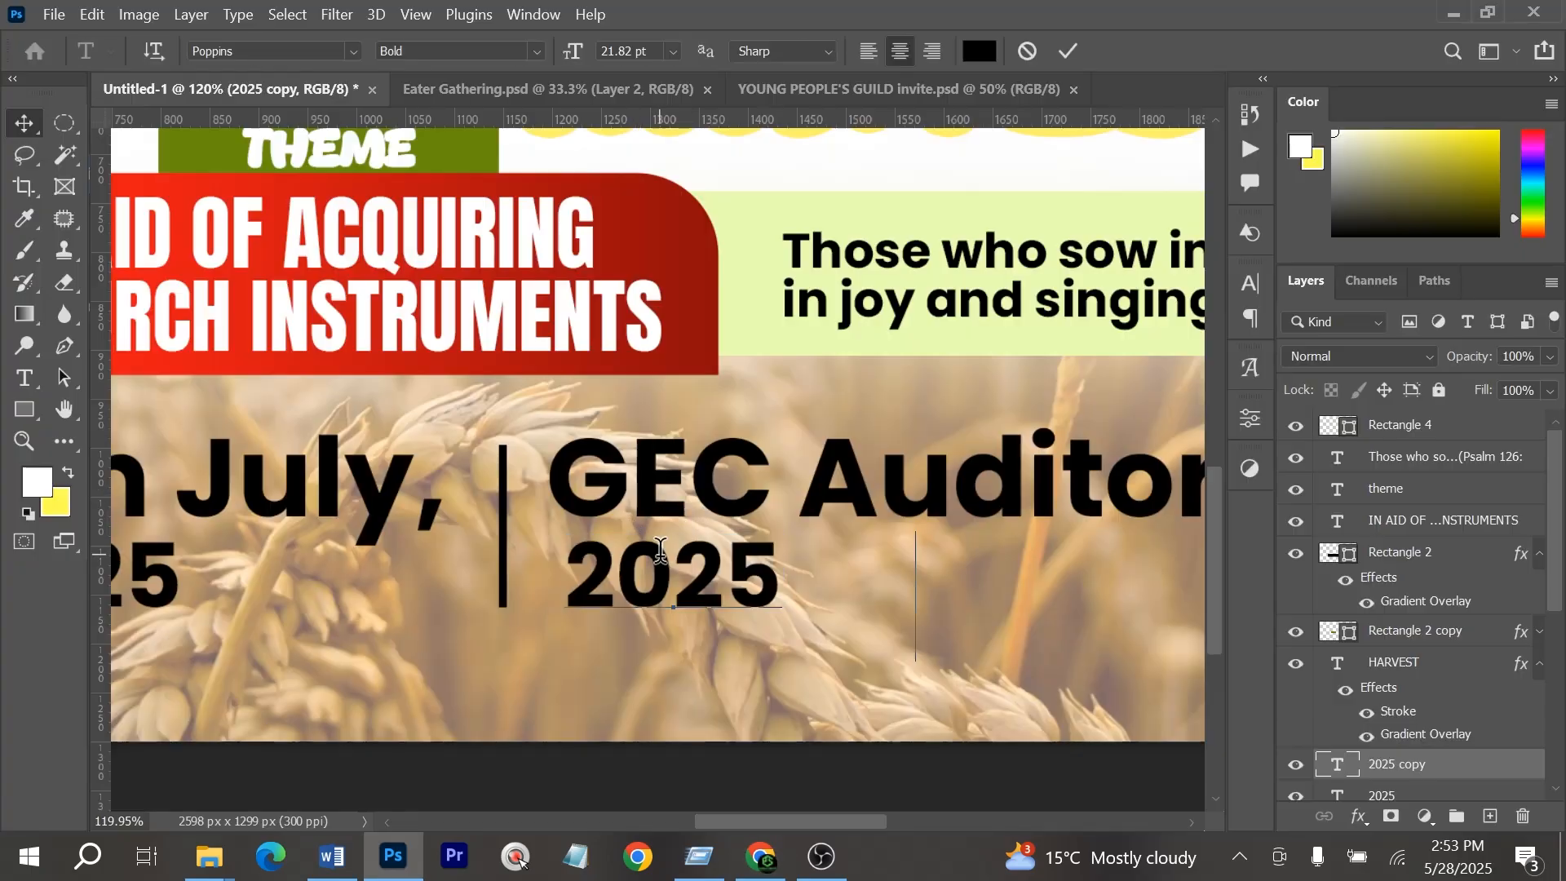
{"action": "key", "text": "ctrl+a"}
{"action": "key", "text": "ctrl+v"}
{"action": "key", "text": "ctrl+a"}
{"action": "left_click", "coordinate": [869, 52]}
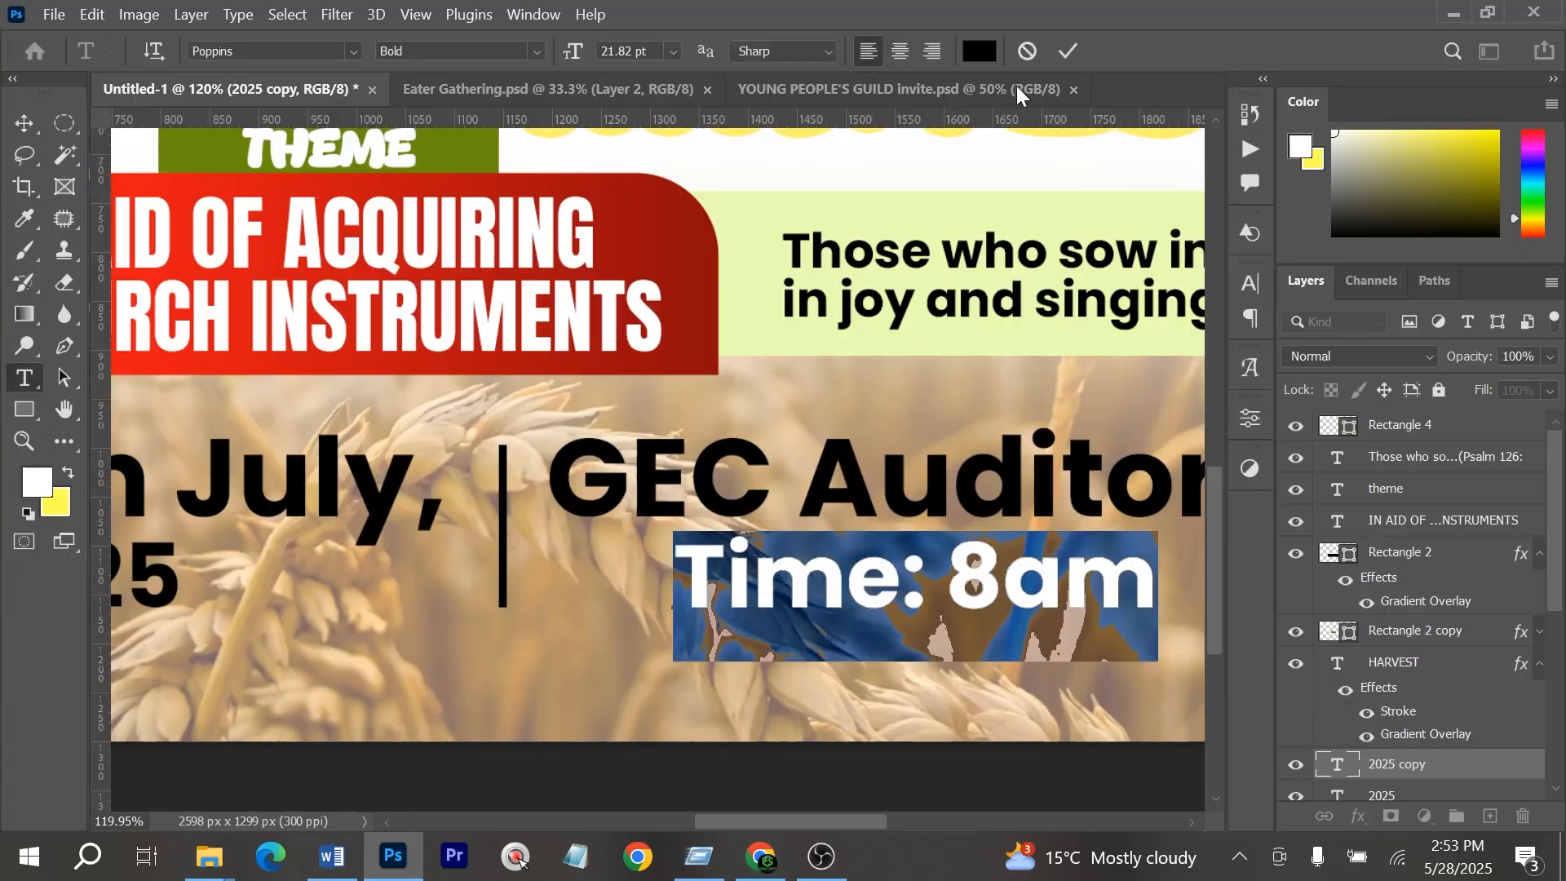
{"action": "left_click", "coordinate": [1068, 52]}
{"action": "key", "text": "v"}
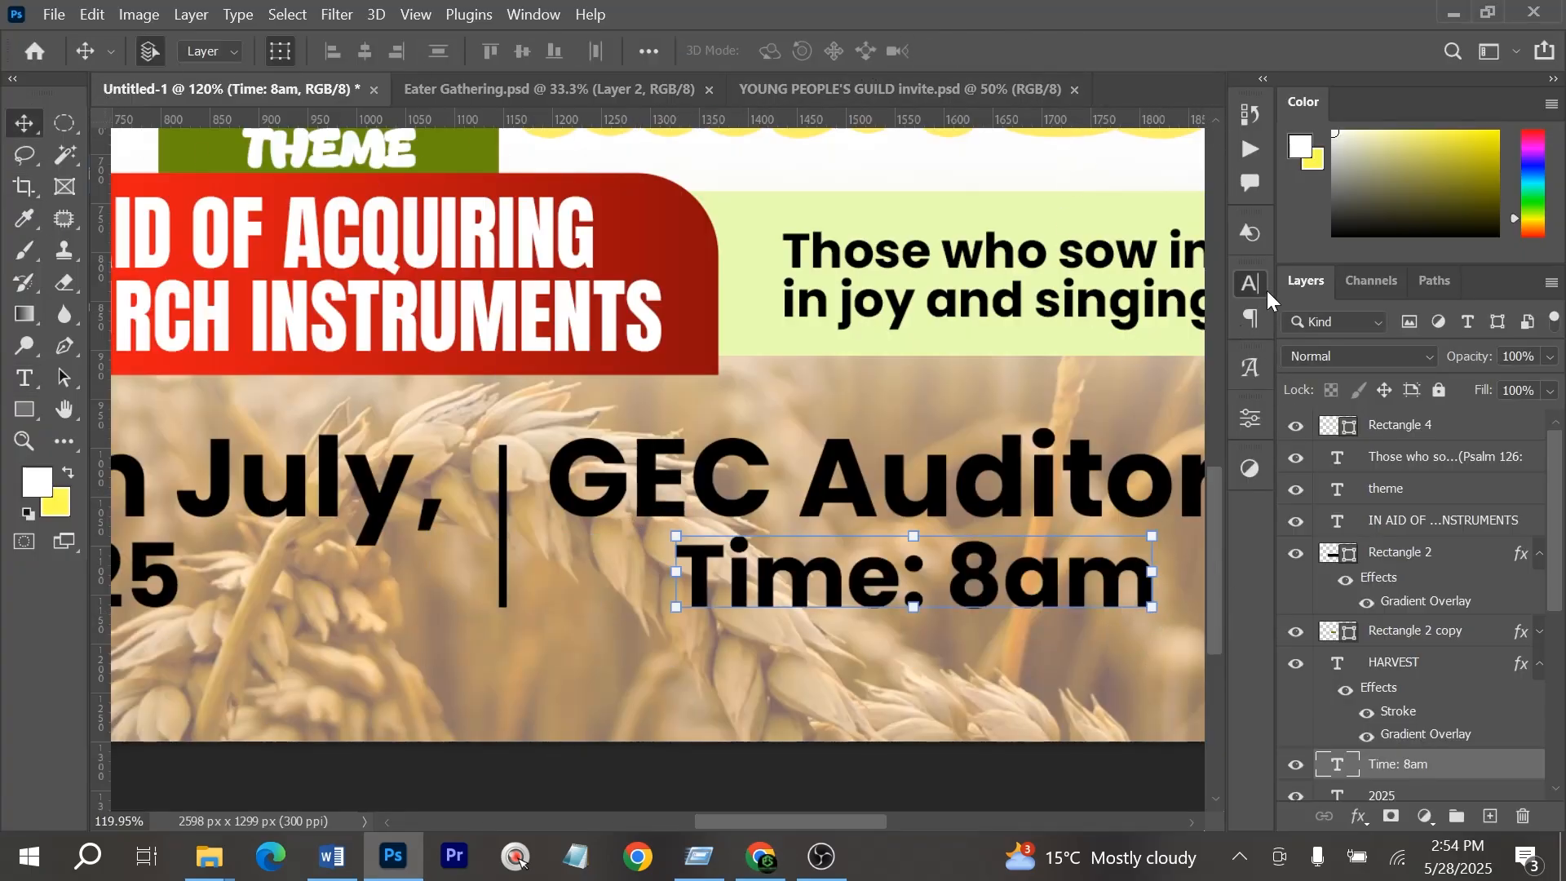
Set "Time: 8am" to Poppins Medium, scale it to about 78% and place it under the start of "GEC Auditorium"
{"action": "left_click", "coordinate": [1250, 284]}
{"action": "left_click", "coordinate": [1210, 320]}
{"action": "left_click", "coordinate": [1181, 505]}
{"action": "left_click_drag", "start_coordinate": [1140, 617], "coordinate": [1049, 629]}
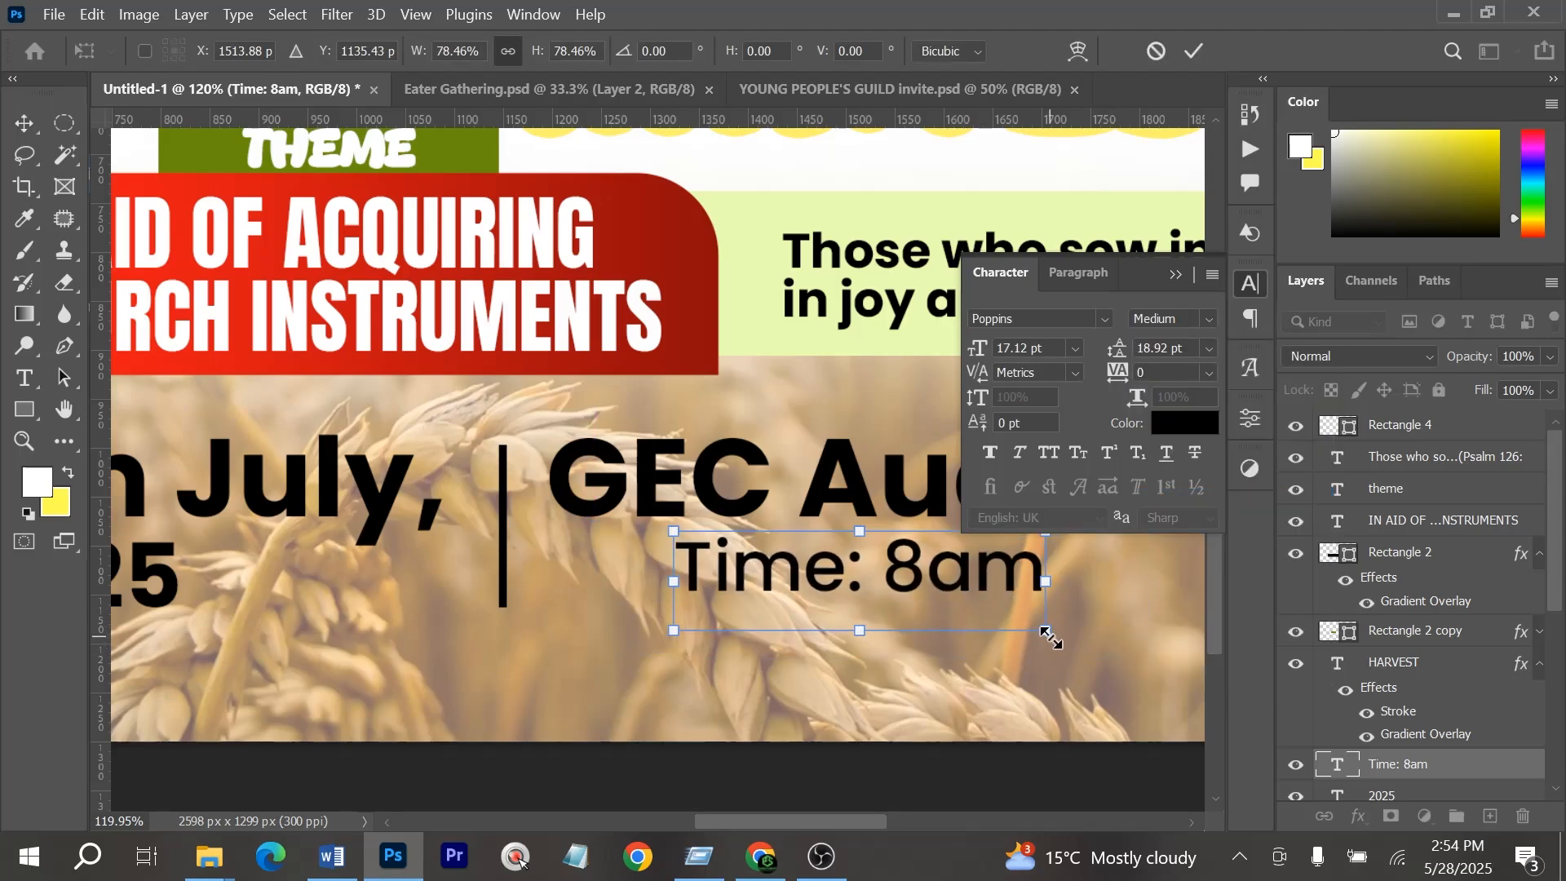
{"action": "key", "text": "Return"}
{"action": "left_click_drag", "start_coordinate": [759, 565], "coordinate": [665, 565]}
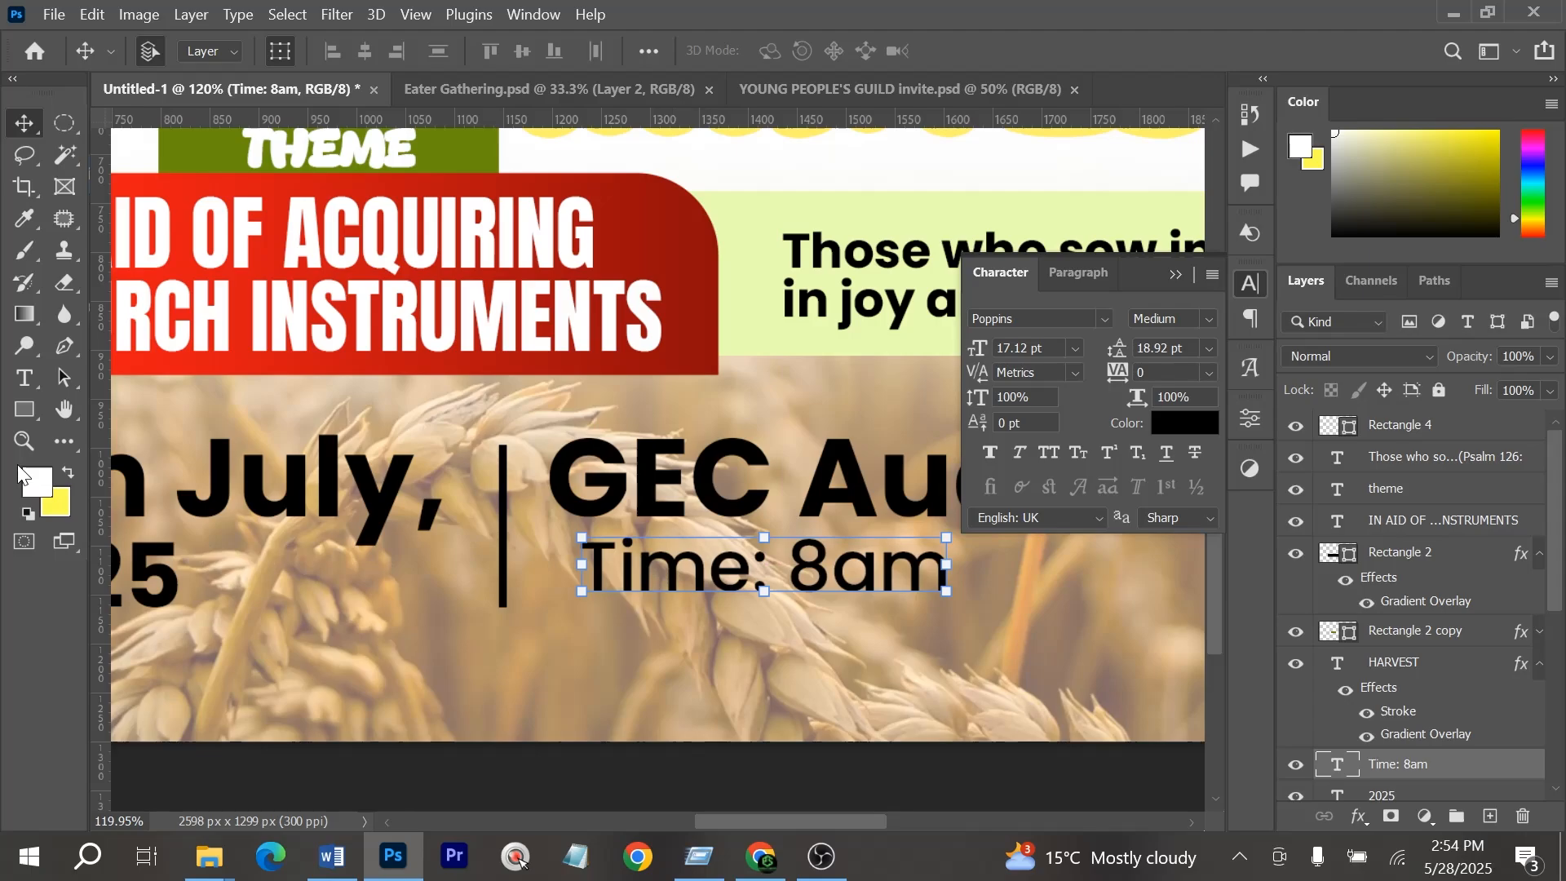
Draw a rectangle about 443 × 86 px behind "Time: 8am" and fill it with the olive green #688b0b sampled from MID YEAR
{"action": "right_click", "coordinate": [24, 410]}
{"action": "left_click", "coordinate": [122, 405]}
{"action": "left_click_drag", "start_coordinate": [557, 527], "coordinate": [991, 610]}
{"action": "scroll", "coordinate": [683, 599], "scroll_direction": "down", "scroll_amount": 5}
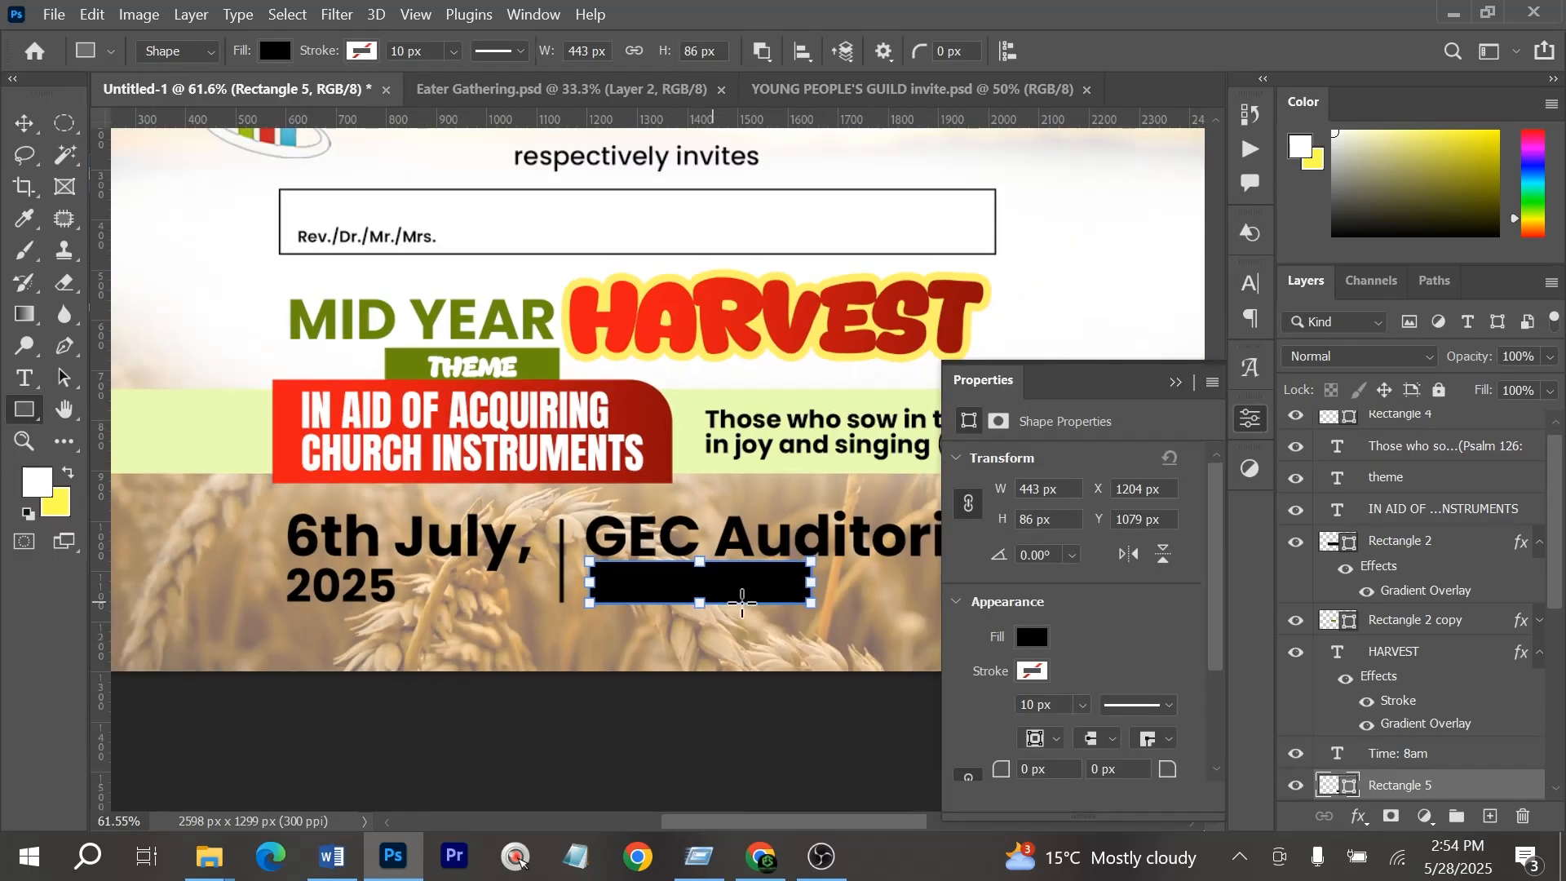
{"action": "double_click", "coordinate": [1323, 788]}
{"action": "left_click", "coordinate": [547, 337]}
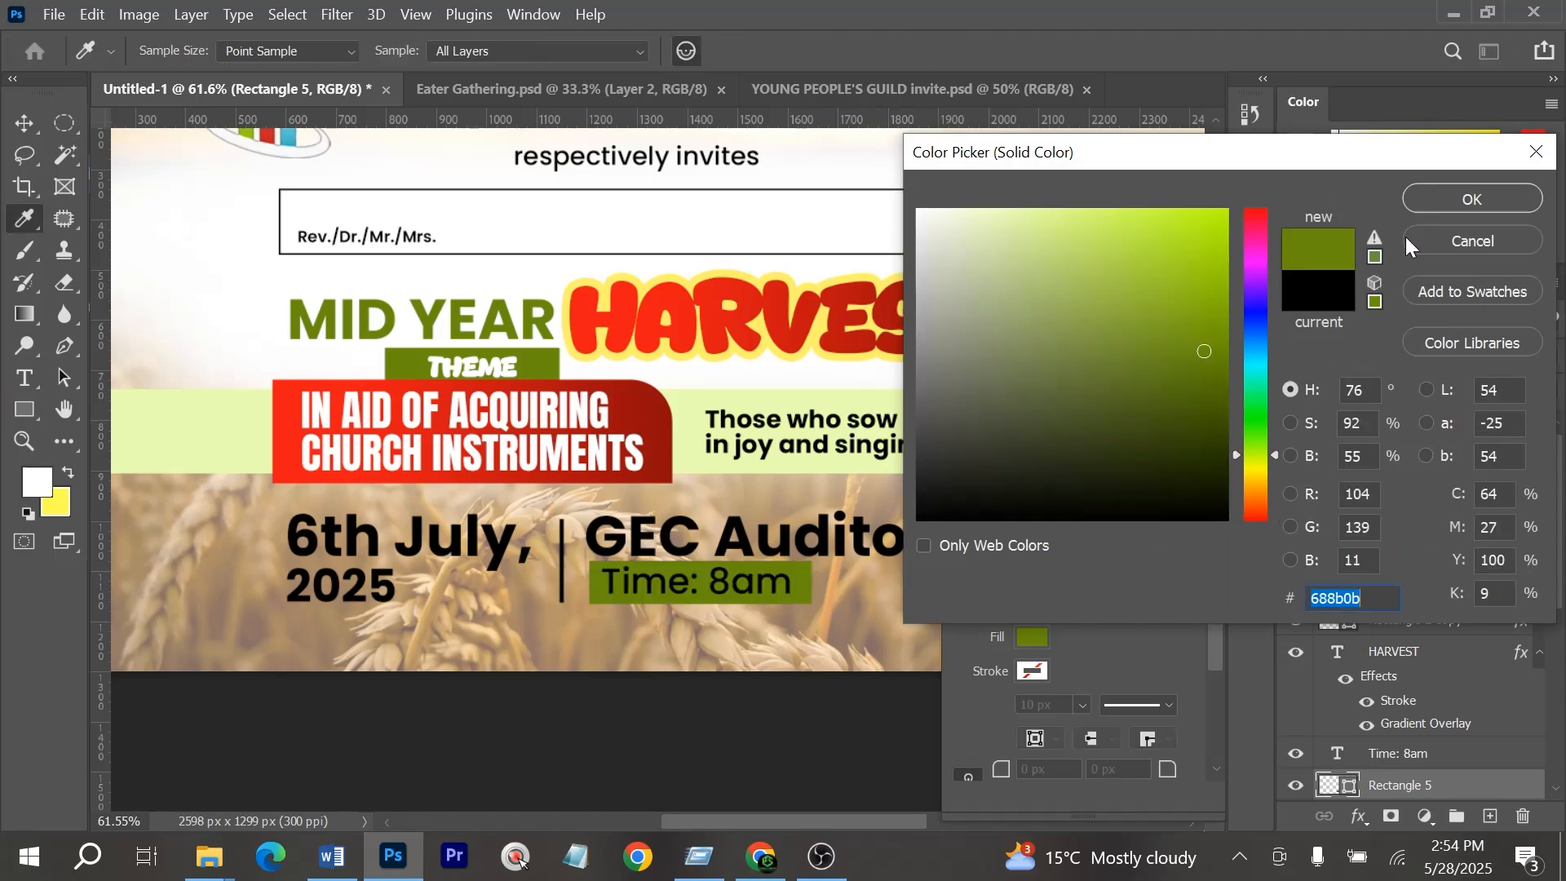
{"action": "left_click", "coordinate": [1471, 199]}
Change the colour of the "Time: 8am" text to white
{"action": "left_click", "coordinate": [735, 578], "text": "ctrl"}
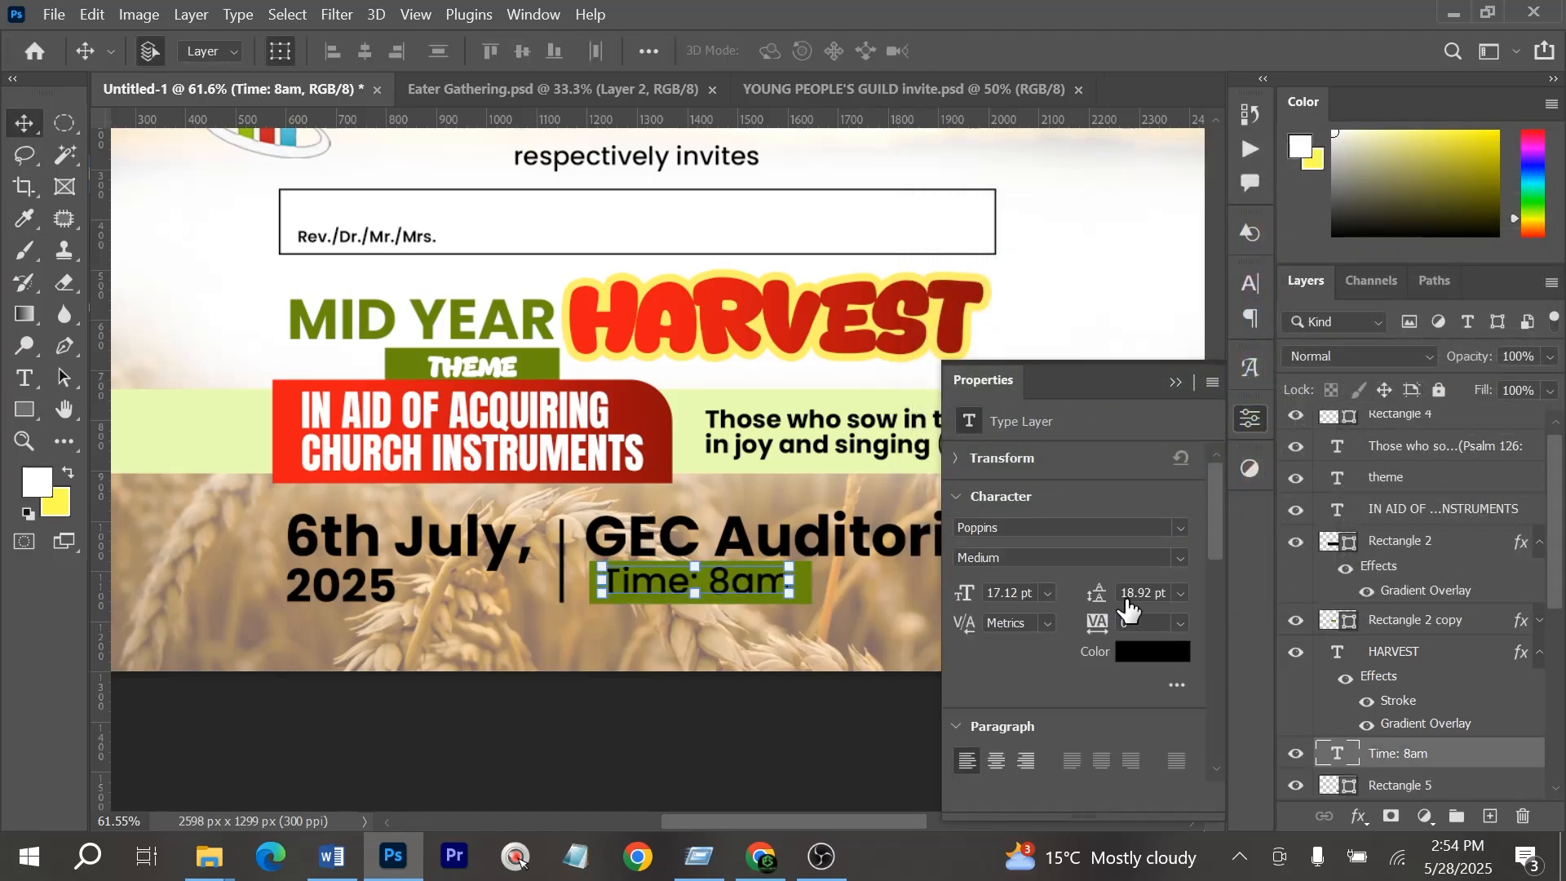
{"action": "left_click", "coordinate": [1150, 651]}
{"action": "left_click", "coordinate": [796, 231]}
{"action": "key", "text": "Return"}
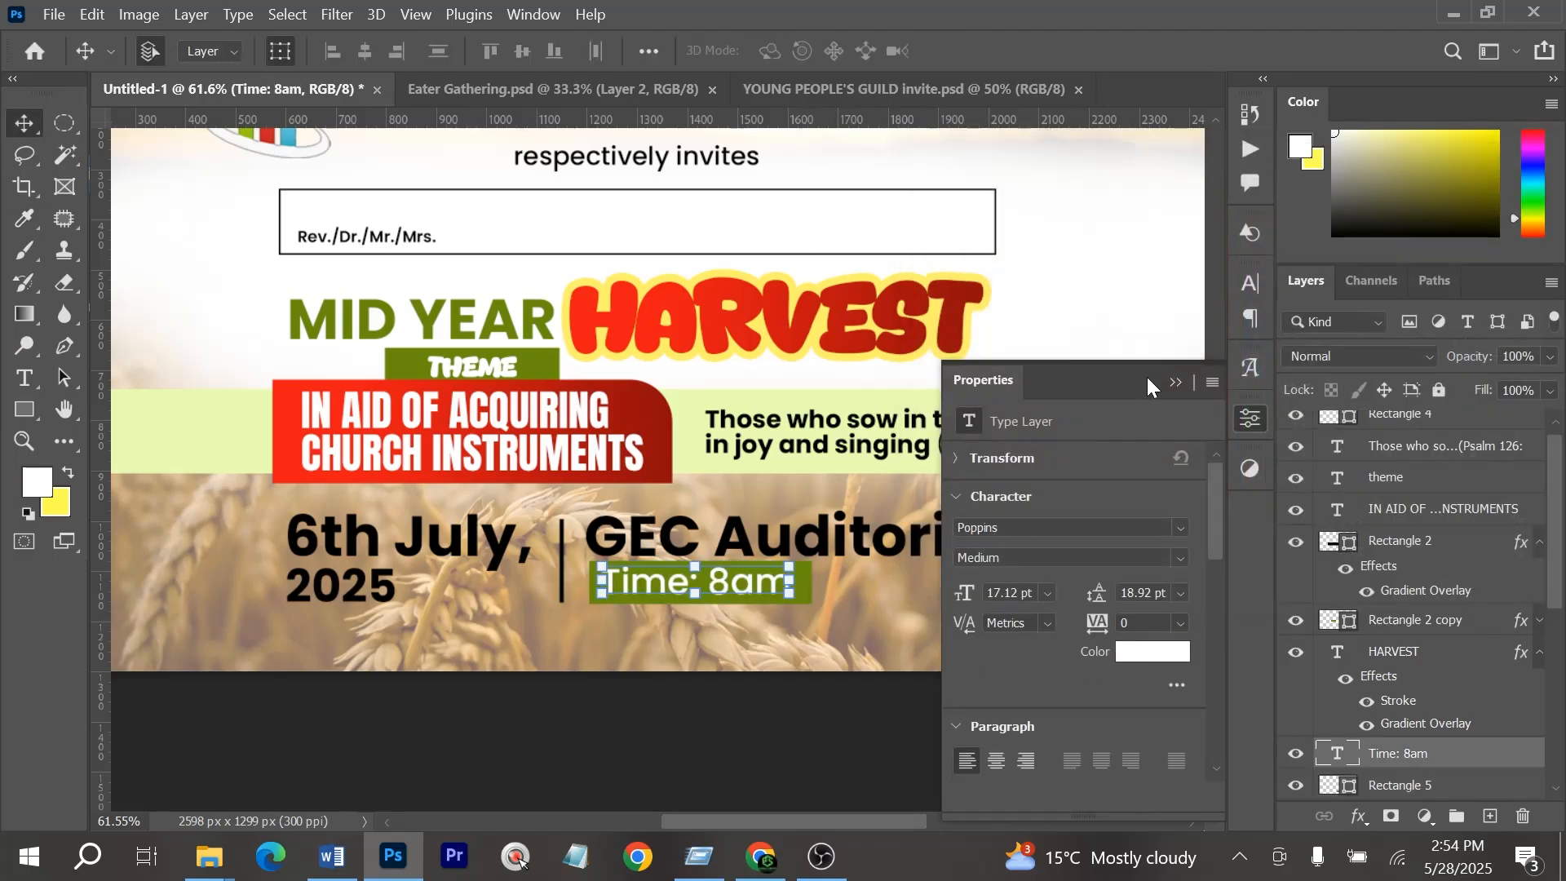
{"action": "left_click", "coordinate": [1173, 384]}
{"action": "left_click", "coordinate": [630, 736]}
{"action": "scroll", "coordinate": [730, 648], "scroll_direction": "down", "scroll_amount": 4}
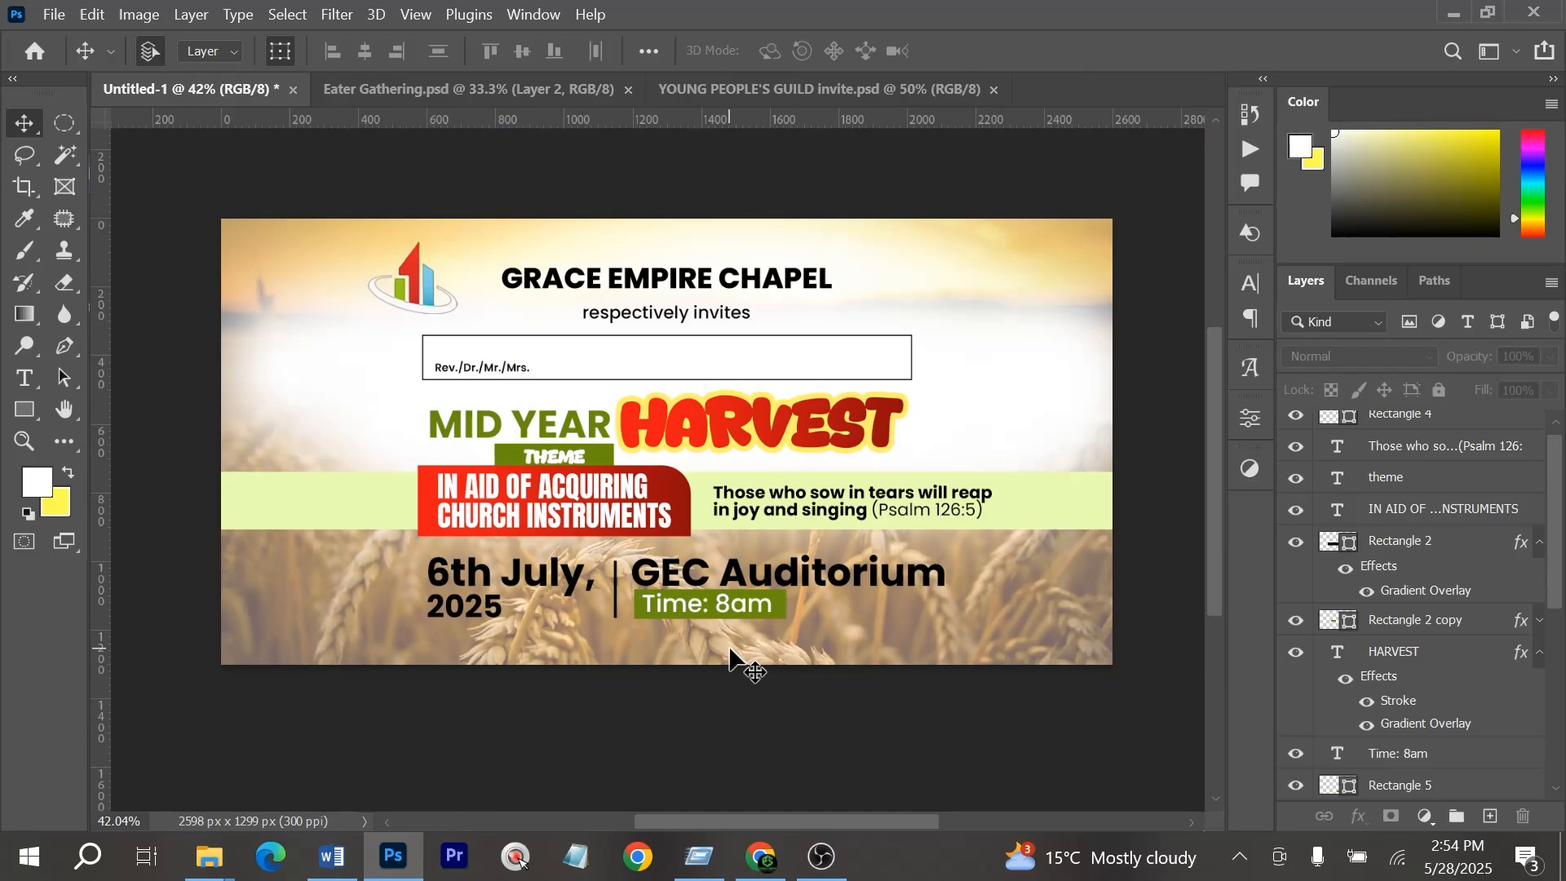
Change the "theme" label's font to Writeline, then enlarge the label and centre it on its green tag
{"action": "left_click", "coordinate": [573, 467], "text": "ctrl"}
{"action": "left_click", "coordinate": [1249, 283]}
{"action": "left_click", "coordinate": [1105, 319]}
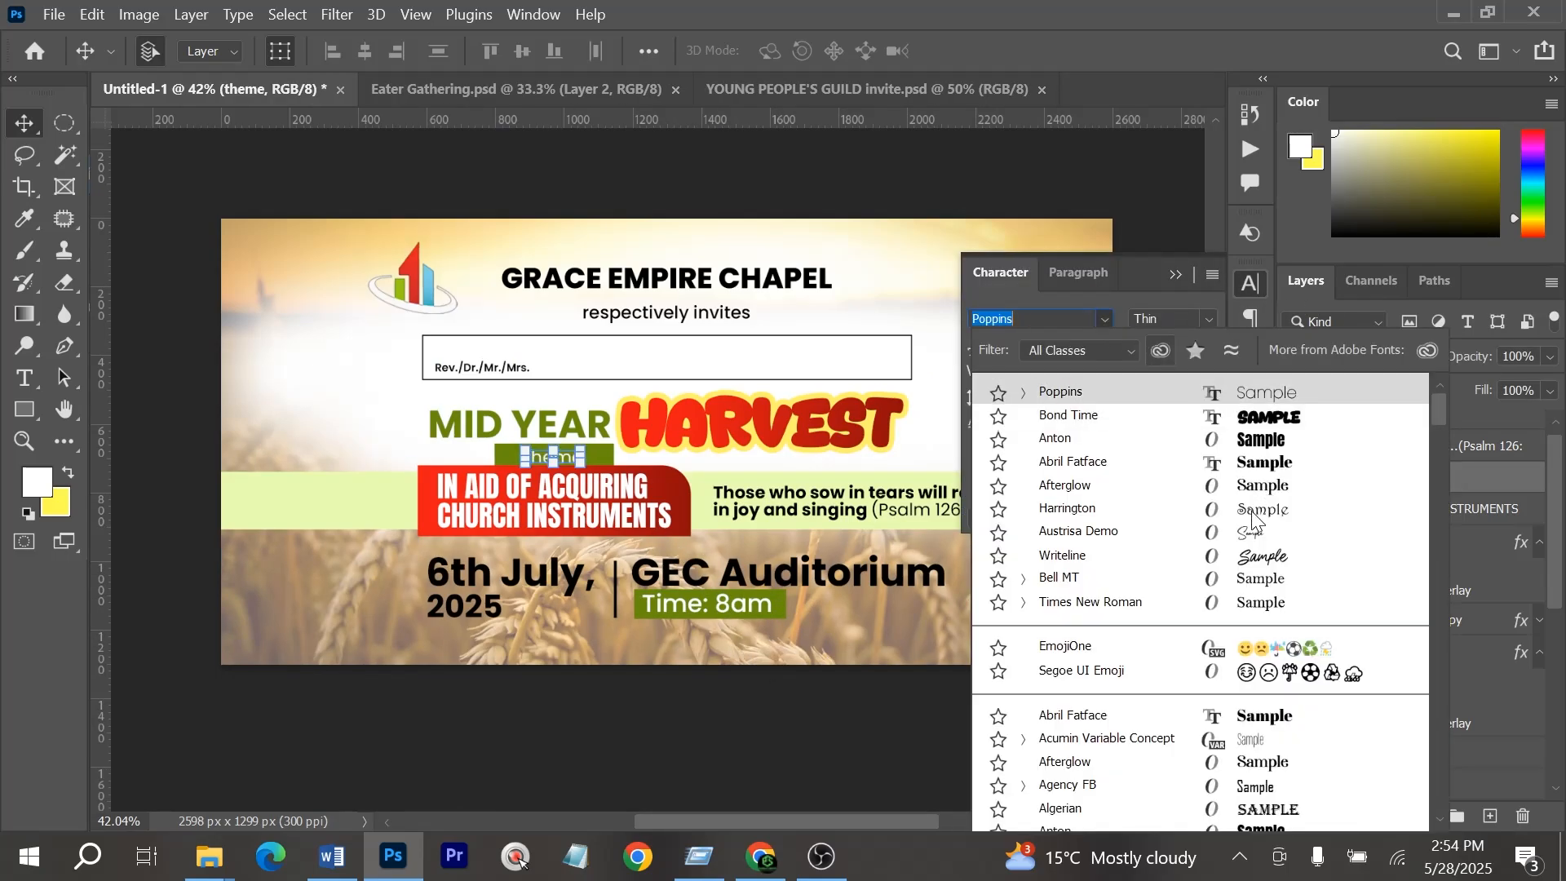
{"action": "left_click", "coordinate": [1265, 558]}
{"action": "scroll", "coordinate": [572, 445], "scroll_direction": "up", "scroll_amount": 3}
{"action": "key", "text": "ctrl+t"}
{"action": "mouse_move", "coordinate": [561, 449]}
{"action": "left_mouse_down"}
{"action": "mouse_move", "coordinate": [599, 436]}
{"action": "mouse_move", "coordinate": [577, 444]}
{"action": "left_mouse_up"}
{"action": "key", "text": "Return"}
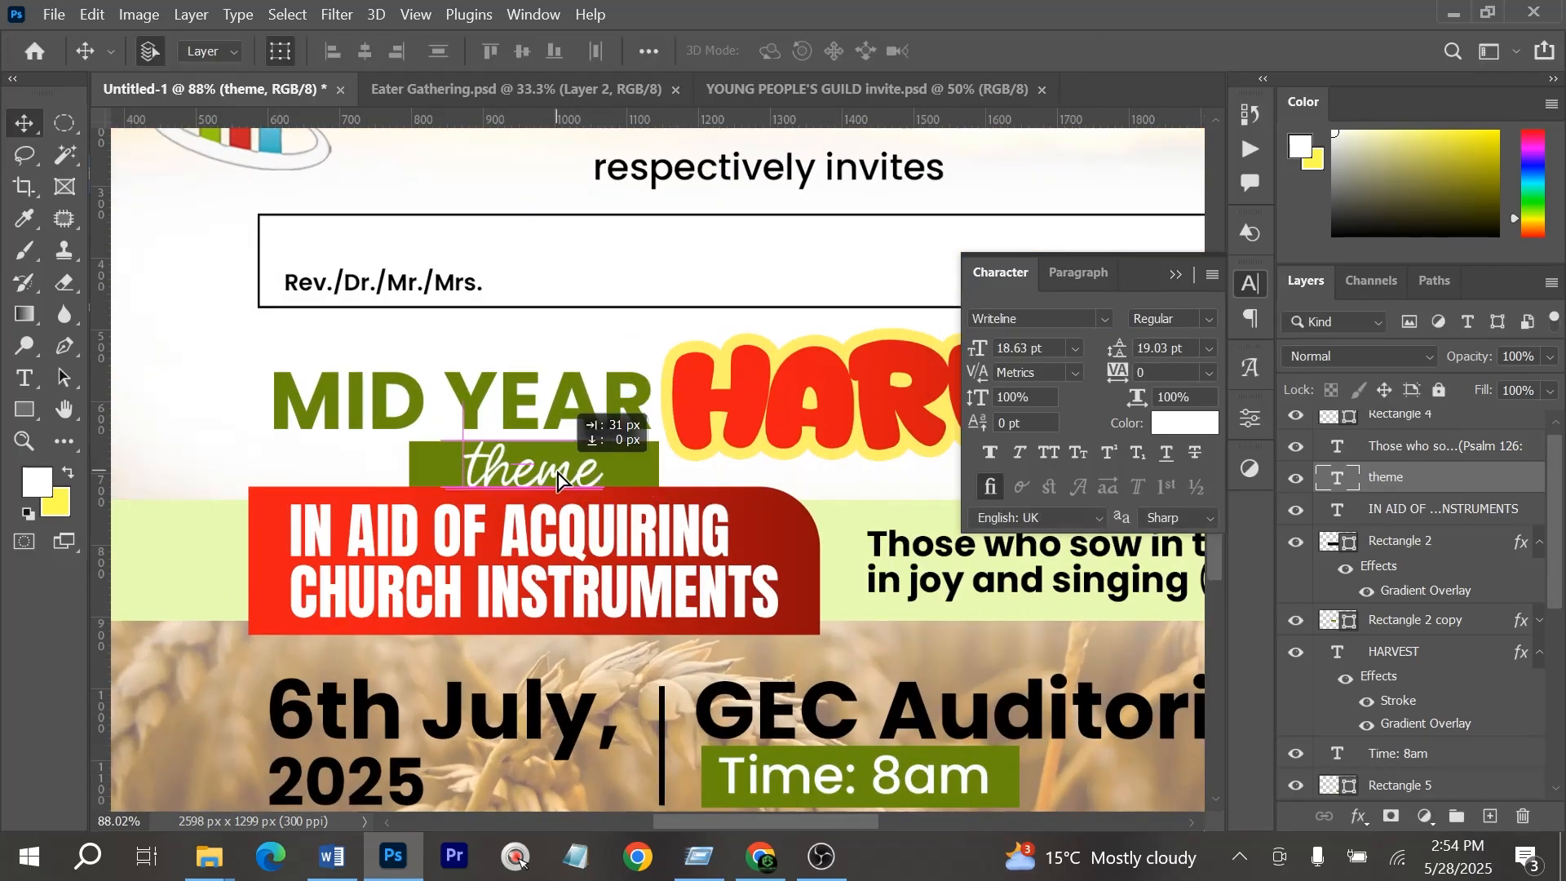
{"action": "key", "text": "ctrl+0"}
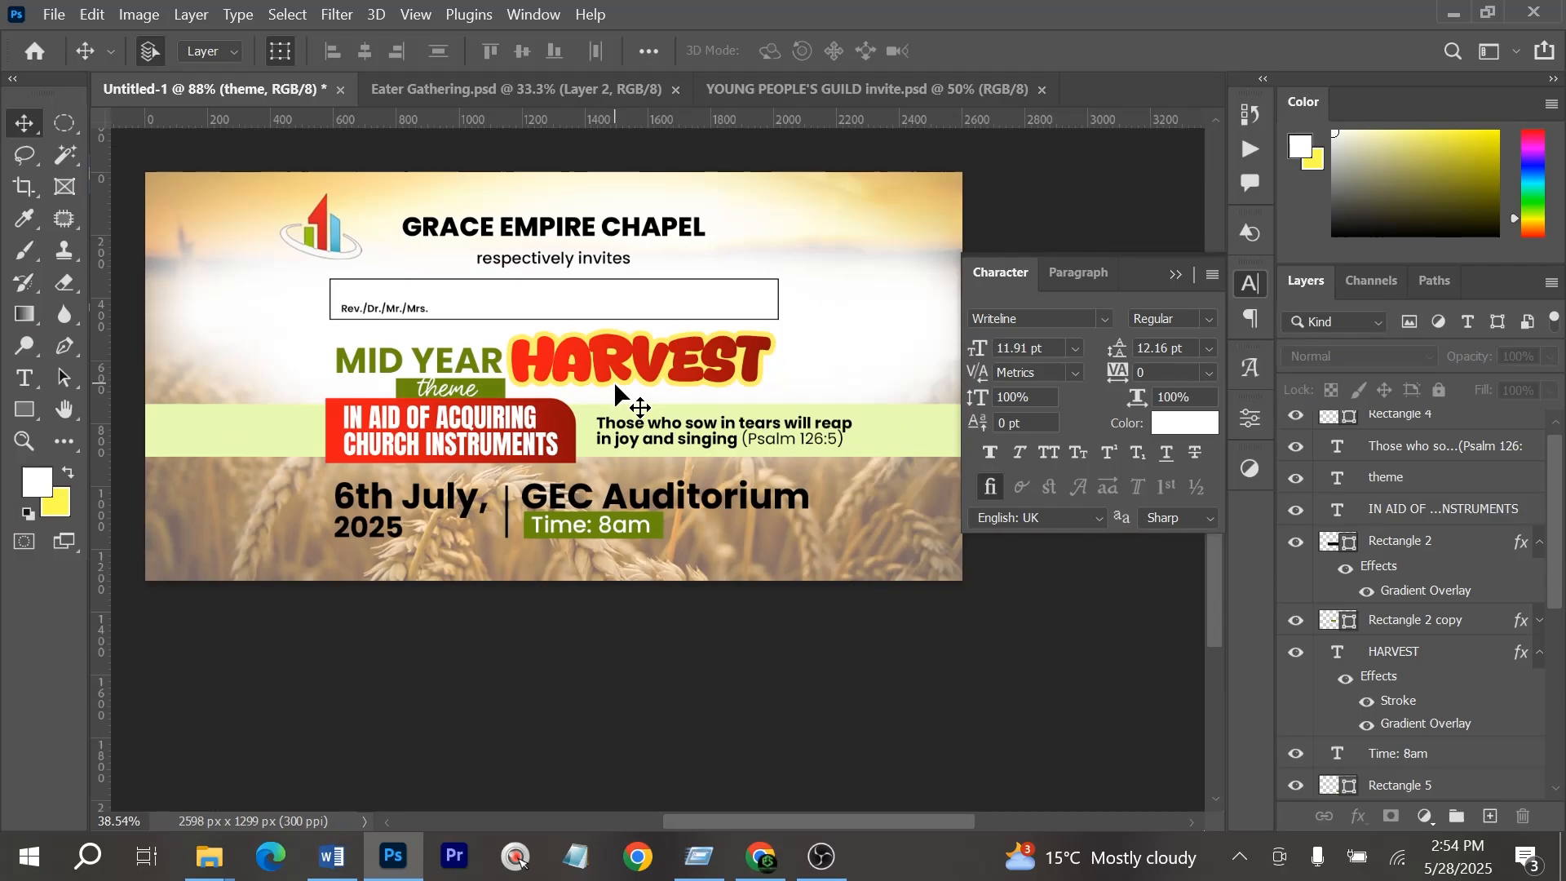
{"action": "left_click", "coordinate": [1176, 275]}
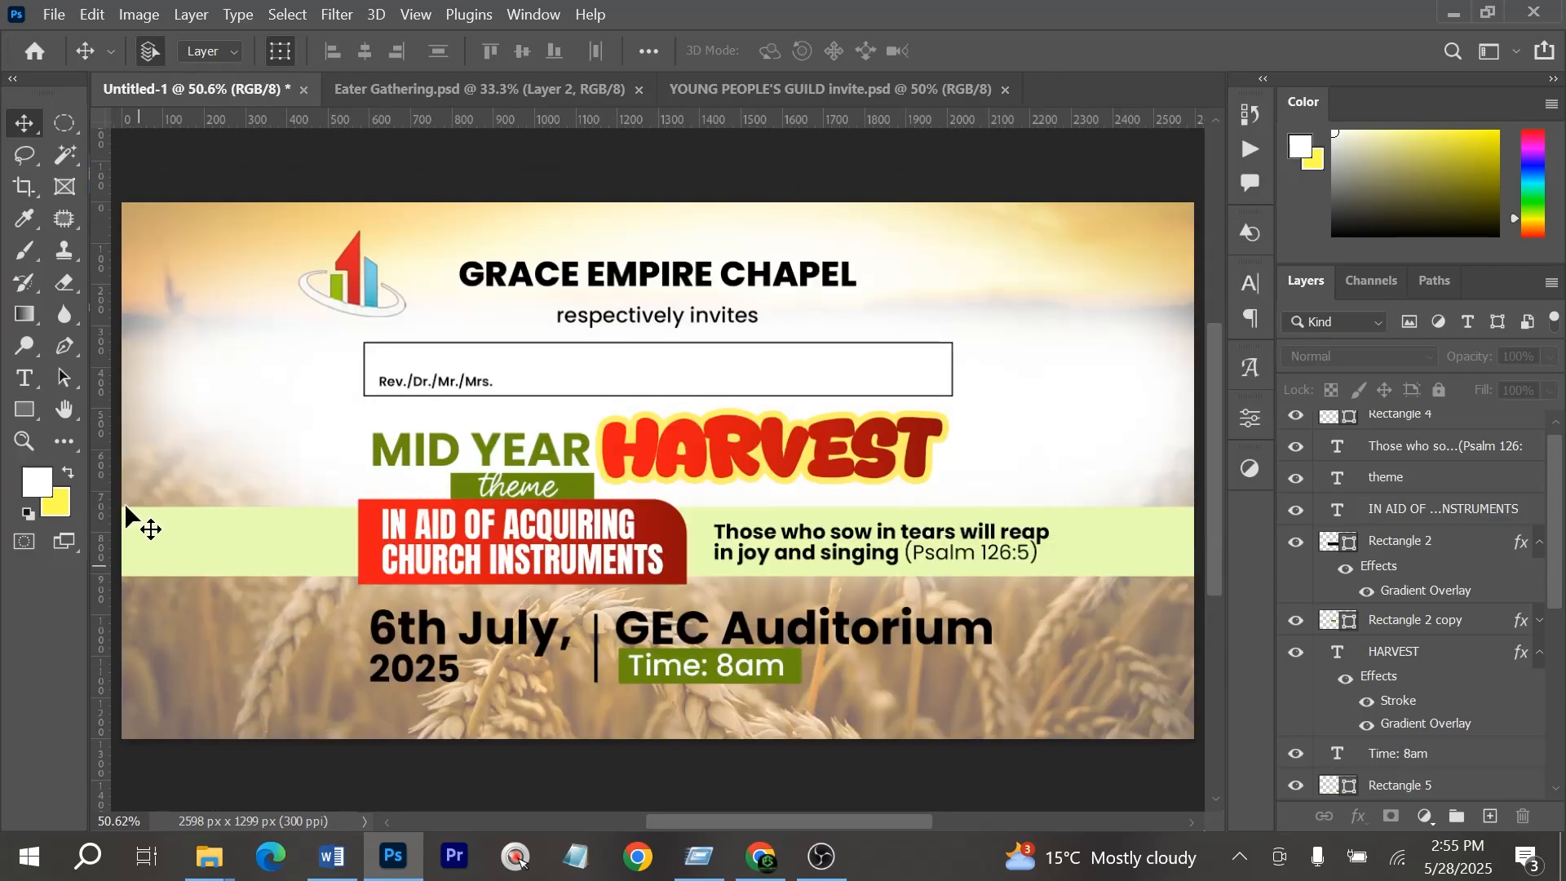
Copy the info contact line from Eater Gathering.psd into the invitation below the date and scale it to about 89%
{"action": "left_click", "coordinate": [27, 383]}
{"action": "key", "text": "v"}
{"action": "left_click", "coordinate": [490, 91]}
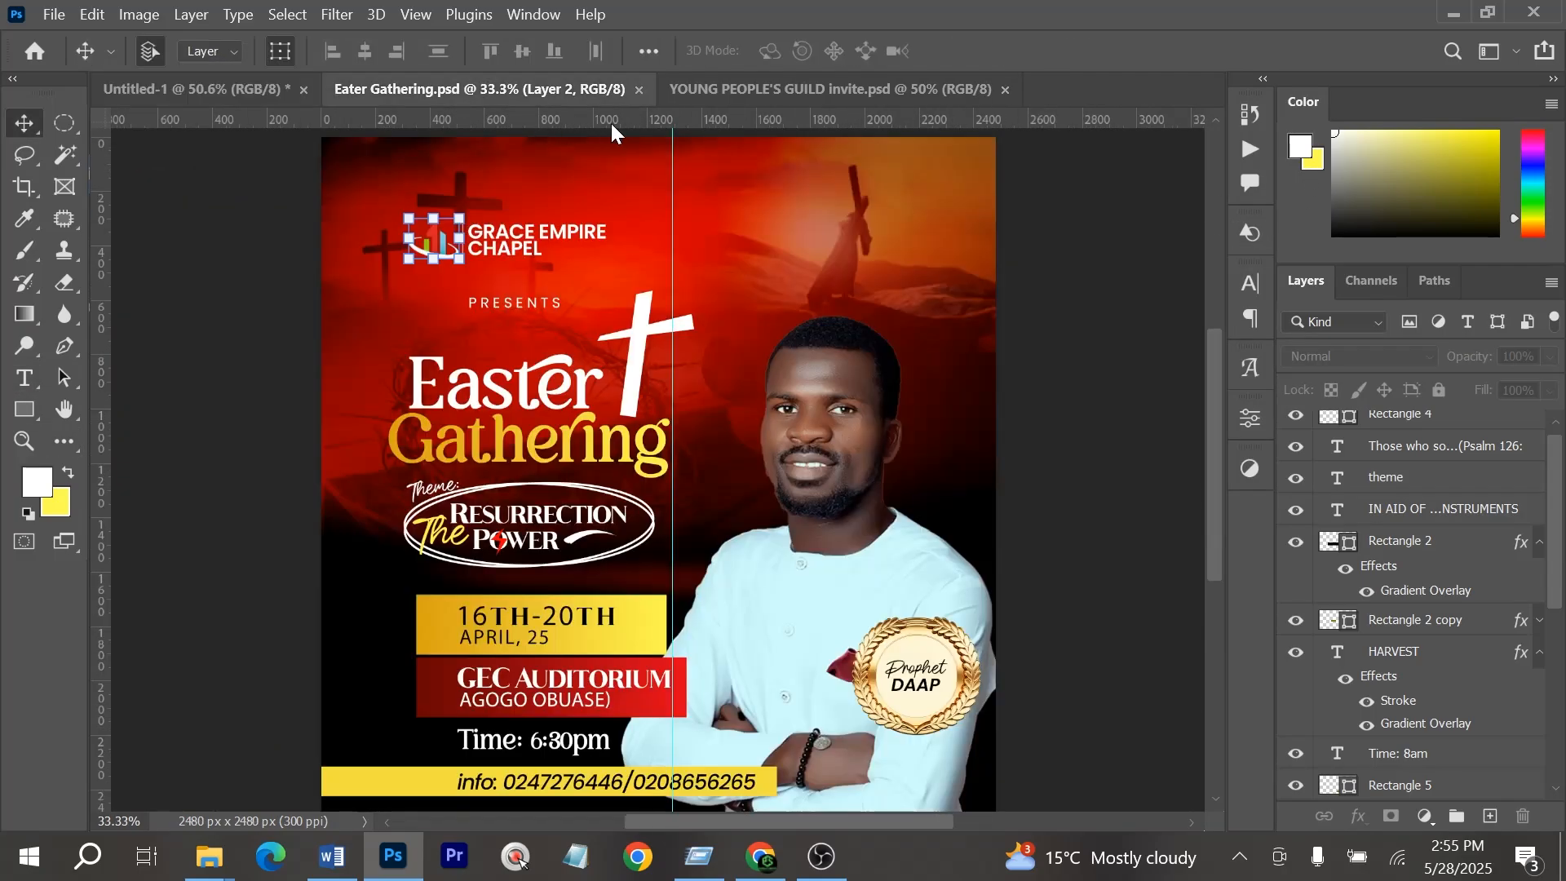
{"action": "left_click_drag", "start_coordinate": [523, 785], "coordinate": [688, 722]}
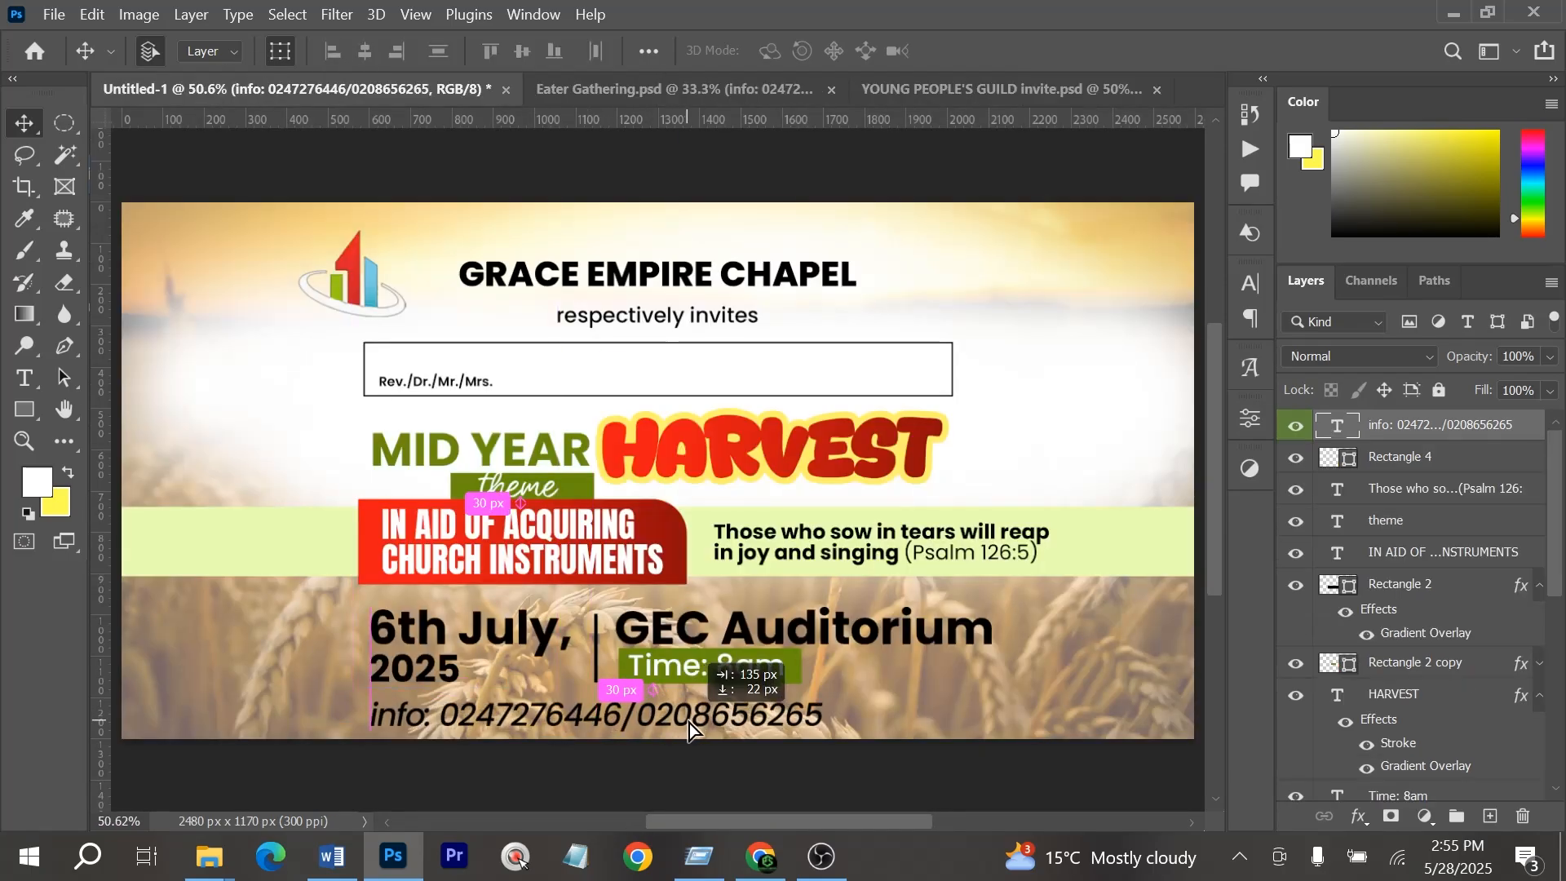
{"action": "key", "text": "ctrl+t"}
{"action": "left_click_drag", "start_coordinate": [822, 722], "coordinate": [773, 721]}
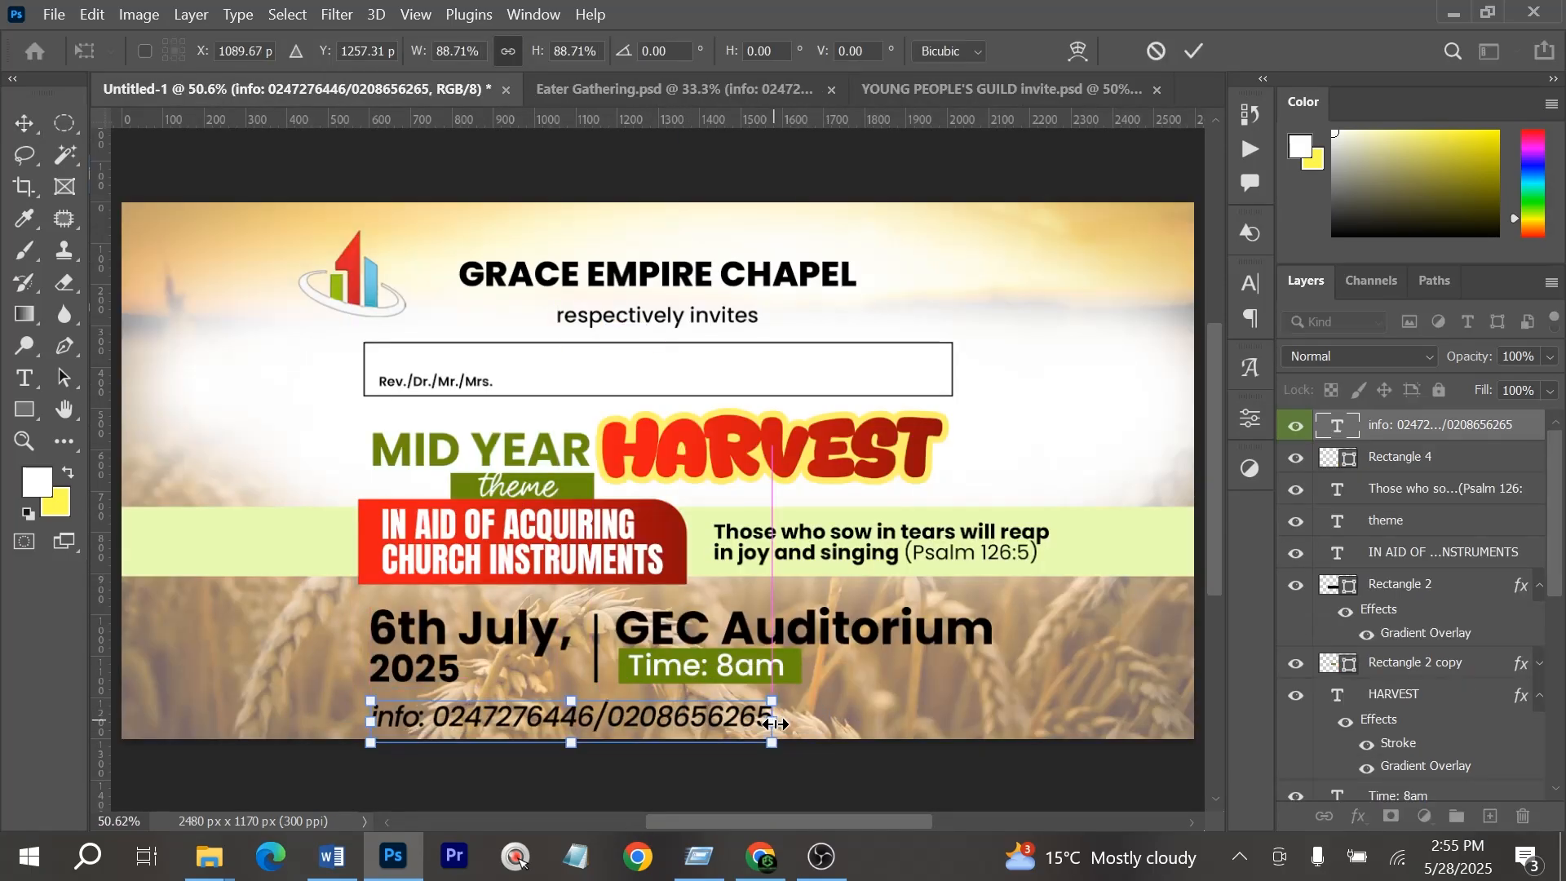
{"action": "key", "text": "Return"}
{"action": "scroll", "coordinate": [848, 600], "scroll_direction": "down", "scroll_amount": 2}
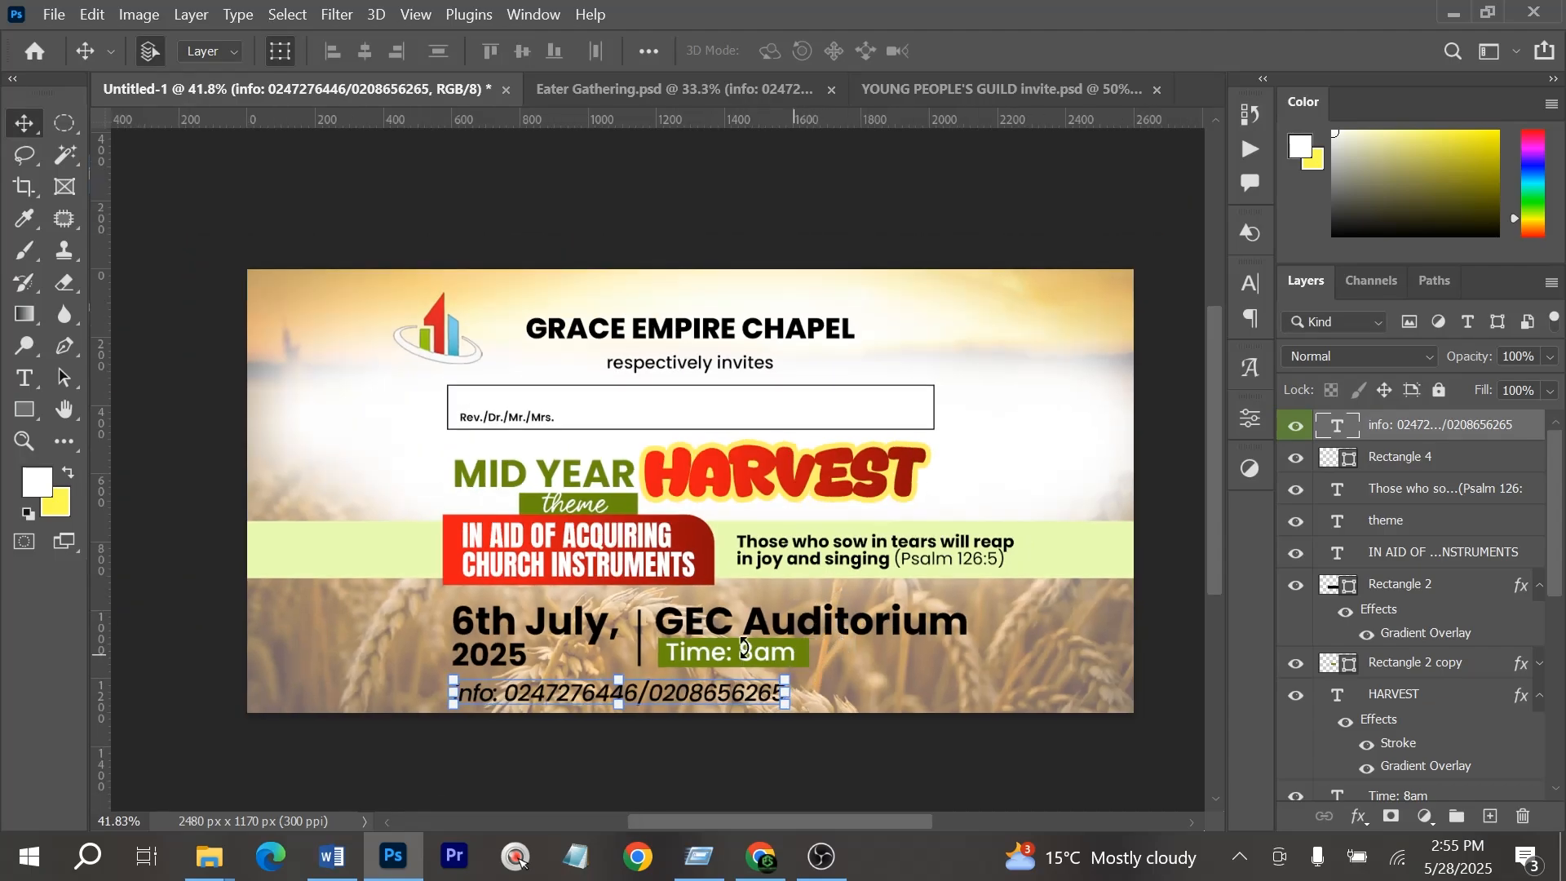
Group the Harvest background picture layer, name the group Background and label it blue
{"action": "left_click_drag", "start_coordinate": [1101, 683], "coordinate": [1011, 281]}
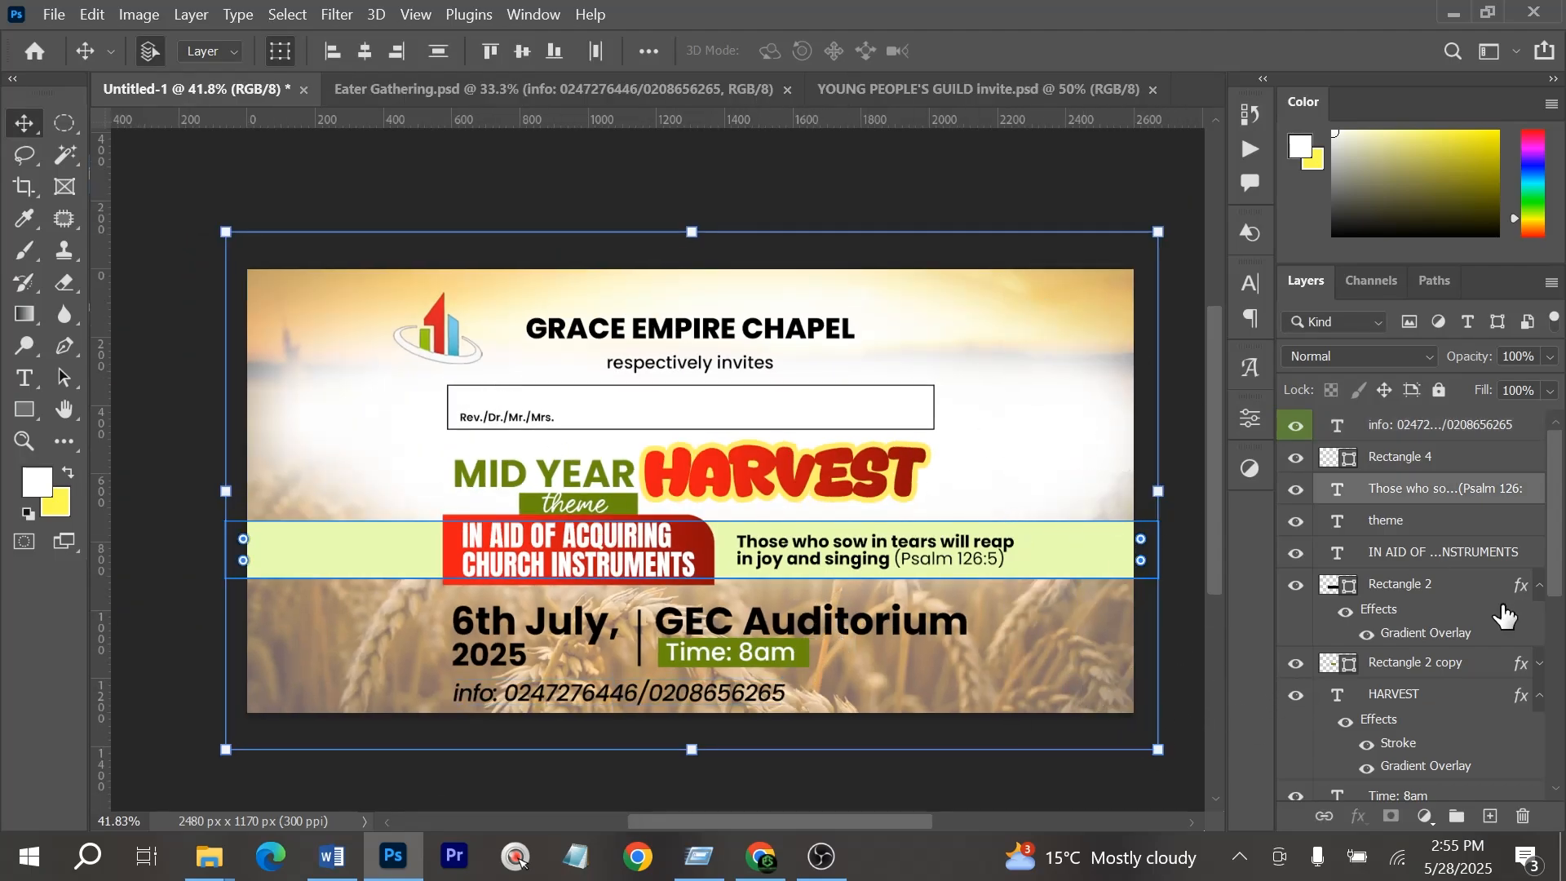
{"action": "scroll", "coordinate": [1506, 615], "scroll_direction": "down", "scroll_amount": 5}
{"action": "left_click_drag", "start_coordinate": [1175, 786], "coordinate": [1081, 241]}
{"action": "left_click", "coordinate": [1083, 574], "text": "shift"}
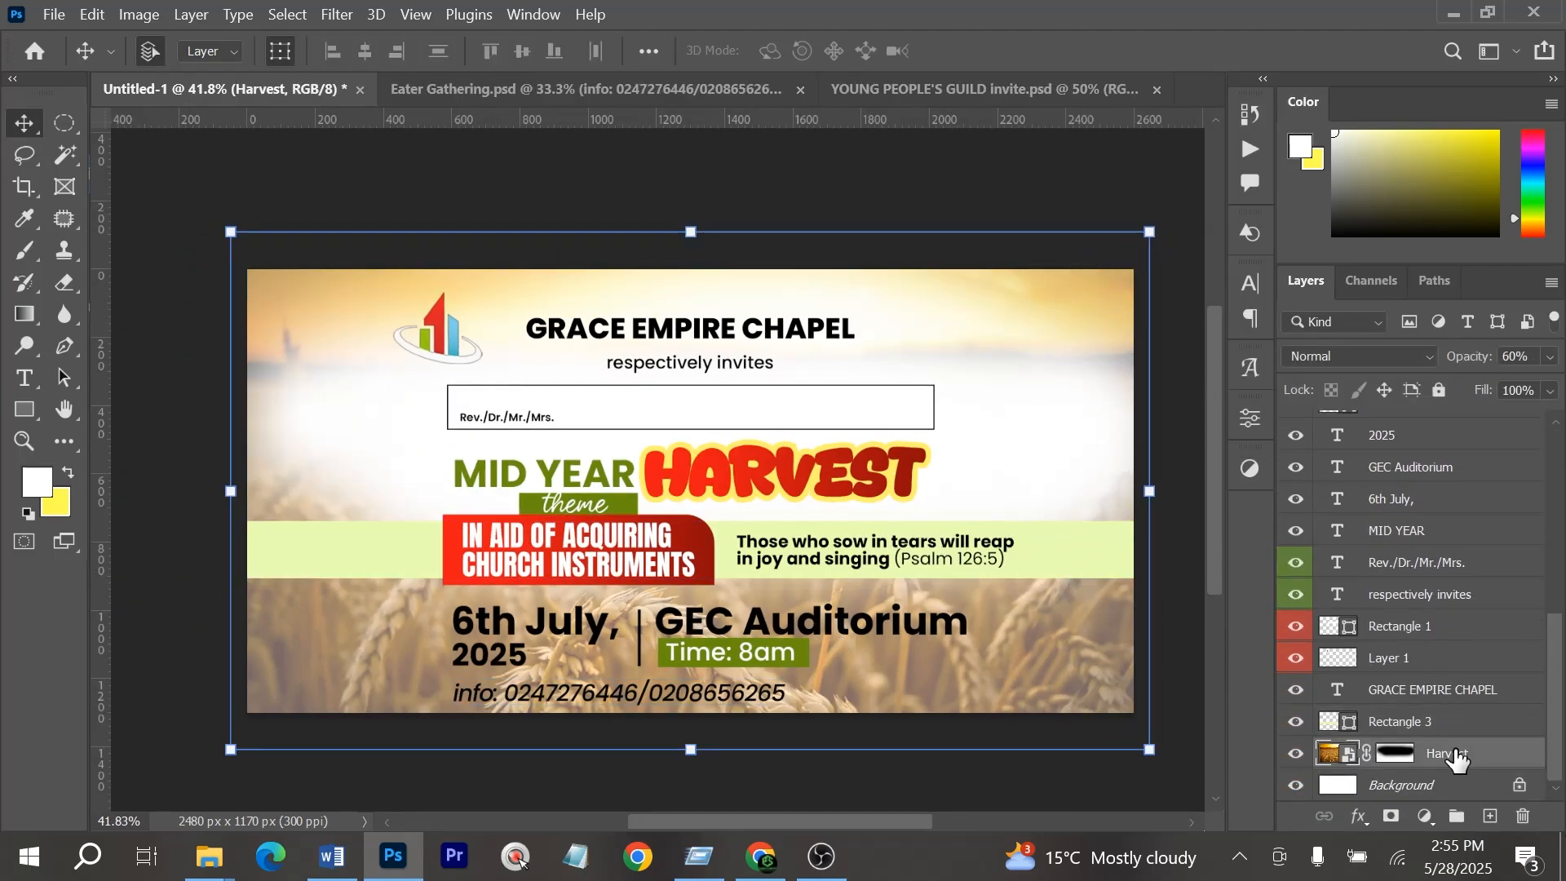
{"action": "key", "text": "ctrl+g"}
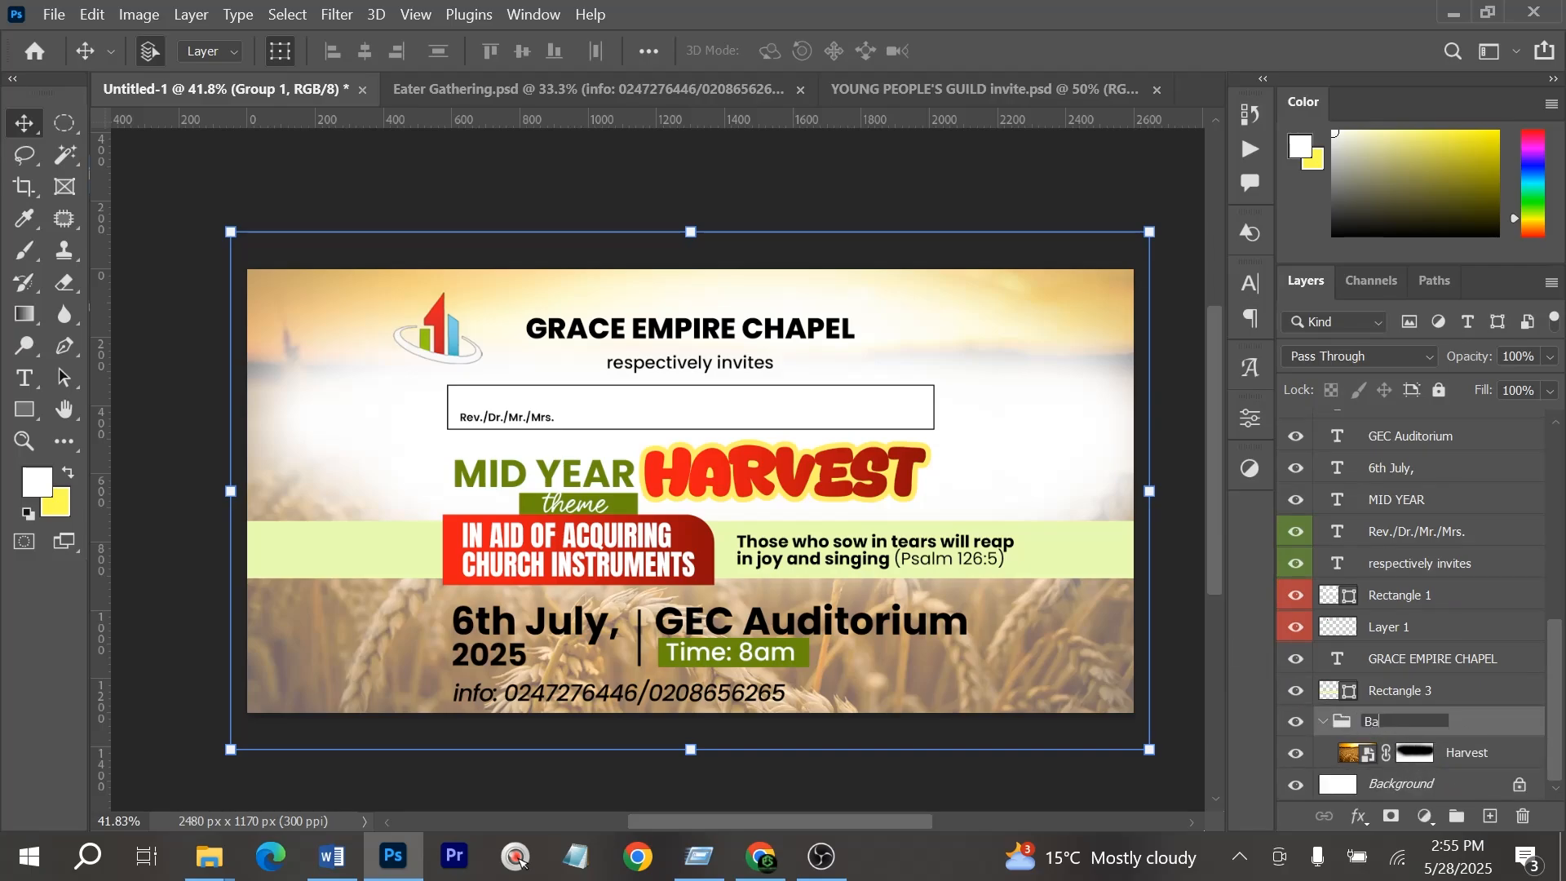
{"action": "type", "text": "Background"}
{"action": "key", "text": "Return"}
{"action": "scroll", "coordinate": [1419, 734], "scroll_direction": "up", "scroll_amount": 1}
{"action": "right_click", "coordinate": [1397, 752]}
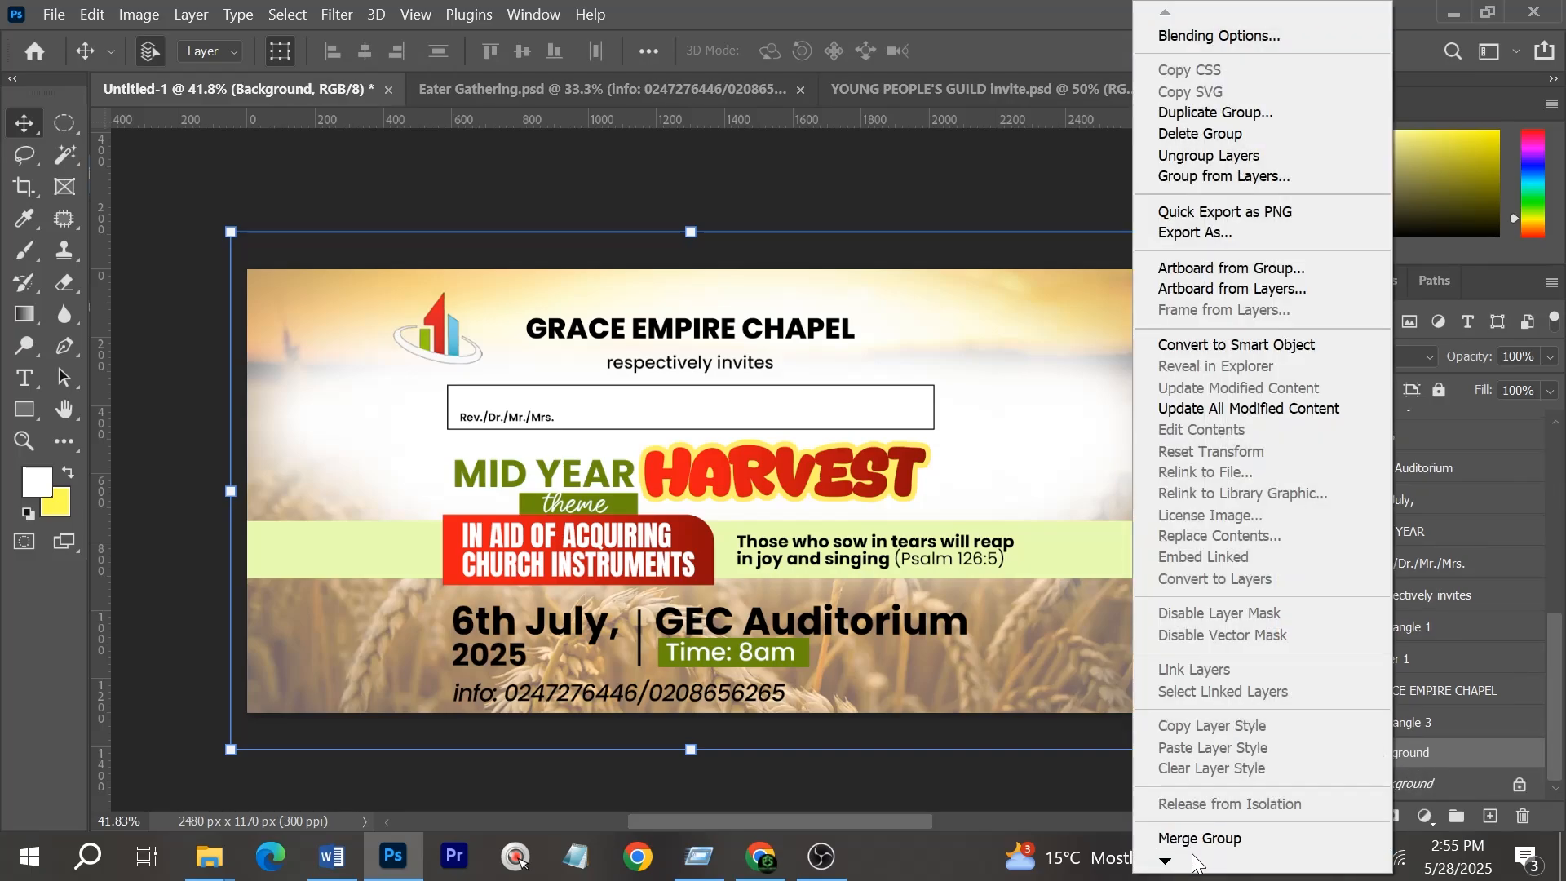
{"action": "left_click", "coordinate": [1182, 786]}
{"action": "left_click", "coordinate": [858, 730]}
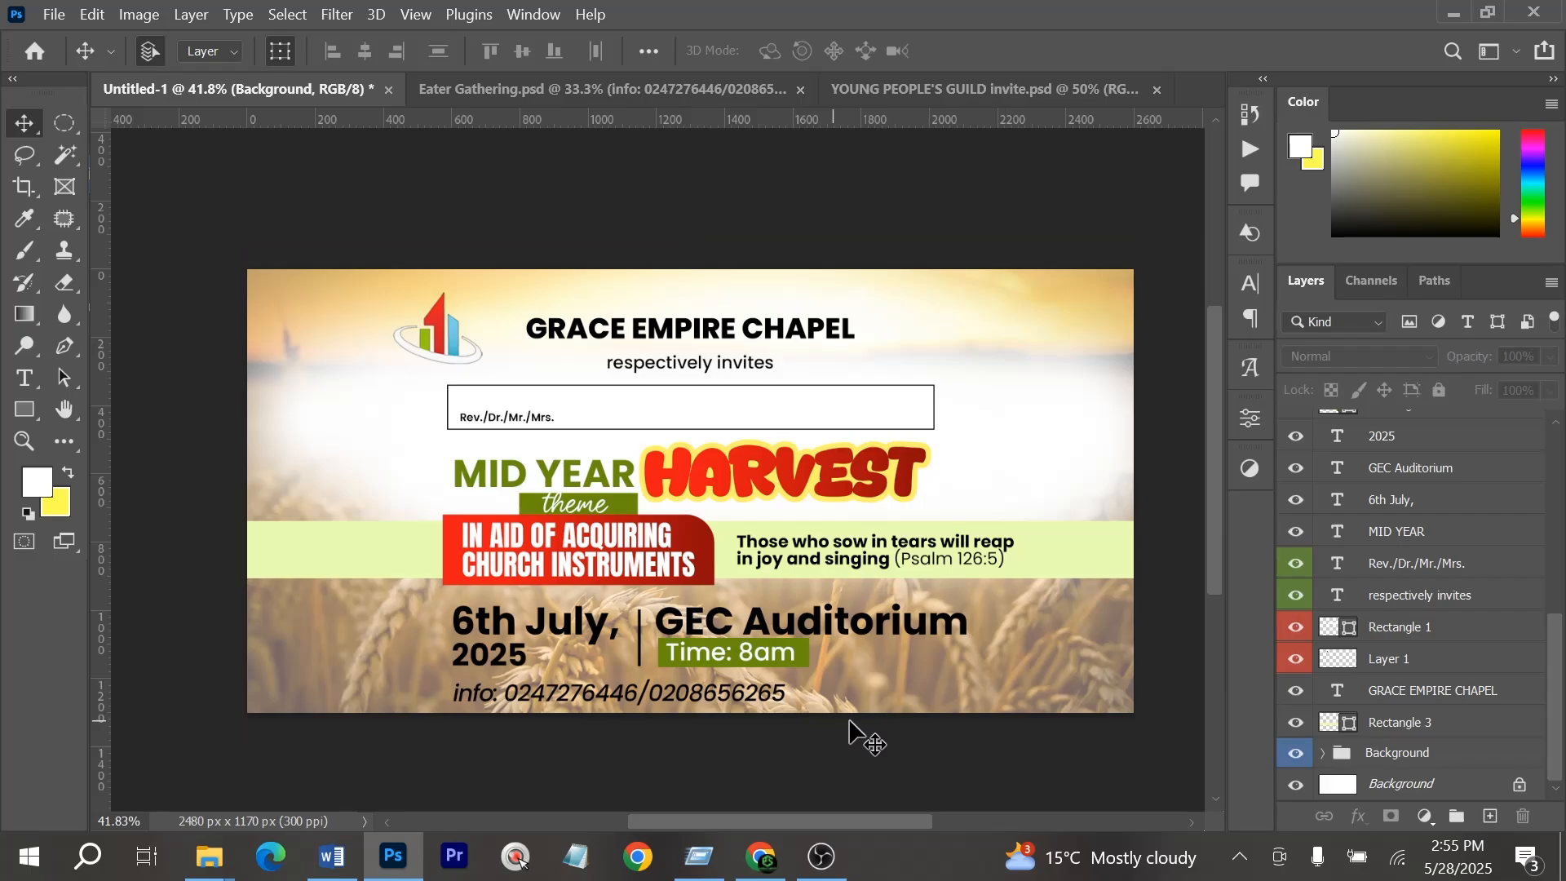
Lock the Background group and scale all the other invitation elements down slightly towards the centre
{"action": "left_click", "coordinate": [1414, 754]}
{"action": "left_click", "coordinate": [1438, 391]}
{"action": "left_click_drag", "start_coordinate": [951, 783], "coordinate": [477, 279]}
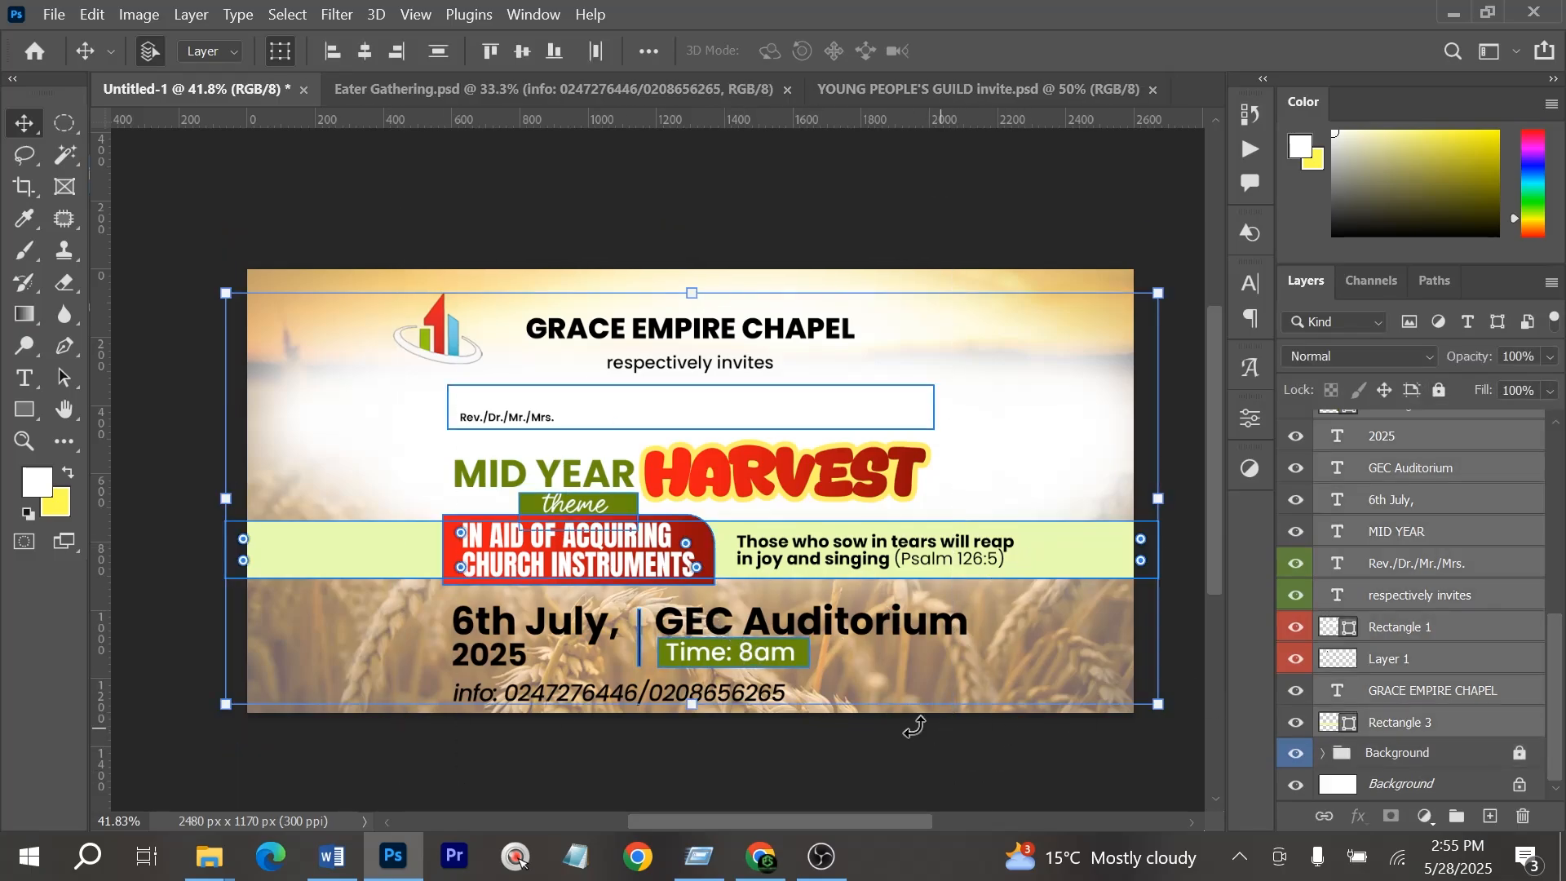
{"action": "left_click_drag", "start_coordinate": [697, 702], "coordinate": [697, 689]}
{"action": "key", "text": "Return"}
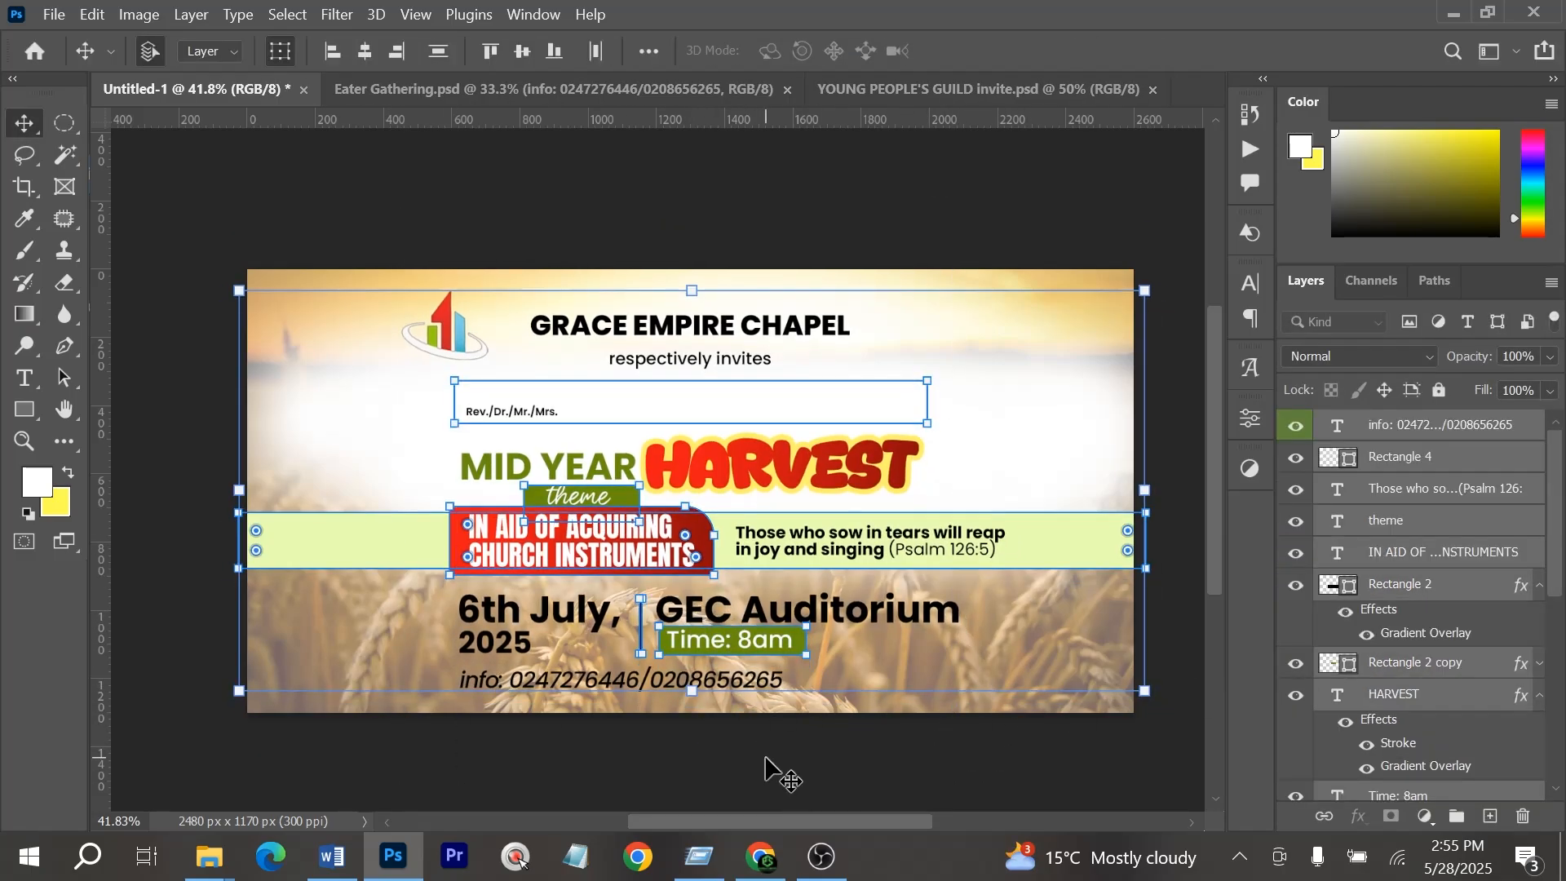
{"action": "left_click", "coordinate": [815, 776]}
Unlock the Background group, add a new layer inside it and paint the lower wheat area white with a soft 700 px brush
{"action": "scroll", "coordinate": [1354, 761], "scroll_direction": "down", "scroll_amount": 5}
{"action": "left_click", "coordinate": [1431, 754]}
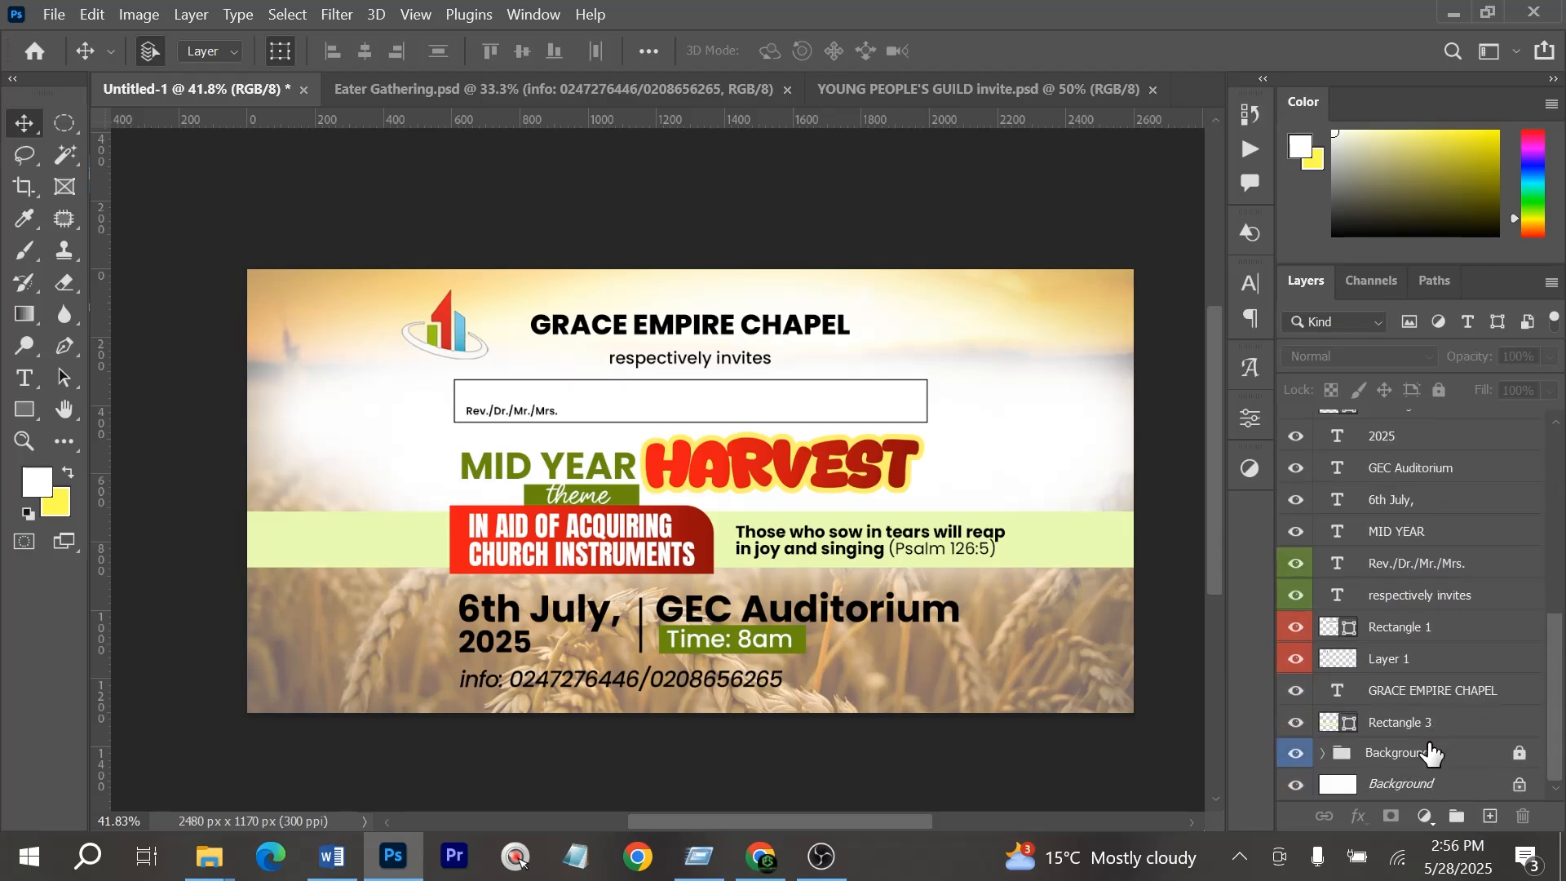
{"action": "left_click", "coordinate": [1321, 753]}
{"action": "left_click", "coordinate": [1490, 816]}
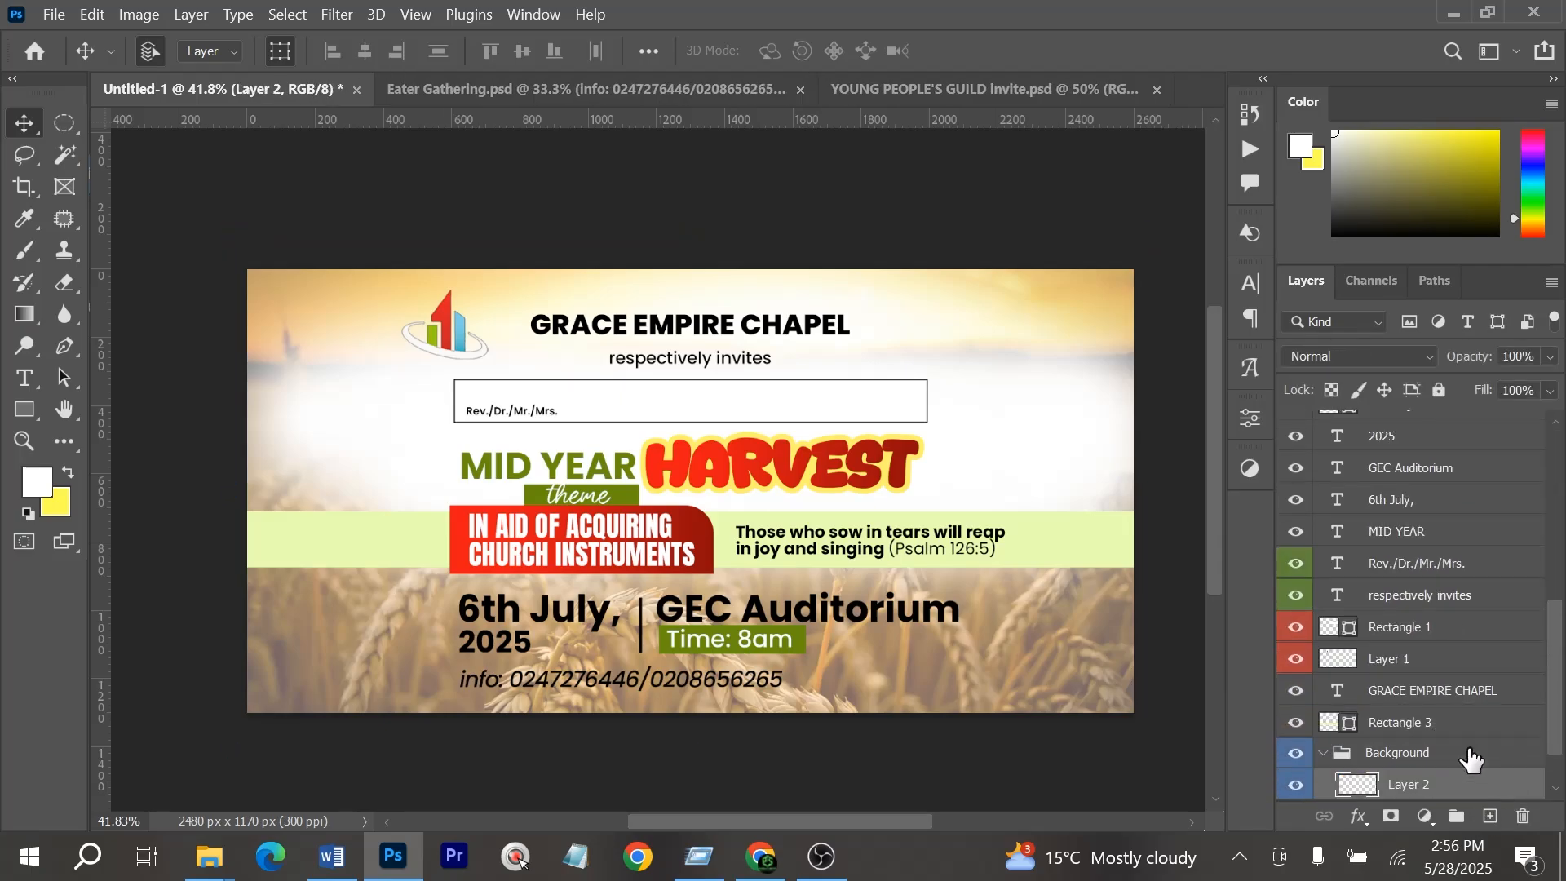
{"action": "key", "text": "b"}
{"action": "scroll", "coordinate": [482, 618], "scroll_direction": "down", "scroll_amount": 1}
{"action": "left_click", "coordinate": [411, 413], "text": "alt"}
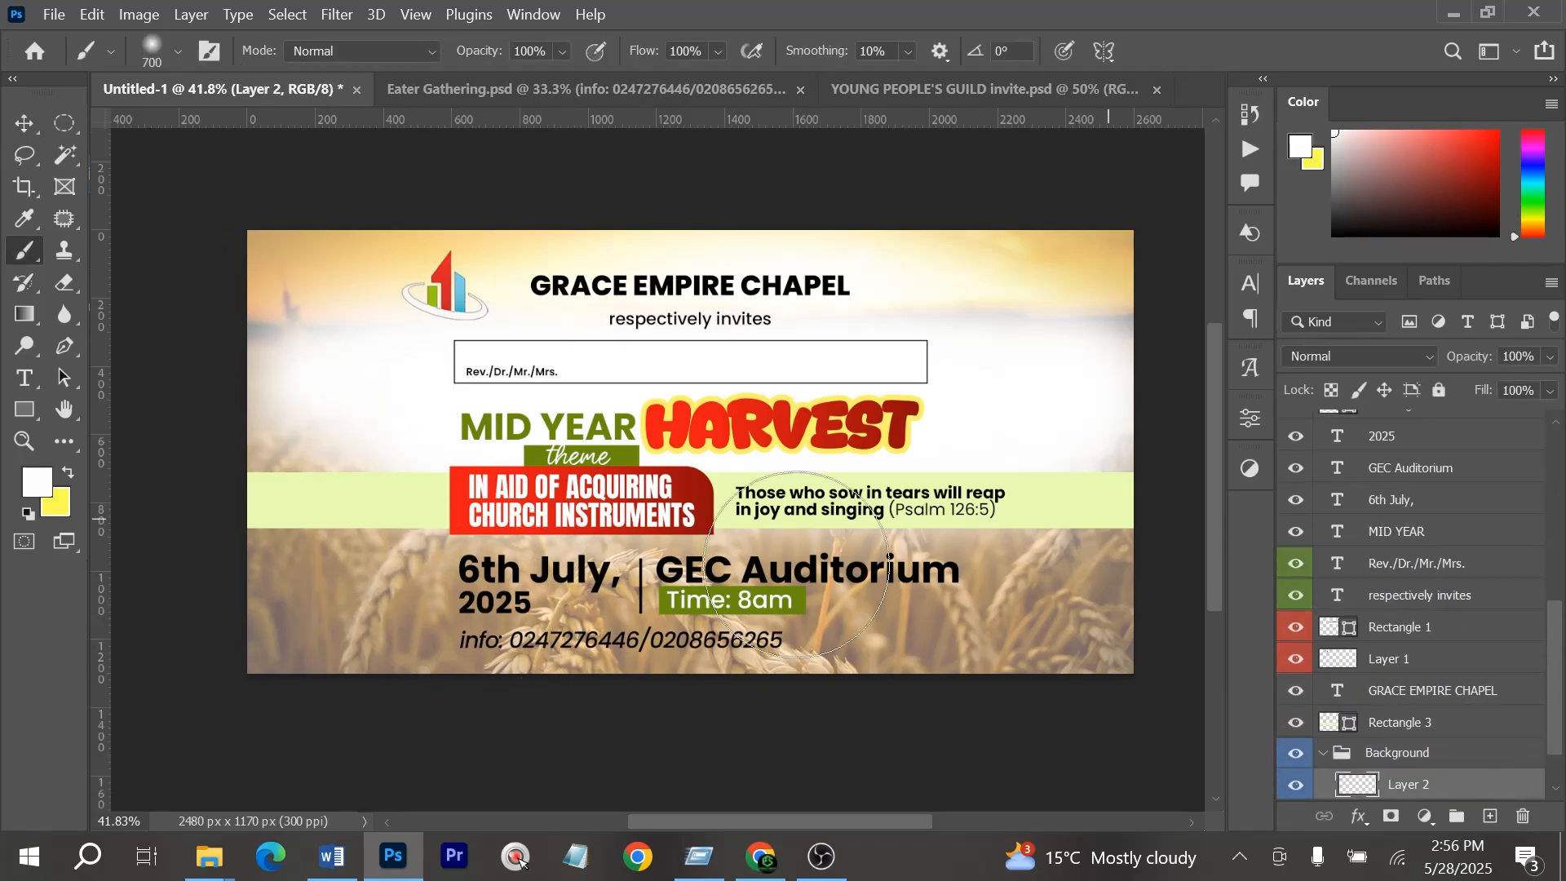
{"action": "mouse_move", "coordinate": [457, 602]}
{"action": "left_mouse_down"}
{"action": "mouse_move", "coordinate": [949, 582]}
{"action": "mouse_move", "coordinate": [393, 564]}
{"action": "mouse_move", "coordinate": [973, 595]}
{"action": "mouse_move", "coordinate": [1107, 633]}
{"action": "left_mouse_up"}
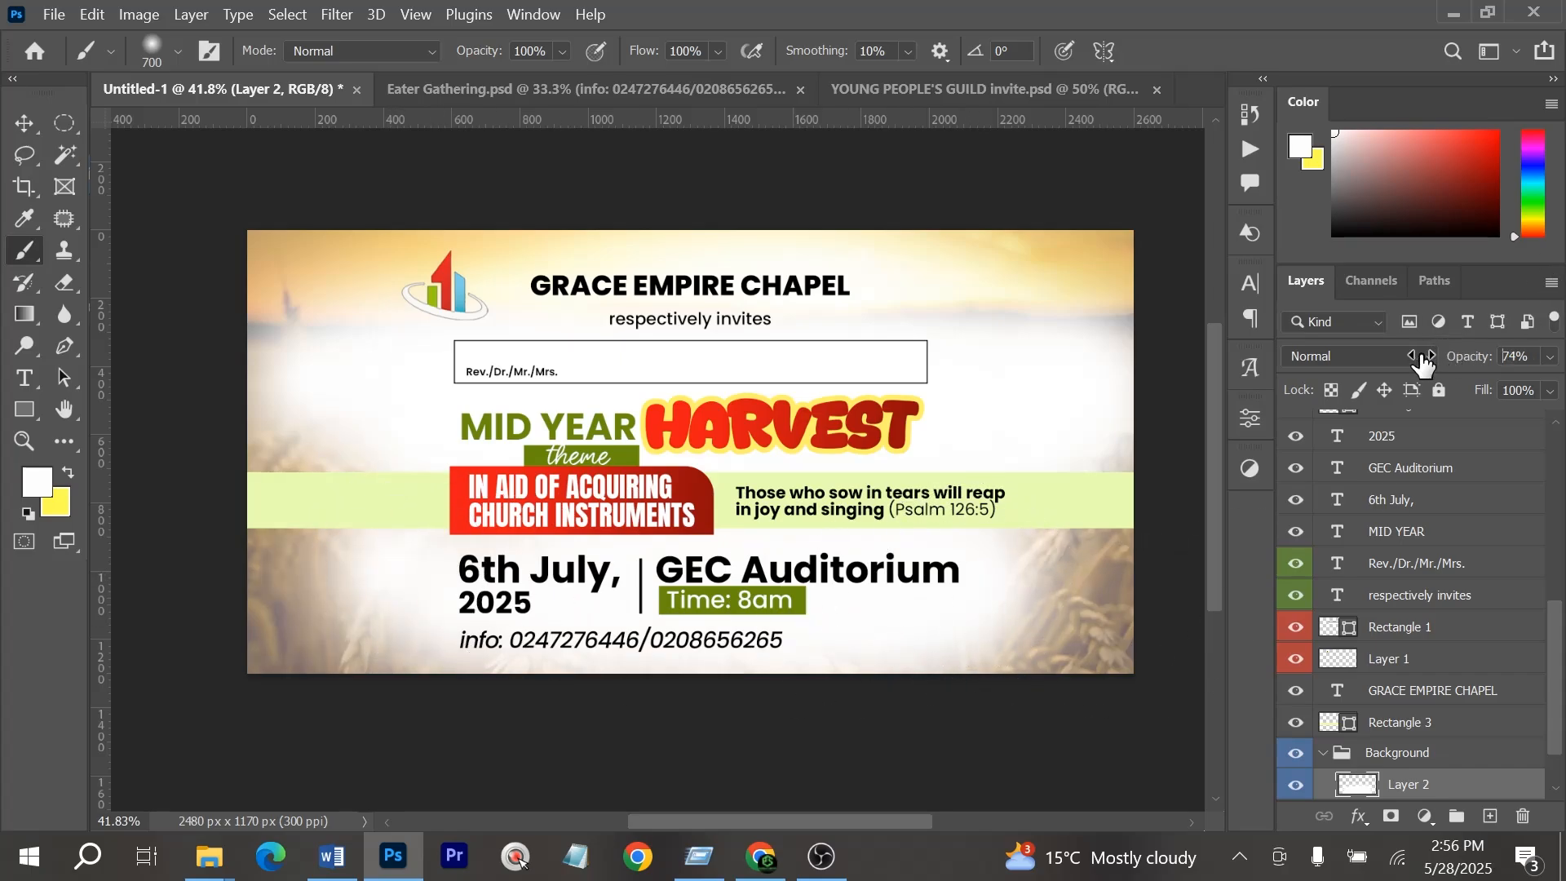
Lower the opacity of the white paint layer so the wheat shows through, and collapse the Background group
{"action": "left_click_drag", "start_coordinate": [1423, 359], "coordinate": [1420, 359]}
{"action": "key", "text": "v"}
{"action": "left_click", "coordinate": [1168, 371]}
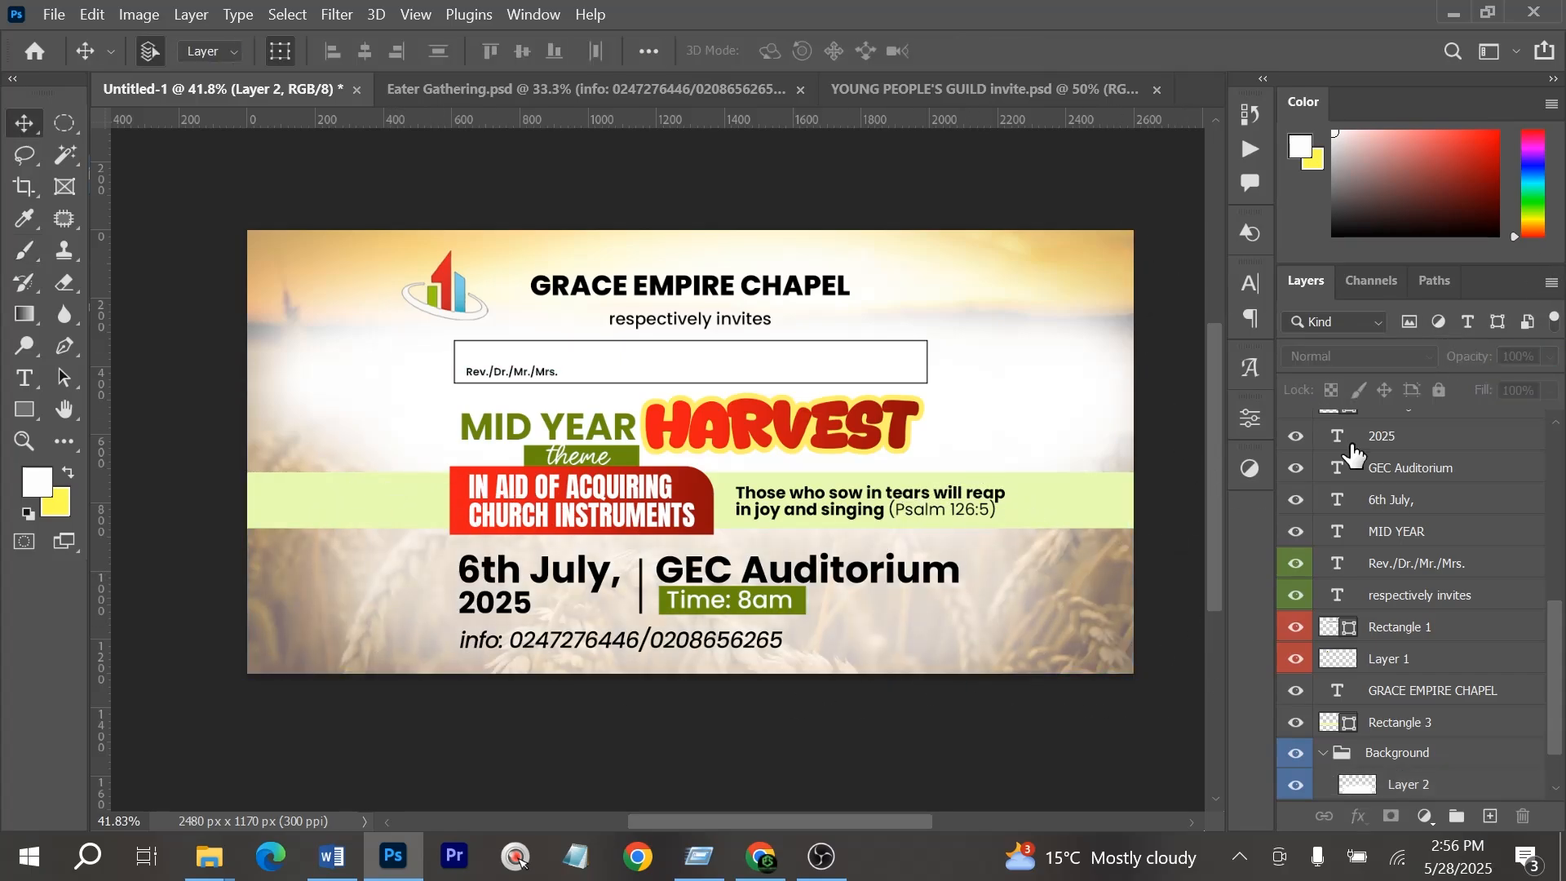
{"action": "scroll", "coordinate": [1345, 653], "scroll_direction": "down", "scroll_amount": 2}
{"action": "left_click", "coordinate": [1323, 689]}
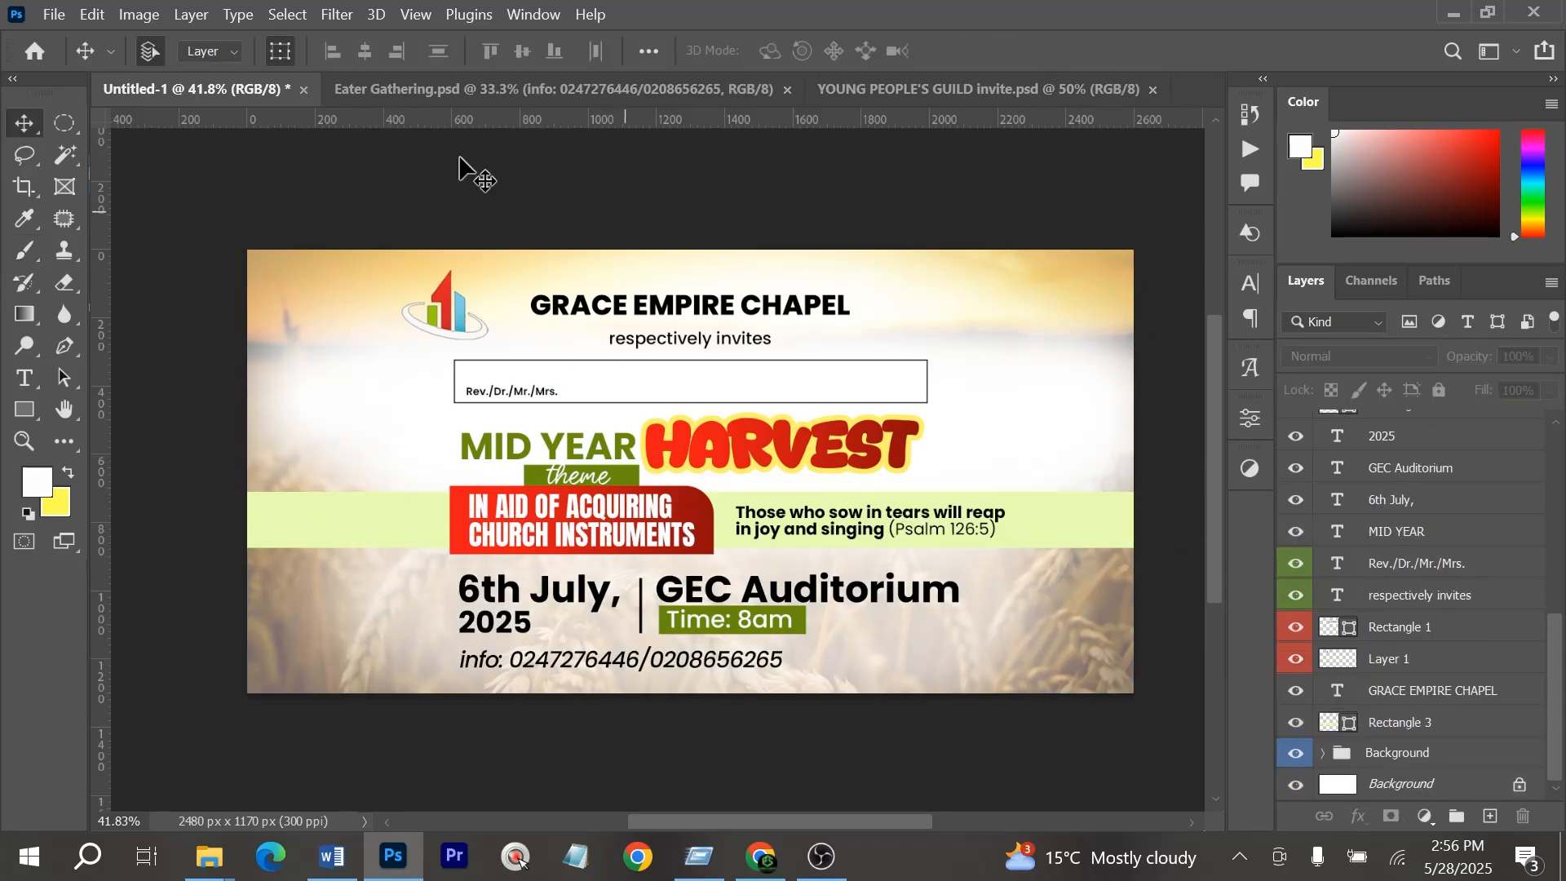
Place the fruit and vegetable basket picture into the invitation, scale it down and position it in the artwork's lower-left corner
{"action": "key", "text": "alt+Tab"}
{"action": "key", "text": "alt+Tab"}
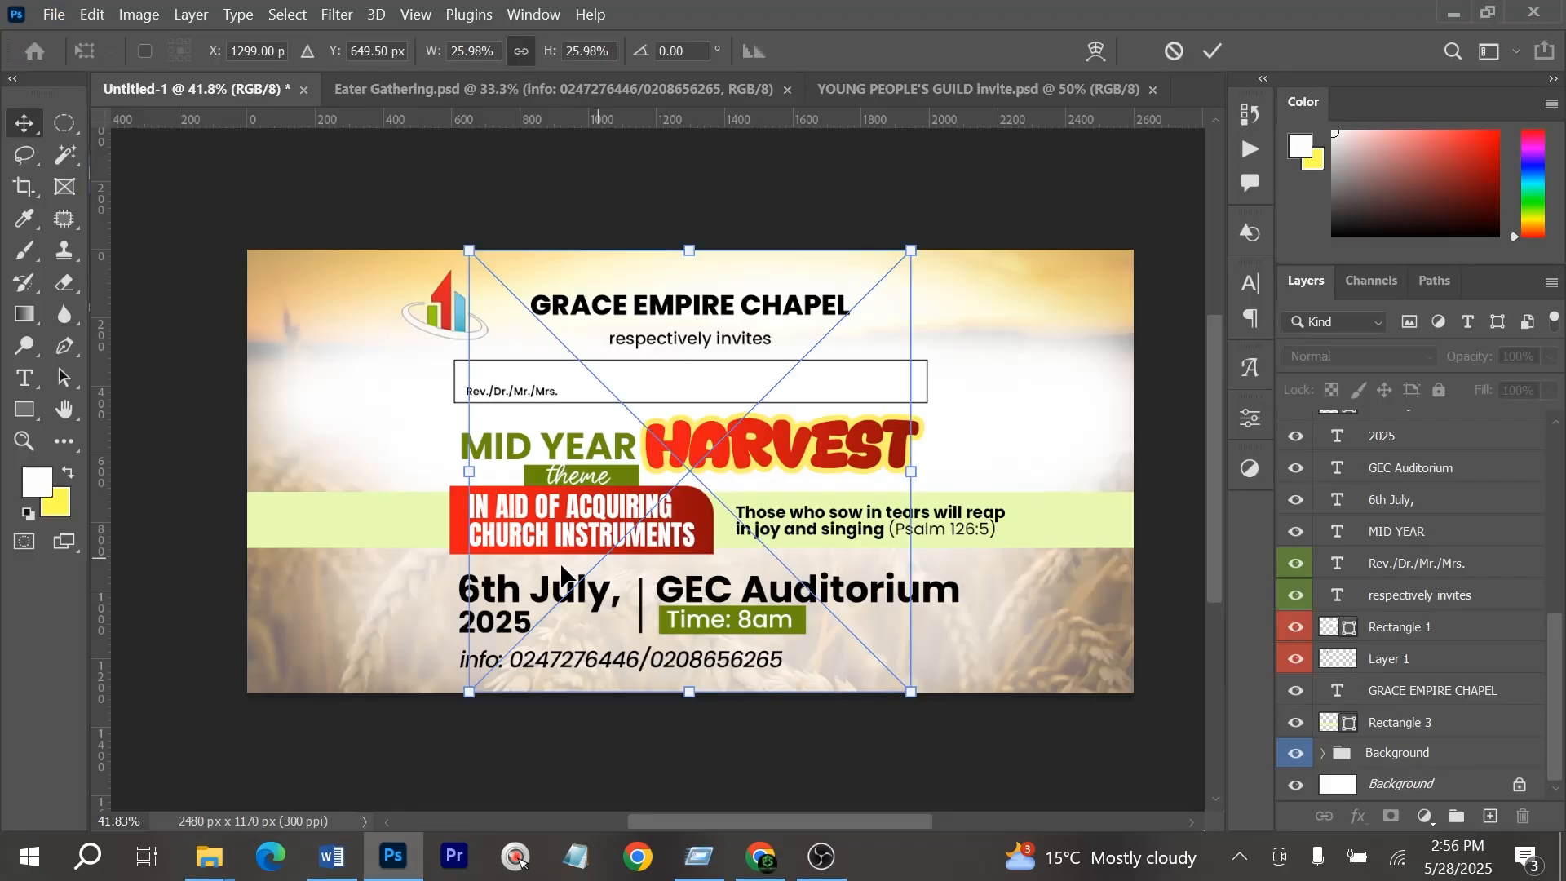
{"action": "left_click_drag", "start_coordinate": [691, 251], "coordinate": [692, 417]}
{"action": "left_click_drag", "start_coordinate": [722, 553], "coordinate": [363, 570]}
{"action": "left_click_drag", "start_coordinate": [364, 570], "coordinate": [339, 572]}
{"action": "left_click_drag", "start_coordinate": [305, 436], "coordinate": [306, 449]}
{"action": "left_click_drag", "start_coordinate": [312, 540], "coordinate": [326, 604]}
{"action": "key", "text": "Return"}
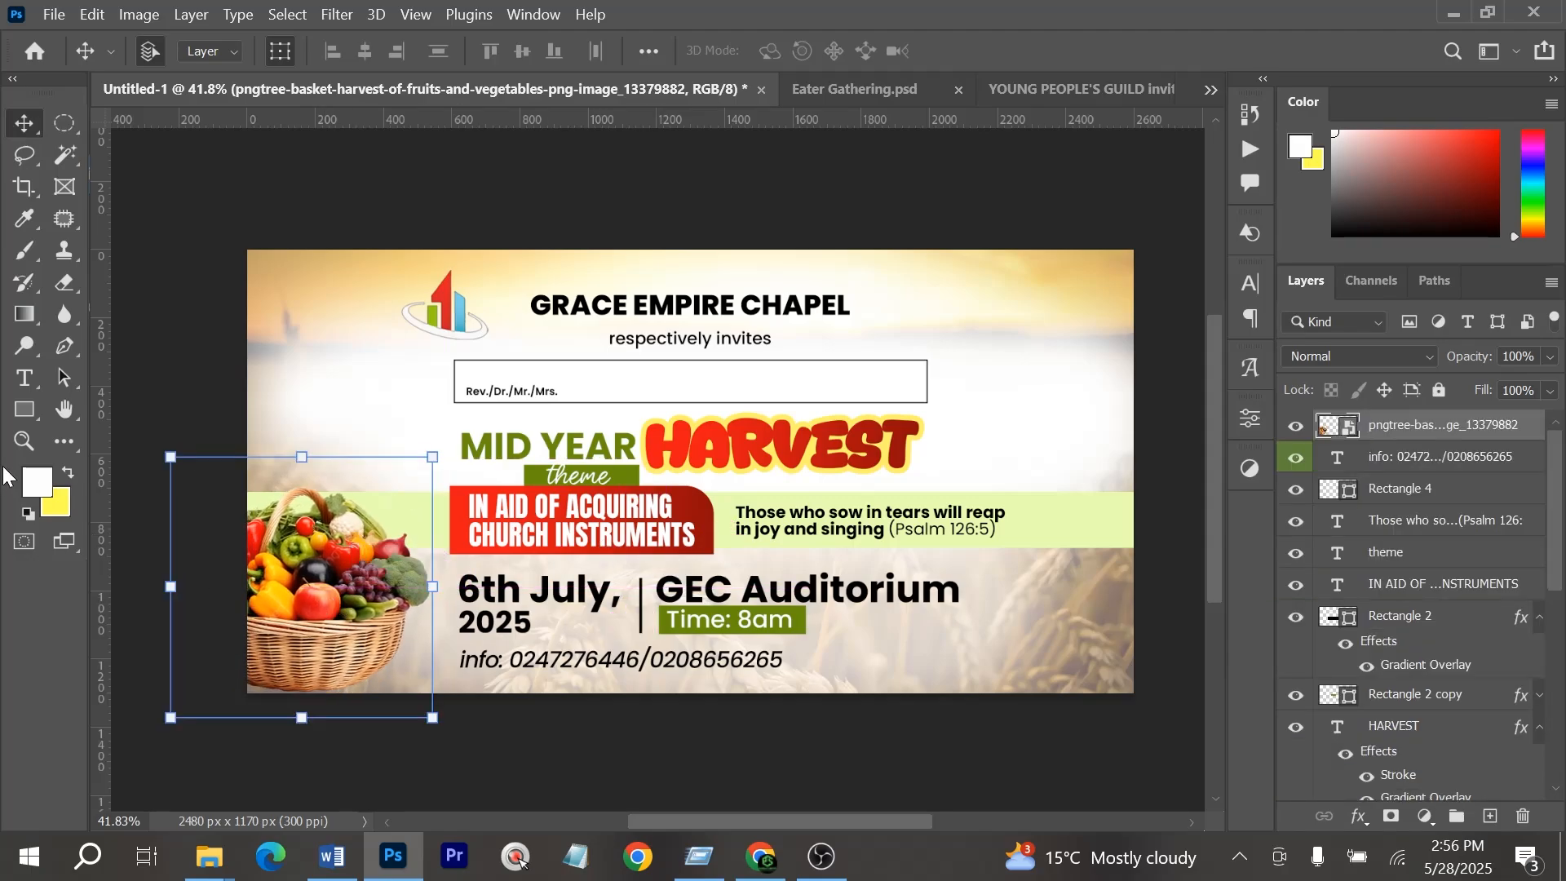
Draw a white circle about 750 × 750 px with the Ellipse tool and centre it over the basket
{"action": "right_click", "coordinate": [26, 409]}
{"action": "left_click", "coordinate": [97, 430]}
{"action": "left_click_drag", "start_coordinate": [221, 495], "coordinate": [477, 769]}
{"action": "key", "text": "v"}
{"action": "left_click_drag", "start_coordinate": [379, 290], "coordinate": [336, 277]}
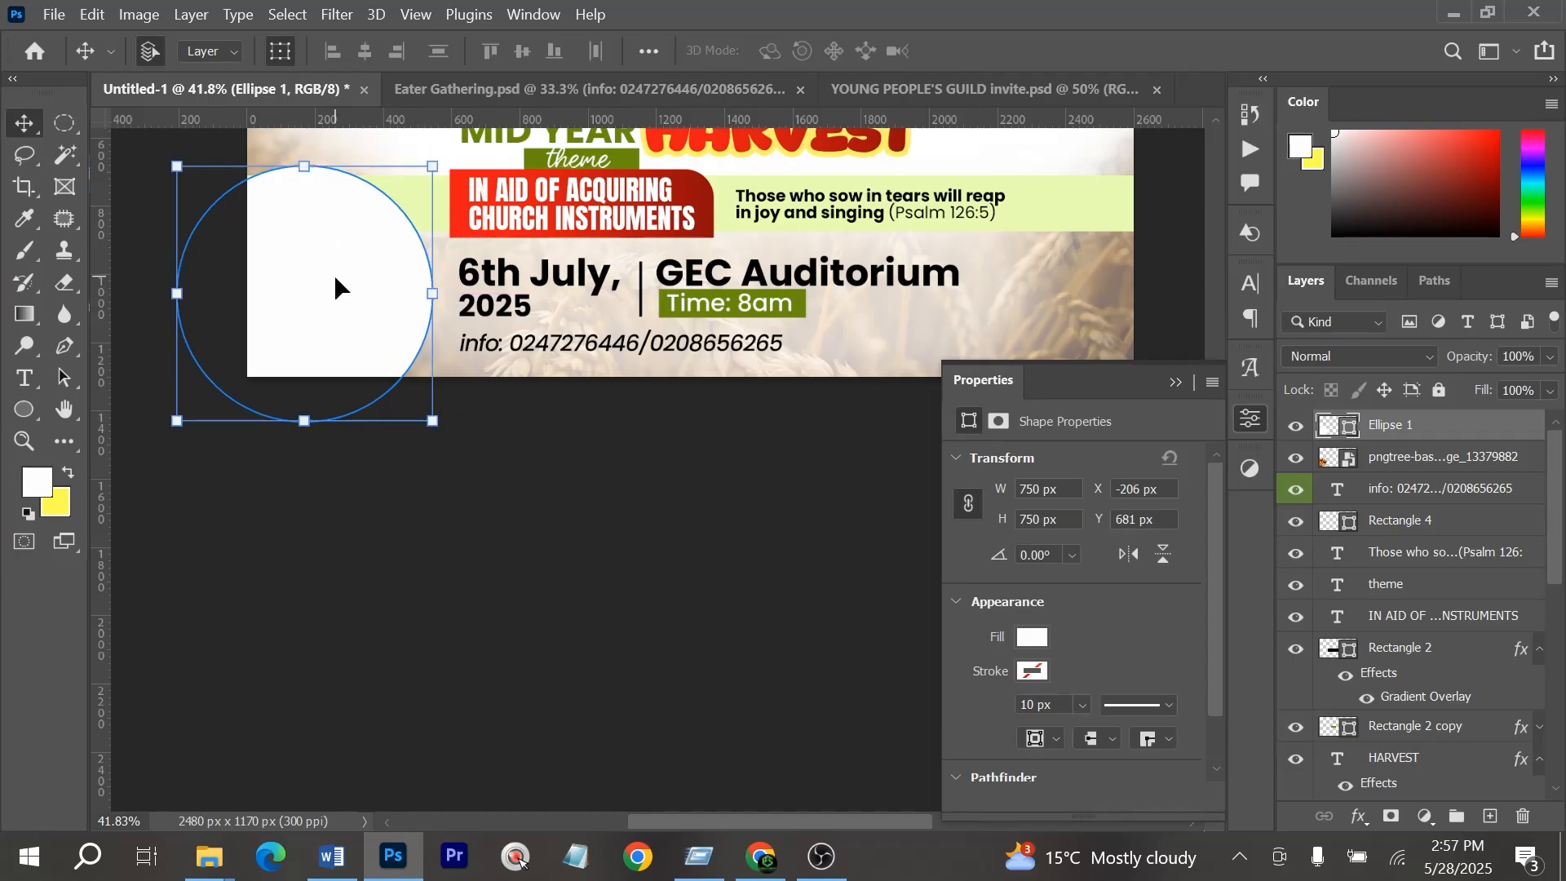
Move the circle and basket layers down the stack to just above Rectangle 3, with the circle behind the basket
{"action": "key", "text": "ctrl+["}
{"action": "left_click", "coordinate": [317, 302], "text": "shift"}
{"action": "key", "text": "ctrl+["}
{"action": "key", "text": "ctrl+["}
{"action": "key", "text": "ctrl+["}
{"action": "key", "text": "ctrl+["}
{"action": "key", "text": "ctrl+["}
{"action": "key", "text": "ctrl+["}
{"action": "key", "text": "ctrl+["}
{"action": "key", "text": "ctrl+["}
{"action": "key", "text": "ctrl+["}
{"action": "key", "text": "ctrl+["}
{"action": "key", "text": "ctrl+["}
{"action": "key", "text": "ctrl+["}
{"action": "key", "text": "ctrl+["}
{"action": "key", "text": "ctrl+["}
{"action": "key", "text": "ctrl+["}
{"action": "key", "text": "ctrl+["}
{"action": "key", "text": "ctrl+["}
{"action": "key", "text": "ctrl+["}
{"action": "key", "text": "ctrl+["}
{"action": "key", "text": "ctrl+["}
{"action": "scroll", "coordinate": [196, 310], "scroll_direction": "up", "scroll_amount": 2}
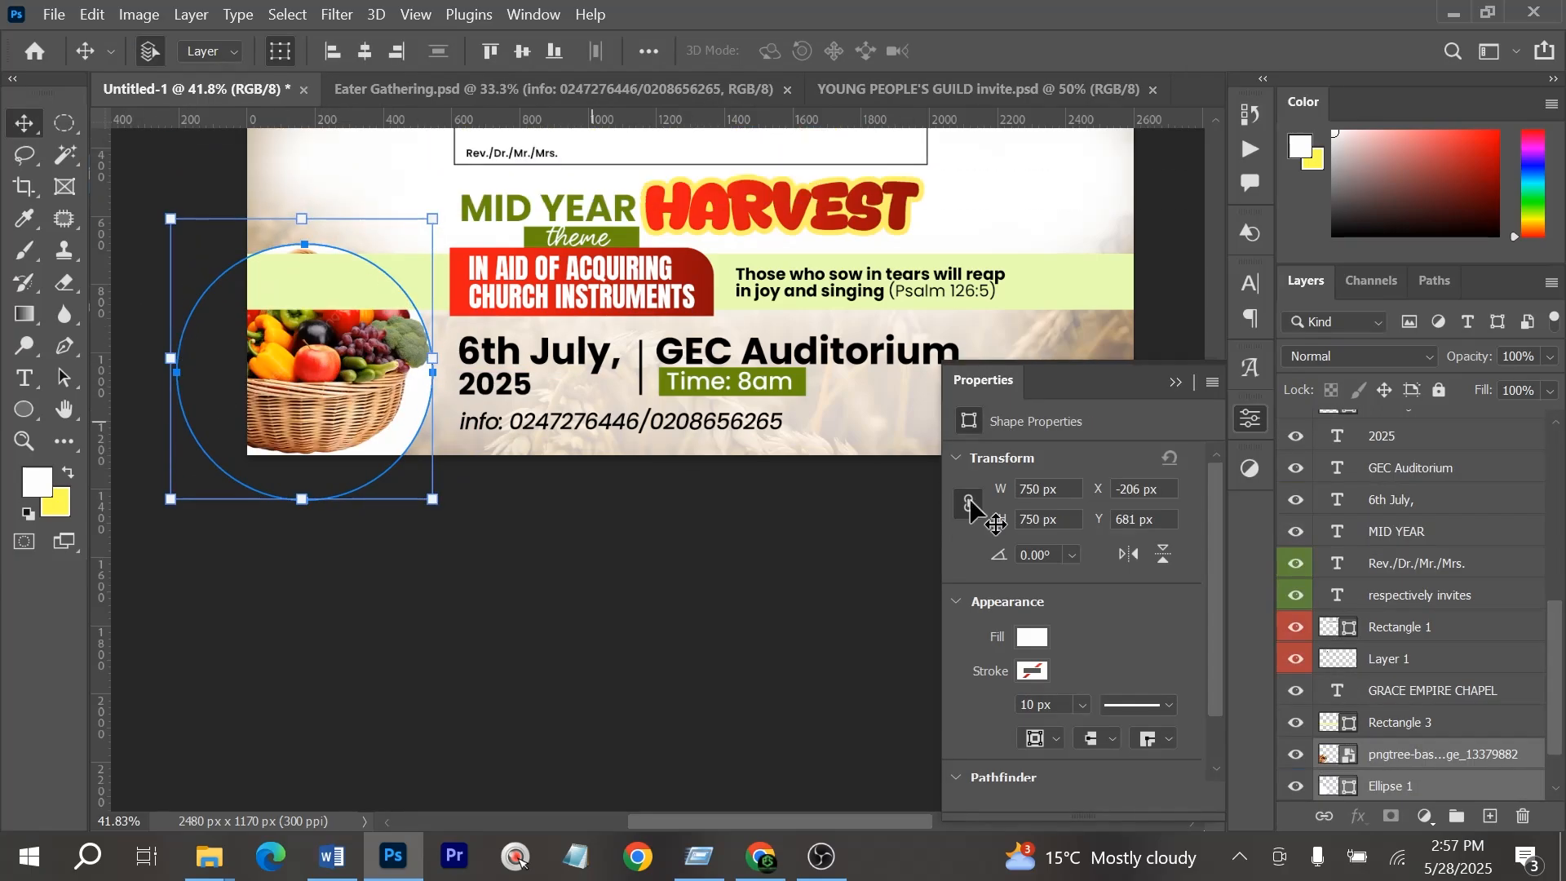
{"action": "key", "text": "ctrl+]"}
{"action": "left_click", "coordinate": [454, 513]}
{"action": "scroll", "coordinate": [454, 514], "scroll_direction": "down", "scroll_amount": 2}
{"action": "left_click", "coordinate": [1175, 382]}
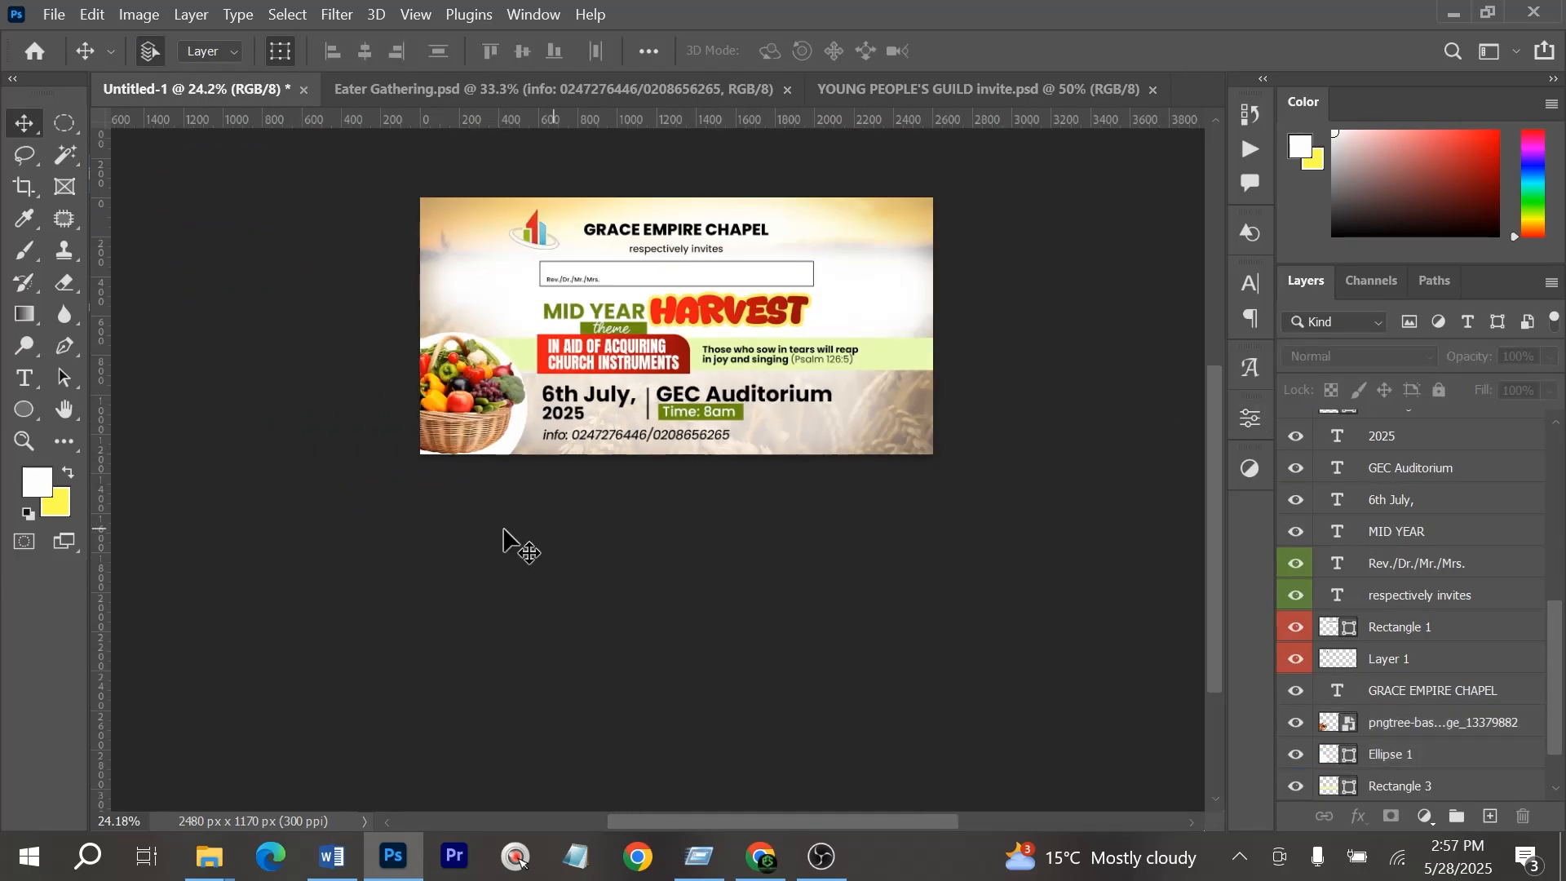
Check the overall invitation layout with the basket in place
{"action": "scroll", "coordinate": [712, 510], "scroll_direction": "up", "scroll_amount": 3}
{"action": "scroll", "coordinate": [712, 506], "scroll_direction": "up", "scroll_amount": 1}
{"action": "scroll", "coordinate": [787, 576], "scroll_direction": "down", "scroll_amount": 1}
{"action": "scroll", "coordinate": [1427, 636], "scroll_direction": "down", "scroll_amount": 2}
{"action": "scroll", "coordinate": [917, 531], "scroll_direction": "up", "scroll_amount": 2}
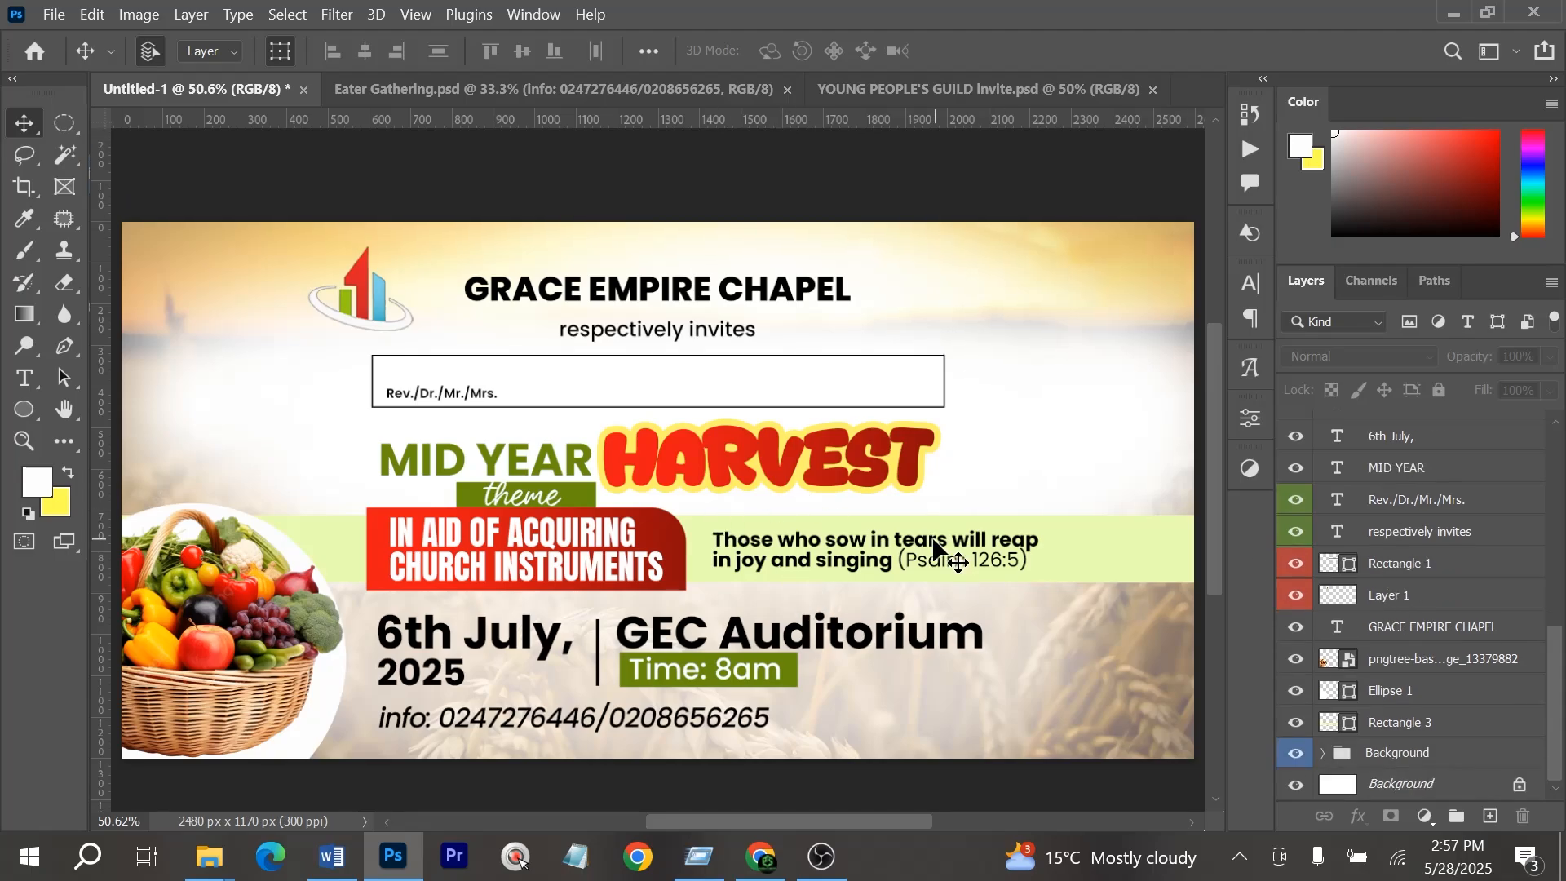
{"action": "scroll", "coordinate": [885, 386], "scroll_direction": "down", "scroll_amount": 1}
{"action": "left_click_drag", "start_coordinate": [834, 306], "coordinate": [822, 286]}
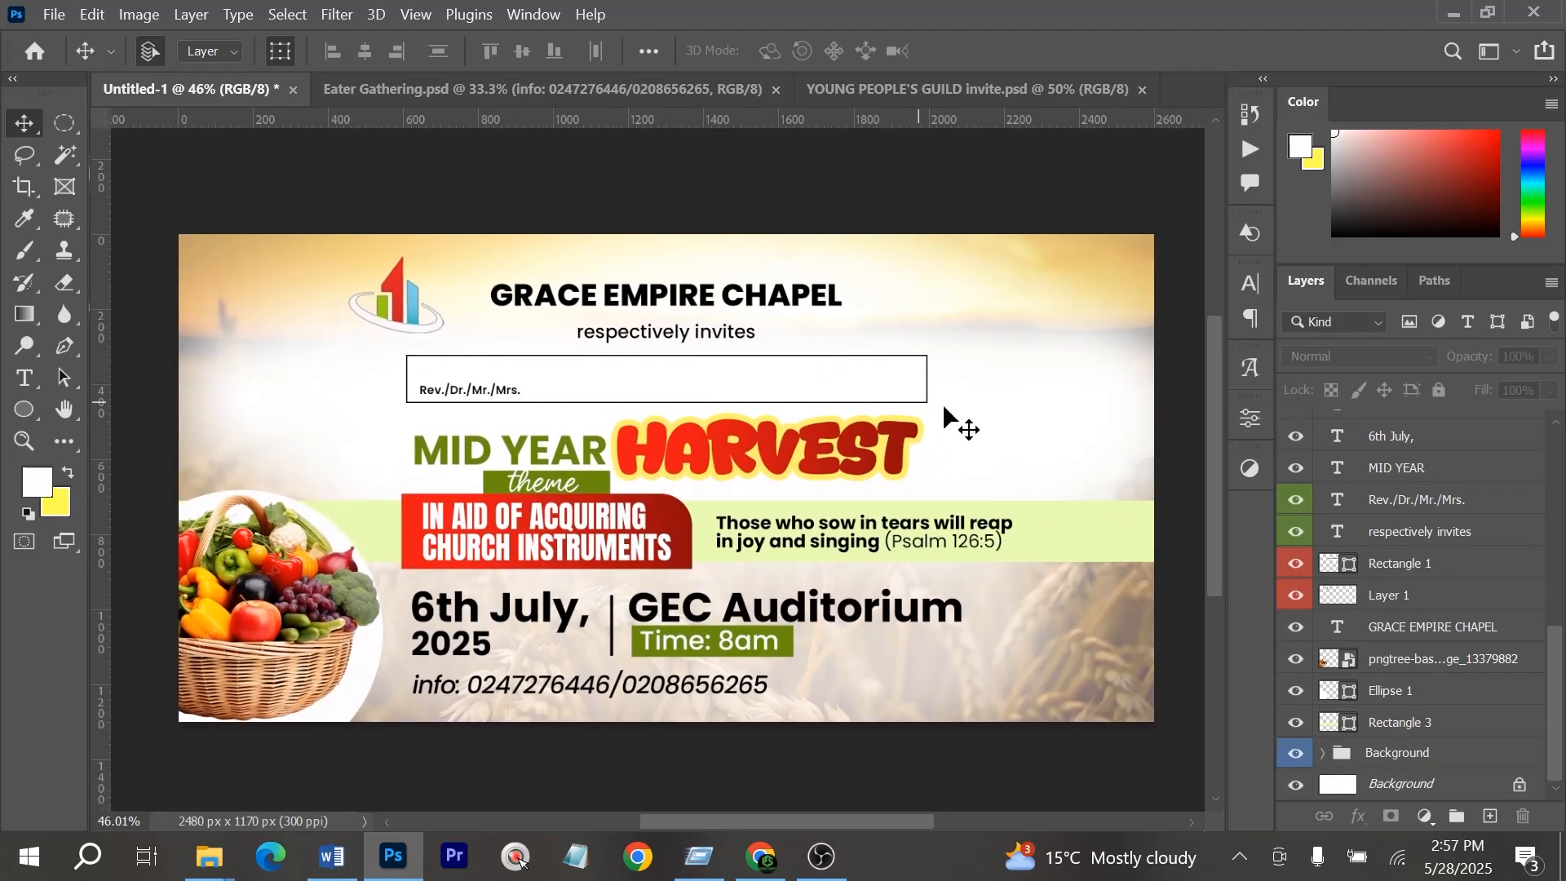
{"action": "left_click", "coordinate": [310, 657]}
{"action": "left_click", "coordinate": [501, 779]}
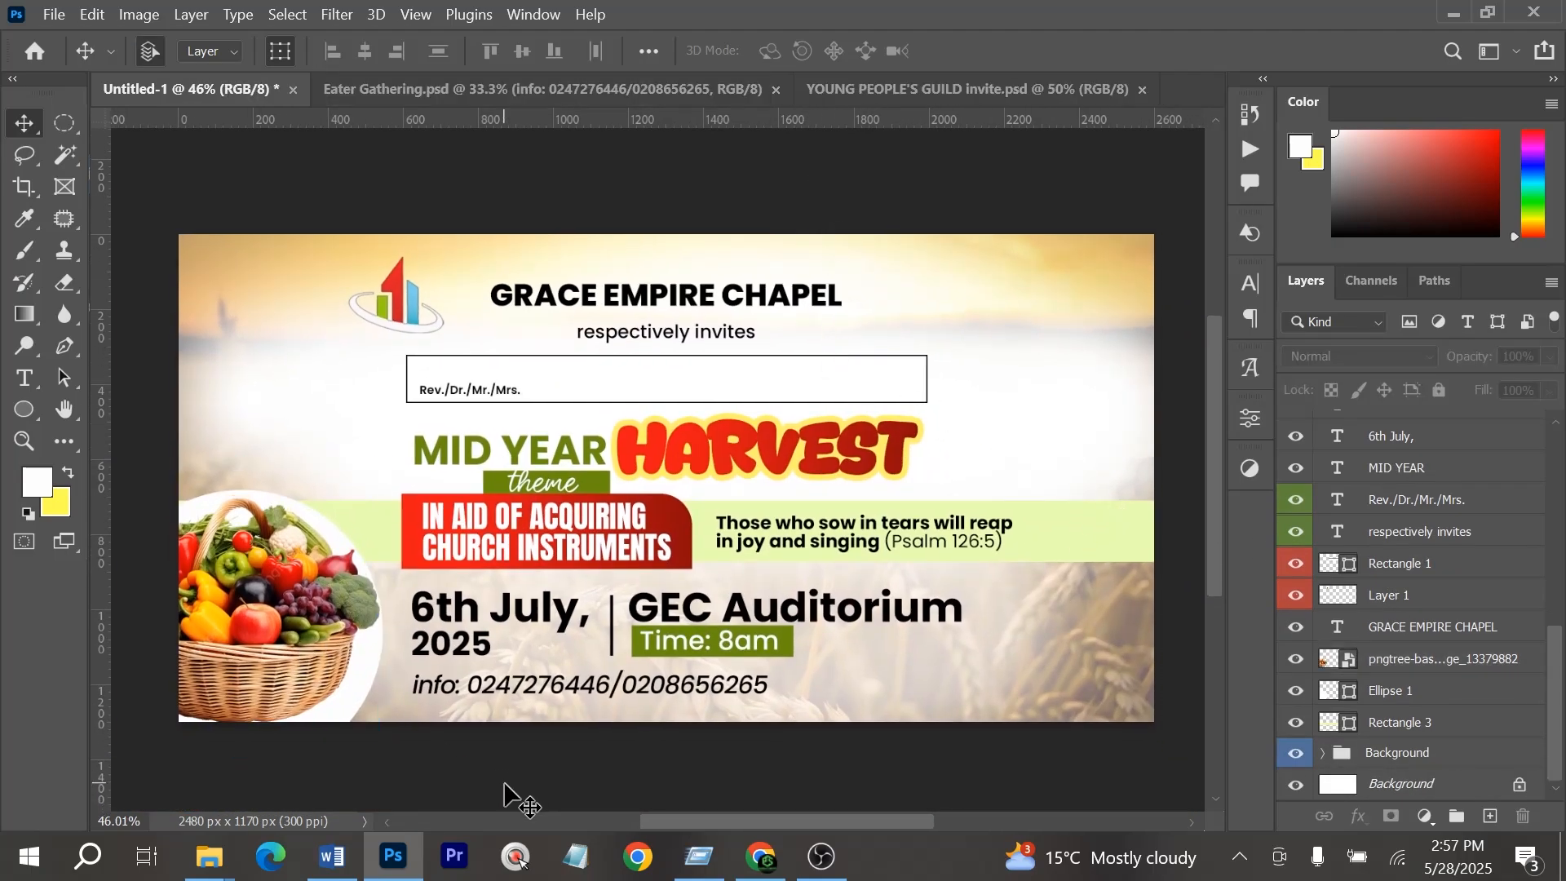
Enlarge the "Rev./Dr./Mr./Mrs." label in the name box to about 133%
{"action": "left_click", "coordinate": [505, 391]}
{"action": "left_click_drag", "start_coordinate": [568, 378], "coordinate": [566, 375]}
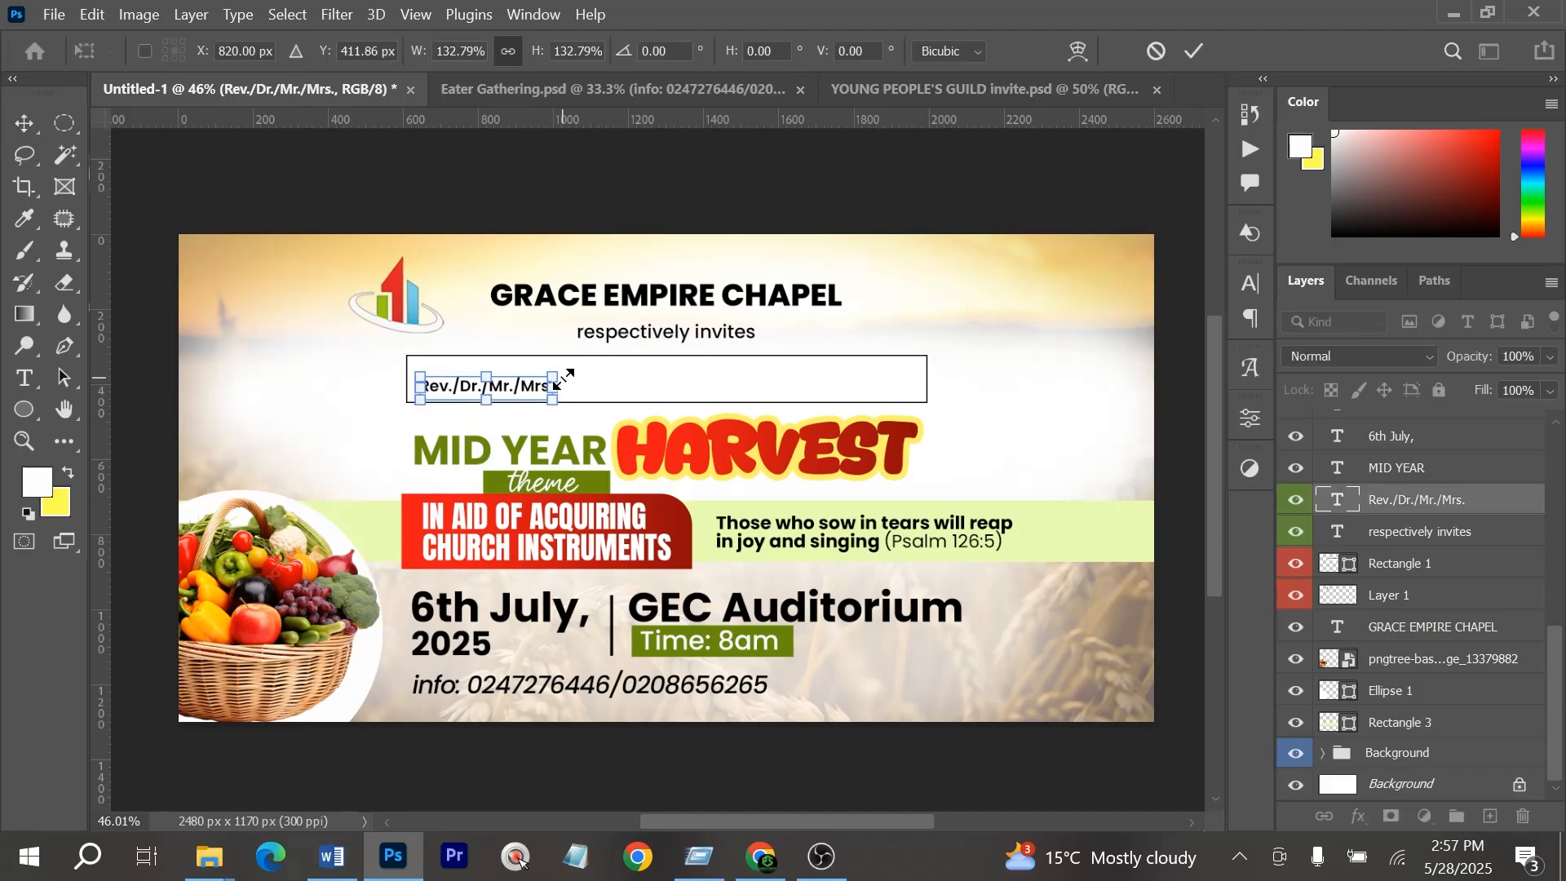
{"action": "key", "text": "Return"}
Widen the name box symmetrically to about 1568 px and shift the "Rev./Dr./Mr./Mrs." label towards its left edge
{"action": "left_click", "coordinate": [864, 379]}
{"action": "left_click_drag", "start_coordinate": [930, 380], "coordinate": [959, 378]}
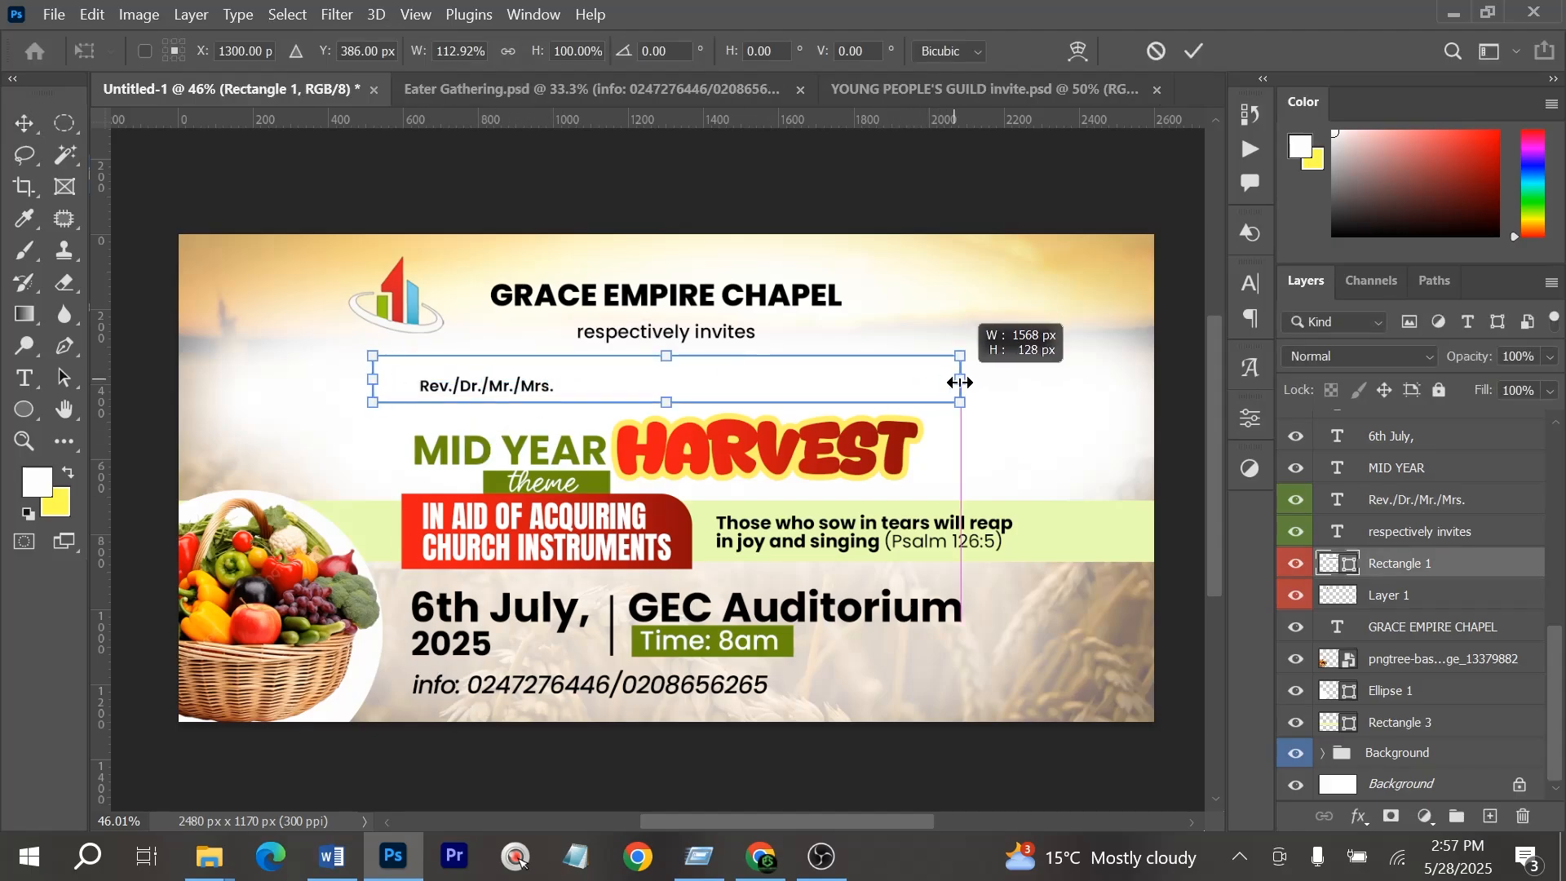
{"action": "key", "text": "Return"}
{"action": "mouse_move", "coordinate": [456, 398]}
{"action": "left_mouse_down"}
{"action": "mouse_move", "coordinate": [433, 398]}
{"action": "mouse_move", "coordinate": [437, 384]}
{"action": "left_mouse_up"}
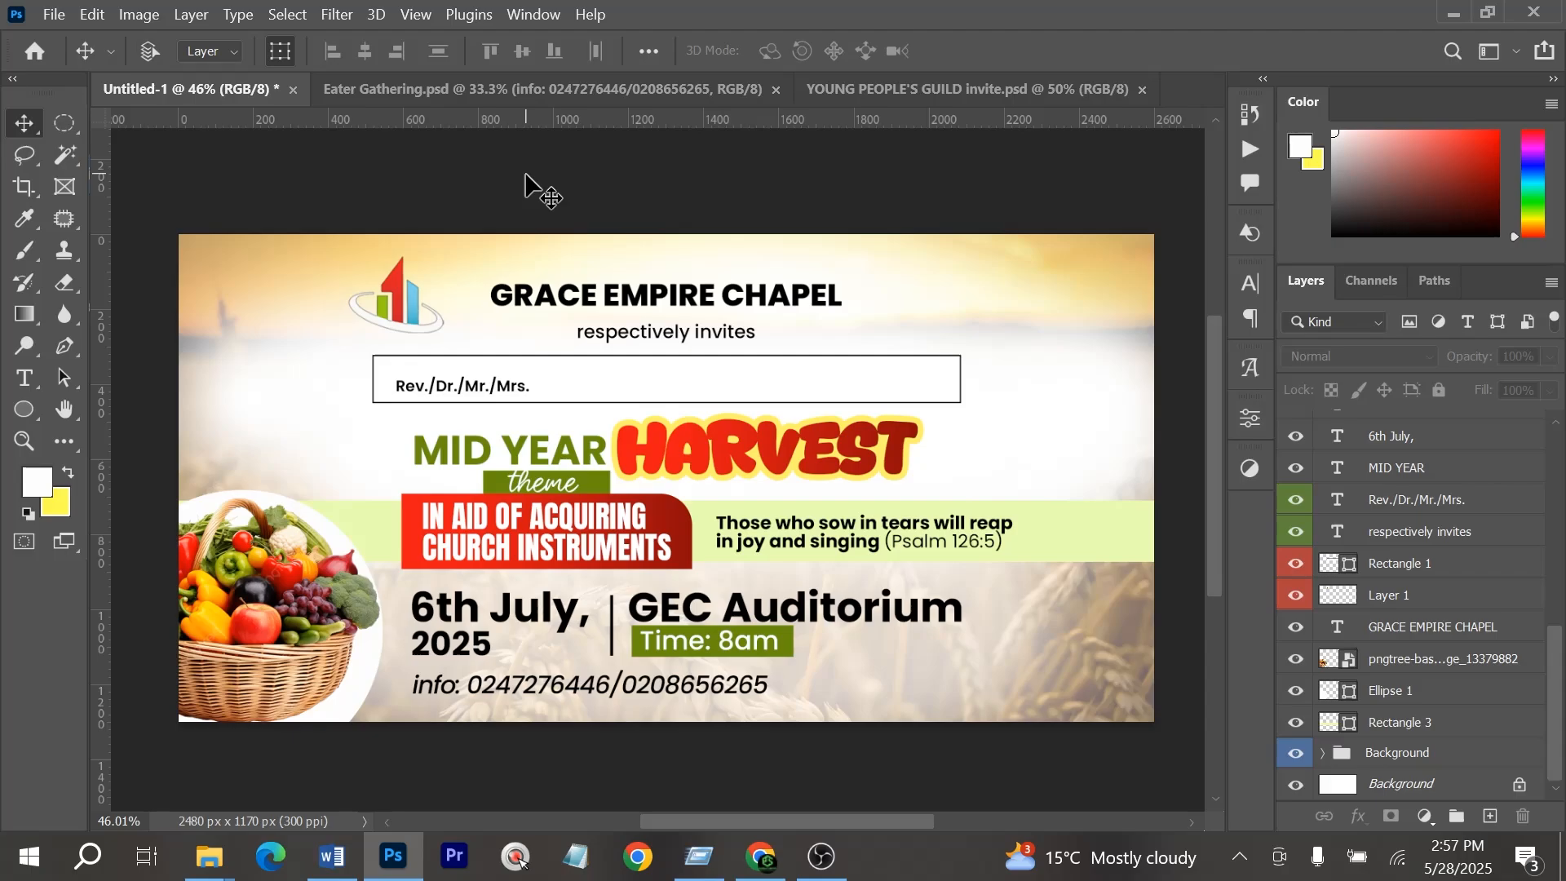
Save the design as Grace Empire Envelope in PSD format in the Church Flyer folder
{"action": "key", "text": "ctrl+s"}
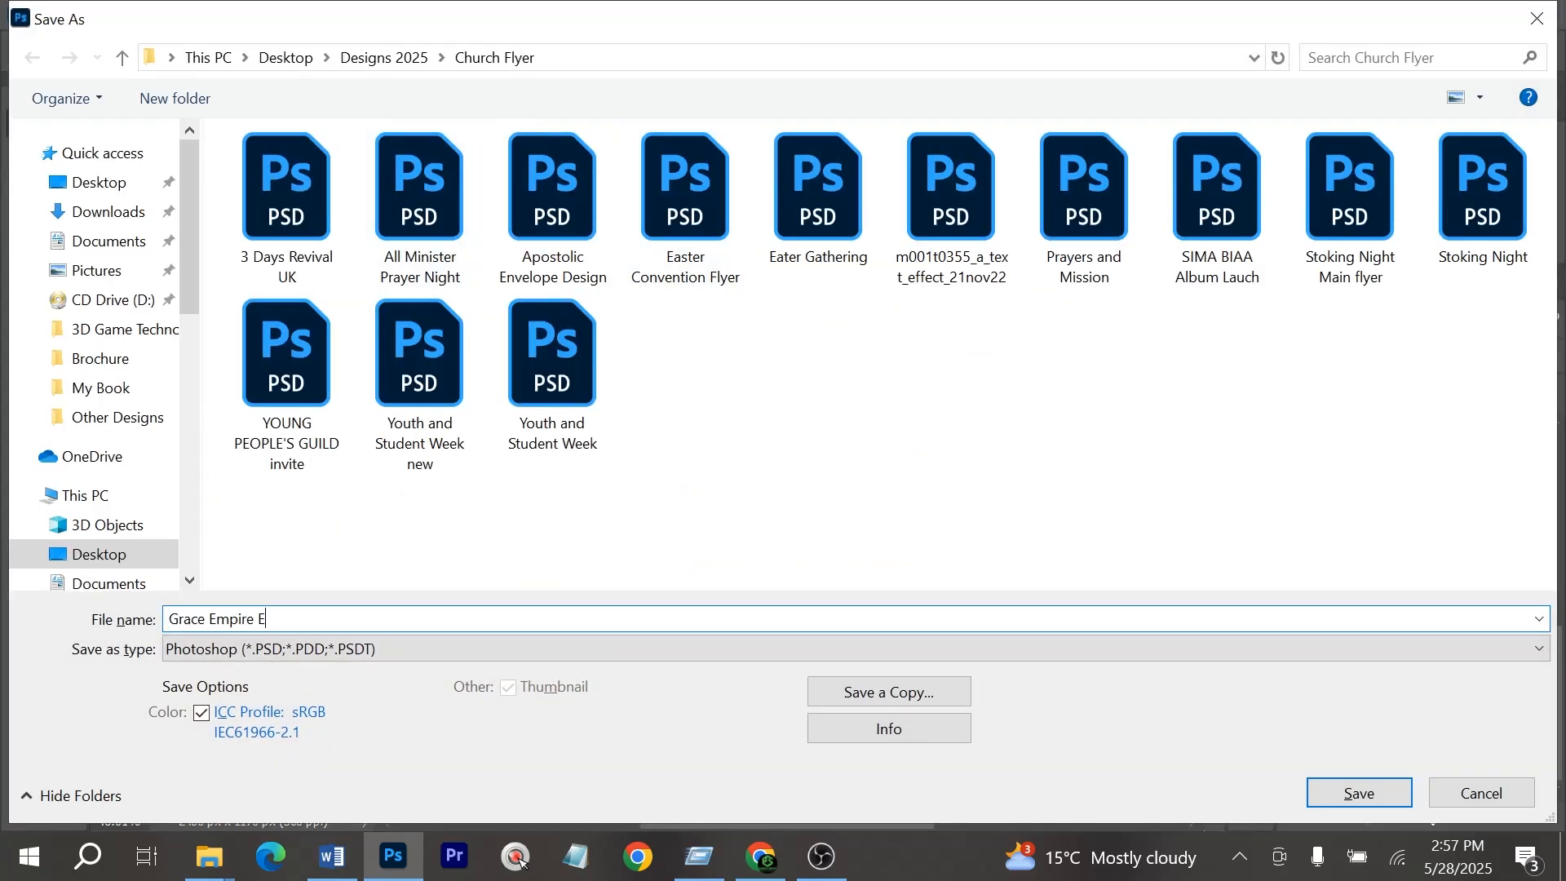
{"action": "key", "text": "Return"}
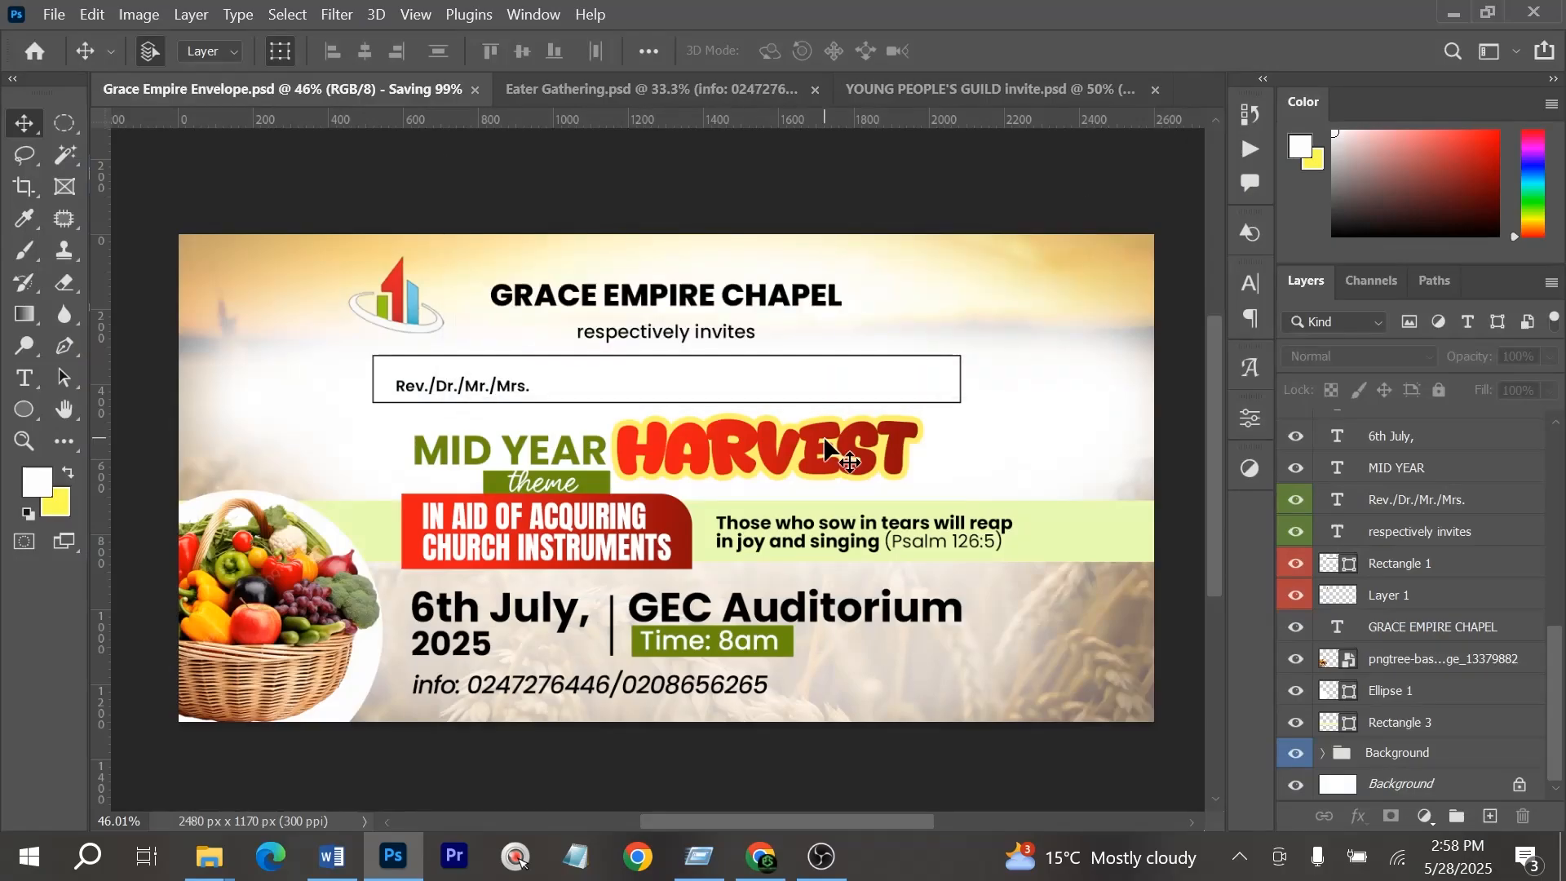
{"action": "key", "text": "ctrl+alt+s"}
{"action": "key", "text": "Escape"}
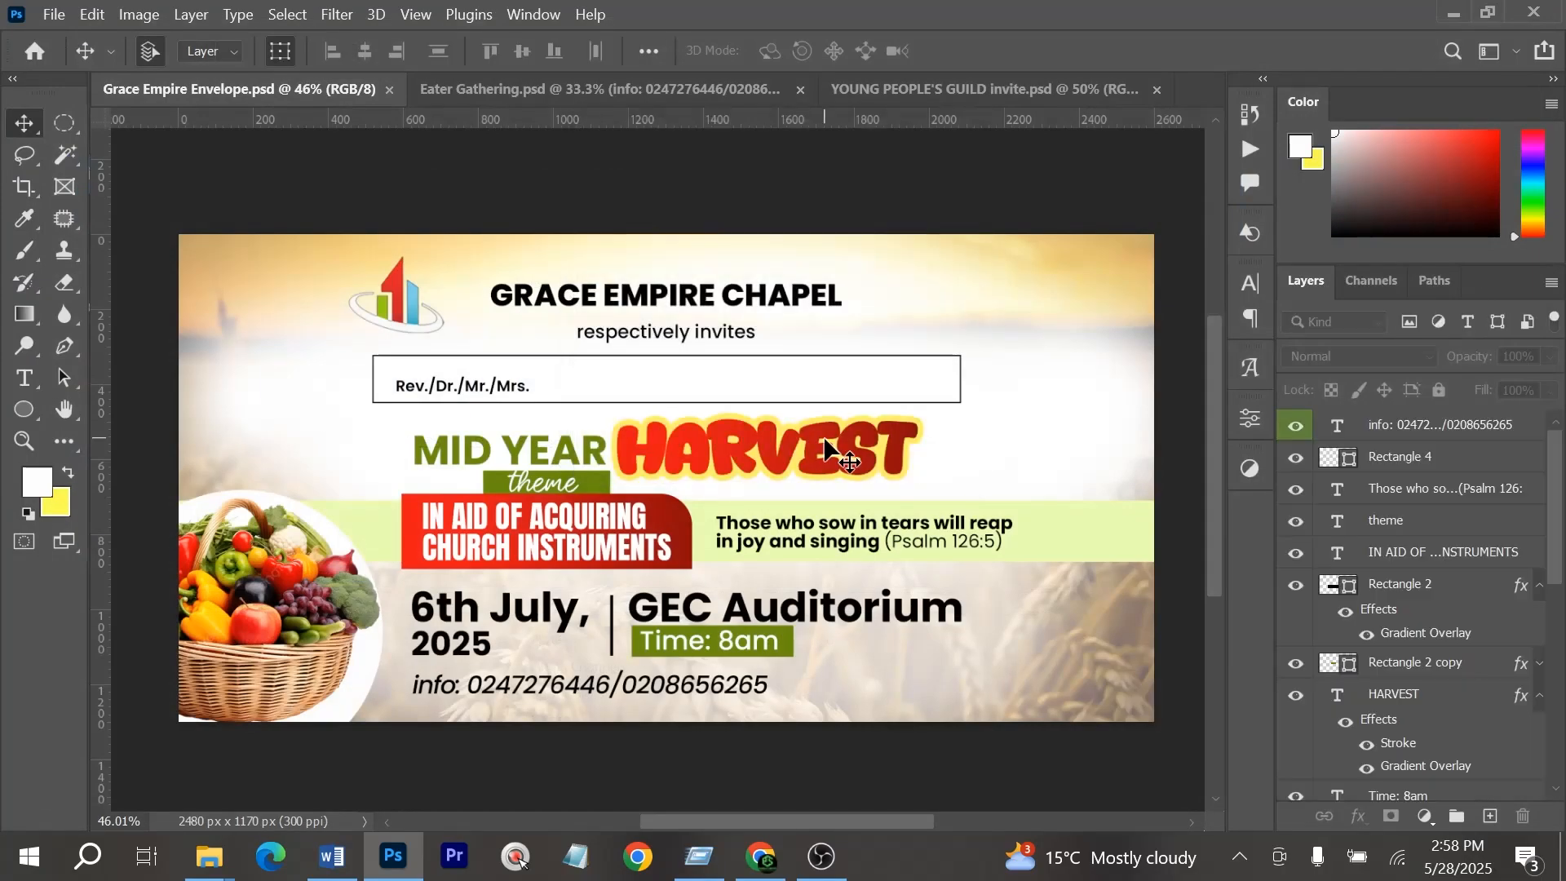
{"action": "left_click", "coordinate": [840, 856]}
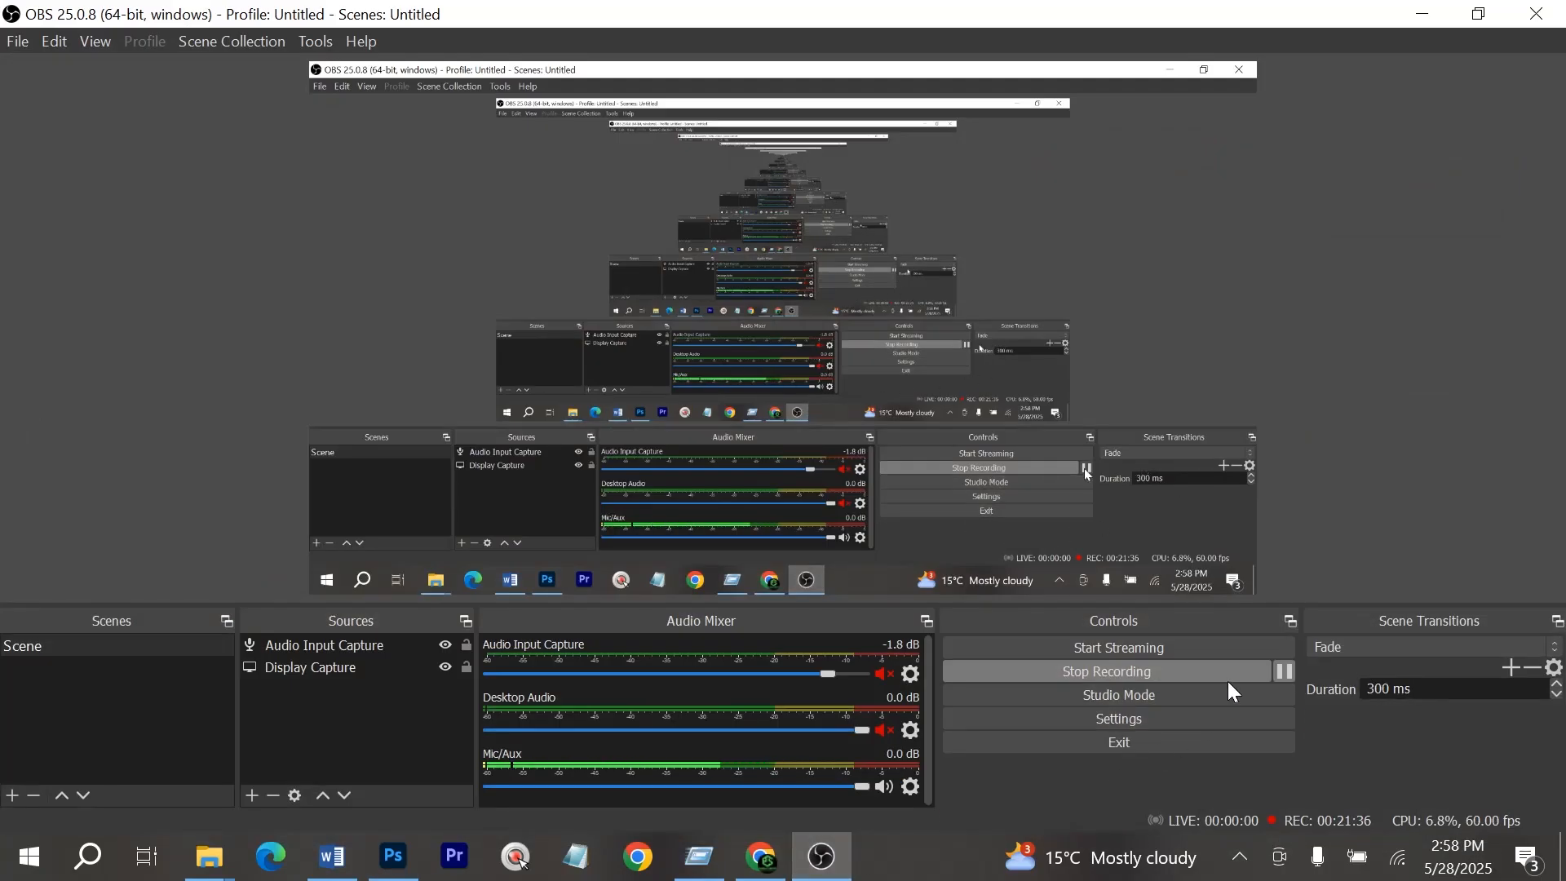